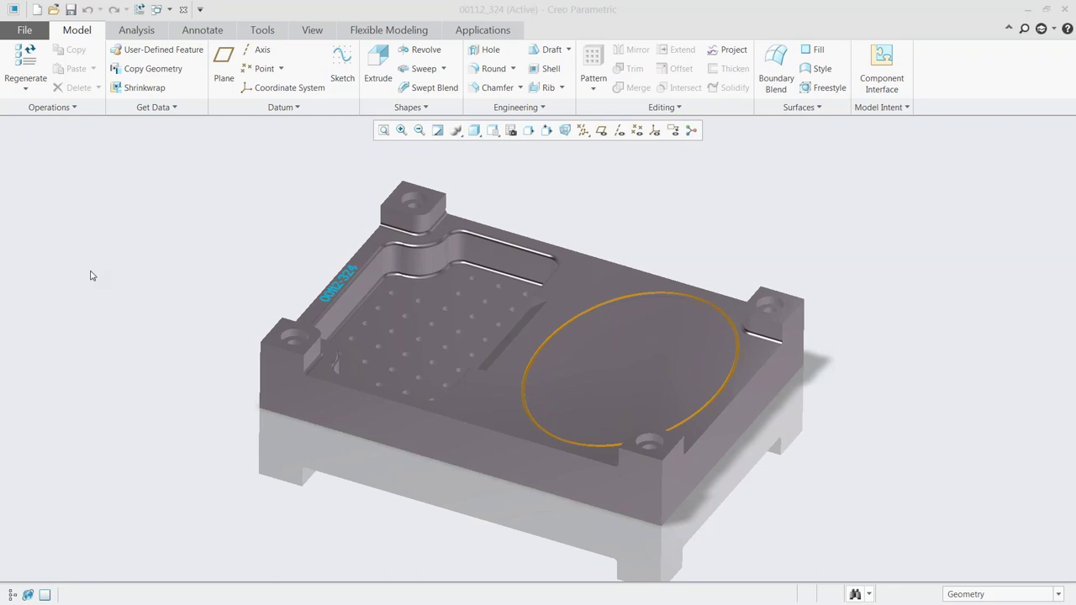
Close the window of the 00112_324 part
{"action": "mouse_move", "coordinate": [498, 340]}
{"action": "middle_mouse_down"}
{"action": "mouse_move", "coordinate": [501, 353]}
{"action": "mouse_move", "coordinate": [496, 338]}
{"action": "middle_mouse_up"}
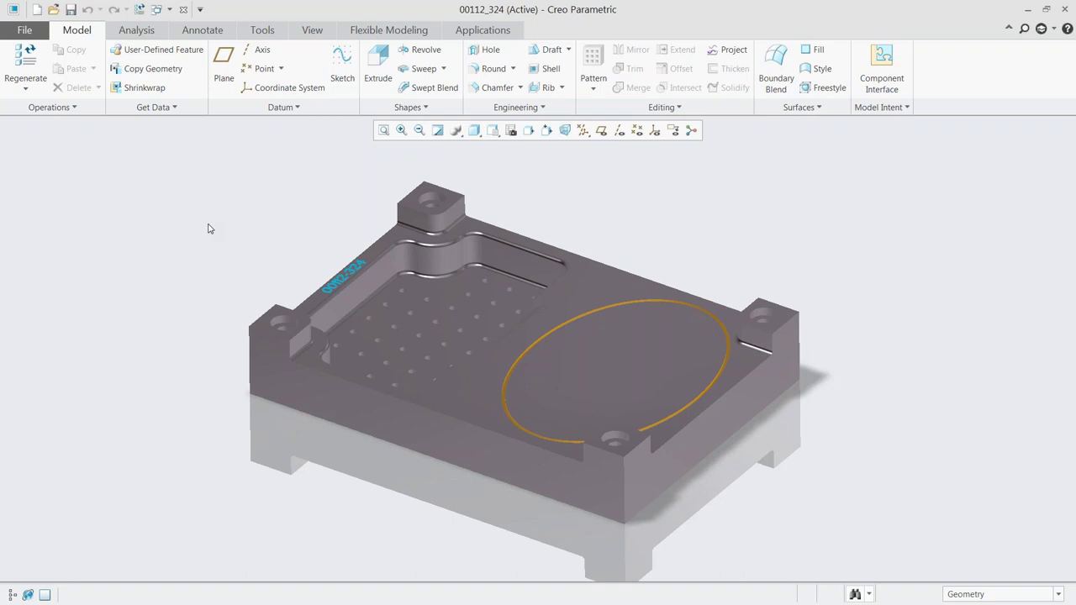
{"action": "middle_click_drag", "start_coordinate": [480, 303], "coordinate": [508, 265]}
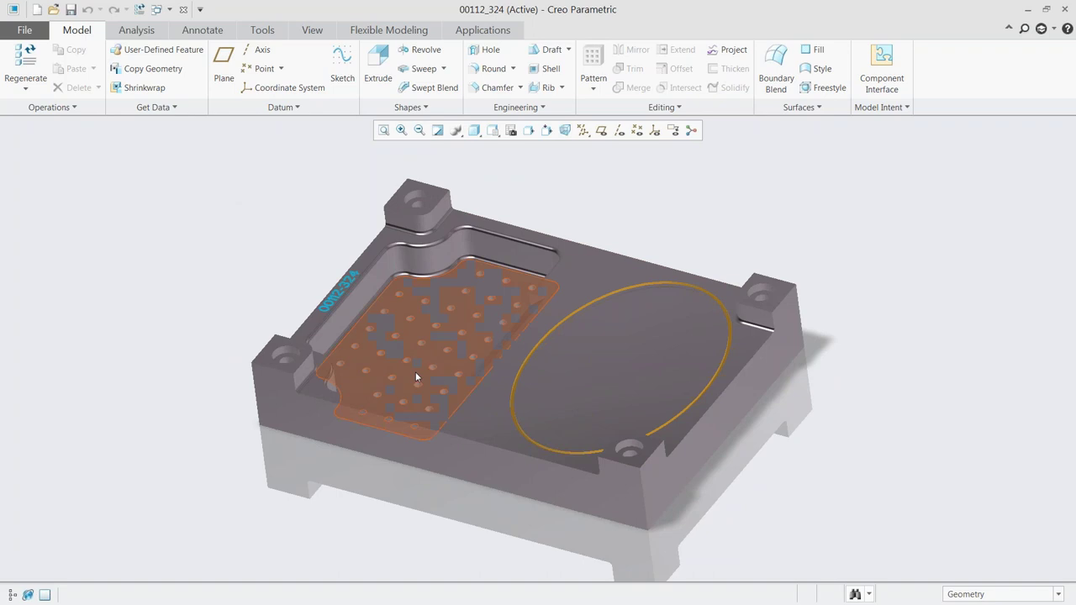
{"action": "left_click", "coordinate": [188, 12]}
Create a new manufacturing file of sub-type NC assembly named LEE, without using the default template
{"action": "left_click", "coordinate": [13, 68]}
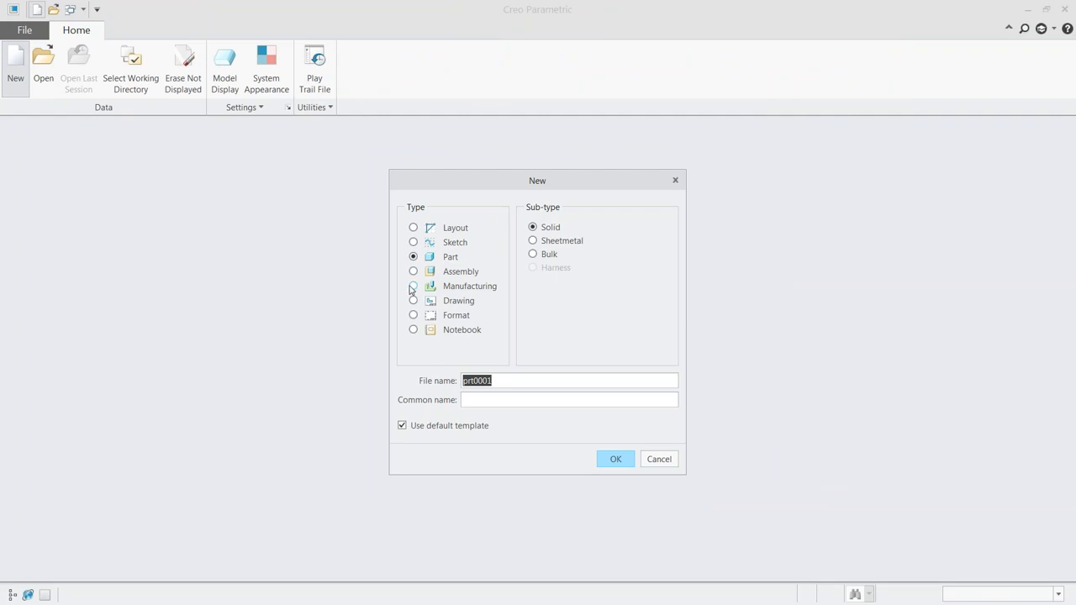
{"action": "left_click", "coordinate": [413, 286]}
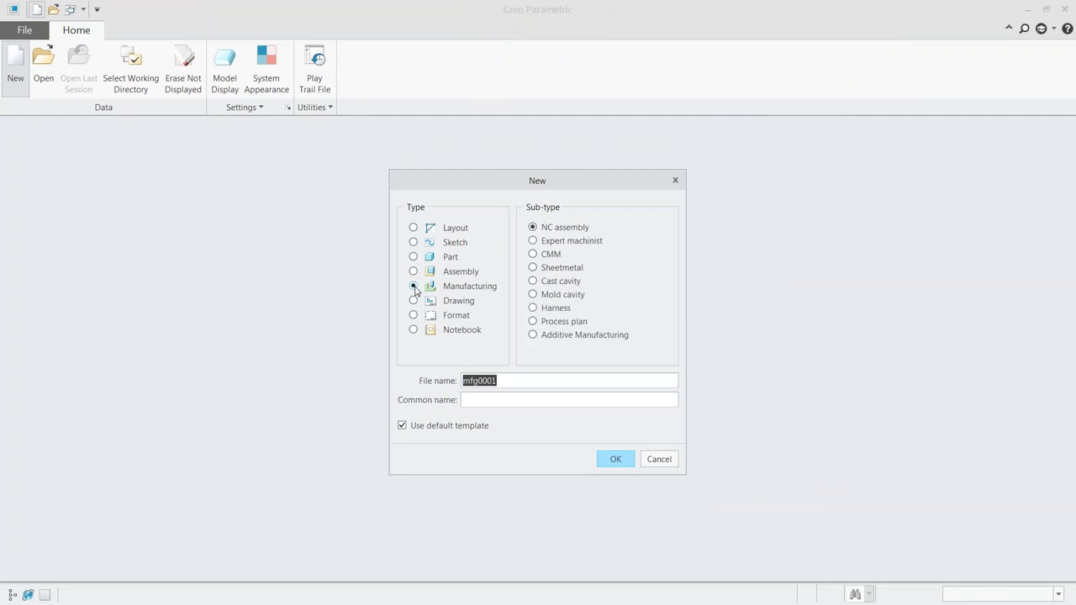
{"action": "left_click", "coordinate": [402, 426]}
{"action": "double_click", "coordinate": [518, 378]}
{"action": "type", "text": "le"}
{"action": "key", "text": "Return"}
Base the new file on the haas_vise.asm template from the Milling folder, with associated drawings copied
{"action": "left_click", "coordinate": [408, 417]}
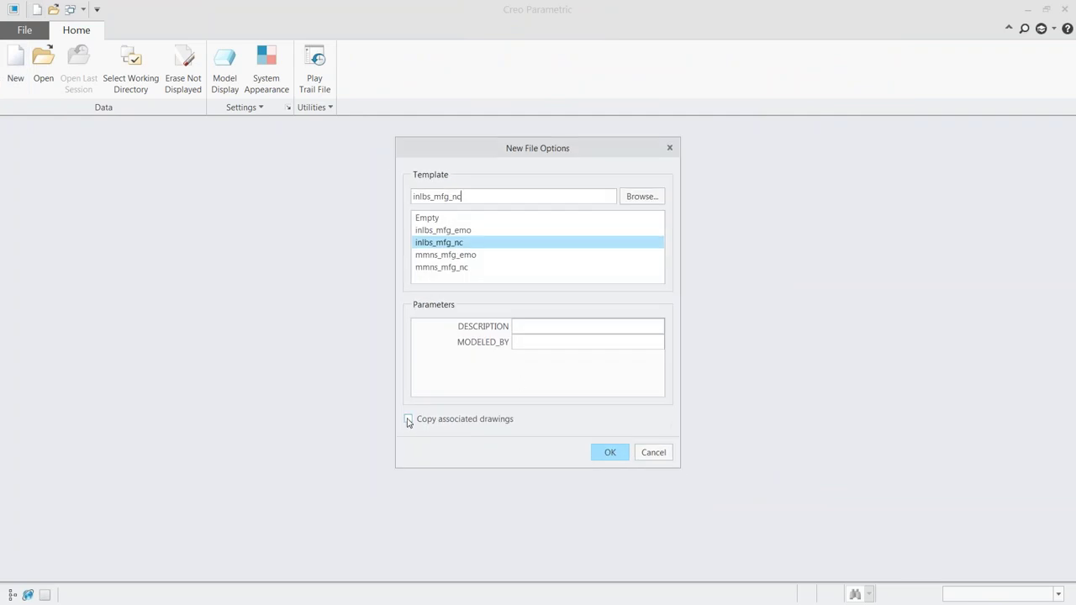
{"action": "left_click", "coordinate": [647, 200]}
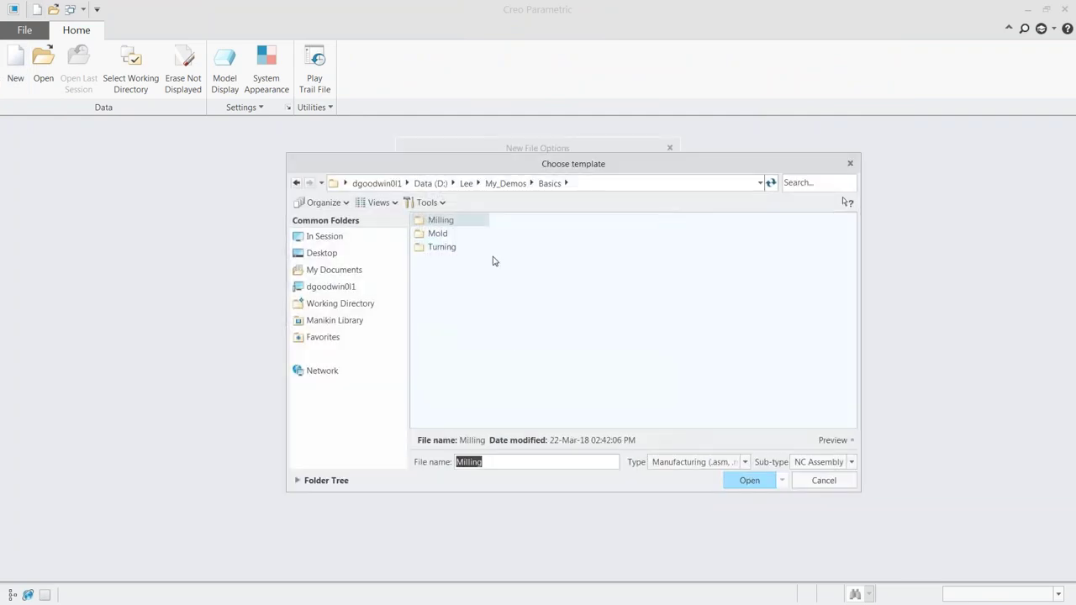
{"action": "double_click", "coordinate": [441, 220]}
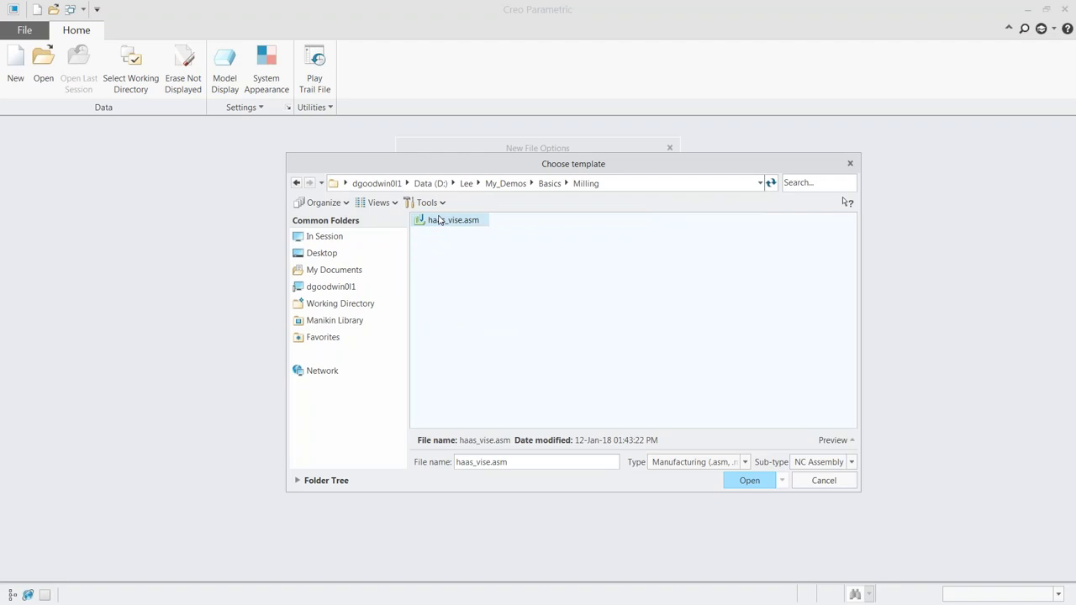
{"action": "double_click", "coordinate": [438, 220]}
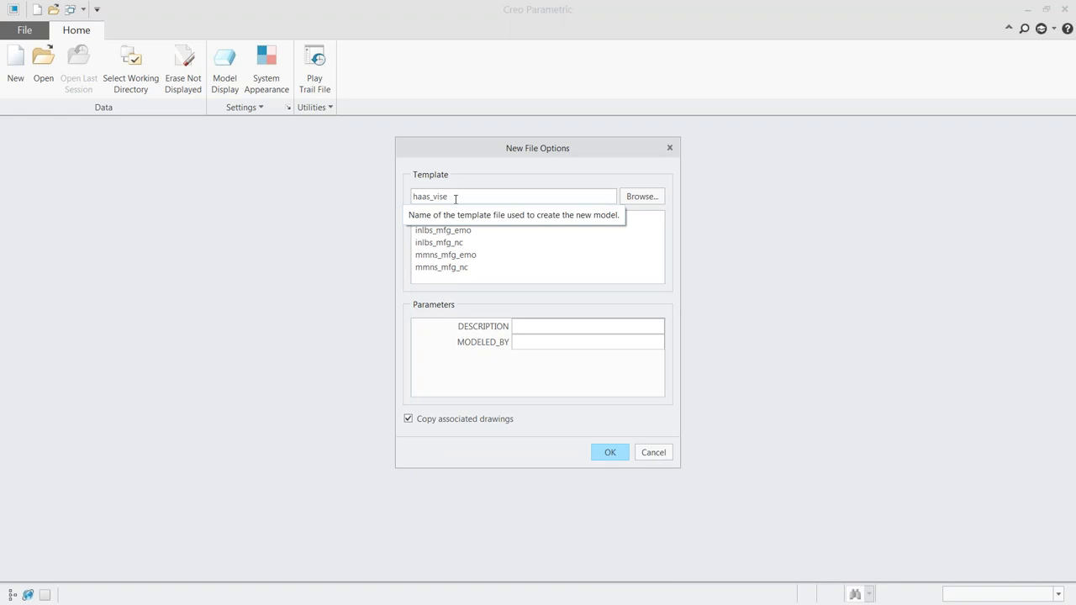
{"action": "left_click", "coordinate": [609, 453]}
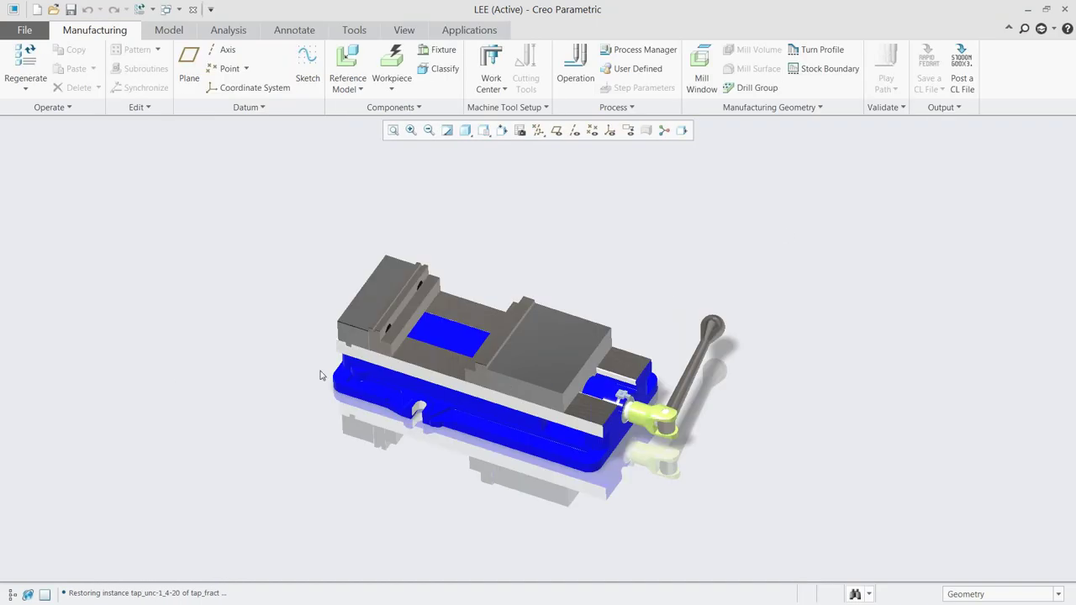
Examine the vise assembly and the components, fixture setup and machine listed in its model tree
{"action": "middle_click_drag", "start_coordinate": [346, 360], "coordinate": [478, 348]}
{"action": "scroll", "coordinate": [479, 348], "scroll_direction": "down", "scroll_amount": 3}
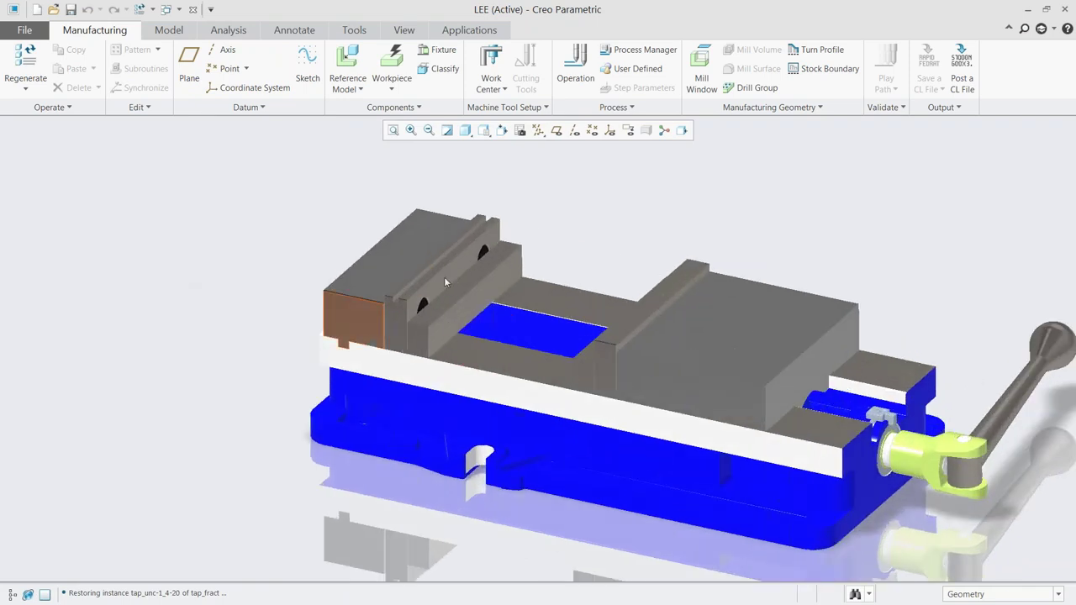
{"action": "left_click", "coordinate": [10, 598]}
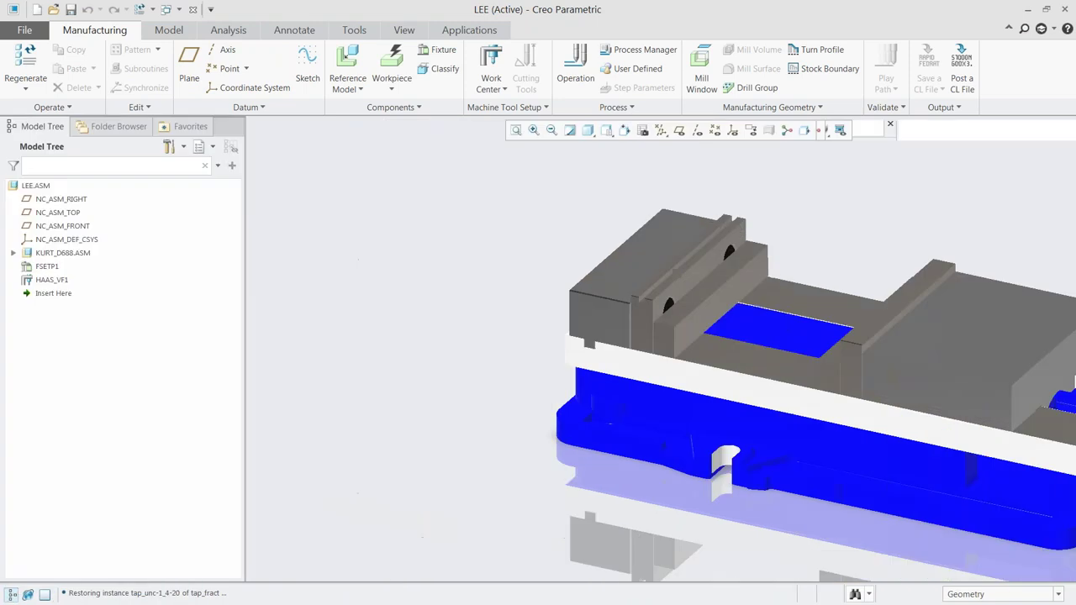
{"action": "scroll", "coordinate": [385, 292], "scroll_direction": "up", "scroll_amount": 3}
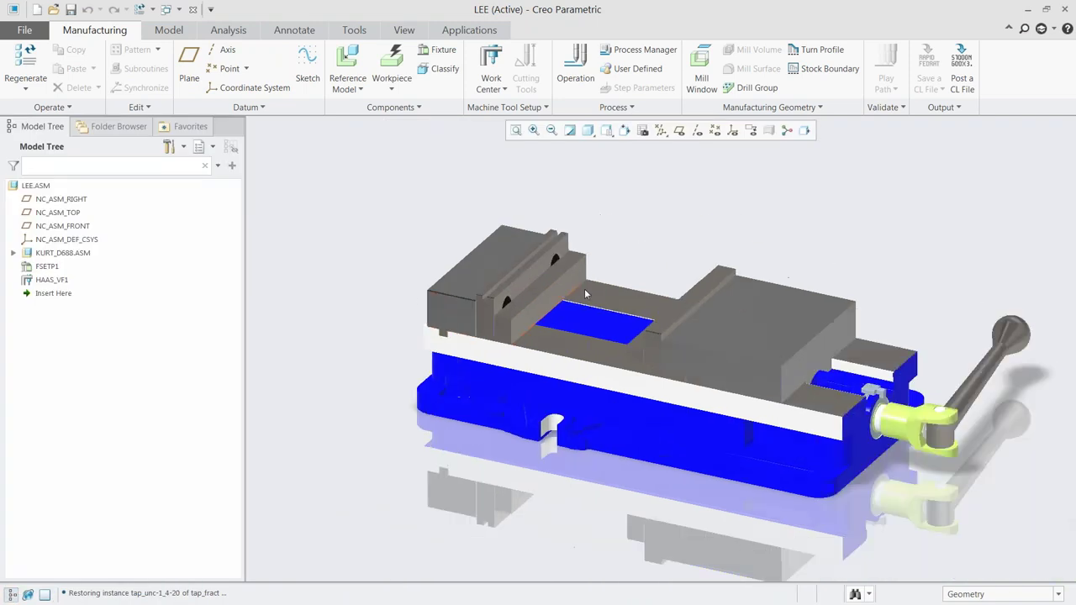
{"action": "scroll", "coordinate": [340, 256], "scroll_direction": "down", "scroll_amount": 4}
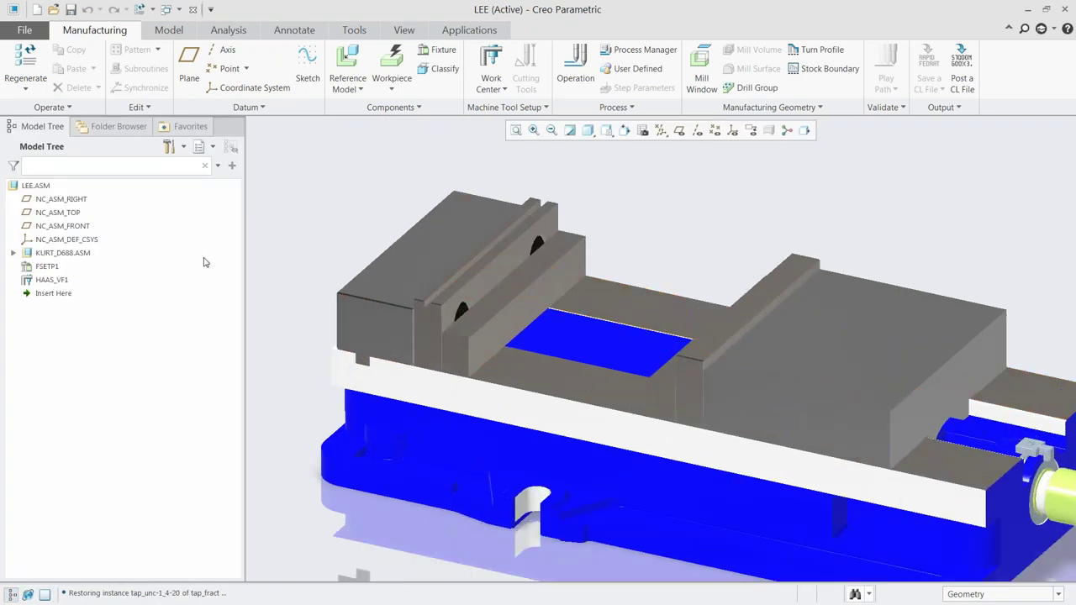
{"action": "left_click", "coordinate": [36, 186]}
{"action": "left_click", "coordinate": [54, 253]}
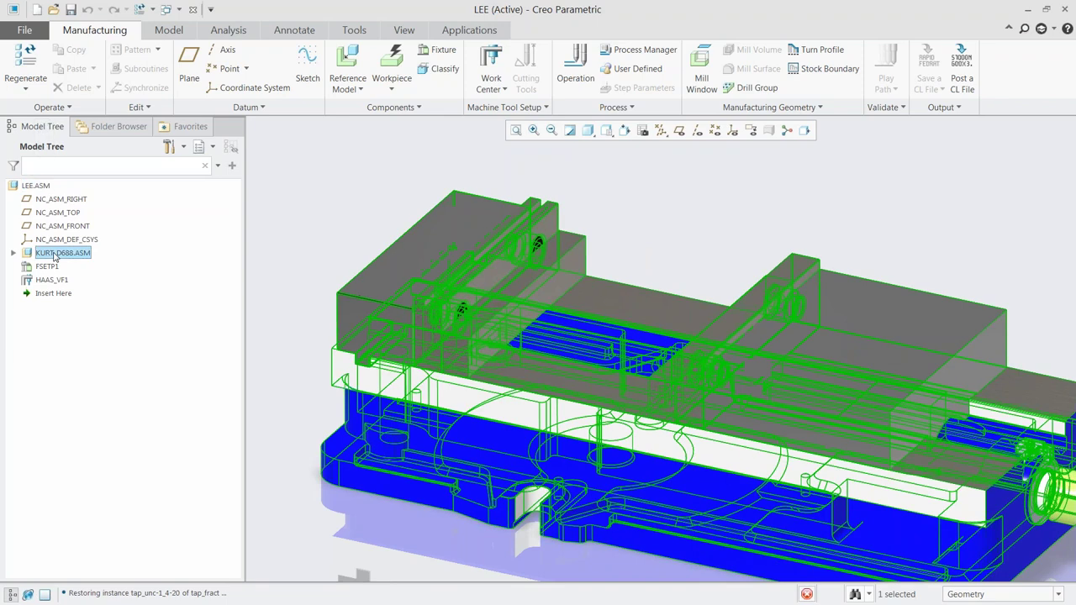
{"action": "left_click", "coordinate": [36, 186]}
{"action": "left_click", "coordinate": [307, 223]}
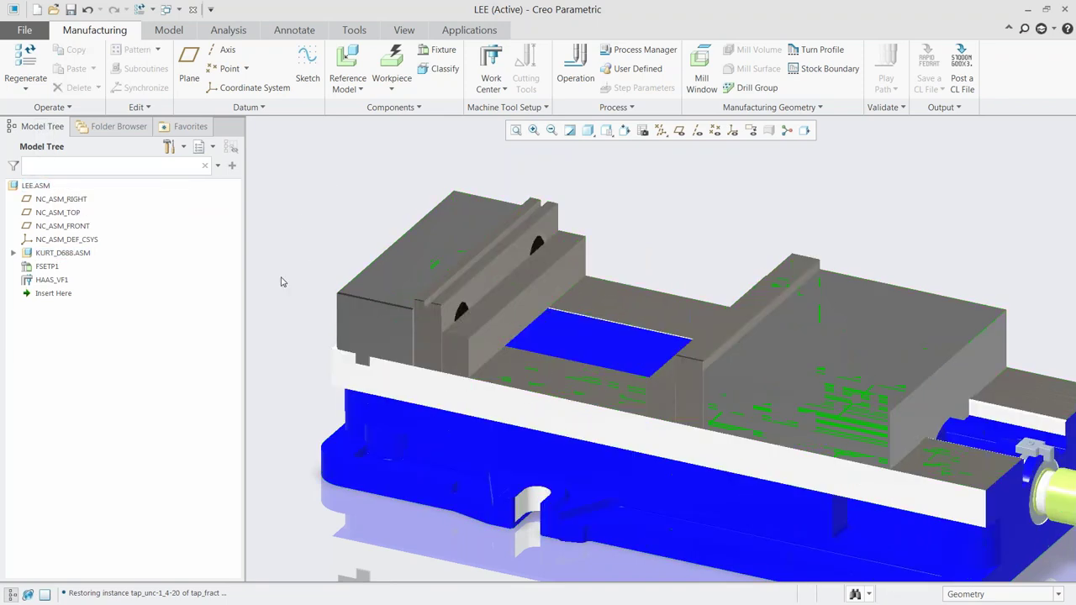
{"action": "left_click", "coordinate": [11, 595]}
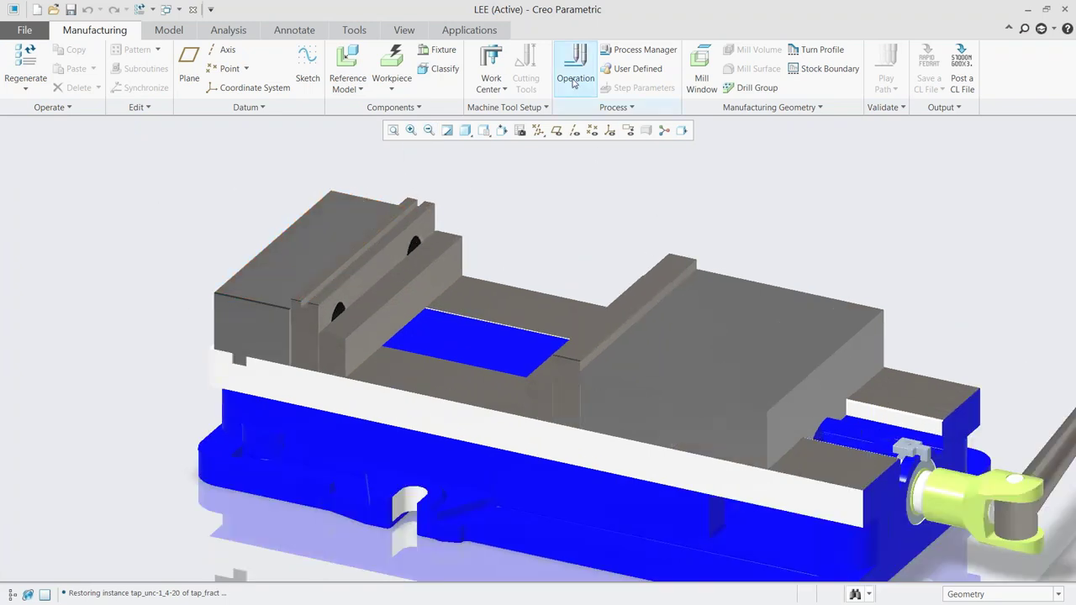
Insert 00112_324.prt from the Milling folder as the reference model
{"action": "left_click", "coordinate": [356, 61]}
{"action": "left_click", "coordinate": [436, 220]}
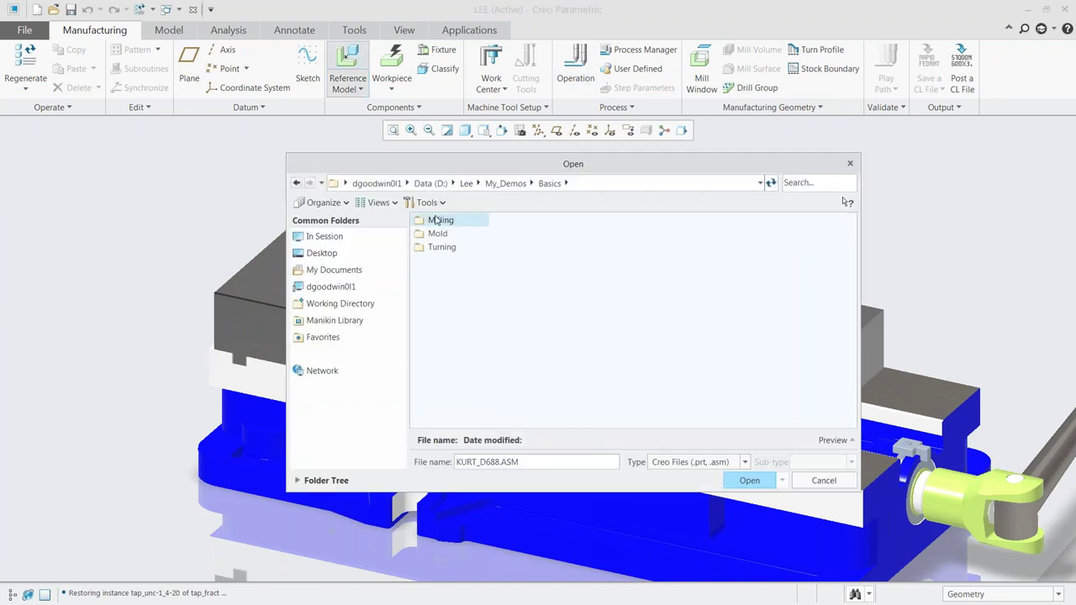
{"action": "double_click", "coordinate": [436, 220]}
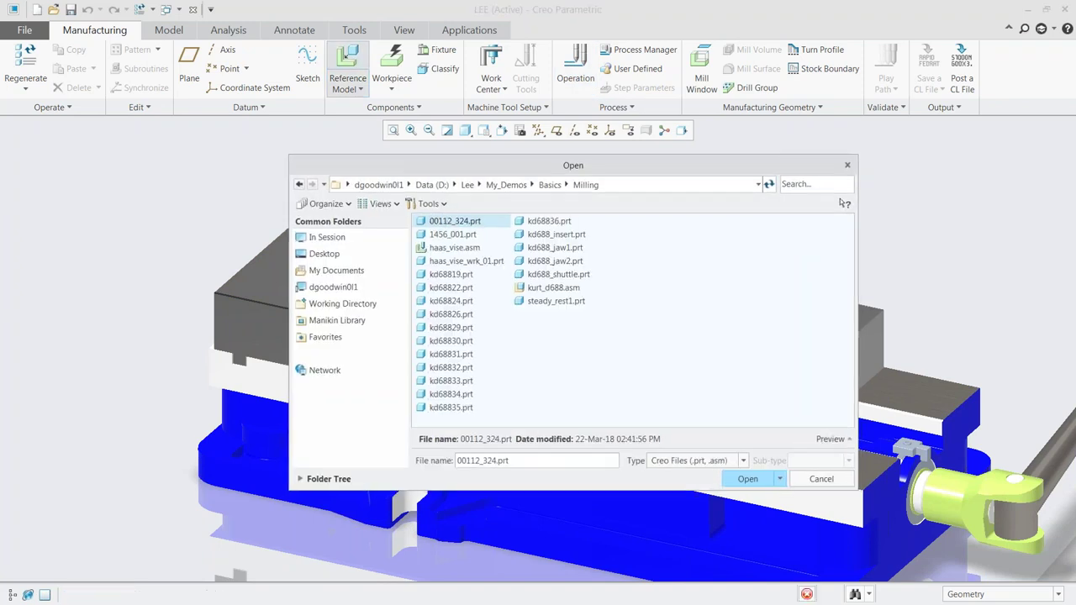
{"action": "double_click", "coordinate": [446, 222]}
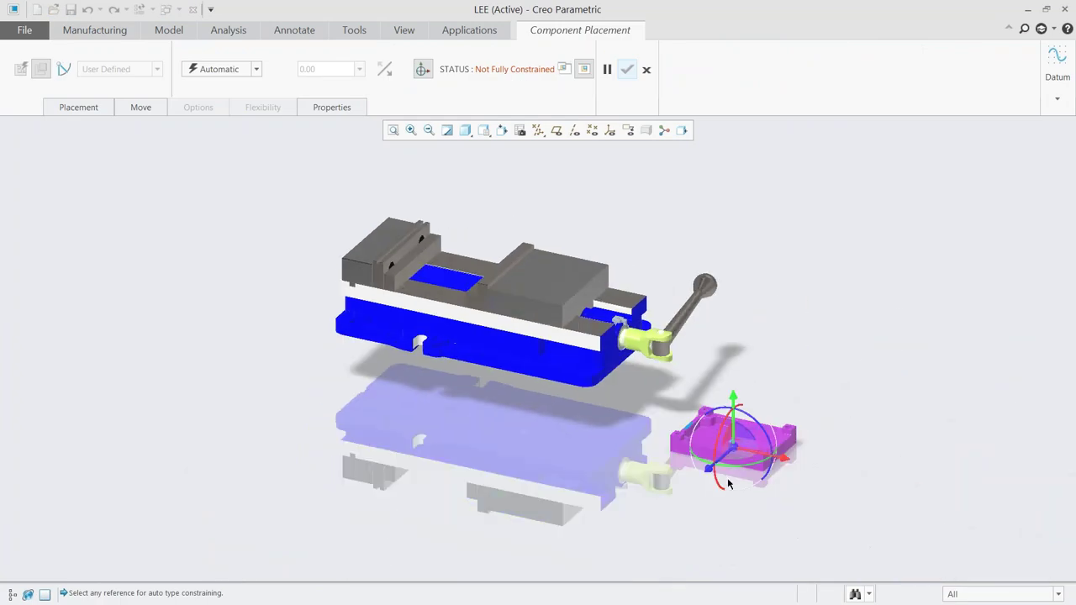
Bring the part over the vise and make its bottom face coincident with the top of the step beside the fixed jaw
{"action": "left_click_drag", "start_coordinate": [740, 452], "coordinate": [469, 240]}
{"action": "scroll", "coordinate": [403, 227], "scroll_direction": "up", "scroll_amount": 5}
{"action": "scroll", "coordinate": [404, 227], "scroll_direction": "up", "scroll_amount": 2}
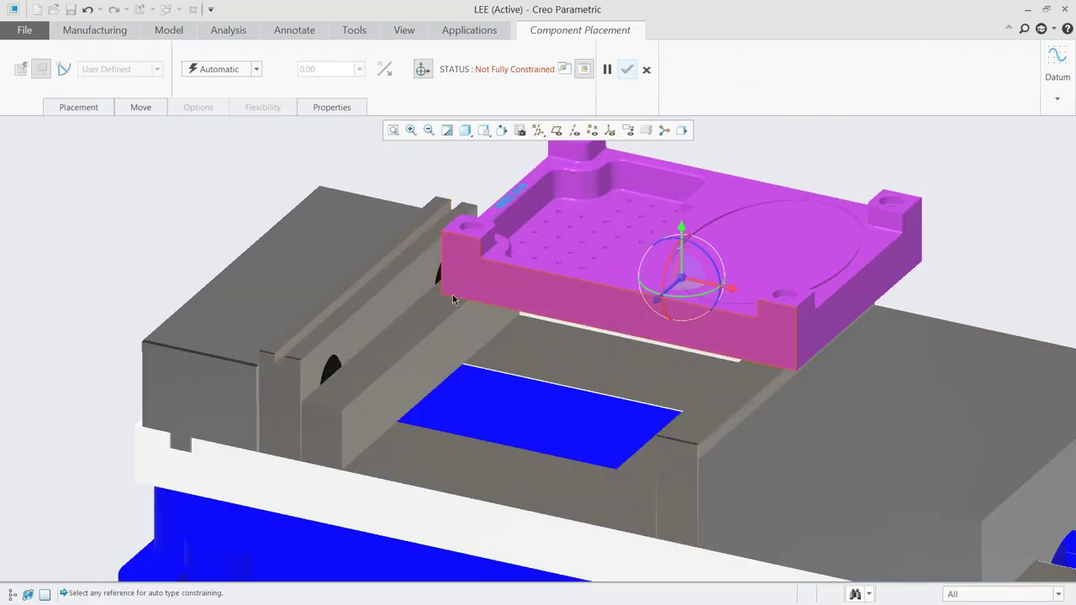
{"action": "left_click", "coordinate": [453, 299]}
{"action": "left_click", "coordinate": [420, 324]}
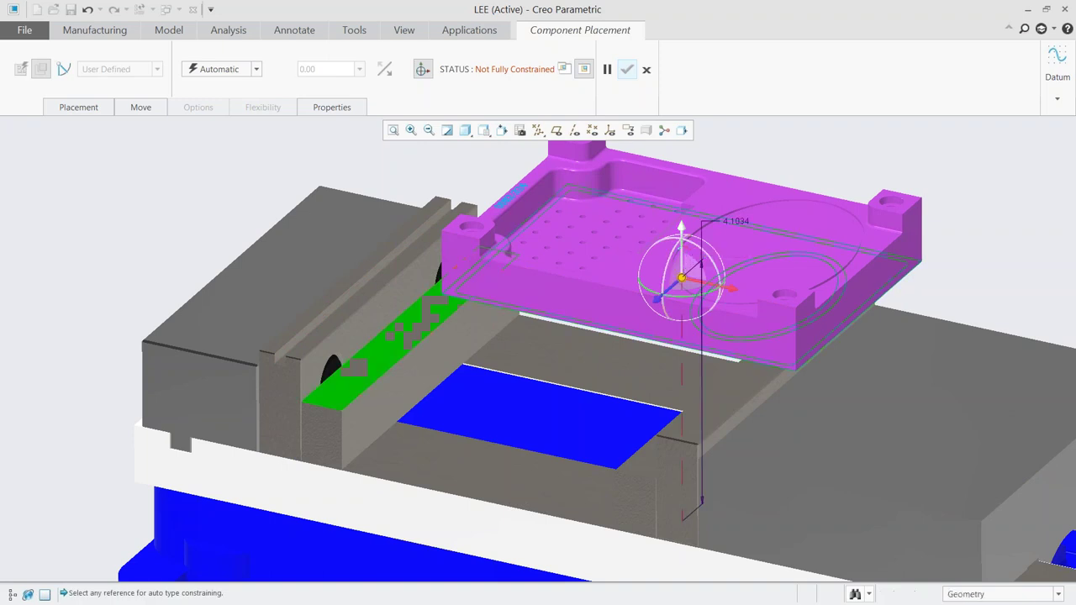
{"action": "left_click", "coordinate": [221, 69]}
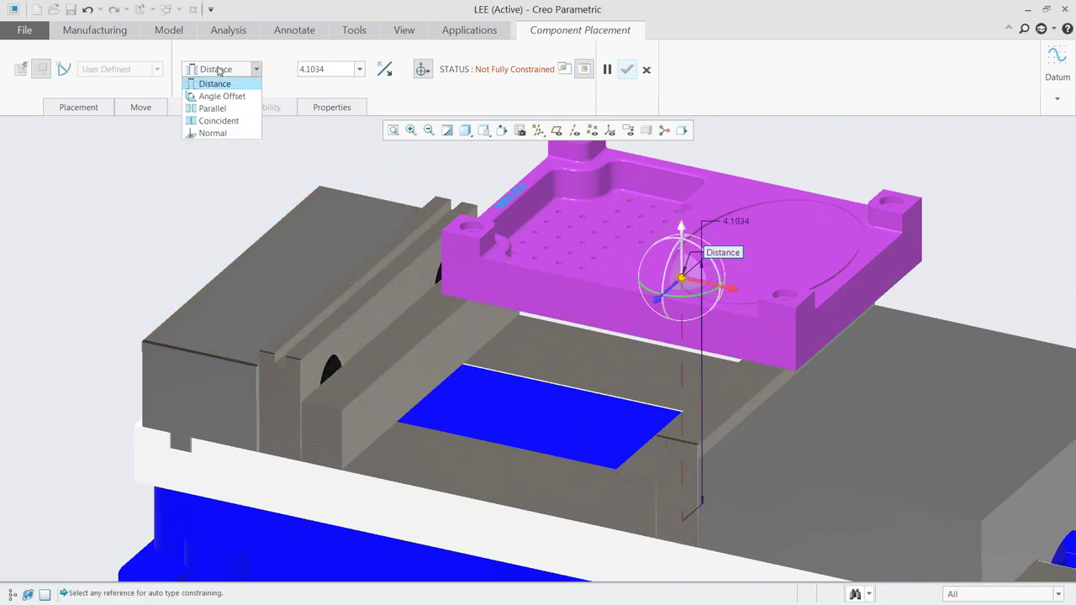
{"action": "left_click", "coordinate": [233, 127]}
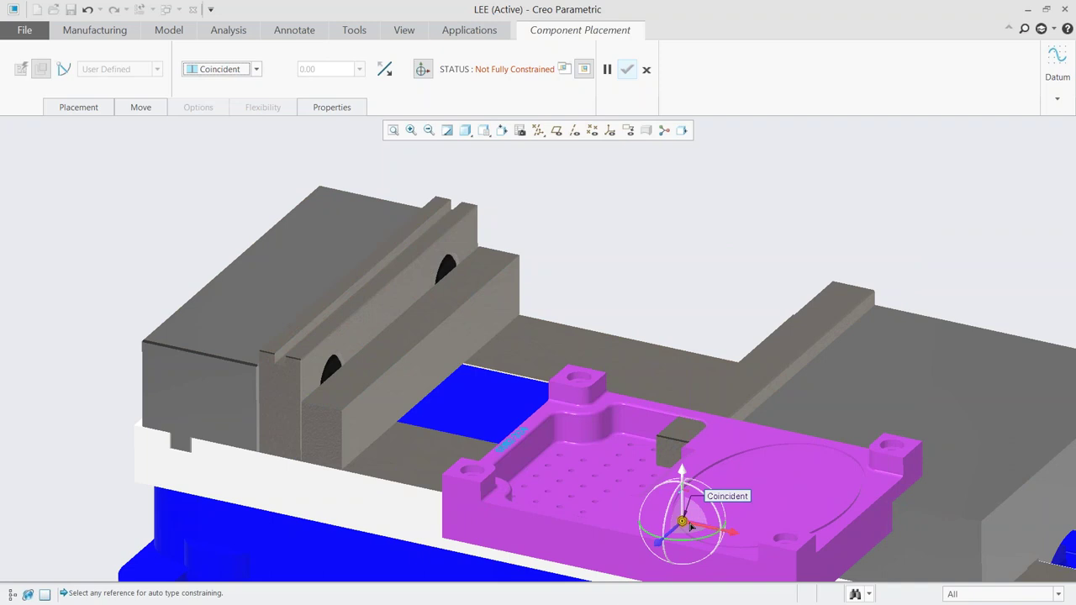
Move the part nearer the fixed jaw and make its adjacent side face coincident with the jaw's inner face
{"action": "left_click_drag", "start_coordinate": [694, 528], "coordinate": [538, 493]}
{"action": "left_click", "coordinate": [367, 324]}
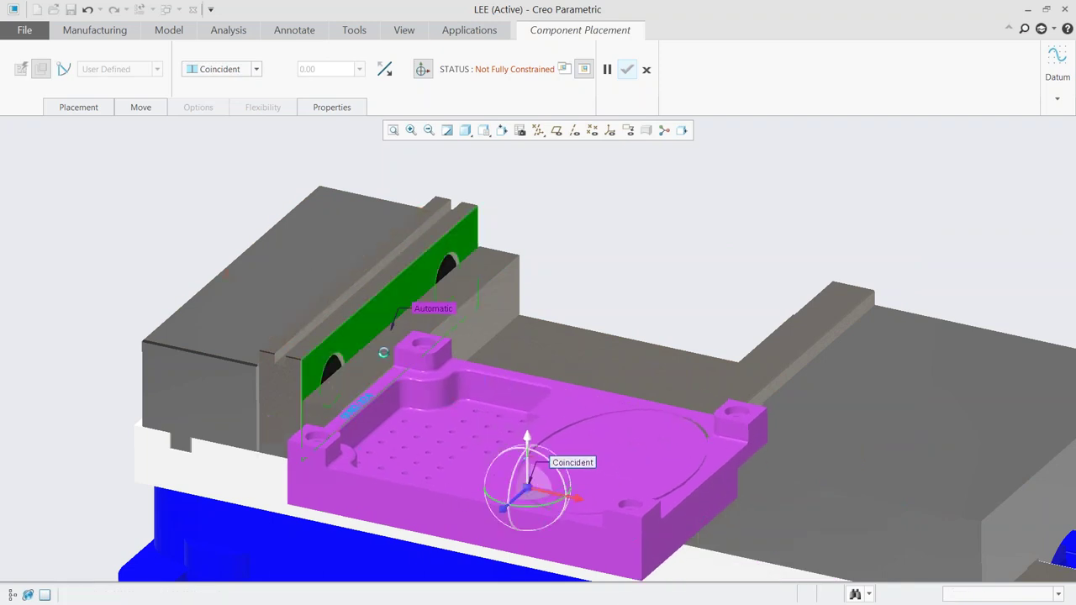
{"action": "left_click", "coordinate": [354, 406]}
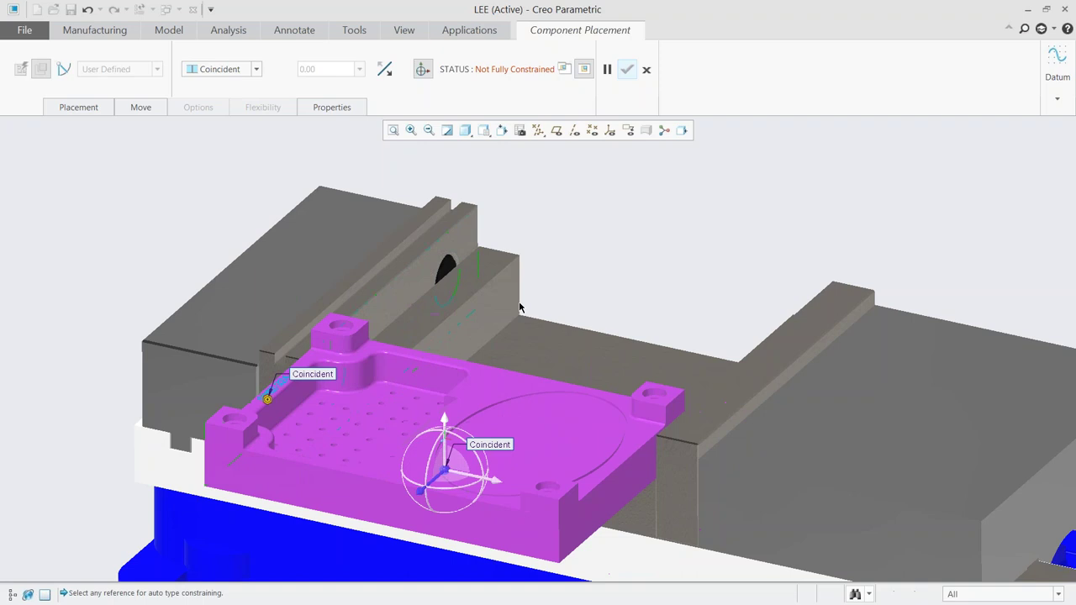
Constrain the part's long front face at a distance of 0.875 from the movable jaw's end face and complete the placement
{"action": "left_click", "coordinate": [546, 538]}
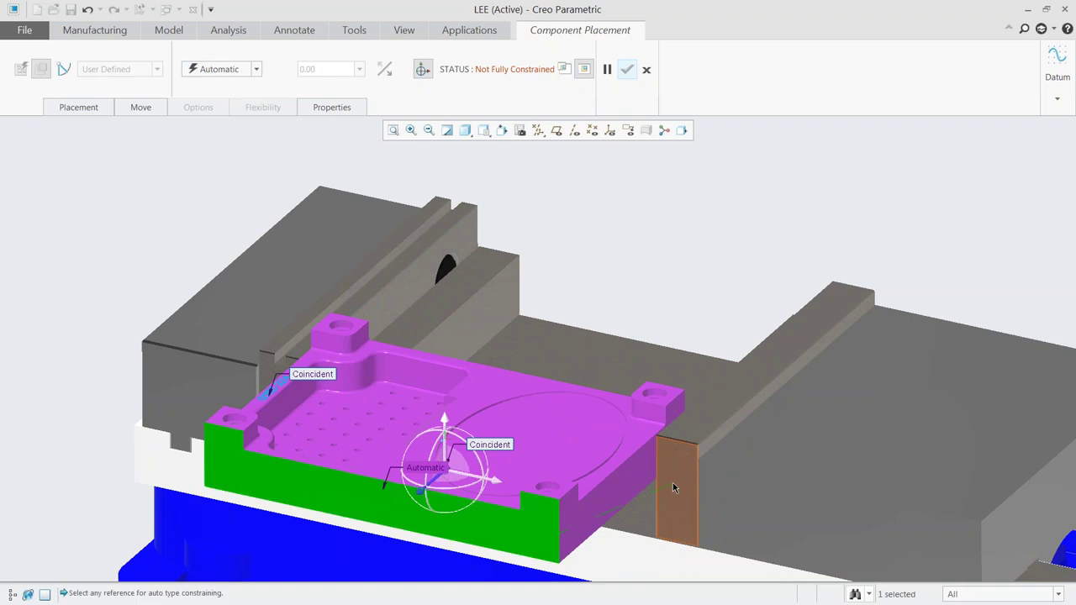
{"action": "left_click", "coordinate": [672, 488]}
{"action": "left_click", "coordinate": [224, 72]}
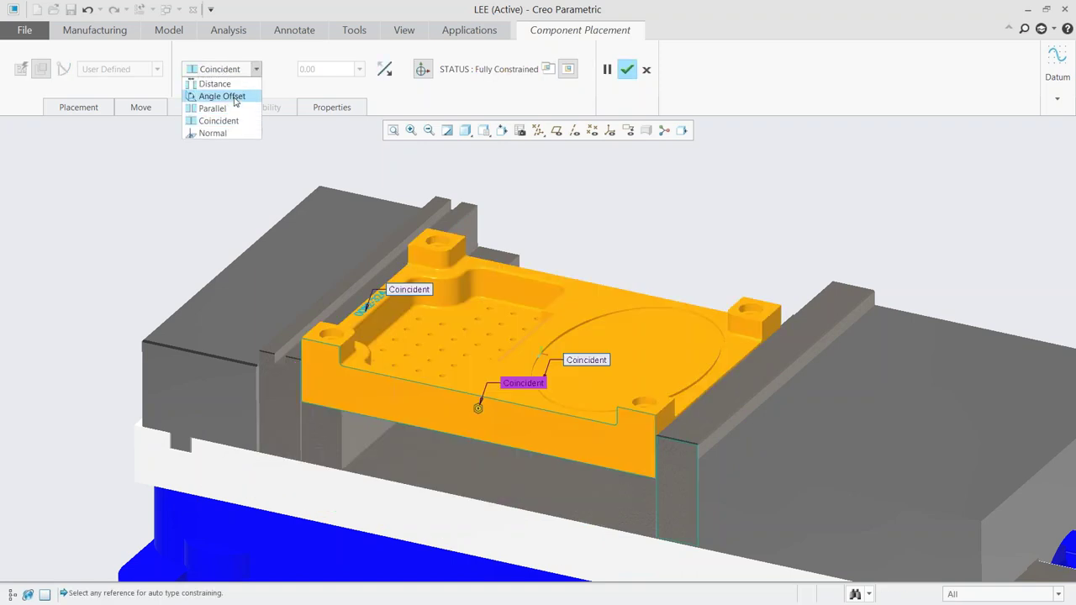
{"action": "left_click", "coordinate": [216, 84]}
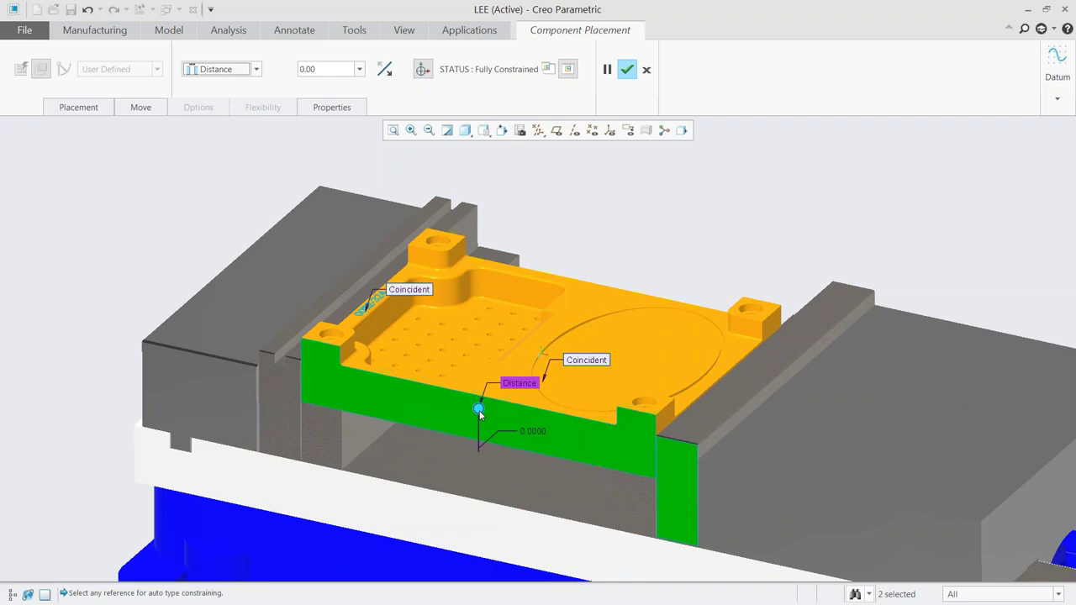
{"action": "left_click_drag", "start_coordinate": [479, 414], "coordinate": [505, 389]}
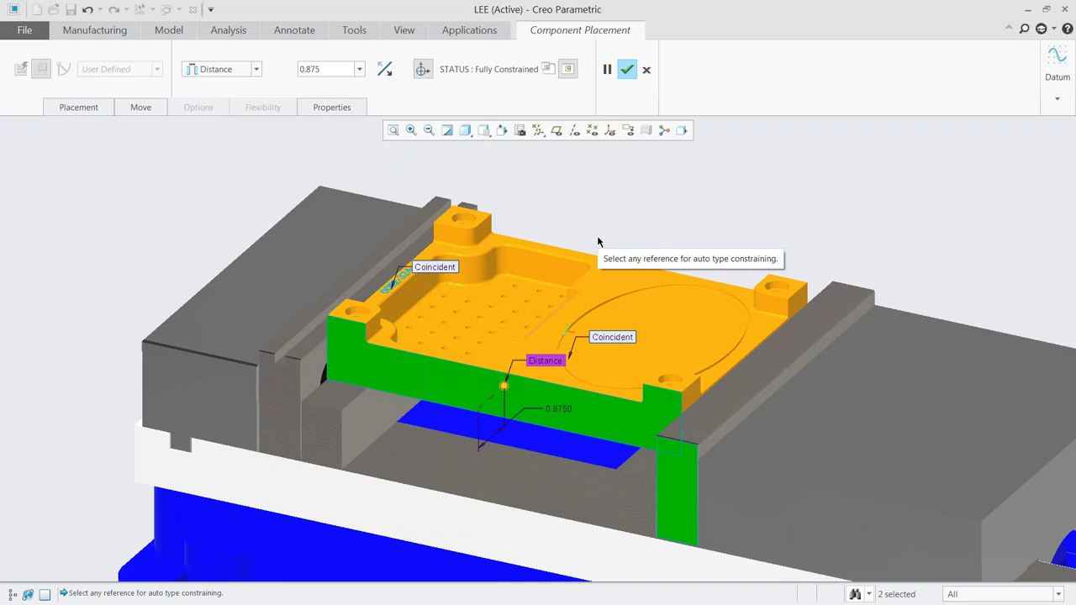
{"action": "left_click", "coordinate": [627, 69]}
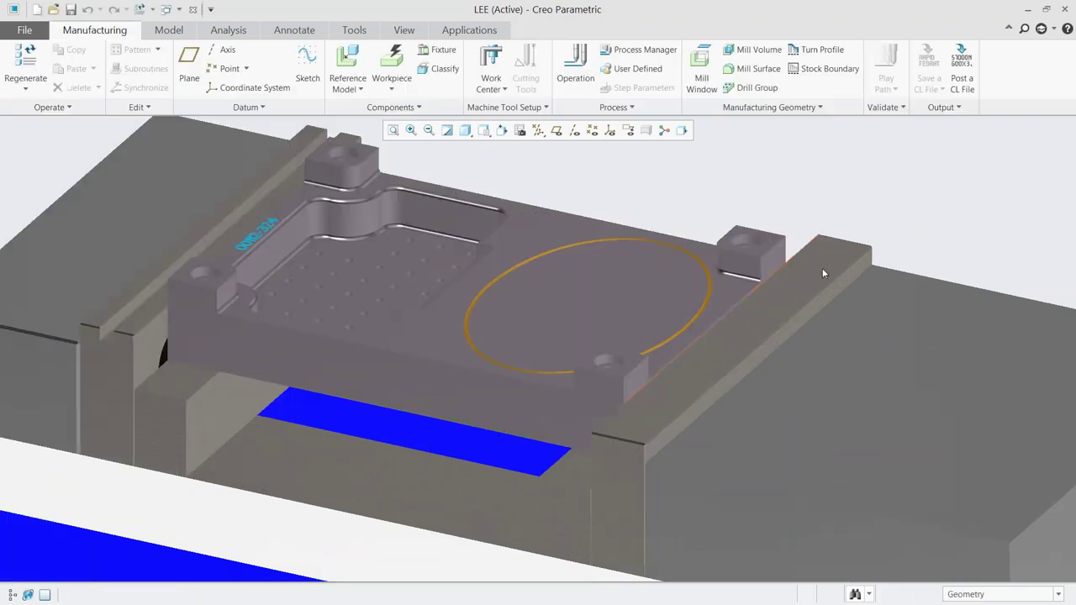
Create a custom automatic rectangular workpiece around the part with 0.1875 of extra stock above its top
{"action": "scroll", "coordinate": [735, 301], "scroll_direction": "up", "scroll_amount": 5}
{"action": "middle_click_drag", "start_coordinate": [596, 270], "coordinate": [588, 353]}
{"action": "scroll", "coordinate": [287, 227], "scroll_direction": "down", "scroll_amount": 4}
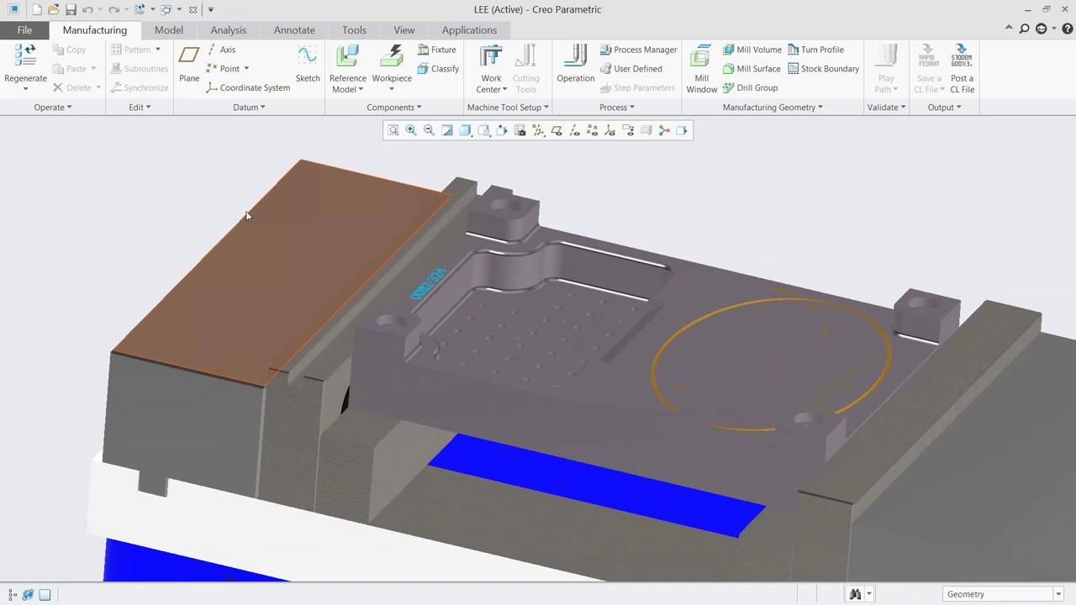
{"action": "scroll", "coordinate": [206, 336], "scroll_direction": "up", "scroll_amount": 3}
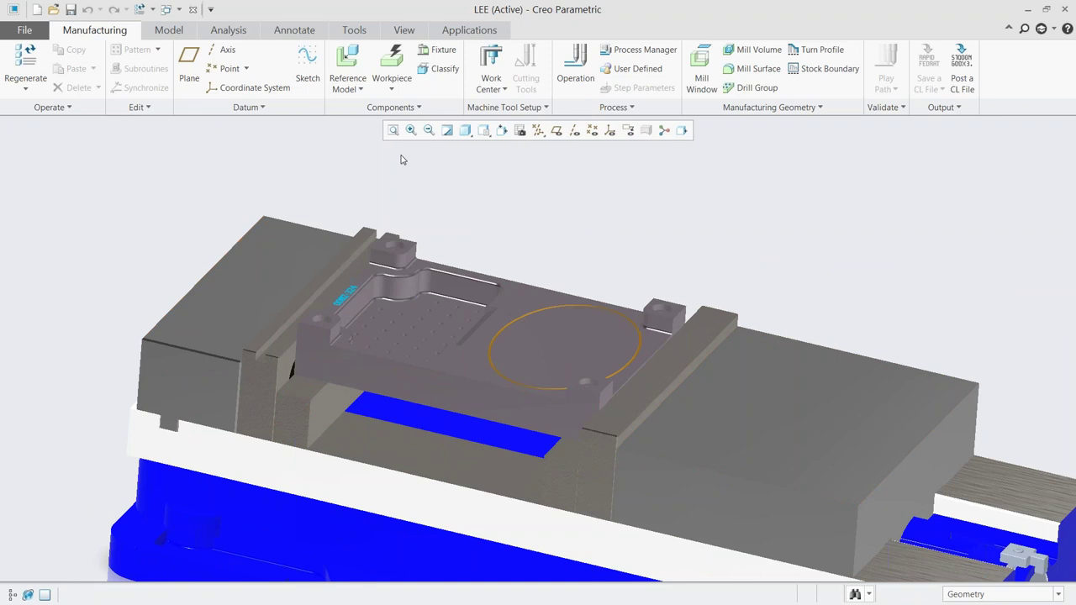
{"action": "scroll", "coordinate": [471, 200], "scroll_direction": "down", "scroll_amount": 1}
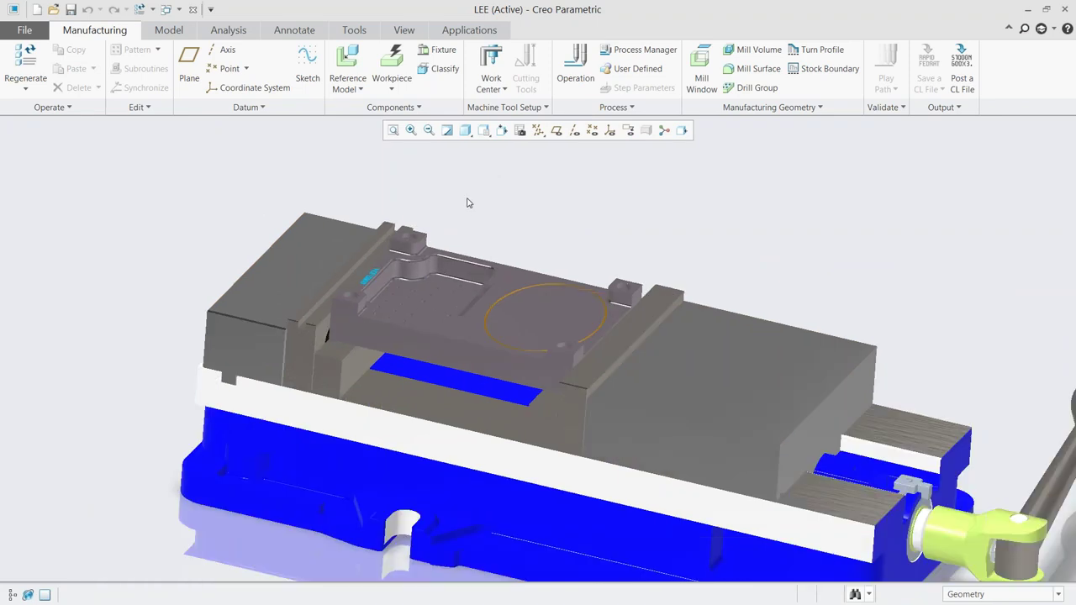
{"action": "left_click", "coordinate": [400, 76]}
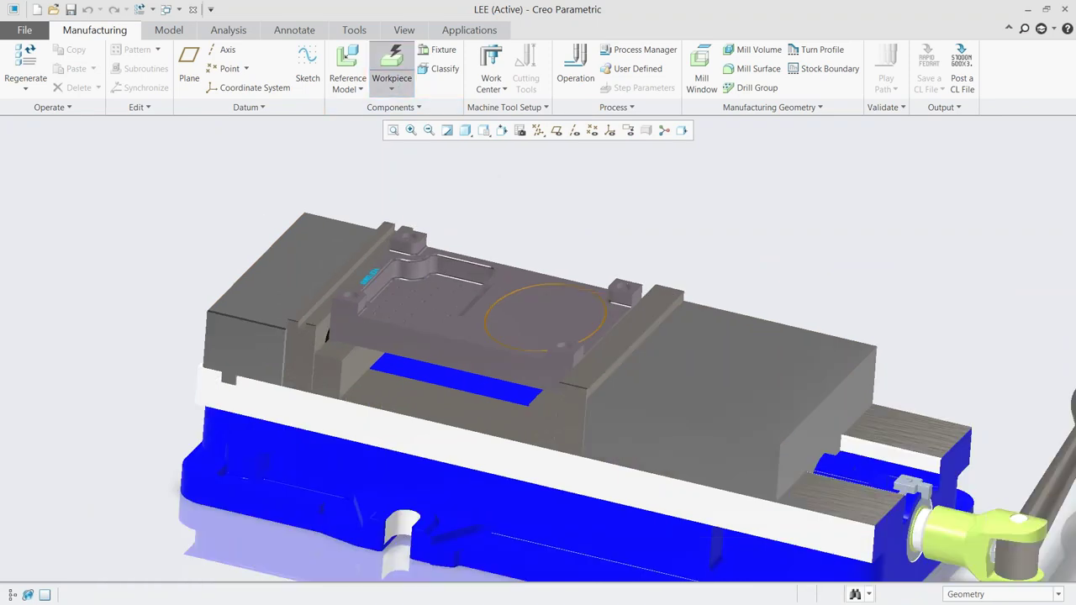
{"action": "scroll", "coordinate": [462, 249], "scroll_direction": "up", "scroll_amount": 2}
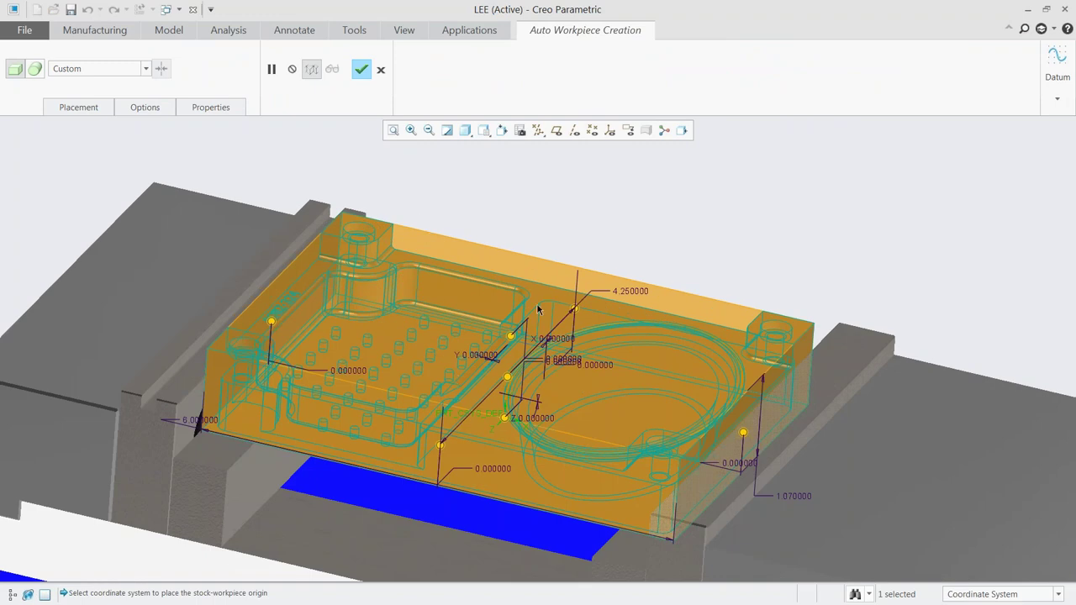
{"action": "left_click_drag", "start_coordinate": [510, 335], "coordinate": [512, 321]}
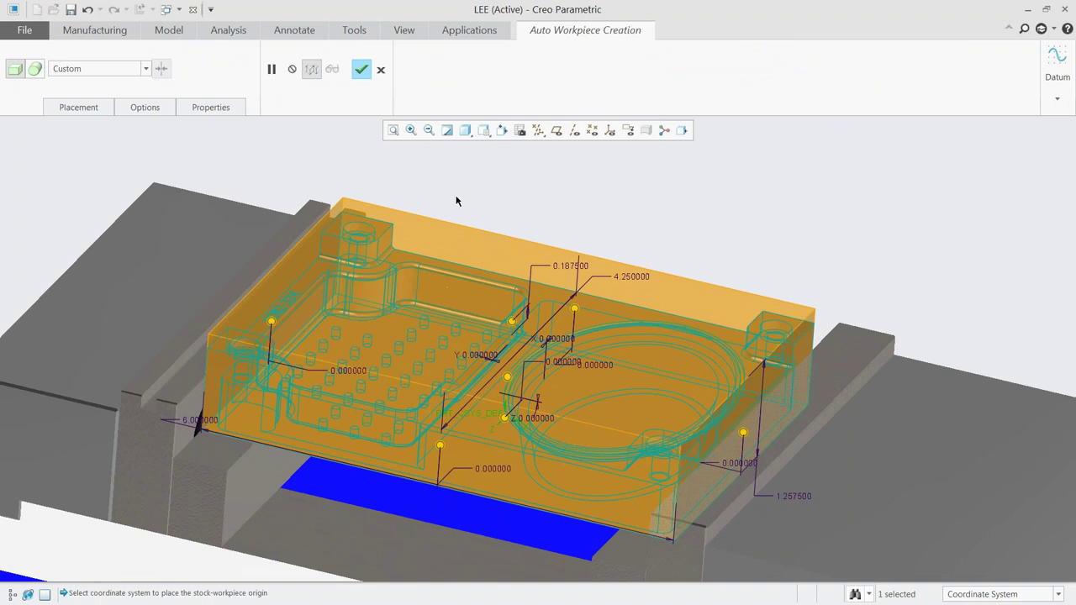
{"action": "left_click", "coordinate": [361, 71]}
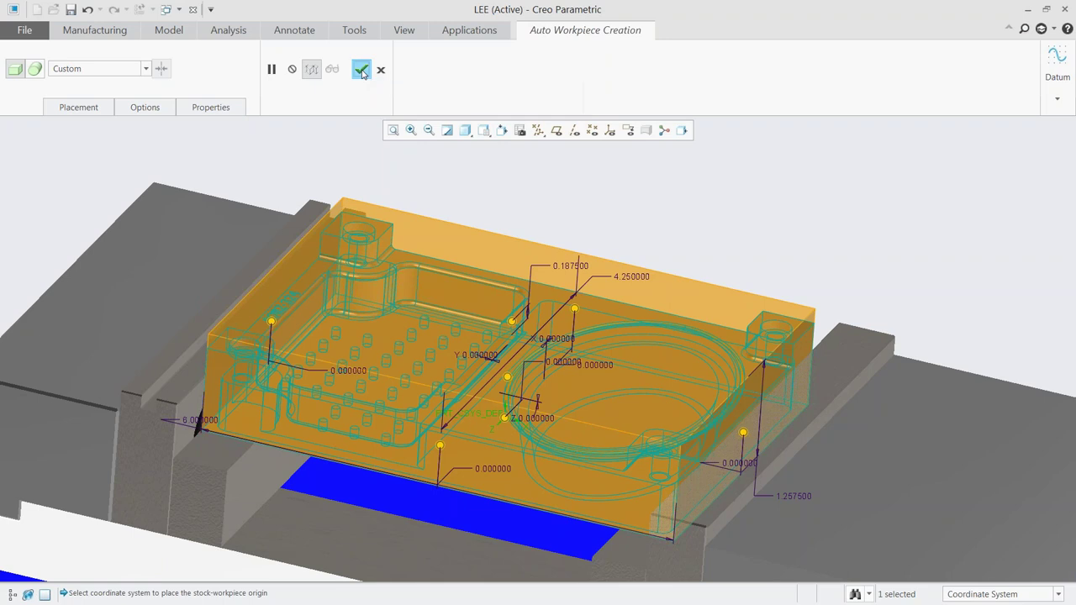
Start a new operation on the HAAS_VF1 work center and assign FSETP1 as its fixture setup
{"action": "middle_click_drag", "start_coordinate": [637, 334], "coordinate": [614, 291]}
{"action": "scroll", "coordinate": [573, 265], "scroll_direction": "down", "scroll_amount": 2}
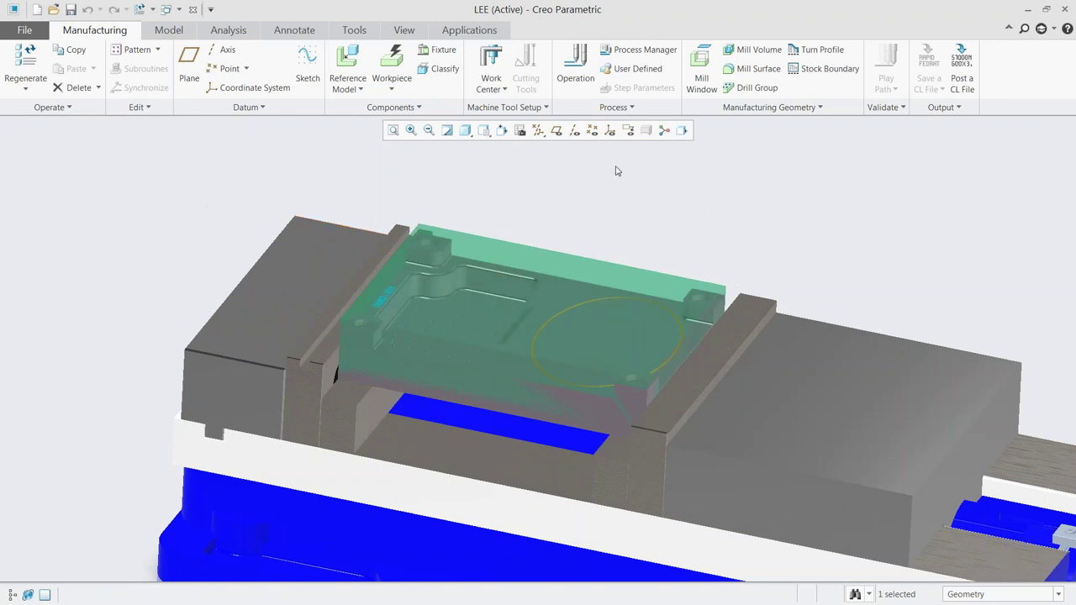
{"action": "left_click", "coordinate": [576, 66]}
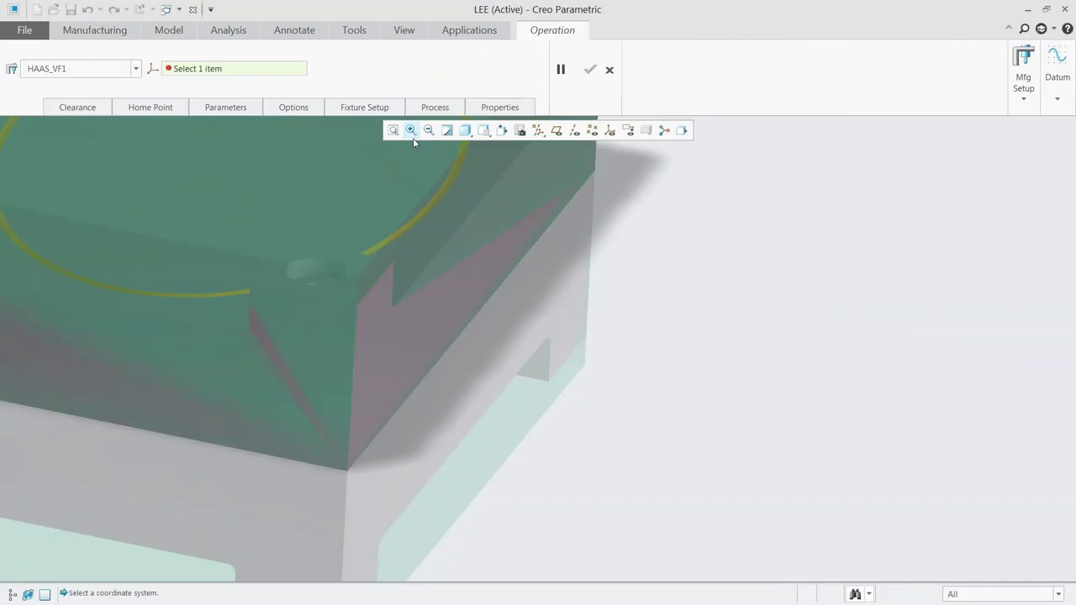
{"action": "left_click", "coordinate": [364, 108]}
{"action": "left_click", "coordinate": [362, 153]}
{"action": "left_click", "coordinate": [362, 180]}
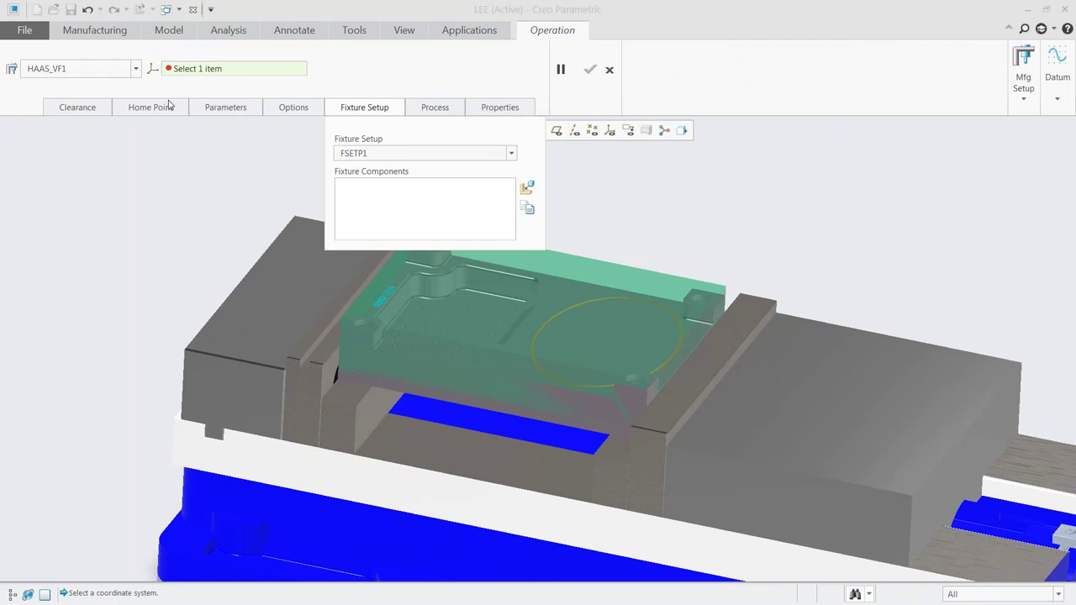
{"action": "left_click", "coordinate": [365, 108]}
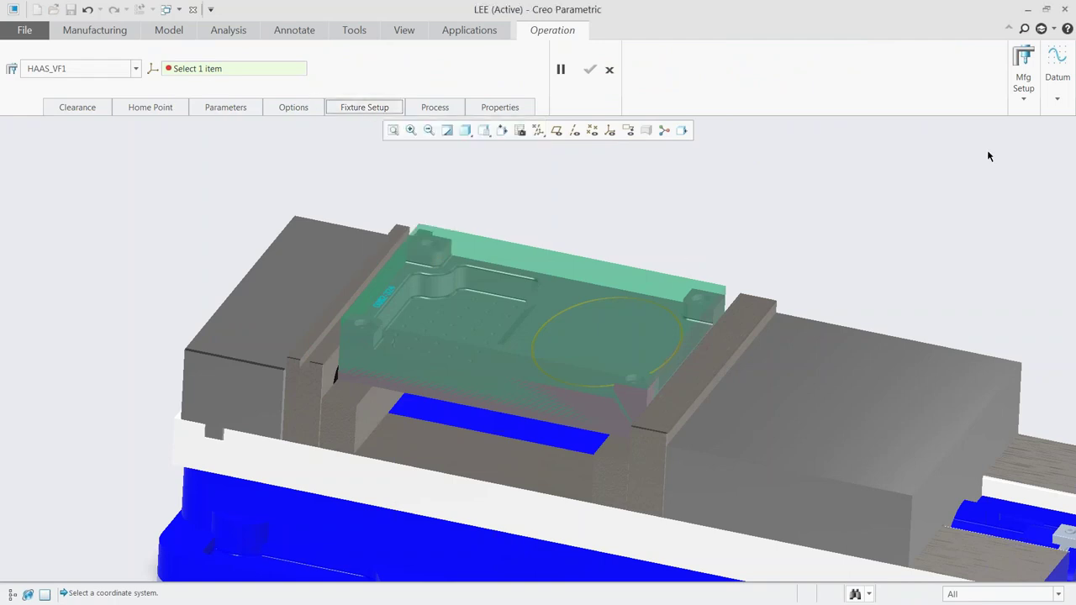
Create a coordinate system at the workpiece's top front corner beside the fixed jaw from the two meeting top edges, flipping its X and Y directions
{"action": "left_click", "coordinate": [1056, 99]}
{"action": "left_click", "coordinate": [1039, 166]}
{"action": "scroll", "coordinate": [346, 319], "scroll_direction": "up", "scroll_amount": 4}
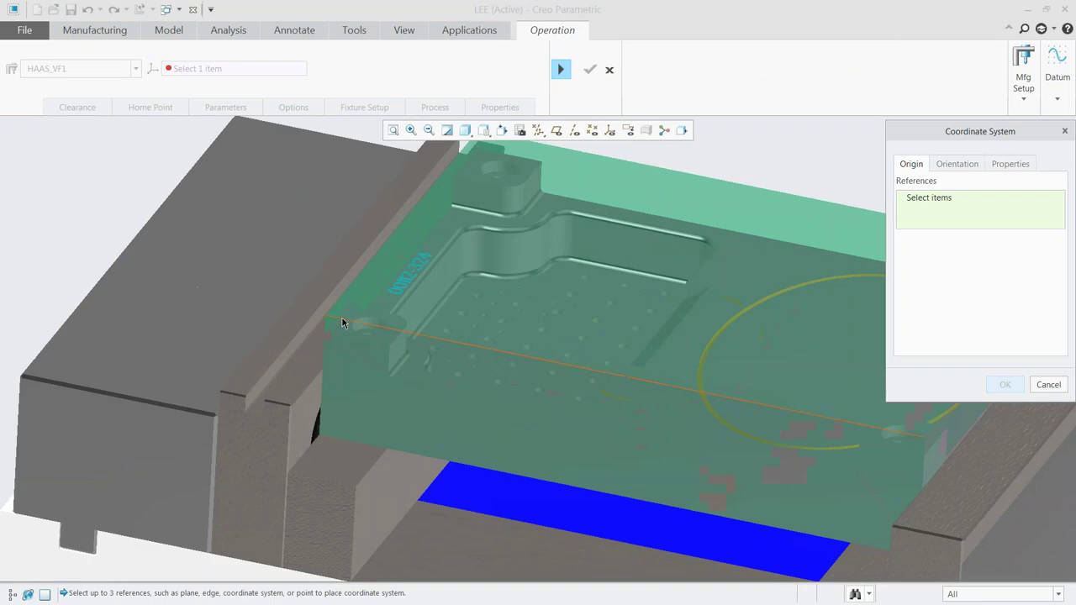
{"action": "left_click", "coordinate": [343, 322]}
{"action": "left_click", "coordinate": [339, 307], "text": "ctrl"}
{"action": "left_click", "coordinate": [1050, 266]}
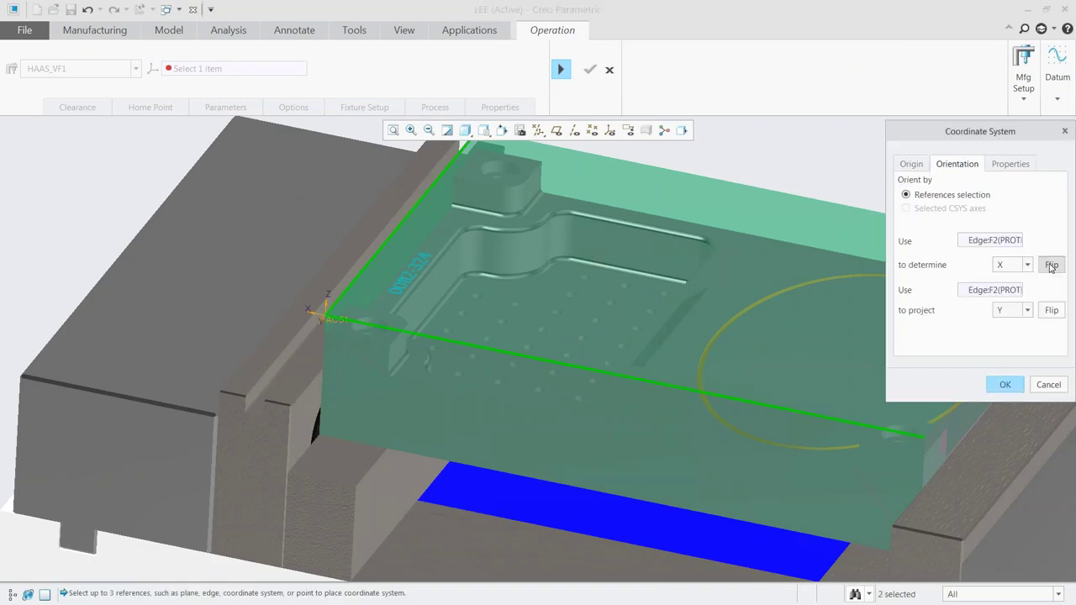
{"action": "left_click", "coordinate": [1050, 310]}
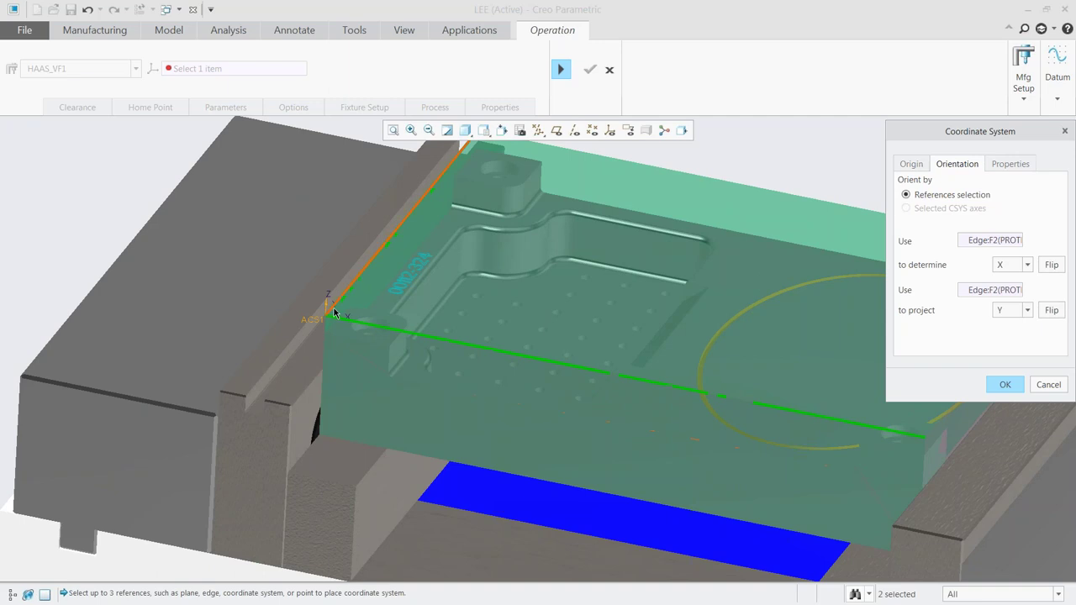
{"action": "left_click", "coordinate": [1005, 385]}
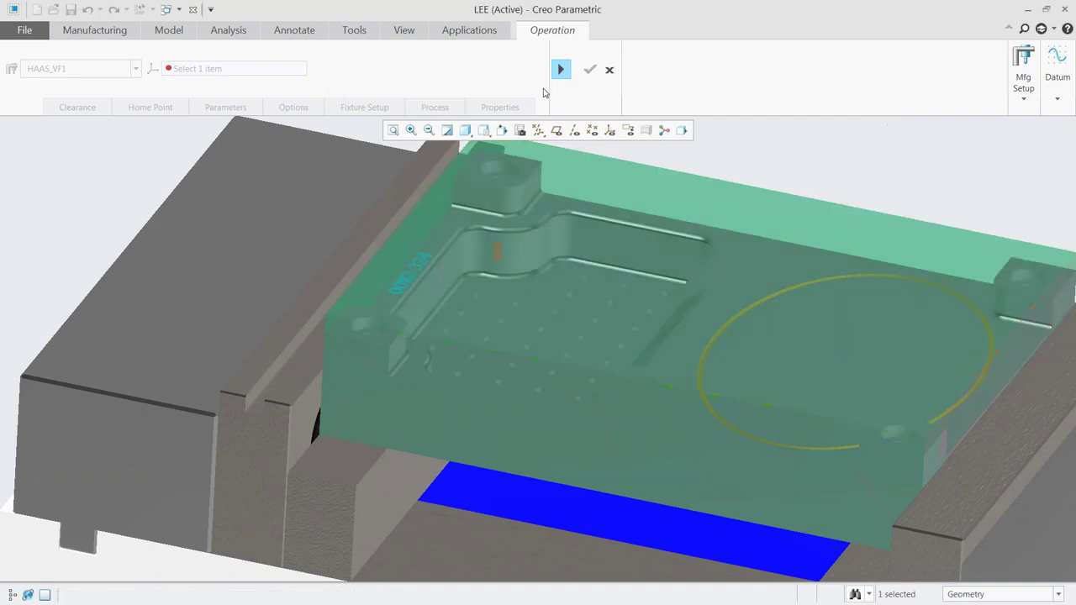
Resume the operation, set a clearance plane at a value of 1 from the workpiece's top face, and complete the operation
{"action": "left_click", "coordinate": [560, 70]}
{"action": "left_click", "coordinate": [84, 108]}
{"action": "left_click", "coordinate": [152, 153]}
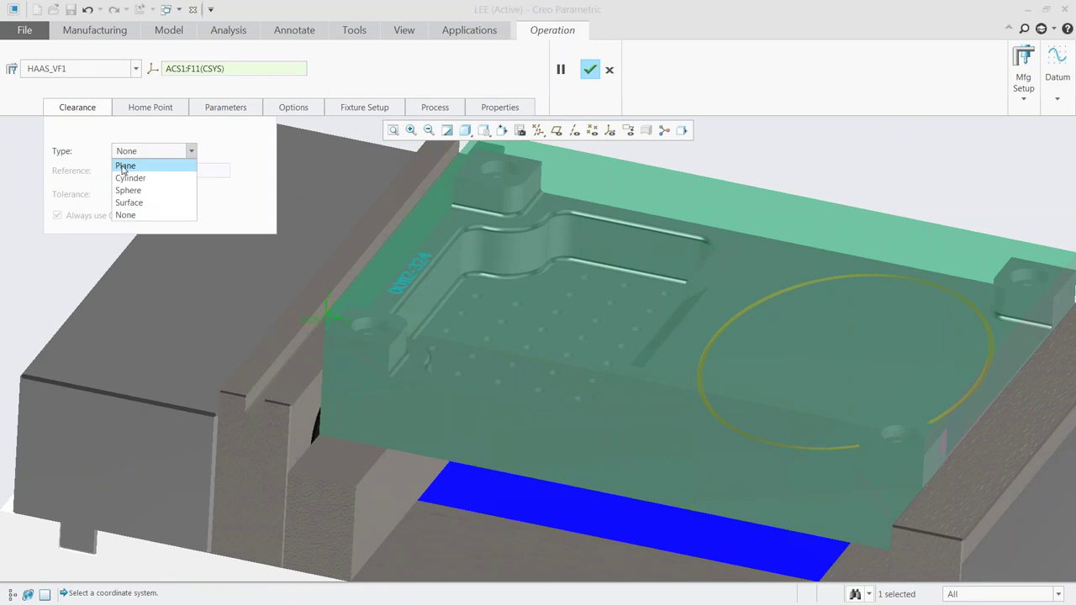
{"action": "left_click", "coordinate": [125, 167]}
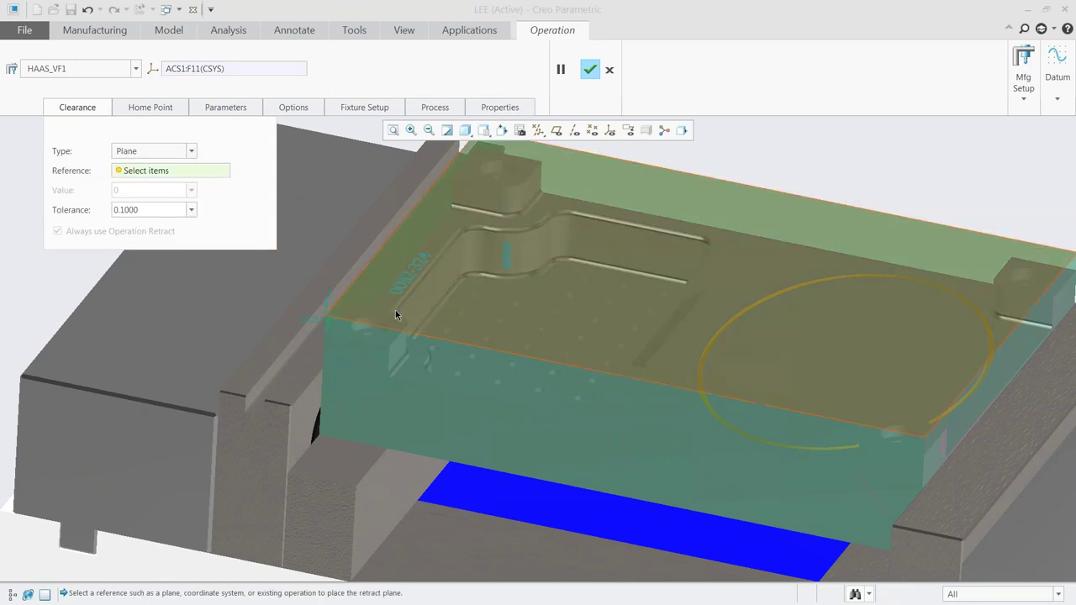
{"action": "left_click", "coordinate": [439, 242]}
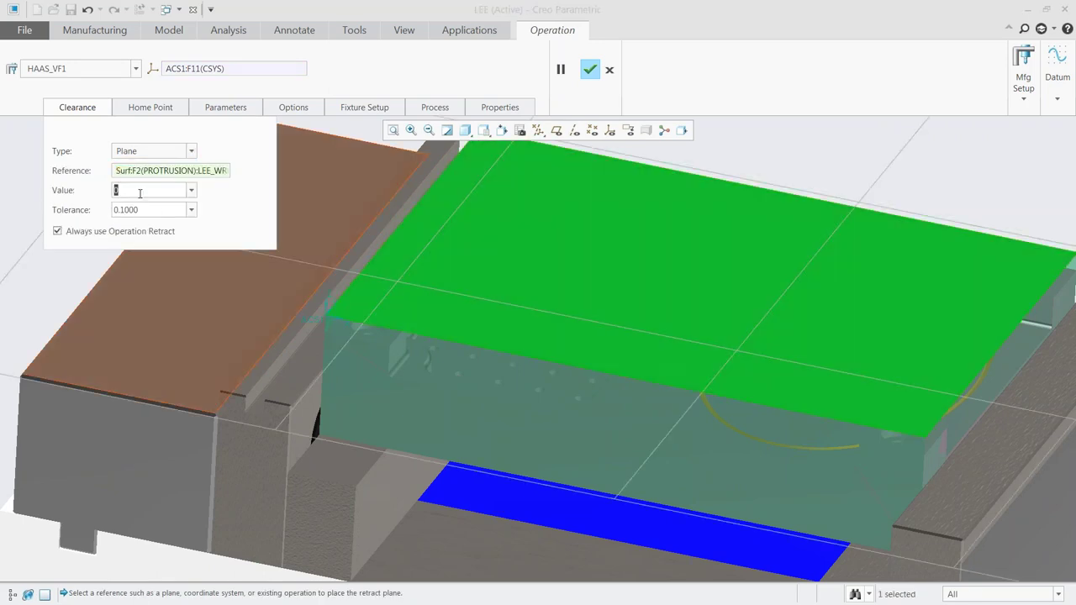
{"action": "type", "text": "1"}
{"action": "key", "text": "Return"}
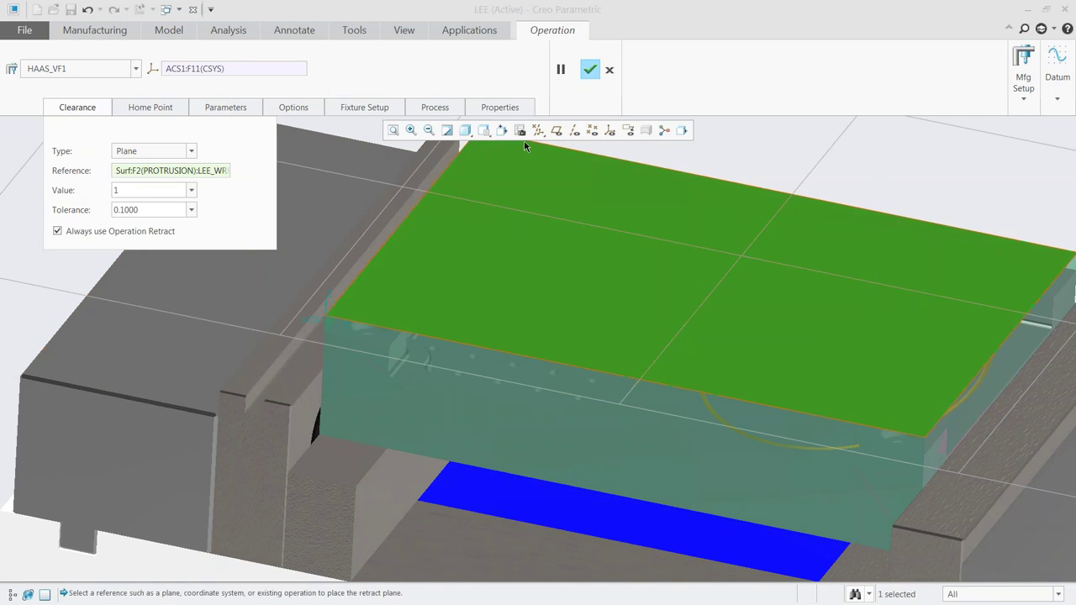
{"action": "left_click", "coordinate": [590, 71]}
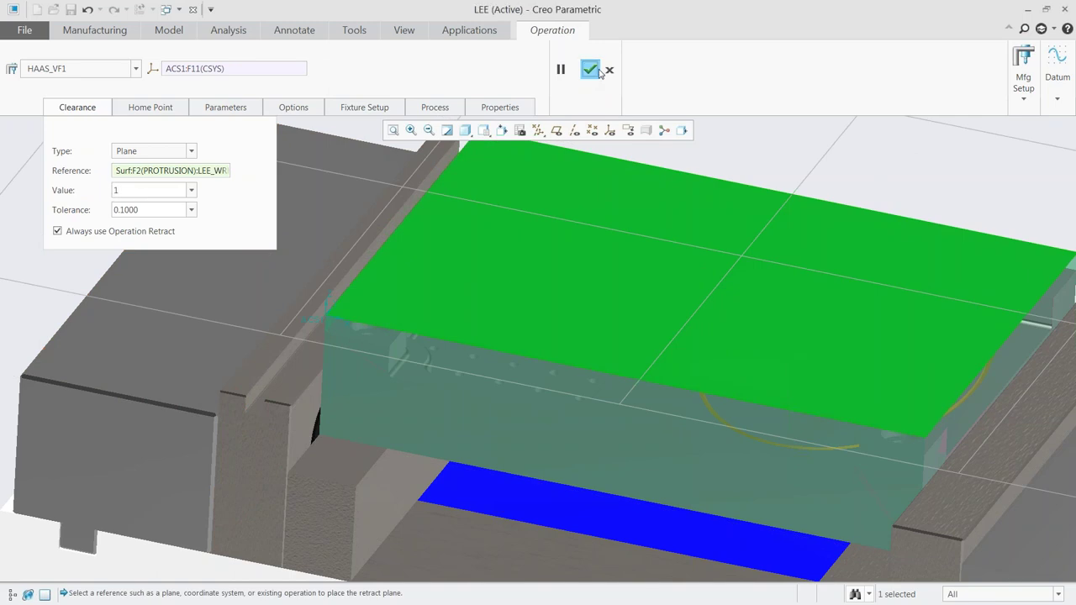
Start a mill window on the workpiece's top face, with the workpiece LEE_WRK_01.PRT as the part that defines it
{"action": "scroll", "coordinate": [569, 351], "scroll_direction": "up", "scroll_amount": 4}
{"action": "middle_click_drag", "start_coordinate": [411, 276], "coordinate": [501, 316]}
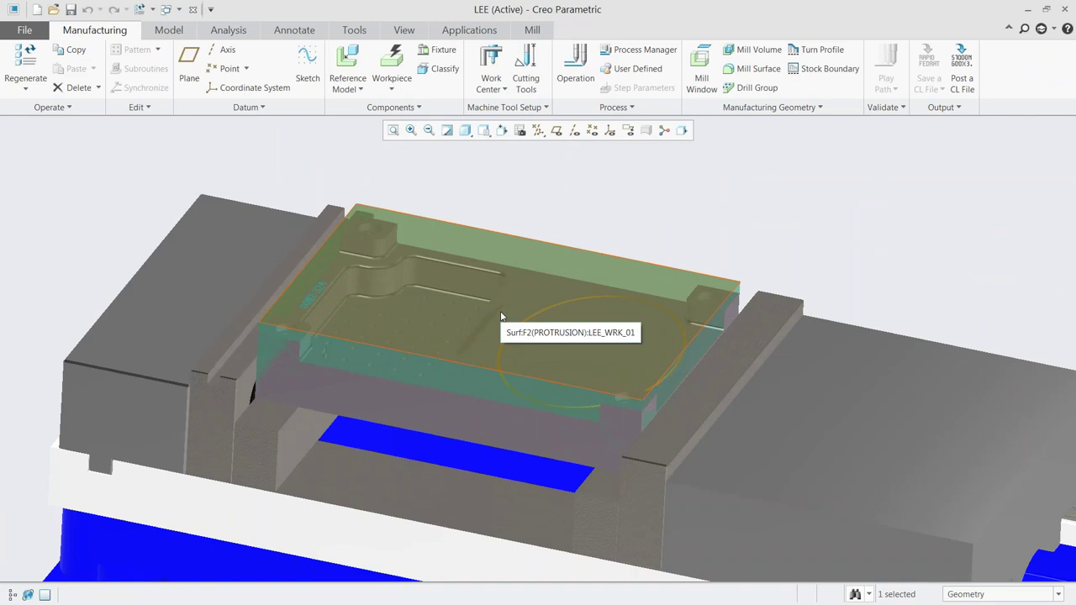
{"action": "left_click", "coordinate": [702, 67]}
{"action": "left_click", "coordinate": [409, 233]}
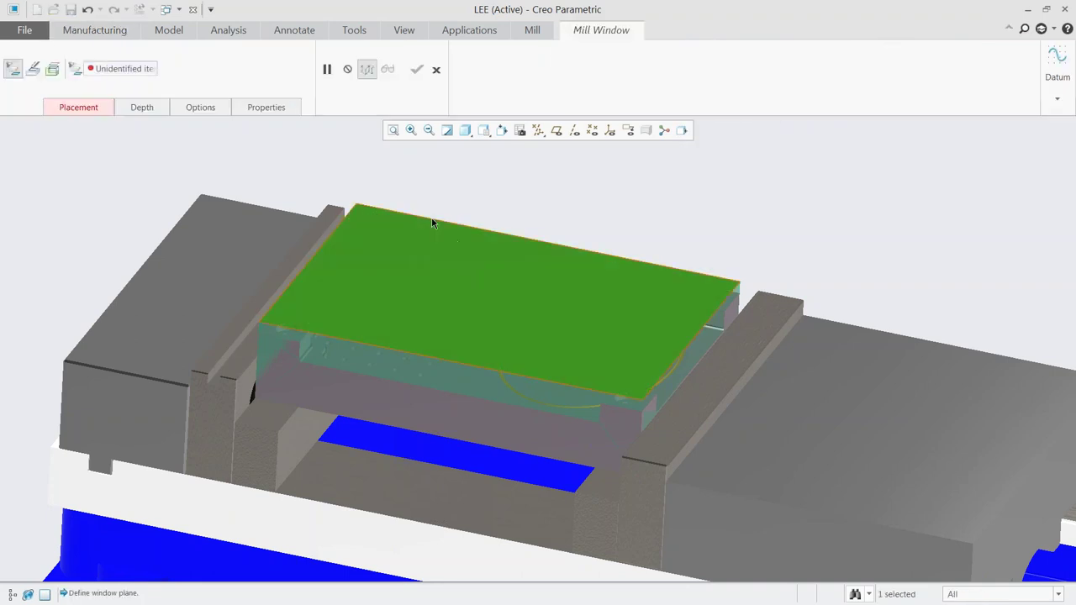
{"action": "left_click", "coordinate": [387, 226]}
{"action": "left_click", "coordinate": [408, 233]}
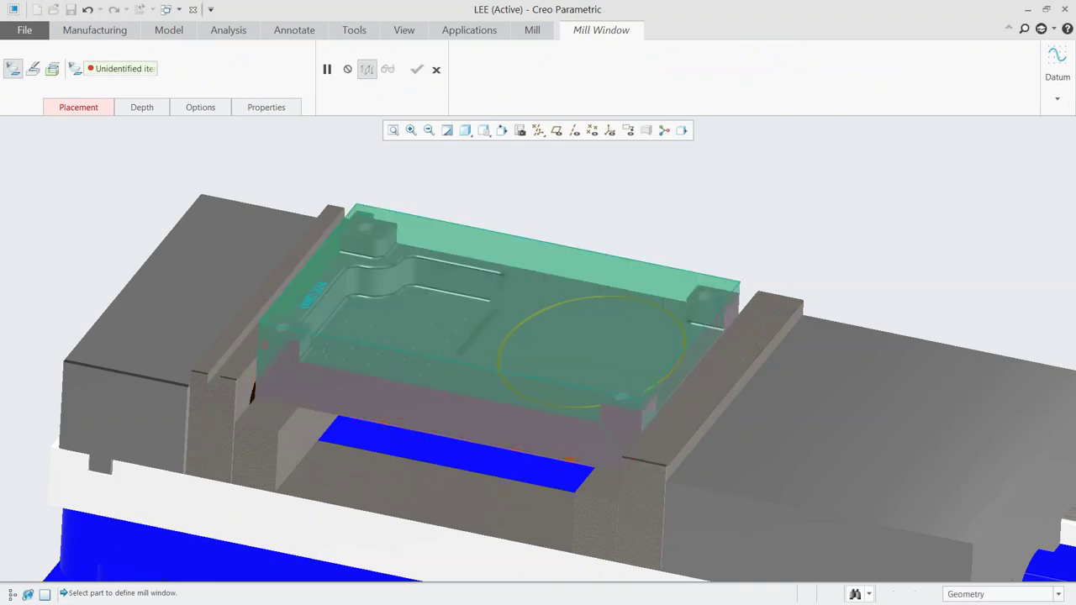
Specify the mill window's depth as To Selected, up to the top surface of the part's corner bosses
{"action": "left_click", "coordinate": [140, 109]}
{"action": "left_click", "coordinate": [170, 141]}
{"action": "left_click", "coordinate": [192, 175]}
{"action": "left_click", "coordinate": [193, 204]}
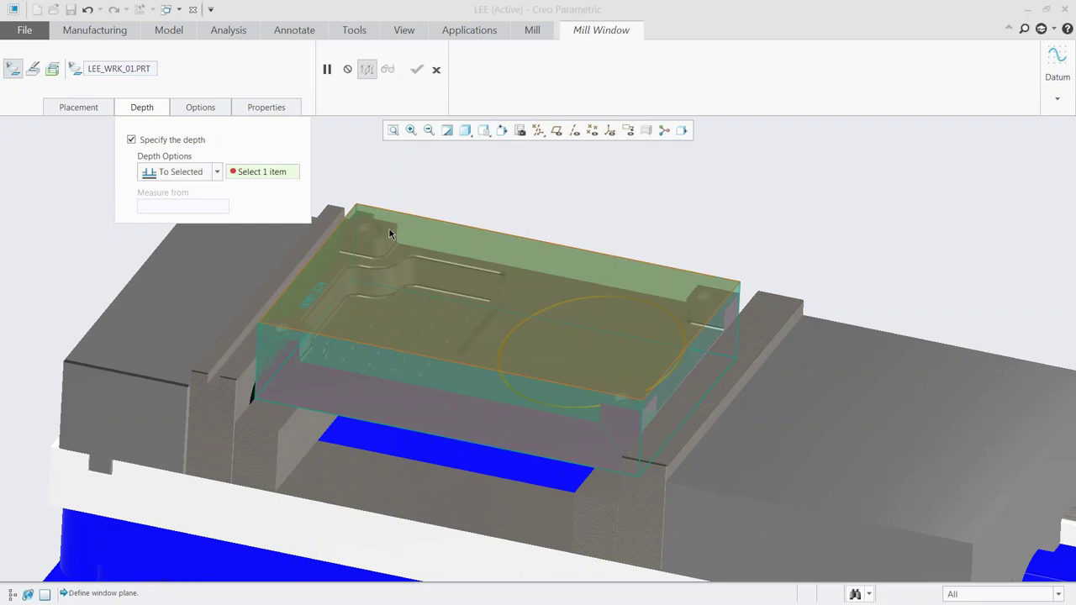
{"action": "left_click", "coordinate": [524, 243]}
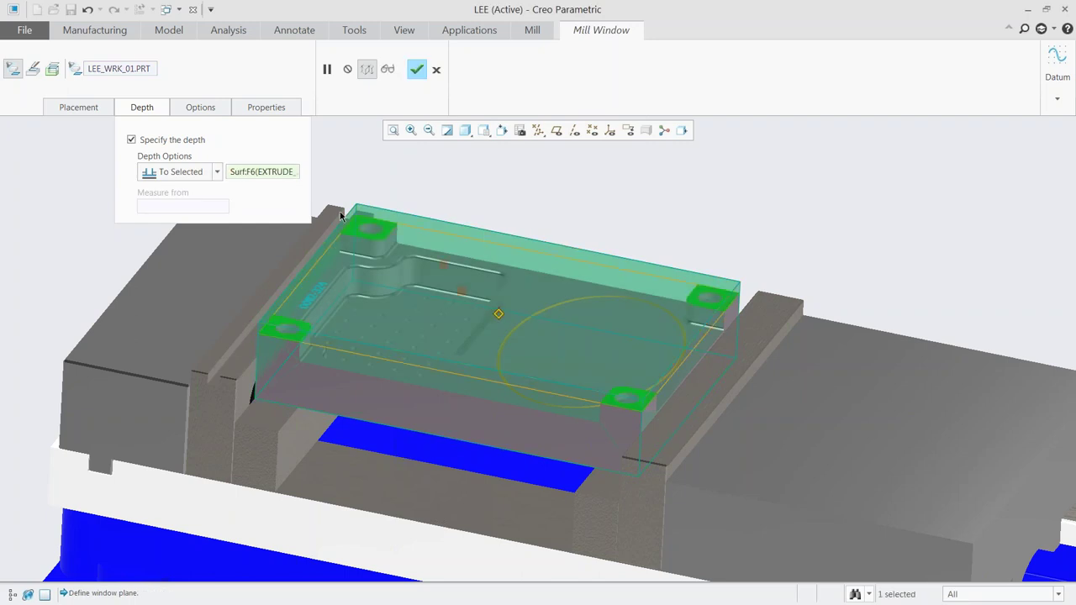
Name the mill window mw_face and complete the feature
{"action": "left_click", "coordinate": [266, 108]}
{"action": "double_click", "coordinate": [297, 142]}
{"action": "type", "text": "mw"}
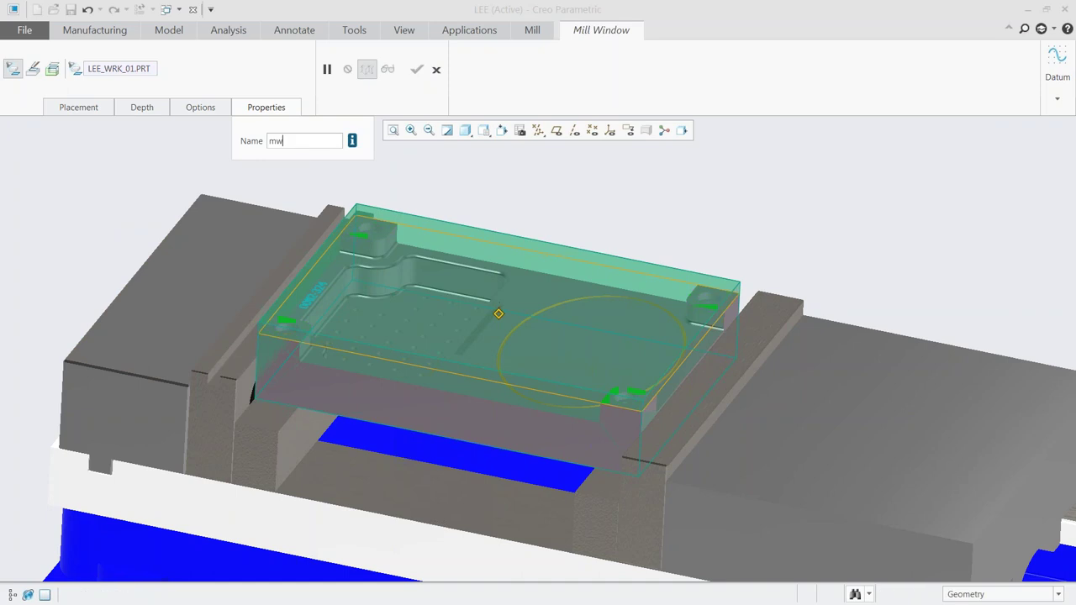
{"action": "type", "text": "_face"}
{"action": "key", "text": "Return"}
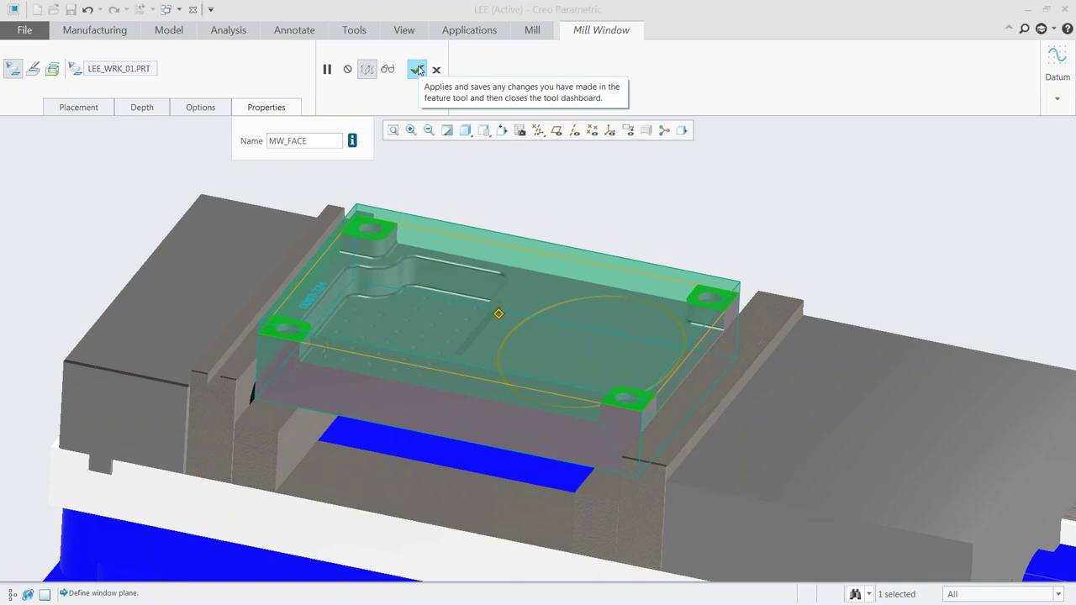
{"action": "left_click", "coordinate": [418, 70]}
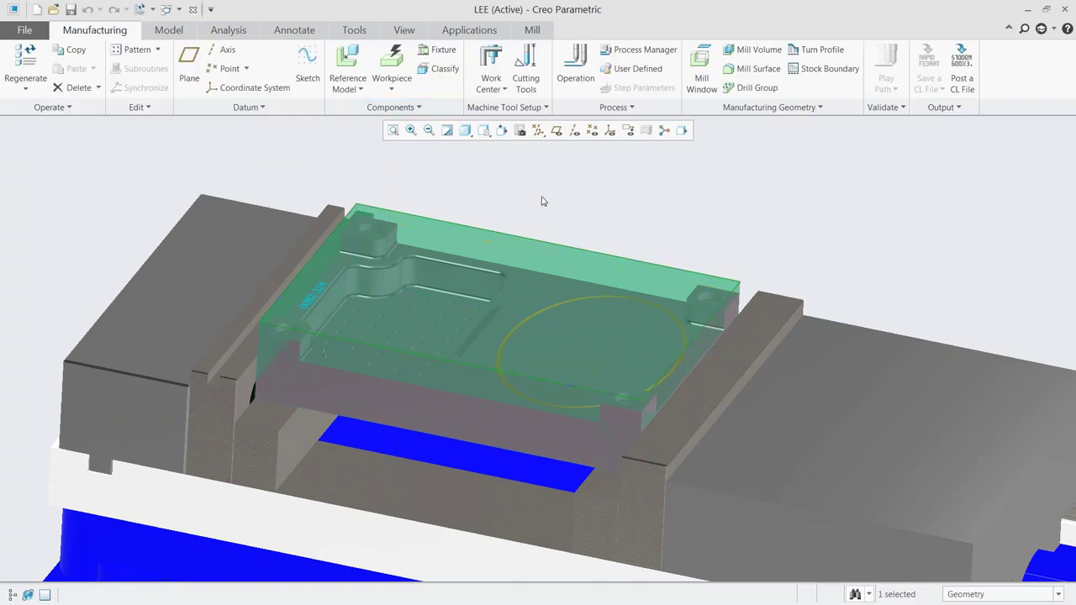
Show the model tree and redefine the MW_FACE window to machine with the tool on the window contour
{"action": "left_click", "coordinate": [12, 594]}
{"action": "left_click", "coordinate": [46, 344]}
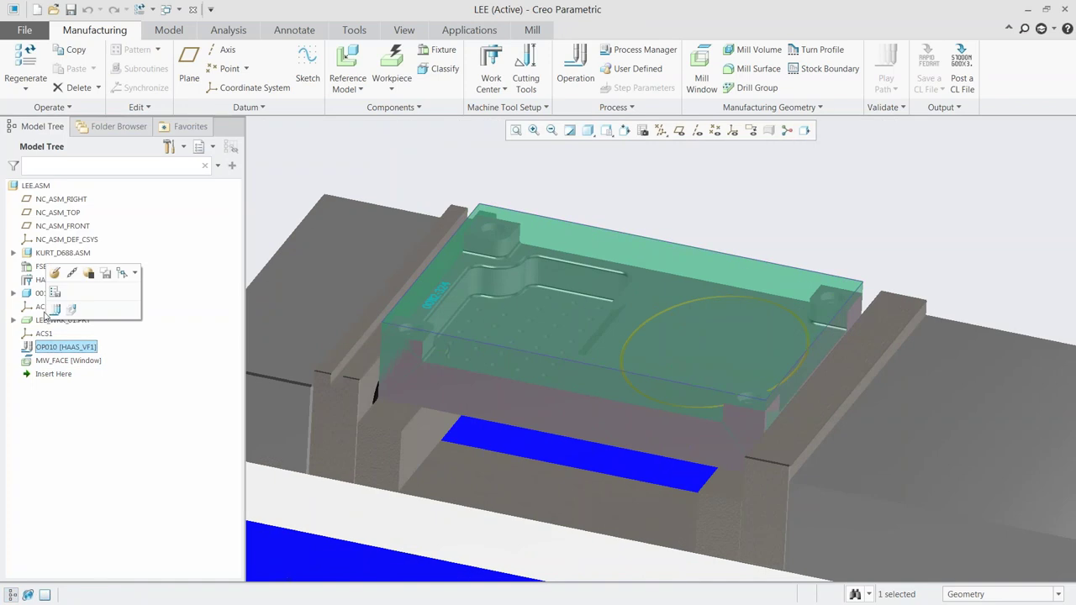
{"action": "left_click", "coordinate": [49, 362]}
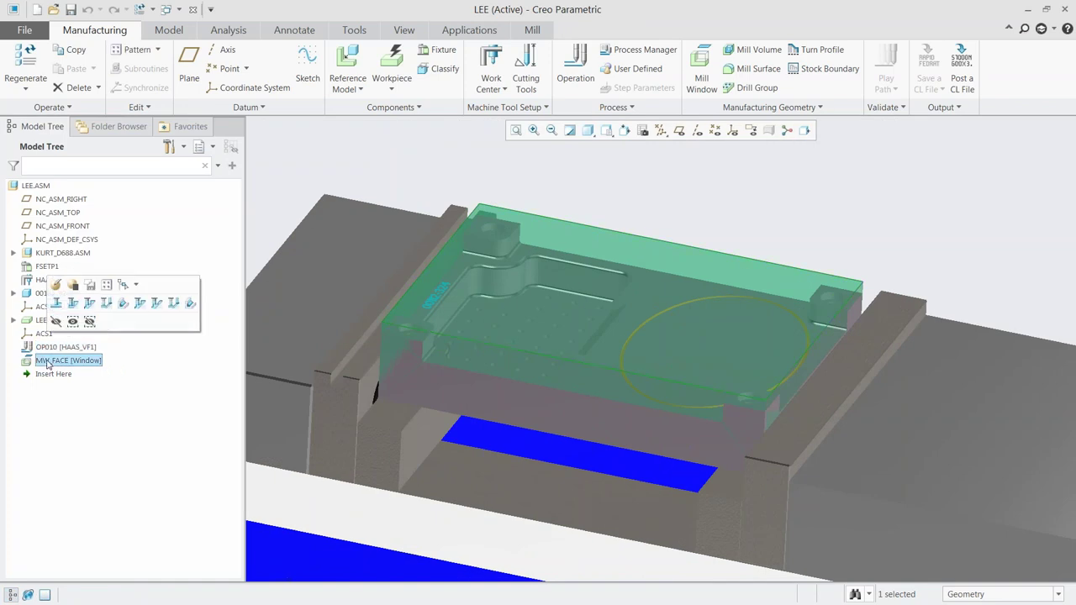
{"action": "left_click", "coordinate": [57, 286]}
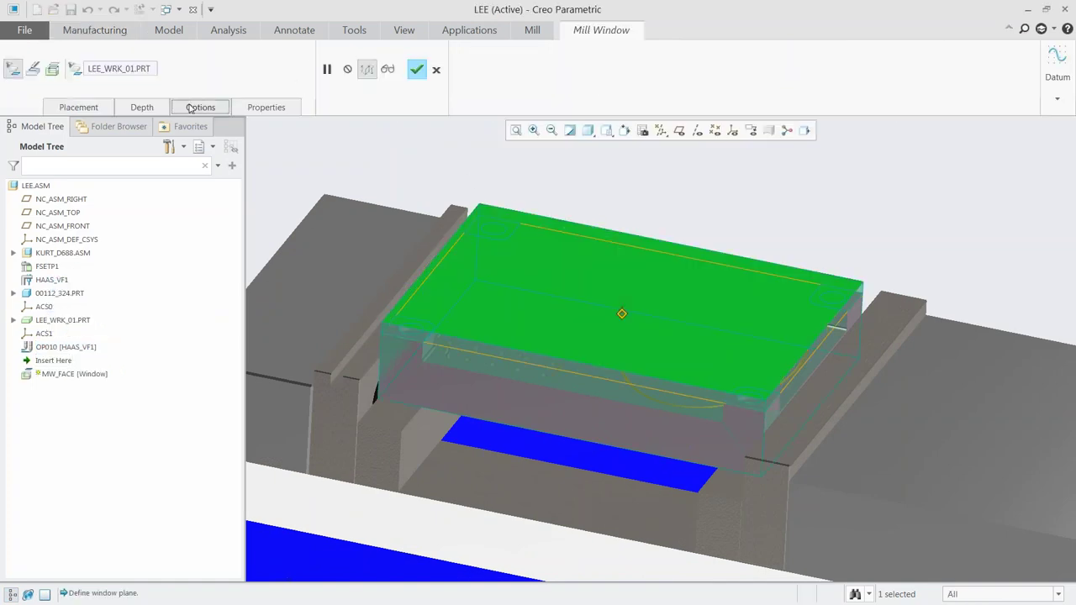
{"action": "left_click", "coordinate": [200, 107]}
{"action": "left_click", "coordinate": [186, 164]}
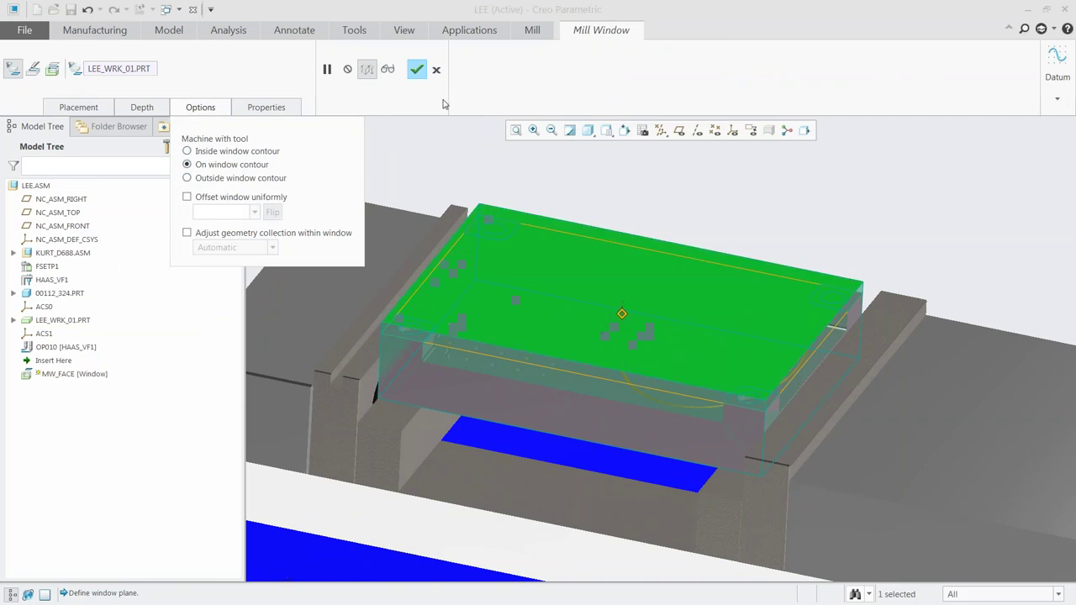
{"action": "left_click", "coordinate": [418, 70]}
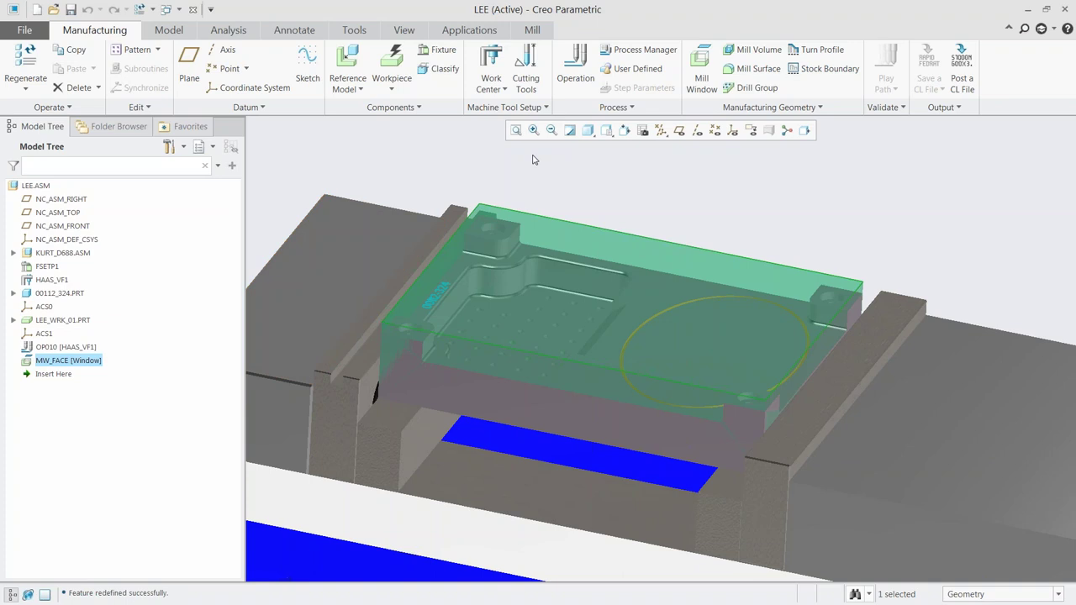
{"action": "left_click", "coordinate": [477, 158]}
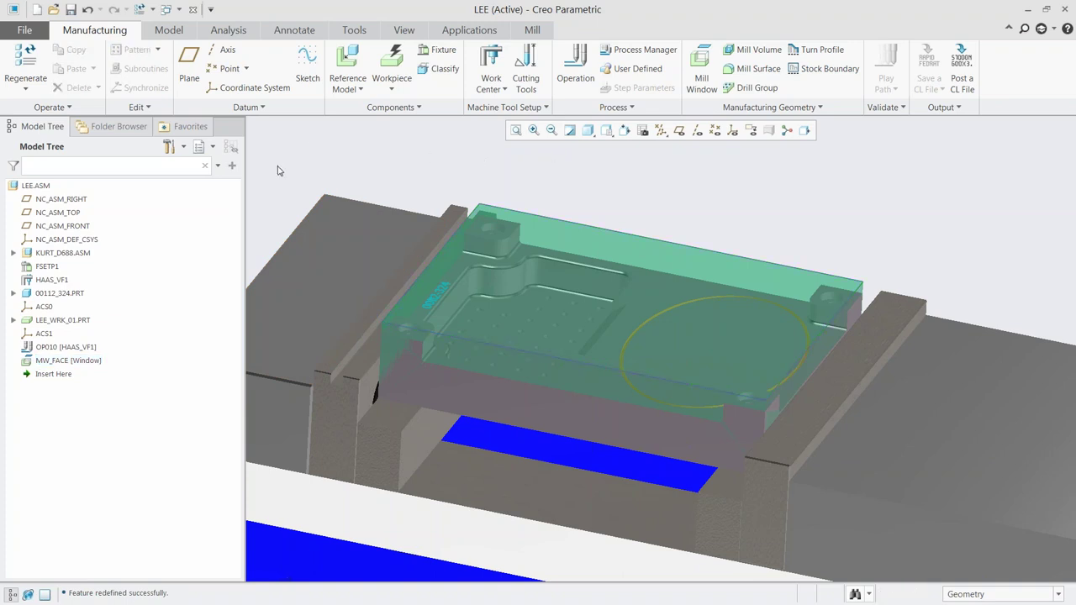
{"action": "left_click", "coordinate": [53, 362]}
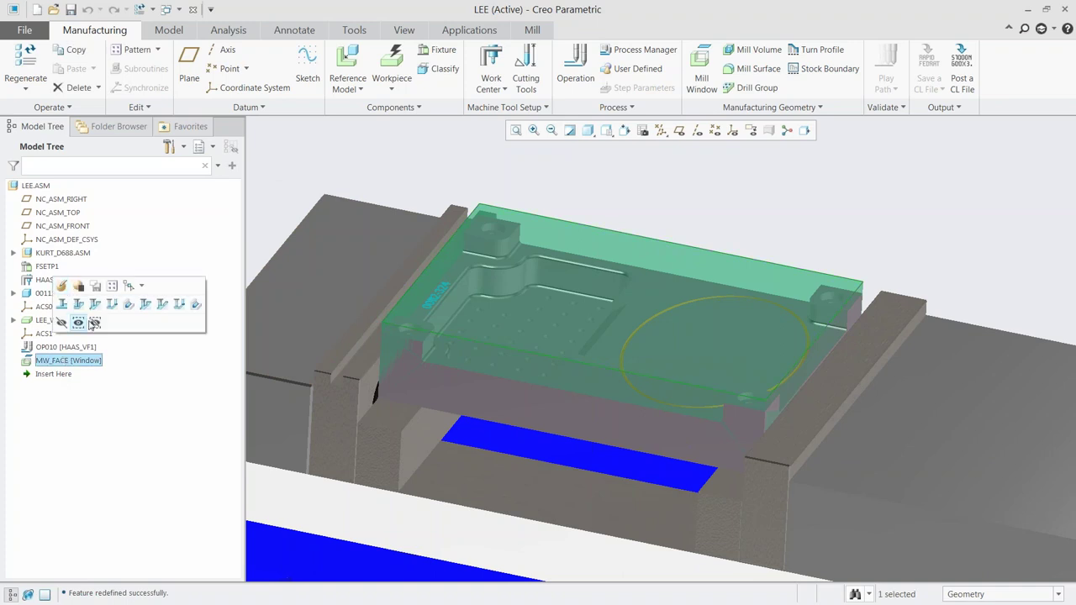
{"action": "left_click", "coordinate": [540, 242]}
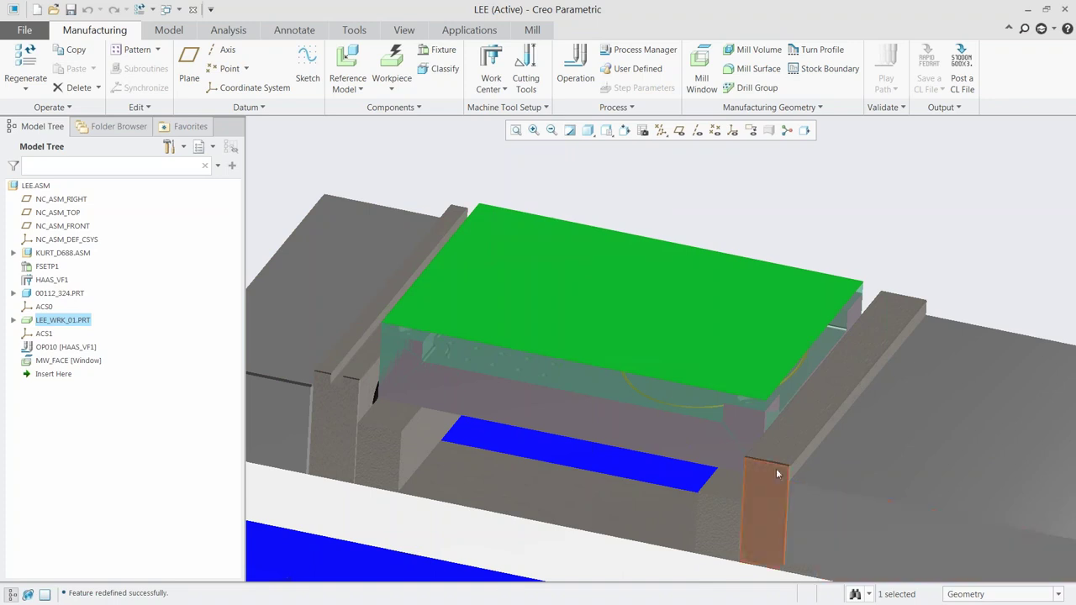
{"action": "left_click", "coordinate": [47, 347]}
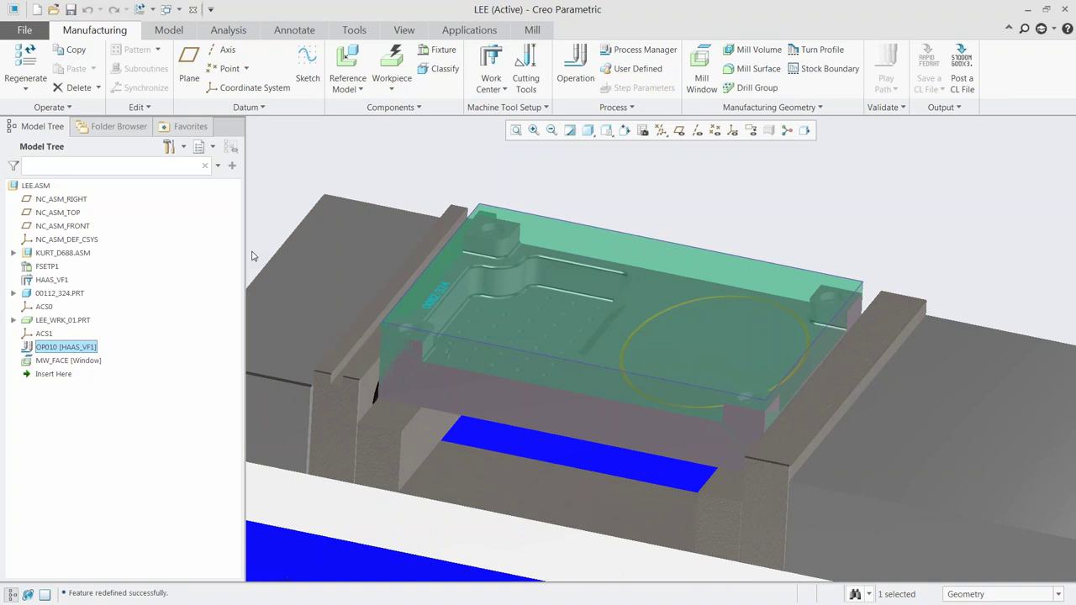
Narrow the model tree to give the graphics area more room and clear the selection
{"action": "left_click_drag", "start_coordinate": [245, 253], "coordinate": [181, 266]}
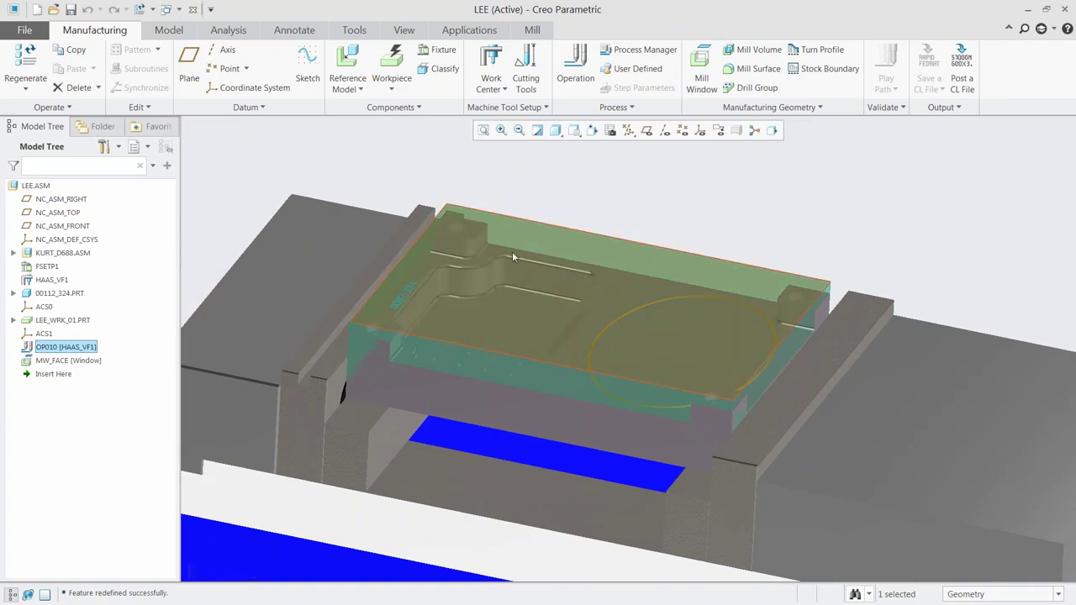
{"action": "left_click", "coordinate": [450, 160]}
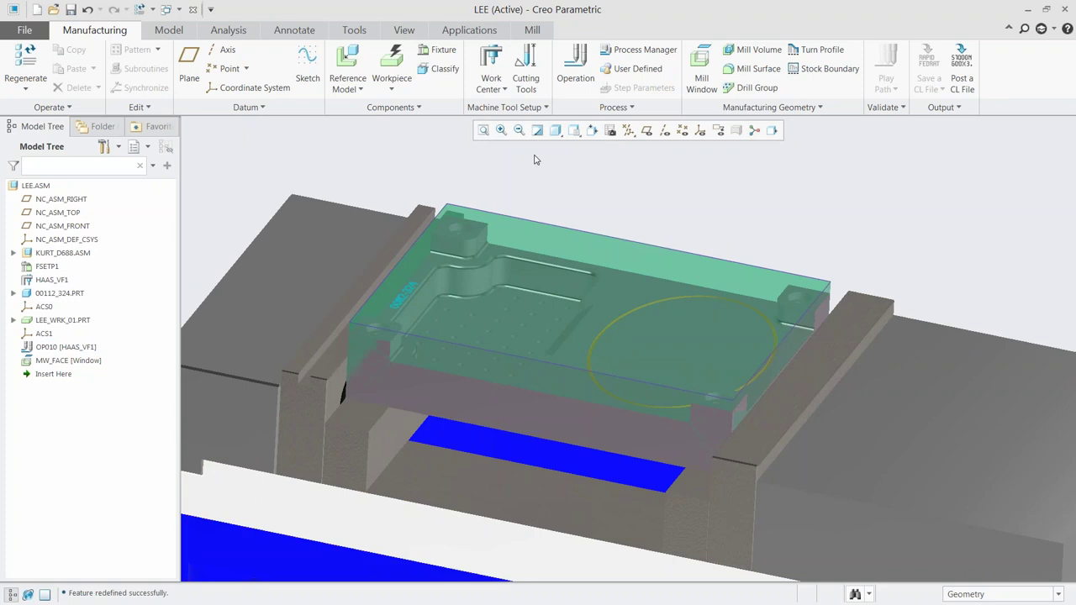
Start a Face Milling sequence in operation OP010 with tool 01 : FEM_V40_10000
{"action": "left_click", "coordinate": [533, 31]}
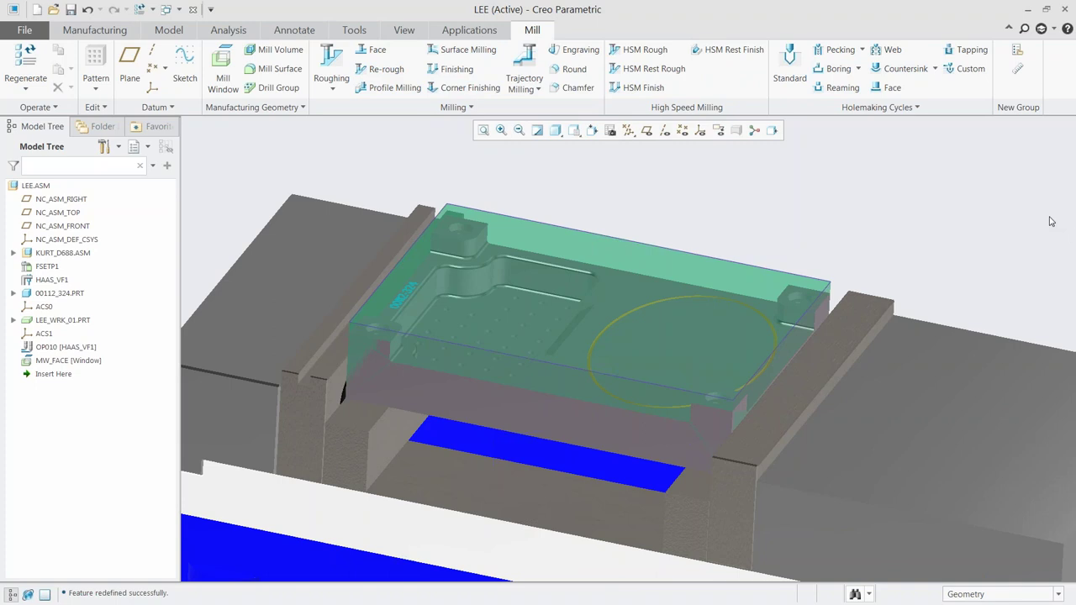
{"action": "left_click", "coordinate": [465, 108]}
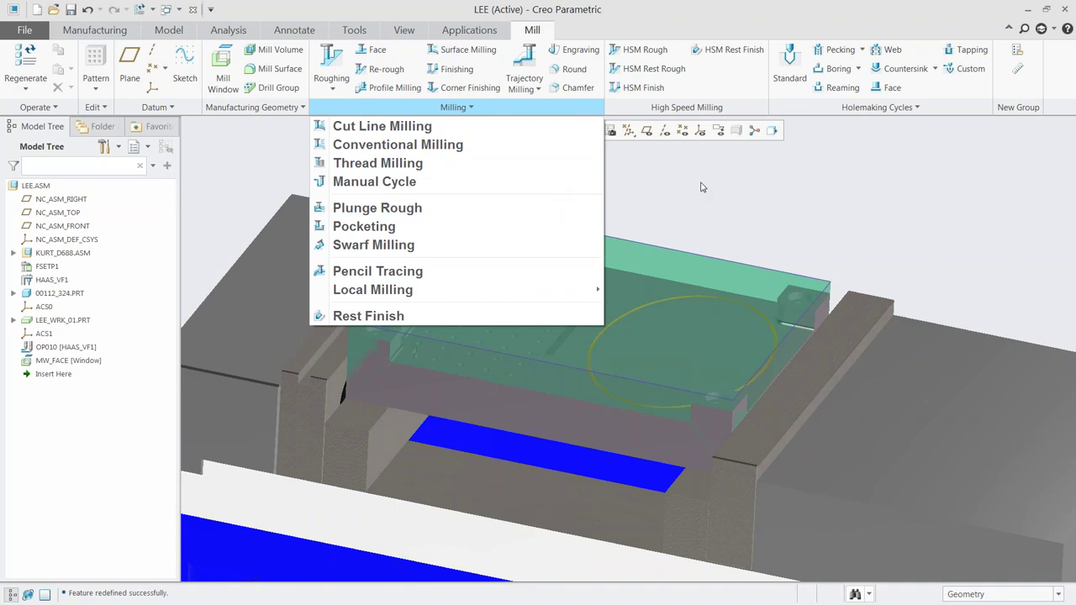
{"action": "left_click", "coordinate": [672, 200]}
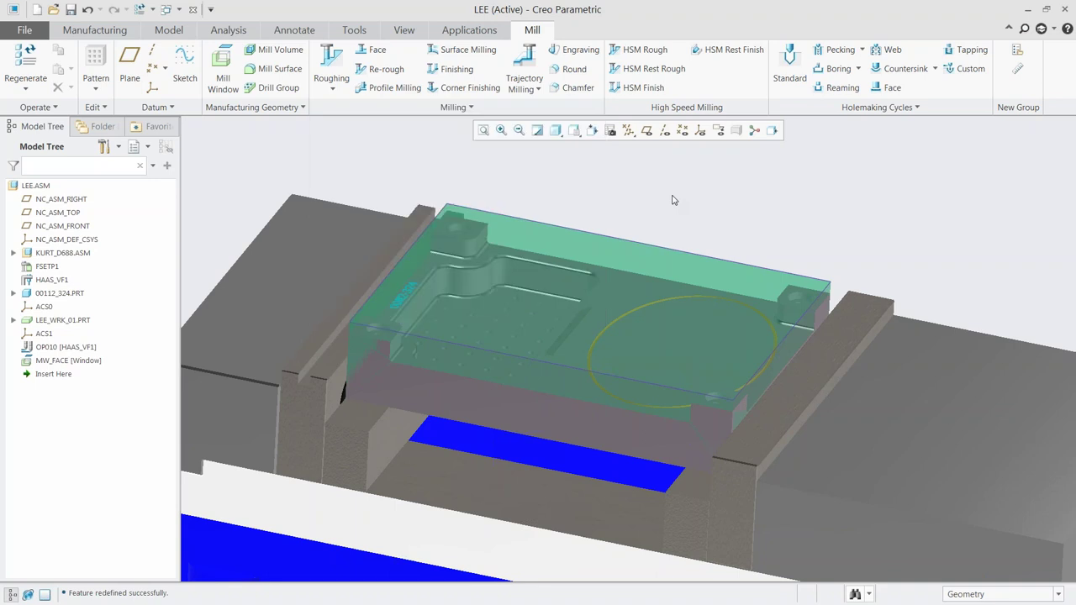
{"action": "left_click", "coordinate": [376, 51]}
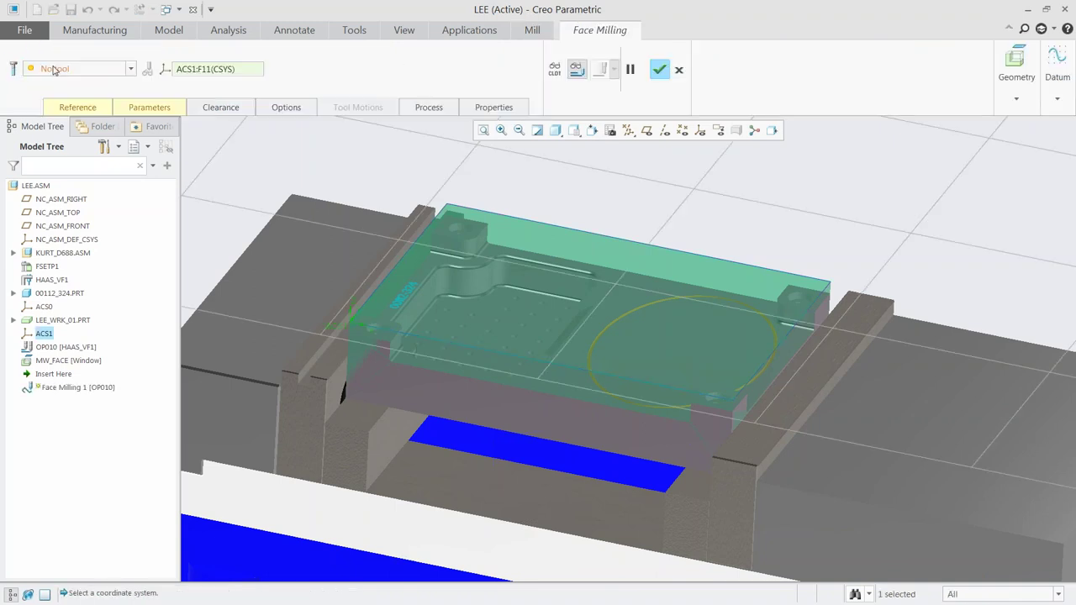
{"action": "left_click", "coordinate": [54, 69]}
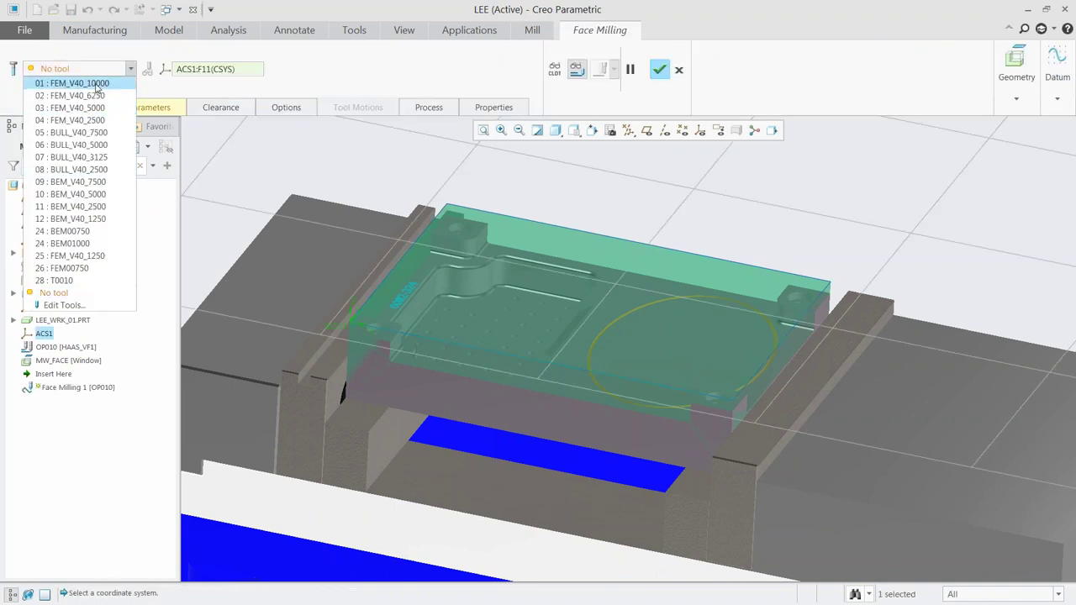
{"action": "left_click", "coordinate": [97, 84]}
Set the sequence's machining reference type to Mill Window and choose the MW_FACE window as reference
{"action": "left_click", "coordinate": [81, 110]}
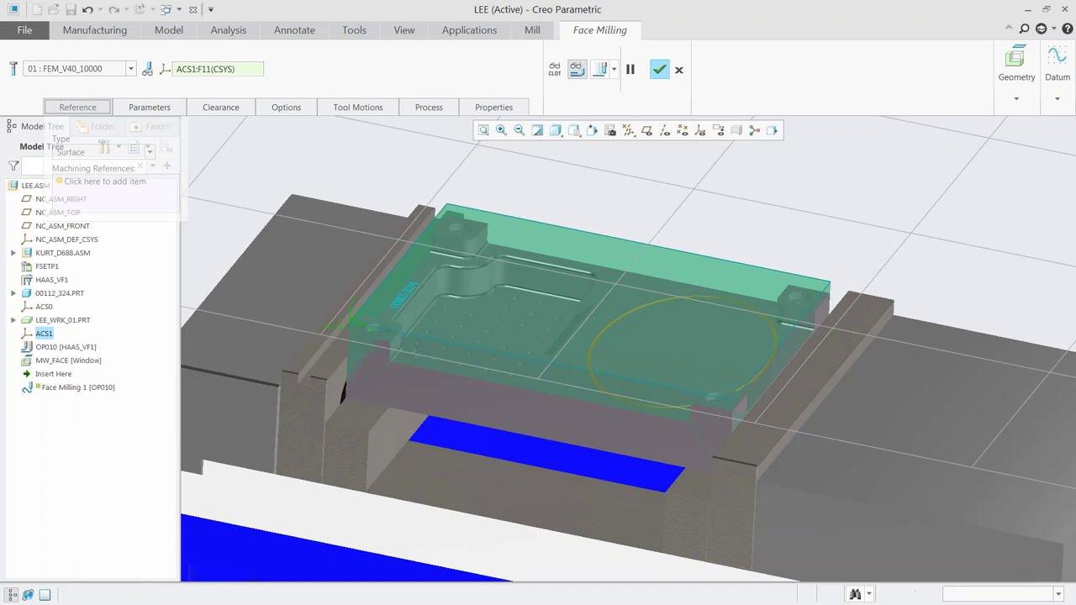
{"action": "left_click", "coordinate": [48, 361]}
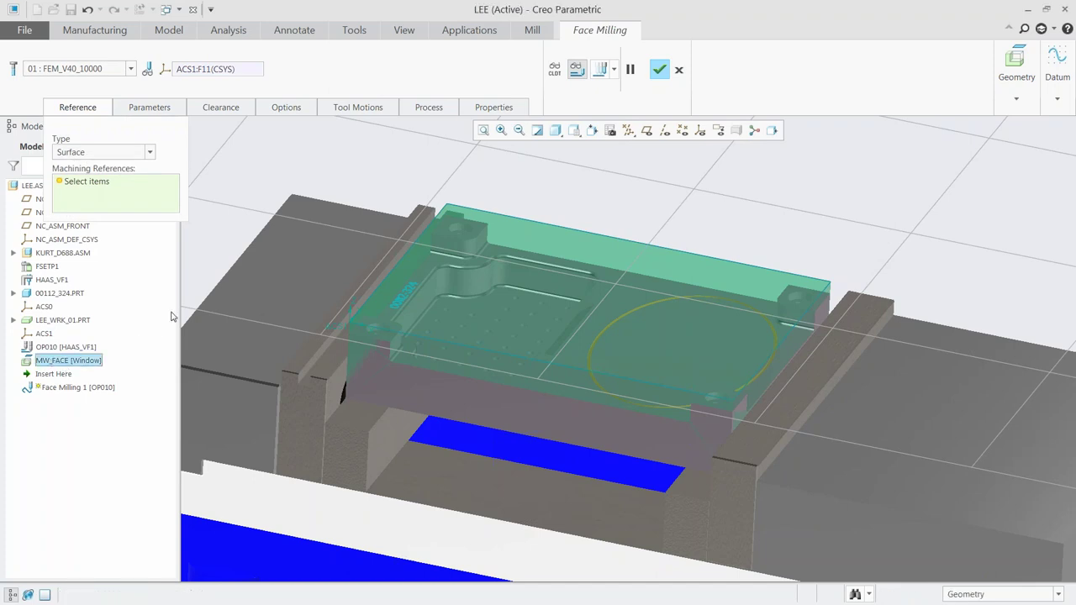
{"action": "left_click", "coordinate": [82, 150]}
{"action": "left_click", "coordinate": [83, 178]}
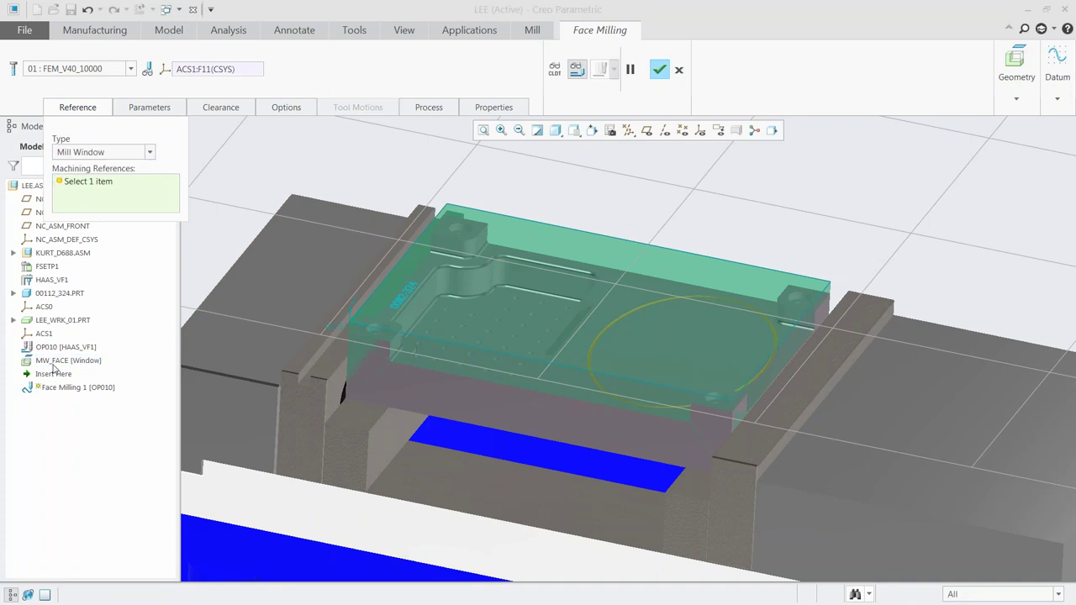
{"action": "left_click", "coordinate": [52, 361]}
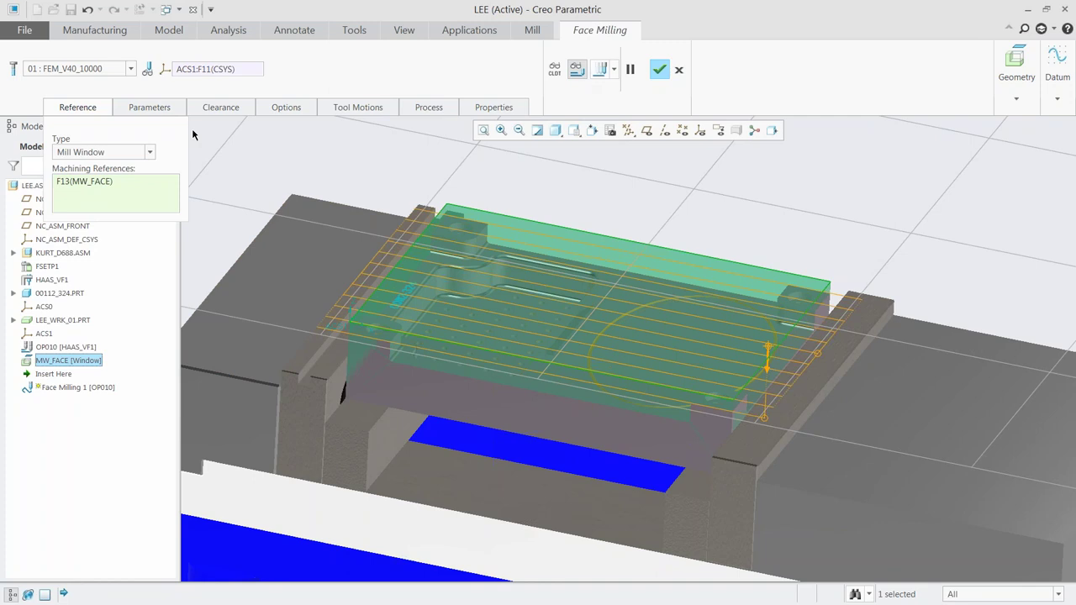
Set the SCAN_TYPE parameter of the face milling sequence to TYPE_3
{"action": "left_click", "coordinate": [159, 112]}
{"action": "left_click", "coordinate": [316, 295]}
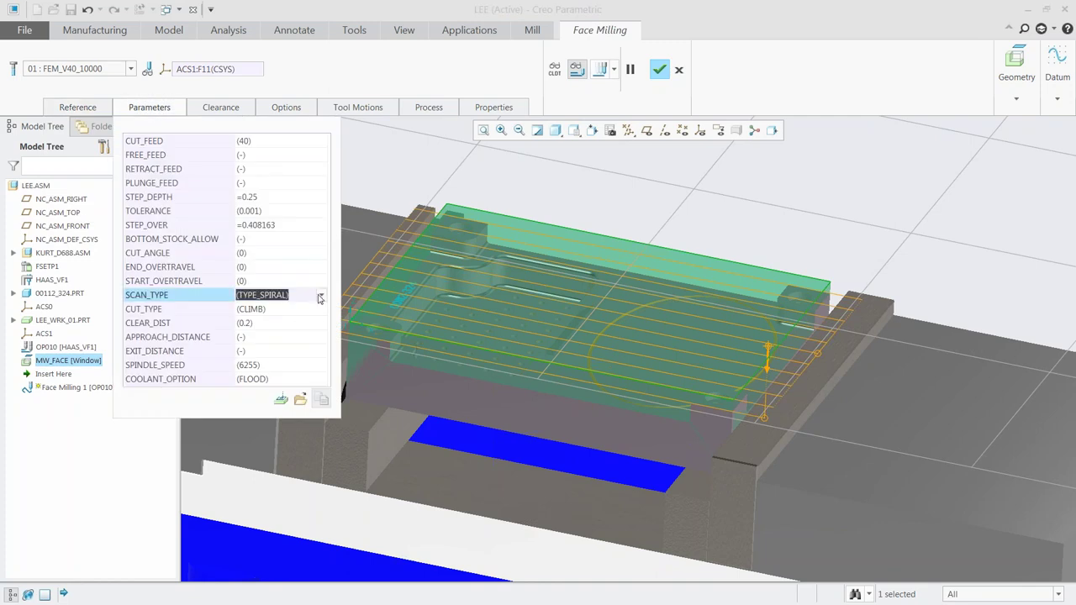
{"action": "left_click", "coordinate": [320, 294]}
{"action": "left_click", "coordinate": [273, 316]}
{"action": "key", "text": "Return"}
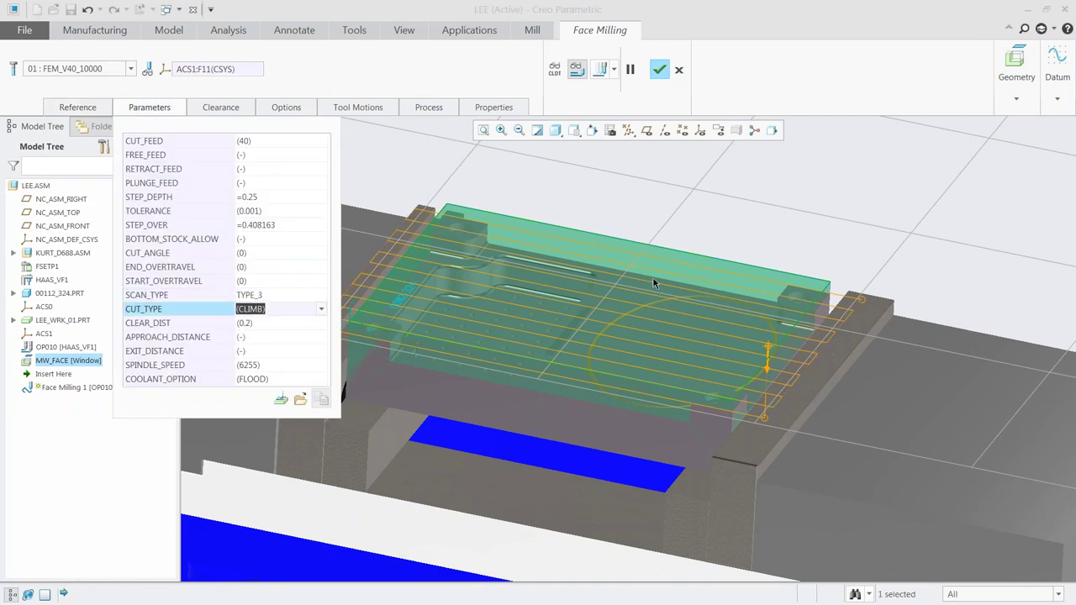
Play the face milling tool path on the model, then return to the sequence definition
{"action": "left_click", "coordinate": [600, 69]}
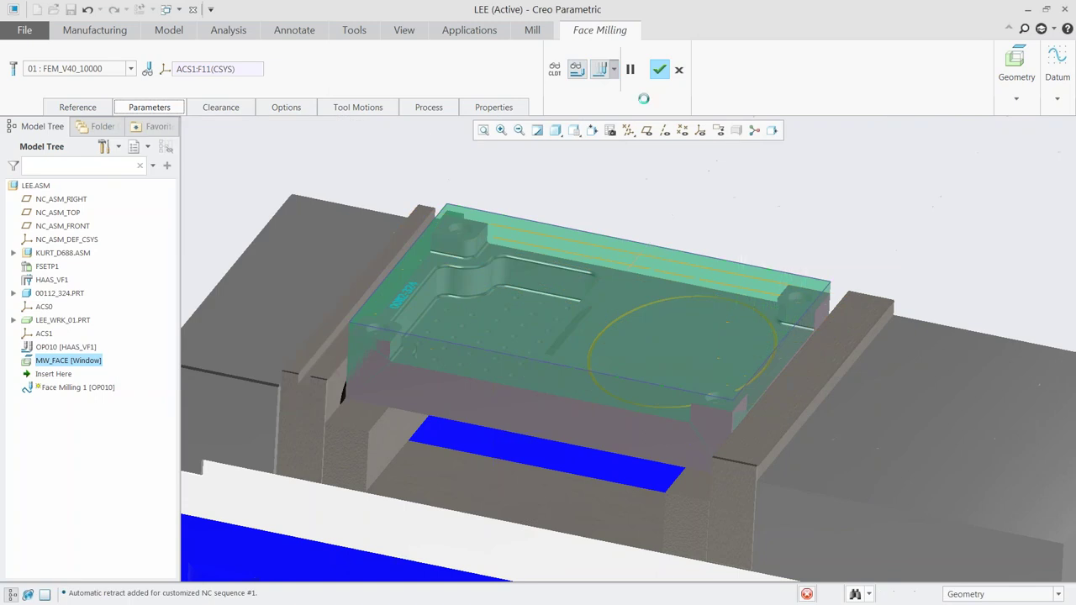
{"action": "left_click", "coordinate": [1033, 466]}
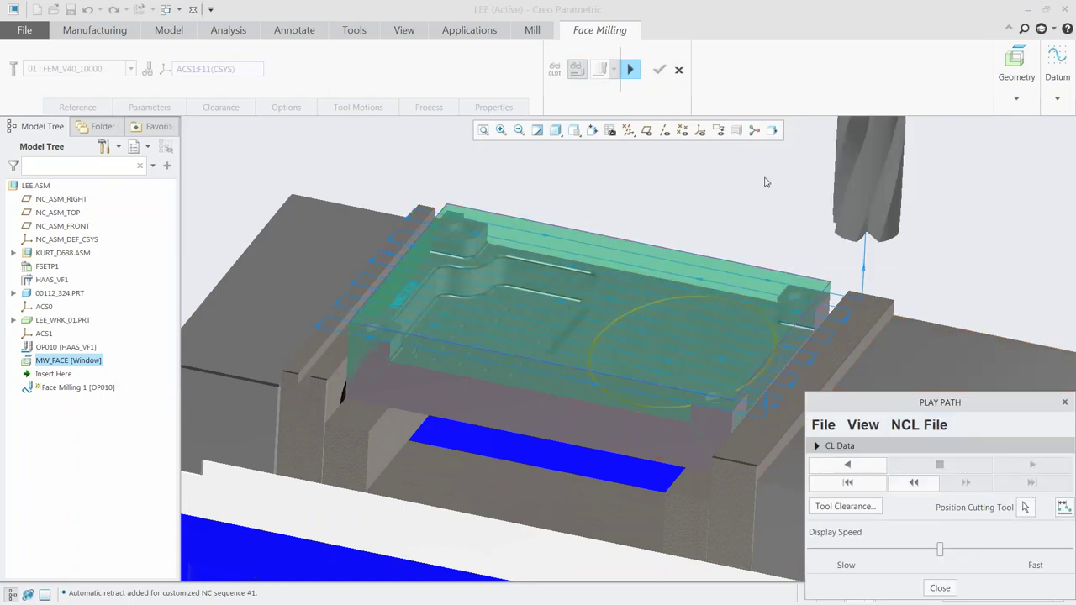
{"action": "left_click", "coordinate": [631, 70]}
Set the STEP_DEPTH parameter of the face milling sequence to 0.05
{"action": "left_click", "coordinate": [146, 109]}
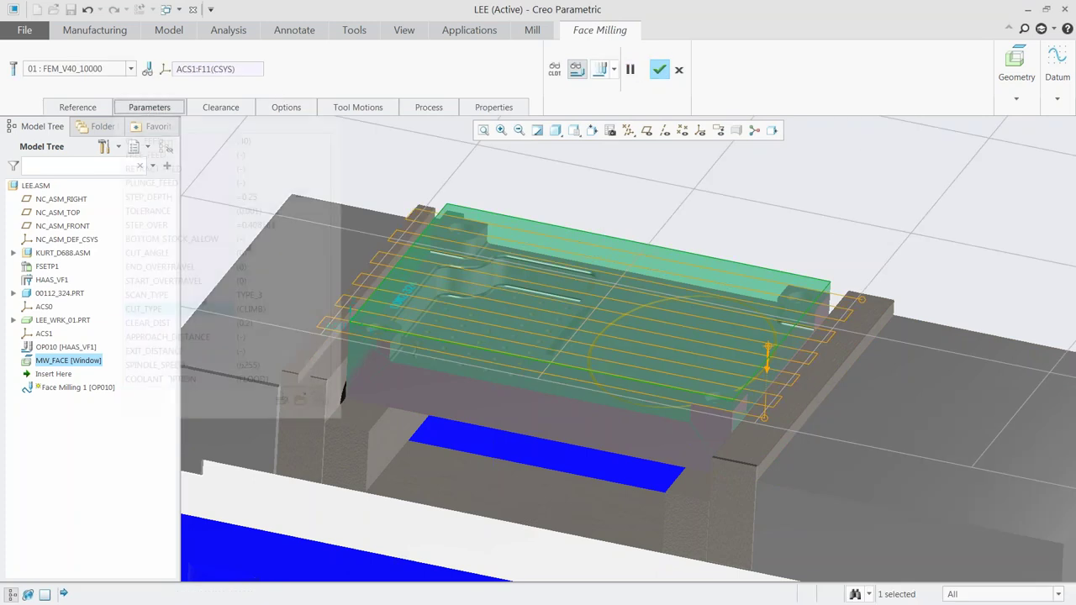
{"action": "left_click", "coordinate": [293, 198]}
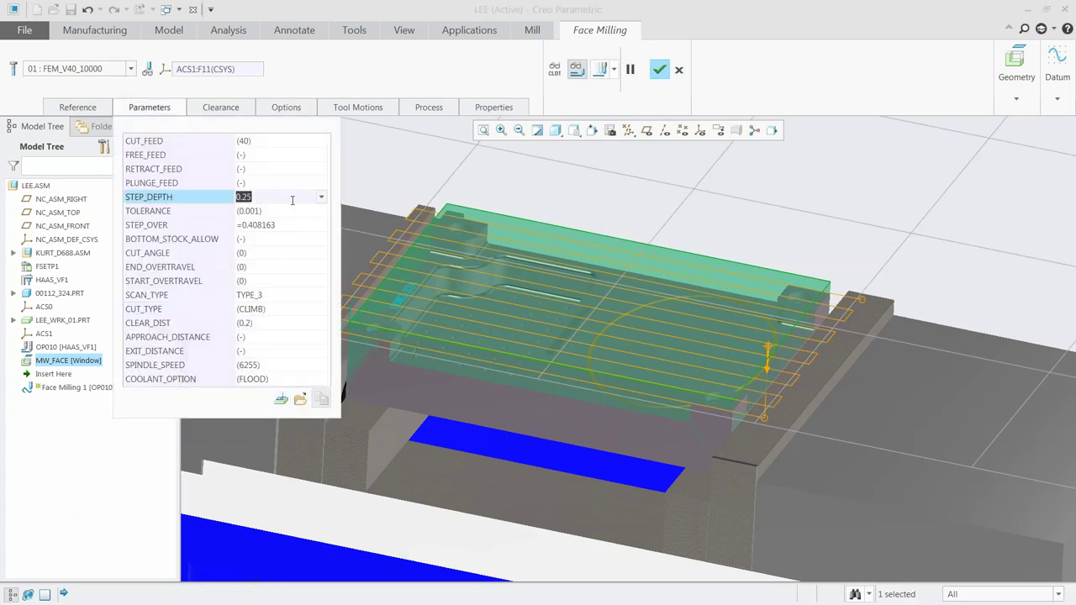
{"action": "type", "text": ".0"}
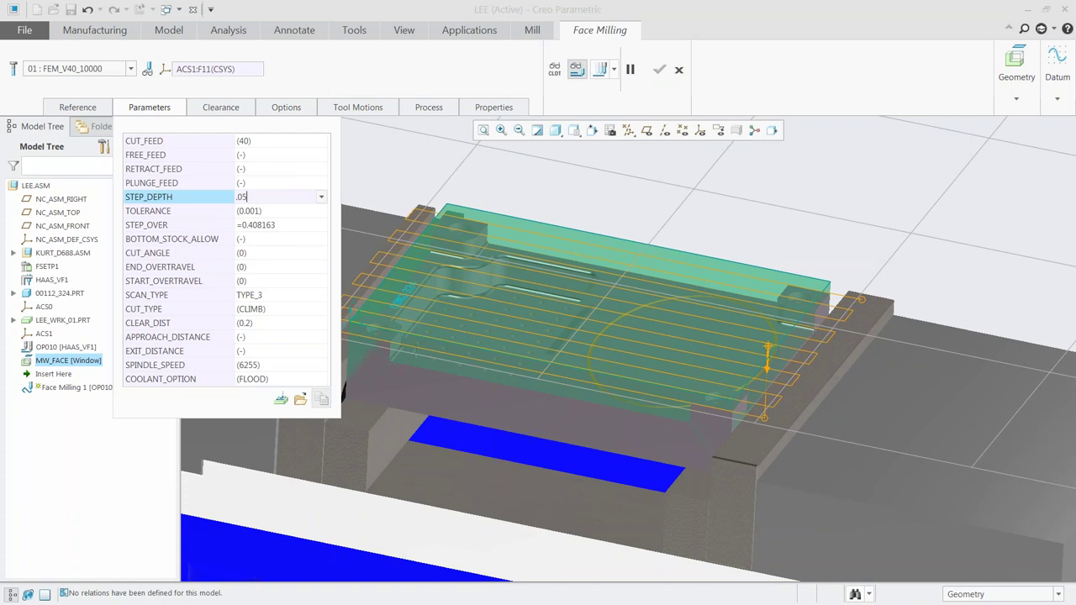
{"action": "key", "text": "Return"}
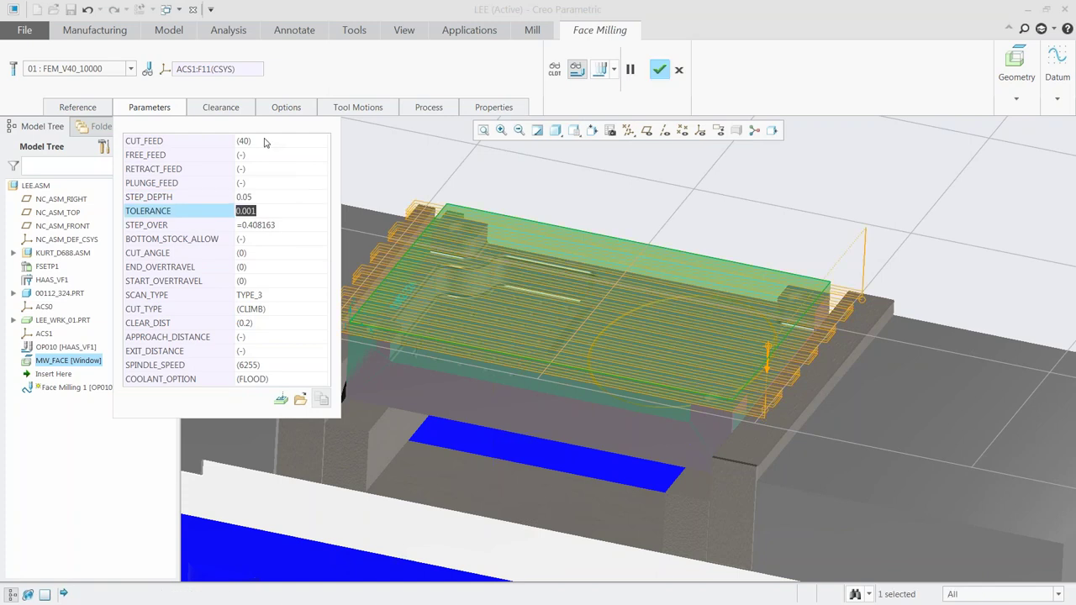
Open the complete parameter list of the sequence and set LACE_OPTION to ARC_CONNECT
{"action": "left_click", "coordinate": [264, 141]}
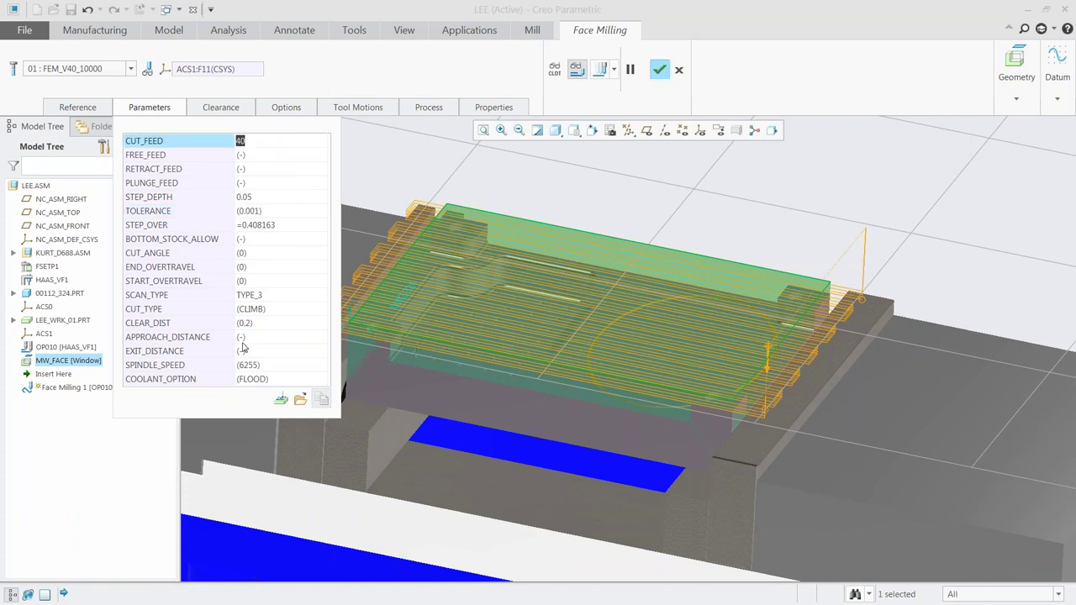
{"action": "left_click", "coordinate": [281, 398]}
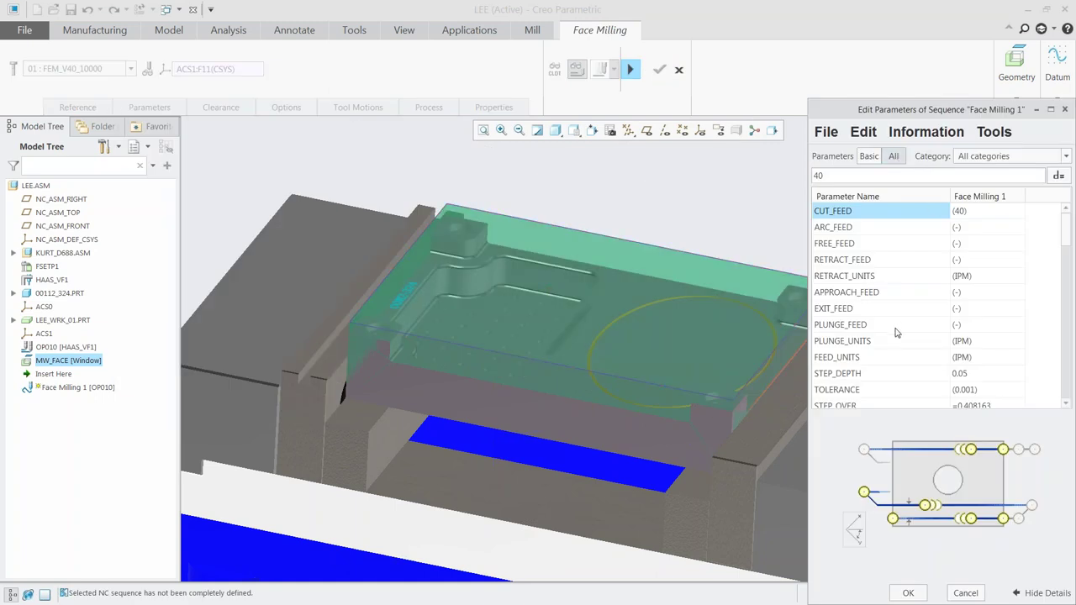
{"action": "scroll", "coordinate": [896, 328], "scroll_direction": "down", "scroll_amount": 3}
{"action": "scroll", "coordinate": [896, 328], "scroll_direction": "down", "scroll_amount": 3}
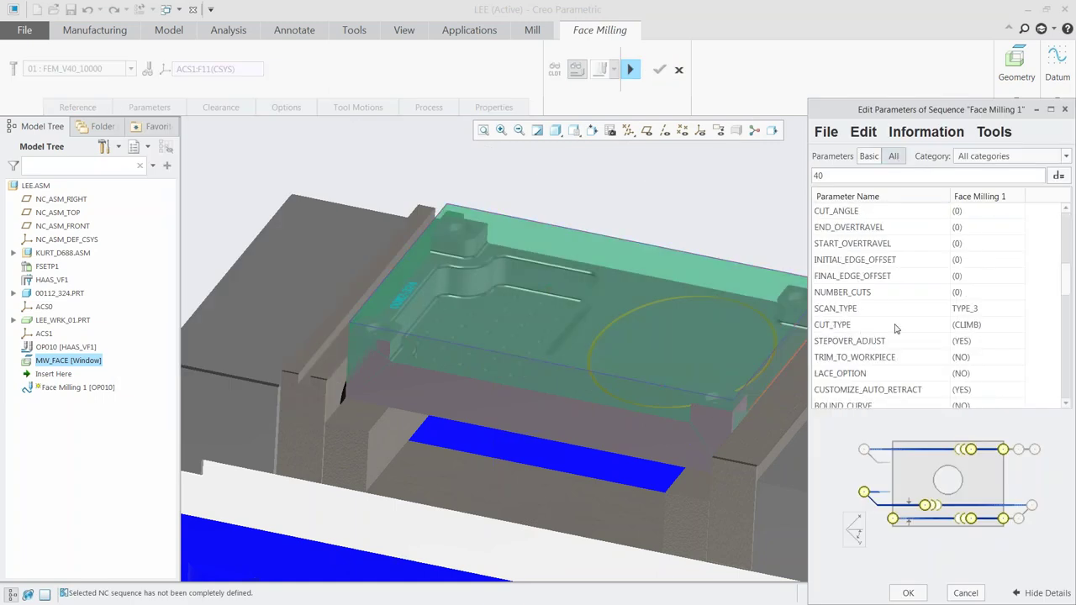
{"action": "left_click", "coordinate": [971, 374]}
{"action": "left_click", "coordinate": [1017, 375]}
{"action": "left_click", "coordinate": [988, 399]}
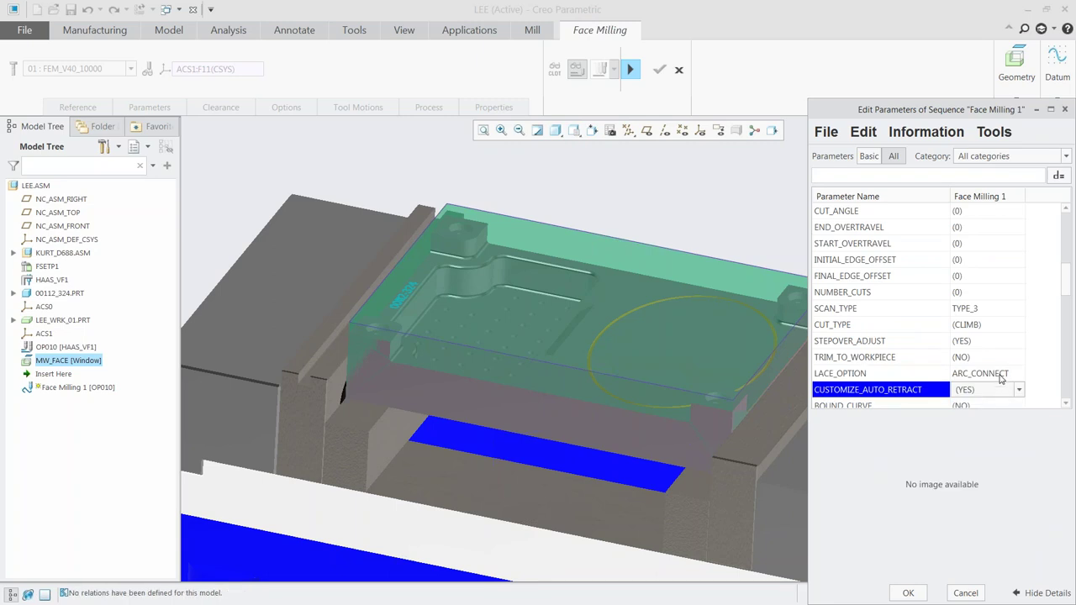
Review the LACE_OPTION and SCAN_TYPE choices with their illustrations, keep ARC_CONNECT and TYPE_3, and accept the sequence parameters
{"action": "left_click", "coordinate": [933, 378]}
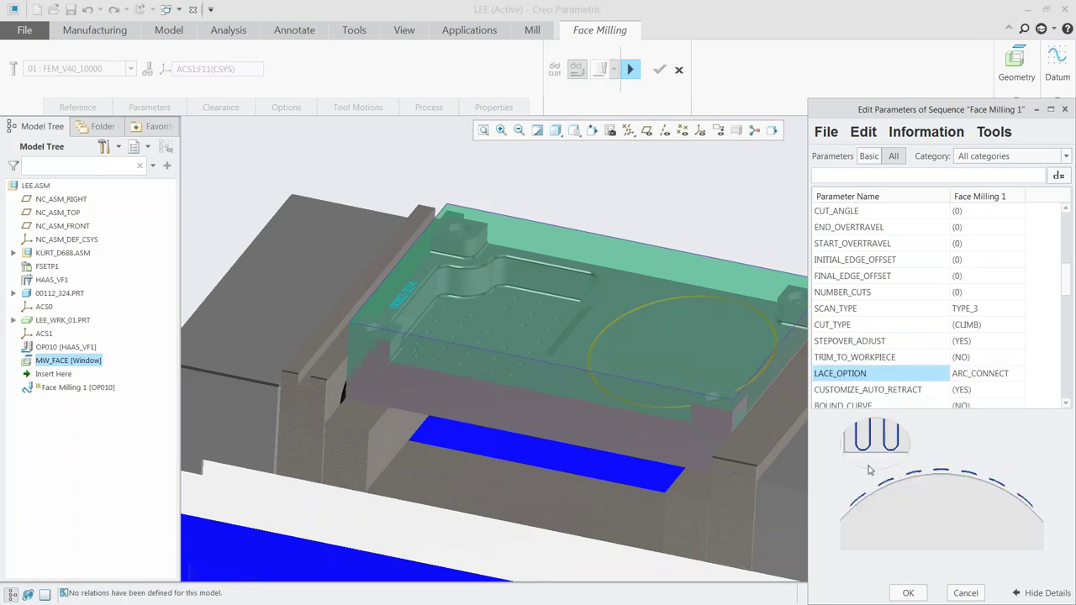
{"action": "left_click", "coordinate": [1019, 374]}
{"action": "left_click", "coordinate": [1018, 375]}
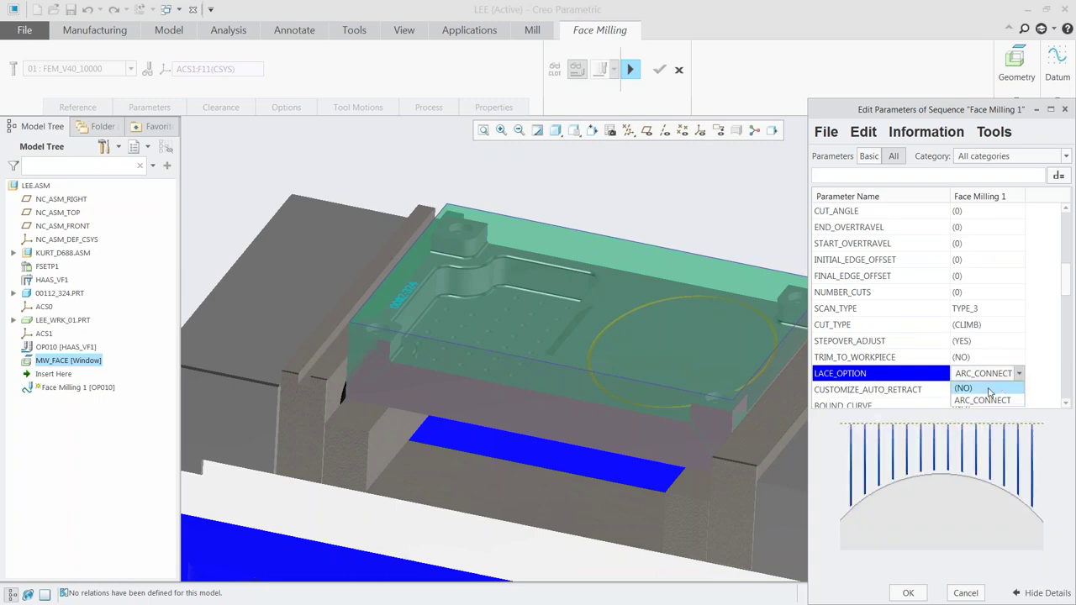
{"action": "left_click", "coordinate": [1000, 311]}
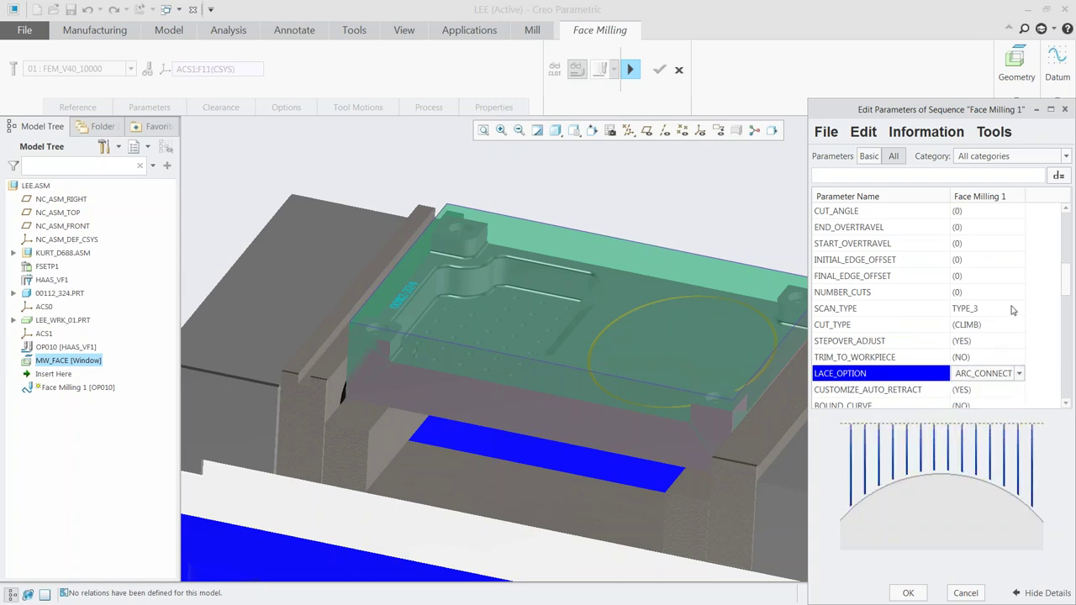
{"action": "left_click", "coordinate": [1019, 309]}
{"action": "left_click", "coordinate": [1021, 309]}
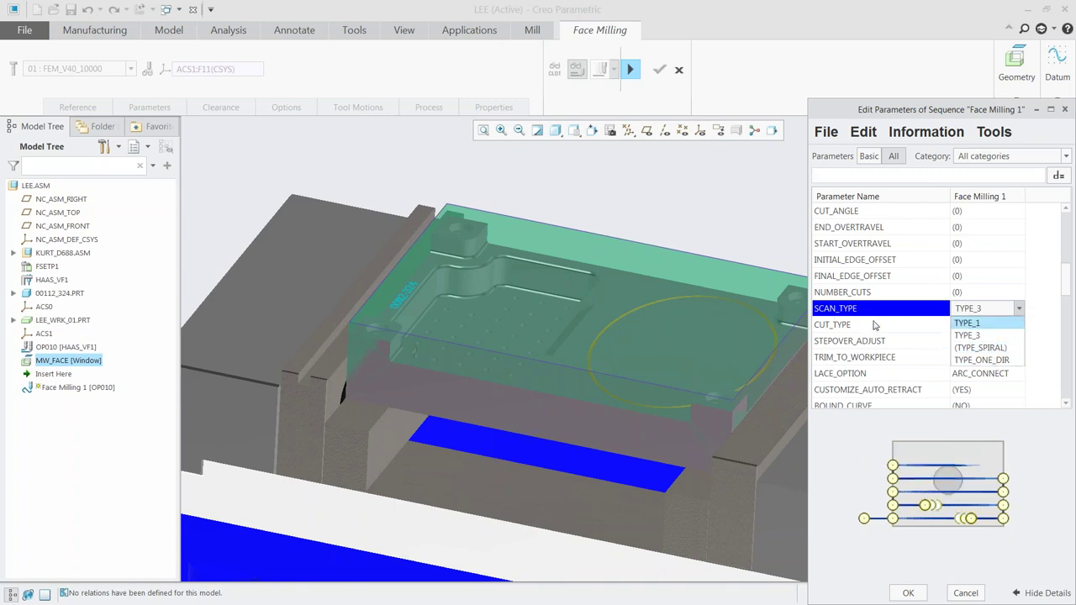
{"action": "left_click", "coordinate": [905, 595]}
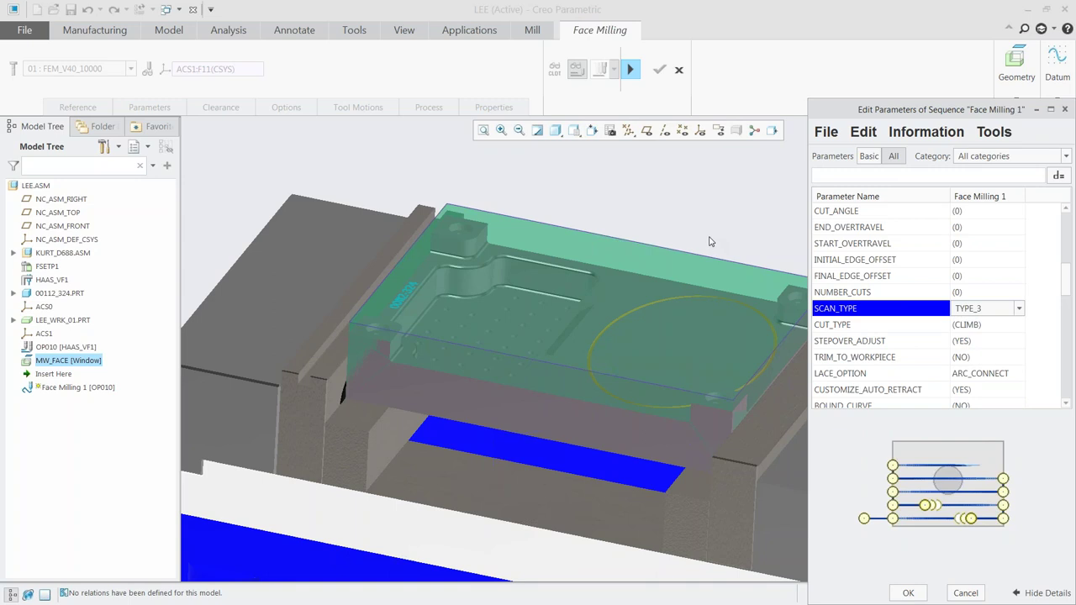
{"action": "left_click", "coordinate": [909, 593]}
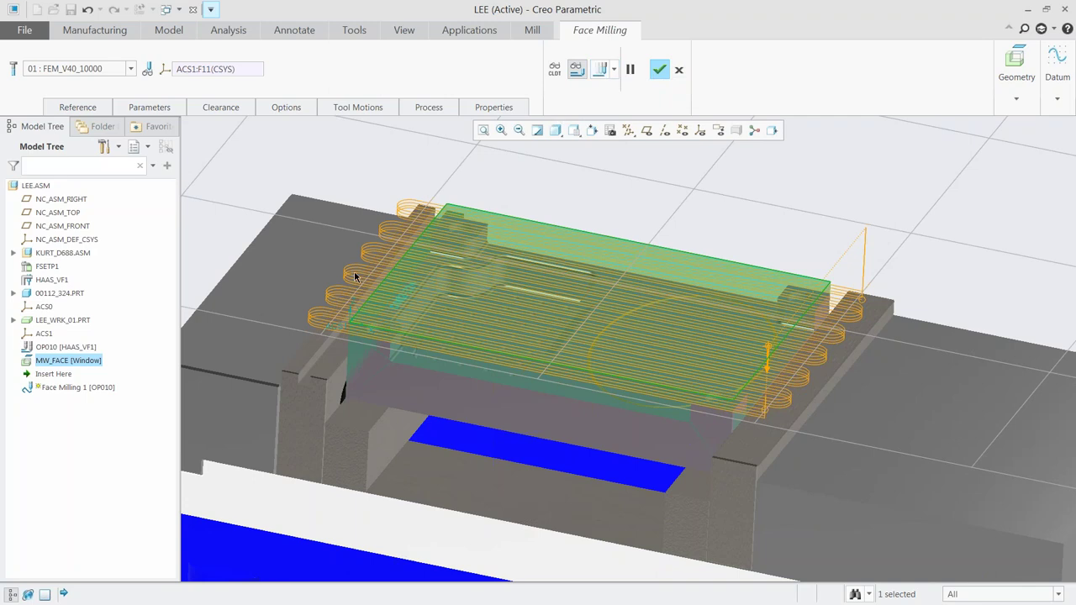
Play the face milling tool path again to check the stepped passes with arc connections
{"action": "scroll", "coordinate": [272, 345], "scroll_direction": "up", "scroll_amount": 2}
{"action": "left_click", "coordinate": [601, 71]}
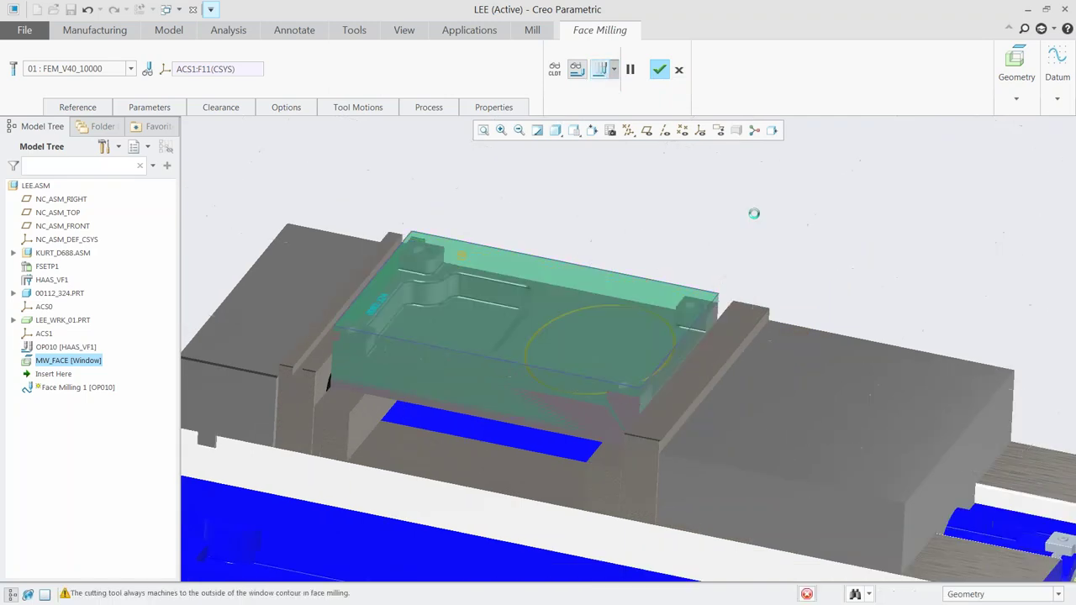
{"action": "left_click", "coordinate": [1031, 467]}
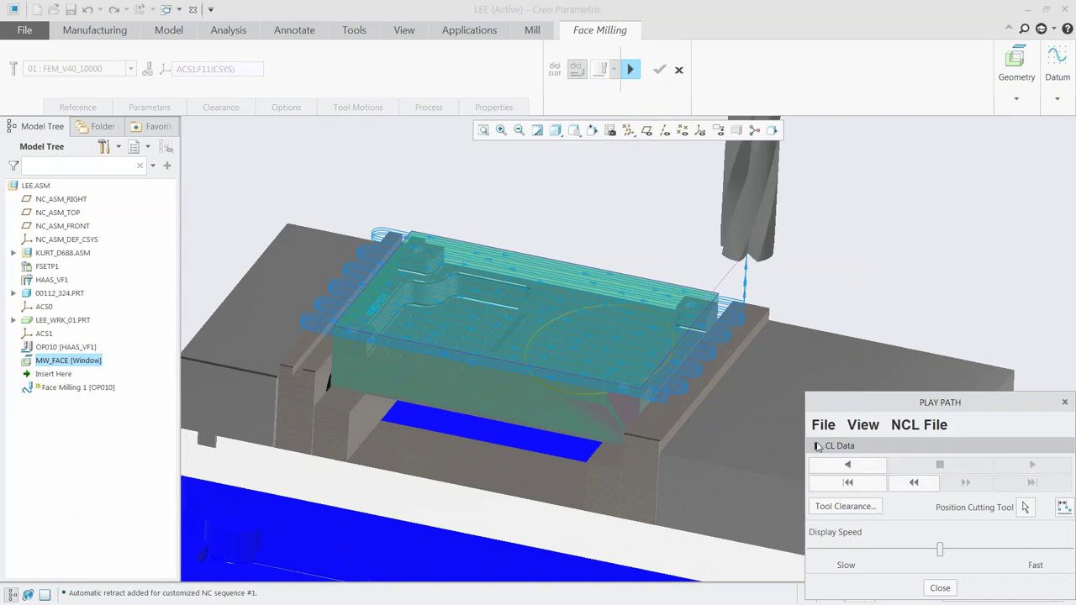
Expand the CL data of the face milling tool path and position the cutting tool on a pass along the front edge
{"action": "left_click", "coordinate": [817, 446]}
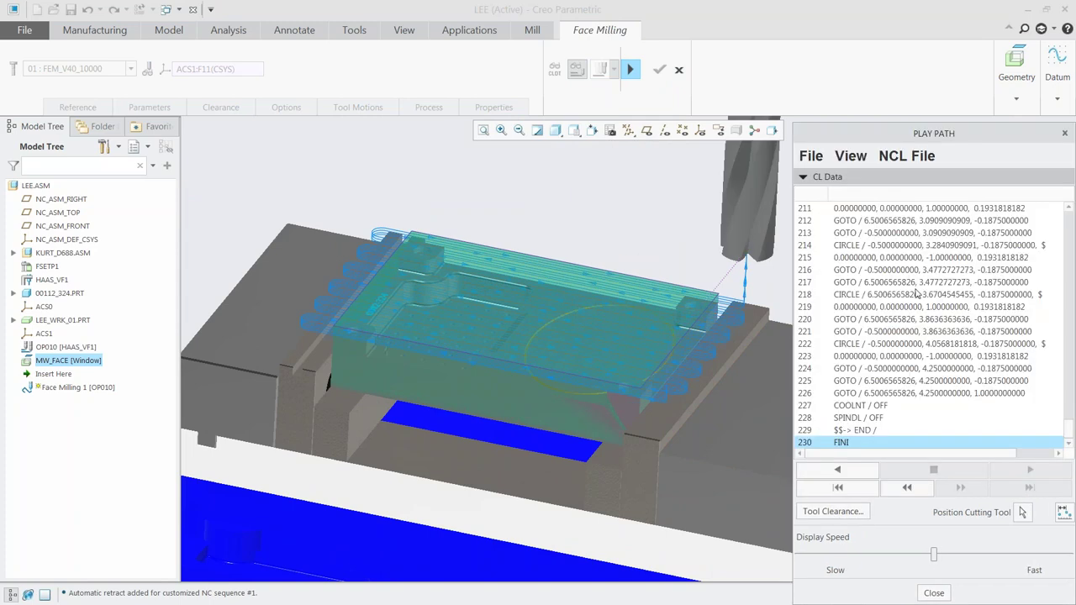
{"action": "left_click", "coordinate": [1022, 511]}
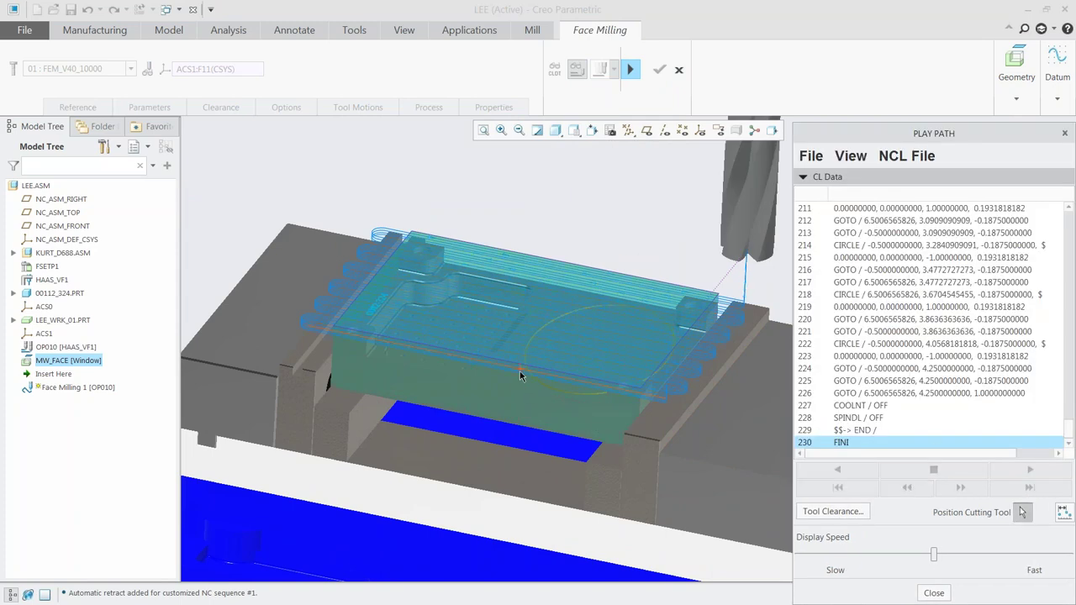
{"action": "left_click", "coordinate": [519, 371]}
{"action": "middle_click_drag", "start_coordinate": [514, 353], "coordinate": [435, 307]}
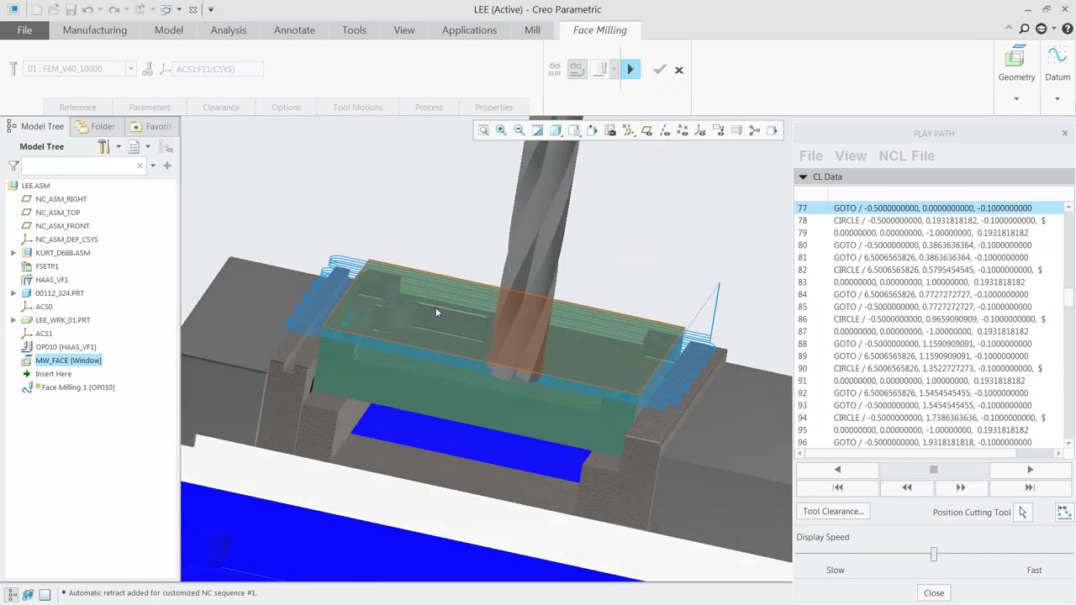
Close the tool path player and accept the completed face milling sequence
{"action": "left_click", "coordinate": [934, 593]}
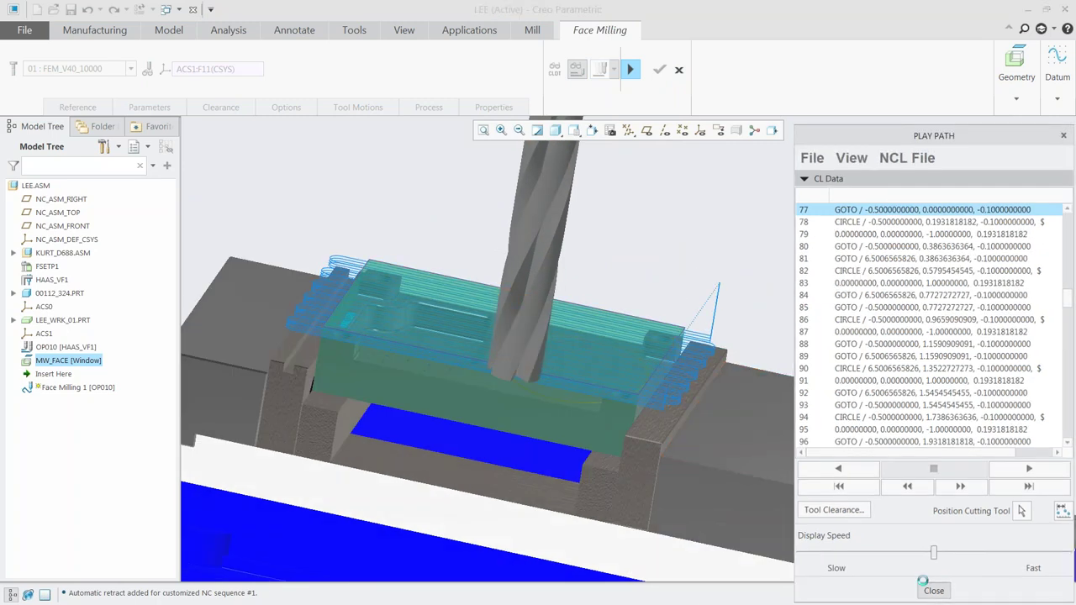
{"action": "middle_click", "coordinate": [797, 242]}
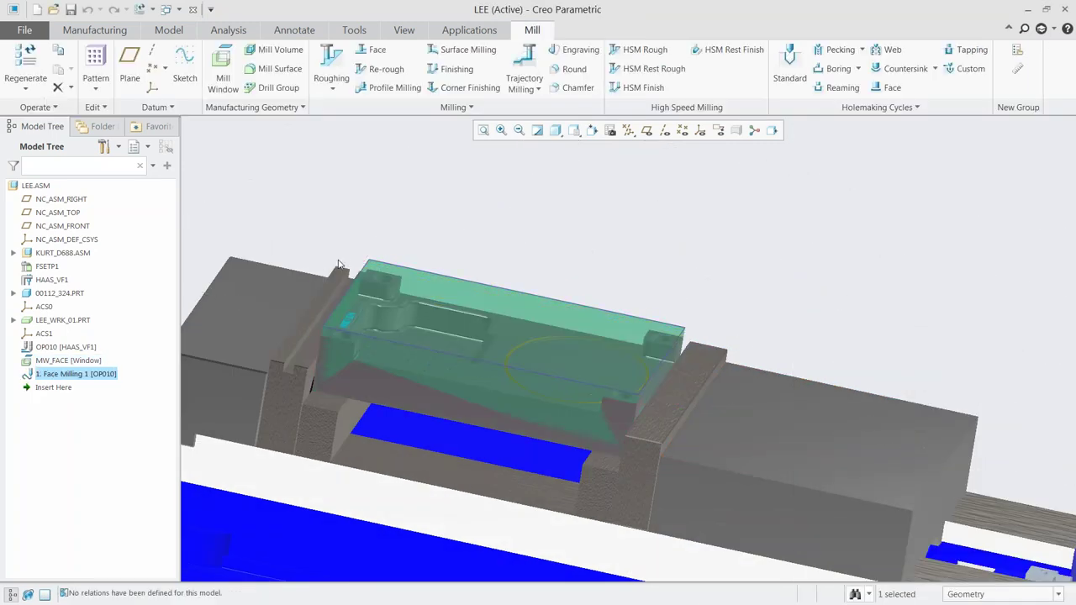
{"action": "middle_click_drag", "start_coordinate": [612, 334], "coordinate": [405, 313]}
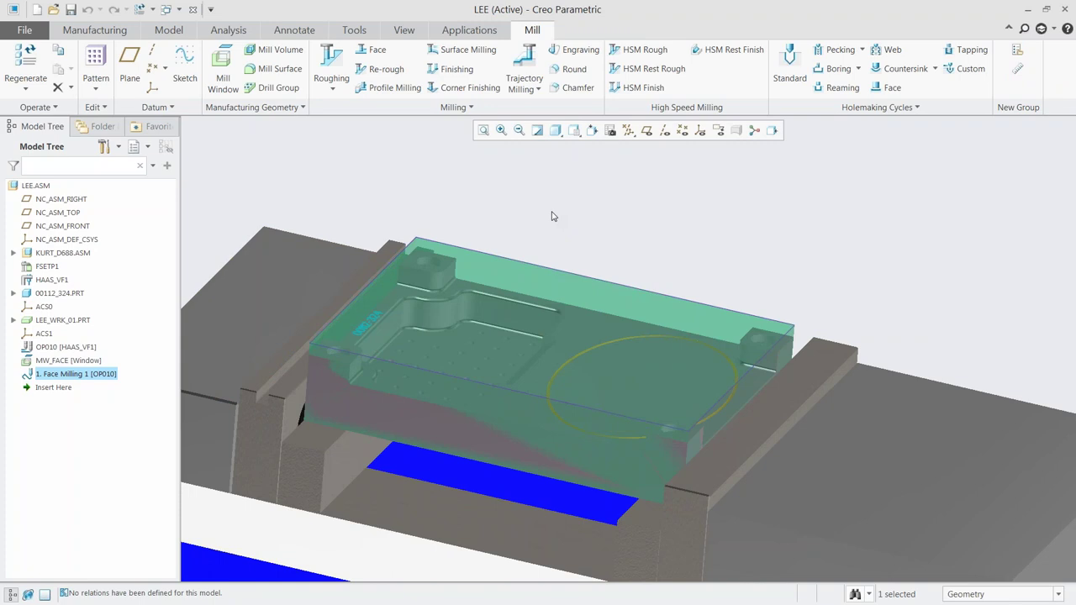
Save the Face Milling 1 step as a manufacturing template named 6061face_milling10000_1.xml
{"action": "right_click", "coordinate": [65, 379]}
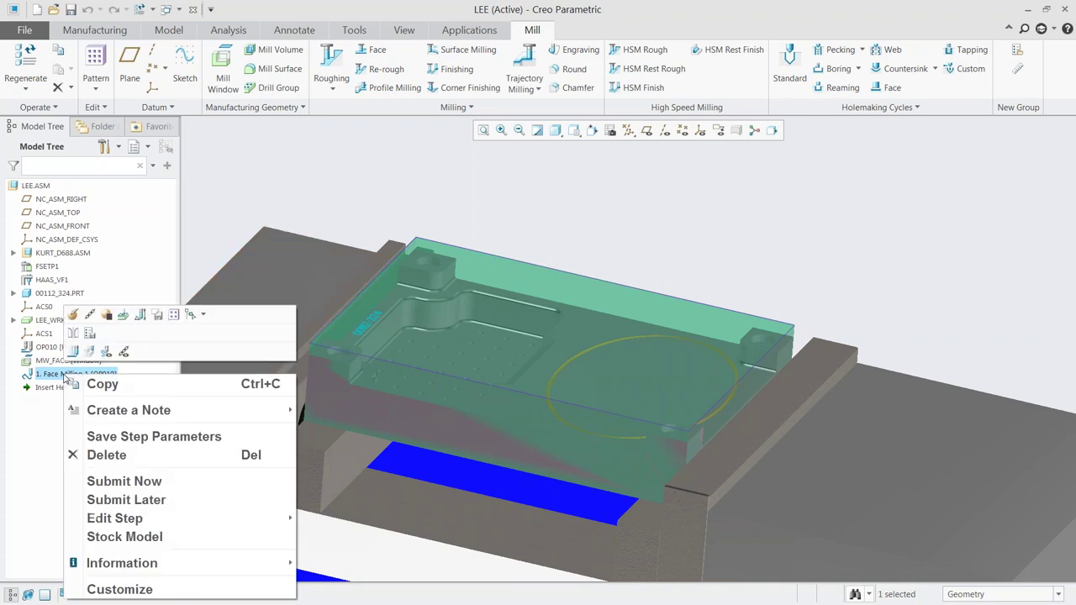
{"action": "left_click", "coordinate": [90, 335]}
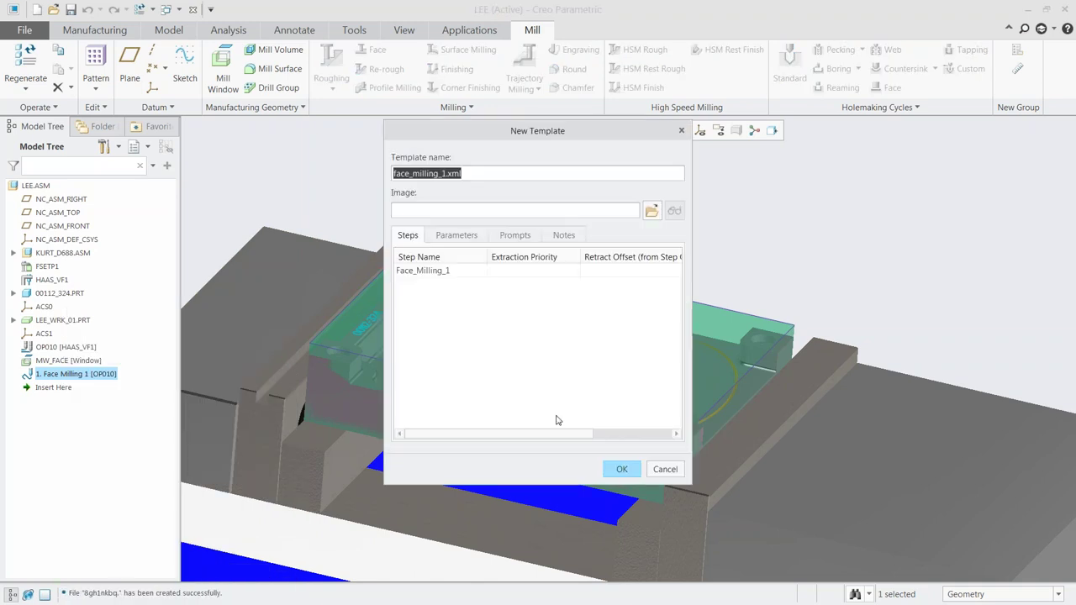
{"action": "left_click", "coordinate": [394, 173]}
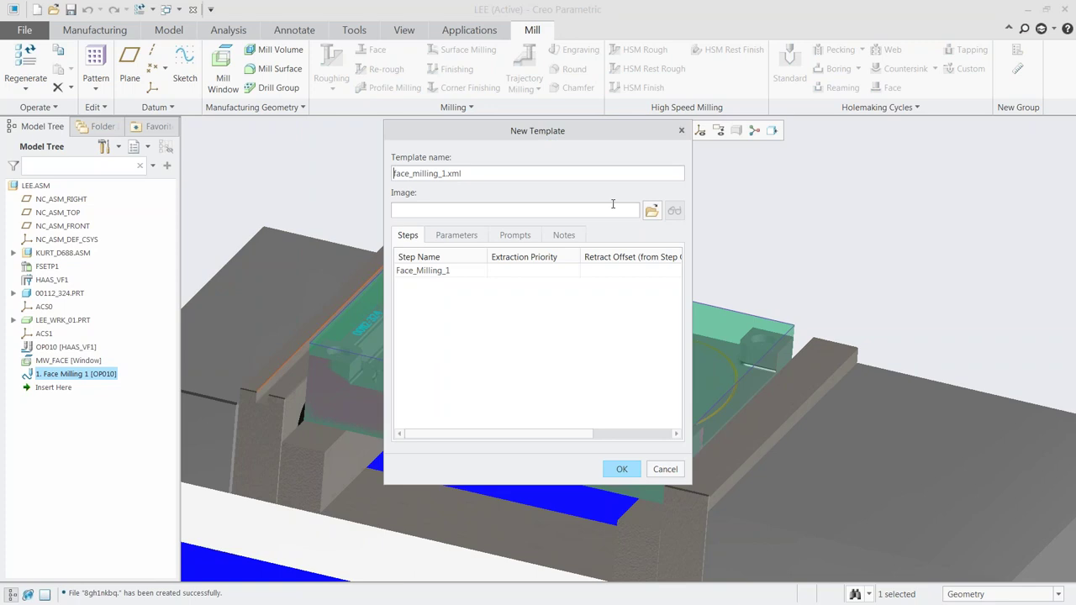
{"action": "type", "text": "6061"}
{"action": "type", "text": "10000"}
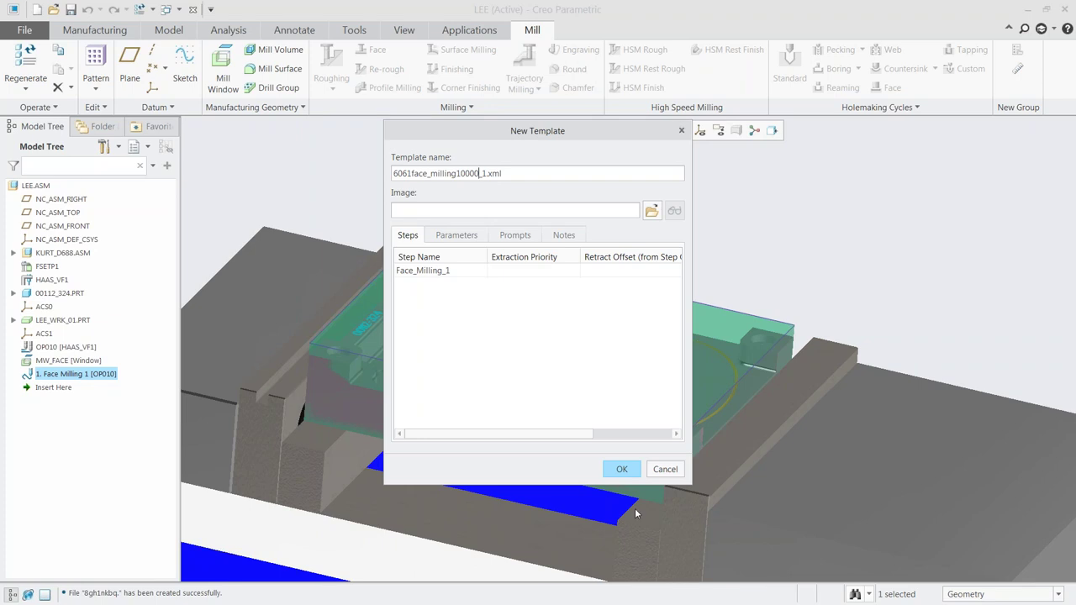
{"action": "left_click", "coordinate": [622, 470]}
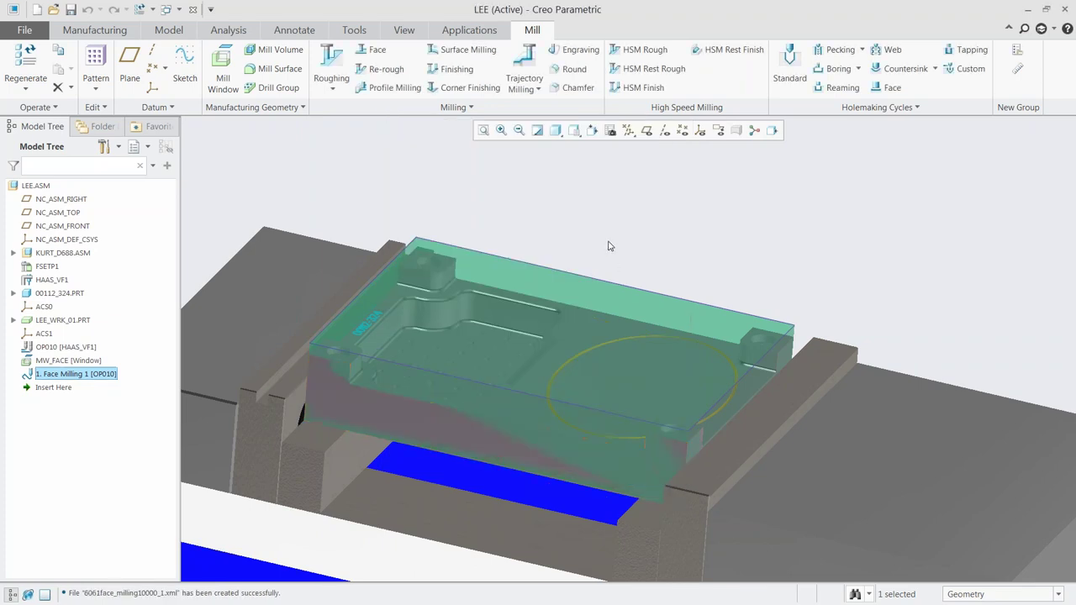
Start a silhouette mill window on the top face of the corner bosses, using workpiece LEE_WRK_01.PRT as its reference
{"action": "left_click", "coordinate": [69, 375]}
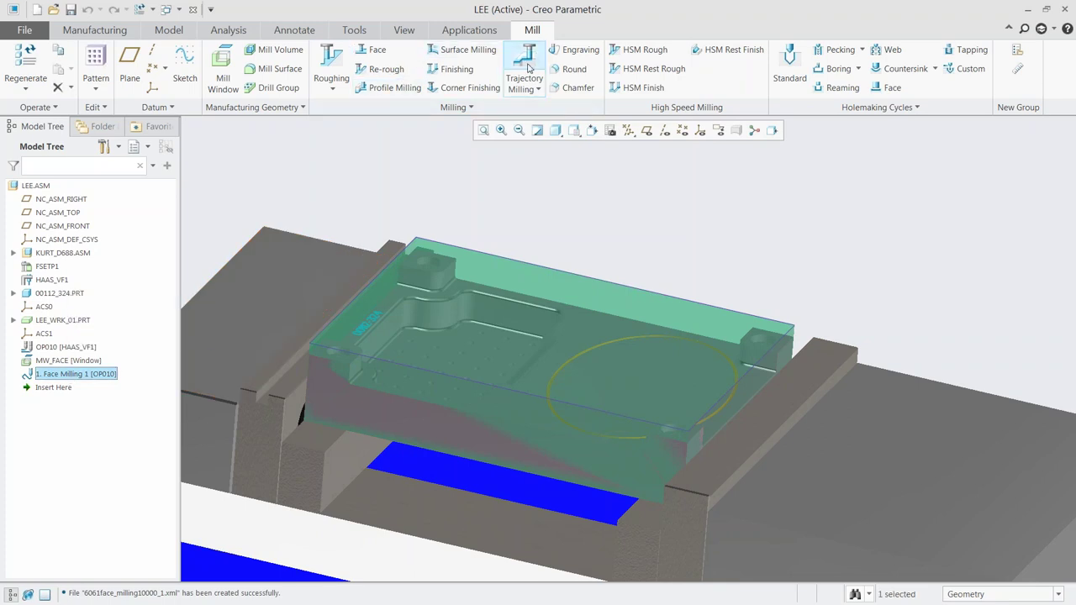
{"action": "left_click", "coordinate": [515, 203]}
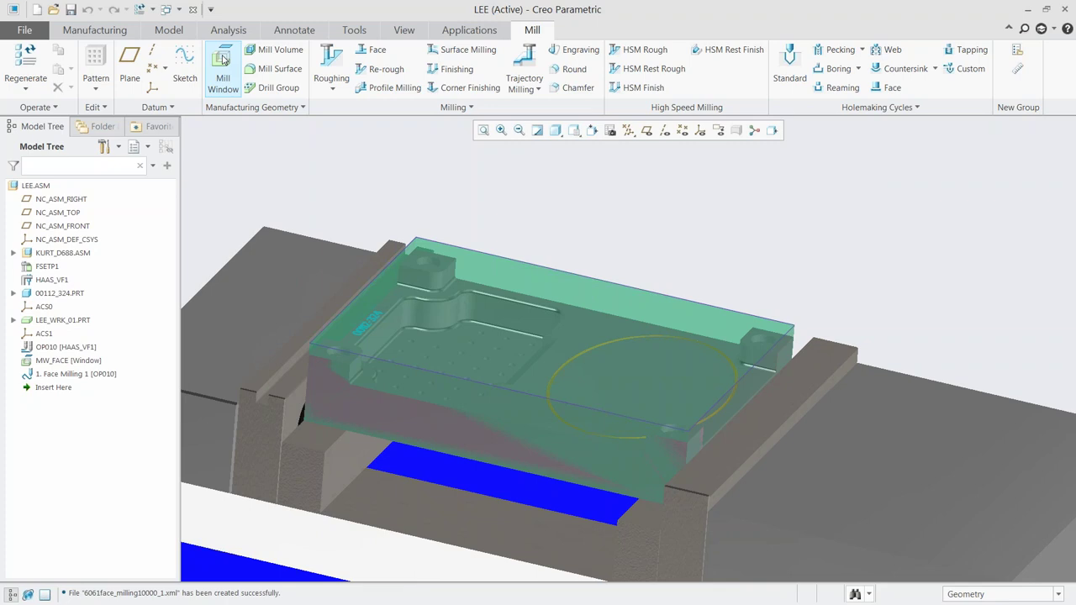
{"action": "left_click", "coordinate": [223, 58]}
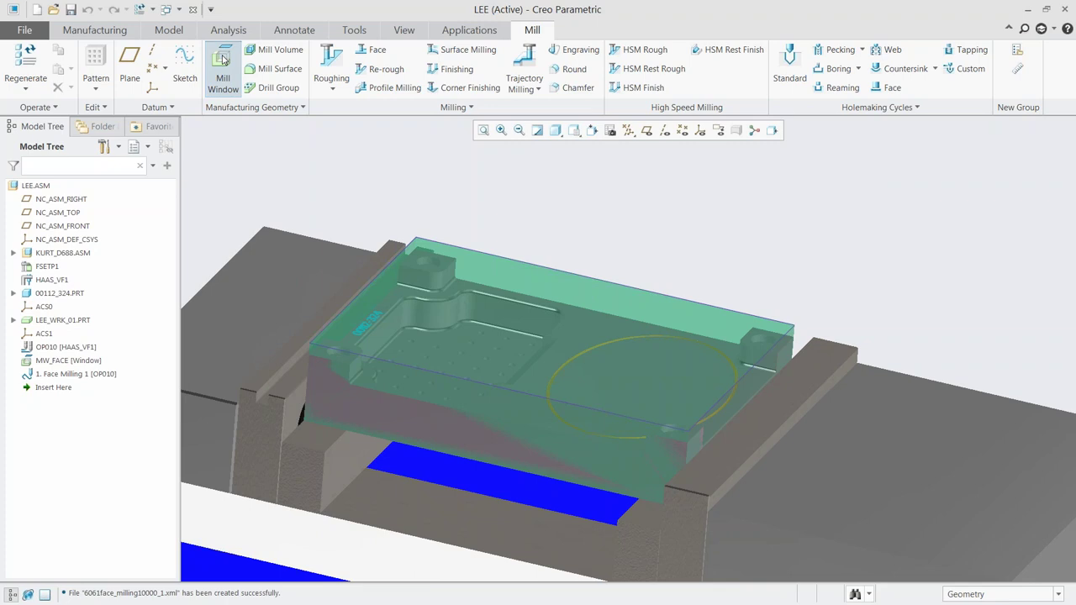
{"action": "left_click", "coordinate": [443, 259]}
{"action": "left_click", "coordinate": [133, 69]}
{"action": "left_click", "coordinate": [507, 301]}
Specify the window depth as To Selected, reaching the bottom surface of the part
{"action": "left_click", "coordinate": [142, 108]}
{"action": "left_click", "coordinate": [131, 139]}
{"action": "left_click", "coordinate": [180, 173]}
{"action": "left_click", "coordinate": [172, 199]}
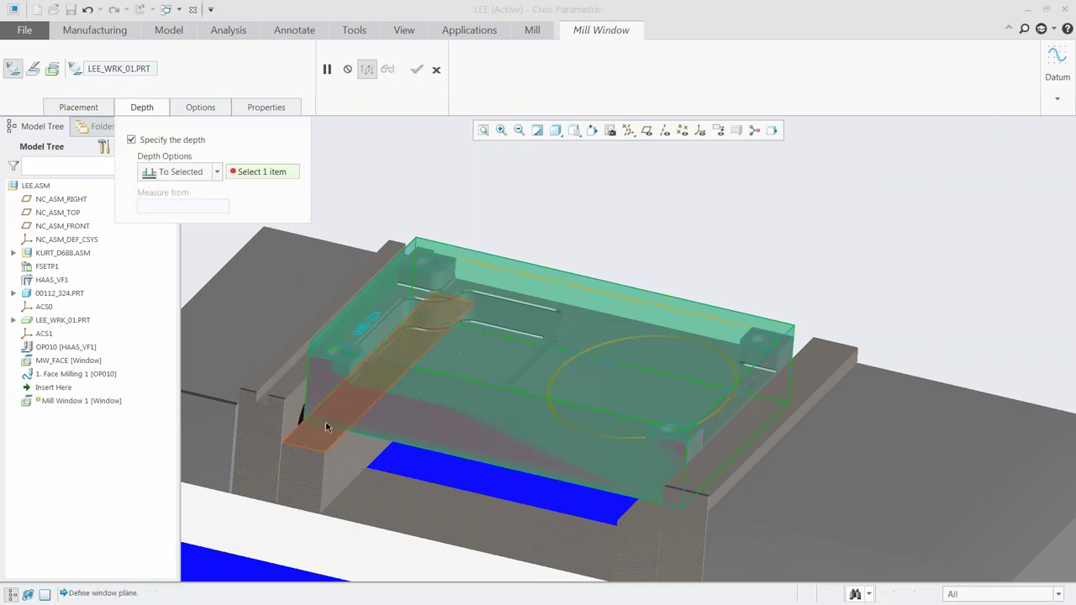
{"action": "left_click", "coordinate": [377, 437]}
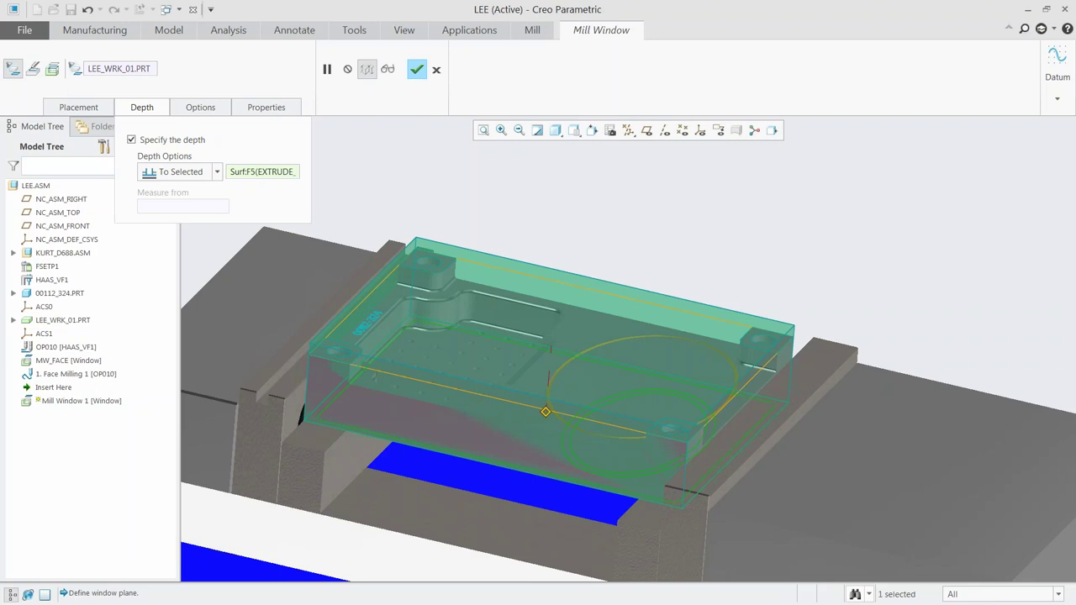
Set the window to machine with the tool on the window contour, name it MW_OUTER and accept it
{"action": "left_click", "coordinate": [200, 107]}
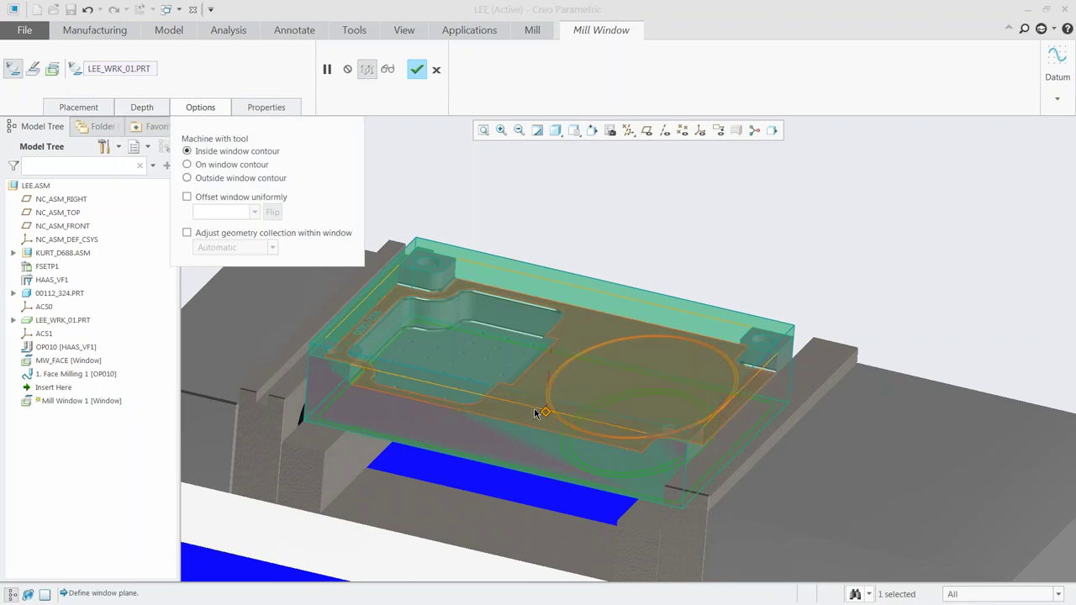
{"action": "left_click", "coordinate": [188, 165]}
{"action": "left_click", "coordinate": [262, 107]}
{"action": "left_click", "coordinate": [304, 138]}
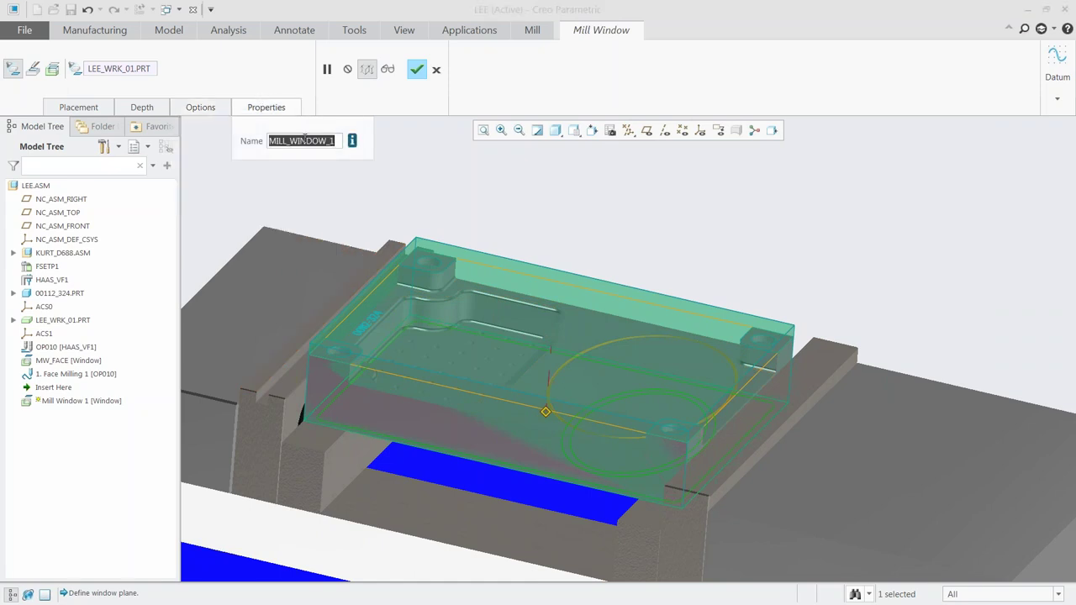
{"action": "type", "text": "mw_outer"}
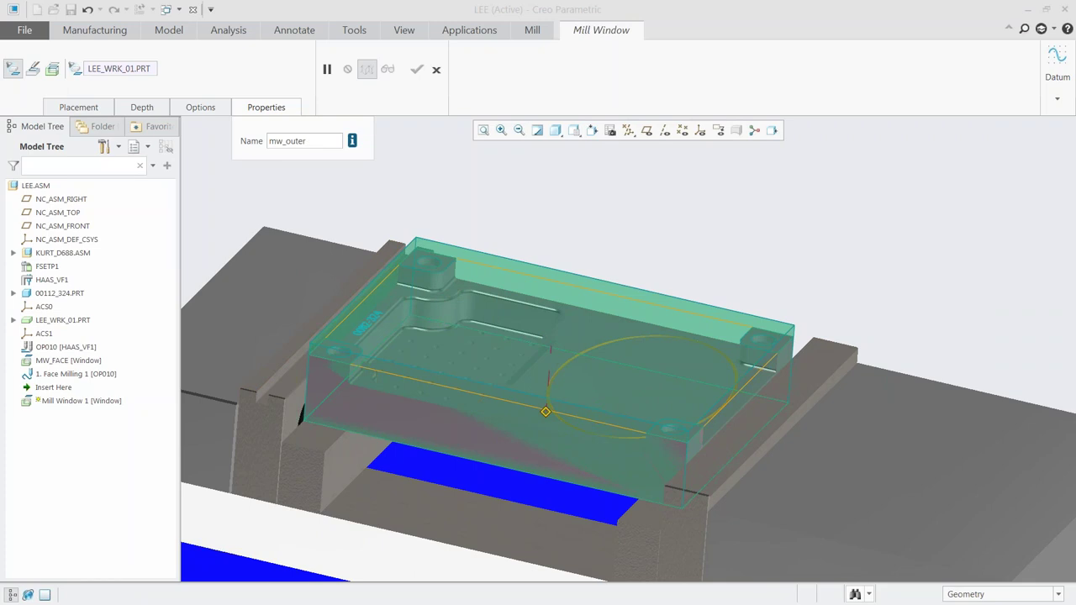
{"action": "key", "text": "Return"}
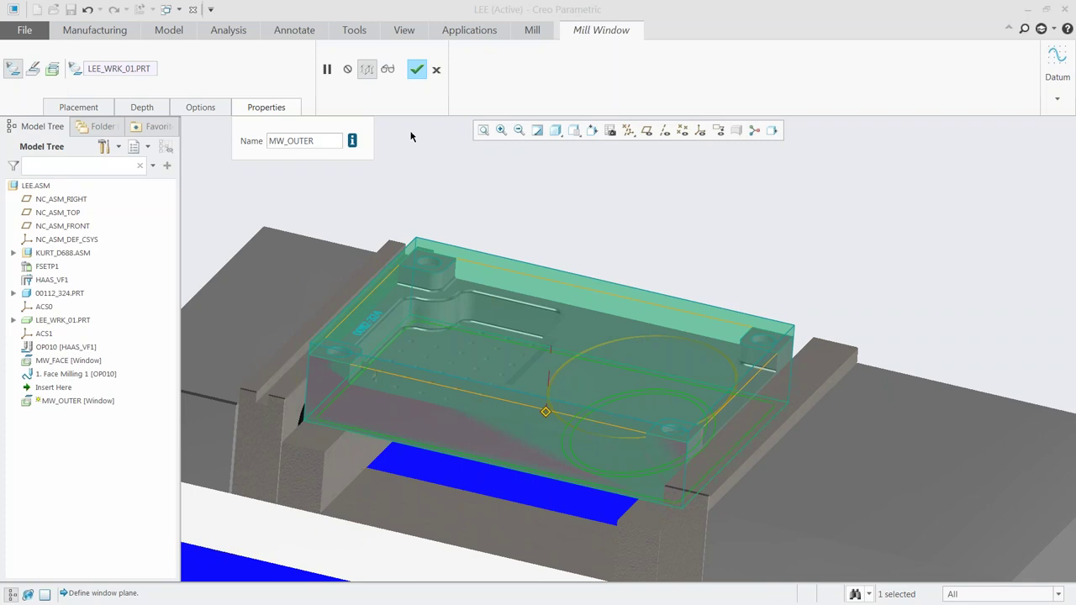
{"action": "left_click", "coordinate": [416, 69]}
Insert a roughing sequence from the template roughing_500bull.xml and open the new sequence for redefinition
{"action": "left_click", "coordinate": [1016, 54]}
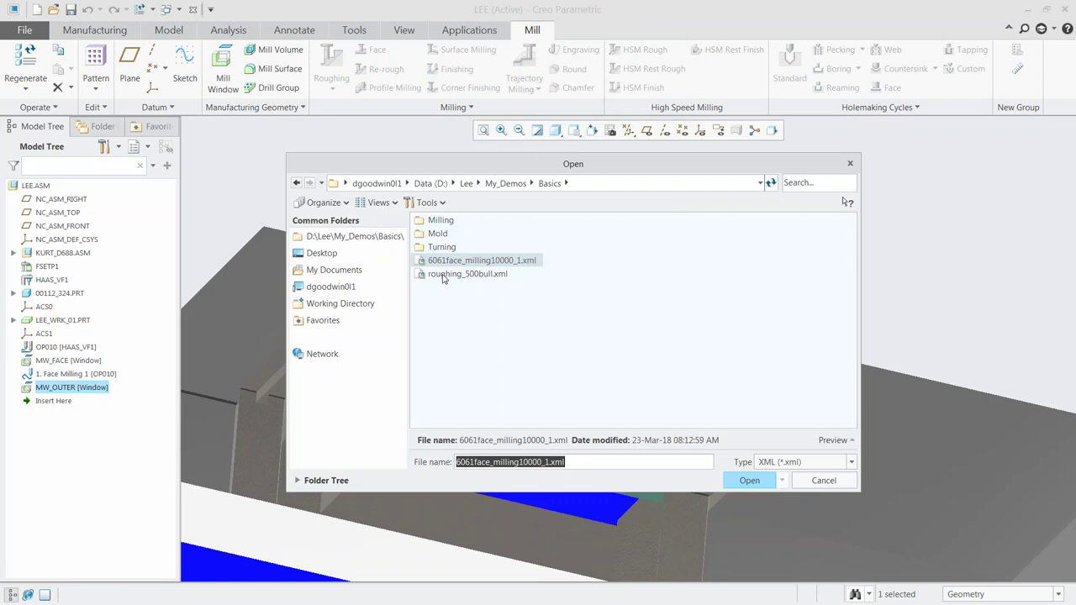
{"action": "double_click", "coordinate": [454, 274]}
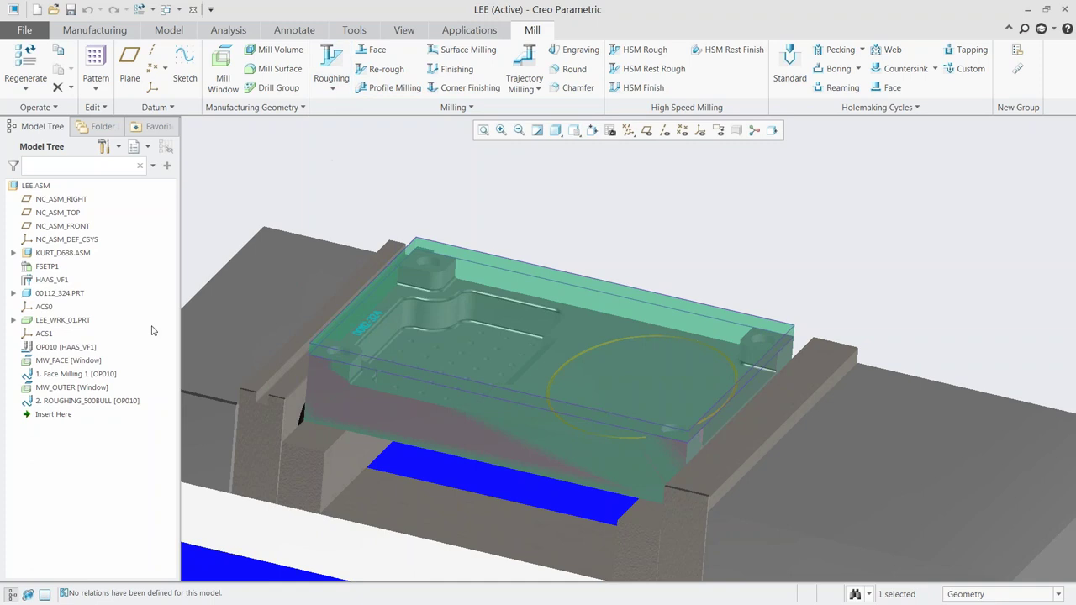
{"action": "left_click", "coordinate": [53, 404]}
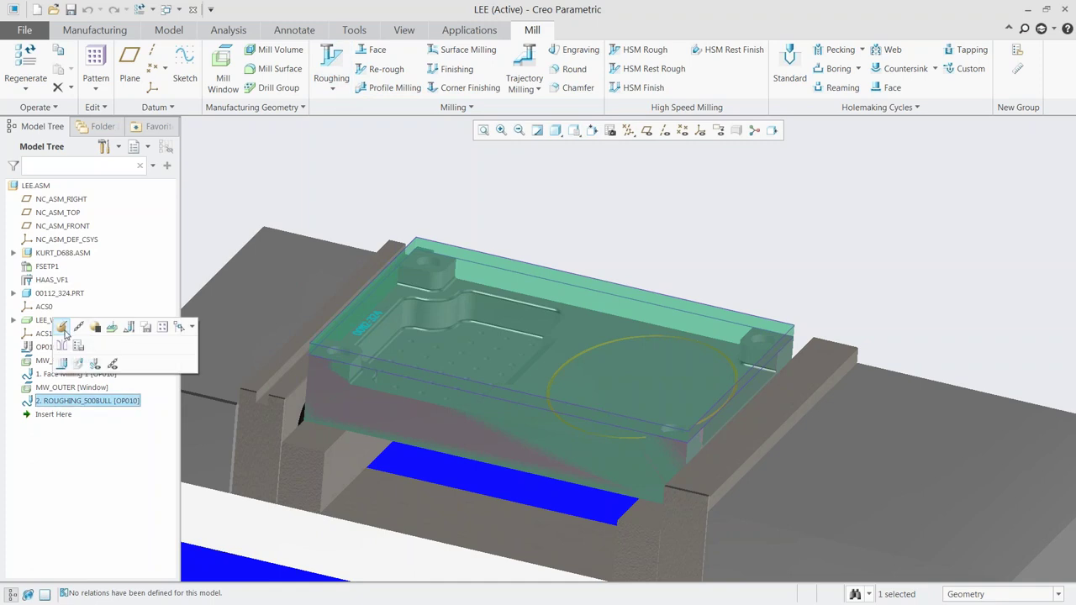
{"action": "left_click", "coordinate": [62, 328]}
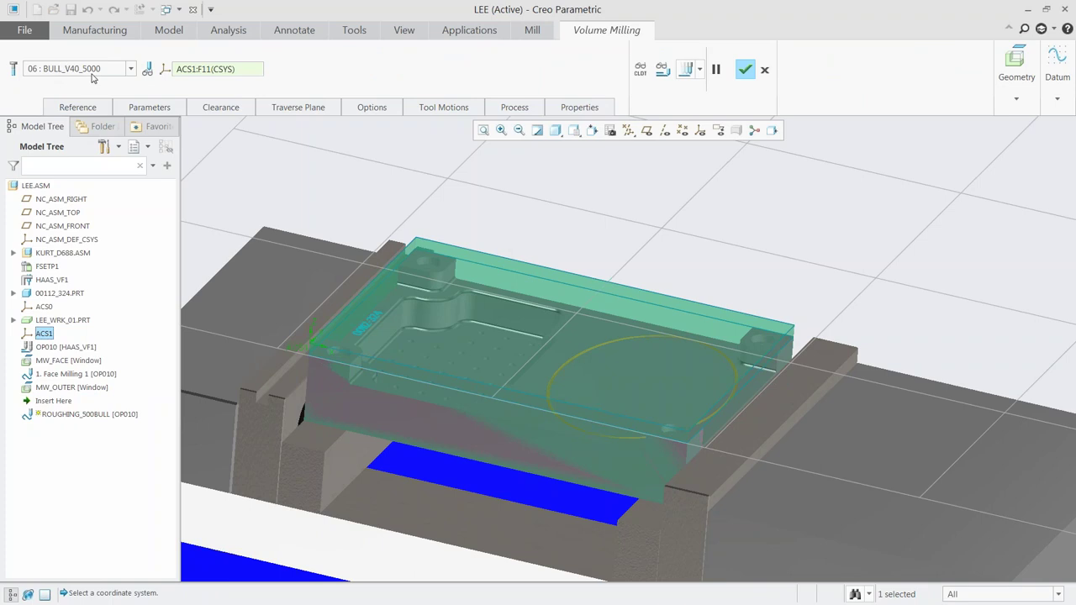
Review the roughing sequence's parameters and play its tool path to inspect the cutting passes
{"action": "left_click", "coordinate": [139, 109]}
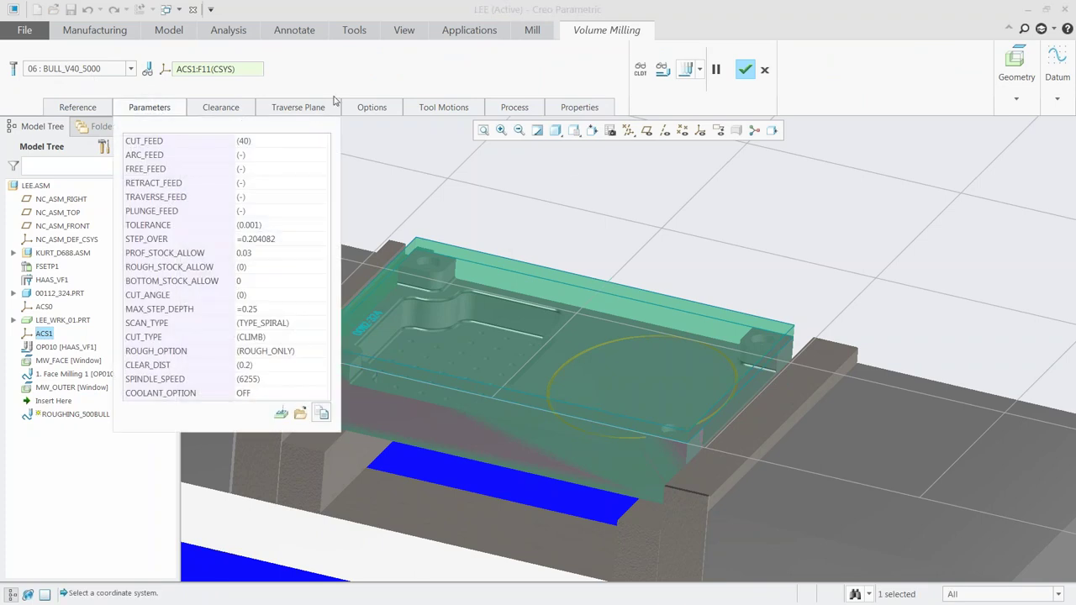
{"action": "left_click", "coordinate": [685, 69]}
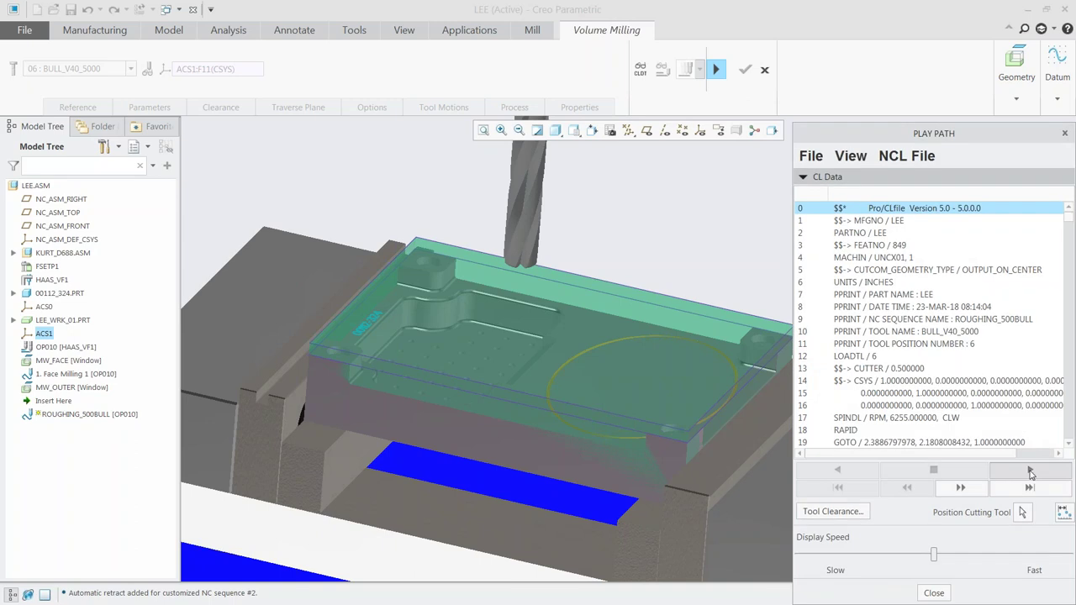
{"action": "left_click", "coordinate": [1030, 473]}
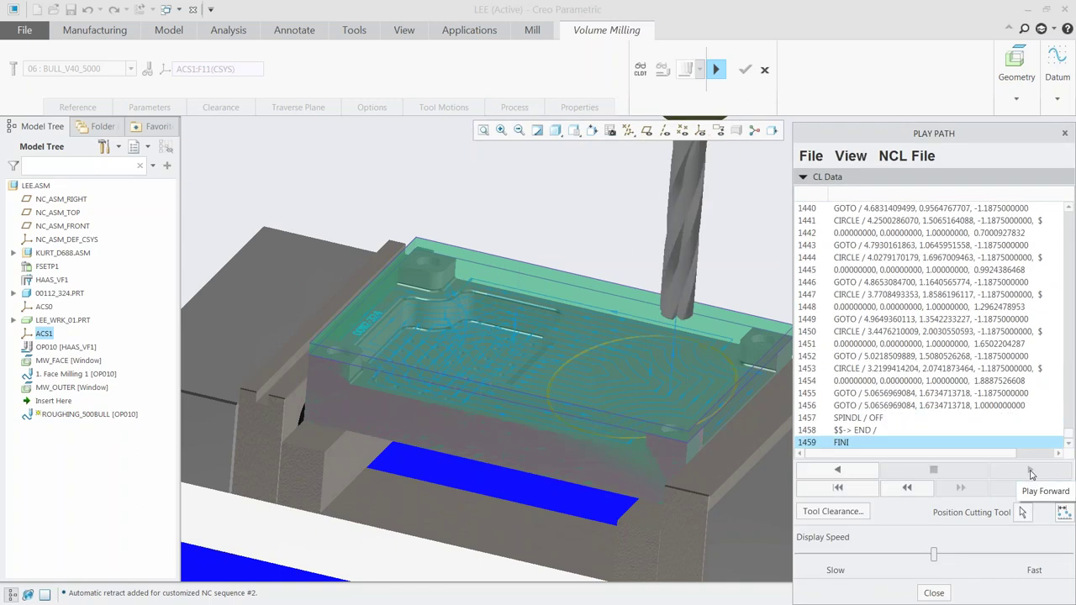
{"action": "middle_click_drag", "start_coordinate": [537, 347], "coordinate": [538, 350]}
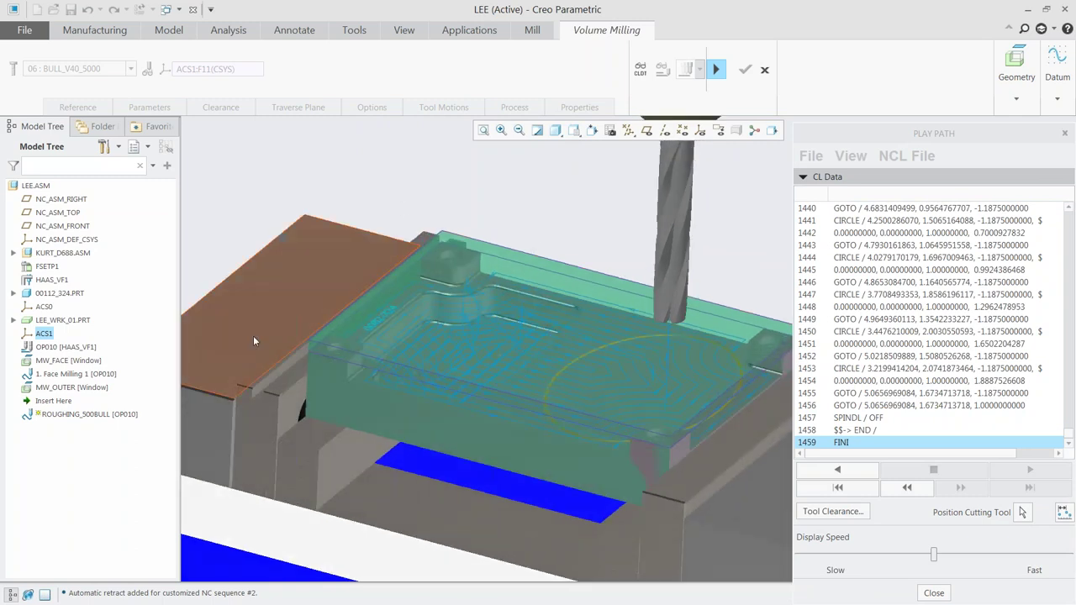
{"action": "left_click", "coordinate": [938, 593]}
Set the roughing sequence's SCAN_TYPE to CONSTANT_LOAD and accept the redefined sequence
{"action": "left_click", "coordinate": [148, 108]}
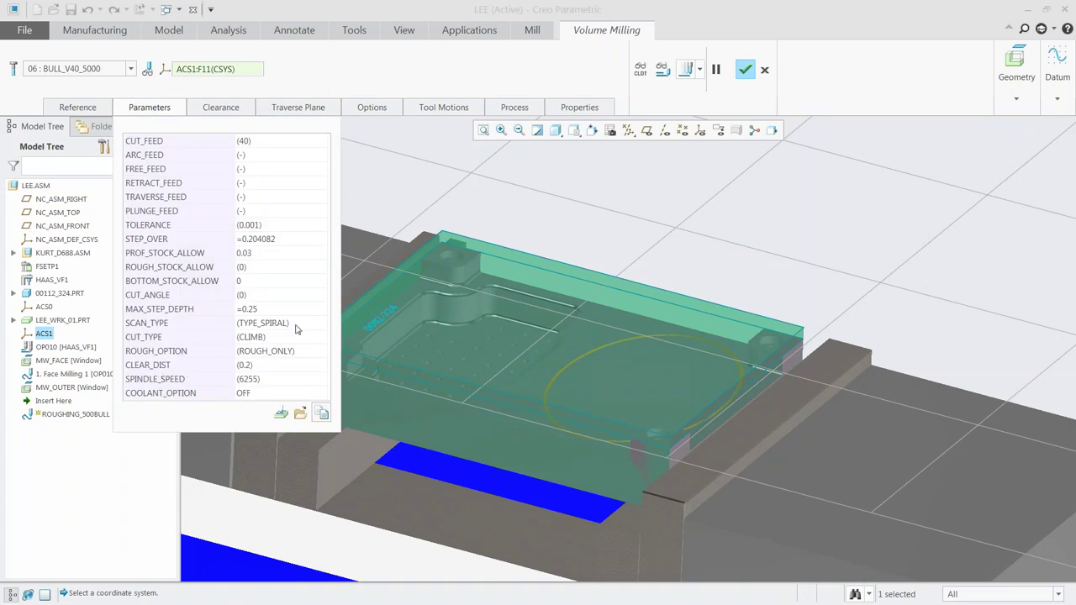
{"action": "left_click", "coordinate": [315, 328]}
{"action": "left_click", "coordinate": [318, 327]}
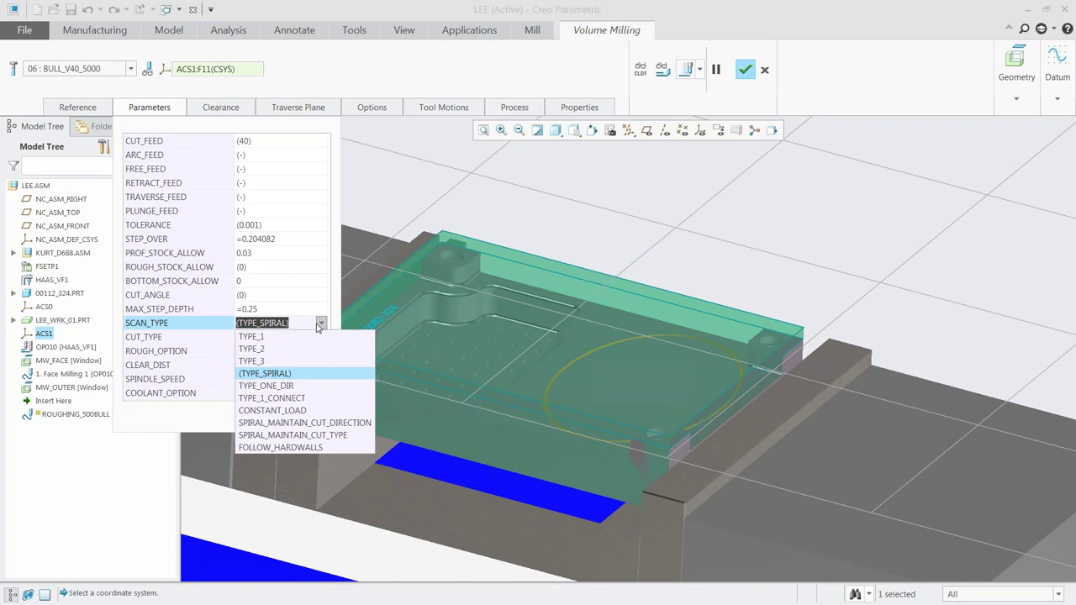
{"action": "left_click", "coordinate": [272, 410]}
{"action": "left_click", "coordinate": [265, 333]}
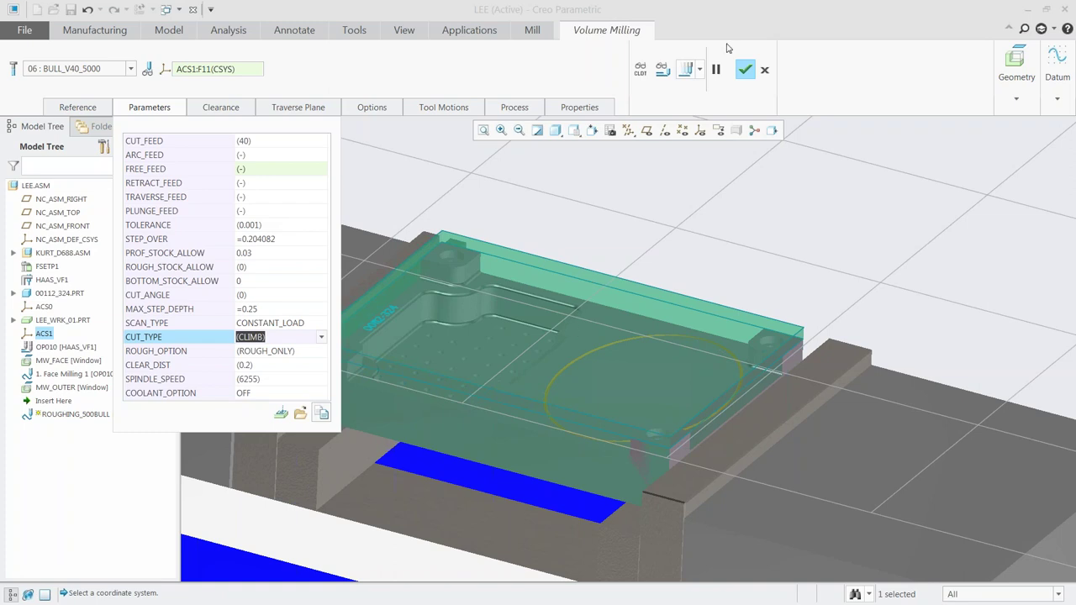
{"action": "left_click", "coordinate": [744, 72]}
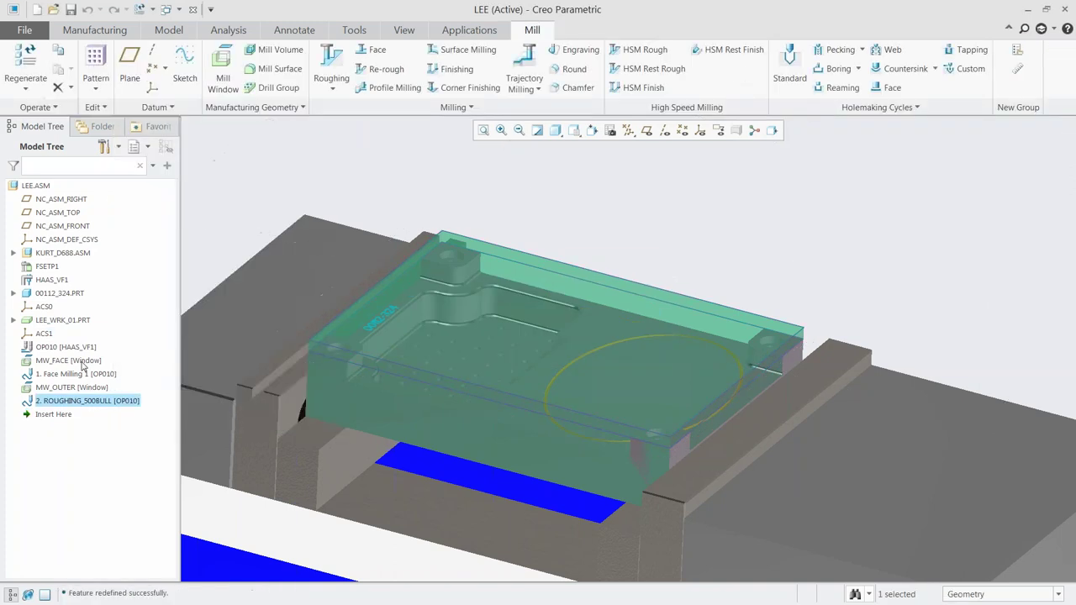
Redefine the MW_OUTER window to use a blind depth of about 1.09 and accept the change
{"action": "left_click", "coordinate": [64, 389]}
{"action": "left_click", "coordinate": [74, 322]}
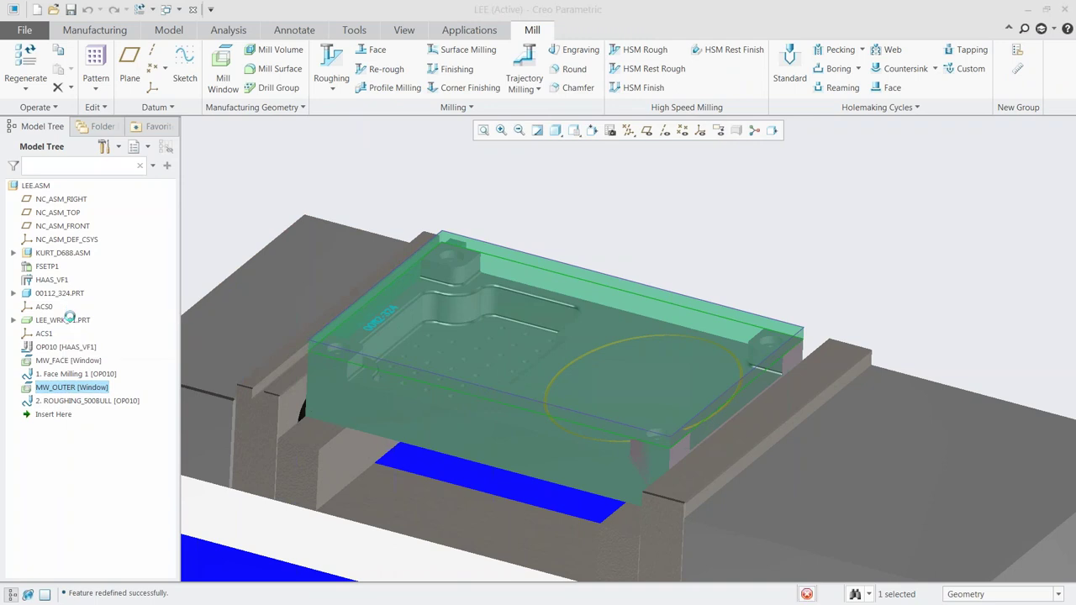
{"action": "left_click", "coordinate": [156, 111]}
{"action": "left_click", "coordinate": [190, 173]}
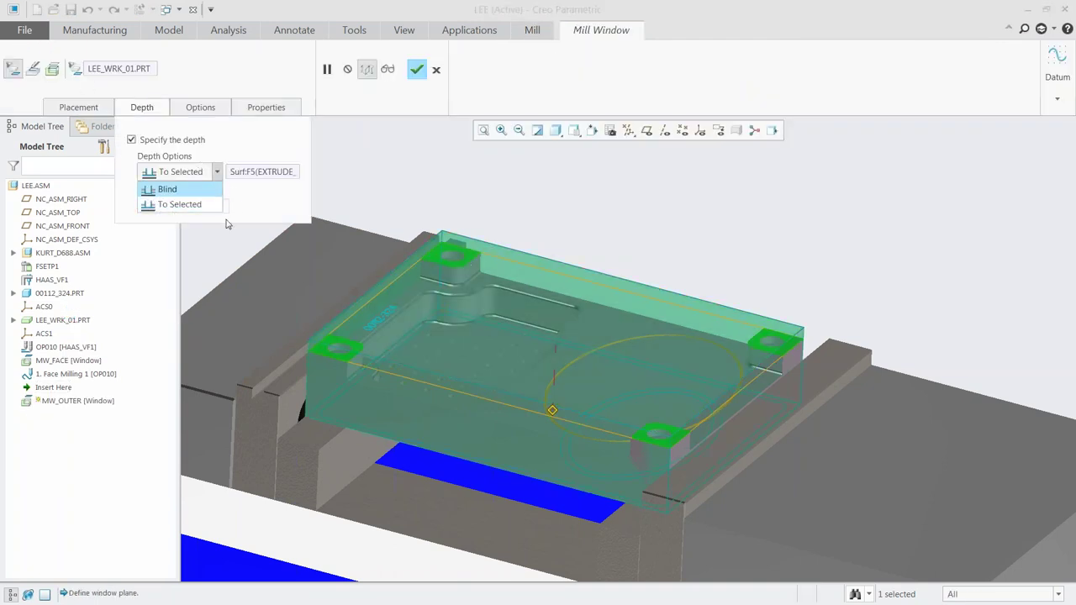
{"action": "left_click", "coordinate": [190, 191]}
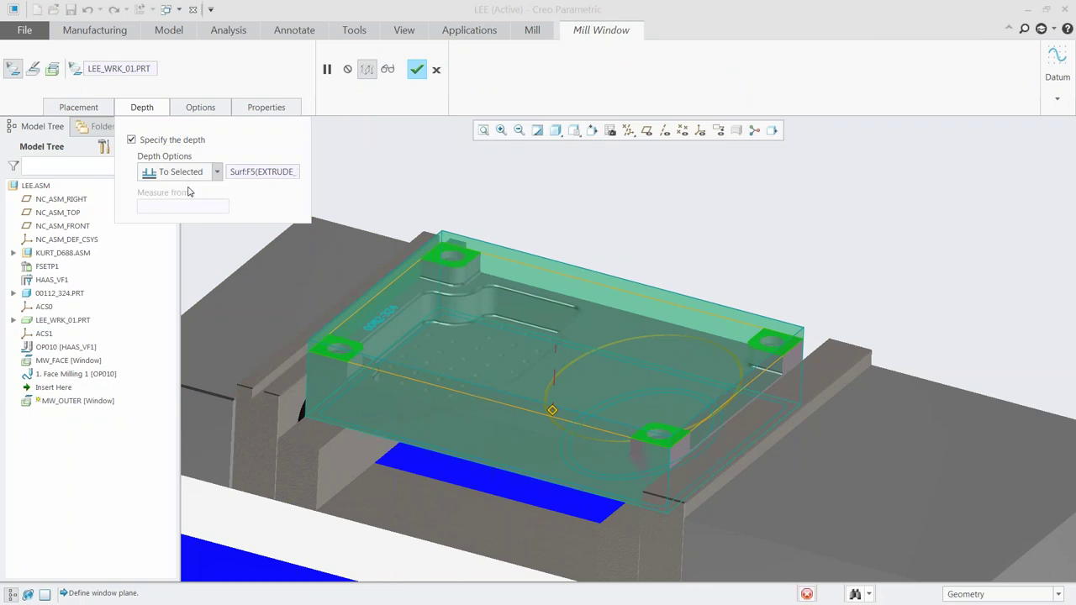
{"action": "left_click_drag", "start_coordinate": [552, 422], "coordinate": [552, 425]}
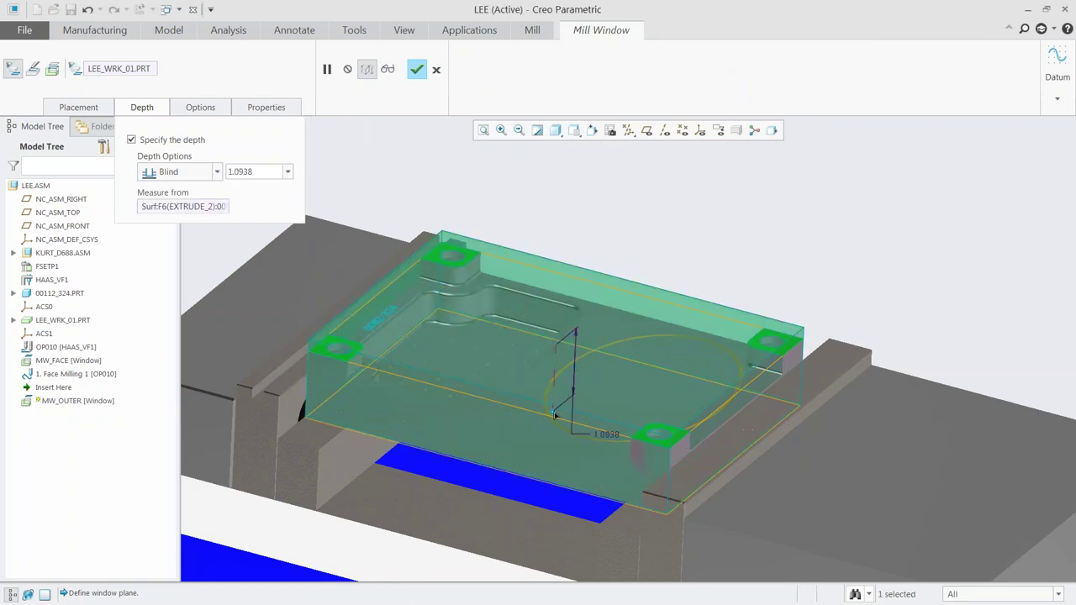
{"action": "left_click", "coordinate": [418, 71]}
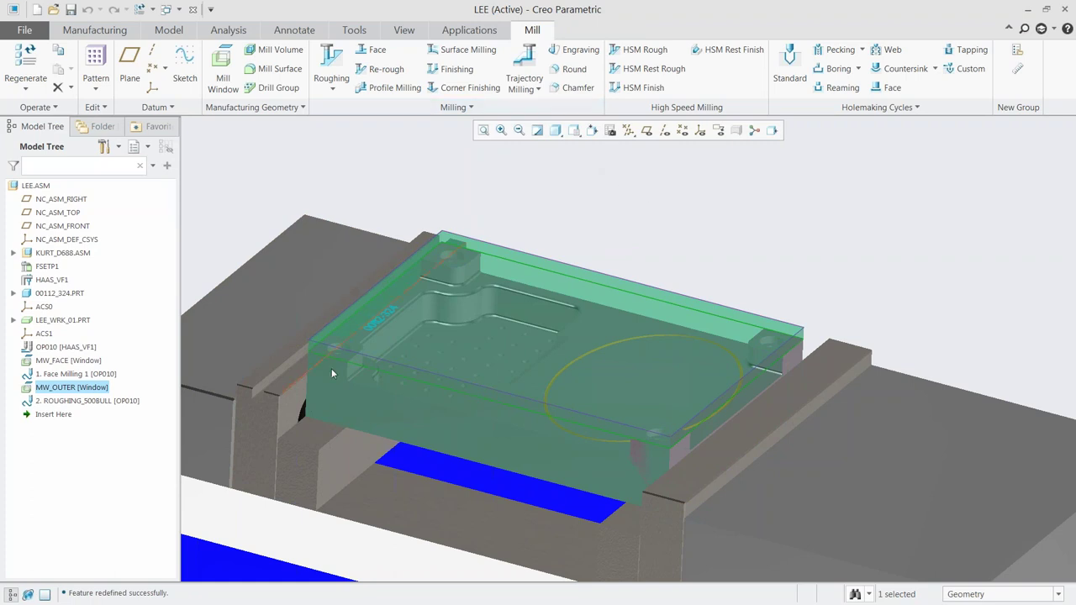
Insert the holemaking sequences from the template 1_4_20_thru_cbore.xml in the Milling folder
{"action": "scroll", "coordinate": [339, 311], "scroll_direction": "up", "scroll_amount": 5}
{"action": "scroll", "coordinate": [334, 412], "scroll_direction": "up", "scroll_amount": 5}
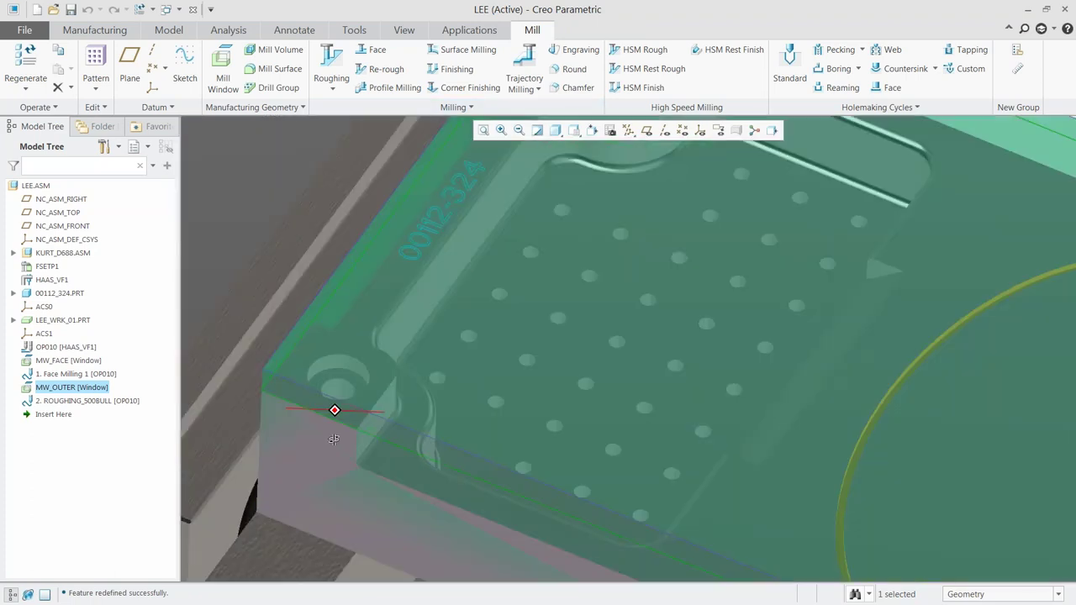
{"action": "scroll", "coordinate": [344, 345], "scroll_direction": "down", "scroll_amount": 2}
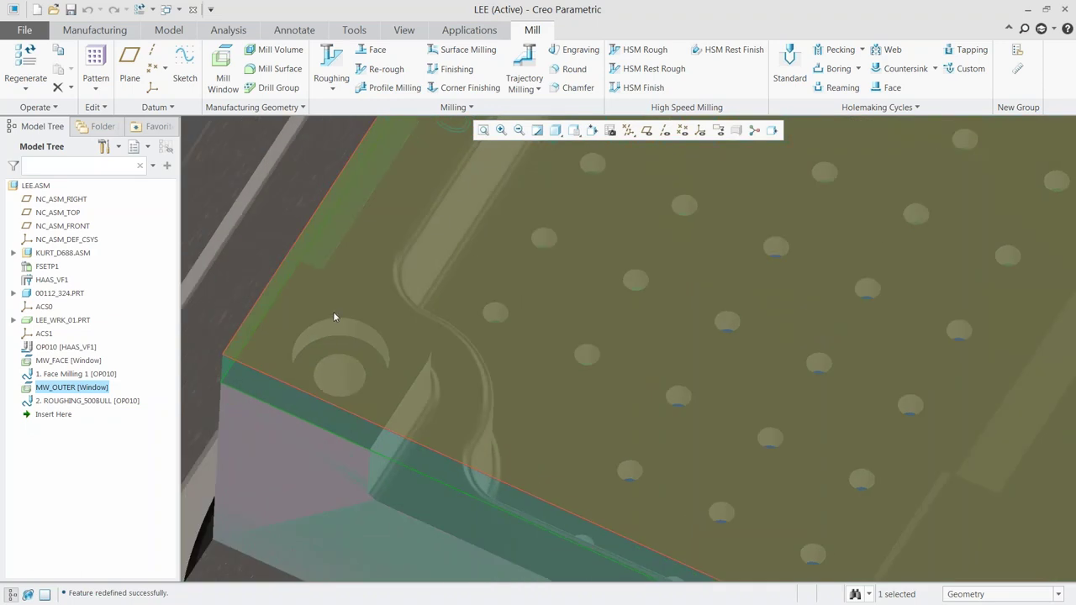
{"action": "scroll", "coordinate": [333, 311], "scroll_direction": "down", "scroll_amount": 6}
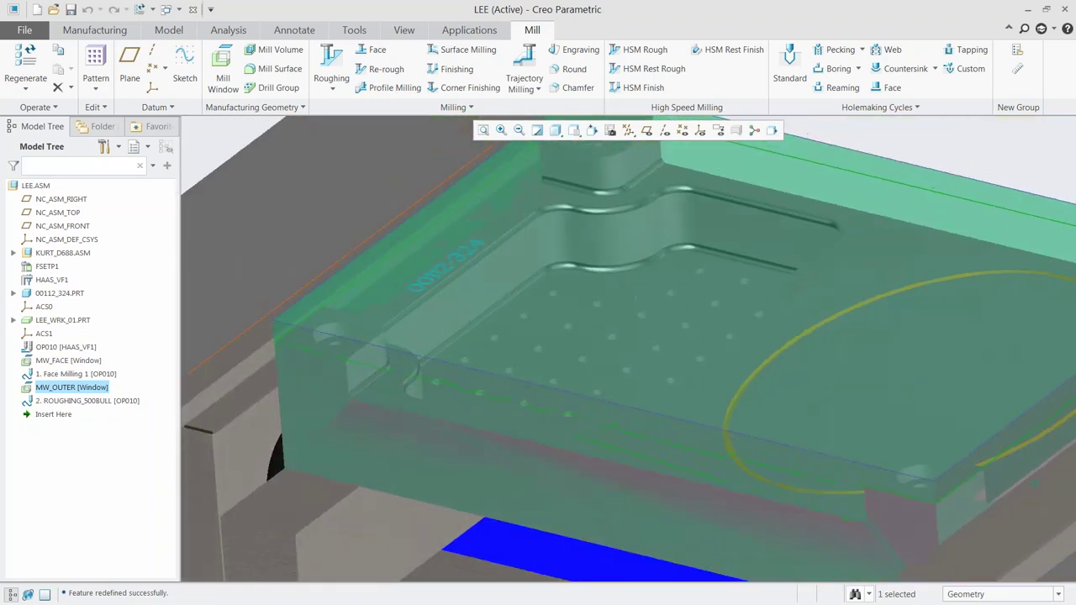
{"action": "scroll", "coordinate": [324, 282], "scroll_direction": "down", "scroll_amount": 3}
{"action": "left_click", "coordinate": [1017, 49]}
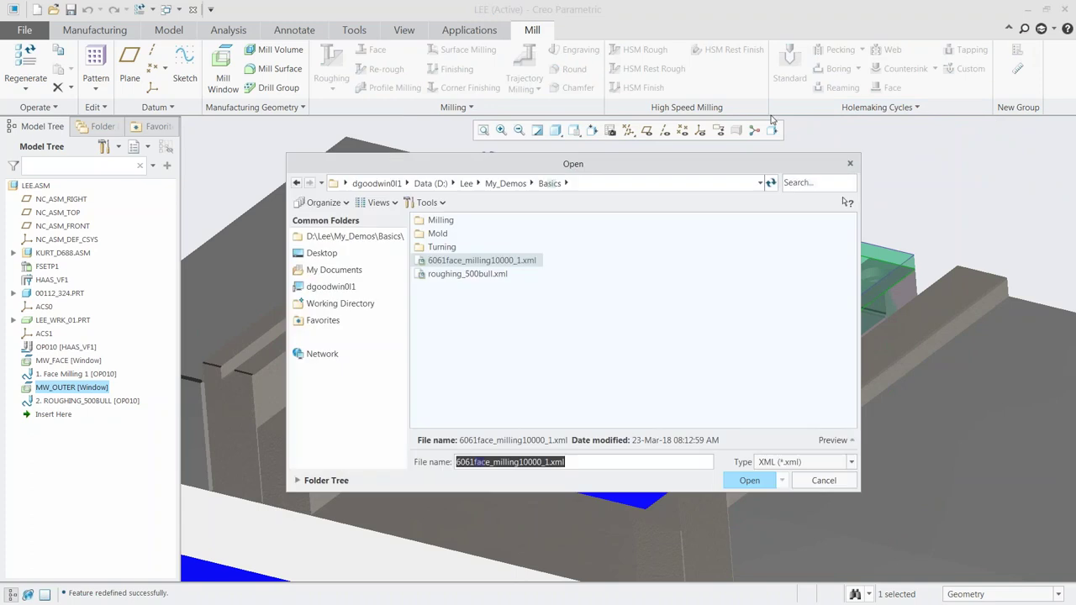
{"action": "double_click", "coordinate": [453, 222]}
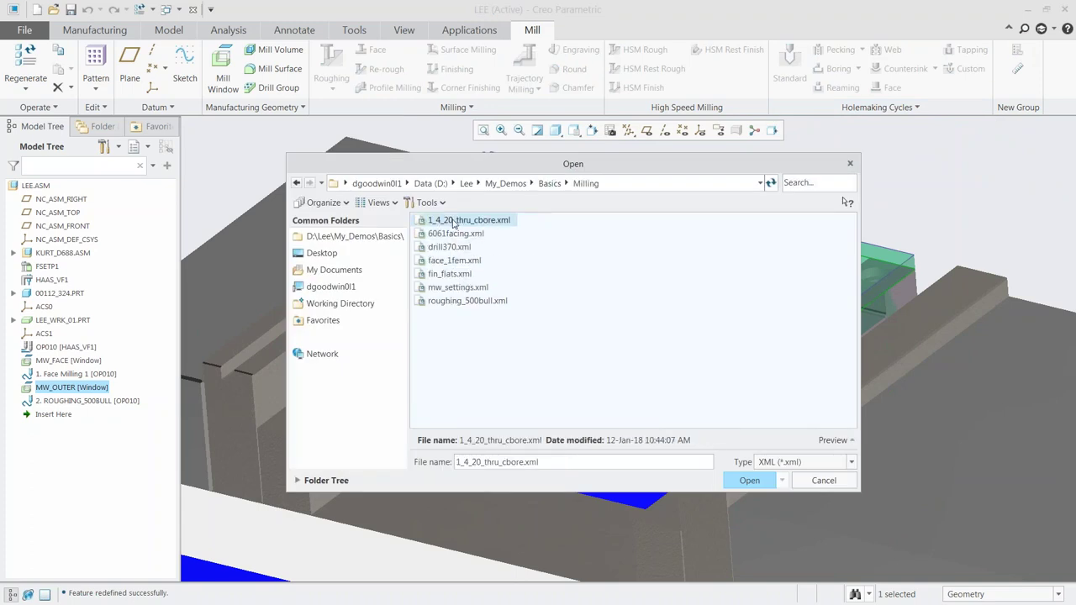
{"action": "double_click", "coordinate": [454, 220]}
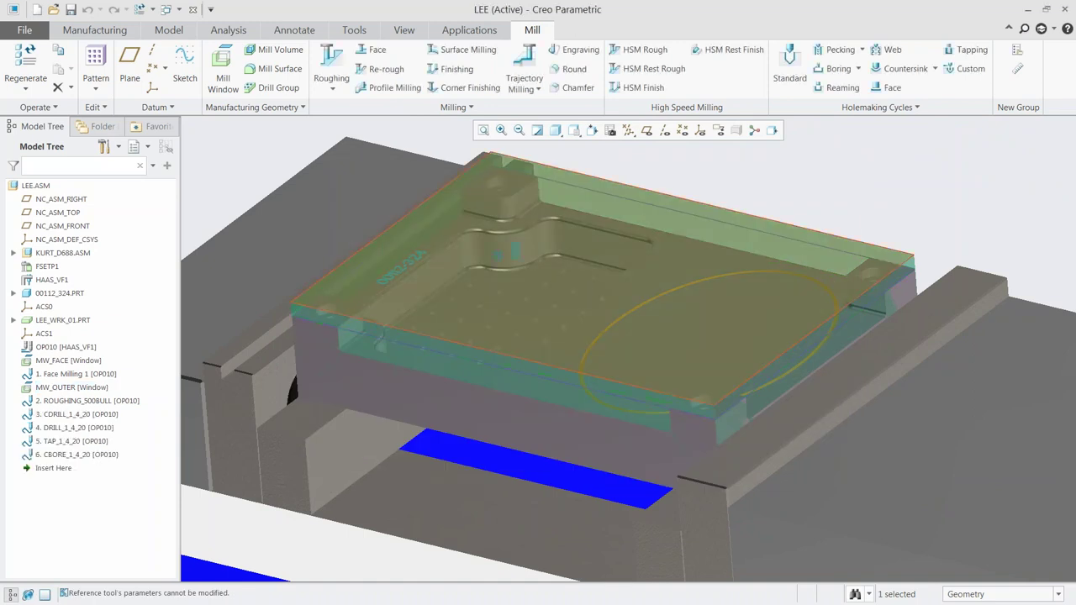
Play the combined tool path of the four inserted sequences, CDRILL_1_4_20 through CBORE_1_4_20, twice to check the hole machining
{"action": "left_click", "coordinate": [60, 414]}
{"action": "left_click", "coordinate": [59, 427]}
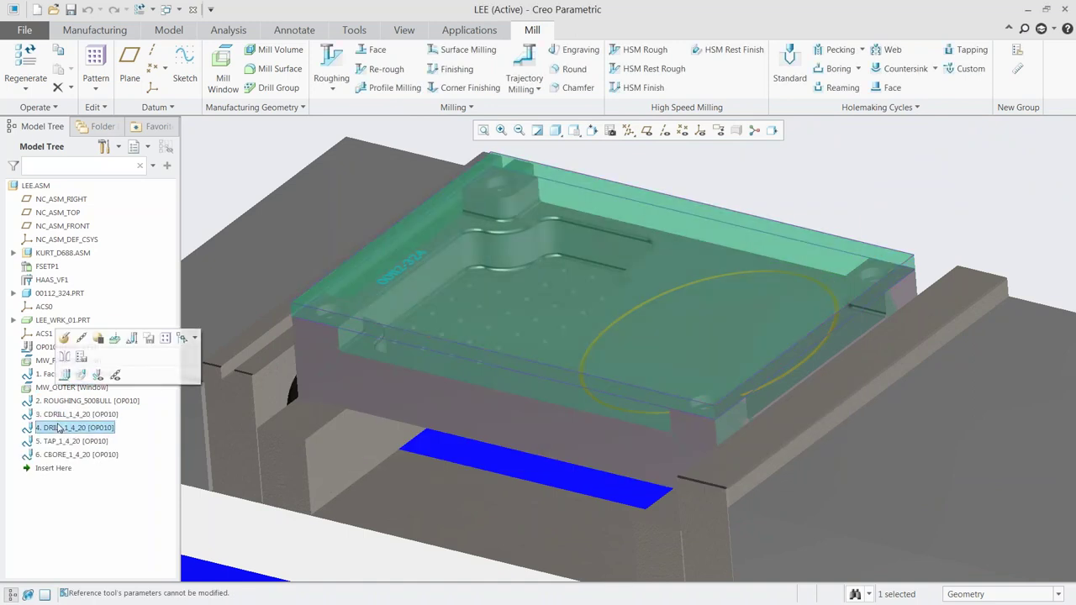
{"action": "left_click", "coordinate": [56, 442]}
{"action": "left_click", "coordinate": [60, 455]}
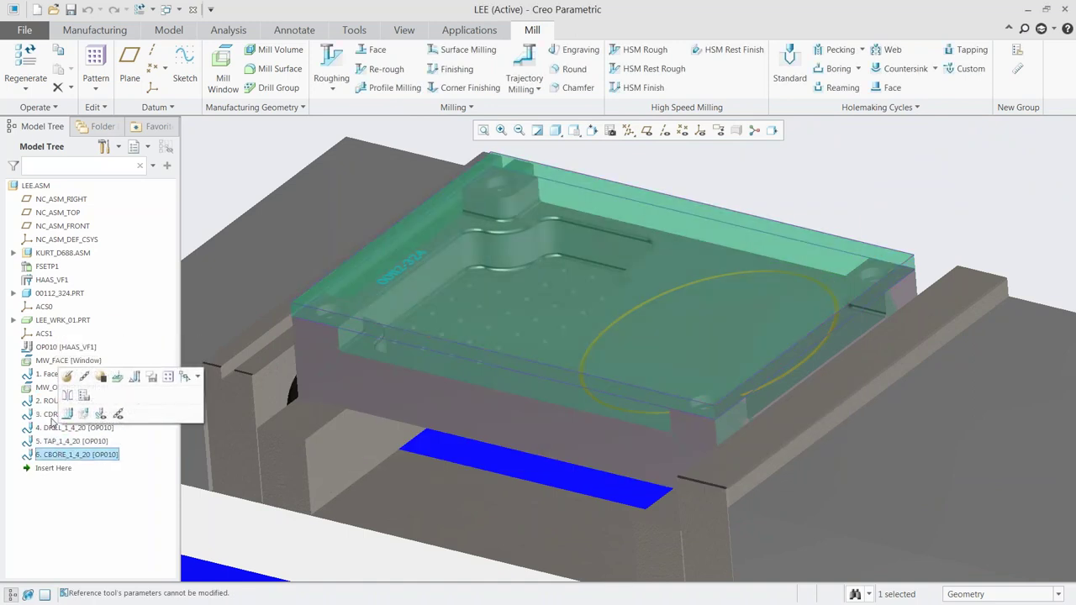
{"action": "left_click", "coordinate": [50, 415]}
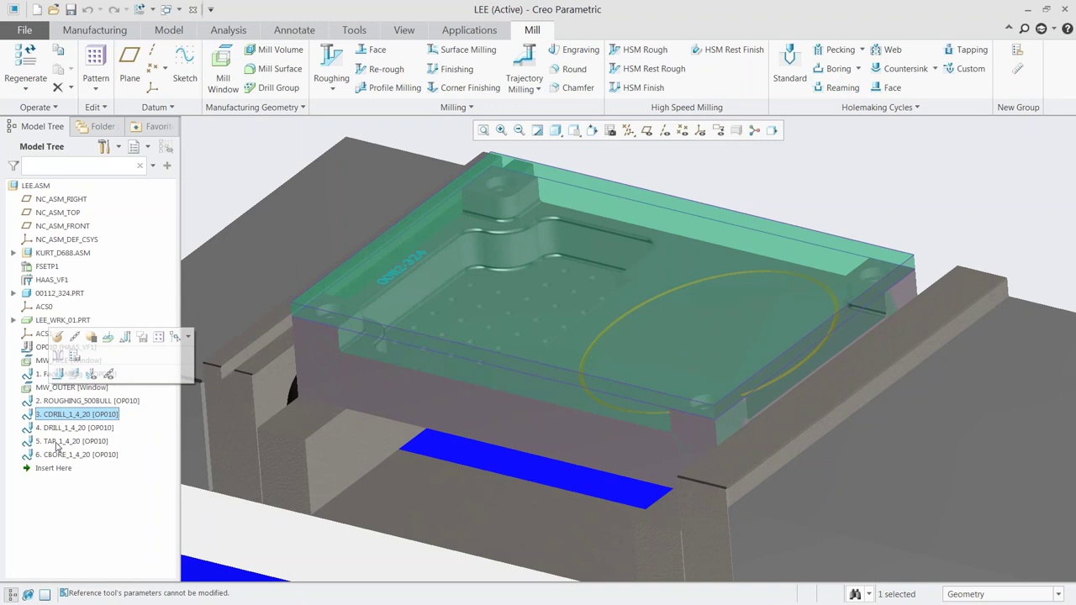
{"action": "left_click", "coordinate": [59, 454], "text": "shift"}
{"action": "left_click", "coordinate": [66, 412]}
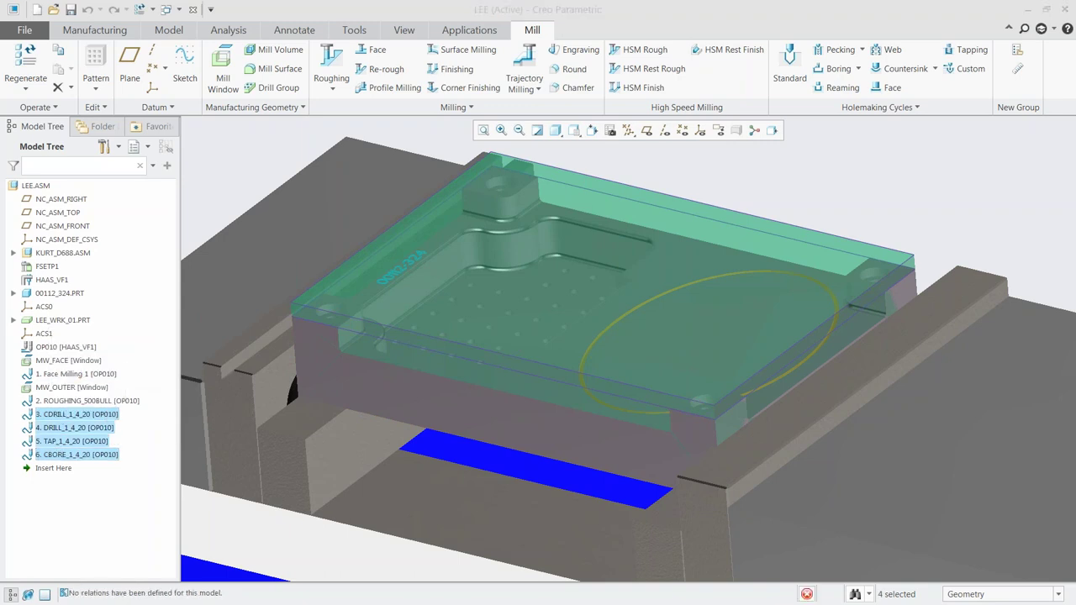
{"action": "left_click", "coordinate": [1030, 470]}
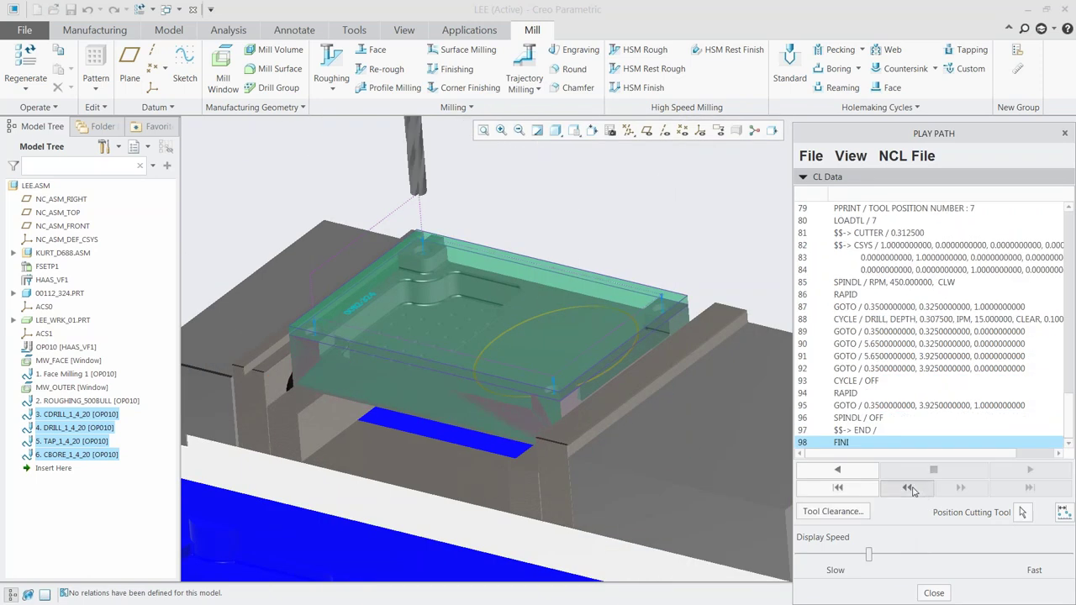
{"action": "left_click", "coordinate": [916, 491]}
{"action": "left_click", "coordinate": [1028, 471]}
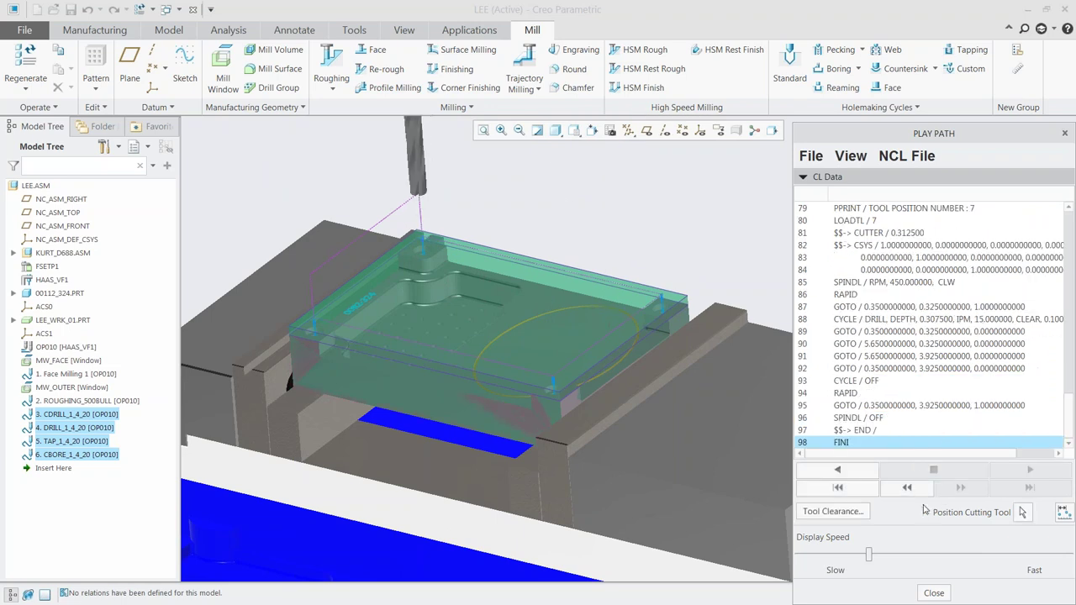
{"action": "left_click", "coordinate": [934, 593]}
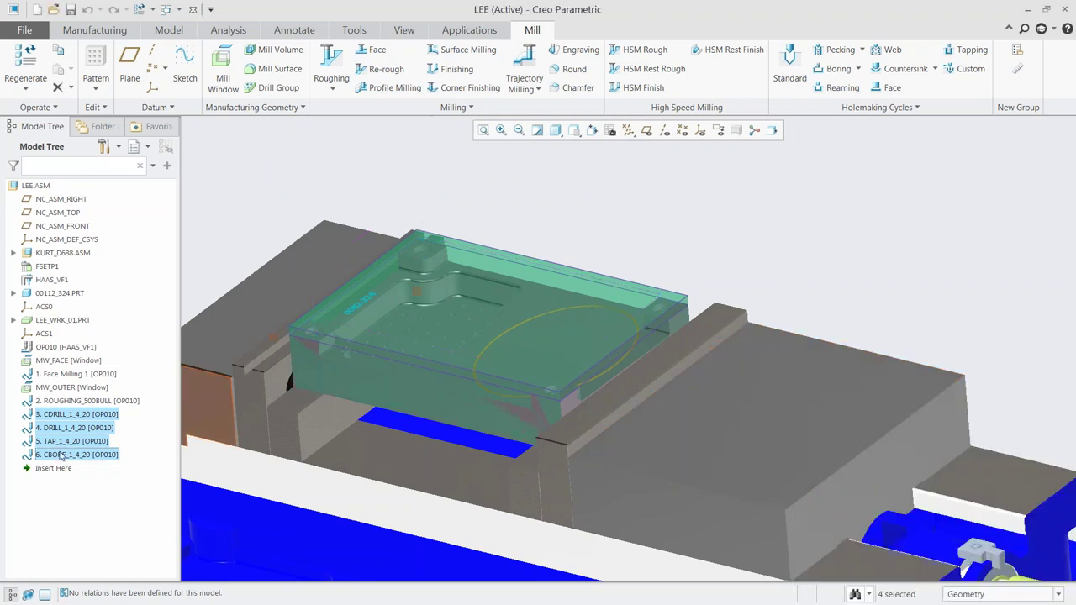
{"action": "left_click", "coordinate": [805, 266]}
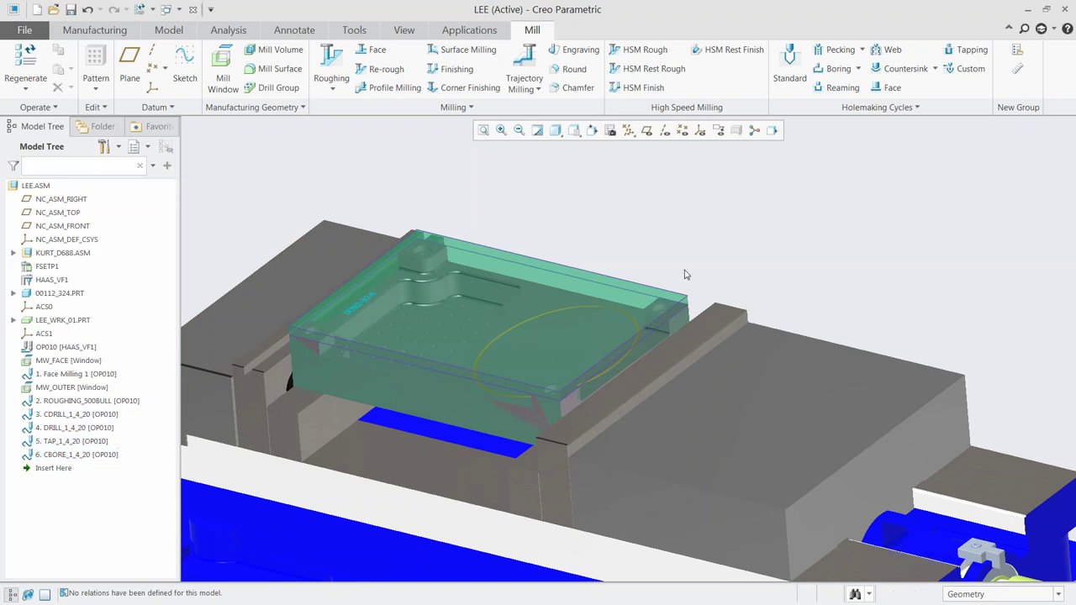
Open the TAP_1_4_20 sequence for redefinition, examine the parameter rule that selects its holes, and accept the sequence
{"action": "left_click", "coordinate": [55, 429]}
{"action": "left_click", "coordinate": [71, 442]}
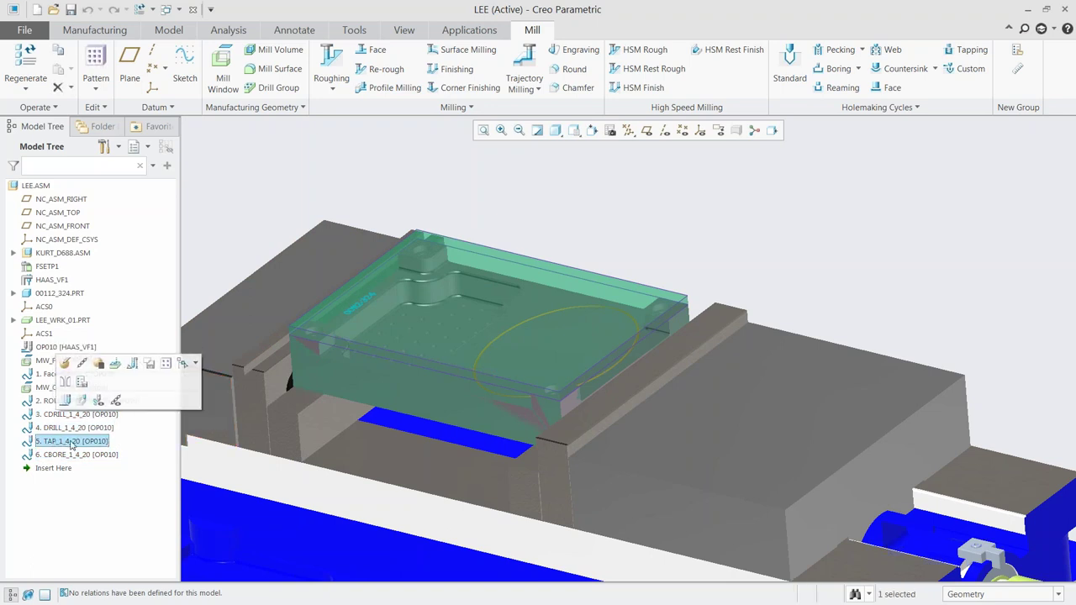
{"action": "left_click", "coordinate": [82, 363]}
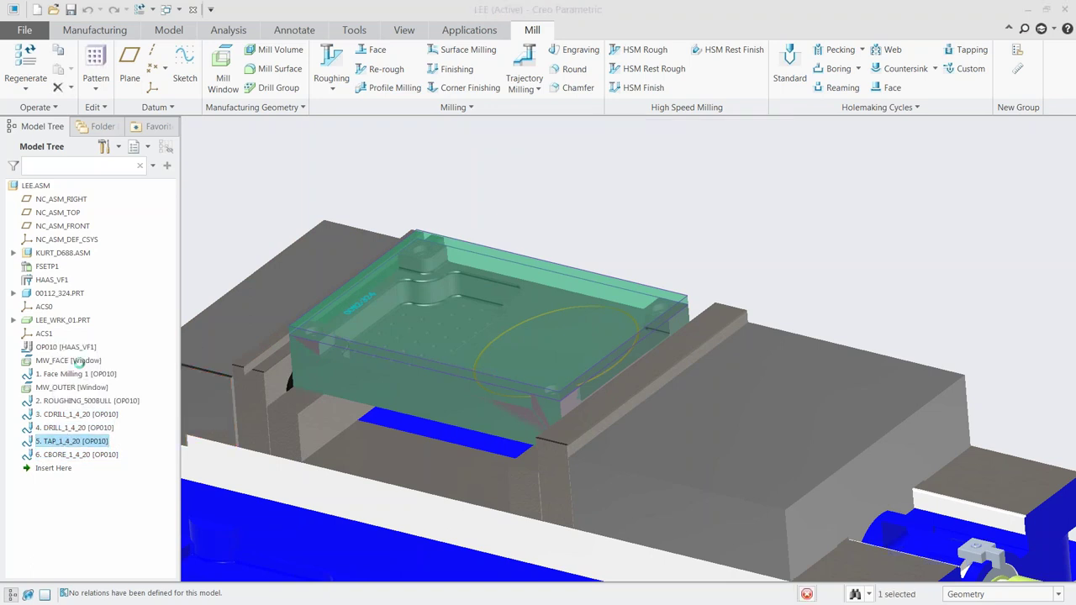
{"action": "left_click", "coordinate": [84, 111]}
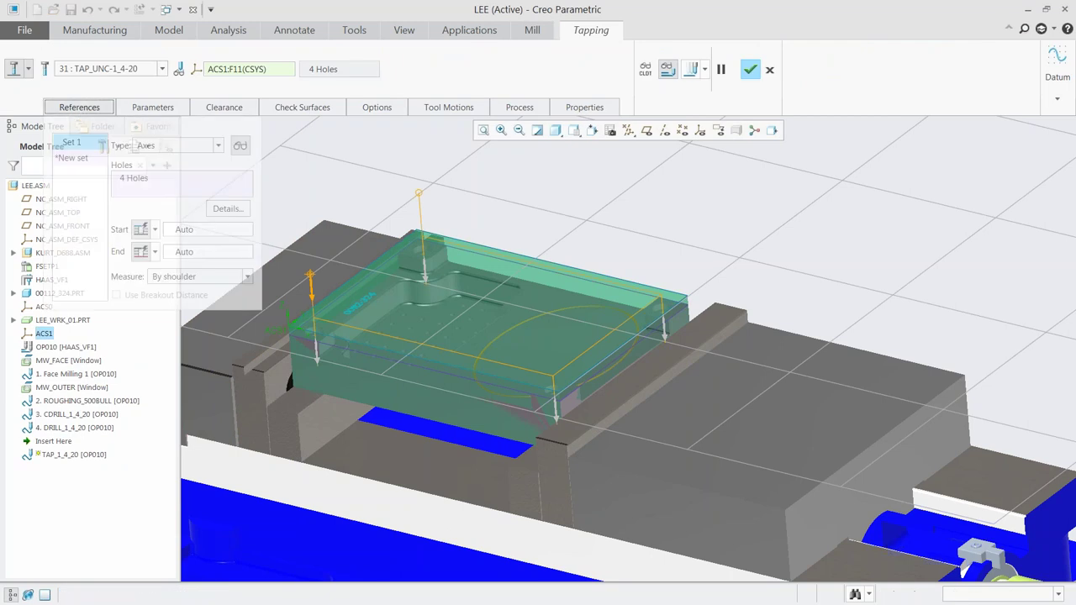
{"action": "left_click", "coordinate": [222, 207]}
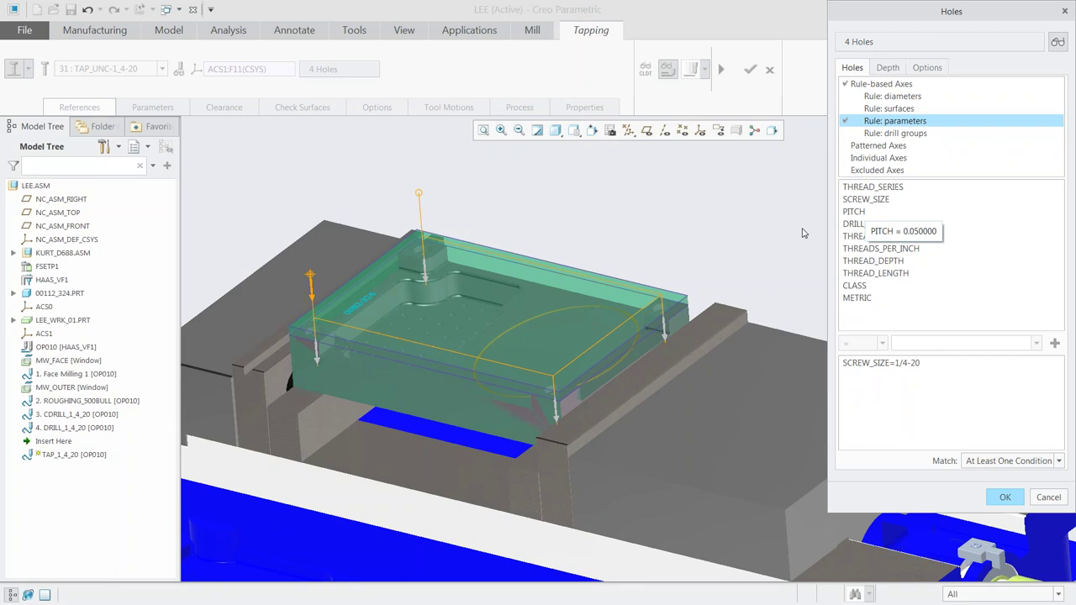
{"action": "left_click", "coordinate": [1002, 499]}
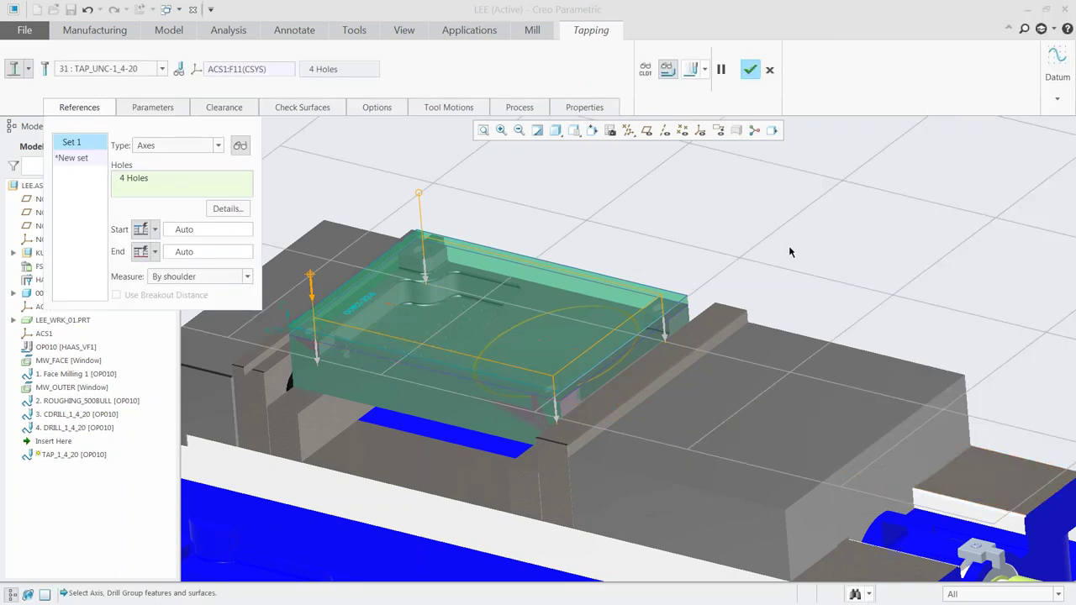
{"action": "left_click", "coordinate": [751, 71]}
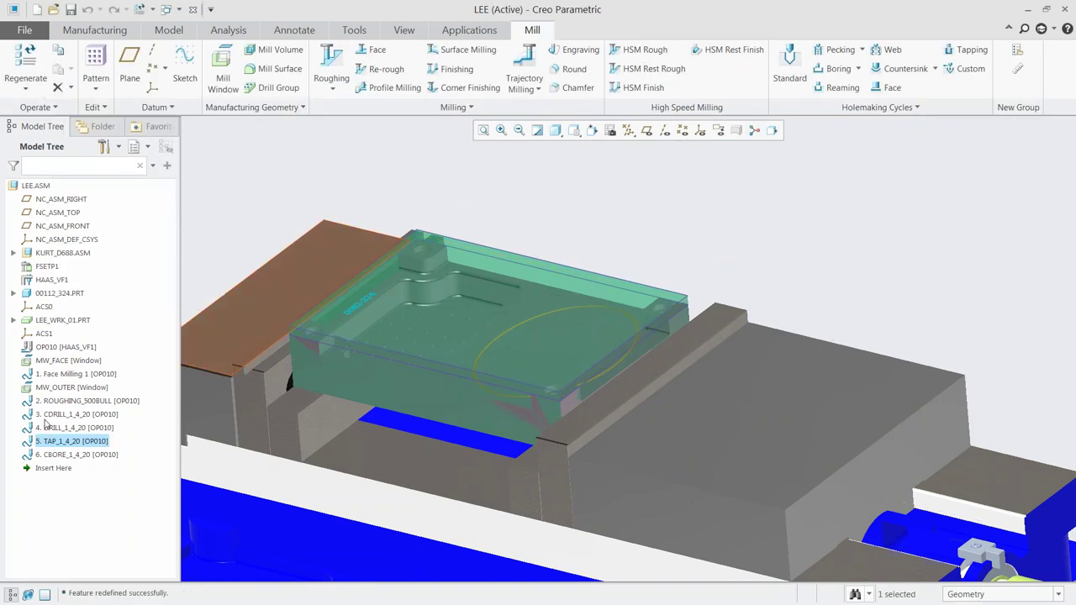
Open Face Milling 1 for redefinition and play its material removal simulation
{"action": "left_click", "coordinate": [54, 373]}
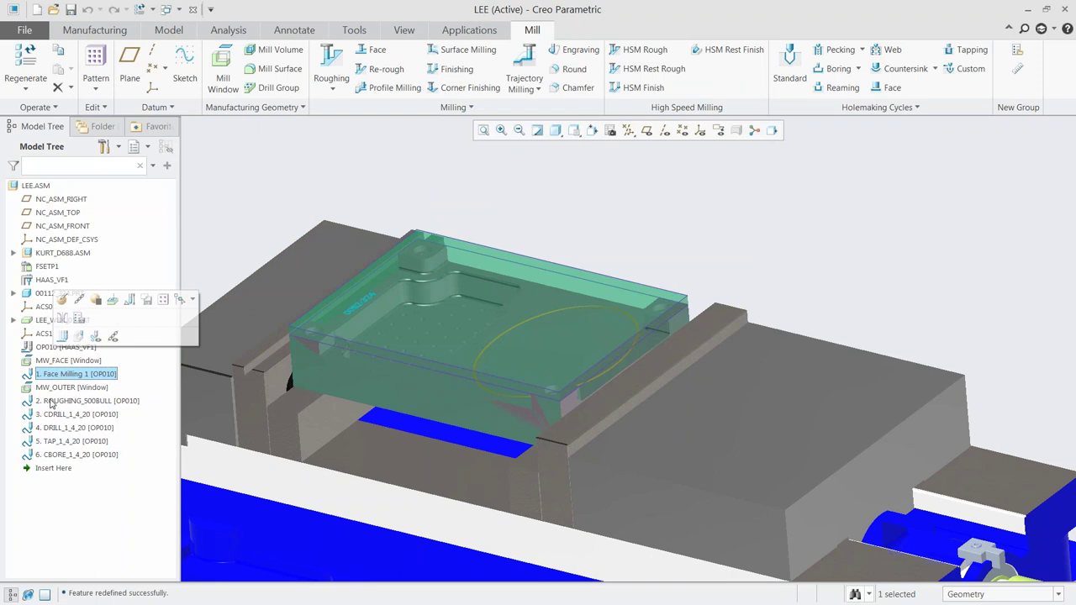
{"action": "left_click", "coordinate": [608, 197]}
{"action": "mouse_move", "coordinate": [572, 279]}
{"action": "middle_mouse_down"}
{"action": "mouse_move", "coordinate": [577, 337]}
{"action": "mouse_move", "coordinate": [572, 274]}
{"action": "mouse_move", "coordinate": [590, 274]}
{"action": "mouse_move", "coordinate": [607, 244]}
{"action": "mouse_move", "coordinate": [573, 277]}
{"action": "middle_mouse_up"}
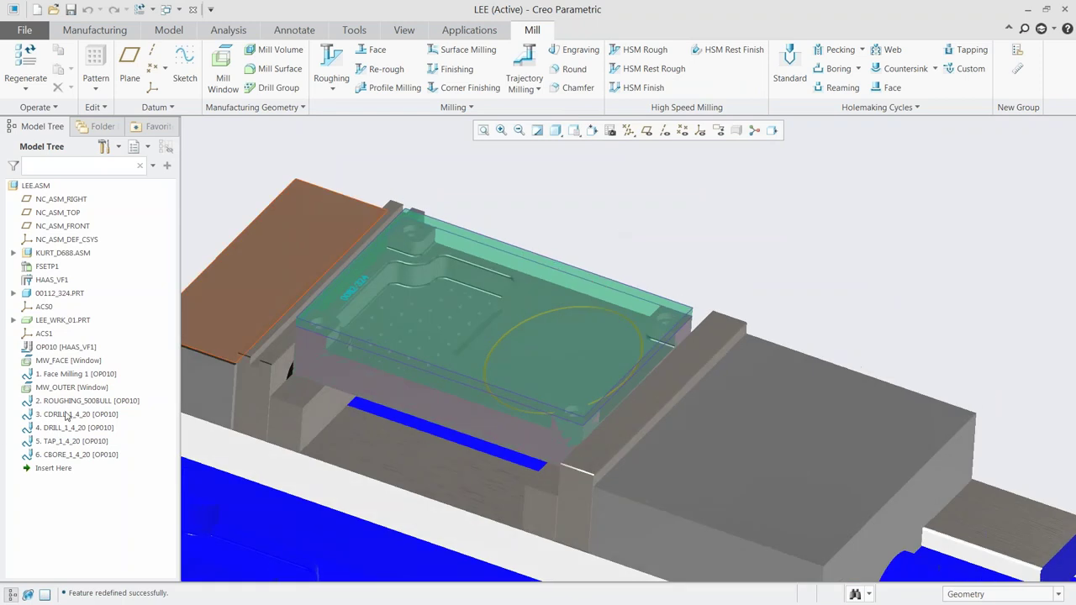
{"action": "left_click", "coordinate": [55, 374]}
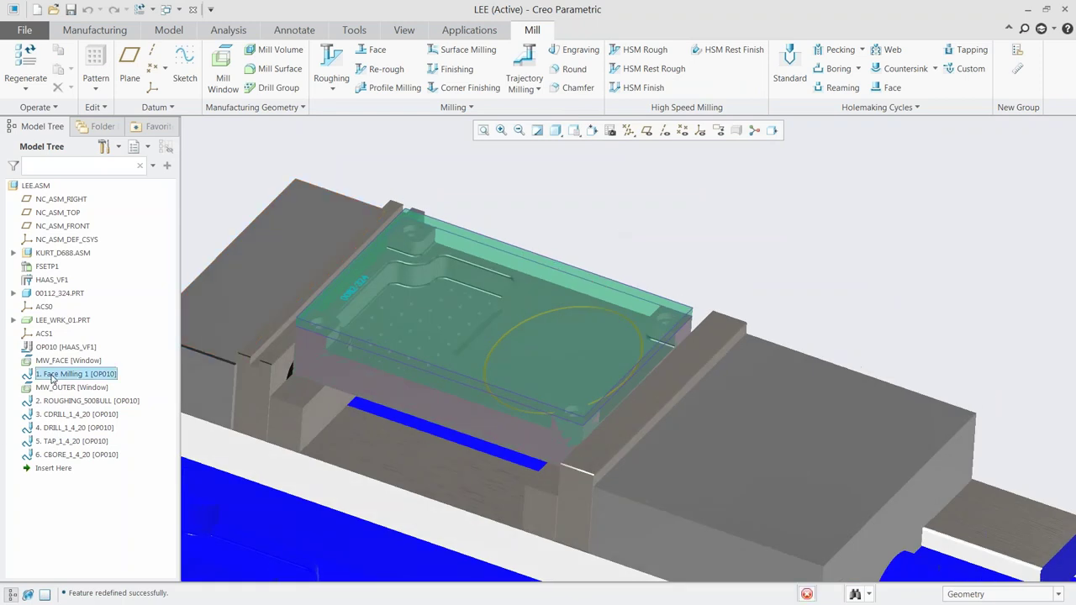
{"action": "left_click", "coordinate": [62, 335]}
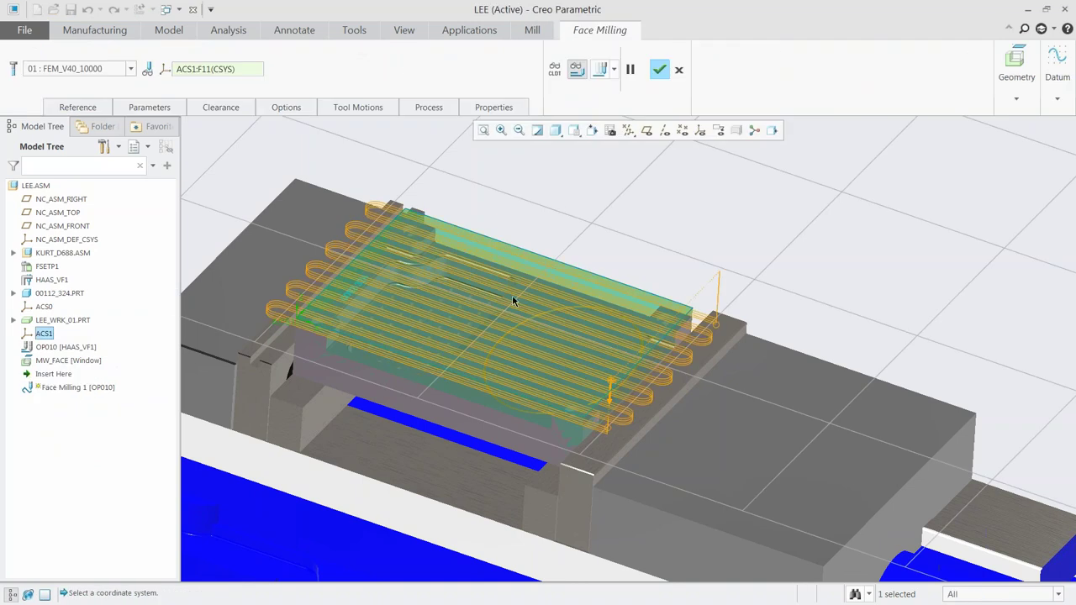
{"action": "left_click", "coordinate": [614, 69]}
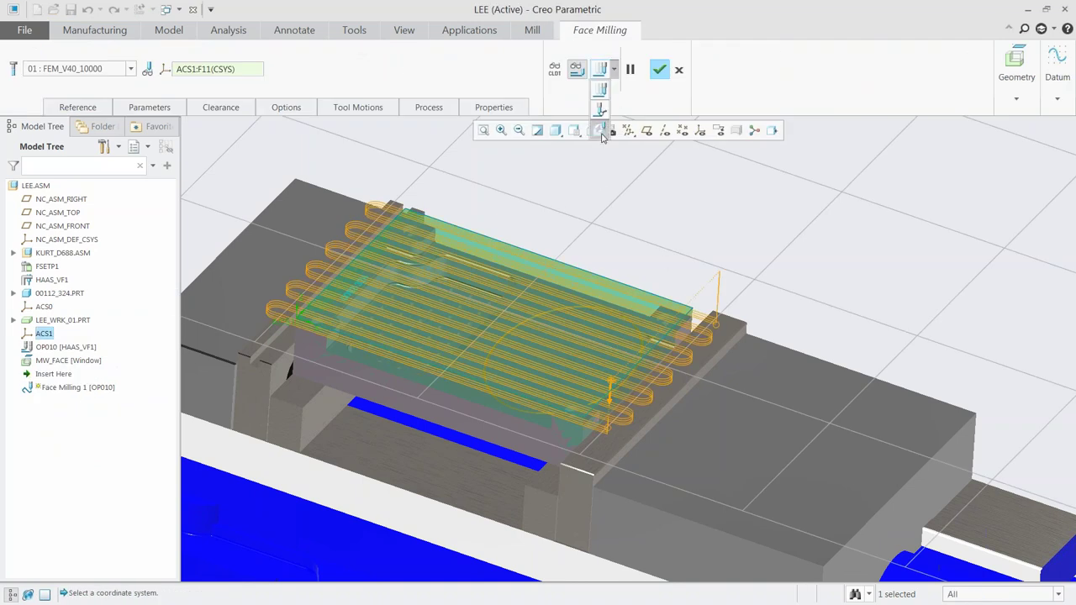
{"action": "left_click", "coordinate": [602, 130]}
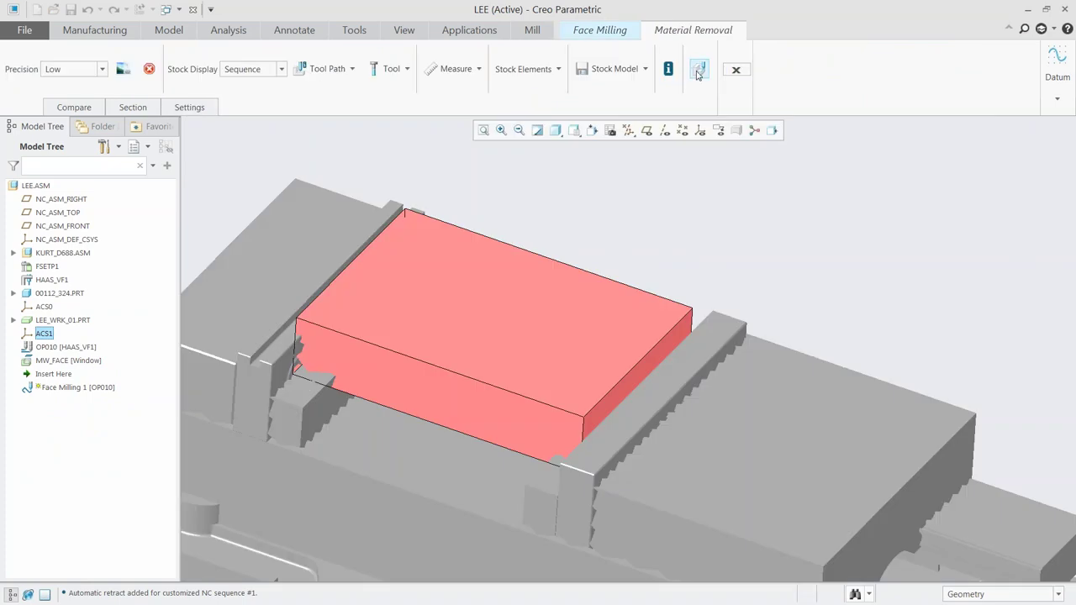
{"action": "left_click", "coordinate": [699, 69]}
{"action": "left_click", "coordinate": [1033, 463]}
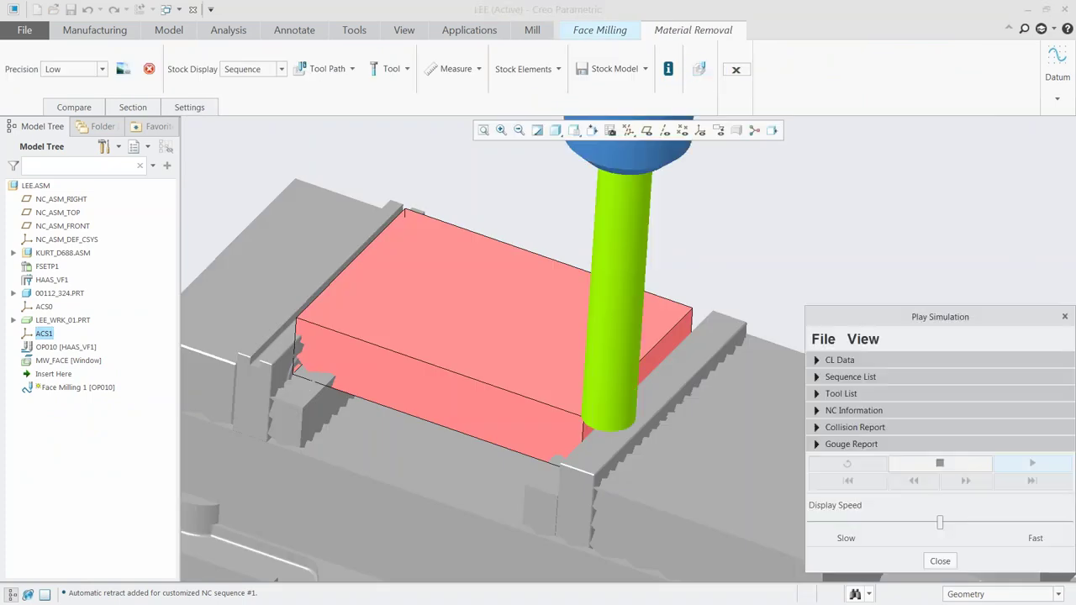
Display the target part over the stock in the material removal simulation and hide it again after inspecting it
{"action": "left_click", "coordinate": [864, 339]}
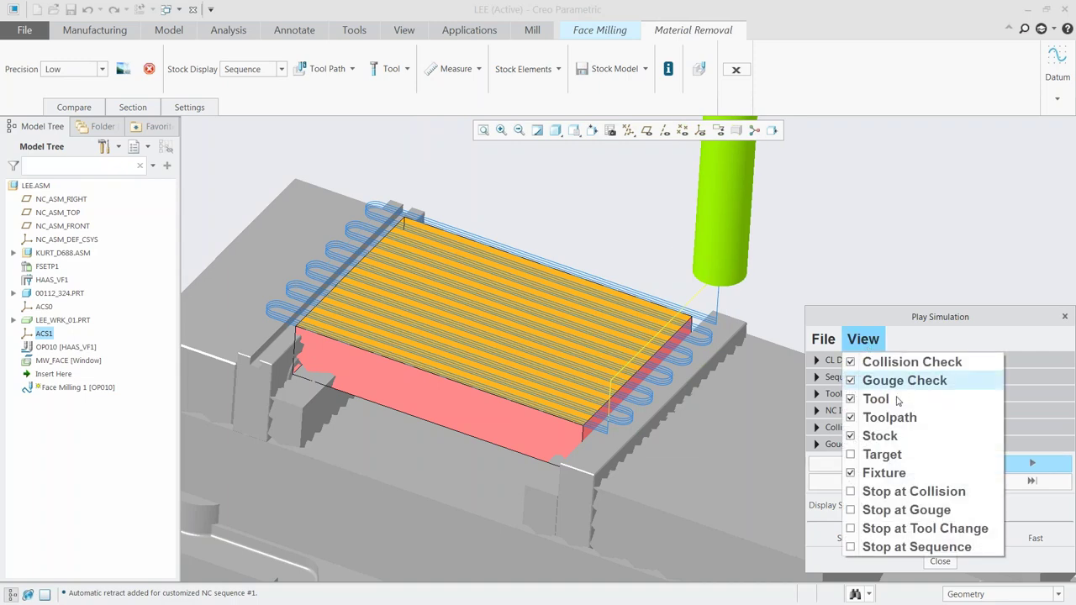
{"action": "left_click", "coordinate": [881, 453]}
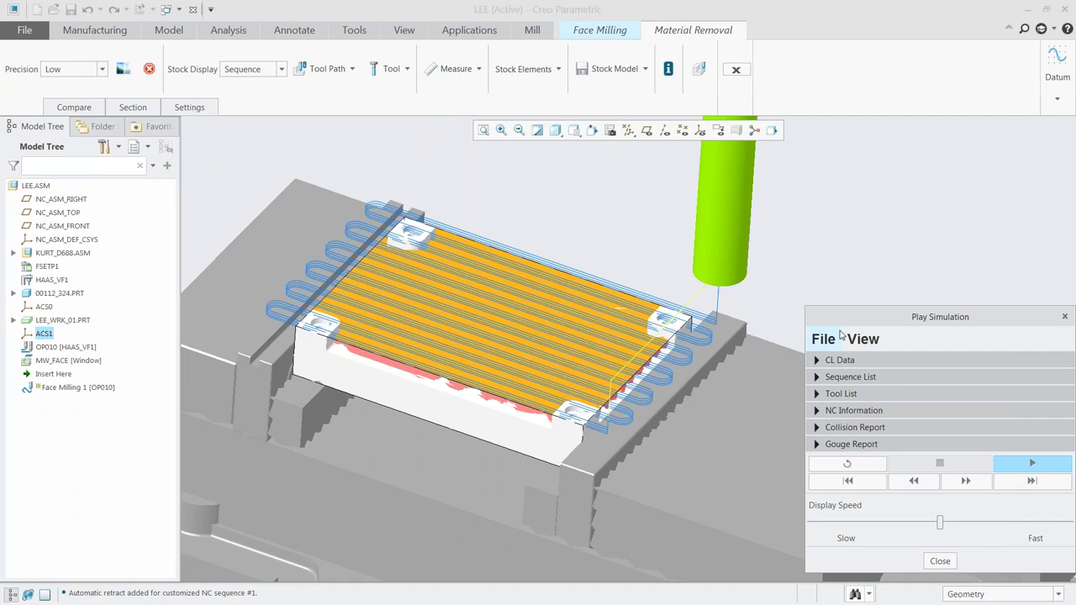
{"action": "left_click", "coordinate": [866, 341]}
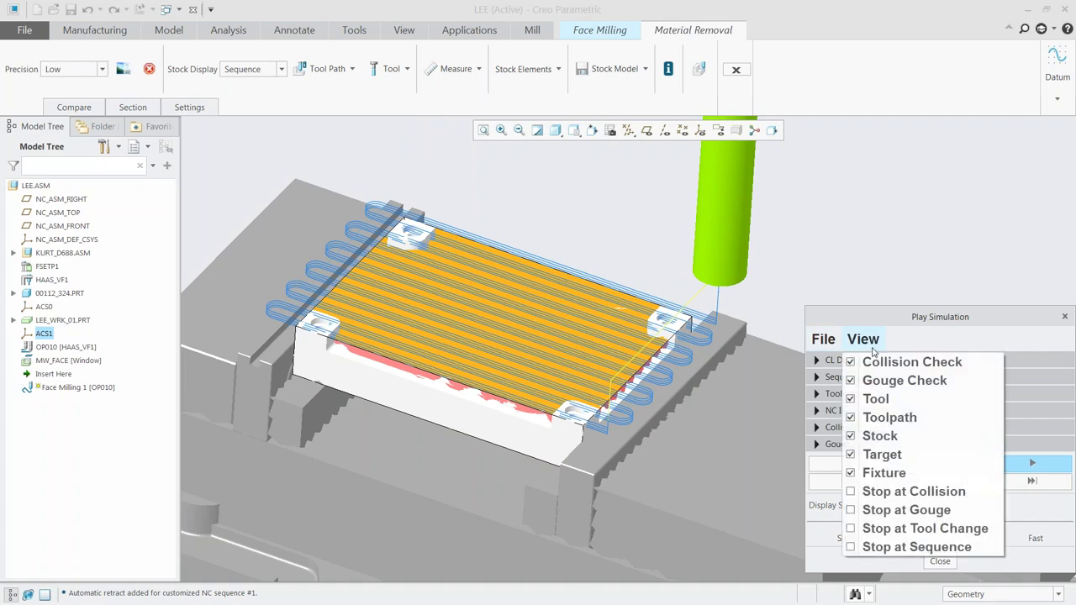
{"action": "left_click", "coordinate": [867, 455]}
Hide the toolpath in the material removal simulation and replay the face milling cut
{"action": "left_click", "coordinate": [857, 341]}
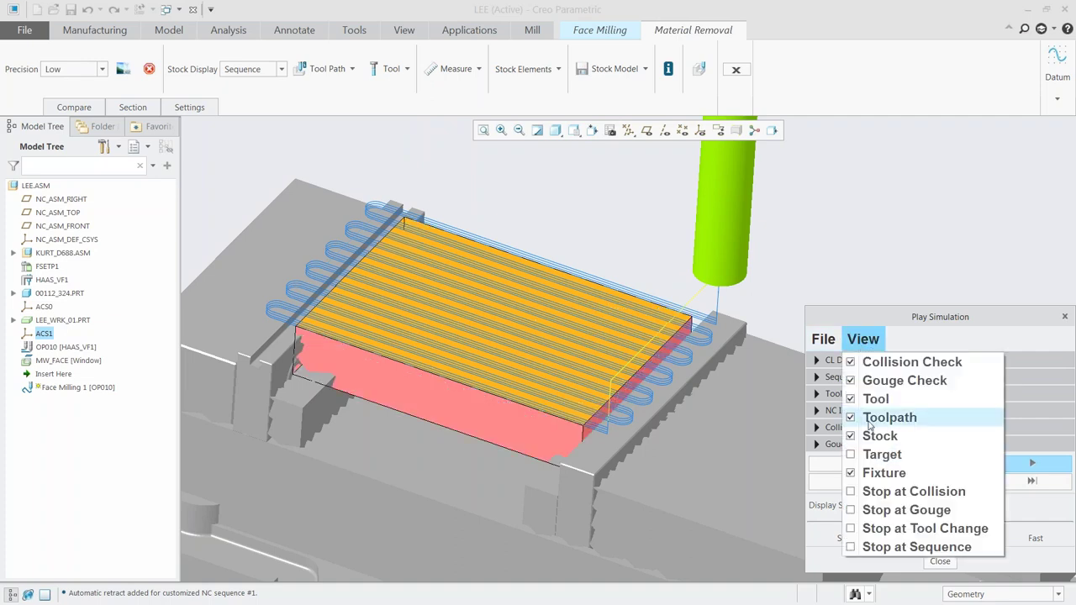
{"action": "left_click", "coordinate": [874, 417]}
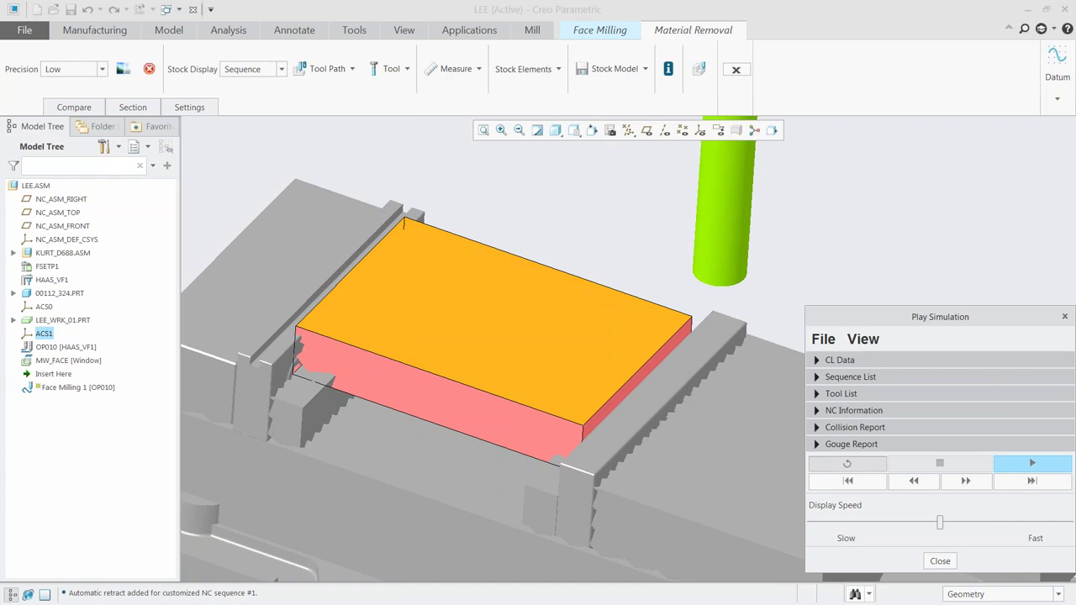
{"action": "left_click", "coordinate": [1012, 468]}
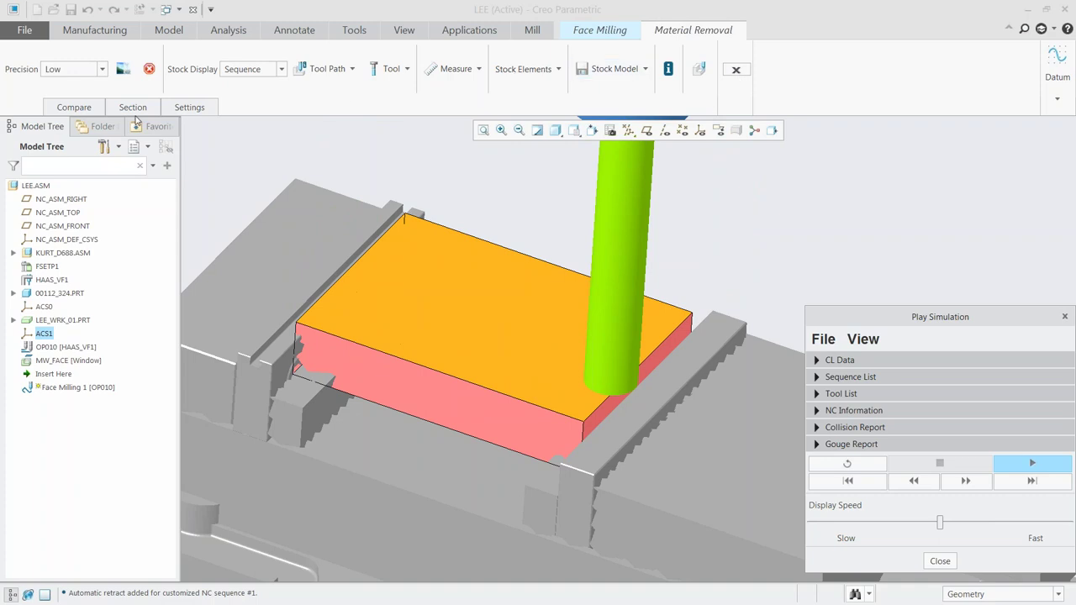
Examine the simulation's Compare and Section options, close material removal, and accept the Face Milling 1 sequence
{"action": "left_click", "coordinate": [74, 107]}
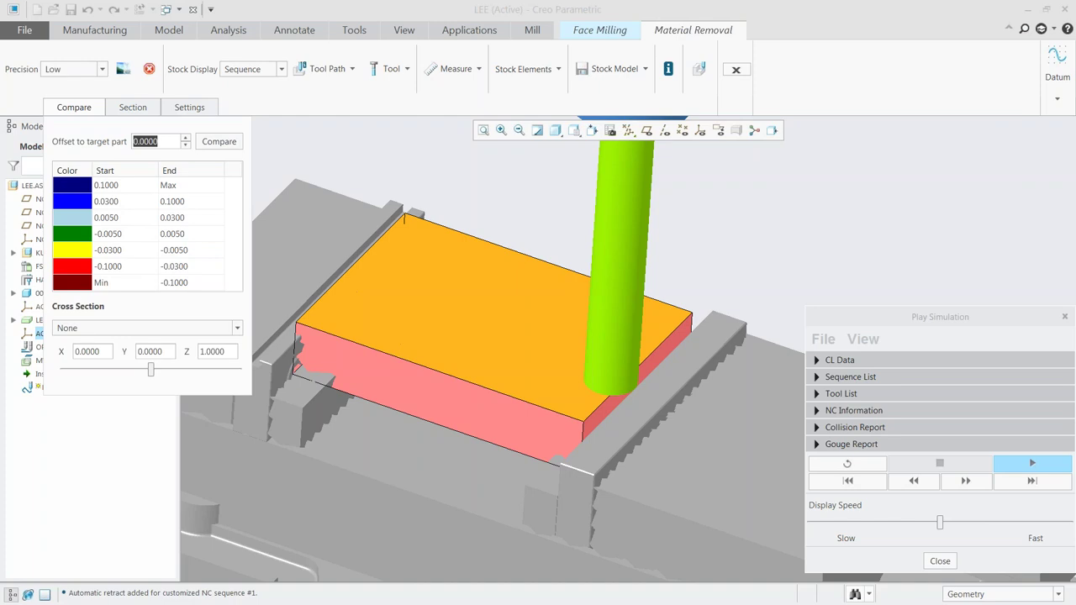
{"action": "left_click", "coordinate": [134, 109]}
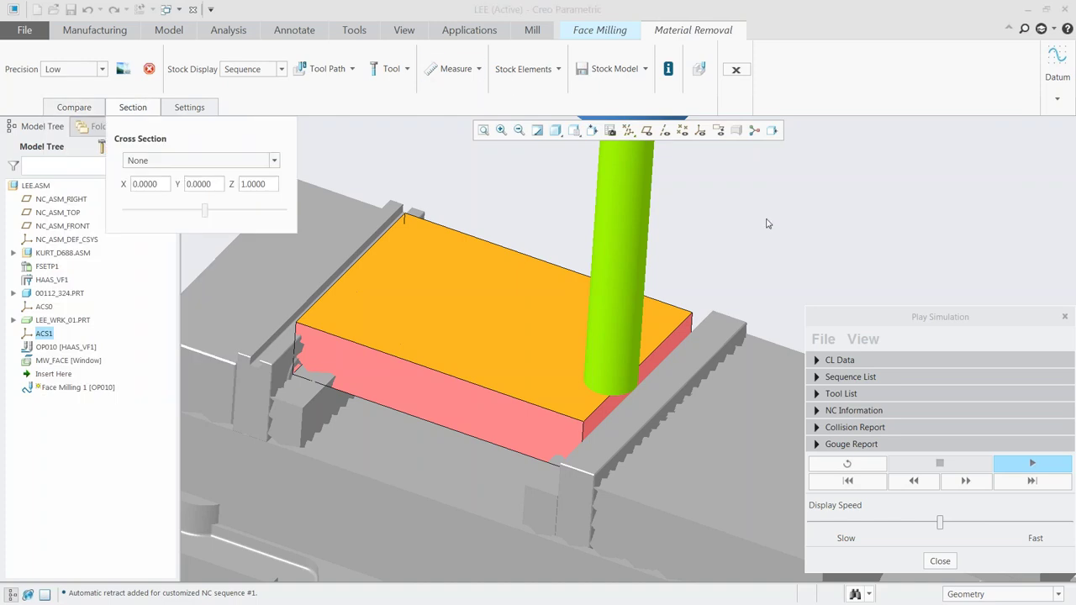
{"action": "left_click", "coordinate": [734, 71]}
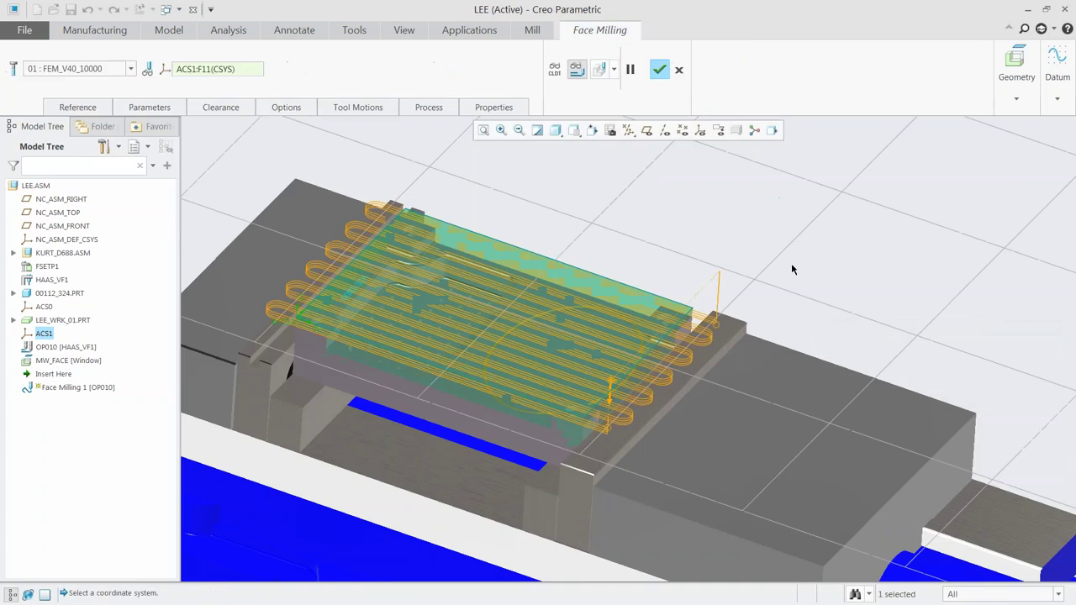
{"action": "left_click", "coordinate": [661, 71]}
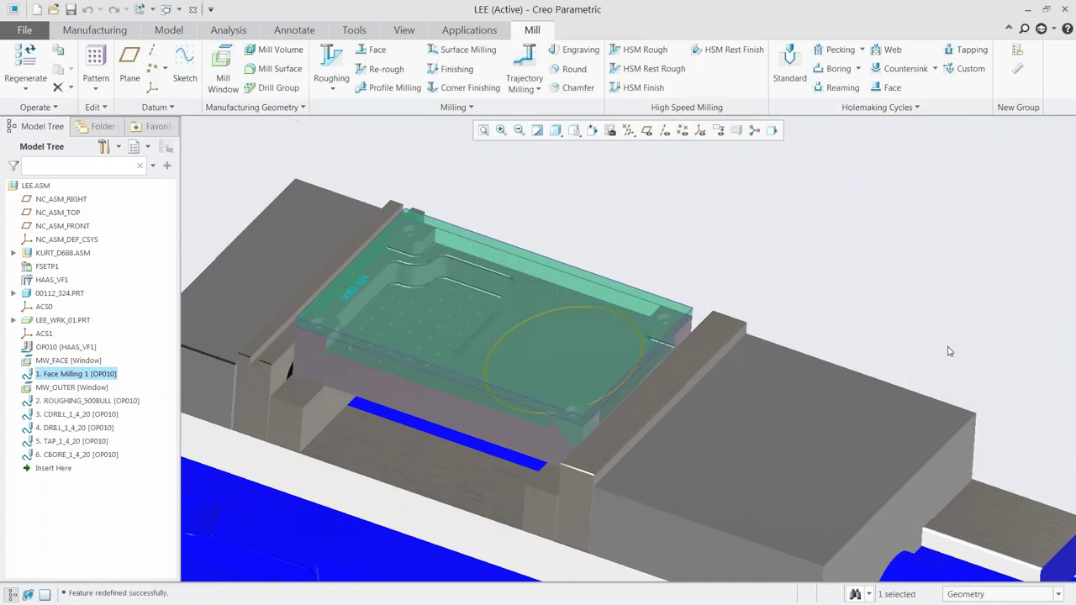
Insert the drilling sequence from the template drill370.xml in the Milling folder
{"action": "mouse_move", "coordinate": [599, 233]}
{"action": "middle_mouse_down"}
{"action": "mouse_move", "coordinate": [619, 256]}
{"action": "mouse_move", "coordinate": [606, 234]}
{"action": "middle_mouse_up"}
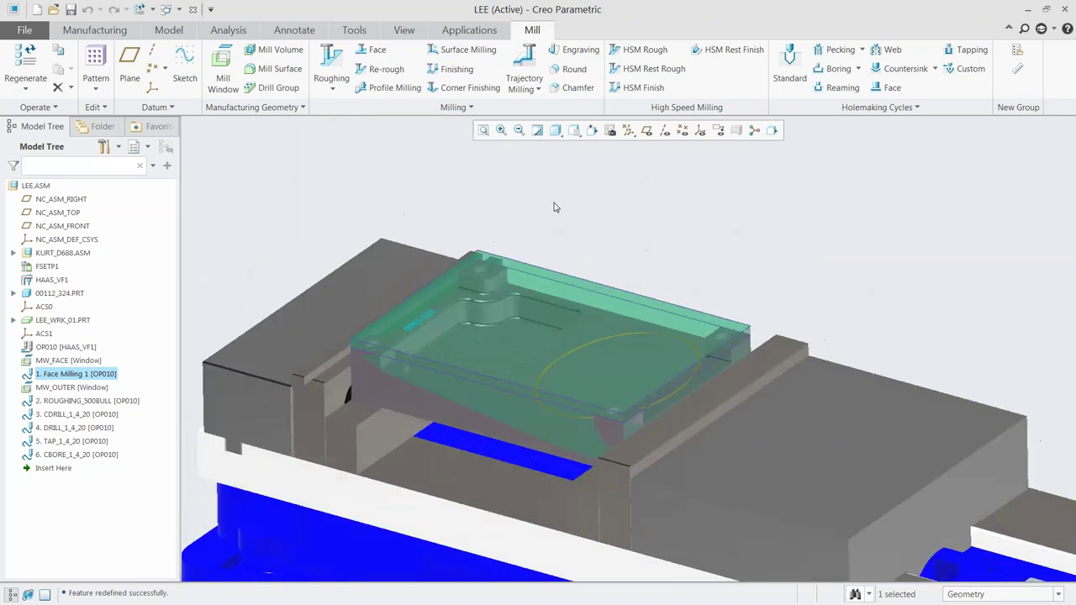
{"action": "left_click", "coordinate": [407, 168]}
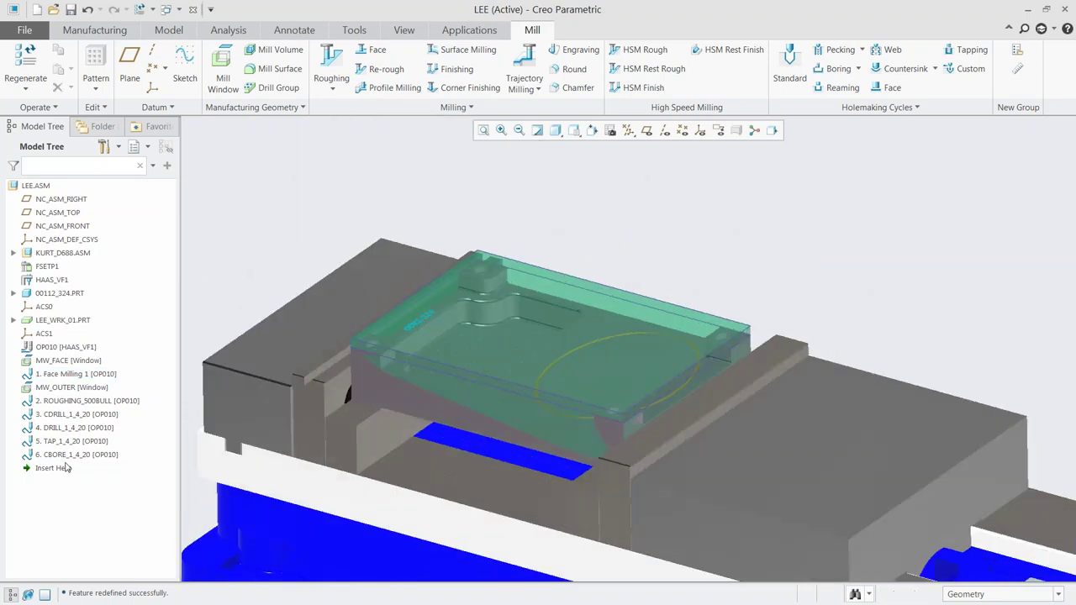
{"action": "left_click", "coordinate": [1013, 60]}
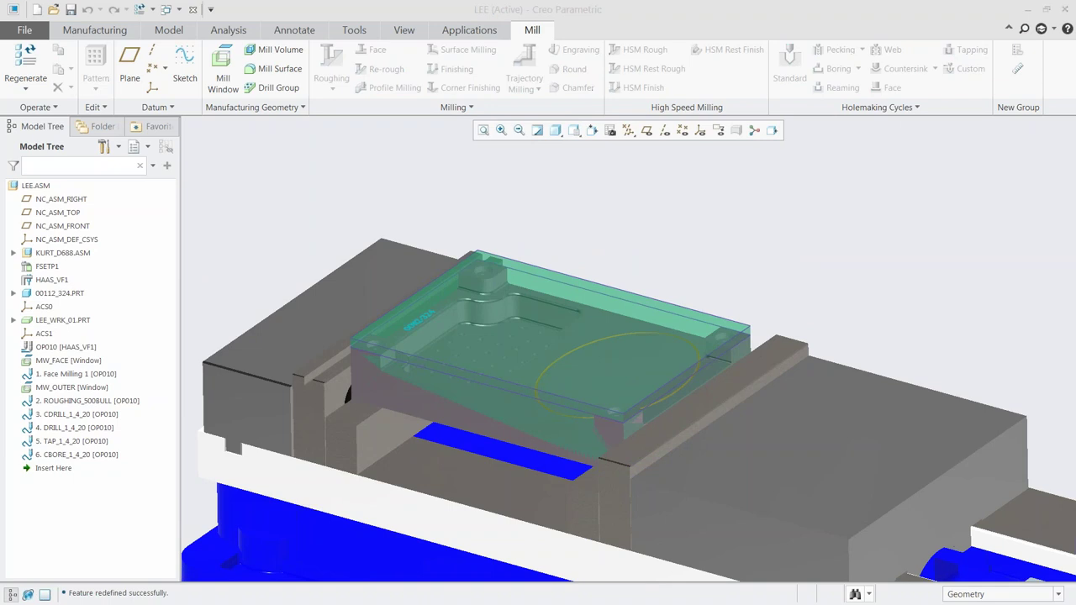
{"action": "double_click", "coordinate": [439, 219]}
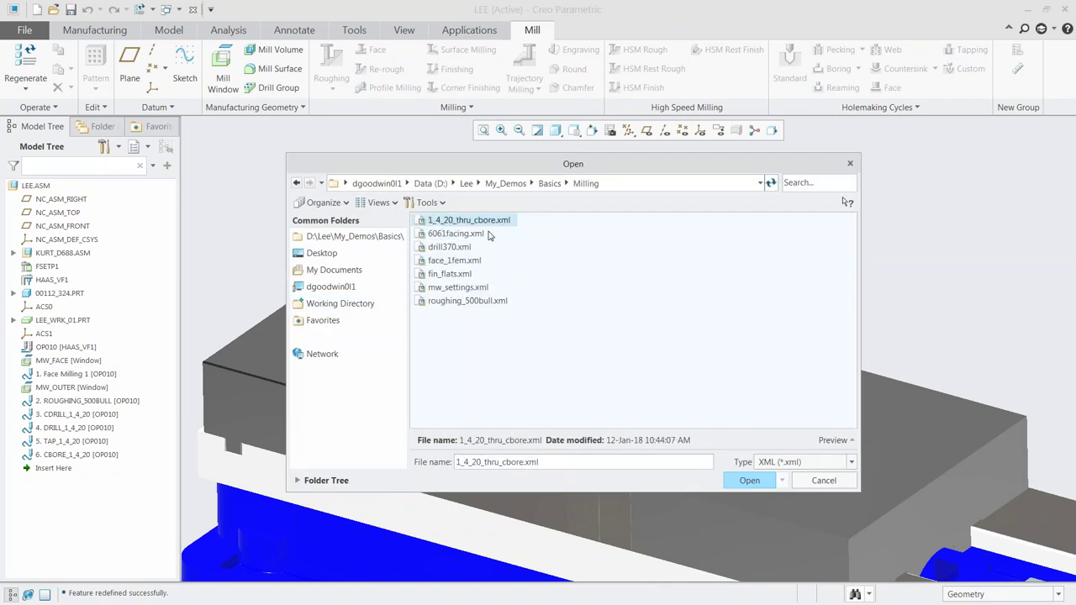
{"action": "double_click", "coordinate": [450, 248]}
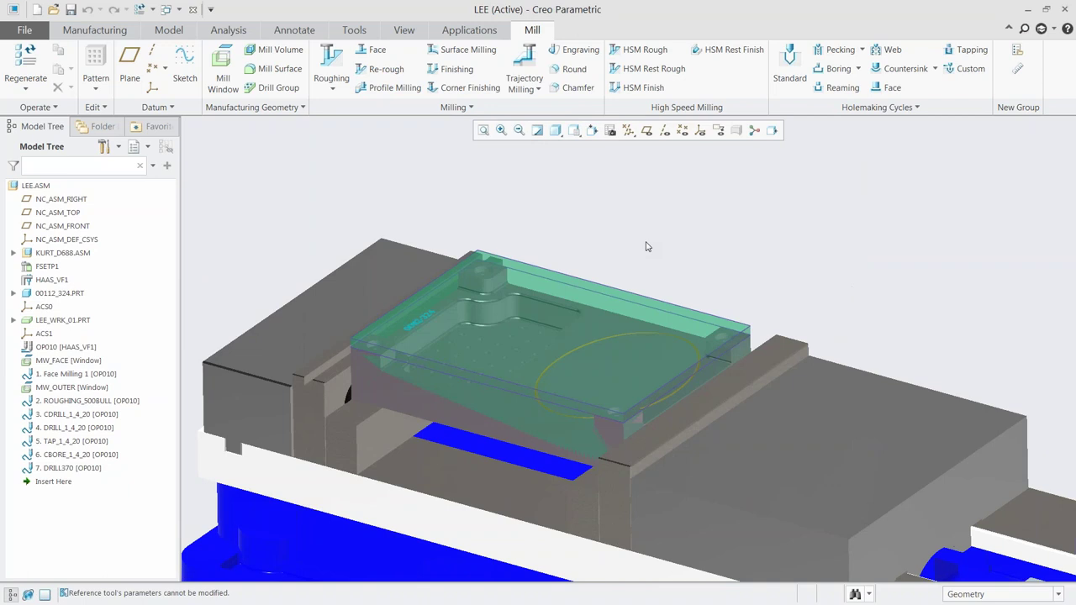
Play part of the DRILL370 tool path to check the drilled hole pattern, and close the player
{"action": "left_click", "coordinate": [67, 467]}
{"action": "left_click", "coordinate": [88, 407]}
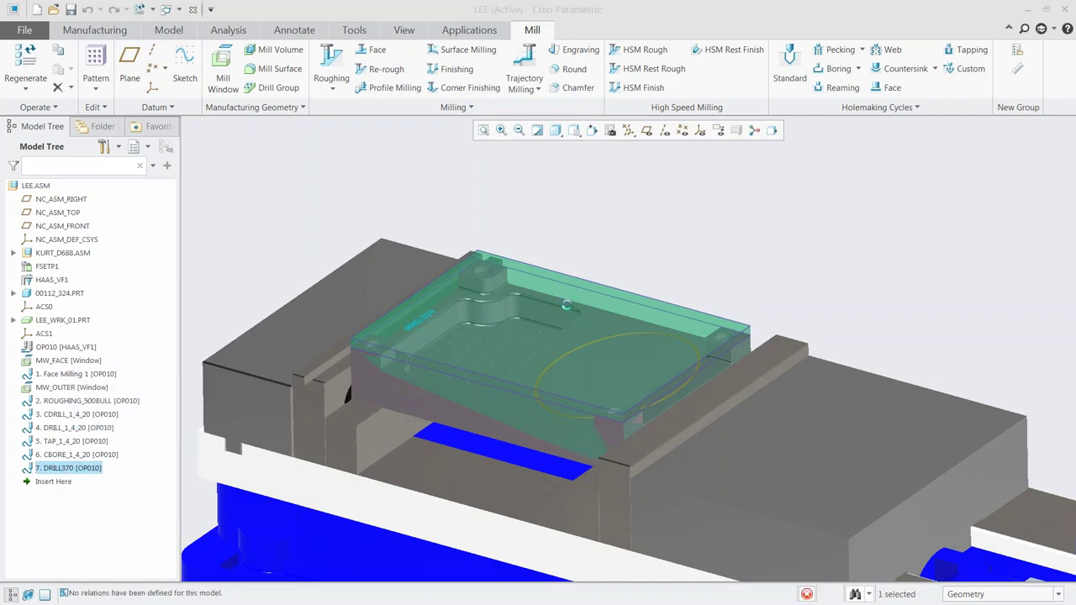
{"action": "left_click", "coordinate": [1032, 471]}
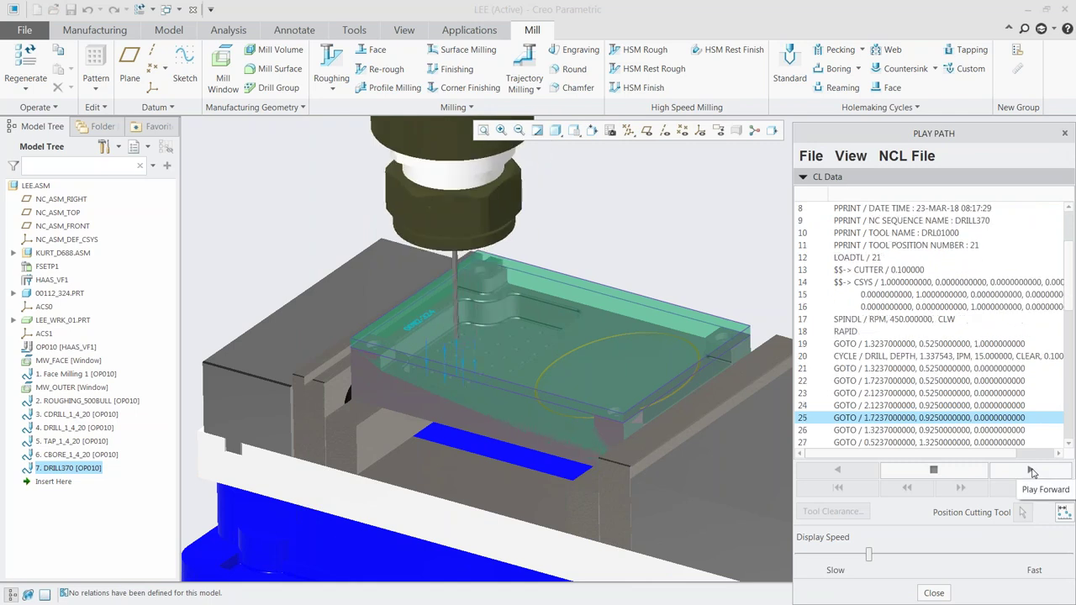
{"action": "left_click", "coordinate": [918, 472]}
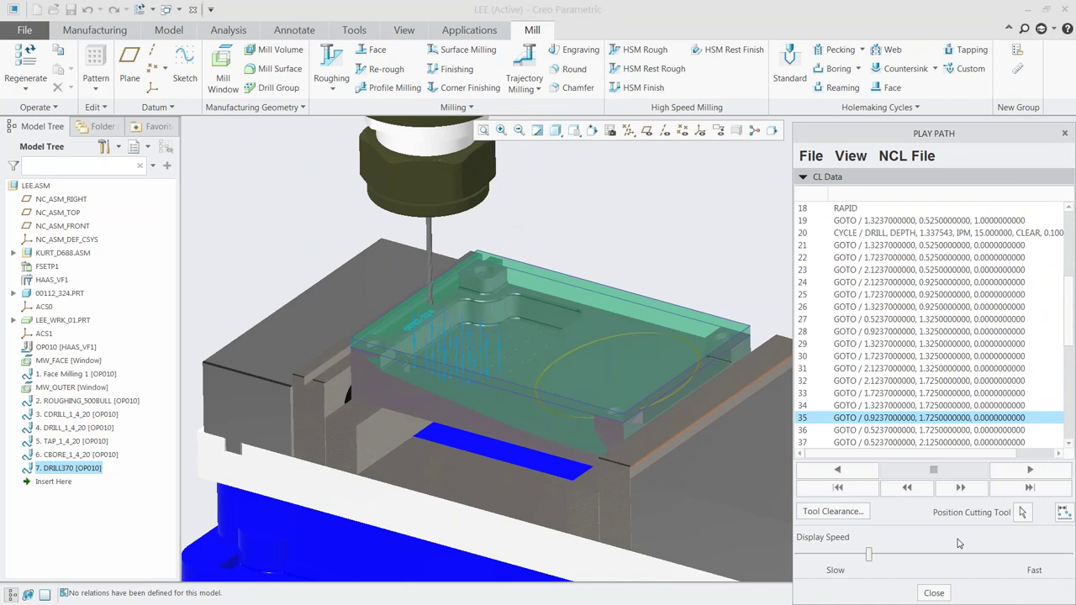
{"action": "left_click", "coordinate": [934, 593]}
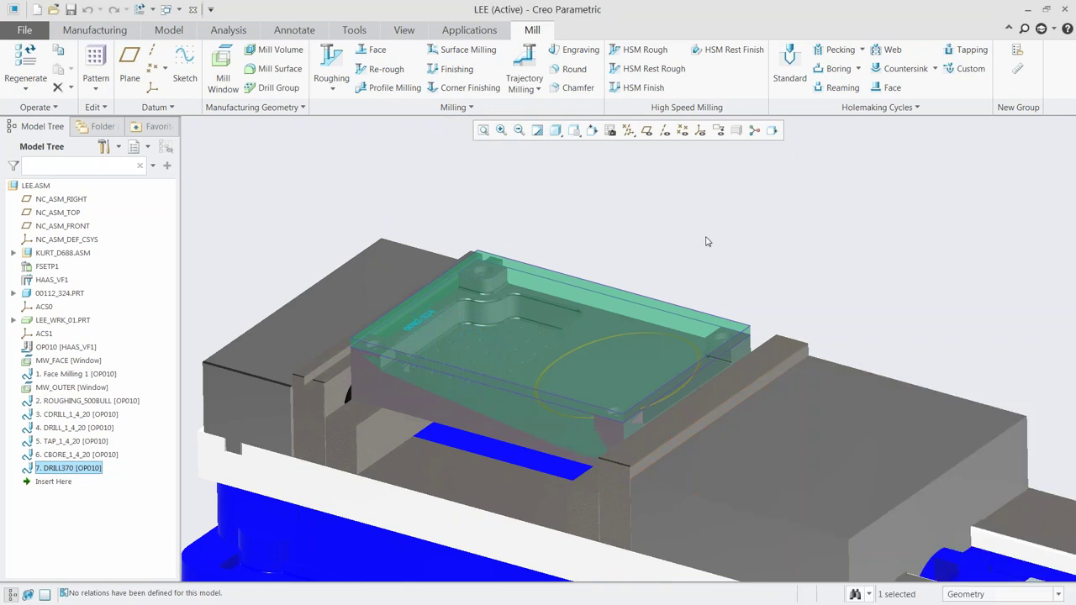
Open the reference part 00112_324.PRT from the manufacturing assembly in its own window
{"action": "scroll", "coordinate": [712, 284], "scroll_direction": "up", "scroll_amount": 1}
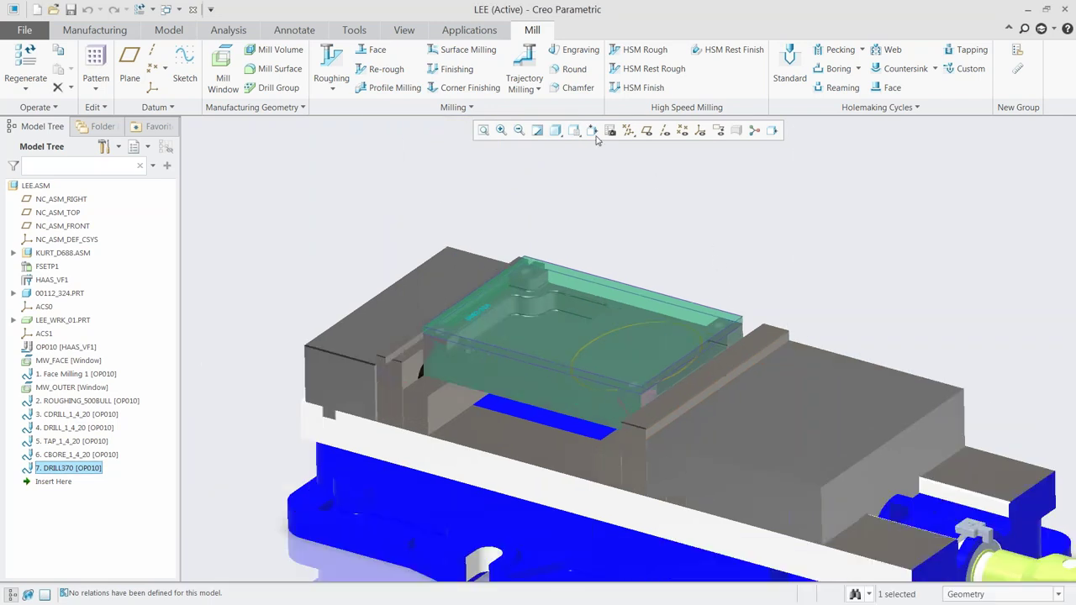
{"action": "left_click", "coordinate": [47, 348]}
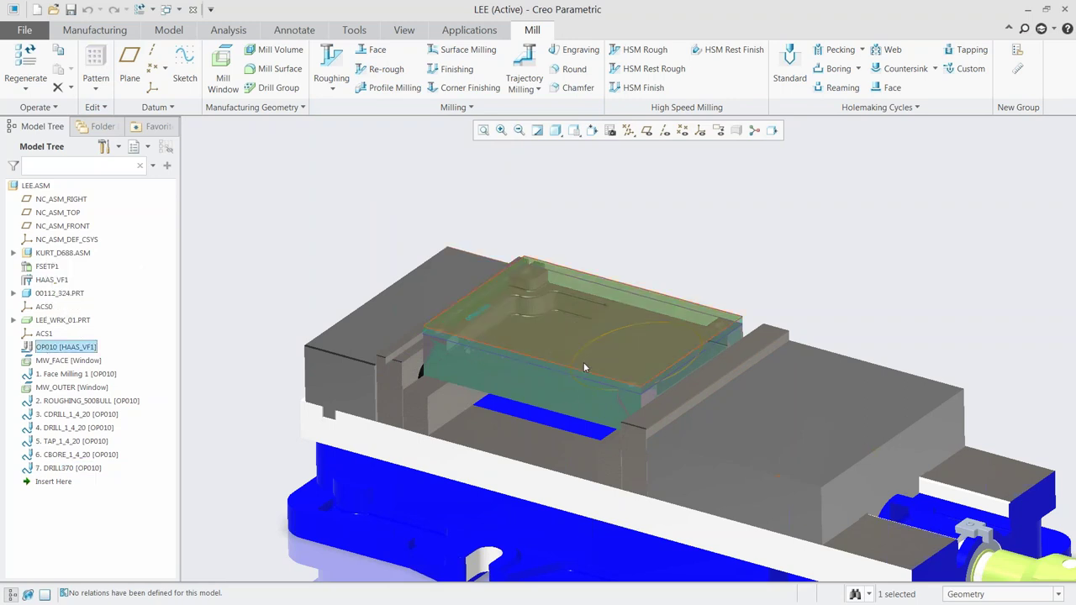
{"action": "left_click", "coordinate": [244, 238]}
{"action": "mouse_move", "coordinate": [624, 356]}
{"action": "middle_mouse_down"}
{"action": "mouse_move", "coordinate": [653, 329]}
{"action": "mouse_move", "coordinate": [477, 268]}
{"action": "mouse_move", "coordinate": [484, 247]}
{"action": "middle_mouse_up"}
{"action": "scroll", "coordinate": [478, 268], "scroll_direction": "down", "scroll_amount": 3}
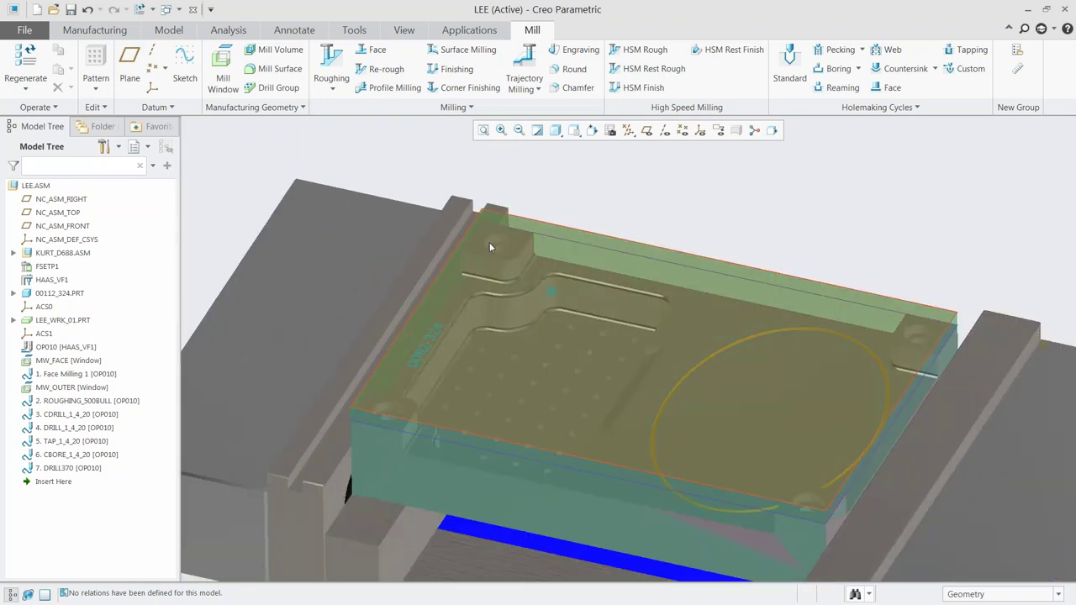
{"action": "scroll", "coordinate": [500, 266], "scroll_direction": "up", "scroll_amount": 2}
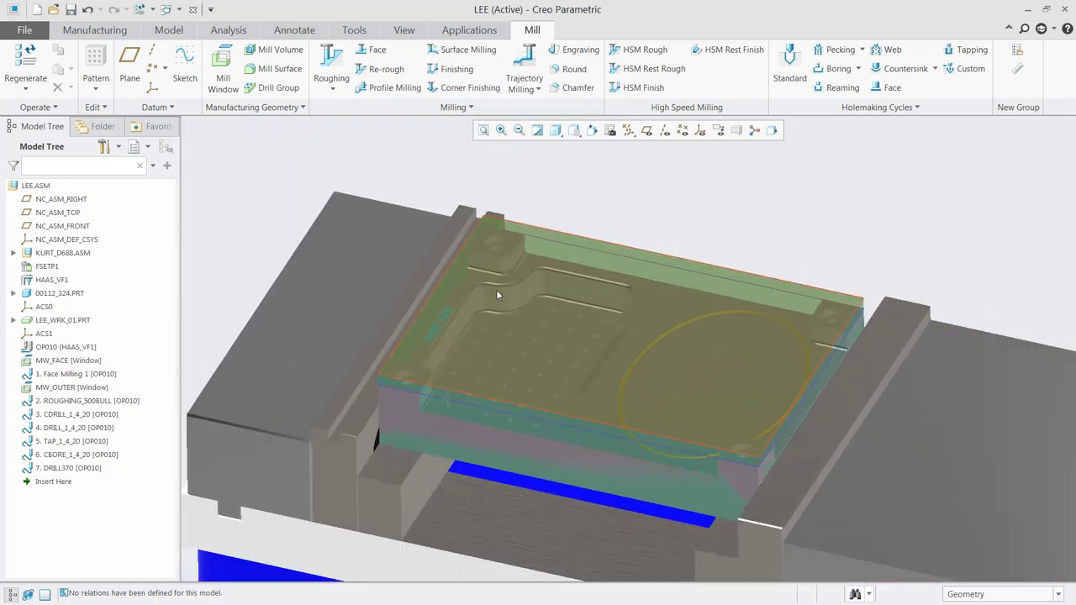
{"action": "left_click", "coordinate": [49, 294]}
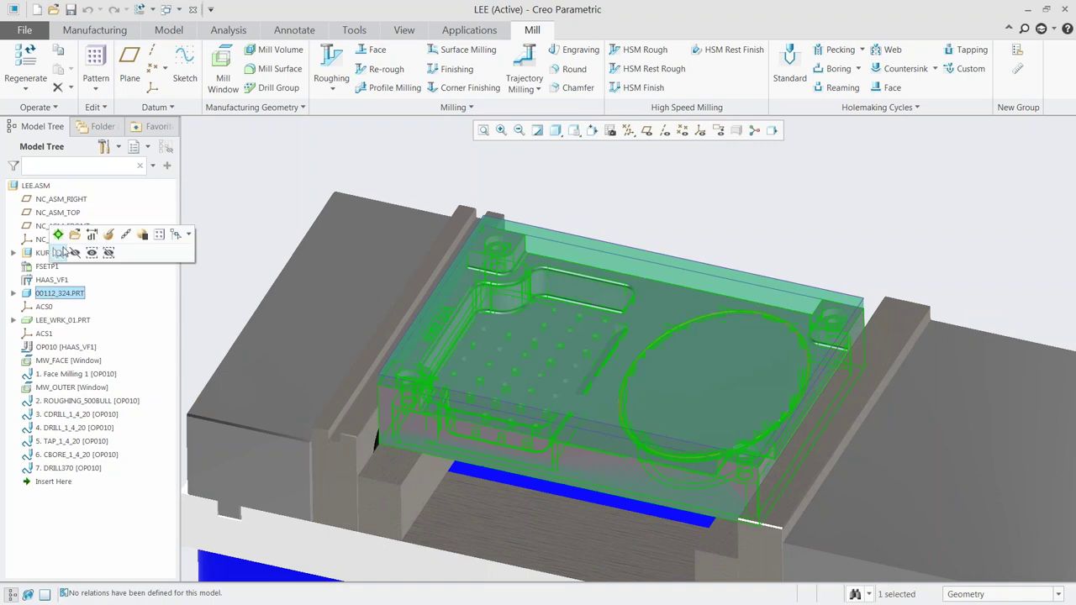
{"action": "left_click", "coordinate": [75, 235]}
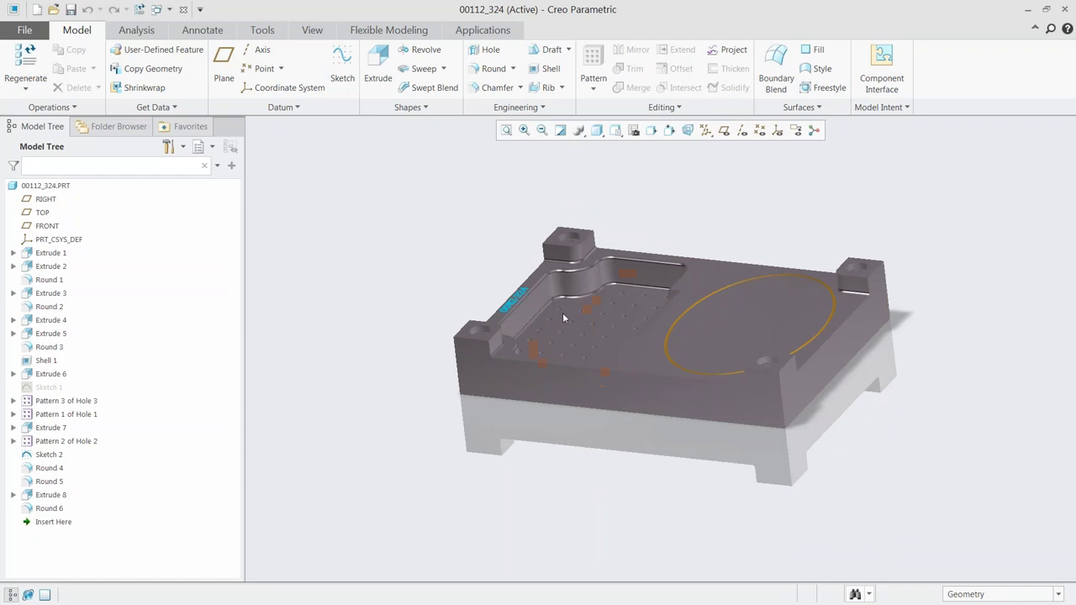
Redefine Pattern 3 of Hole 3 to exclude eight interior hole locations from the fill pattern
{"action": "scroll", "coordinate": [555, 304], "scroll_direction": "down", "scroll_amount": 3}
{"action": "middle_click_drag", "start_coordinate": [579, 324], "coordinate": [441, 261]}
{"action": "scroll", "coordinate": [441, 261], "scroll_direction": "up", "scroll_amount": 3}
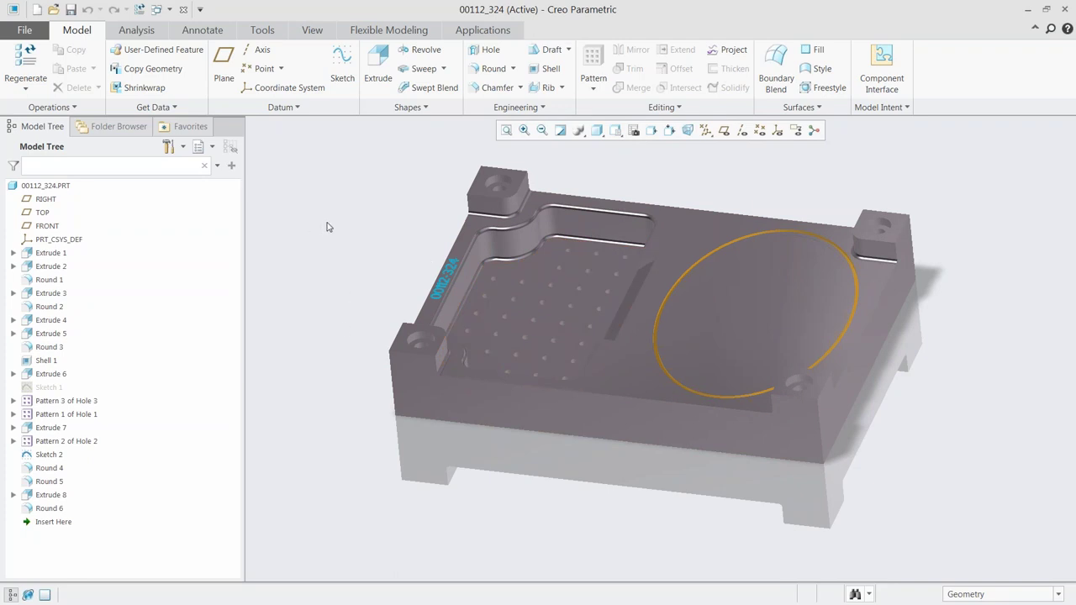
{"action": "left_click", "coordinate": [49, 401]}
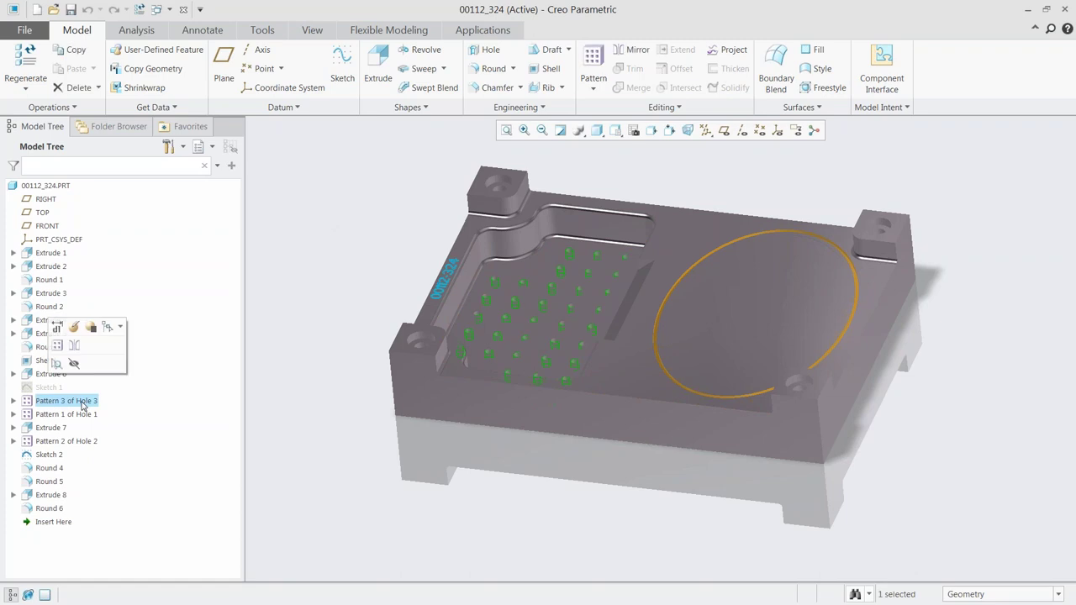
{"action": "left_click", "coordinate": [74, 328]}
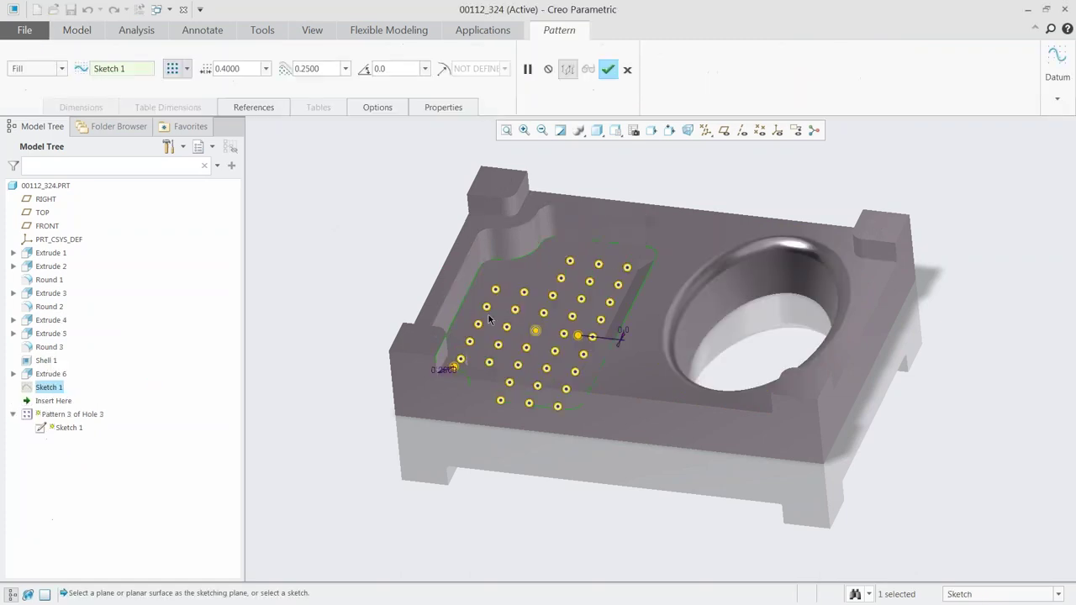
{"action": "scroll", "coordinate": [571, 267], "scroll_direction": "up", "scroll_amount": 5}
{"action": "left_click", "coordinate": [568, 267]}
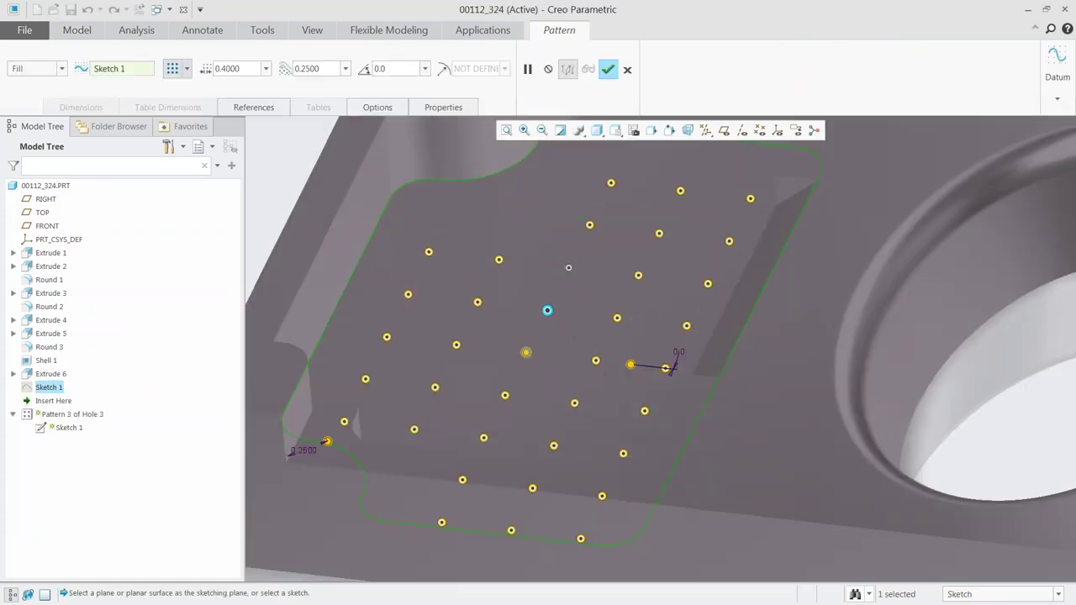
{"action": "left_click", "coordinate": [553, 447]}
{"action": "left_click", "coordinate": [575, 404]}
{"action": "left_click", "coordinate": [618, 317]}
{"action": "left_click", "coordinate": [607, 69]}
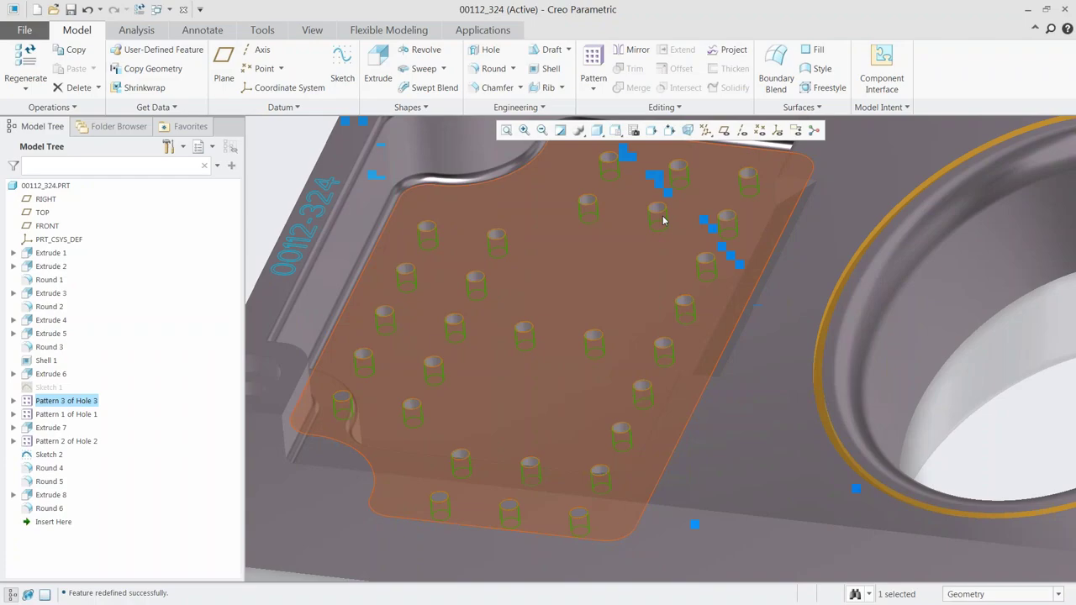
Set dimension d31 of Extrude 3, the offset of the pocket's edge facing the large round opening, to 0.4805
{"action": "key", "text": "ctrl+d"}
{"action": "mouse_move", "coordinate": [551, 297]}
{"action": "middle_mouse_down"}
{"action": "mouse_move", "coordinate": [555, 360]}
{"action": "mouse_move", "coordinate": [558, 281]}
{"action": "middle_mouse_up"}
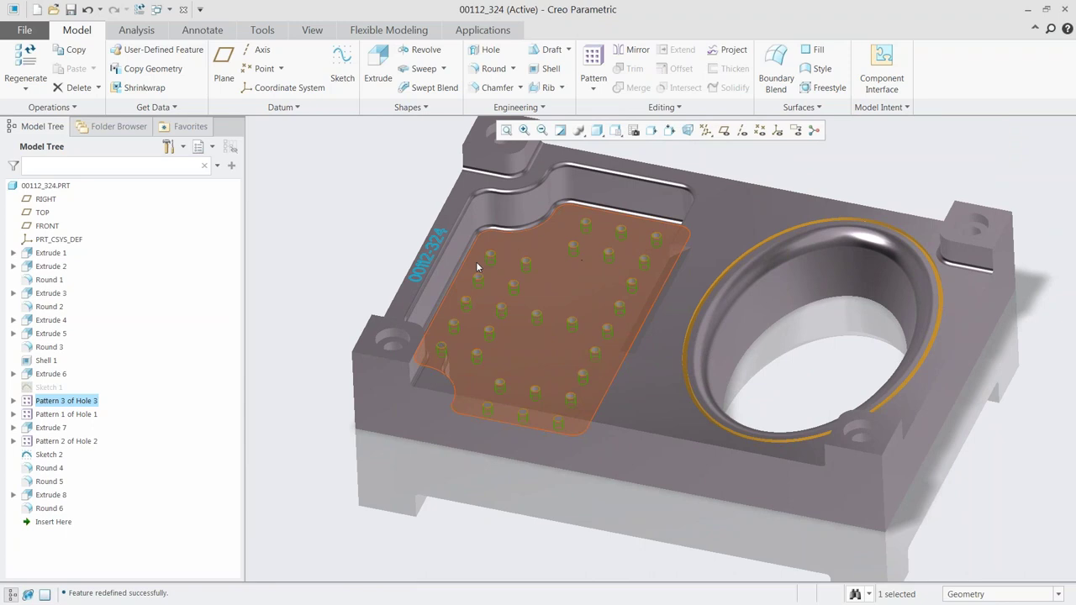
{"action": "left_click", "coordinate": [460, 241]}
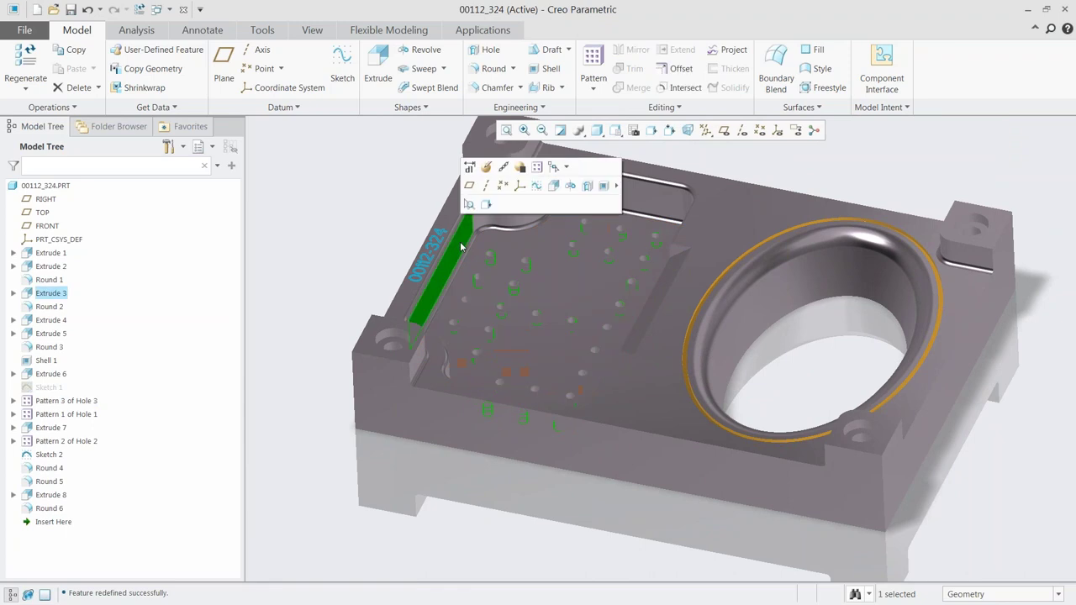
{"action": "left_click", "coordinate": [470, 167]}
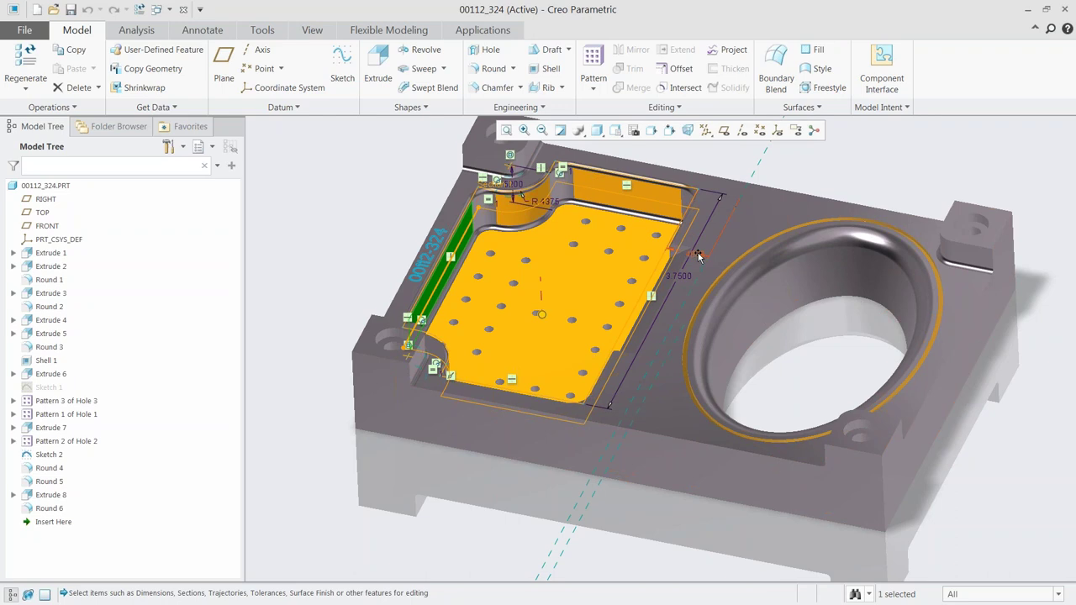
{"action": "double_click", "coordinate": [697, 254]}
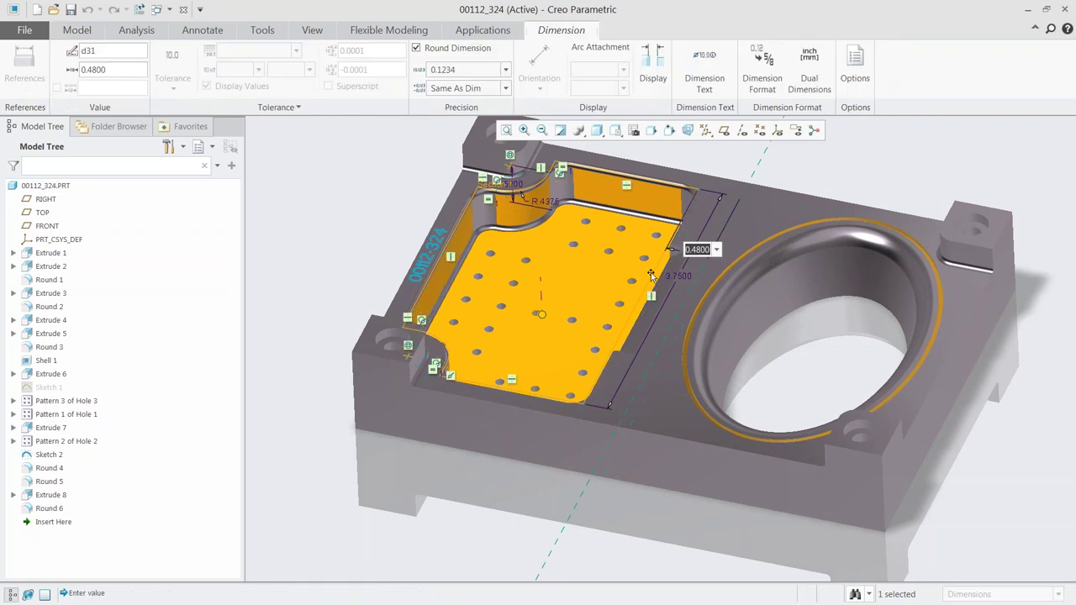
{"action": "key", "text": "BackSpace"}
{"action": "type", "text": ".4805"}
{"action": "key", "text": "Return"}
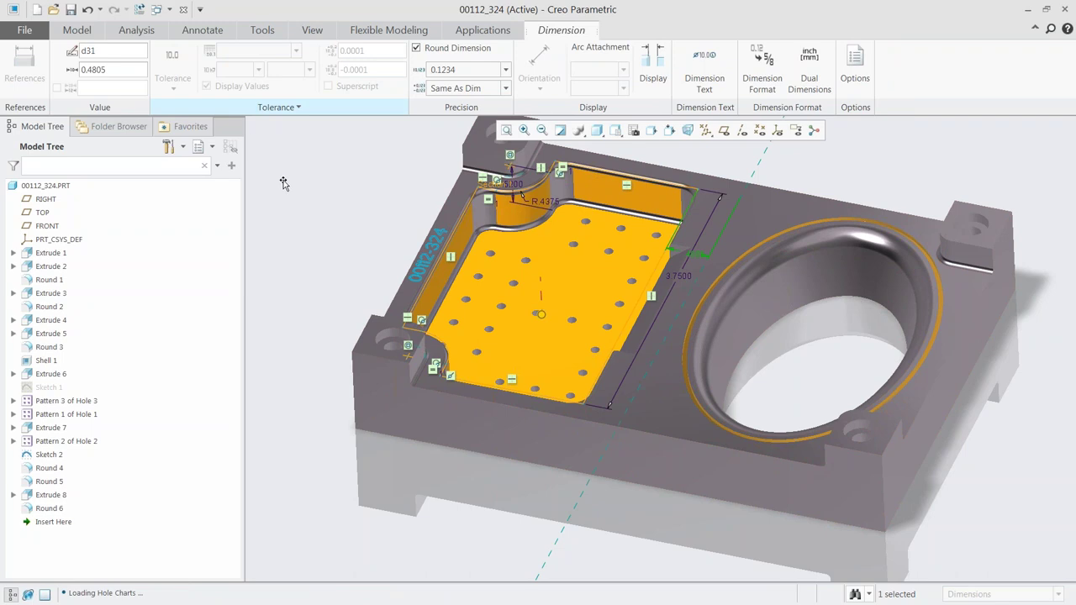
Regenerate the modified part 00112_324 and switch to the LEE.ASM manufacturing assembly window
{"action": "left_click", "coordinate": [140, 11]}
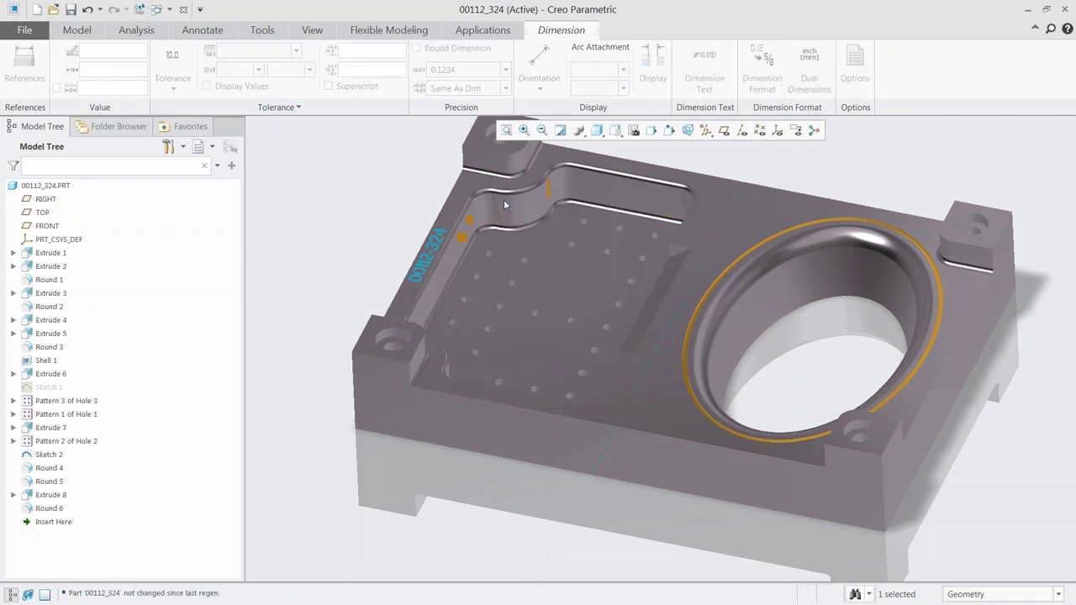
{"action": "left_click", "coordinate": [155, 10]}
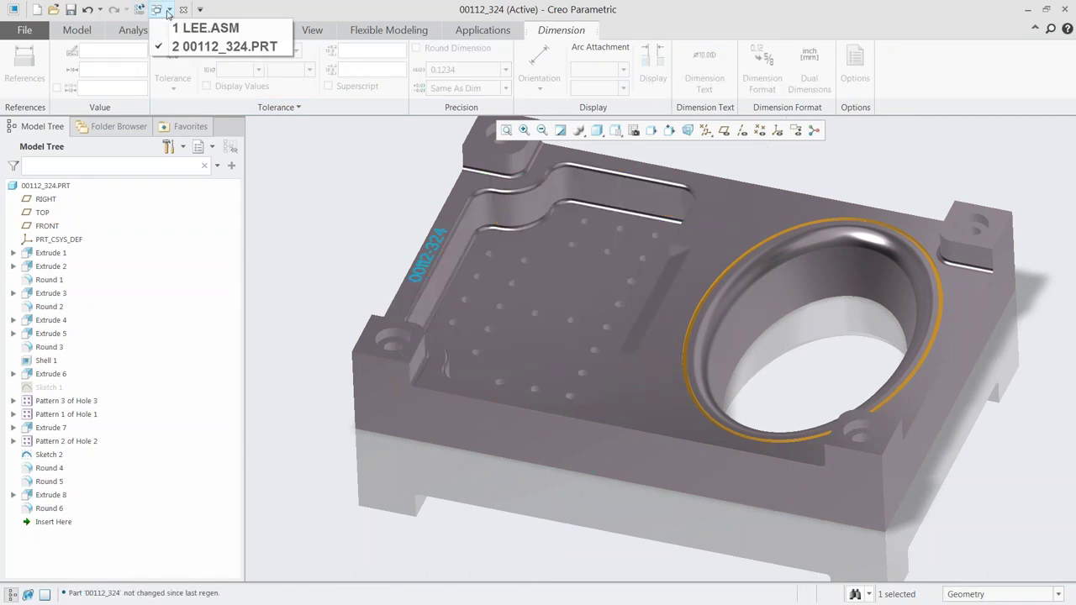
{"action": "left_click", "coordinate": [206, 29]}
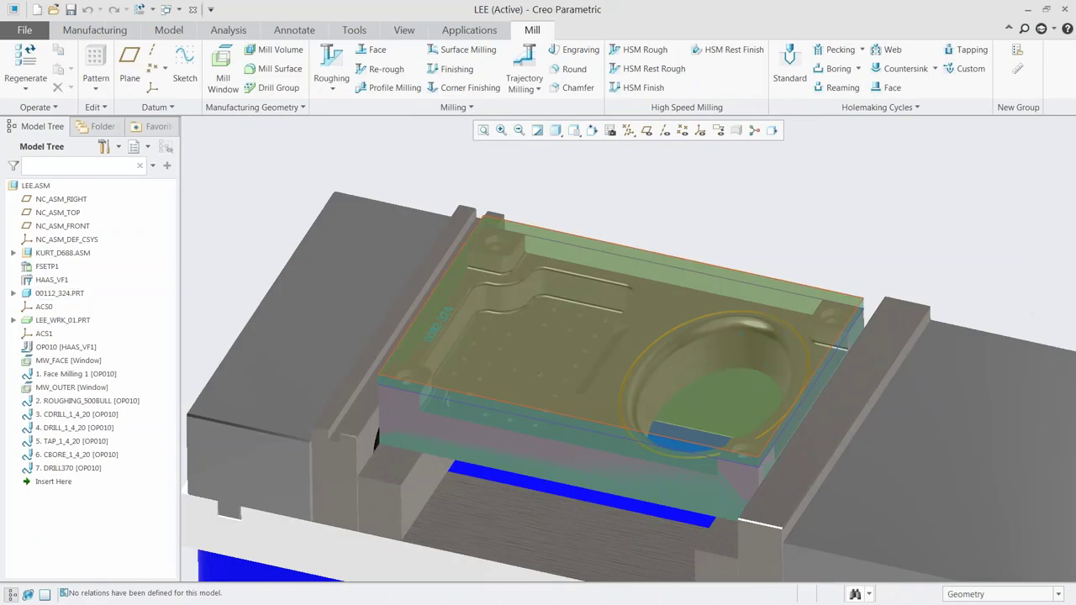
Regenerate the manufacturing assembly in its default orientation, using the Normal regeneration type
{"action": "scroll", "coordinate": [485, 380], "scroll_direction": "up", "scroll_amount": 8}
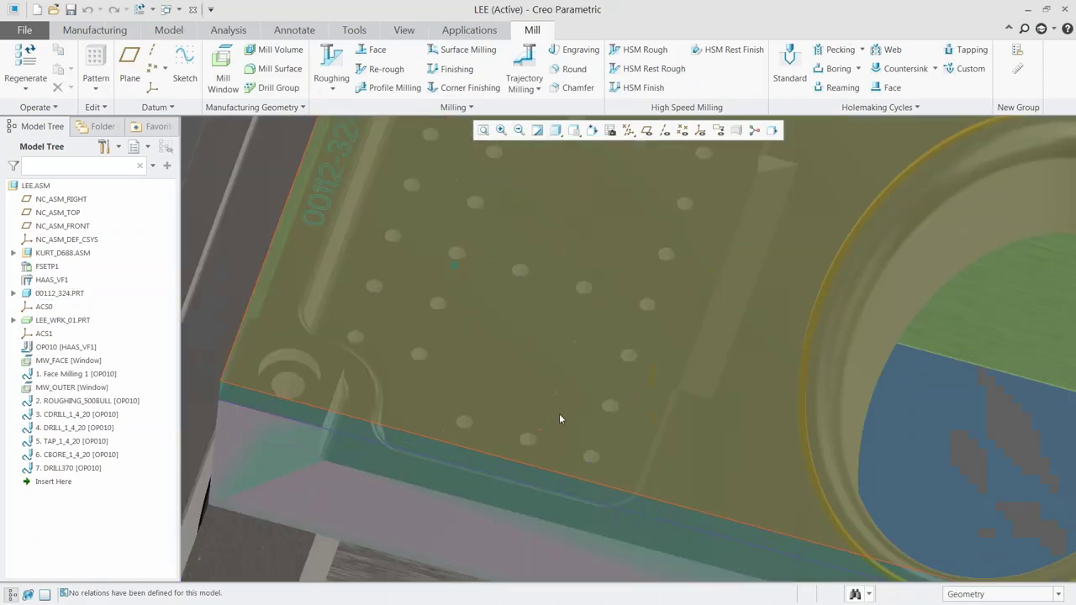
{"action": "scroll", "coordinate": [516, 290], "scroll_direction": "down", "scroll_amount": 5}
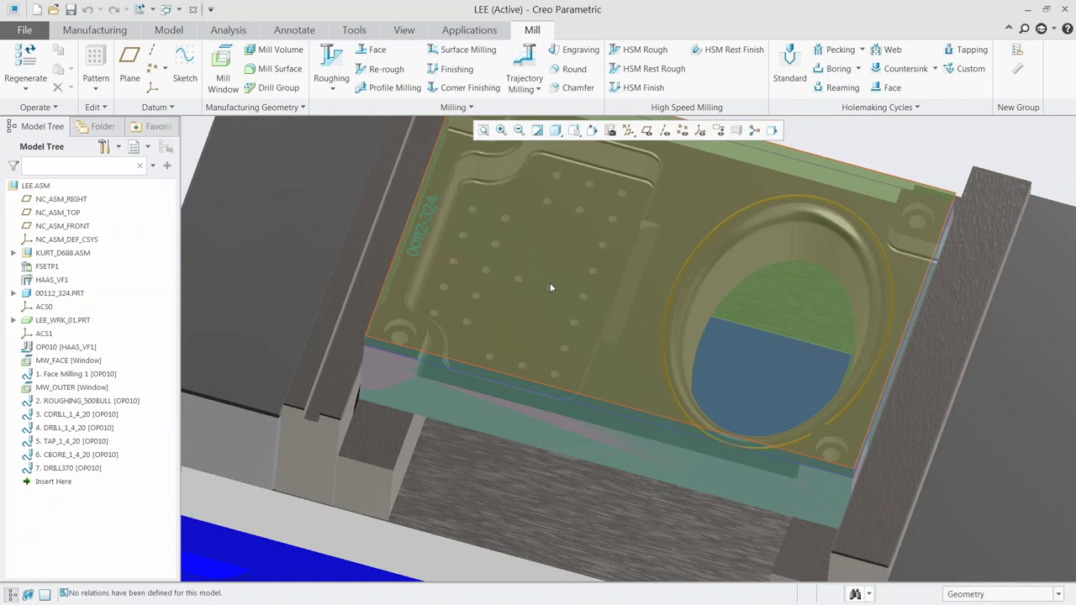
{"action": "key", "text": "ctrl+d"}
{"action": "key", "text": "ctrl+g"}
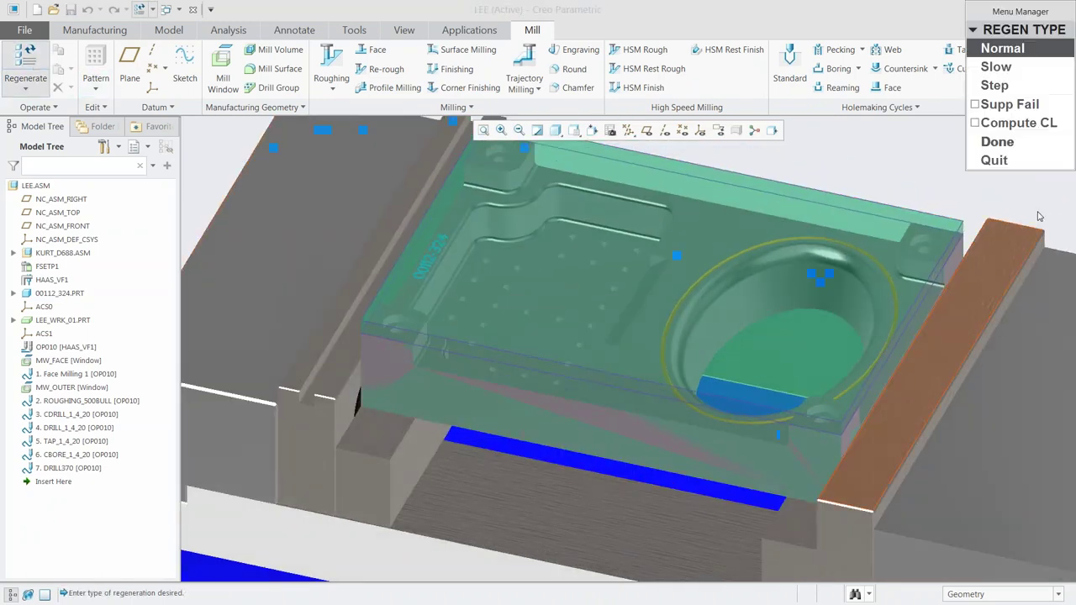
{"action": "left_click", "coordinate": [998, 142]}
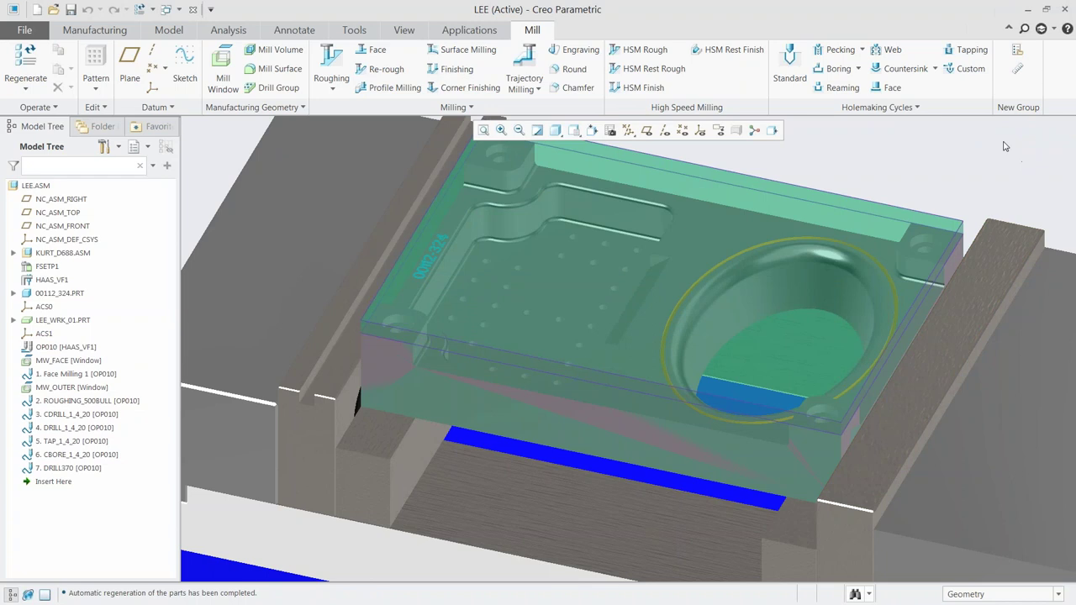
Play the complete DRILL370 tool path to check it against the modified hole pattern, and close the player
{"action": "left_click", "coordinate": [61, 468]}
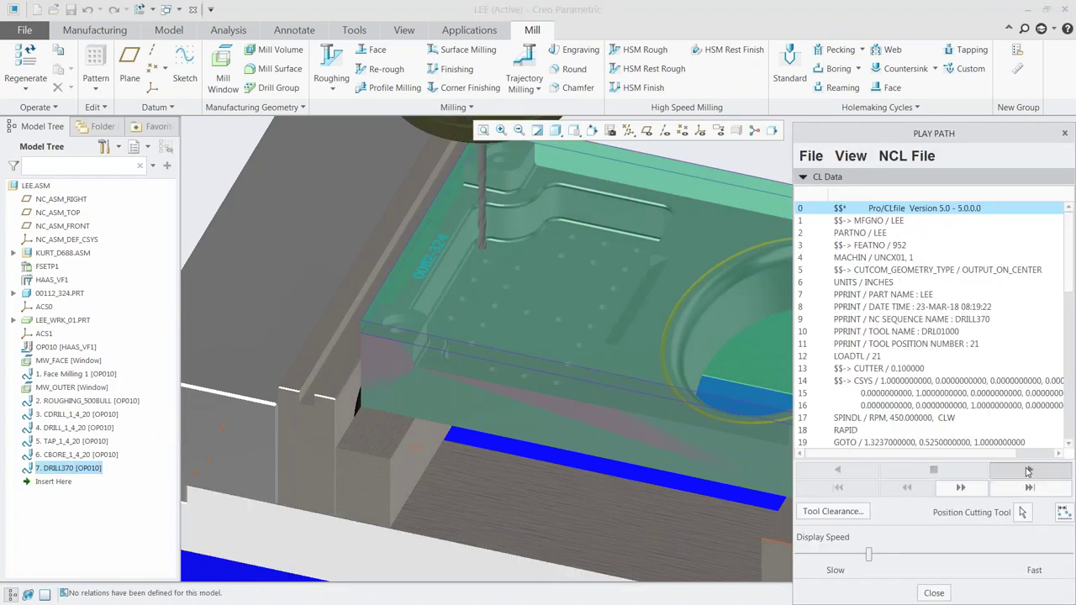
{"action": "left_click", "coordinate": [1027, 471]}
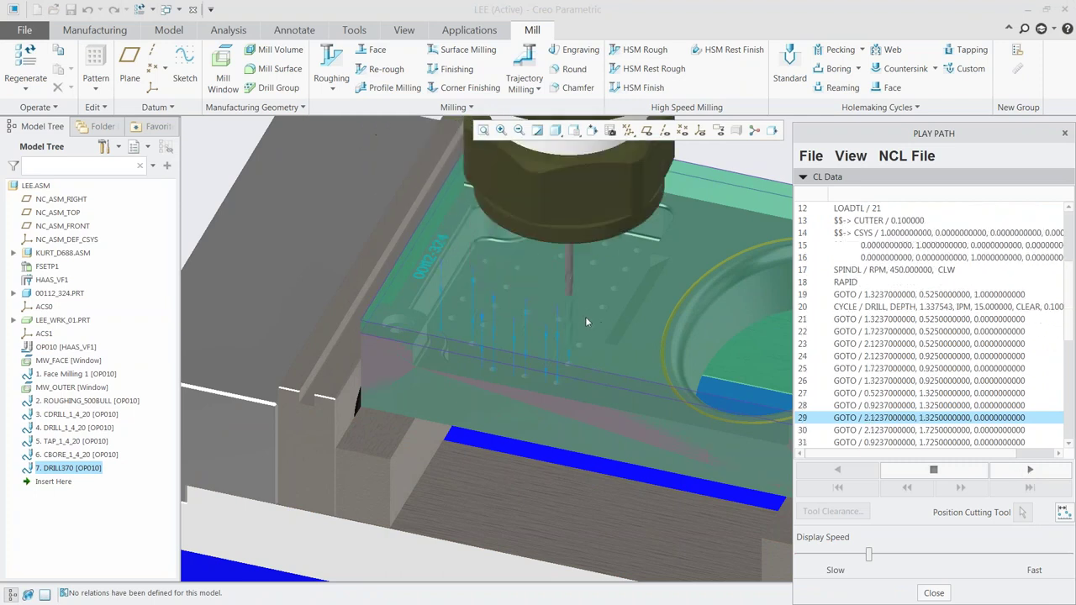
{"action": "mouse_move", "coordinate": [511, 341]}
{"action": "middle_mouse_down"}
{"action": "mouse_move", "coordinate": [485, 341]}
{"action": "mouse_move", "coordinate": [510, 345]}
{"action": "middle_mouse_up"}
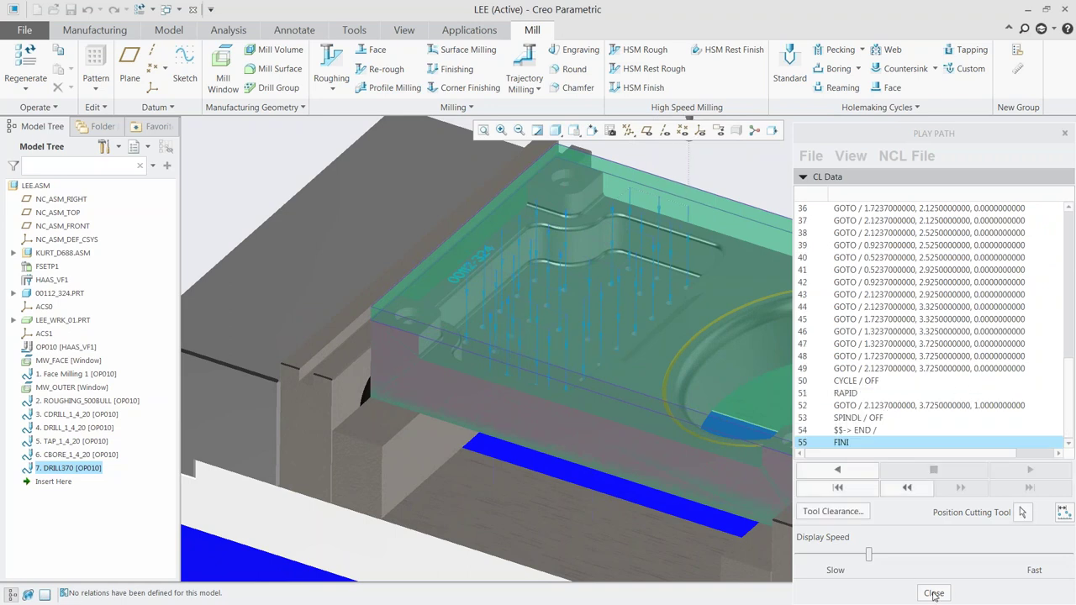
{"action": "left_click", "coordinate": [933, 593]}
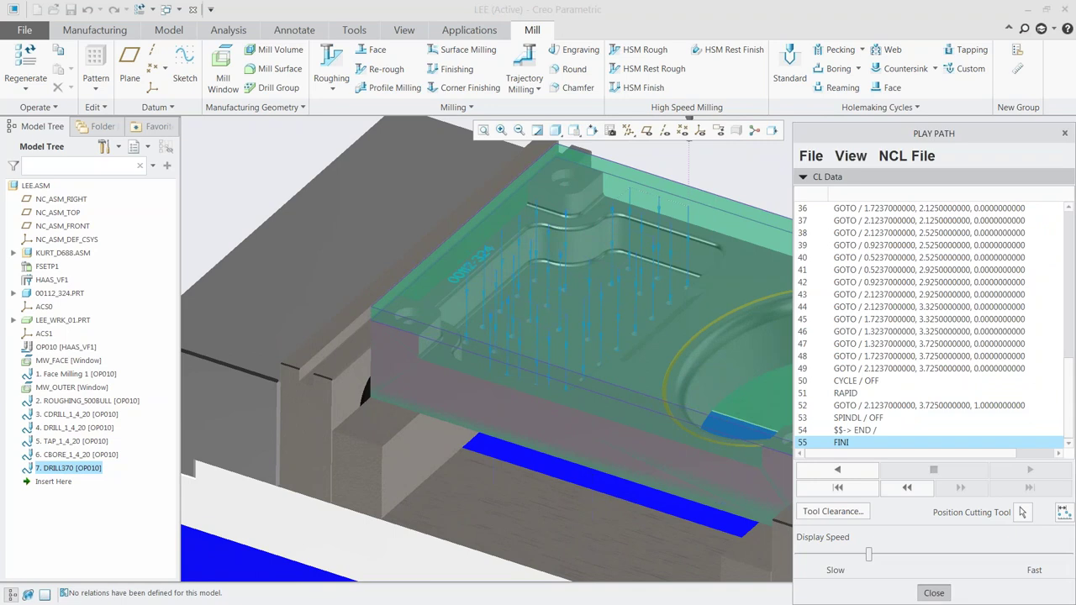
Start an Engraving sequence with tool 12: BEM_V40_1250 and select the part number text of Sketch 2 as the geometry to machine
{"action": "left_click", "coordinate": [586, 52]}
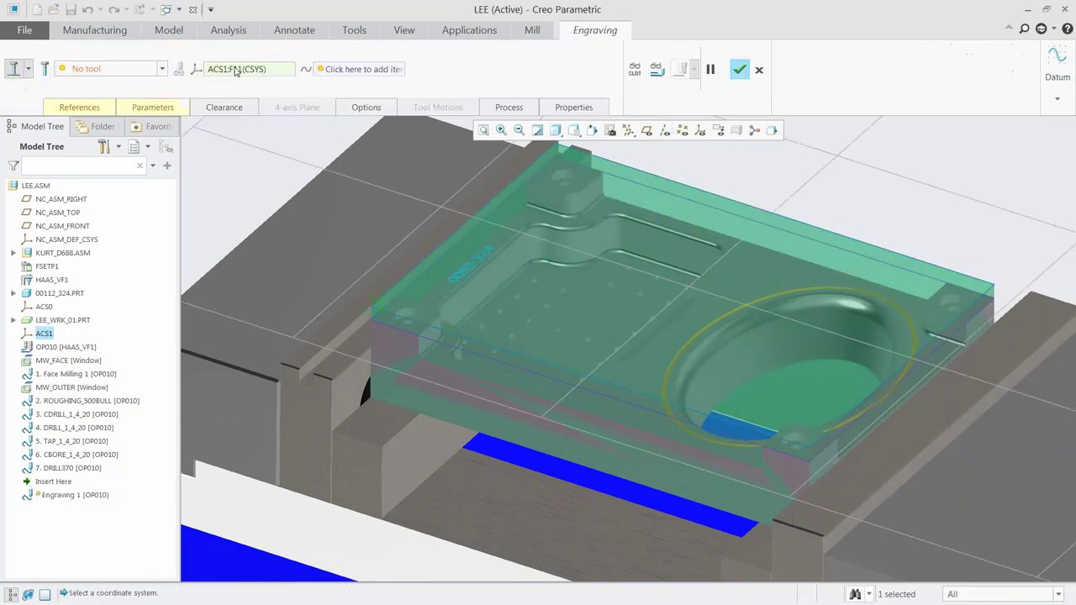
{"action": "left_click", "coordinate": [85, 69]}
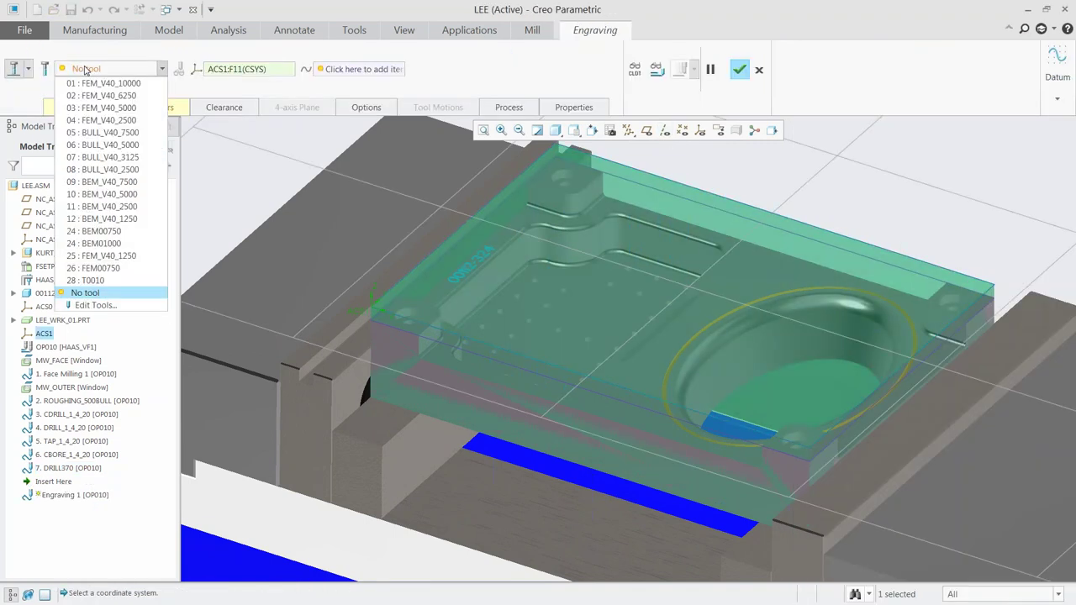
{"action": "left_click", "coordinate": [102, 220]}
{"action": "left_click", "coordinate": [90, 109]}
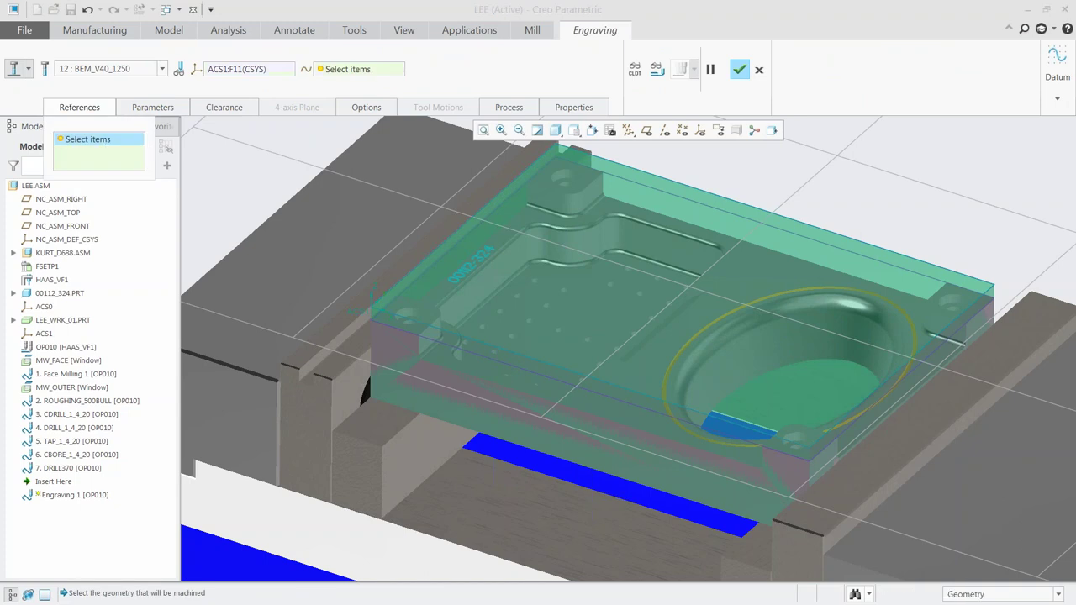
{"action": "scroll", "coordinate": [500, 268], "scroll_direction": "up", "scroll_amount": 5}
{"action": "left_click", "coordinate": [506, 271]}
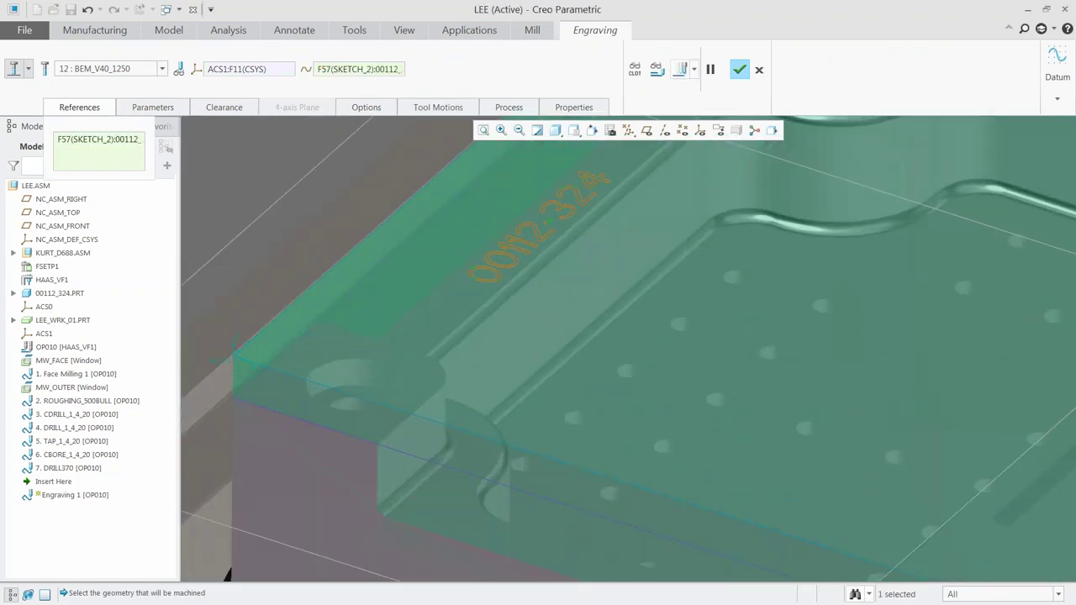
{"action": "scroll", "coordinate": [479, 341], "scroll_direction": "down", "scroll_amount": 2}
Play the engraving tool path over the part number text, resume the definition and accept the Engraving 1 sequence
{"action": "left_click", "coordinate": [680, 69]}
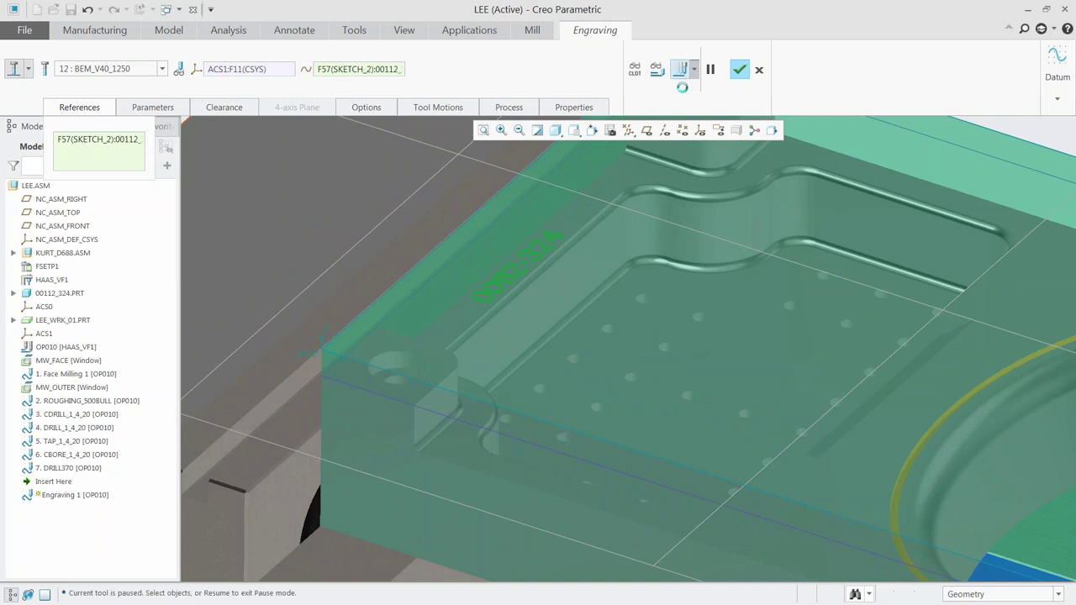
{"action": "left_click", "coordinate": [1029, 469]}
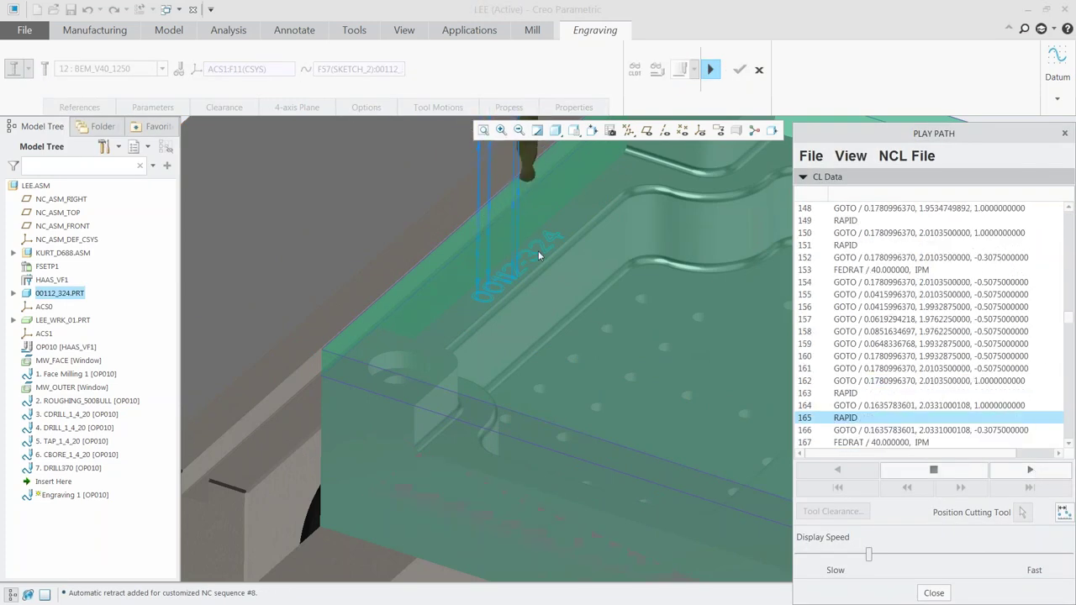
{"action": "scroll", "coordinate": [538, 251], "scroll_direction": "up", "scroll_amount": 3}
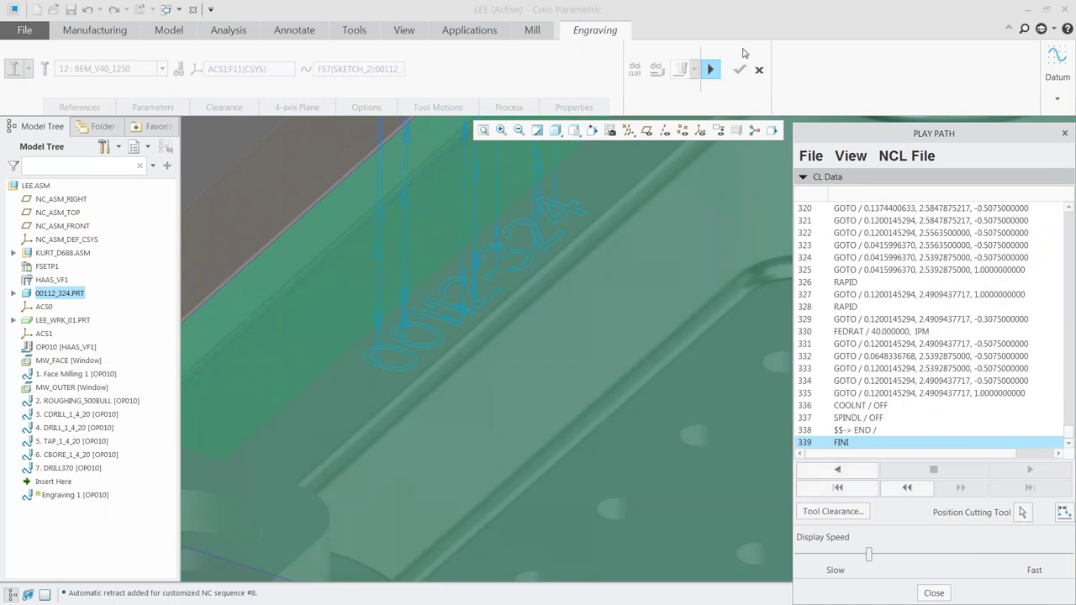
{"action": "left_click", "coordinate": [711, 69]}
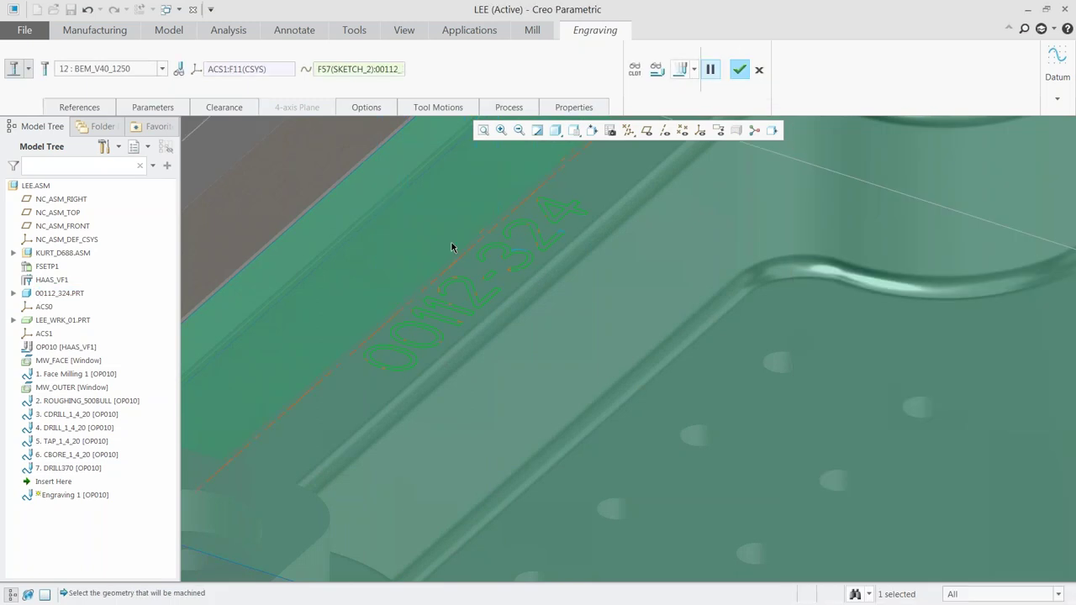
{"action": "scroll", "coordinate": [553, 220], "scroll_direction": "down", "scroll_amount": 4}
{"action": "left_click", "coordinate": [739, 70]}
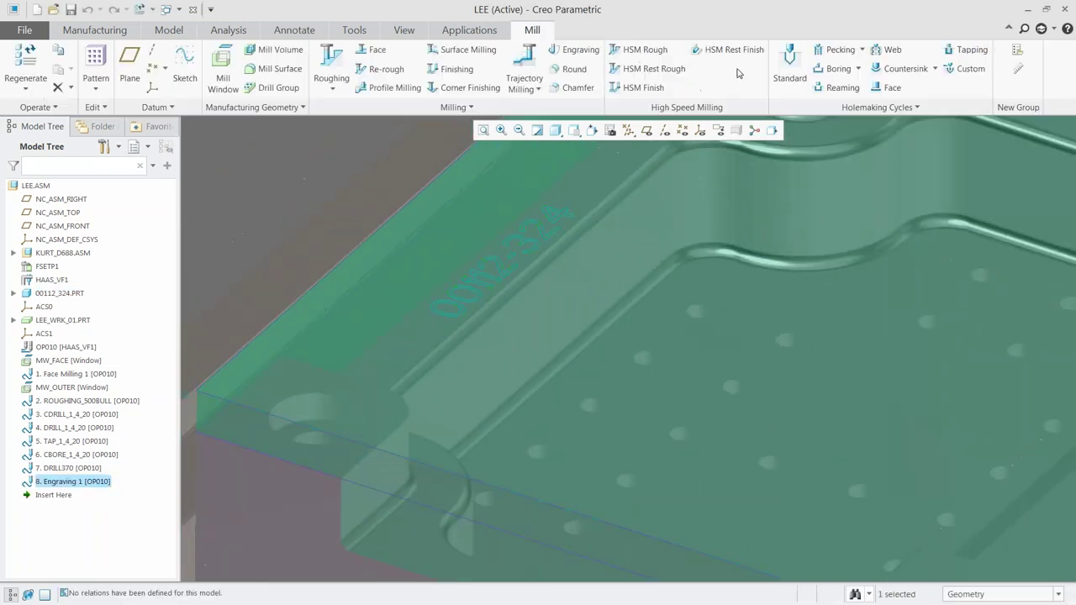
Activate 00112_324.PRT within the assembly and change the part number text in Sketch 2 to 00112-999
{"action": "left_click", "coordinate": [48, 294]}
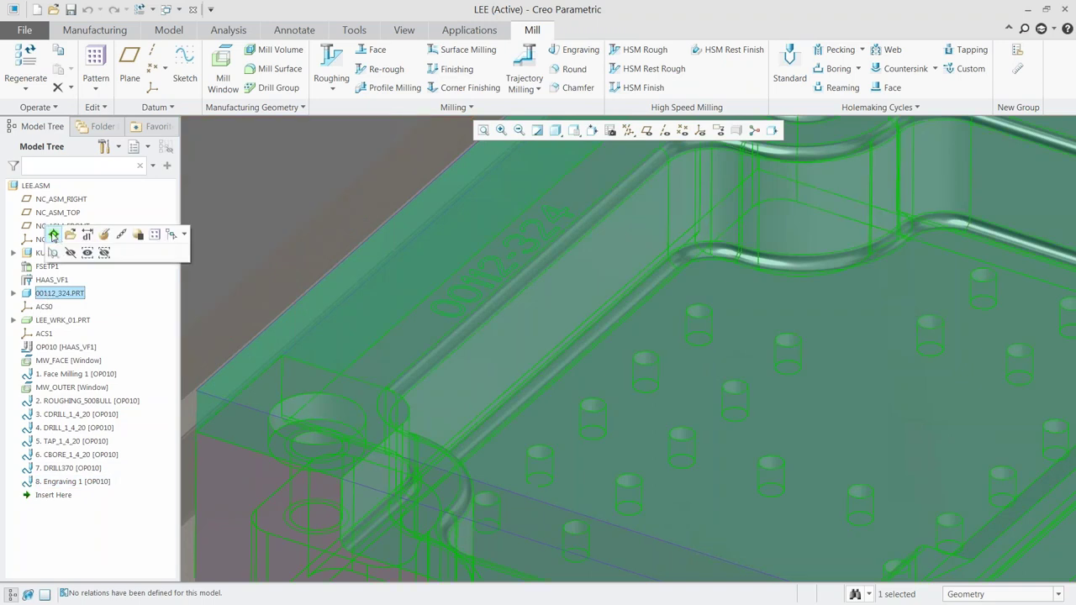
{"action": "left_click", "coordinate": [53, 235]}
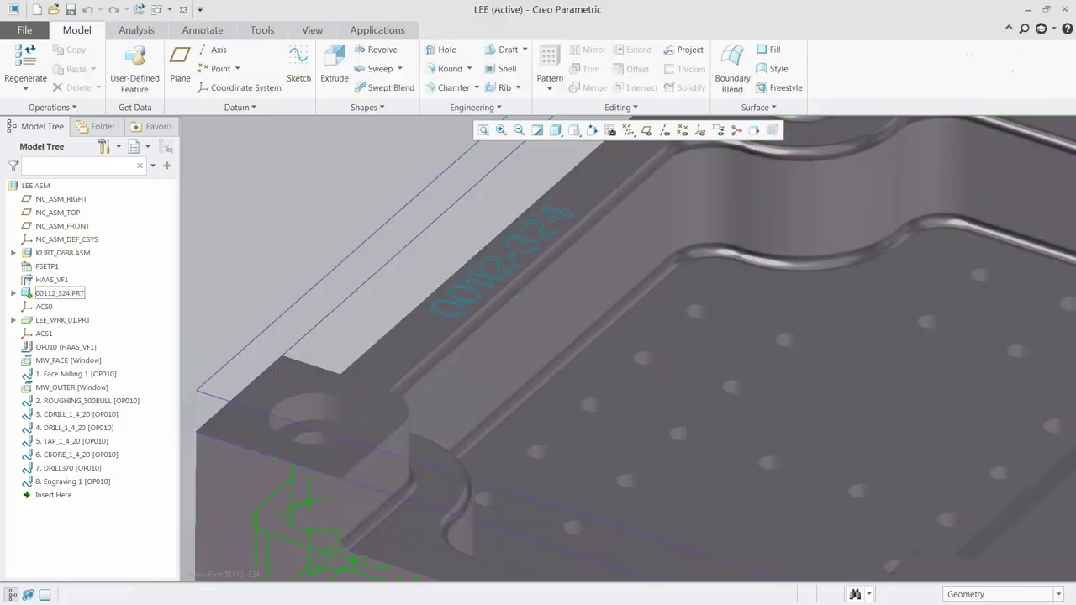
{"action": "left_click", "coordinate": [475, 290]}
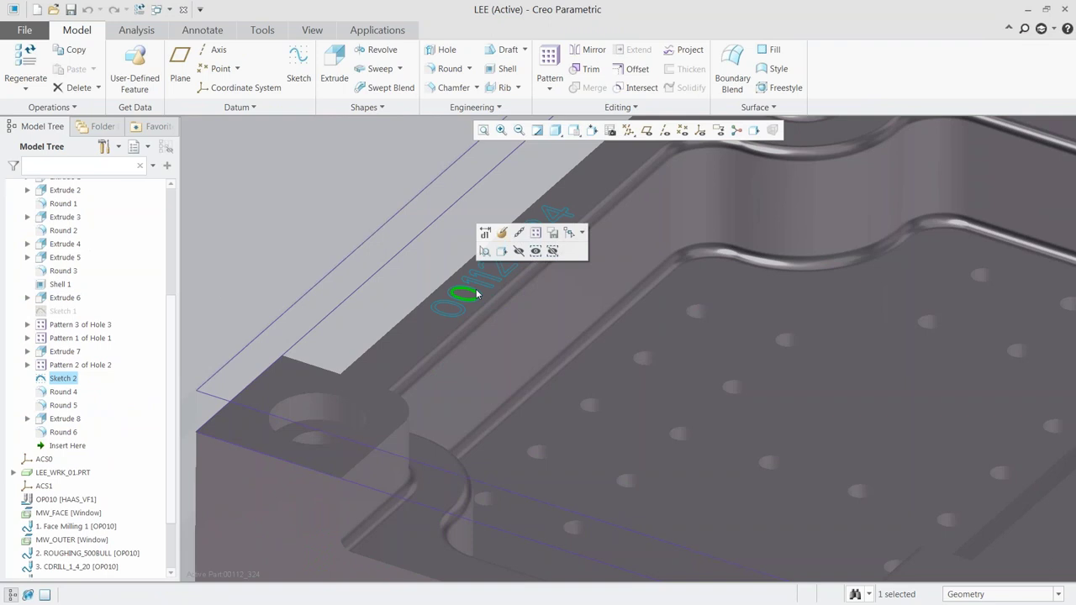
{"action": "left_click", "coordinate": [502, 233]}
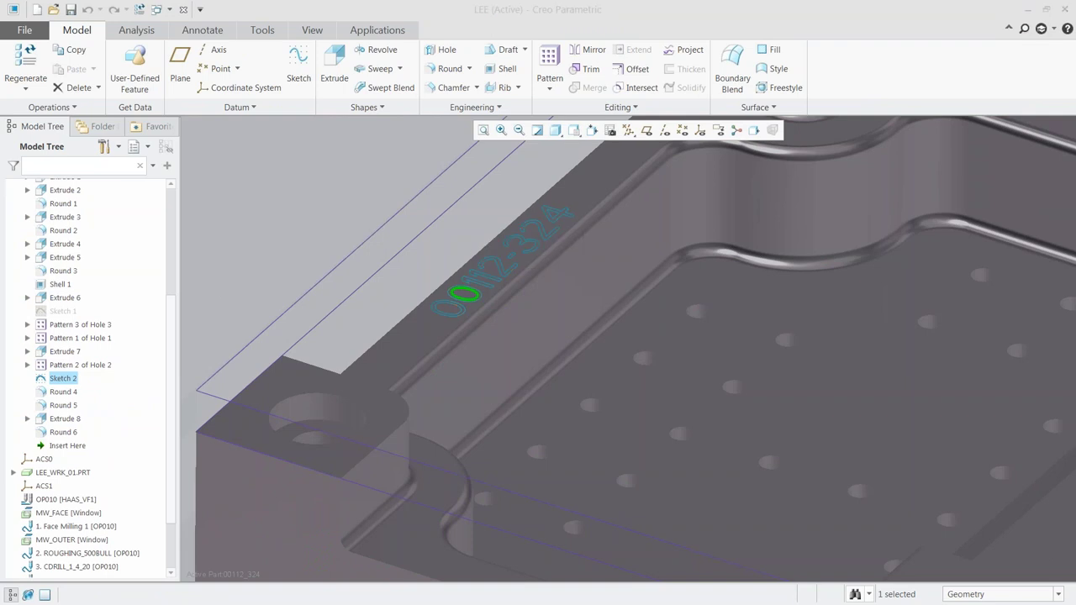
{"action": "double_click", "coordinate": [470, 290]}
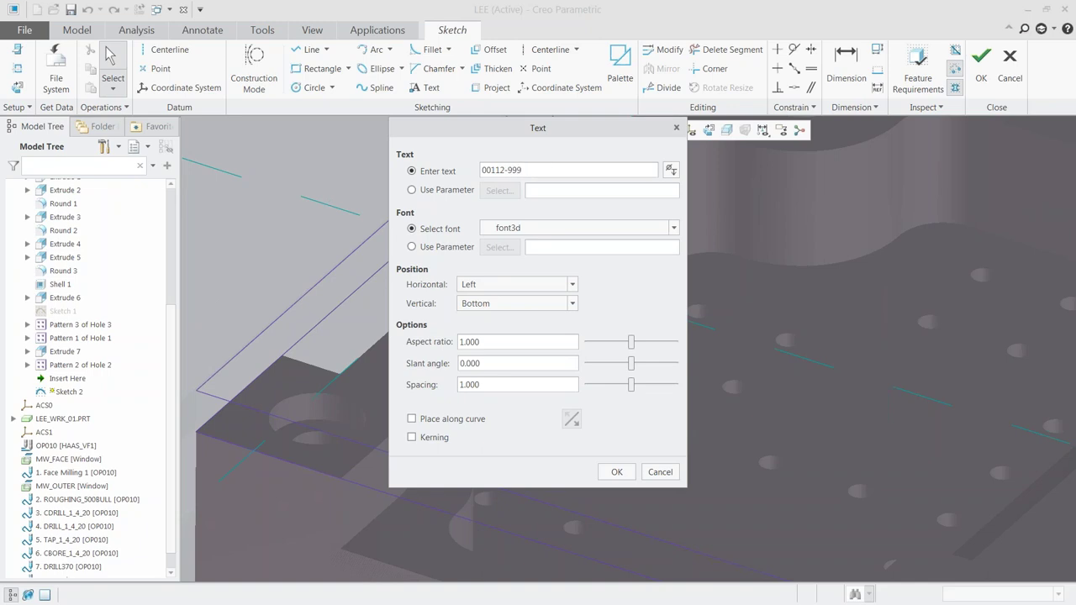
{"action": "left_click", "coordinate": [614, 472]}
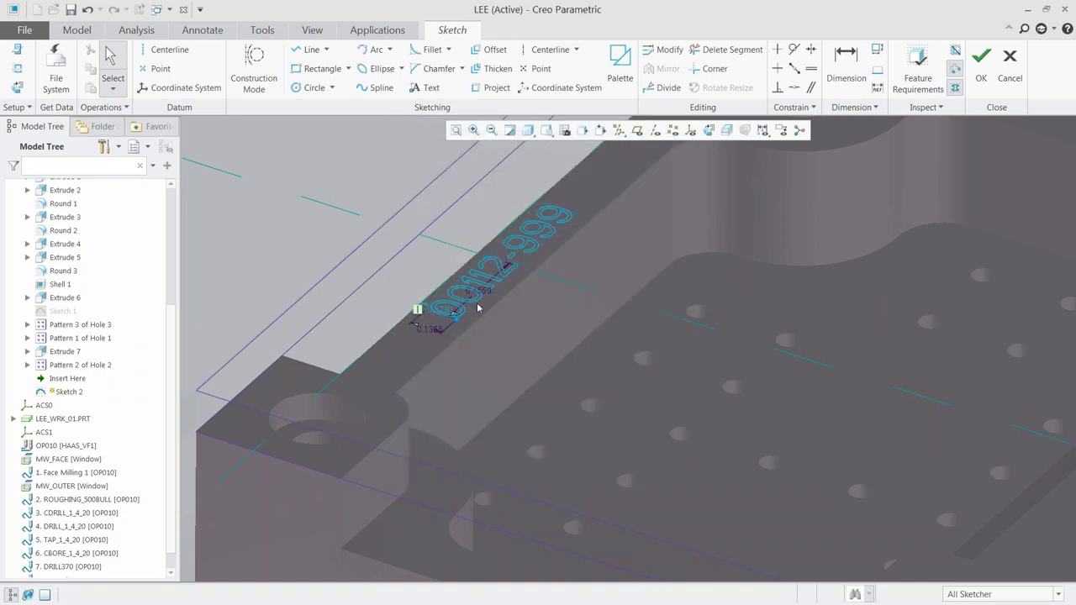
{"action": "left_click", "coordinate": [980, 59]}
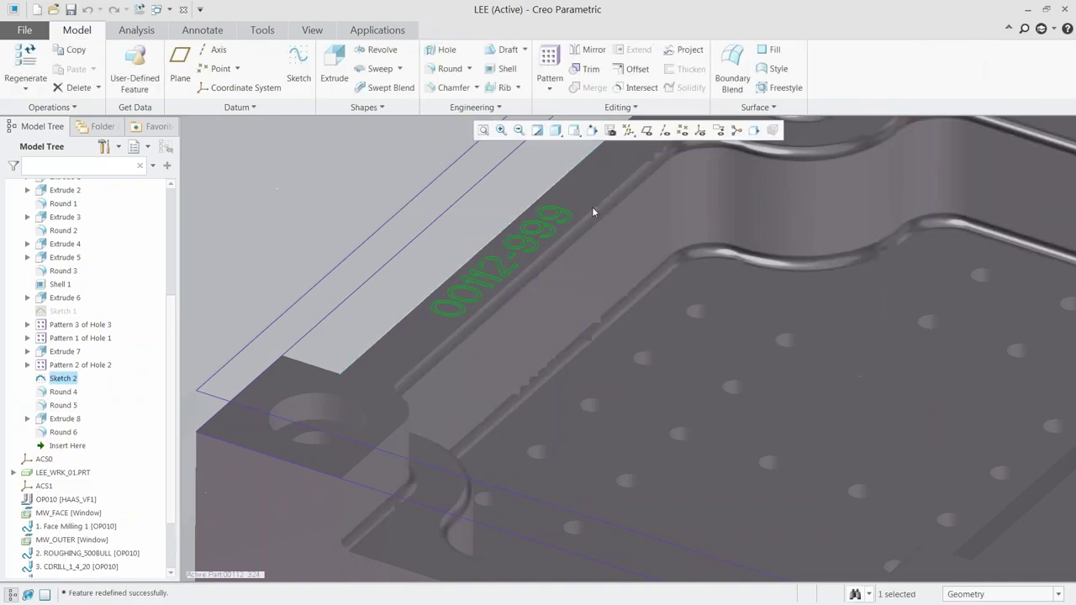
Regenerate the active part, collapse its features in the tree, and reactivate the LEE manufacturing assembly
{"action": "scroll", "coordinate": [457, 292], "scroll_direction": "down", "scroll_amount": 3}
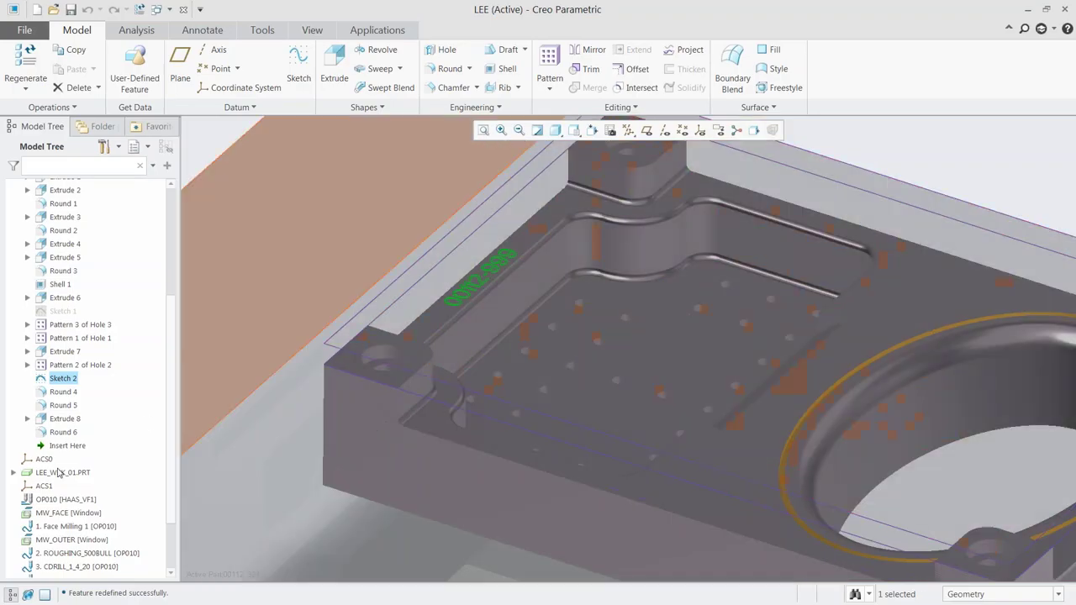
{"action": "left_click", "coordinate": [25, 67]}
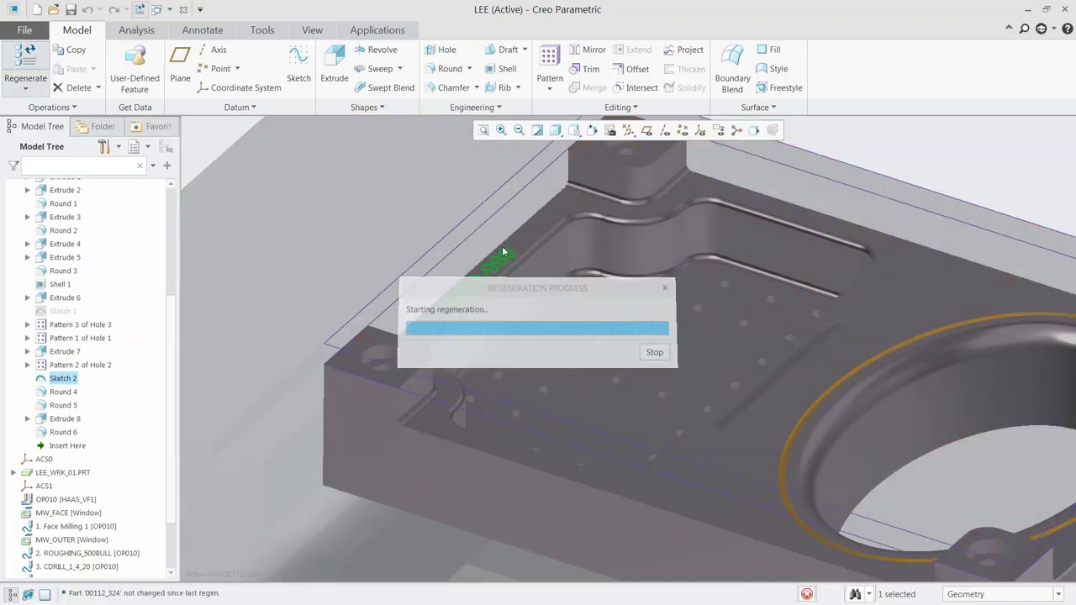
{"action": "scroll", "coordinate": [25, 278], "scroll_direction": "up", "scroll_amount": 5}
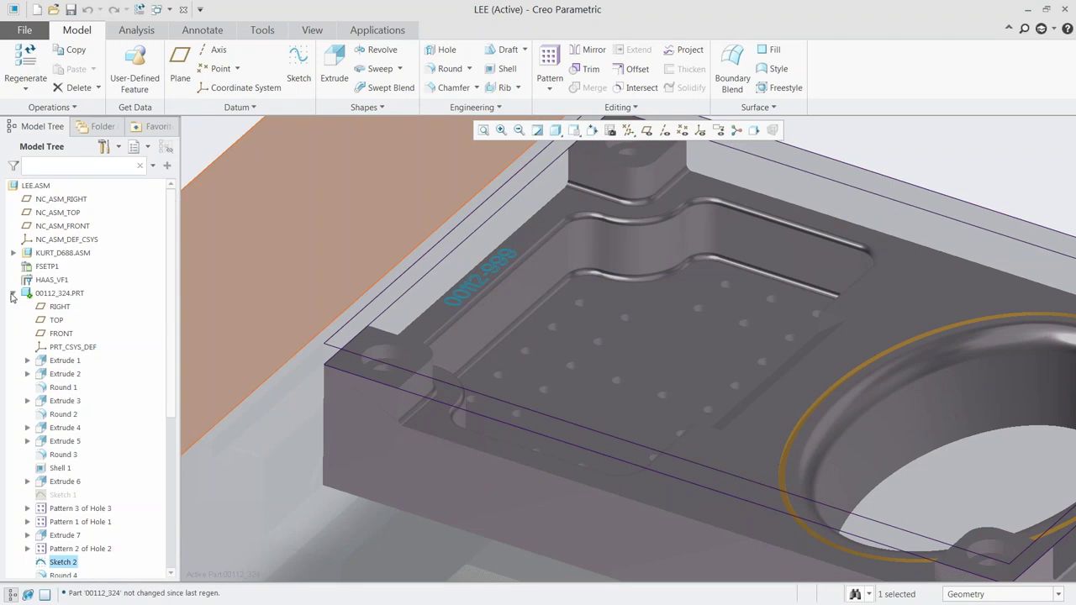
{"action": "left_click", "coordinate": [11, 294]}
{"action": "left_click", "coordinate": [66, 480]}
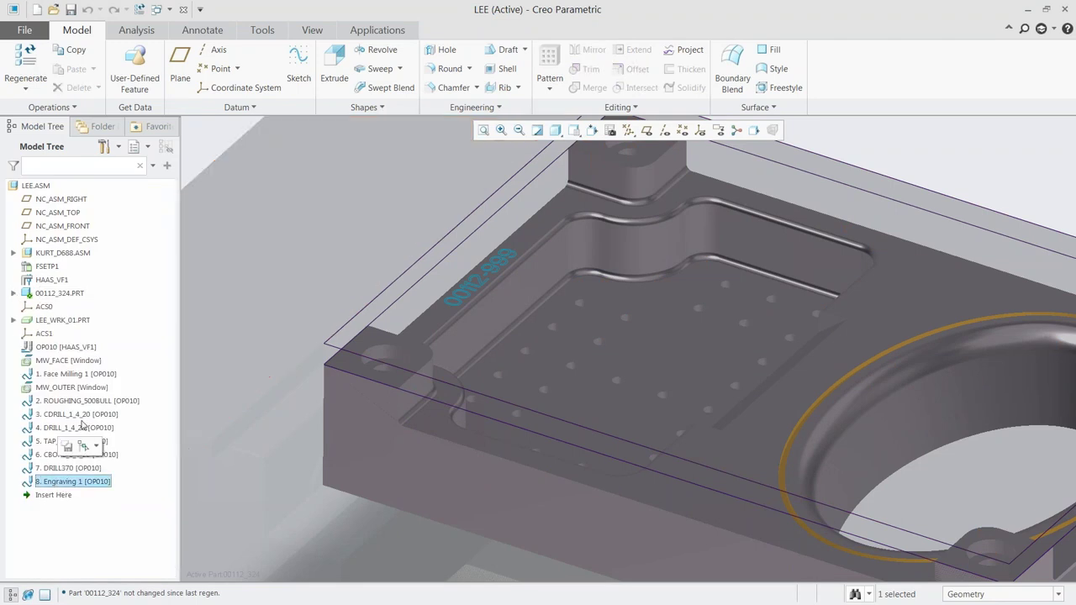
{"action": "right_click", "coordinate": [58, 484]}
{"action": "left_click", "coordinate": [278, 193]}
{"action": "key", "text": "ctrl+a"}
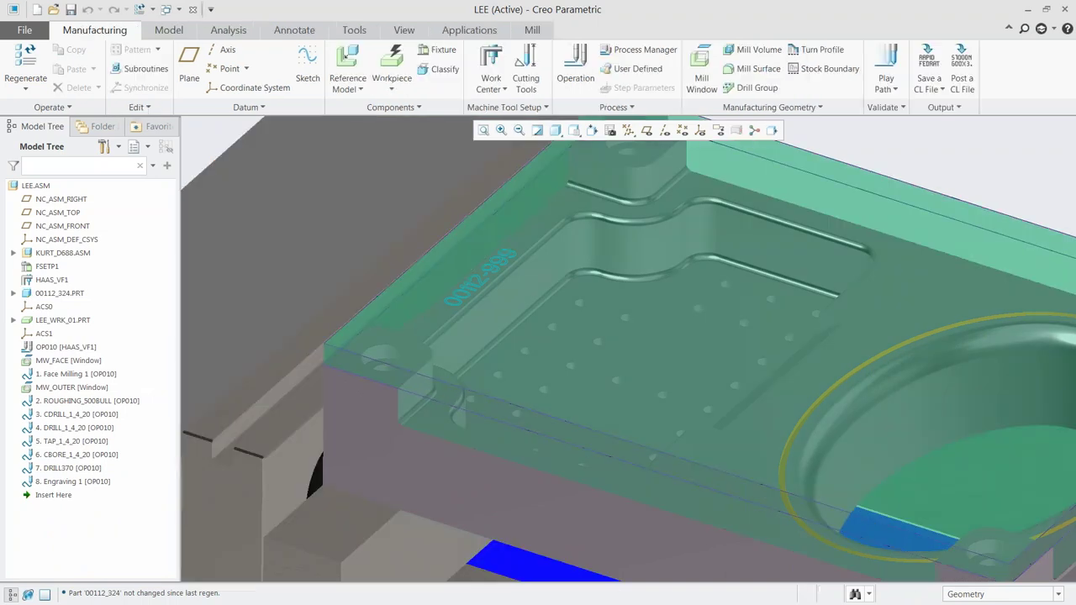
Play the Engraving 1 tool path to the end to check that it follows the changed part number text
{"action": "scroll", "coordinate": [389, 256], "scroll_direction": "down", "scroll_amount": 3}
{"action": "left_click", "coordinate": [66, 481]}
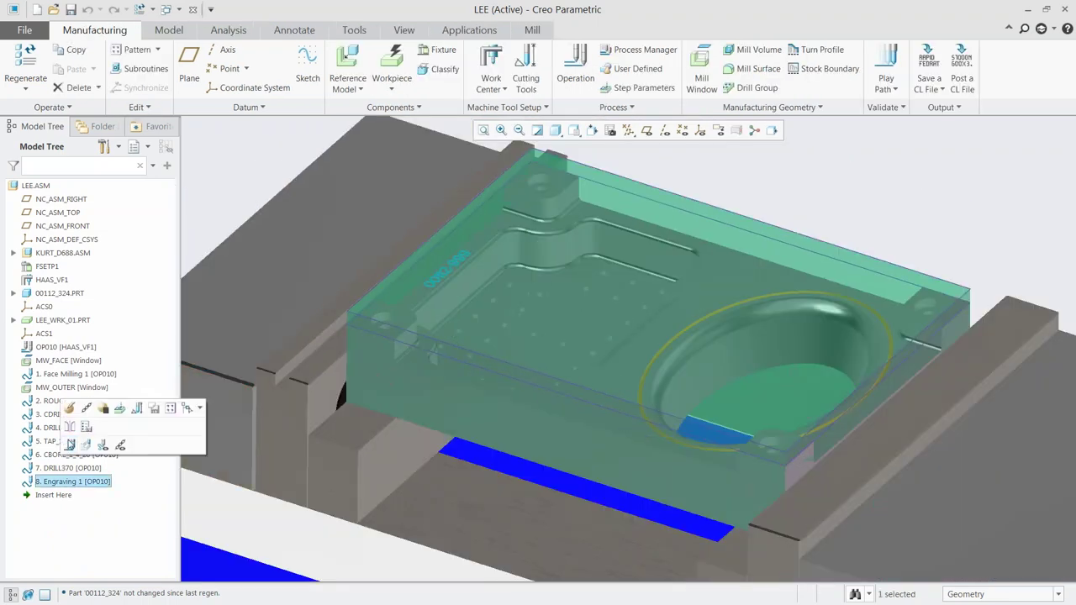
{"action": "left_click", "coordinate": [69, 443]}
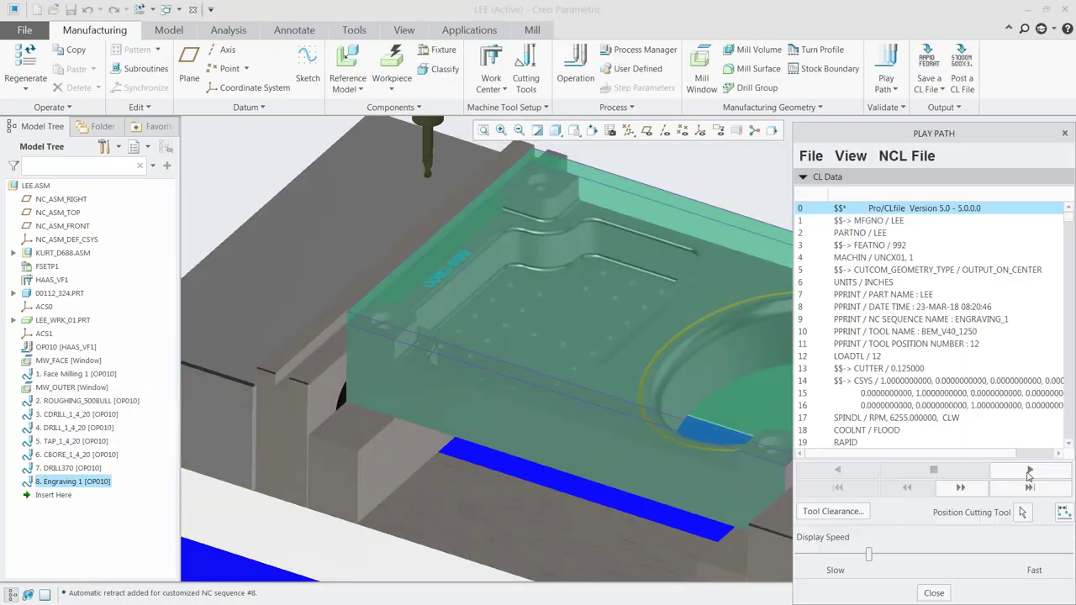
{"action": "left_click", "coordinate": [1030, 472]}
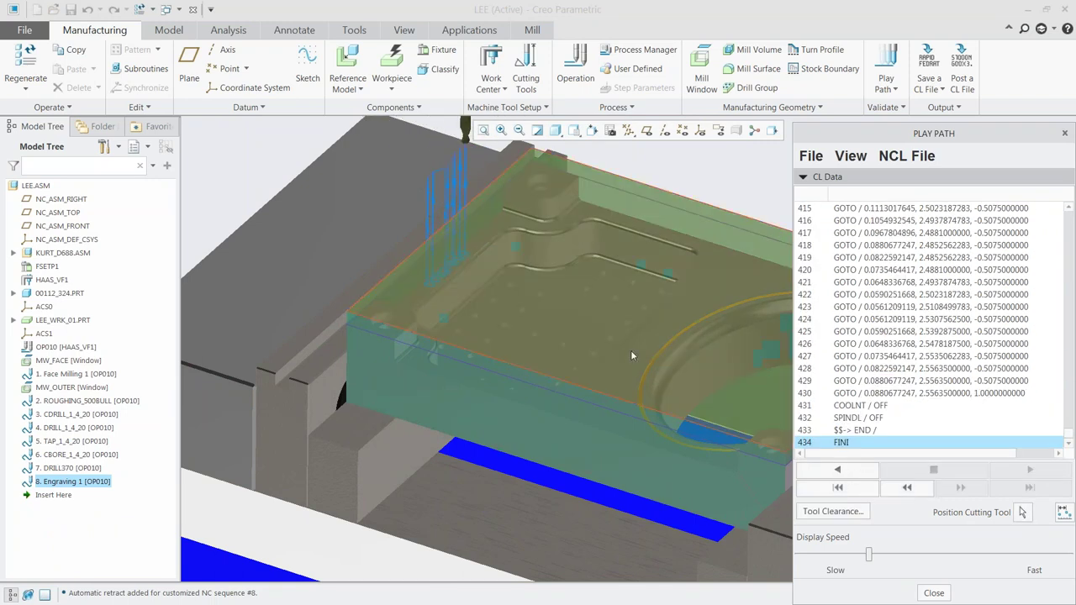
Close the tool path playback of the Engraving 1 sequence
{"action": "scroll", "coordinate": [352, 288], "scroll_direction": "down", "scroll_amount": 3}
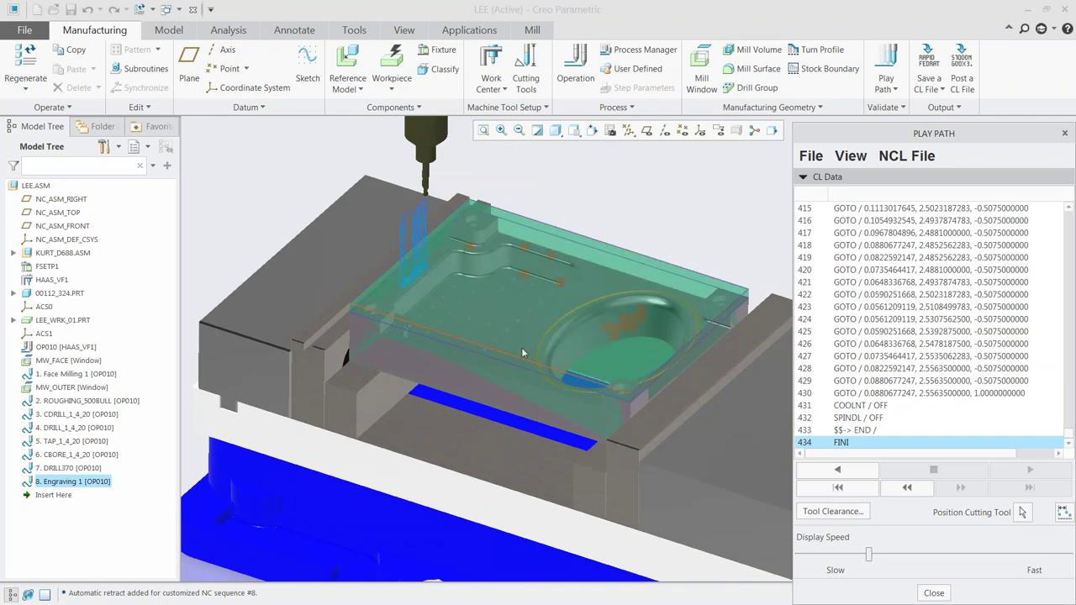
{"action": "left_click", "coordinate": [934, 593]}
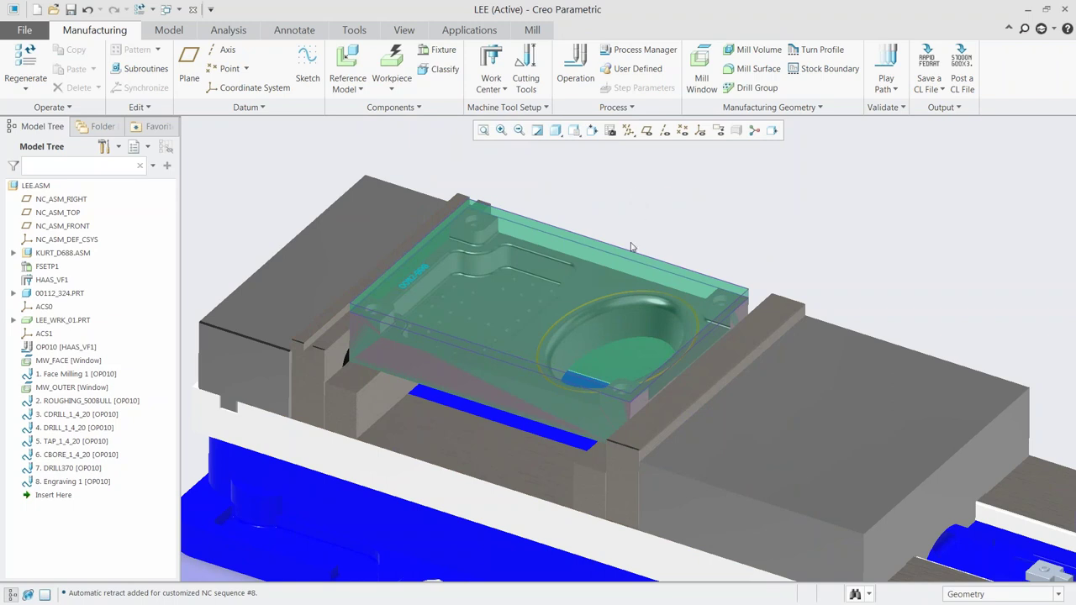
{"action": "middle_click_drag", "start_coordinate": [635, 257], "coordinate": [631, 241]}
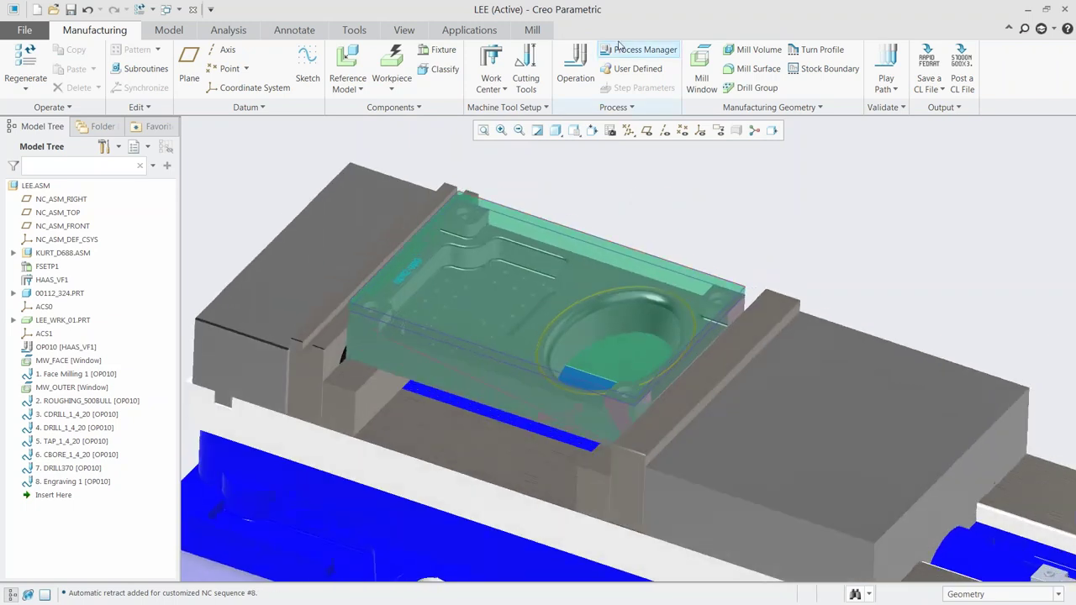
Start a Cut Line Milling sequence with coordinate system ACS1 and tool 11 : BEM_V40_2500
{"action": "left_click", "coordinate": [529, 30]}
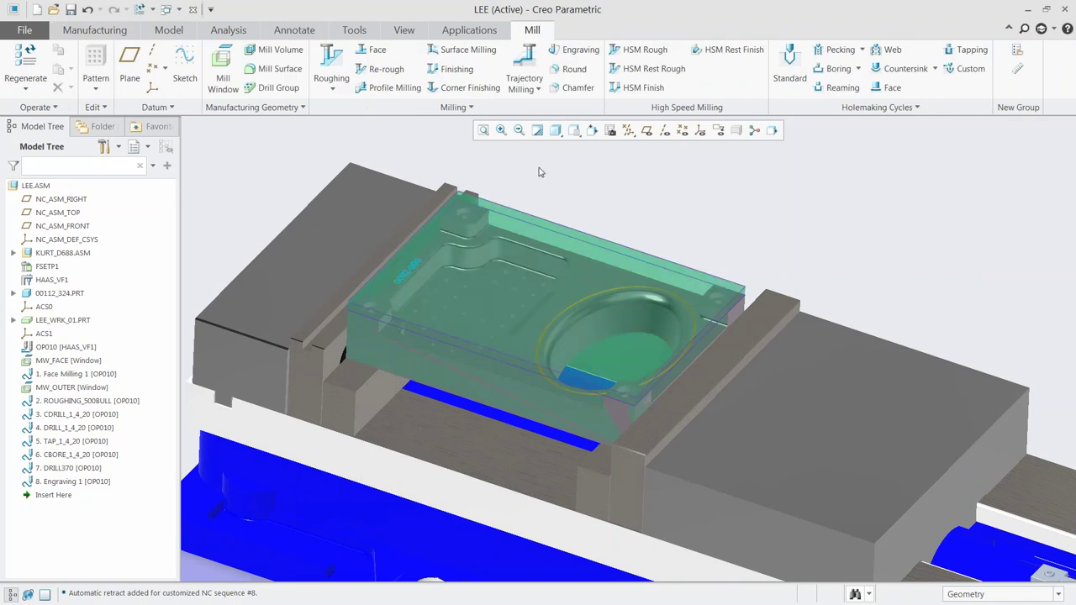
{"action": "left_click", "coordinate": [463, 107]}
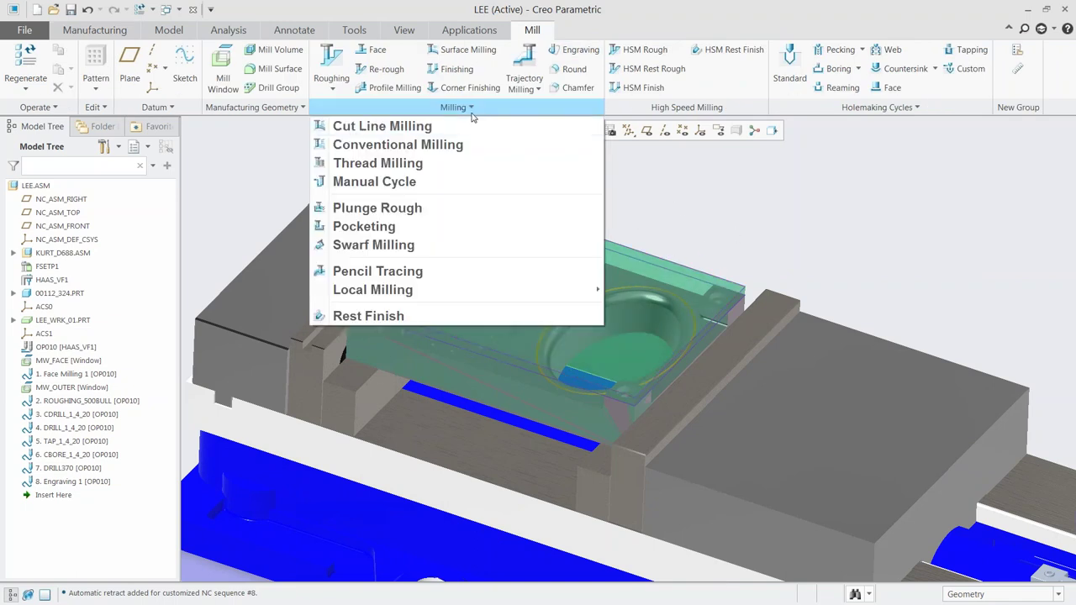
{"action": "left_click", "coordinate": [362, 129]}
{"action": "left_click", "coordinate": [351, 297]}
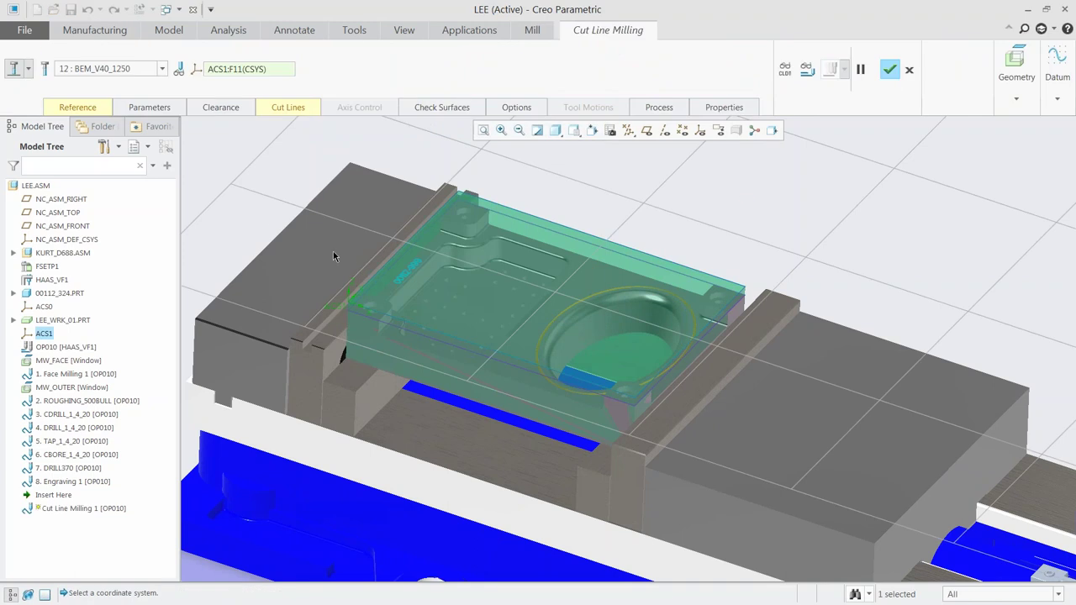
{"action": "left_click", "coordinate": [114, 71]}
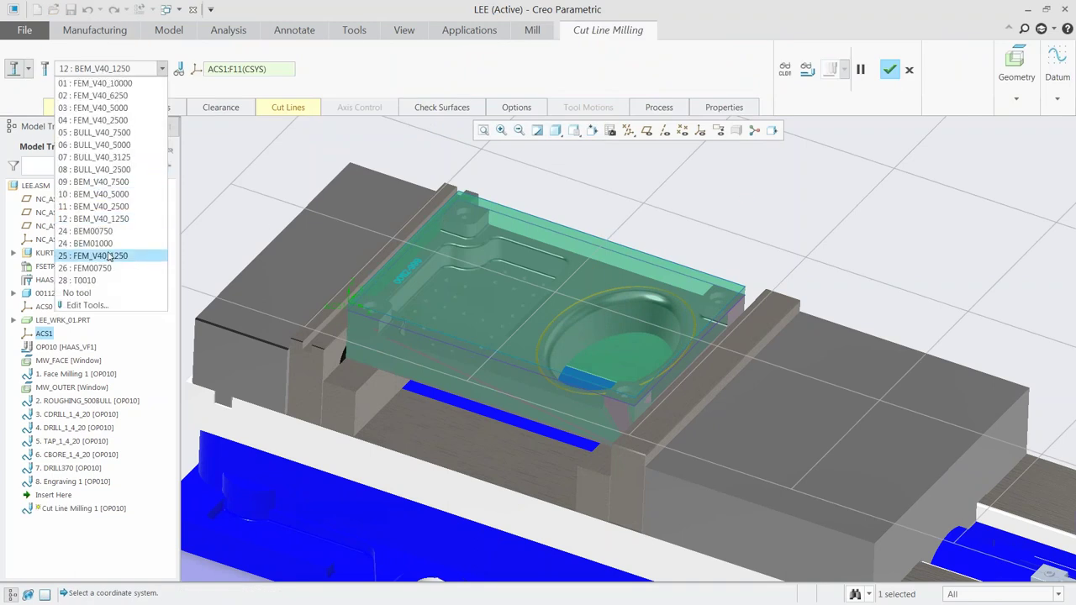
{"action": "left_click", "coordinate": [92, 209]}
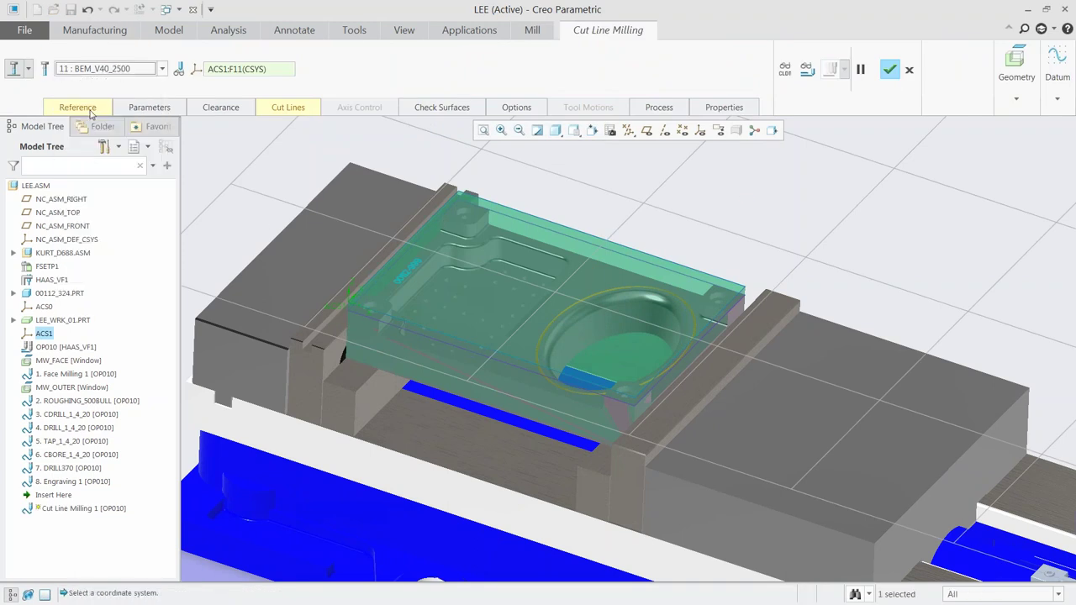
Select the wall surfaces around the oval pocket as the machining references of the cut line sequence
{"action": "left_click", "coordinate": [77, 107]}
{"action": "scroll", "coordinate": [586, 343], "scroll_direction": "up", "scroll_amount": 3}
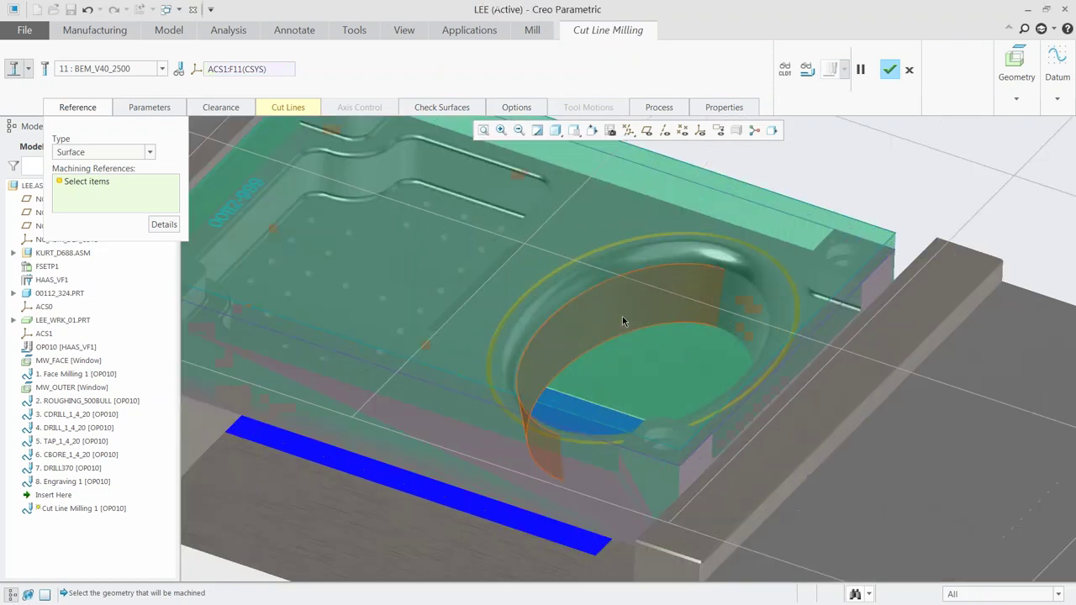
{"action": "left_click", "coordinate": [622, 316]}
{"action": "left_click", "coordinate": [723, 281]}
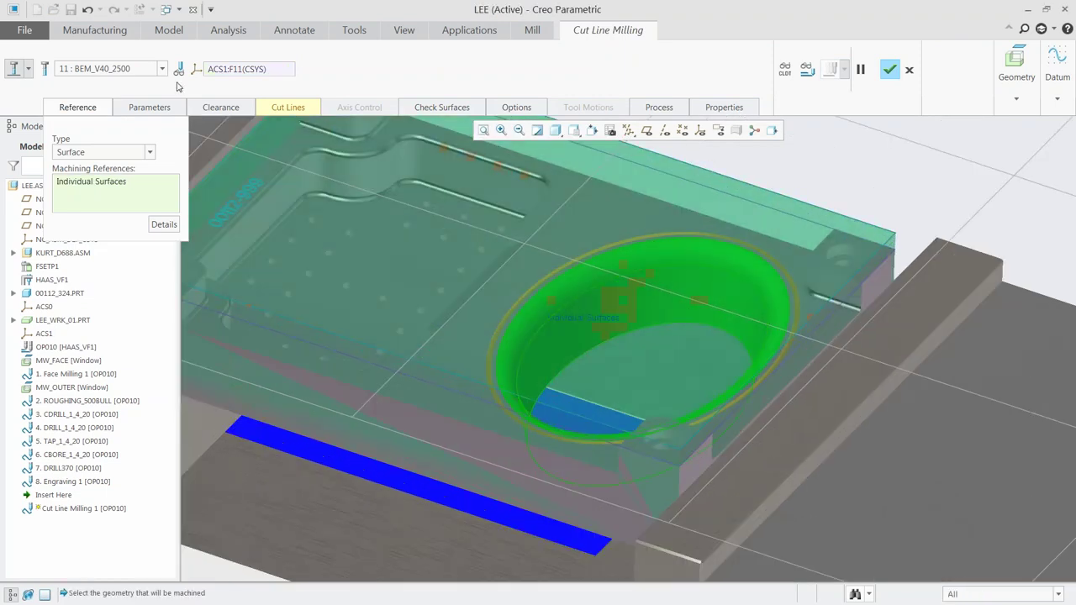
Define Cutline 1 as the closed upper edge chain of the oval pocket and Cutline 2 as its closed bottom edge chain
{"action": "left_click", "coordinate": [288, 107]}
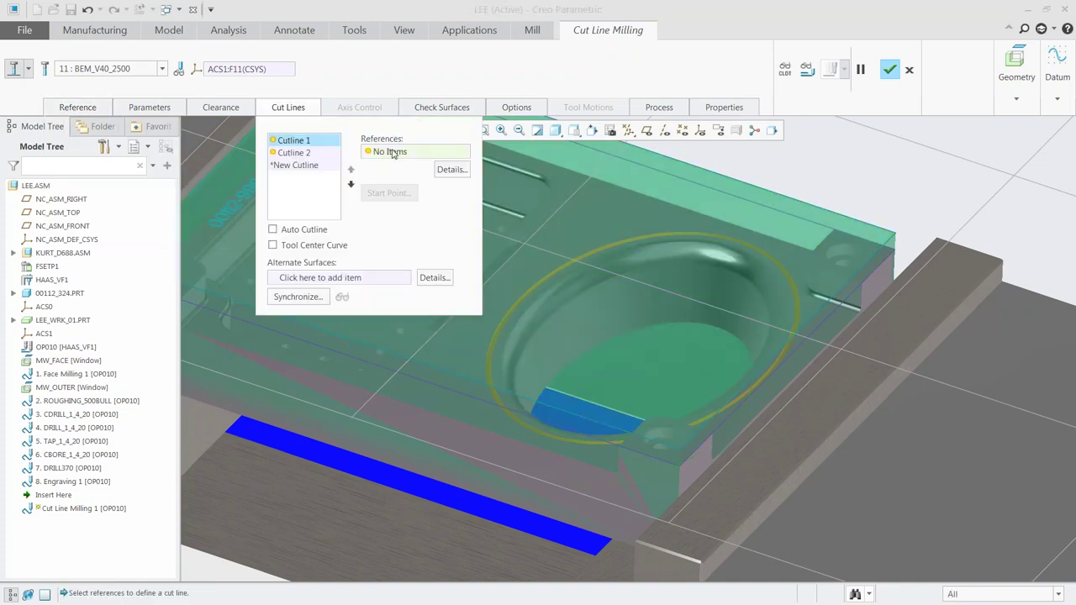
{"action": "left_click", "coordinate": [578, 275]}
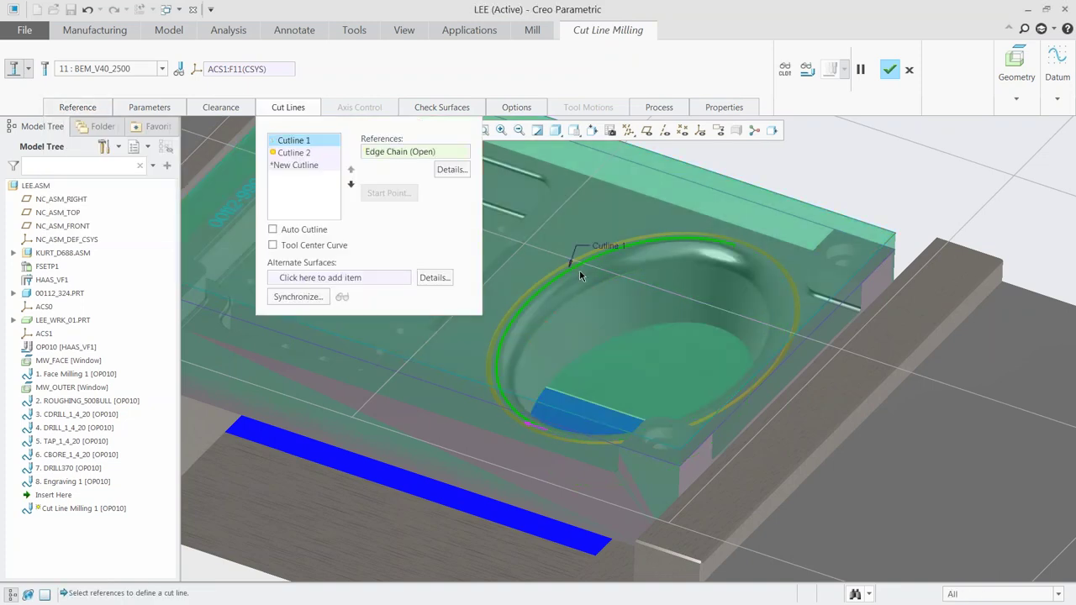
{"action": "left_click", "coordinate": [769, 268], "text": "shift"}
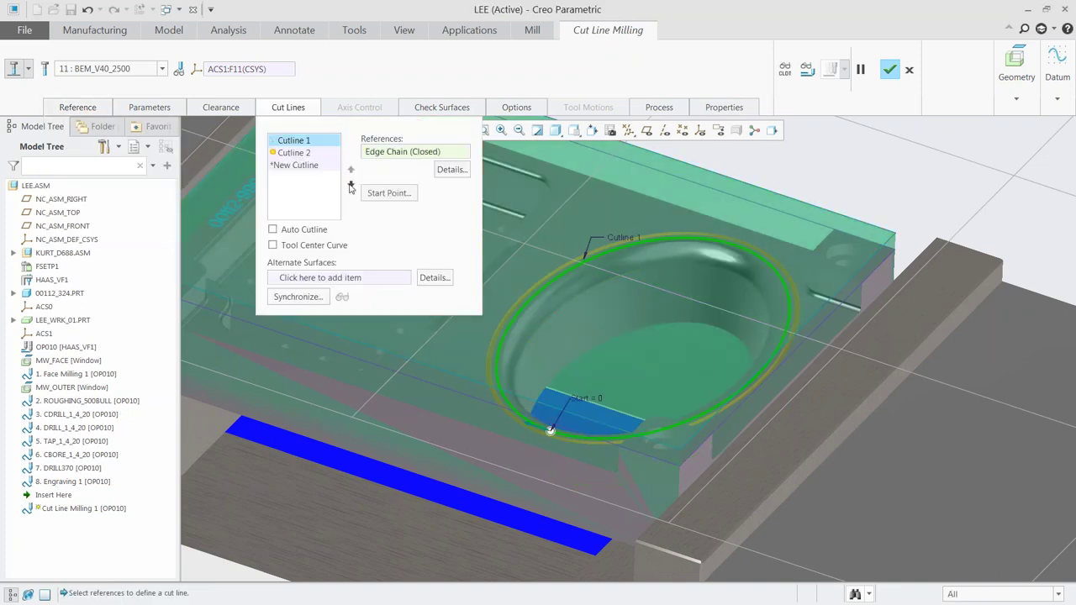
{"action": "left_click", "coordinate": [303, 156]}
{"action": "left_click", "coordinate": [650, 334]}
{"action": "left_click", "coordinate": [716, 326], "text": "shift"}
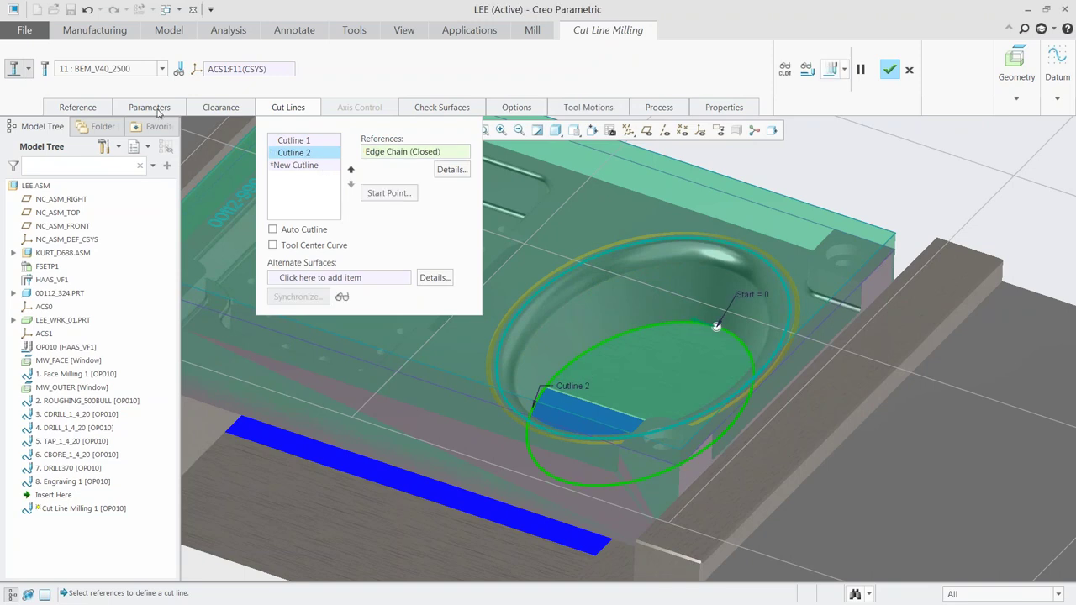
Set the cut line parameters SCAN_TYPE to TYPE_HELICAL and SCALLOP_HGT to .002
{"action": "left_click", "coordinate": [156, 108]}
{"action": "left_click", "coordinate": [295, 241]}
{"action": "left_click", "coordinate": [290, 240]}
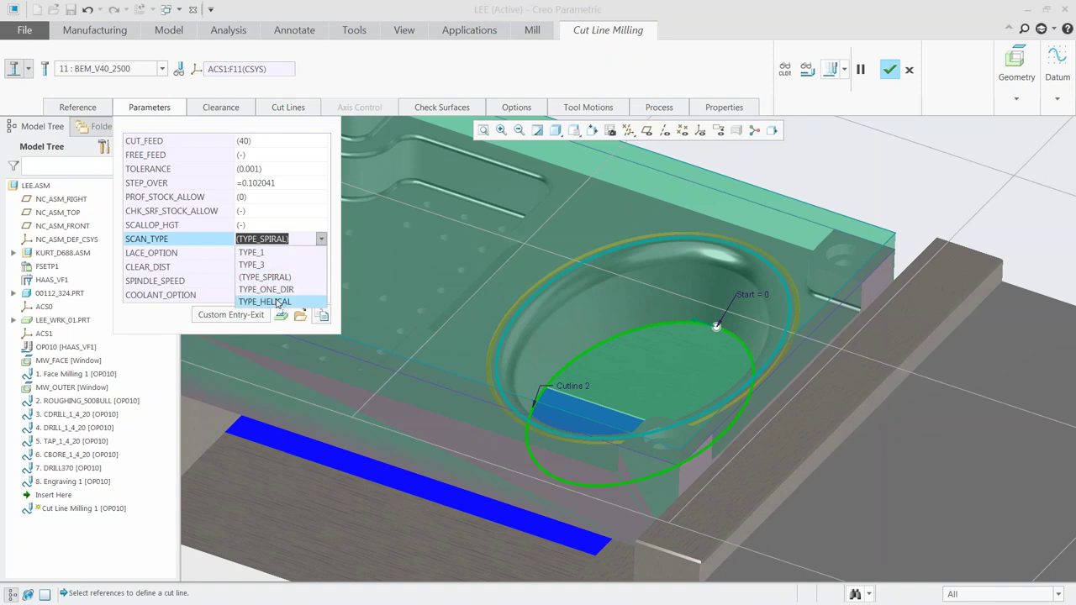
{"action": "left_click", "coordinate": [279, 301]}
{"action": "left_click", "coordinate": [245, 253]}
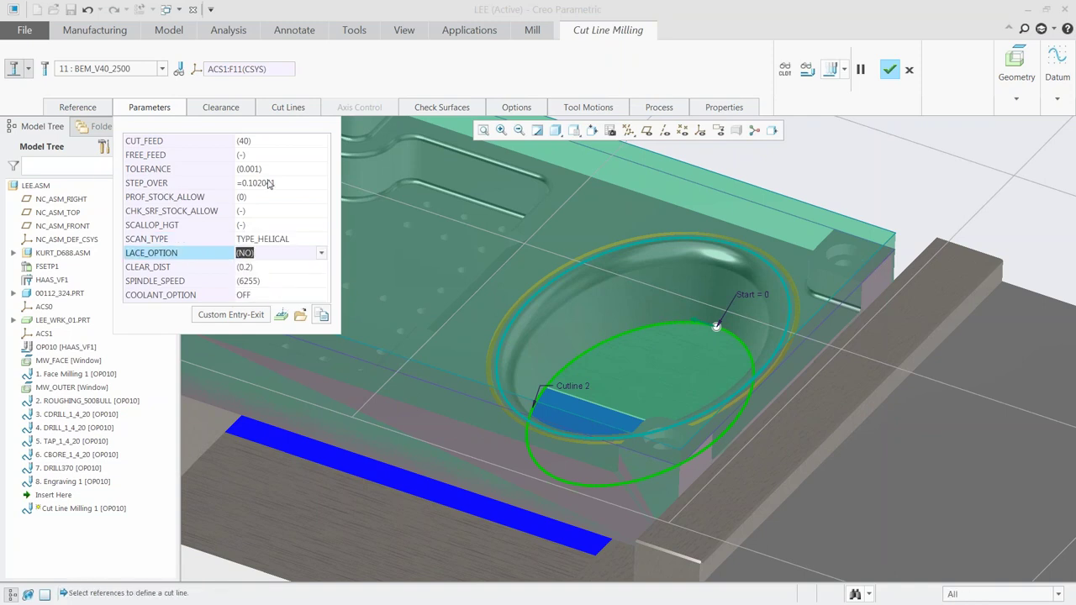
{"action": "left_click", "coordinate": [254, 226]}
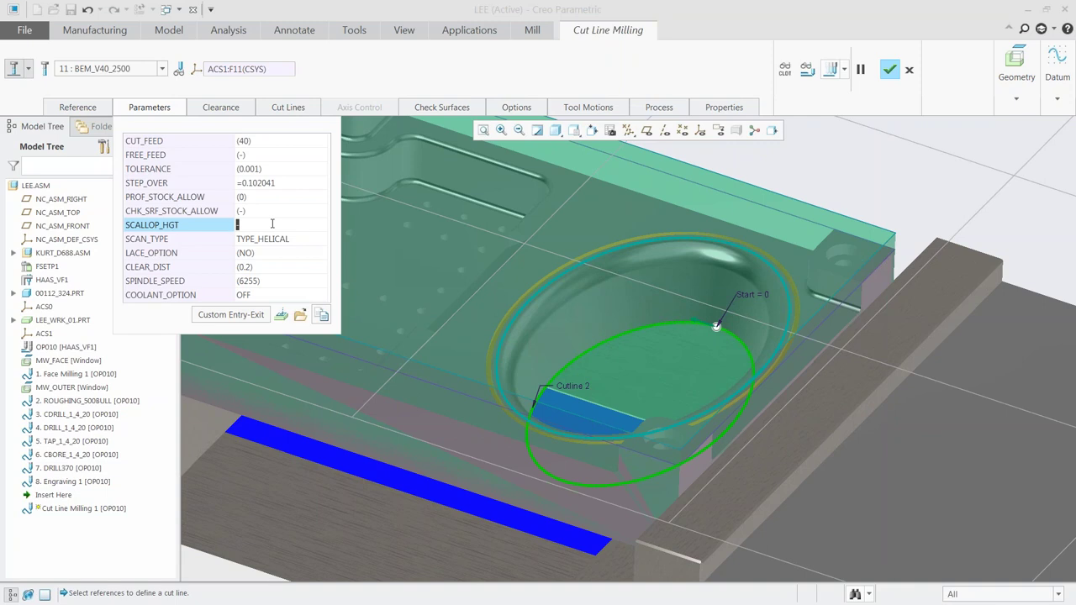
{"action": "key", "text": "BackSpace"}
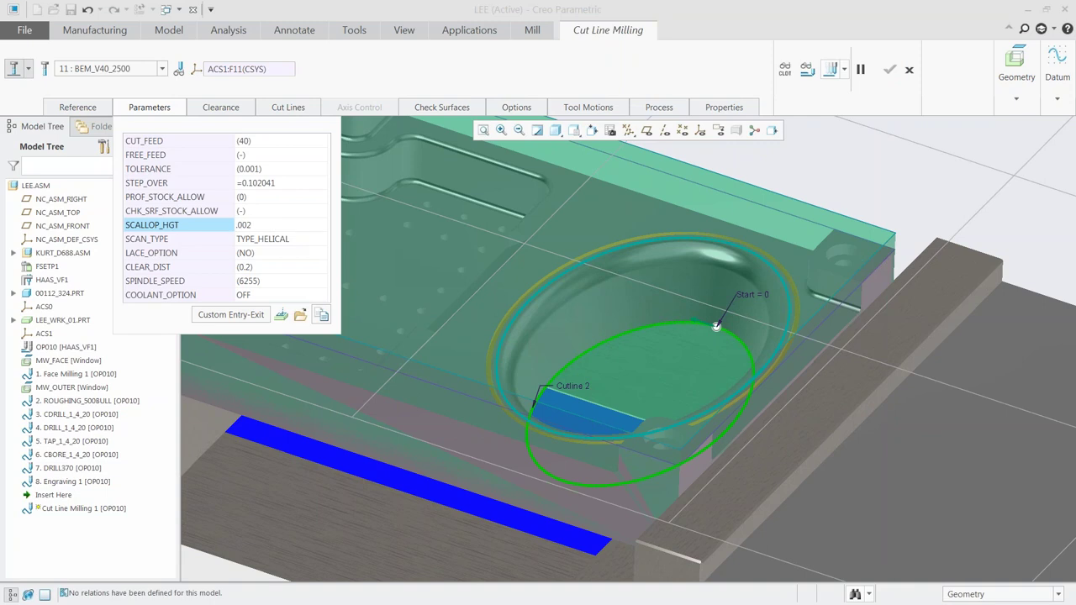
{"action": "key", "text": "Return"}
Play the cut line tool path around the oval pocket, stop it partway and close the playback
{"action": "left_click", "coordinate": [831, 70]}
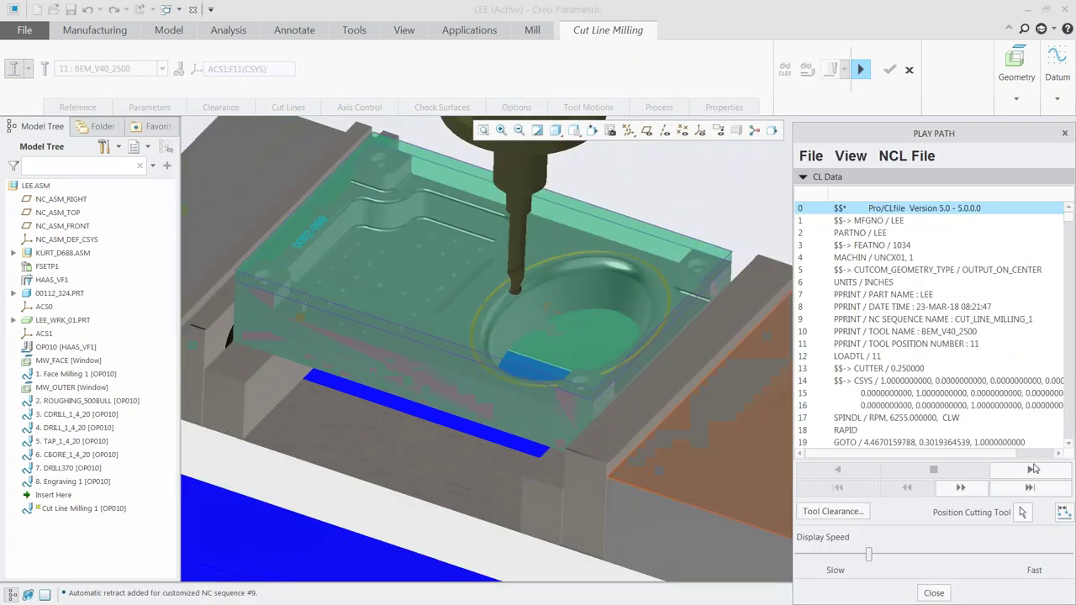
{"action": "left_click", "coordinate": [1033, 469]}
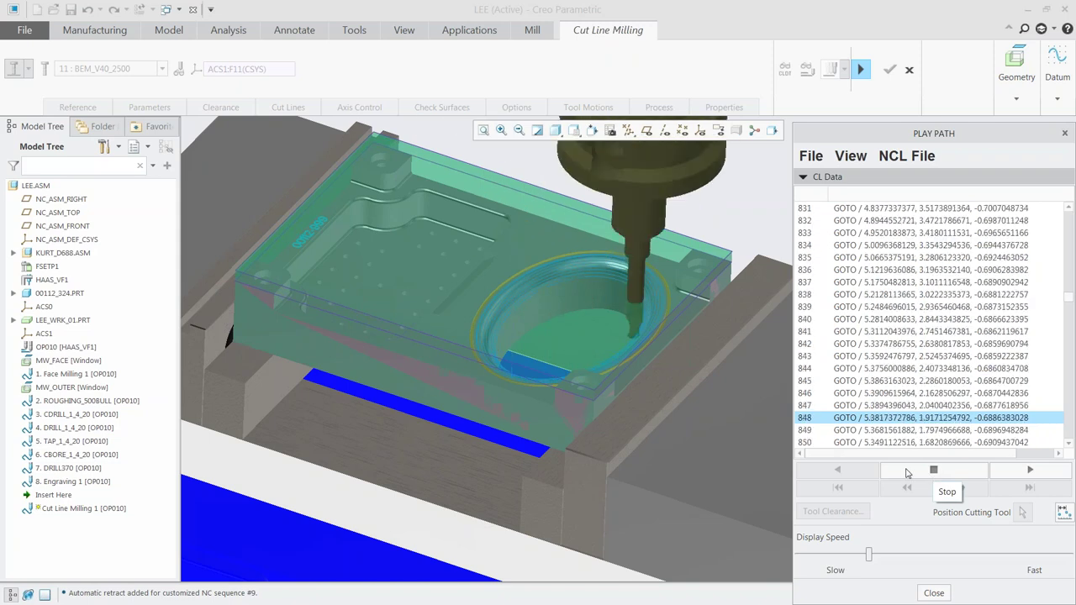
{"action": "left_click", "coordinate": [908, 468]}
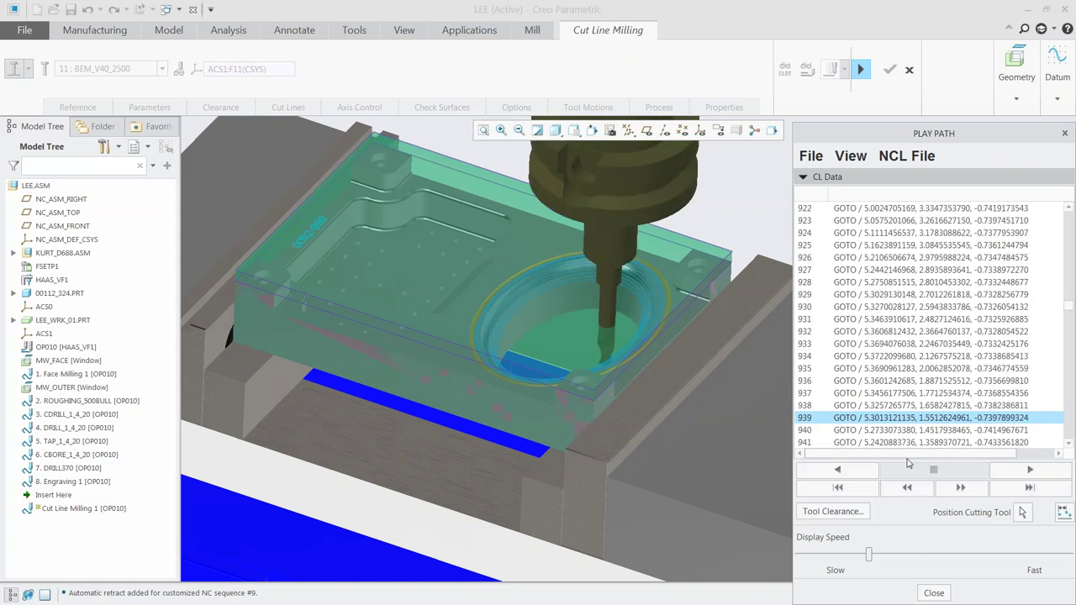
{"action": "left_click", "coordinate": [934, 592]}
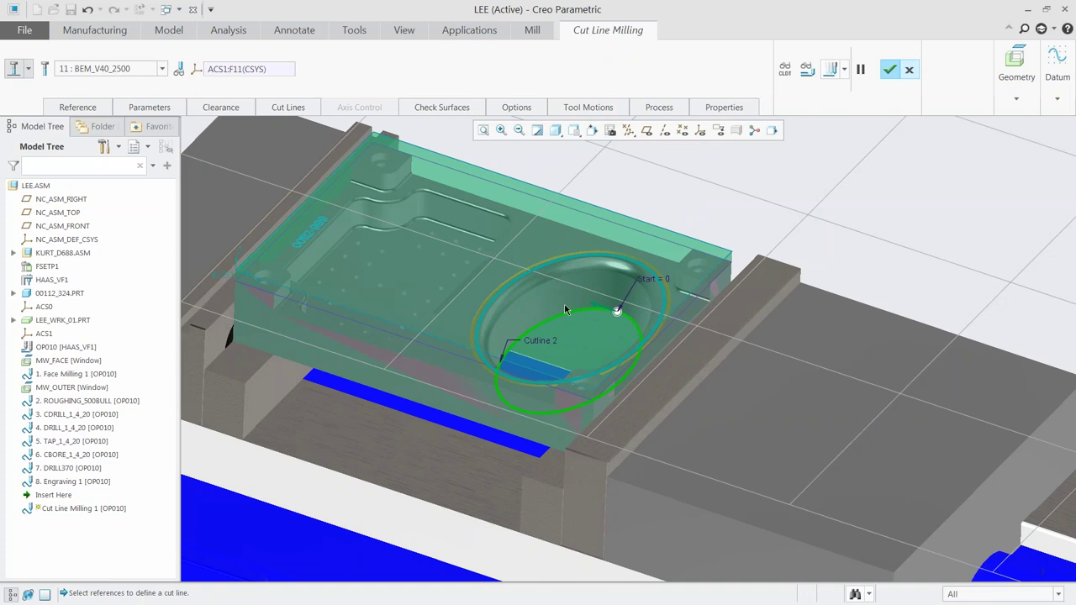
Look at the available axis options and accept the Cut Line Milling 1 sequence
{"action": "scroll", "coordinate": [576, 342], "scroll_direction": "down", "scroll_amount": 2}
{"action": "left_click", "coordinate": [29, 68]}
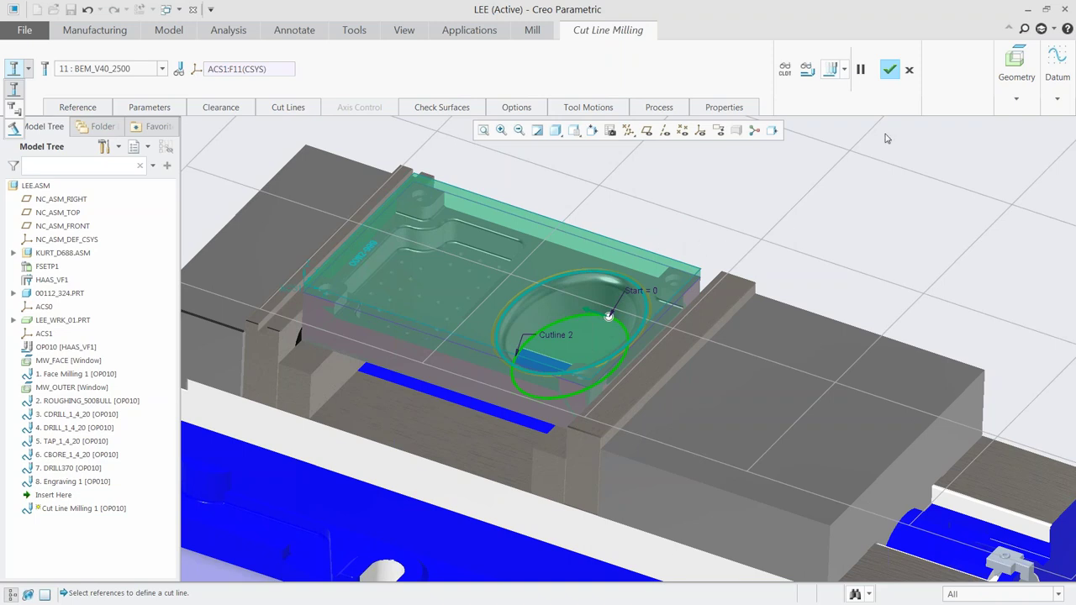
{"action": "left_click", "coordinate": [889, 69]}
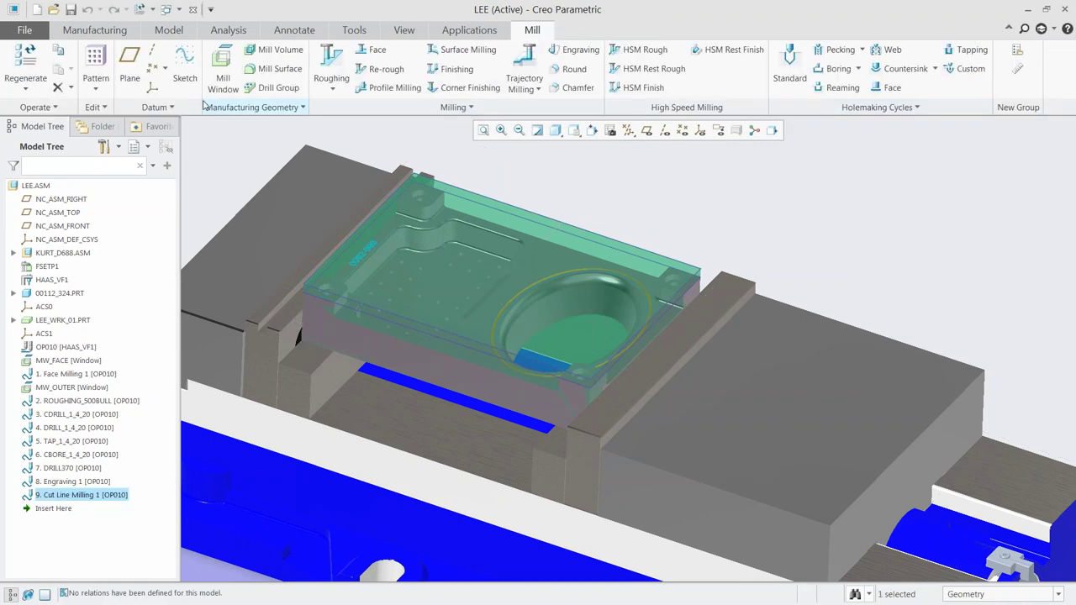
Save the LEE manufacturing assembly, accepting the regeneration conflict
{"action": "left_click", "coordinate": [70, 10]}
{"action": "left_click", "coordinate": [413, 515]}
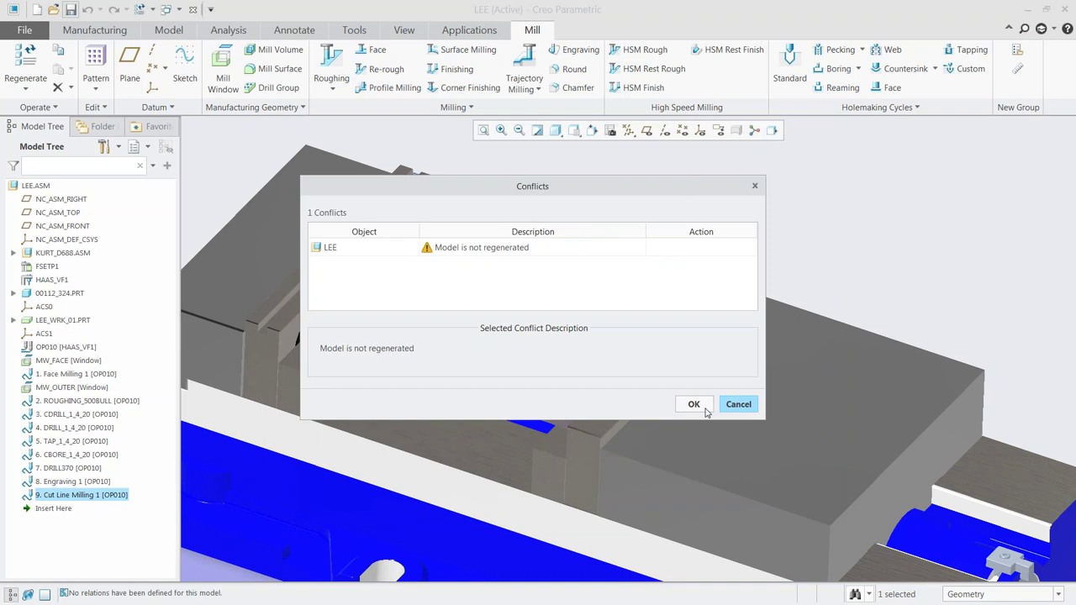
{"action": "left_click", "coordinate": [695, 406]}
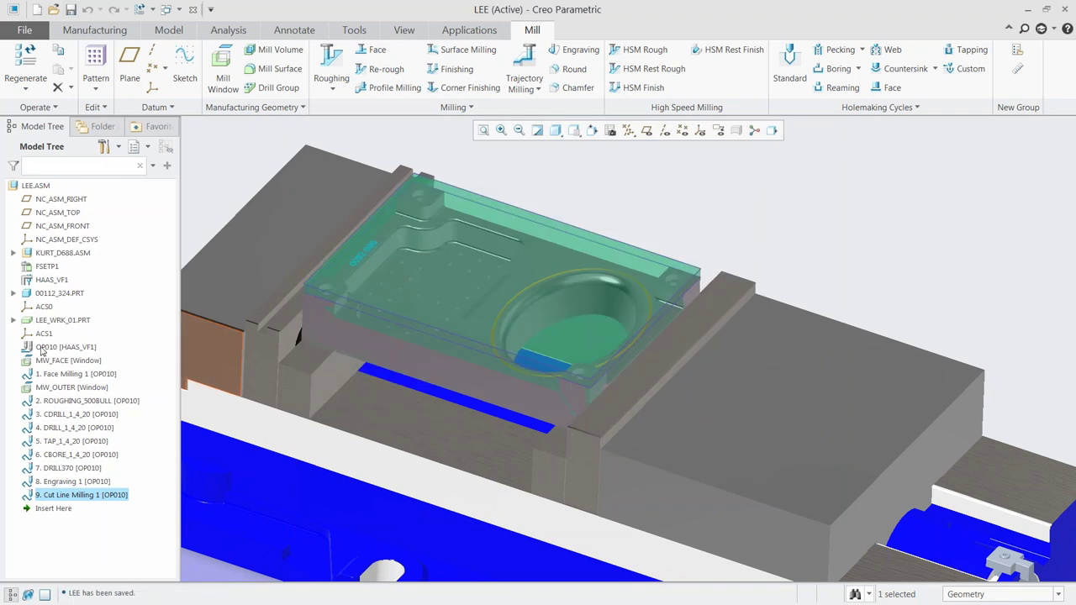
Play the complete tool path of operation OP010 at a faster display speed, stop it partway and close the playback
{"action": "left_click", "coordinate": [42, 348]}
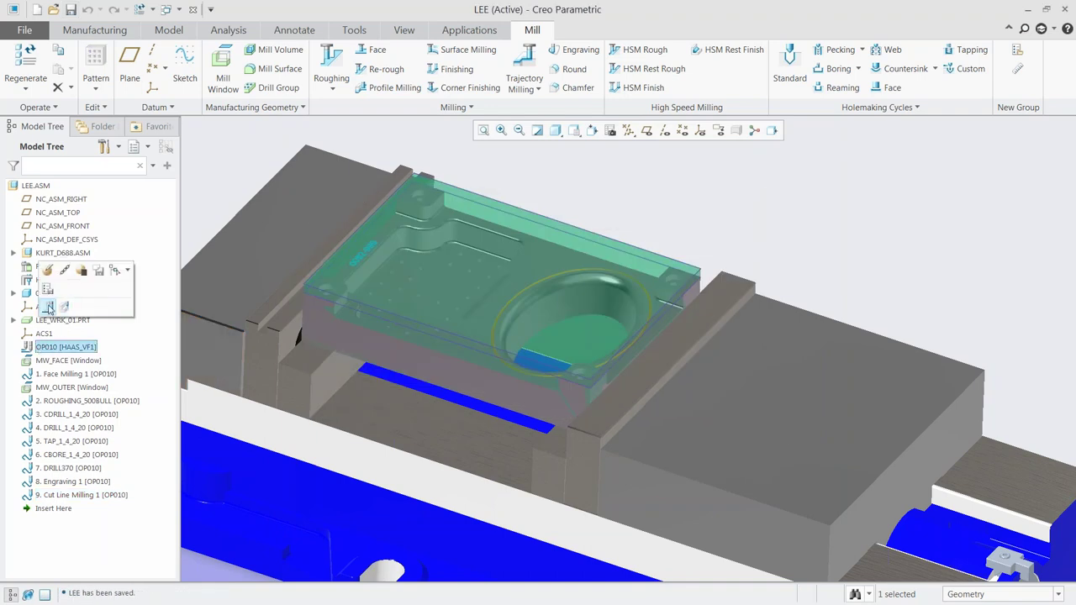
{"action": "left_click", "coordinate": [48, 306]}
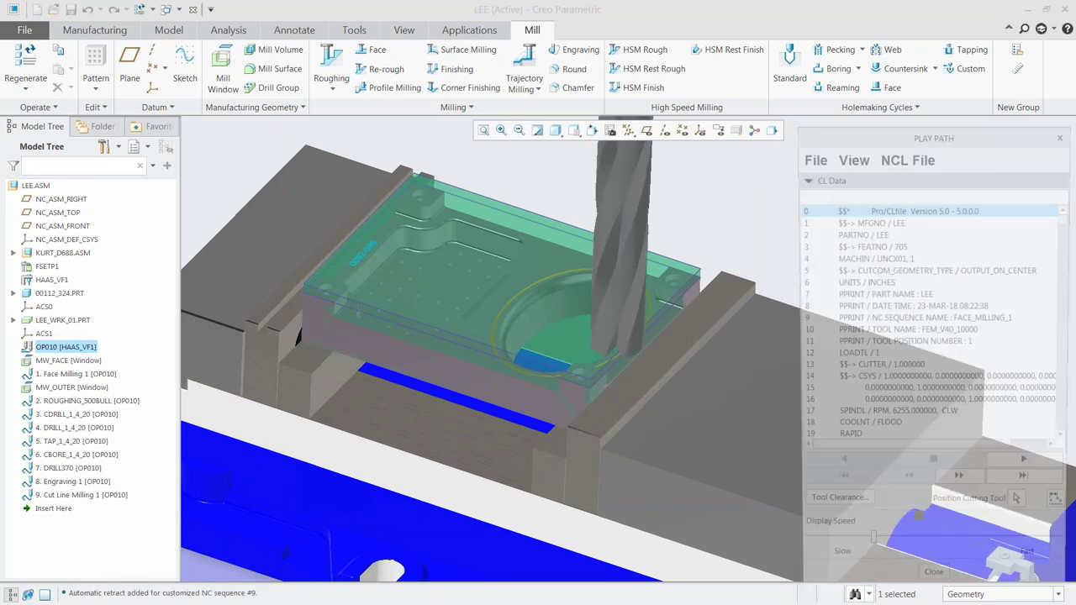
{"action": "left_click", "coordinate": [1032, 473]}
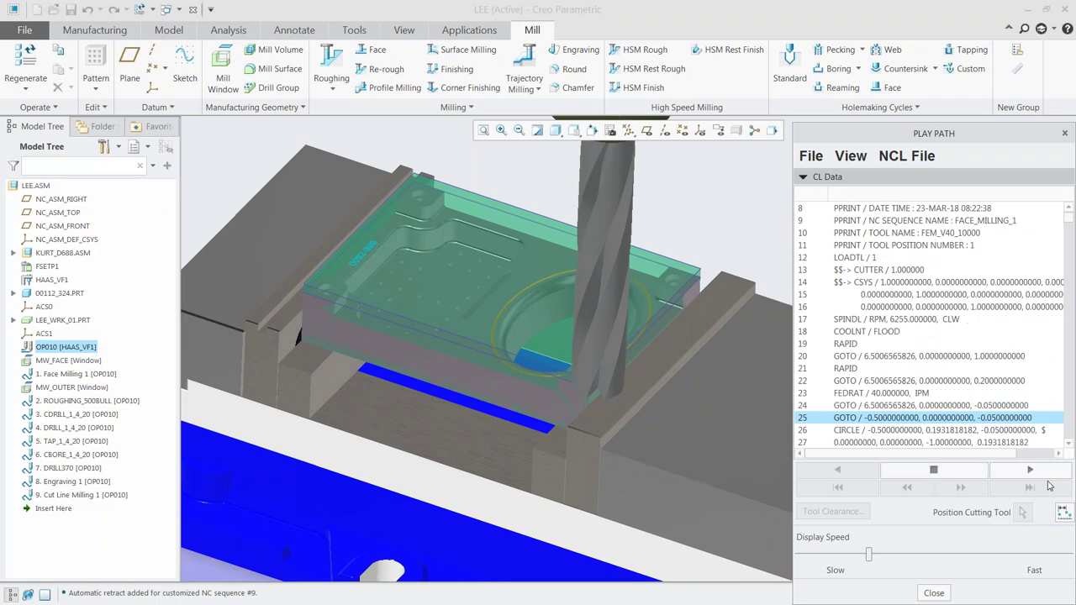
{"action": "left_click", "coordinate": [964, 556]}
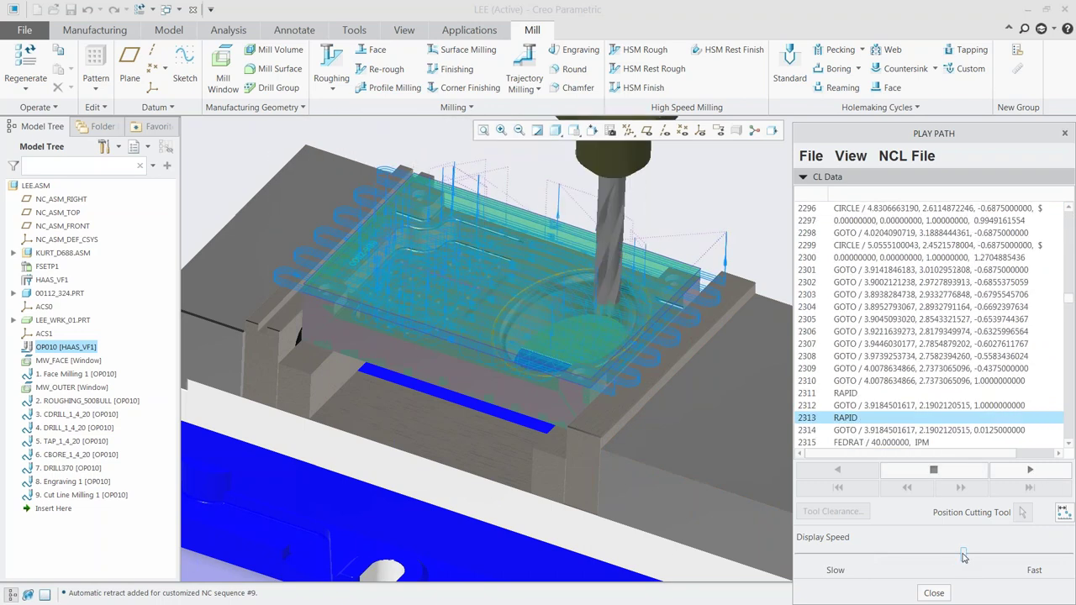
{"action": "left_click", "coordinate": [916, 472]}
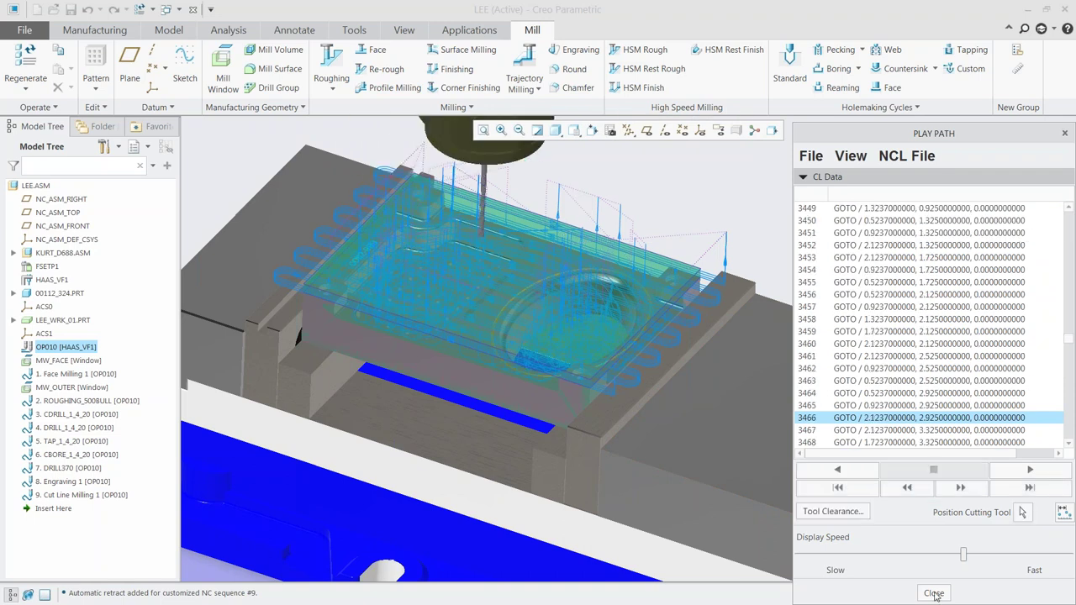
{"action": "left_click", "coordinate": [934, 593]}
Open the material removal simulation for operation OP010 and set its precision to High, accepting the simulation reset
{"action": "right_click", "coordinate": [59, 346]}
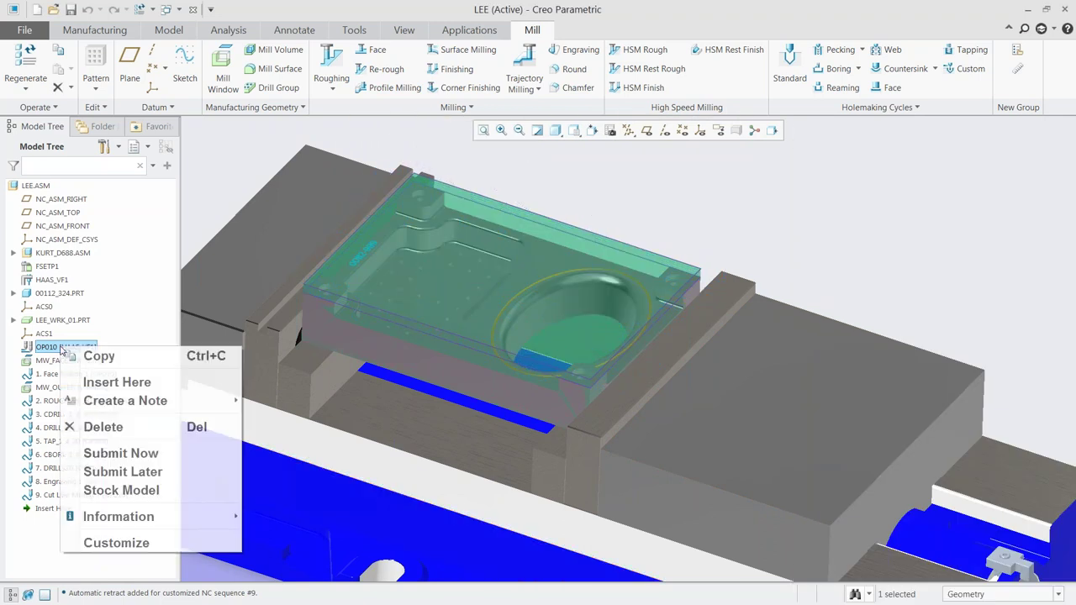
{"action": "left_click", "coordinate": [86, 322]}
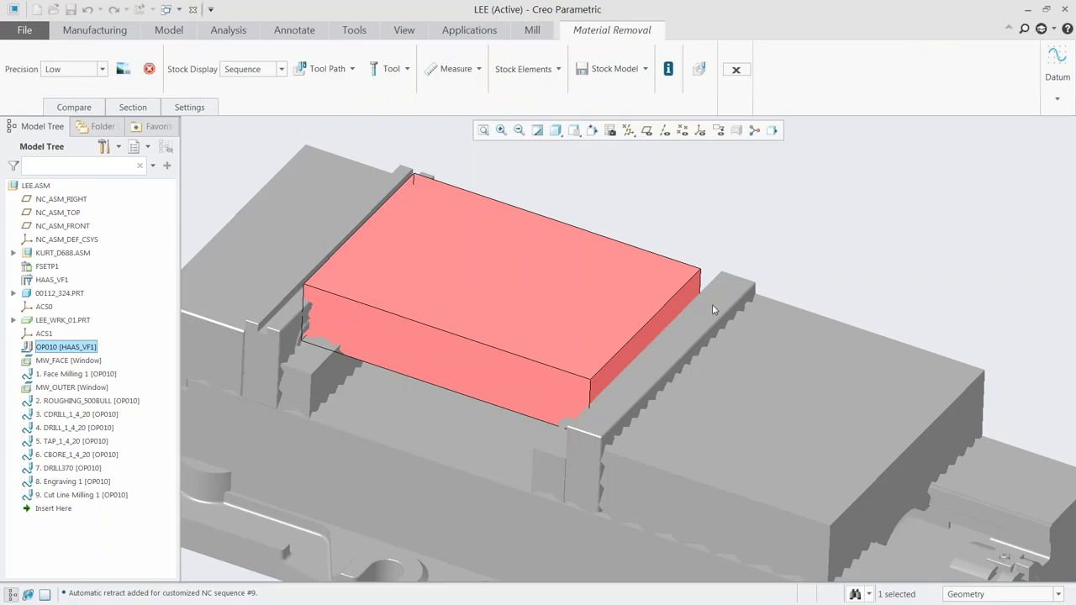
{"action": "left_click", "coordinate": [102, 68]}
{"action": "left_click", "coordinate": [77, 102]}
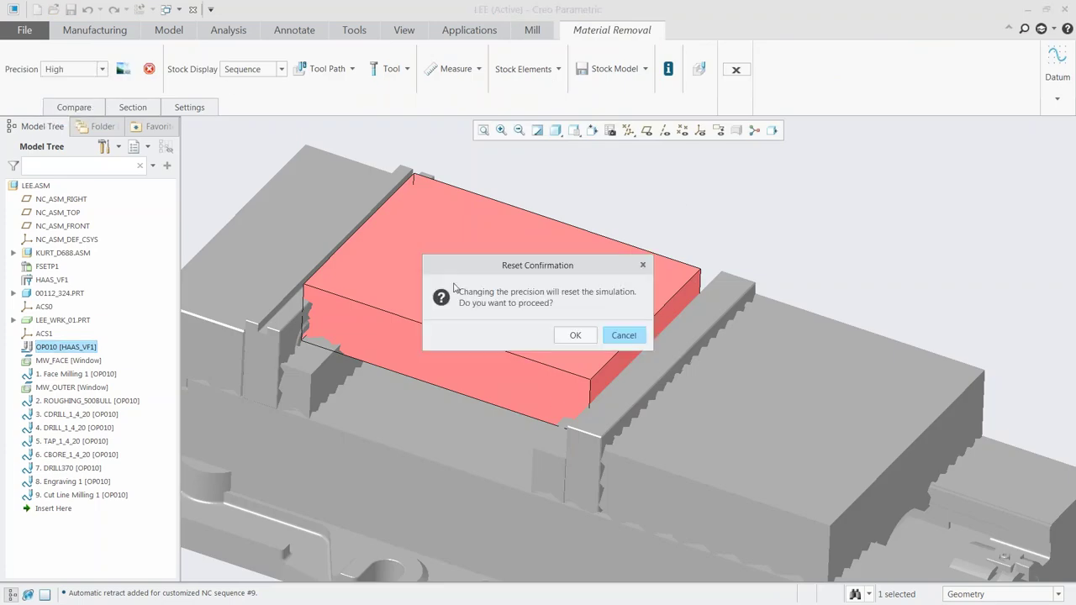
{"action": "left_click", "coordinate": [577, 334]}
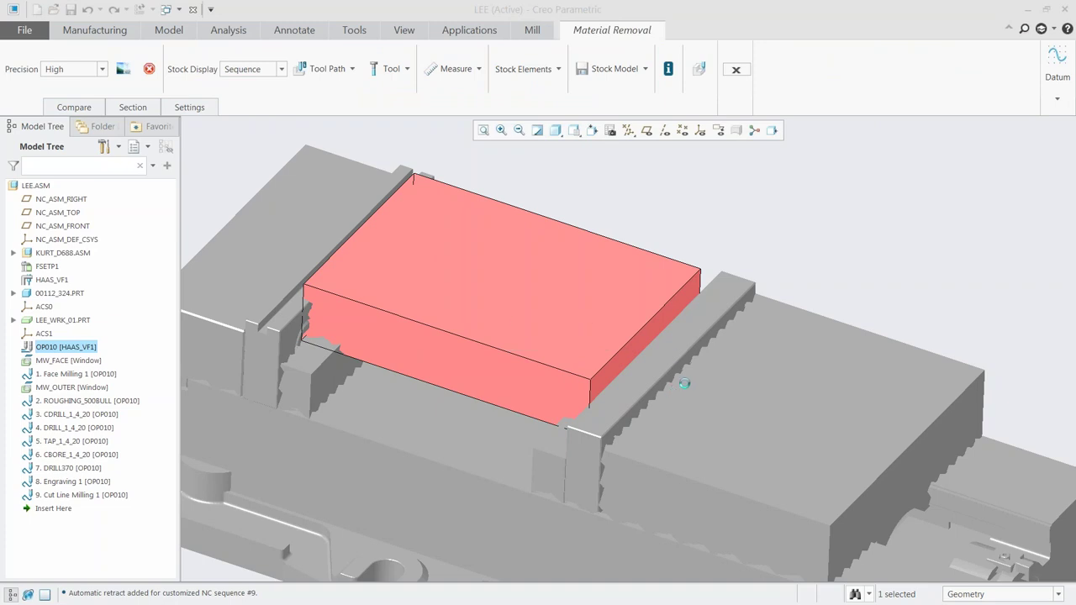
Play the material removal simulation of operation OP010 with collision checking on and the toolpath display hidden
{"action": "left_click", "coordinate": [698, 69]}
{"action": "left_click", "coordinate": [1031, 462]}
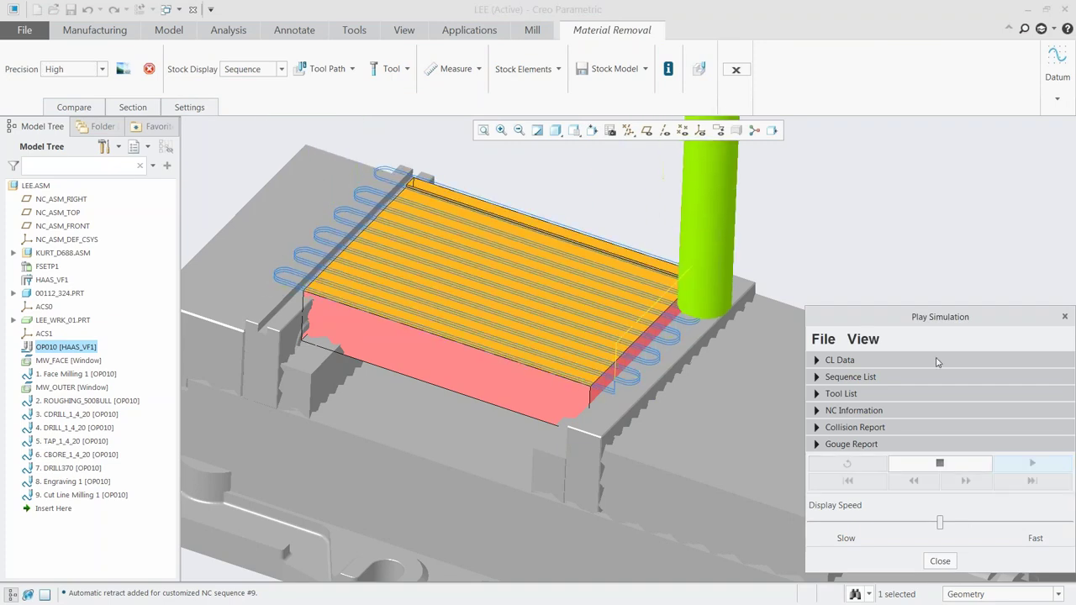
{"action": "left_click", "coordinate": [863, 338]}
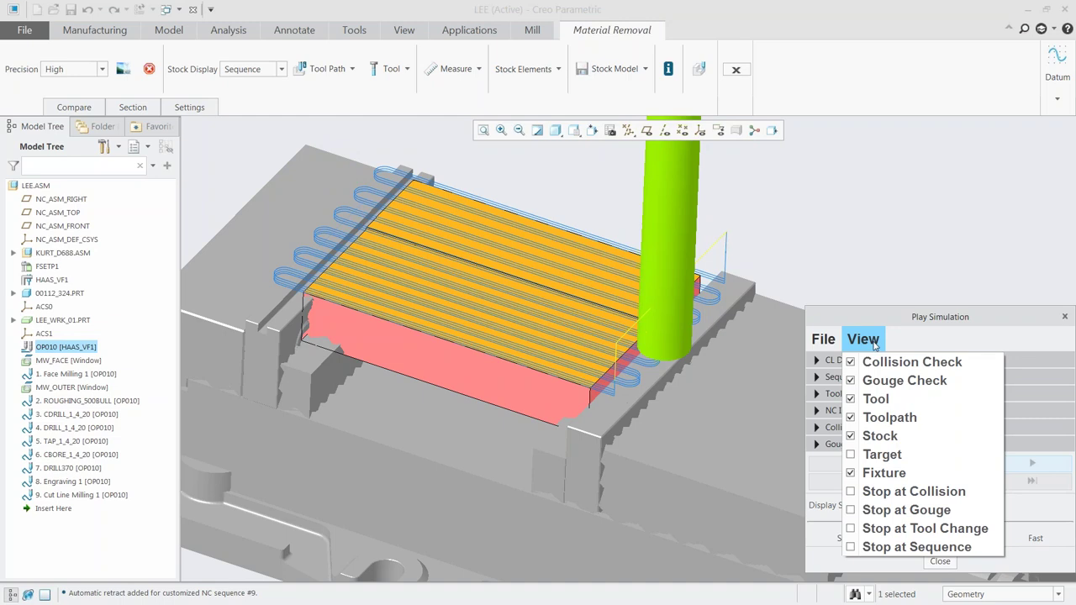
{"action": "left_click", "coordinate": [858, 419]}
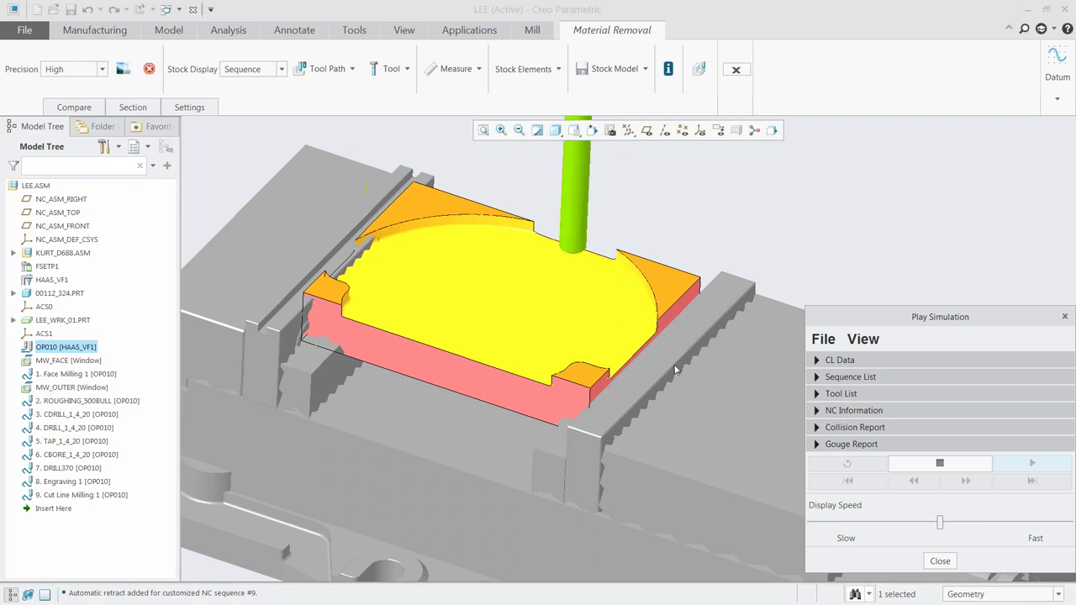
Check the collision report during playback, and stop the simulation and exit material removal
{"action": "left_click", "coordinate": [818, 428]}
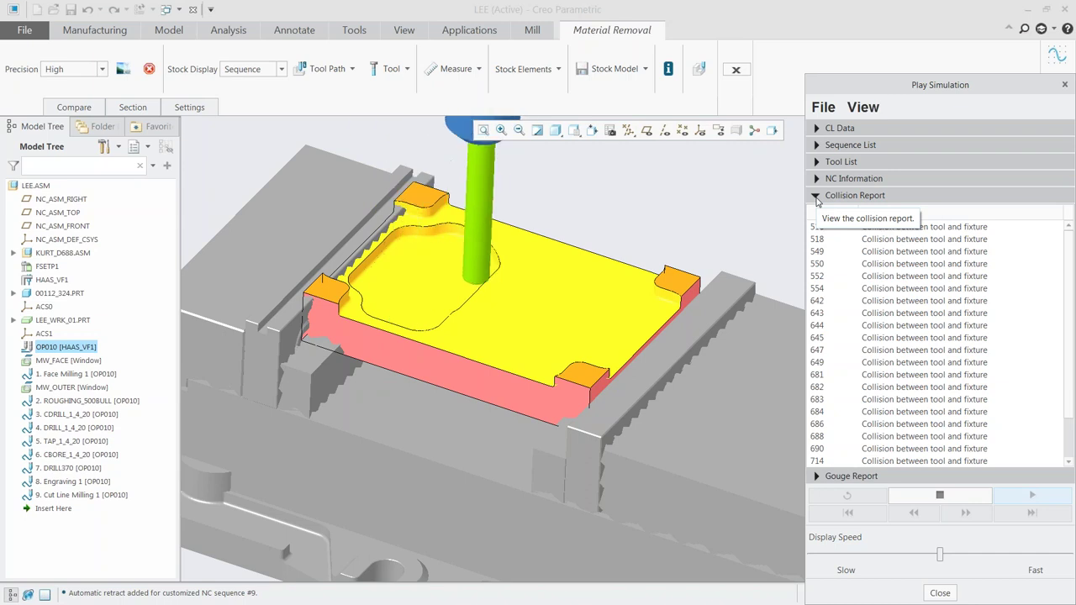
{"action": "left_click", "coordinate": [816, 197]}
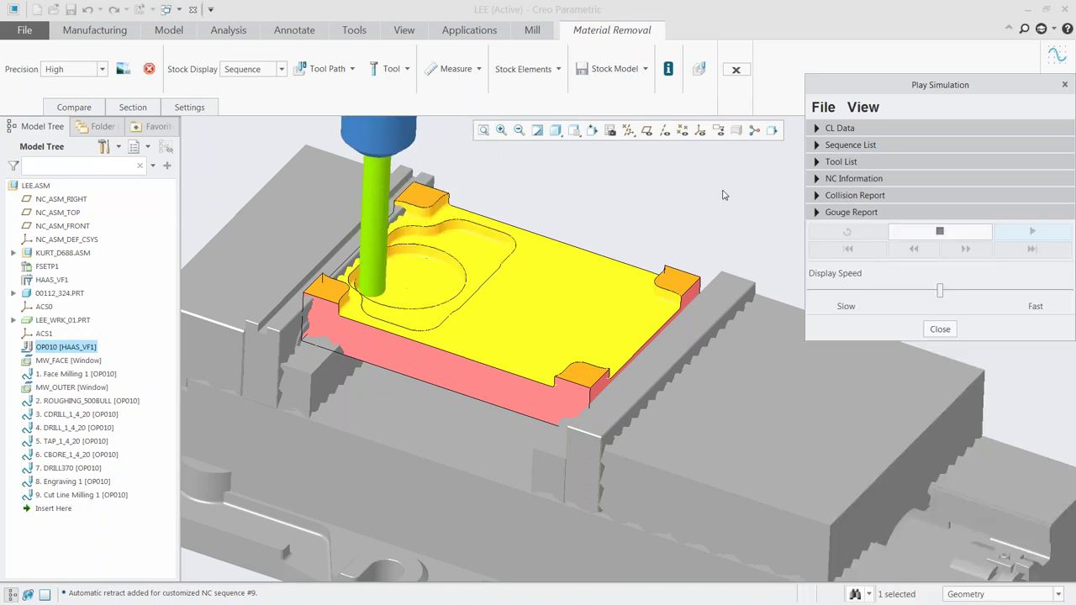
{"action": "left_click", "coordinate": [923, 232]}
{"action": "left_click", "coordinate": [939, 330]}
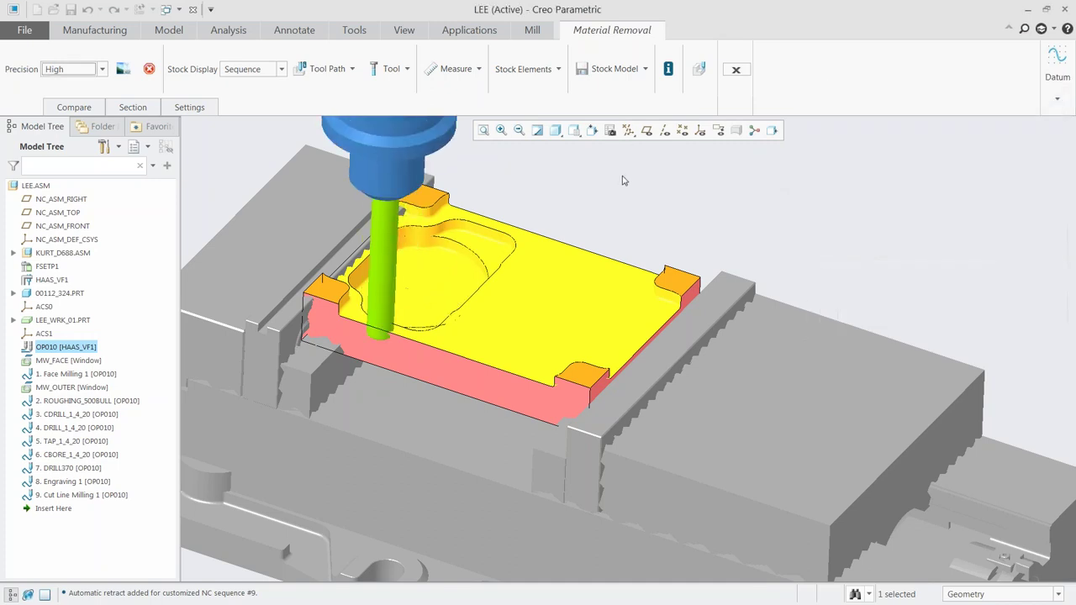
{"action": "left_click", "coordinate": [736, 71]}
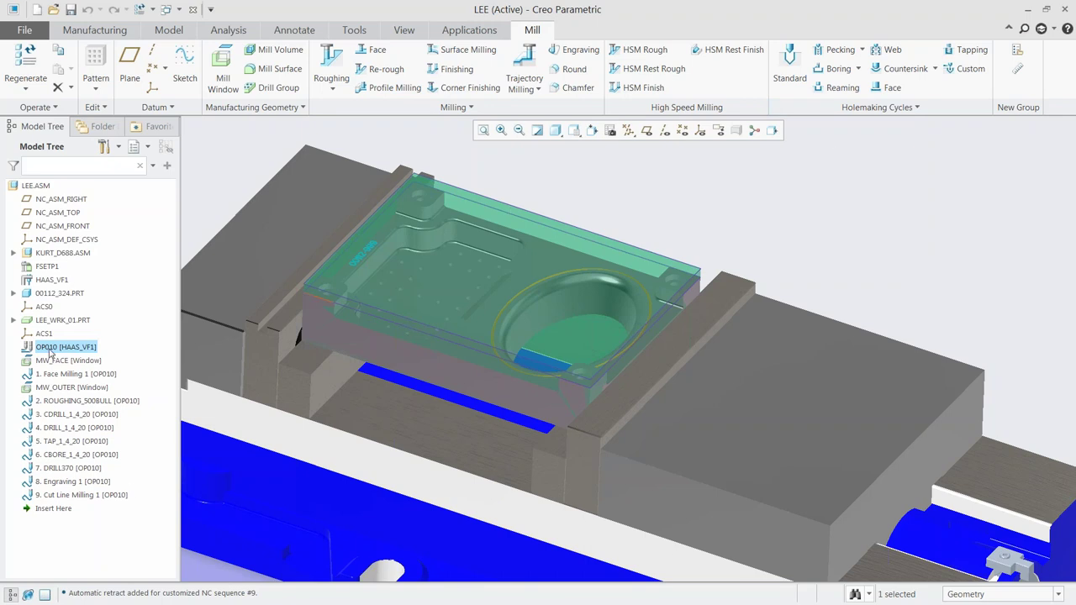
Launch the NC Post Processor's Option File Generator and open the recent option file uncx01.p17
{"action": "left_click", "coordinate": [97, 32]}
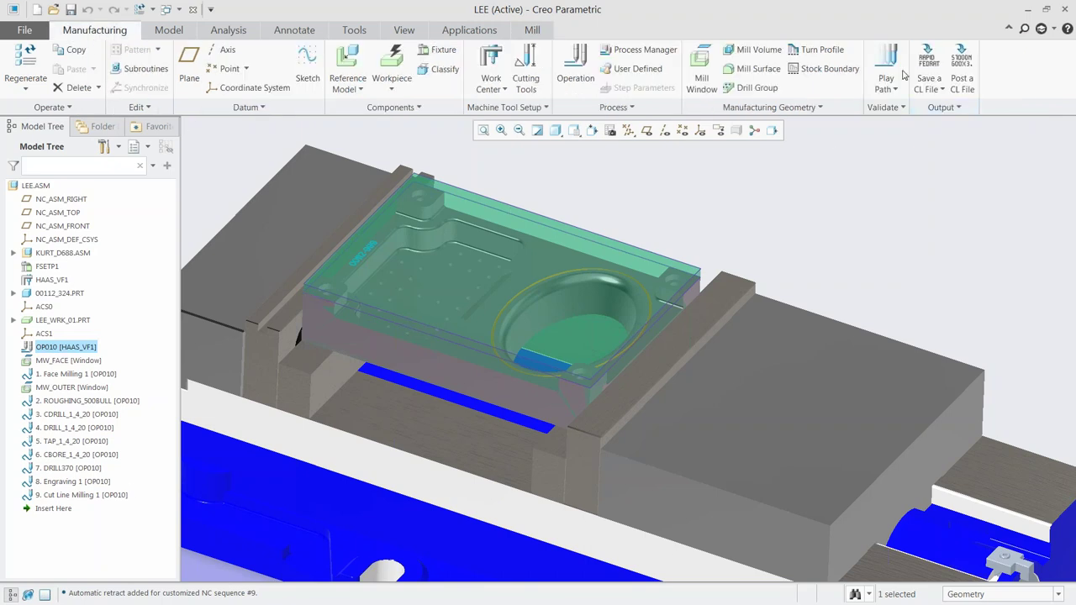
{"action": "left_click", "coordinate": [477, 36]}
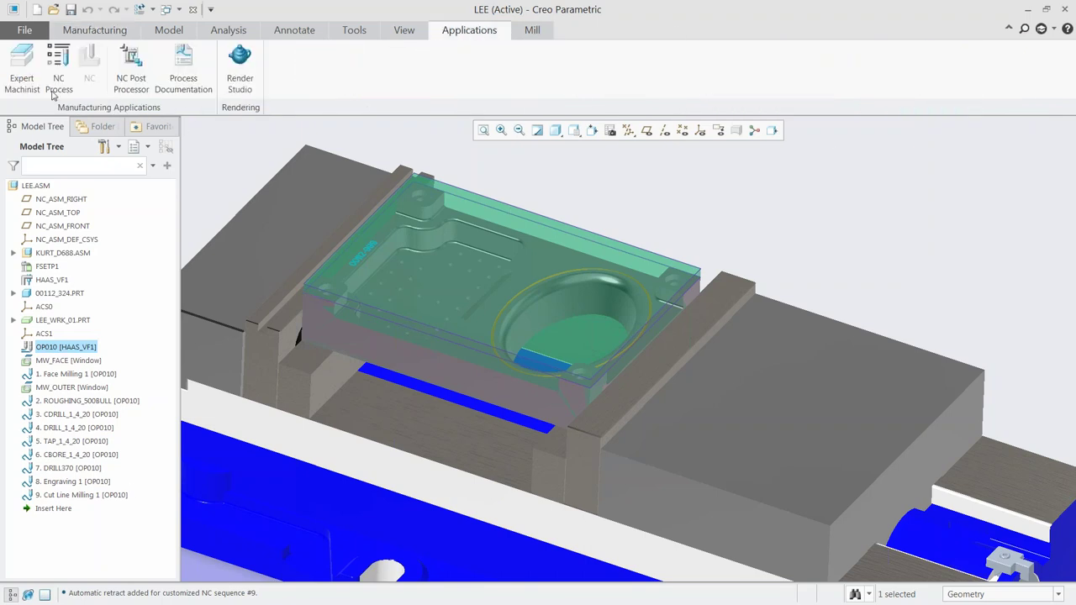
{"action": "left_click", "coordinate": [135, 83]}
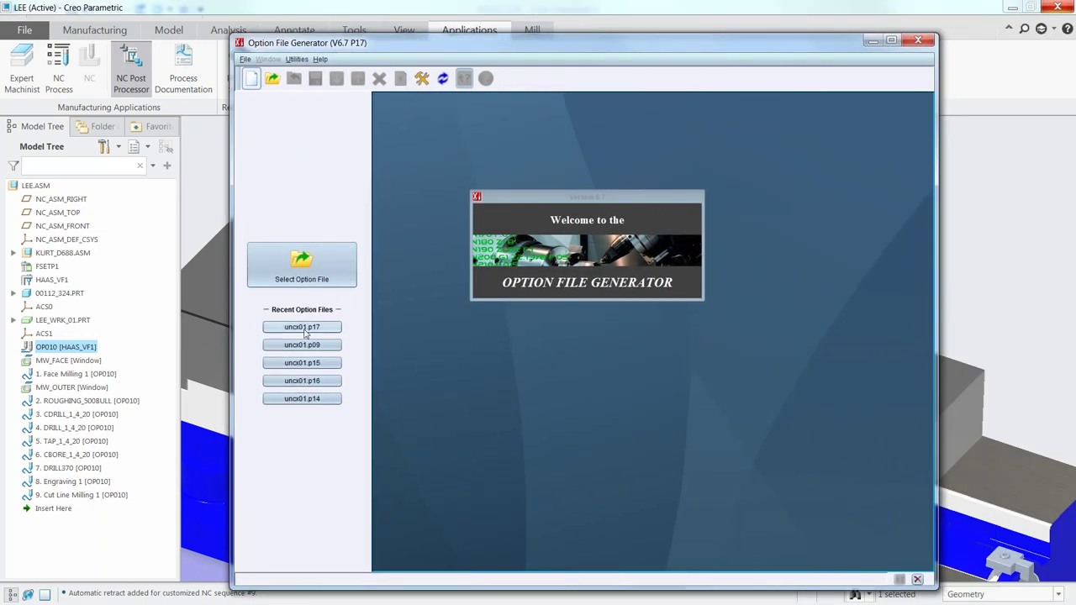
{"action": "left_click", "coordinate": [304, 329]}
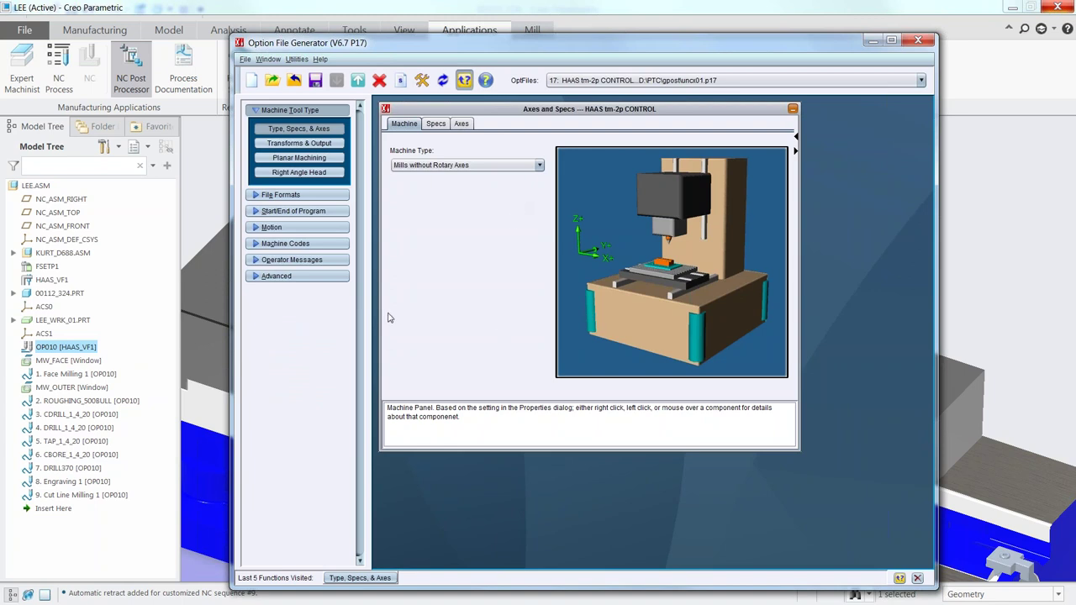
Review the HAAS tm-2p control's machine type choices, motion resolution specs and MCD file format, keeping Mills without Rotary Axes
{"action": "left_click", "coordinate": [436, 166]}
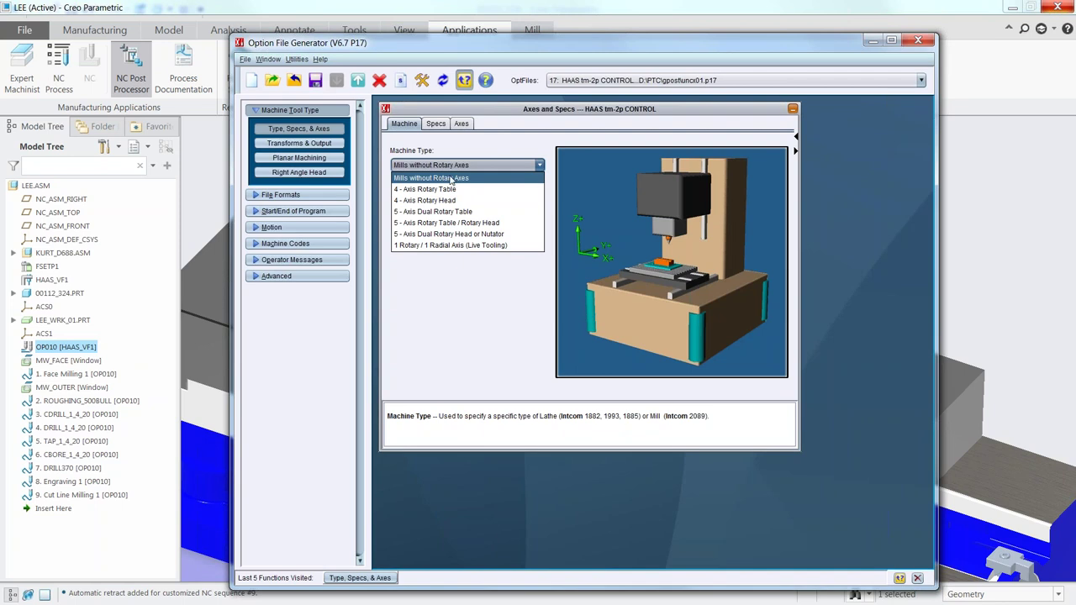
{"action": "left_click", "coordinate": [451, 178]}
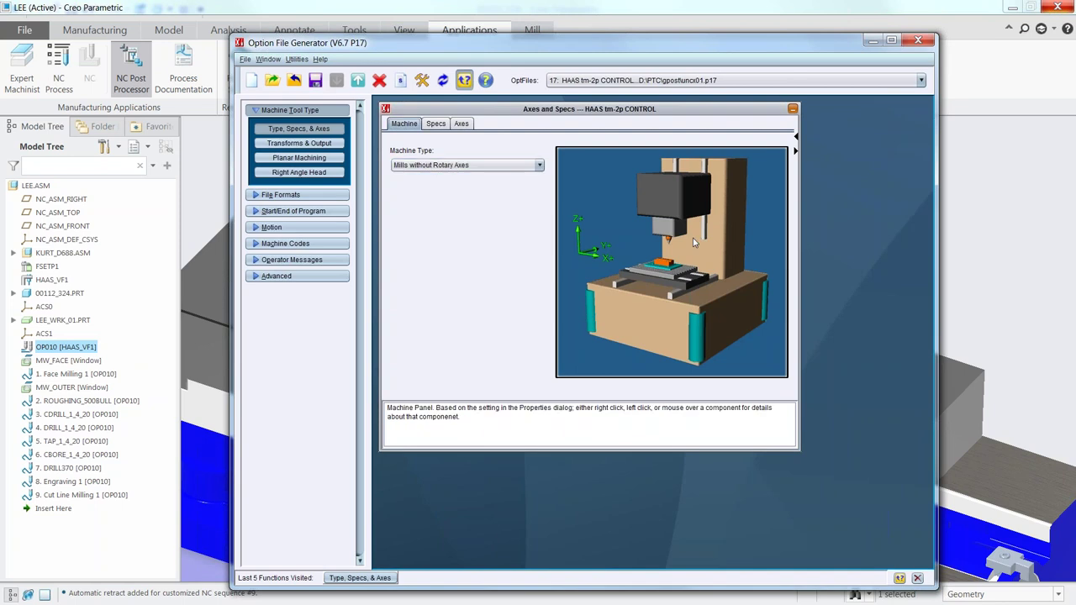
{"action": "left_click", "coordinate": [436, 124]}
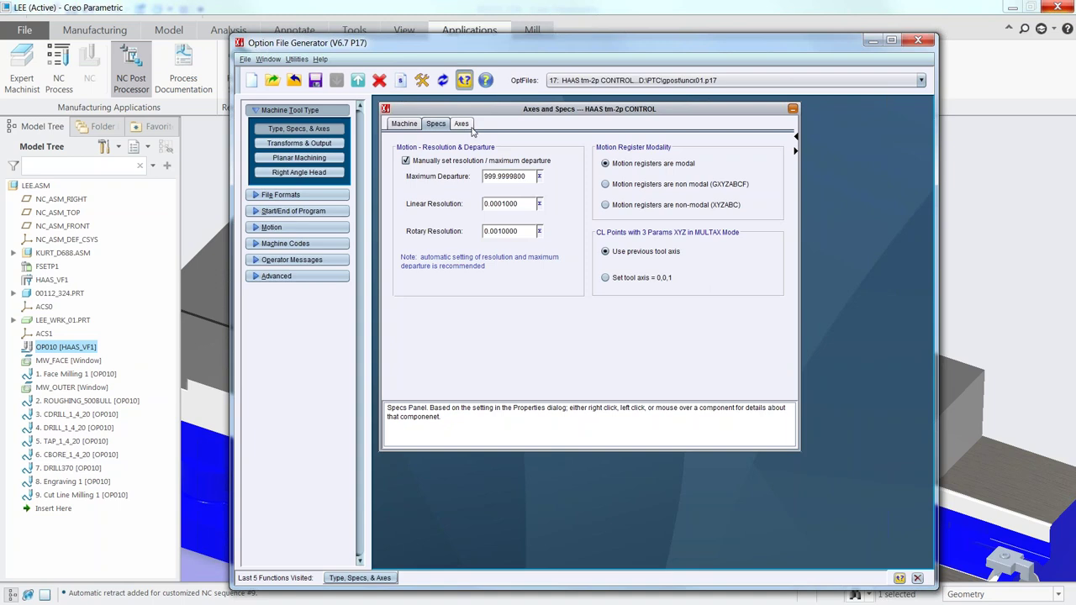
{"action": "left_click", "coordinate": [294, 156]}
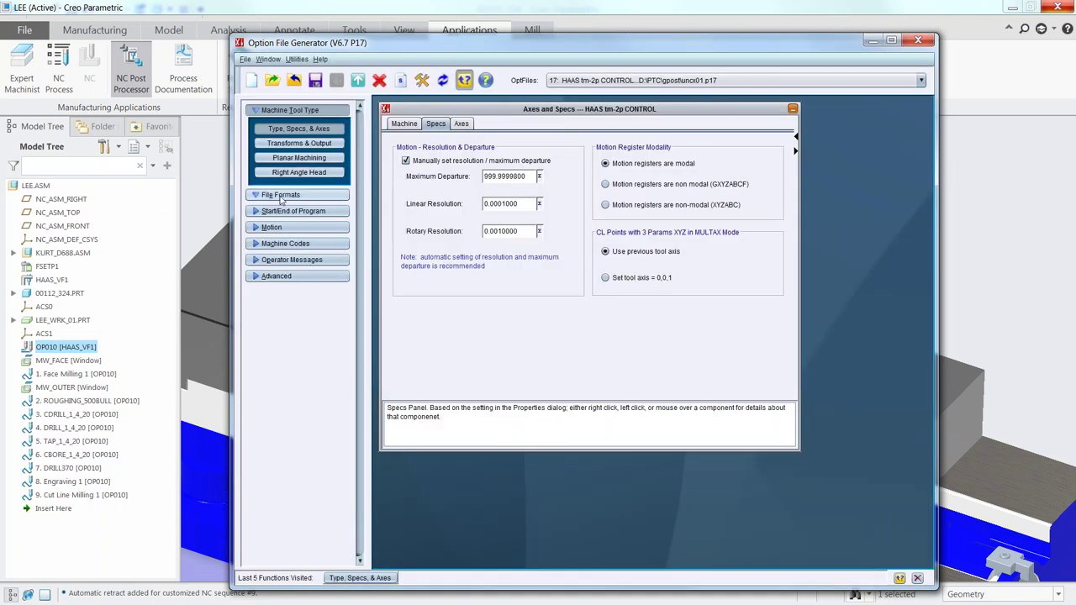
{"action": "left_click", "coordinate": [278, 195]}
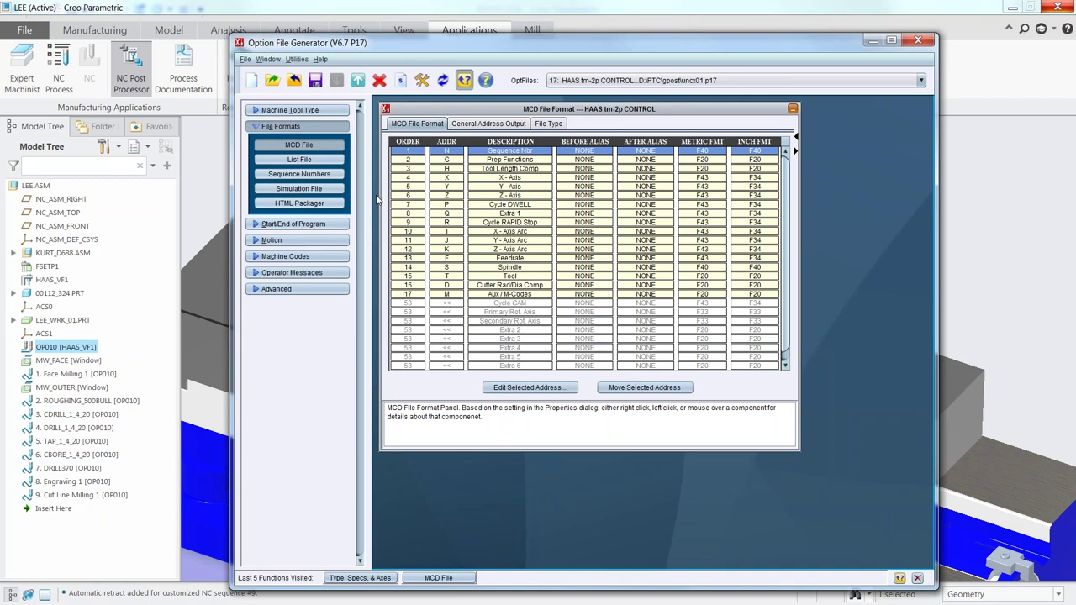
Review the HAAS tm-2p post-processor's Sequence Numbers, Start/End of Program and Prep/G-Codes settings, and close the Option File Generator
{"action": "left_click", "coordinate": [319, 175]}
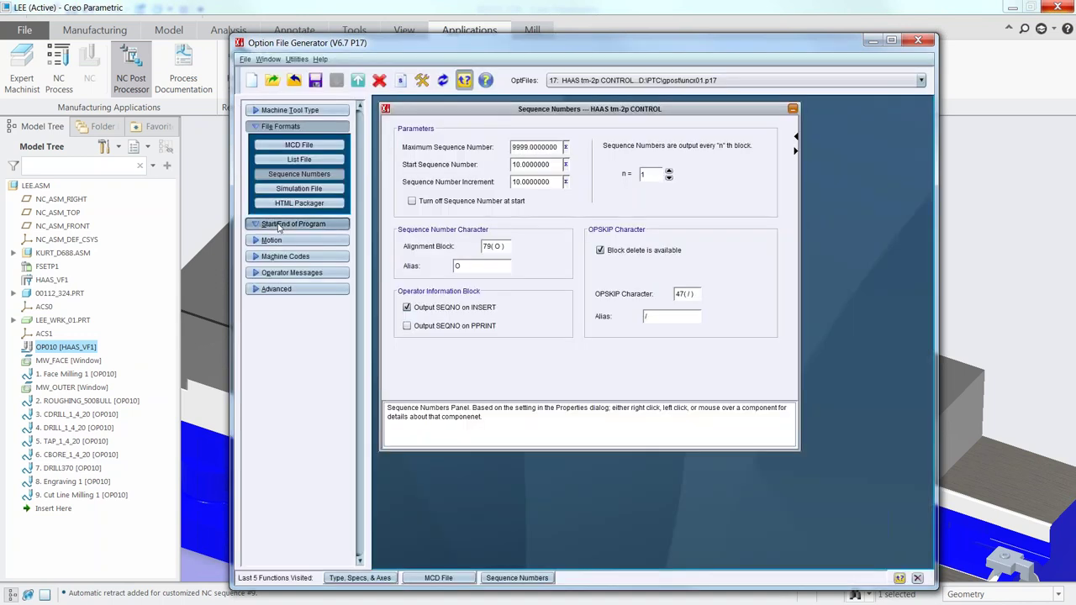
{"action": "left_click", "coordinate": [280, 224]}
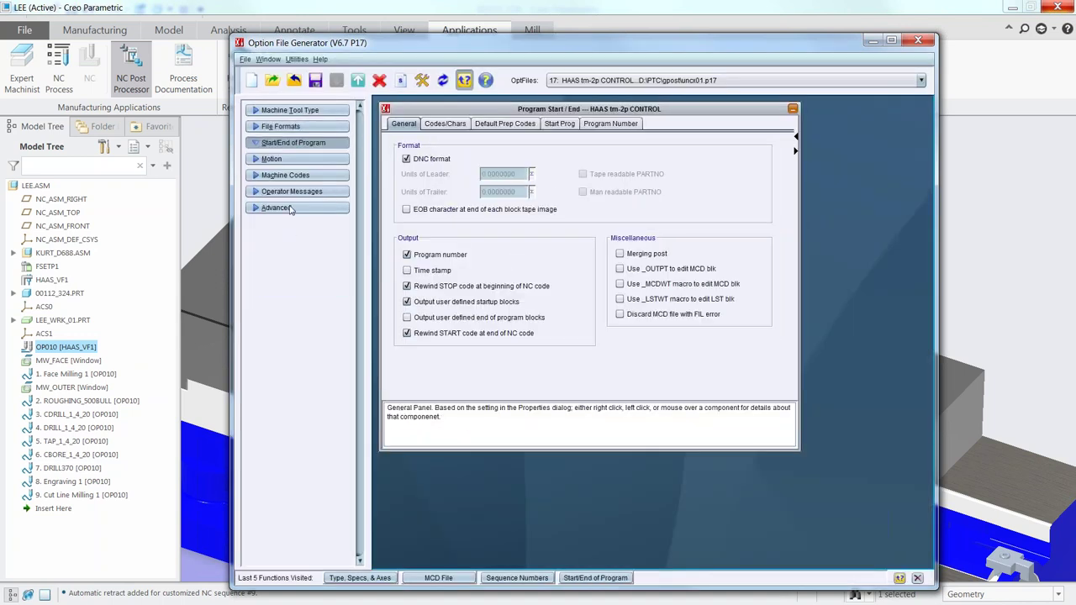
{"action": "left_click", "coordinate": [277, 175]}
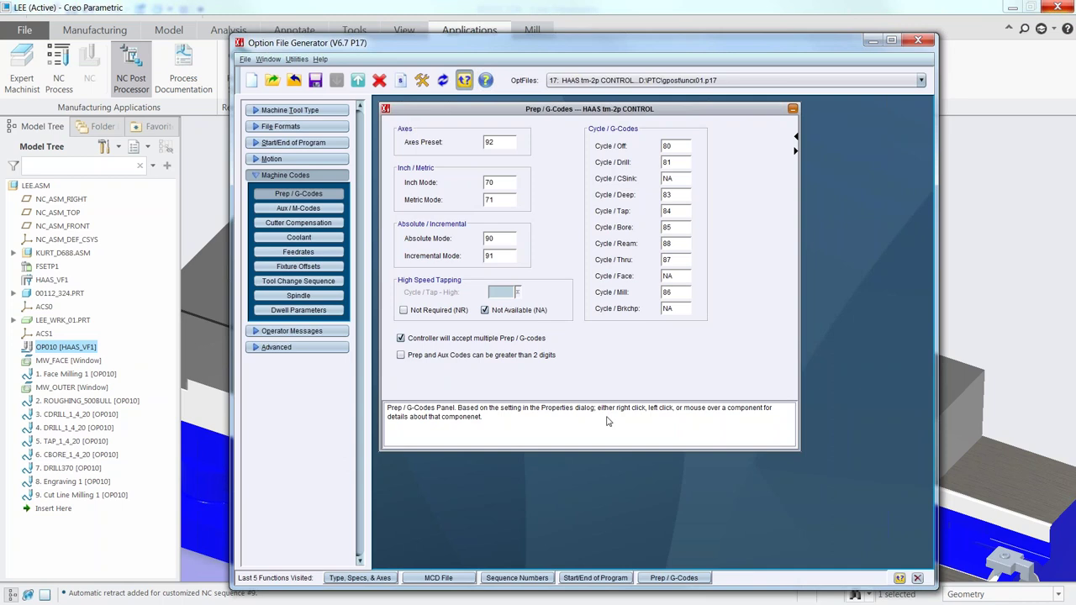
{"action": "left_click", "coordinate": [918, 41]}
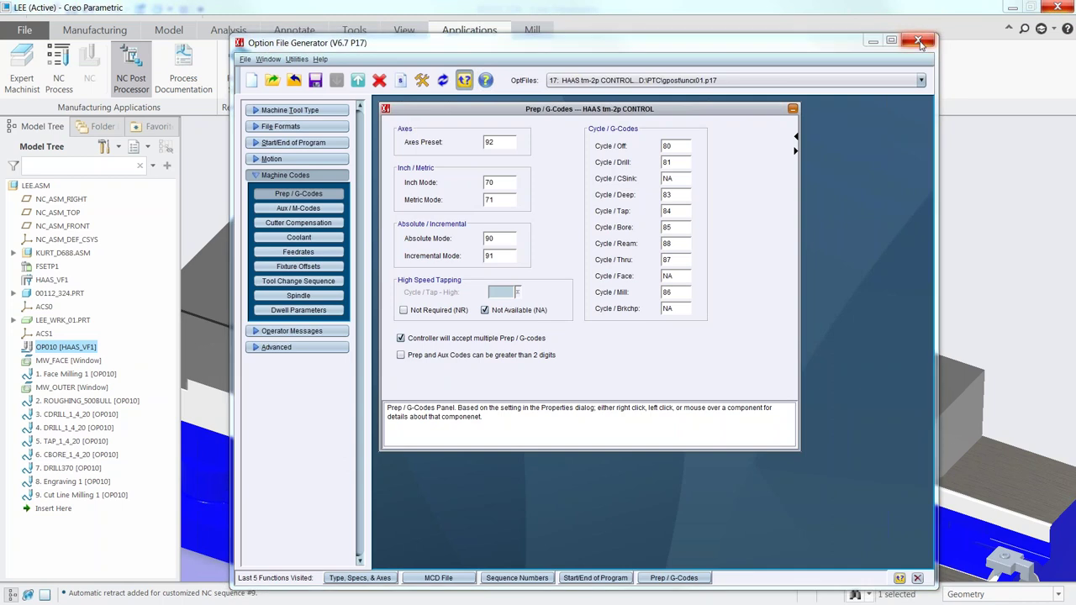
{"action": "left_click", "coordinate": [627, 337]}
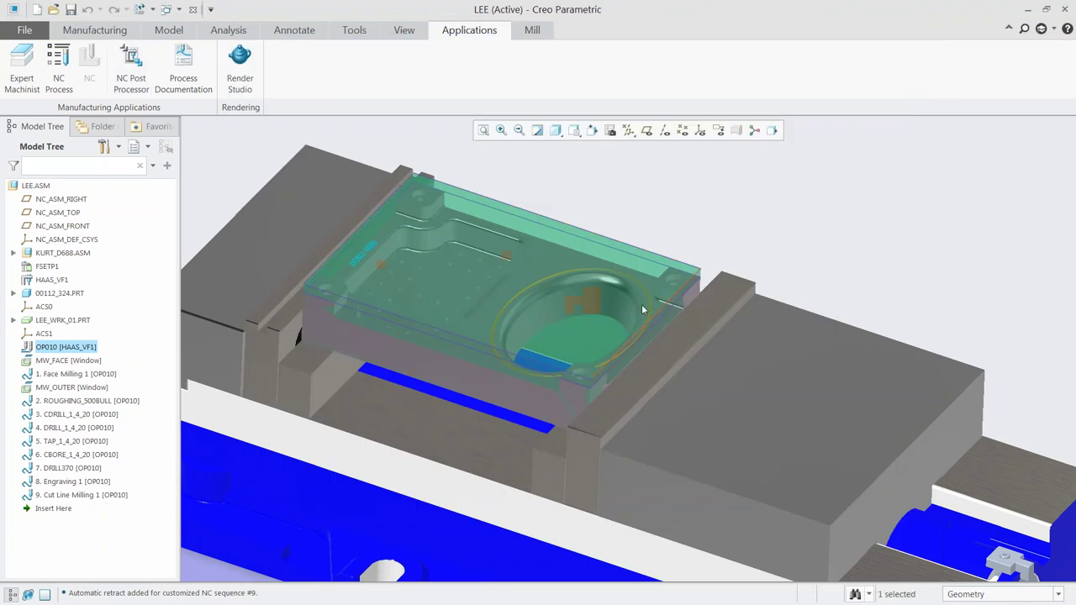
Save the CL file for operation OP010 as 3356 with MCD file output enabled
{"action": "left_click", "coordinate": [94, 30]}
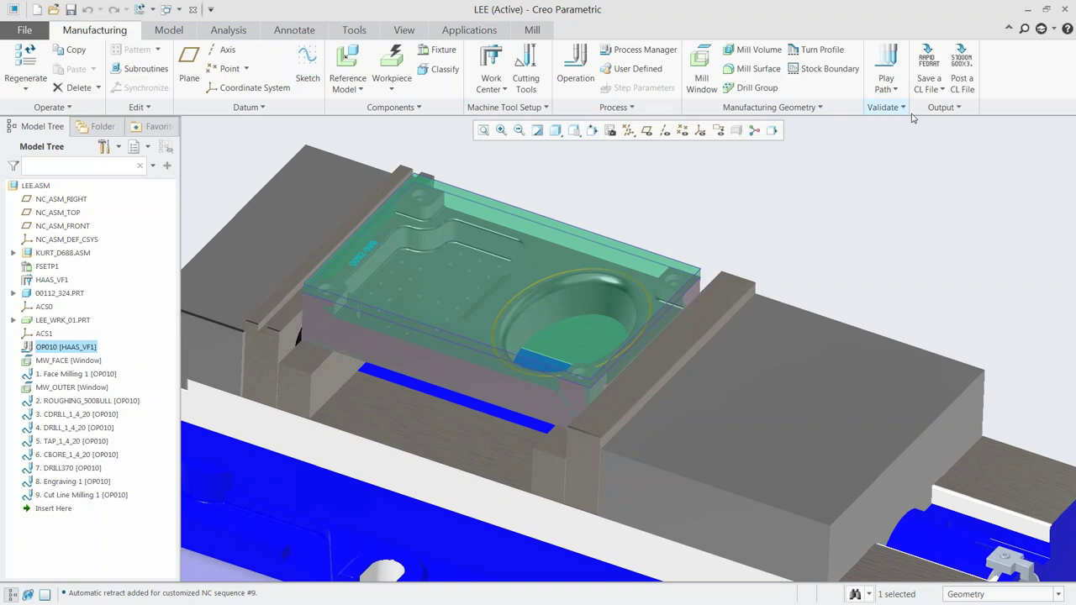
{"action": "left_click", "coordinate": [895, 90]}
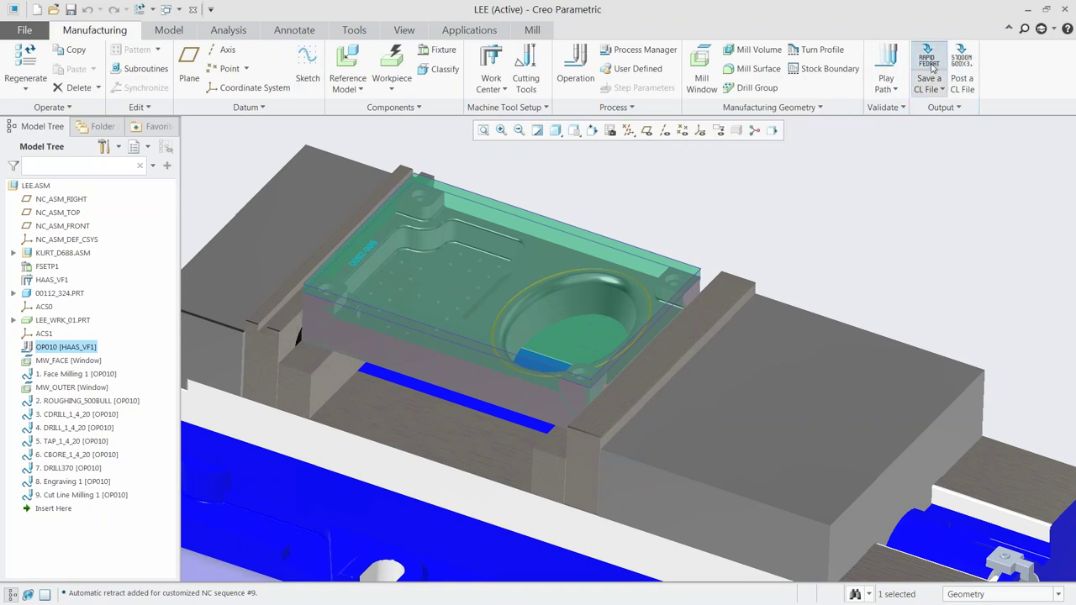
{"action": "left_click", "coordinate": [929, 67]}
{"action": "left_click", "coordinate": [1011, 66]}
{"action": "left_click", "coordinate": [1009, 157]}
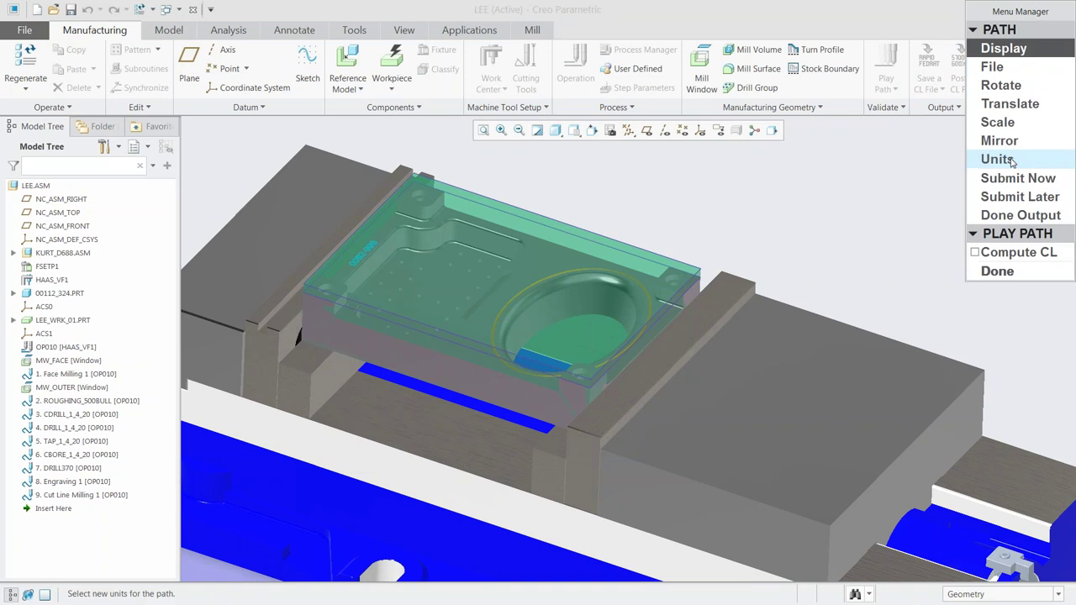
{"action": "left_click", "coordinate": [1000, 66]}
{"action": "left_click", "coordinate": [975, 271]}
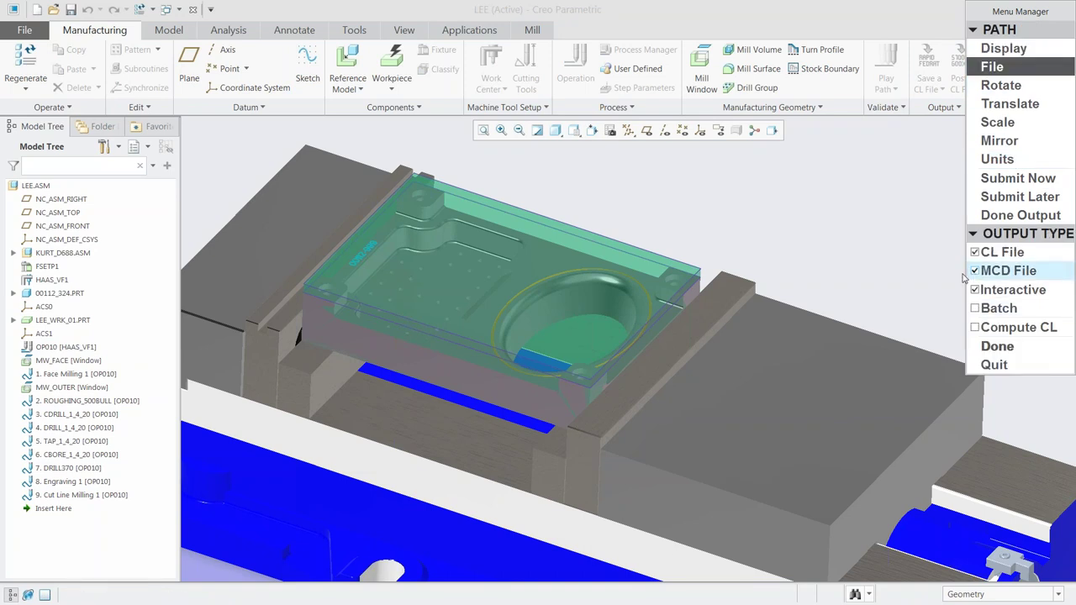
{"action": "left_click", "coordinate": [1000, 346]}
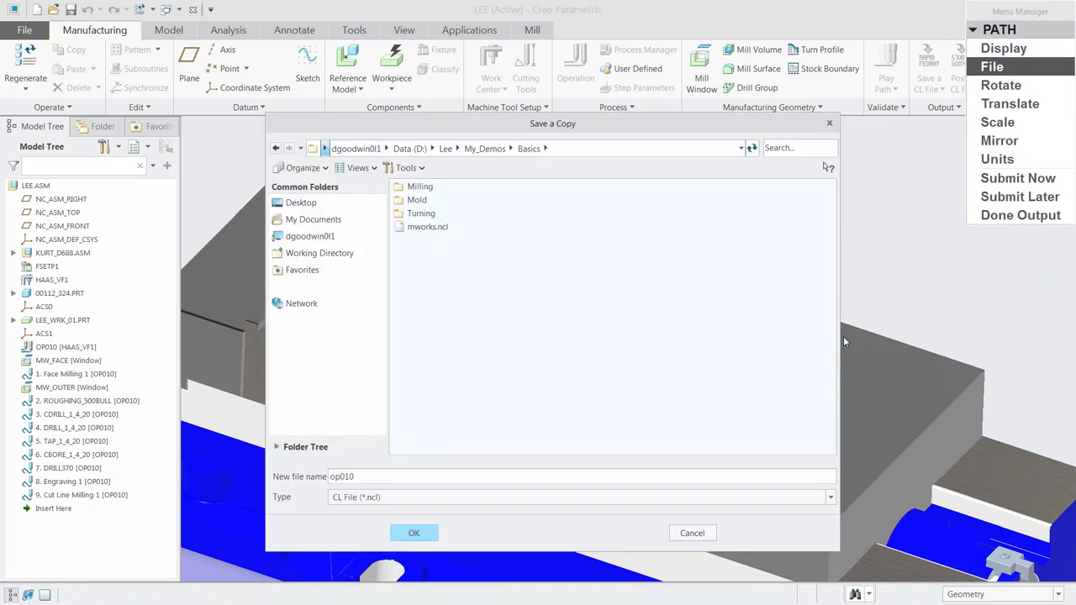
{"action": "double_click", "coordinate": [362, 476]}
{"action": "type", "text": "33"}
{"action": "key", "text": "Return"}
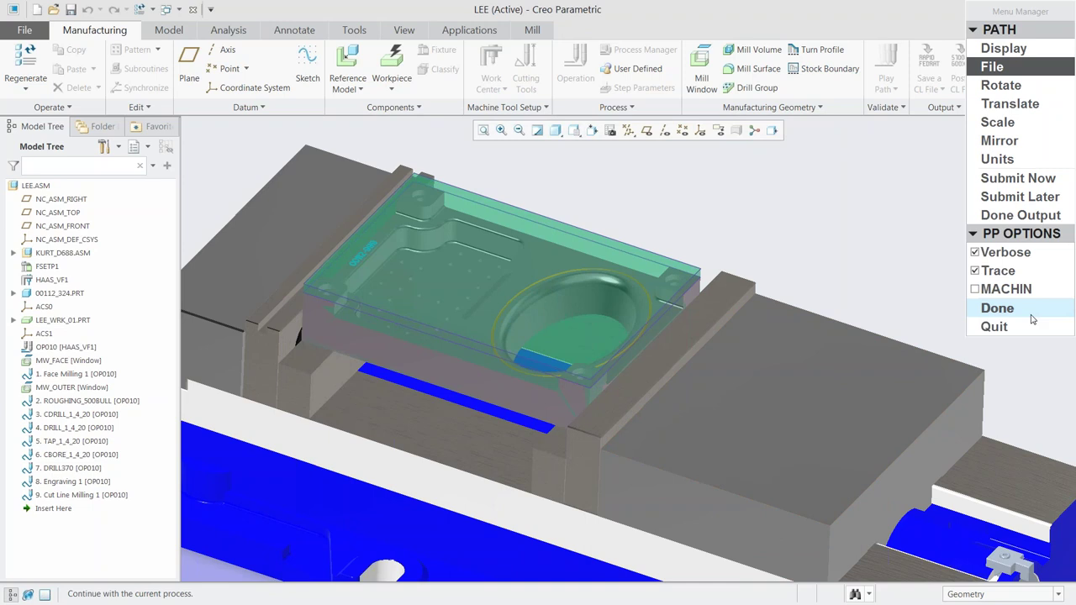
Post-process the CL file with the HAAS tm-2p post UNCX01.P17, supplying the program number, and finish the output
{"action": "left_click", "coordinate": [1030, 314]}
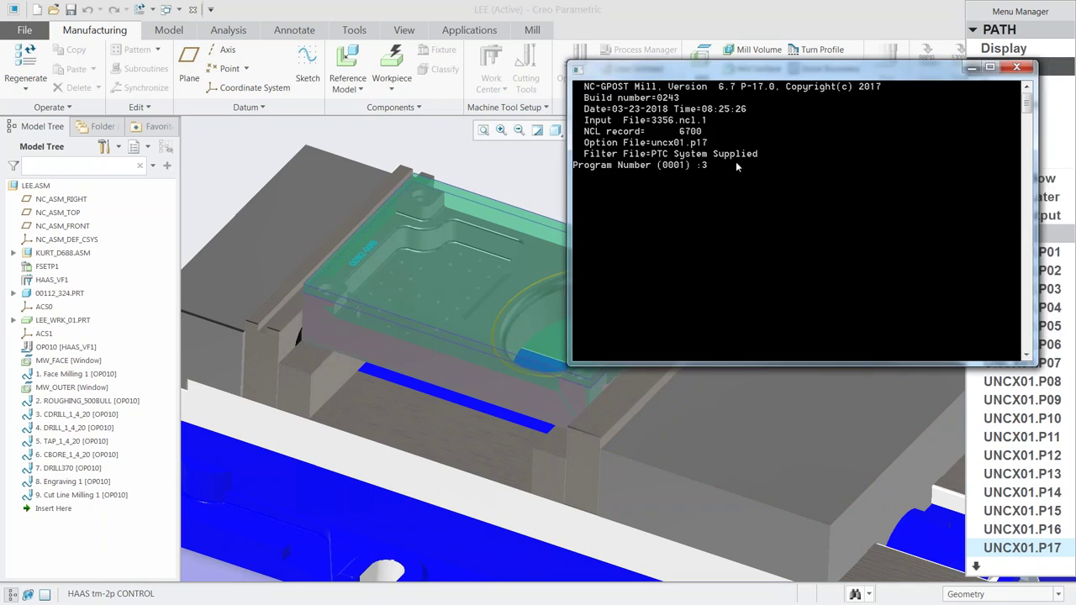
{"action": "type", "text": "56"}
{"action": "key", "text": "Return"}
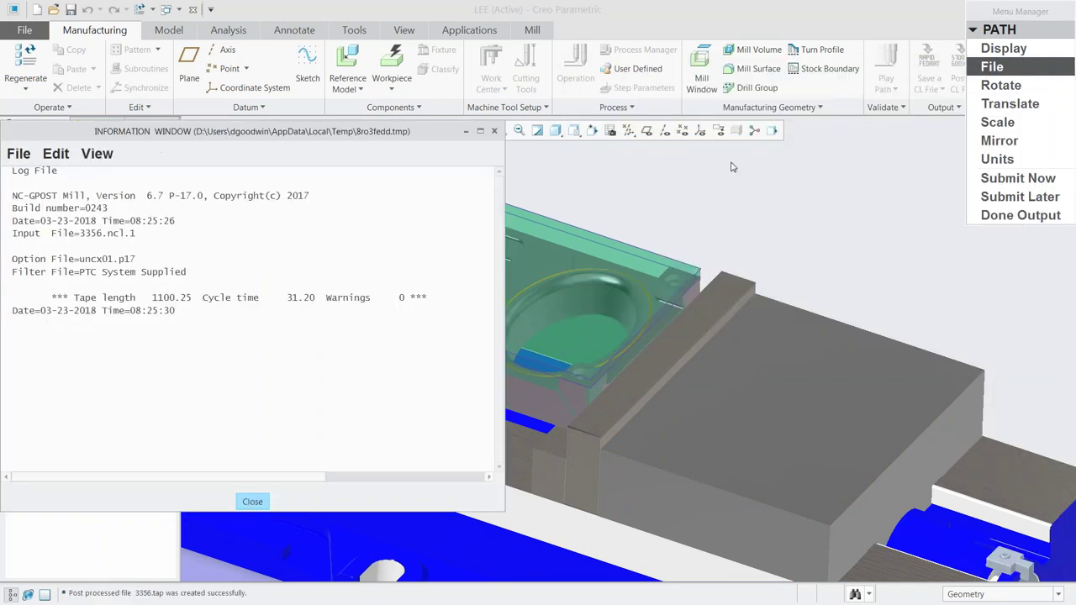
{"action": "left_click", "coordinate": [252, 502]}
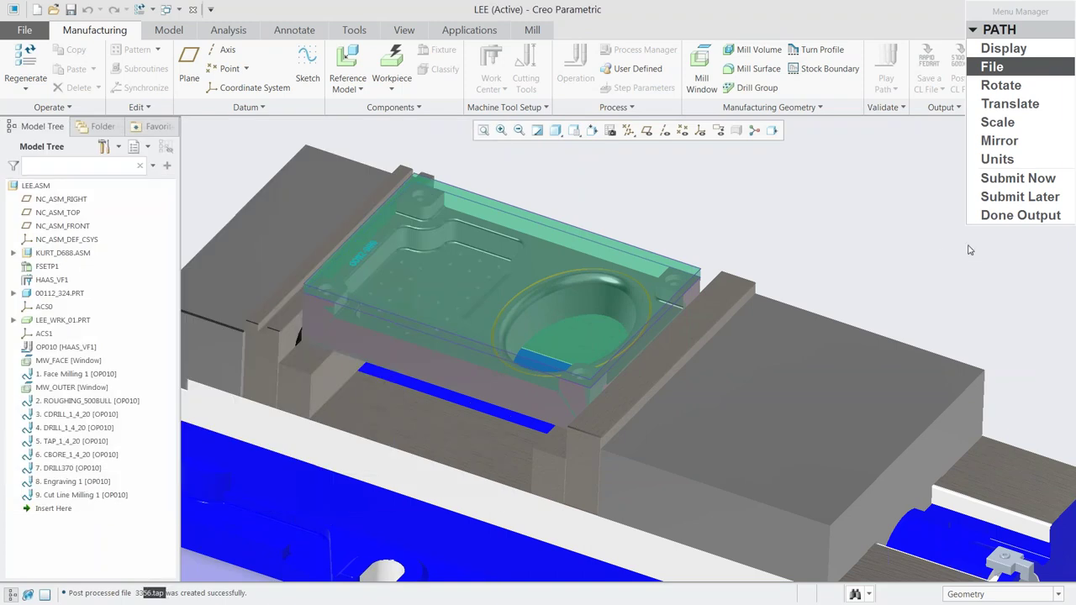
{"action": "left_click", "coordinate": [1021, 215]}
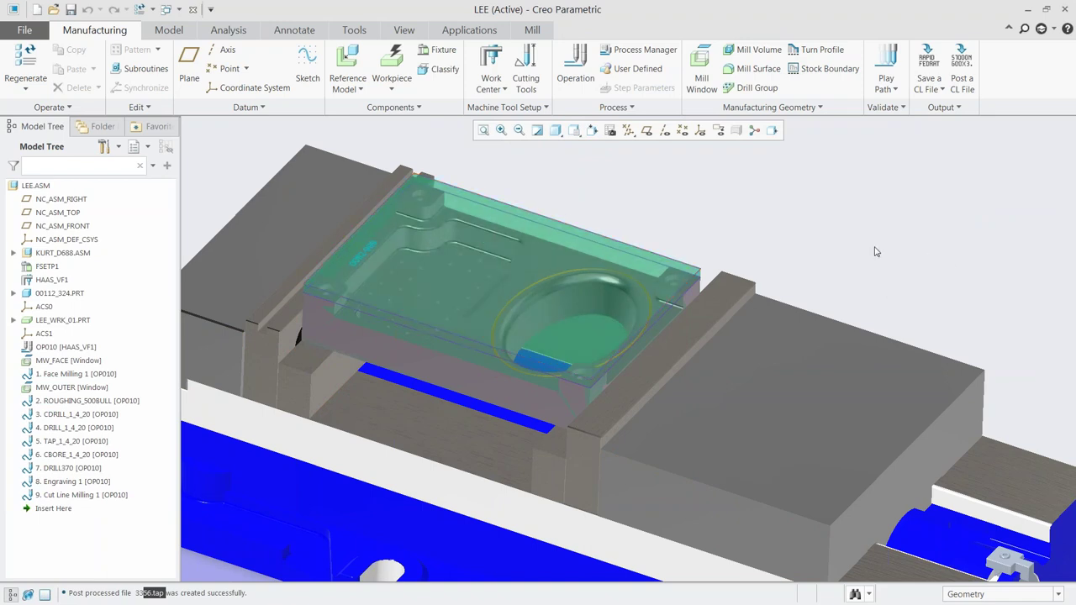
{"action": "scroll", "coordinate": [247, 180], "scroll_direction": "up", "scroll_amount": 3}
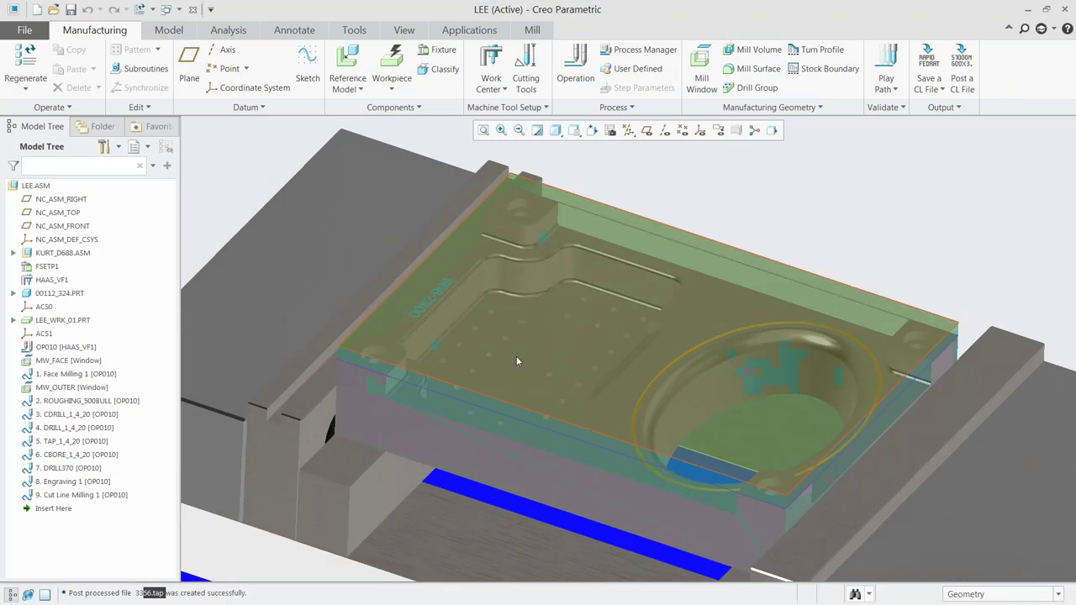
{"action": "scroll", "coordinate": [548, 346], "scroll_direction": "down", "scroll_amount": 4}
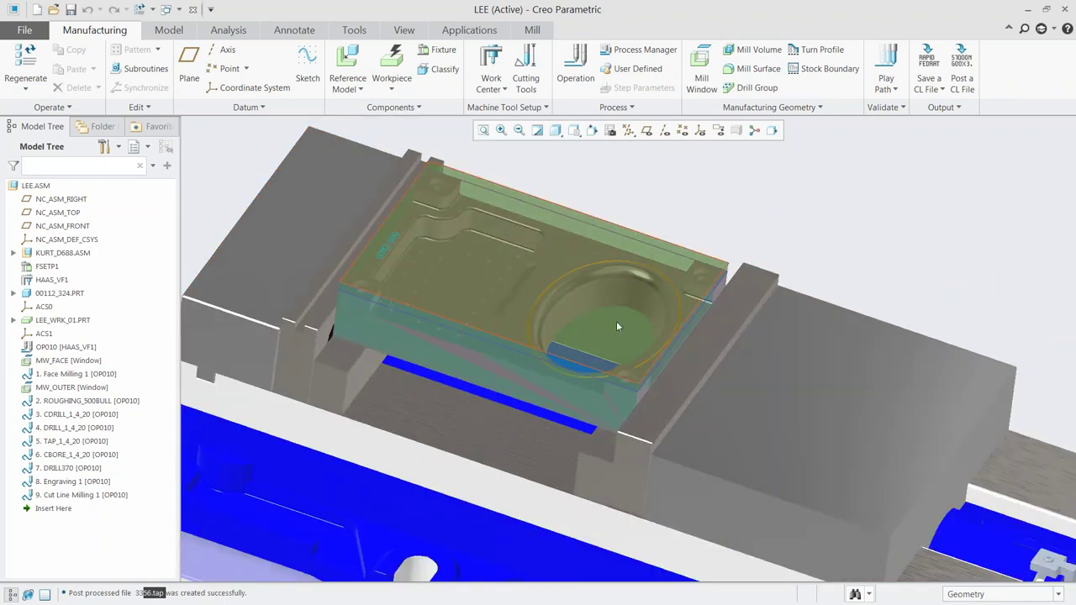
{"action": "scroll", "coordinate": [639, 315], "scroll_direction": "down", "scroll_amount": 3}
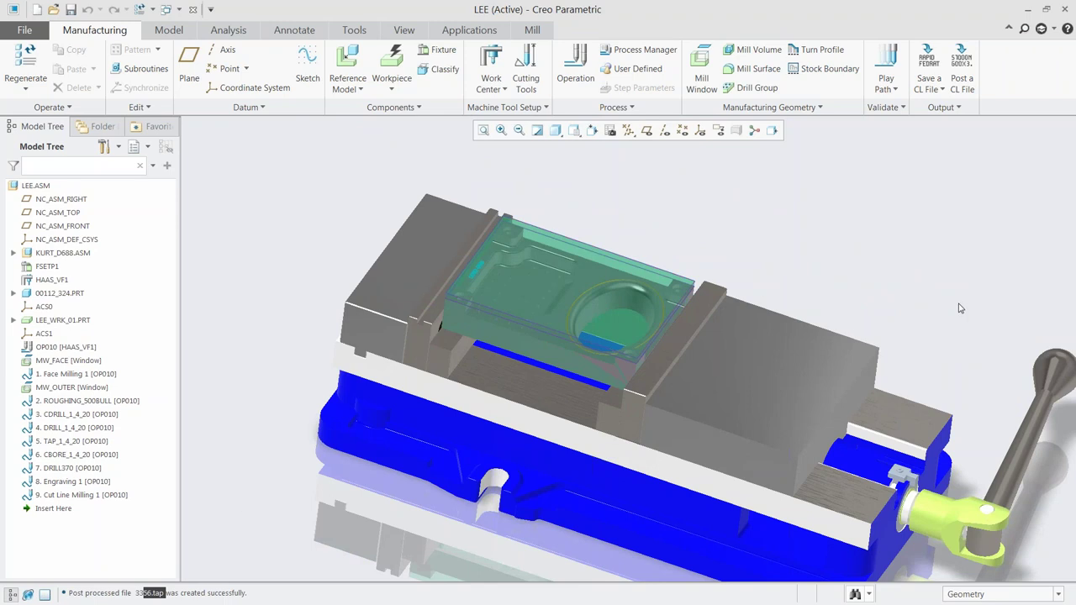
{"action": "scroll", "coordinate": [469, 240], "scroll_direction": "down", "scroll_amount": 3}
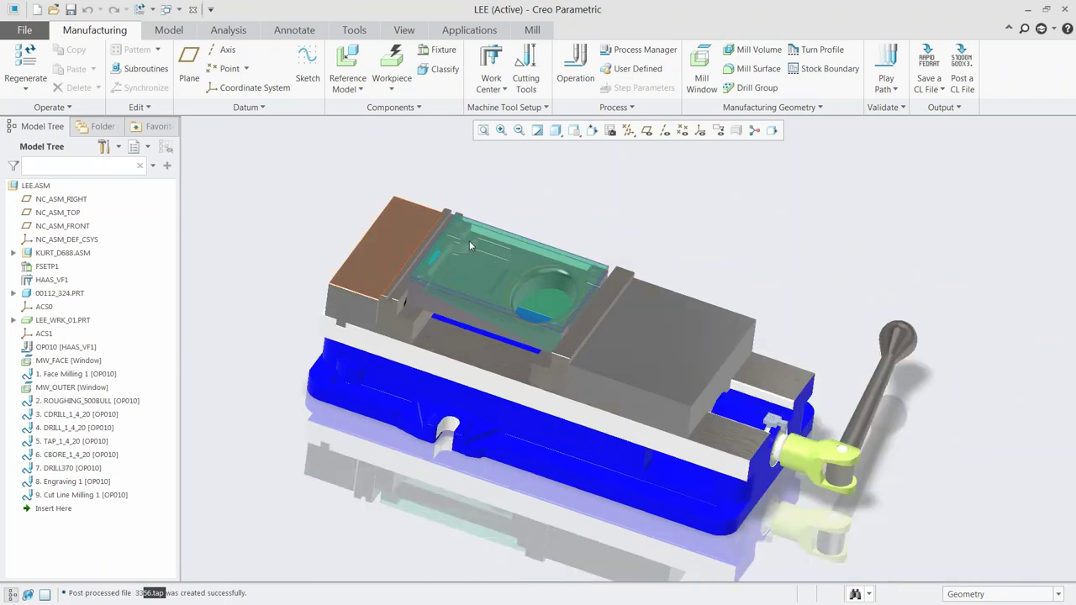
{"action": "middle_click_drag", "start_coordinate": [469, 245], "coordinate": [458, 248]}
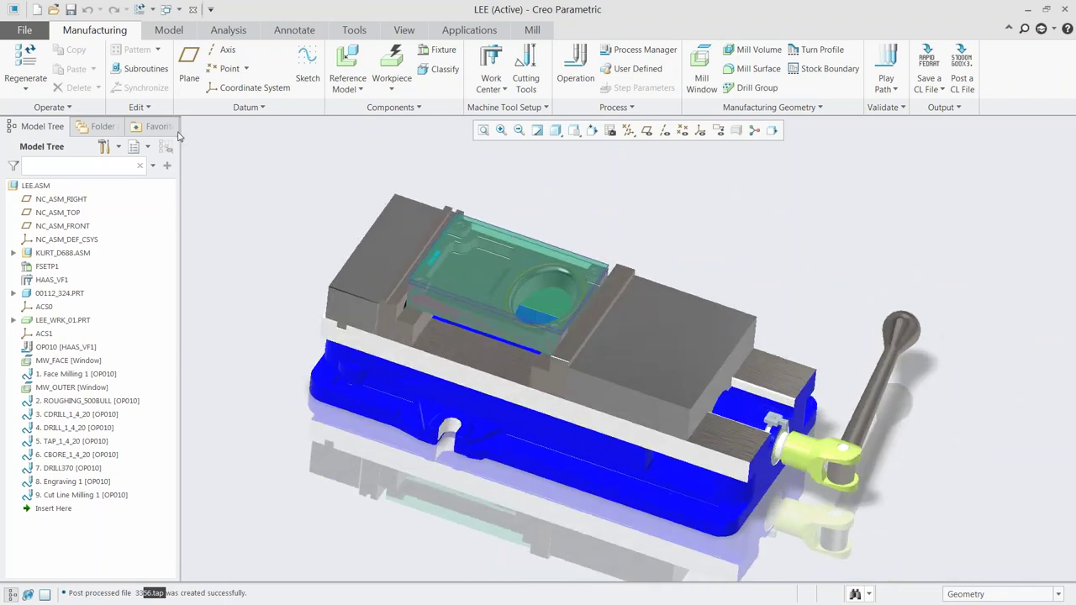
Close the LEE assembly and open xylem123.asm from the Turning folder
{"action": "left_click", "coordinate": [194, 11]}
{"action": "left_click", "coordinate": [183, 12]}
{"action": "left_click", "coordinate": [43, 67]}
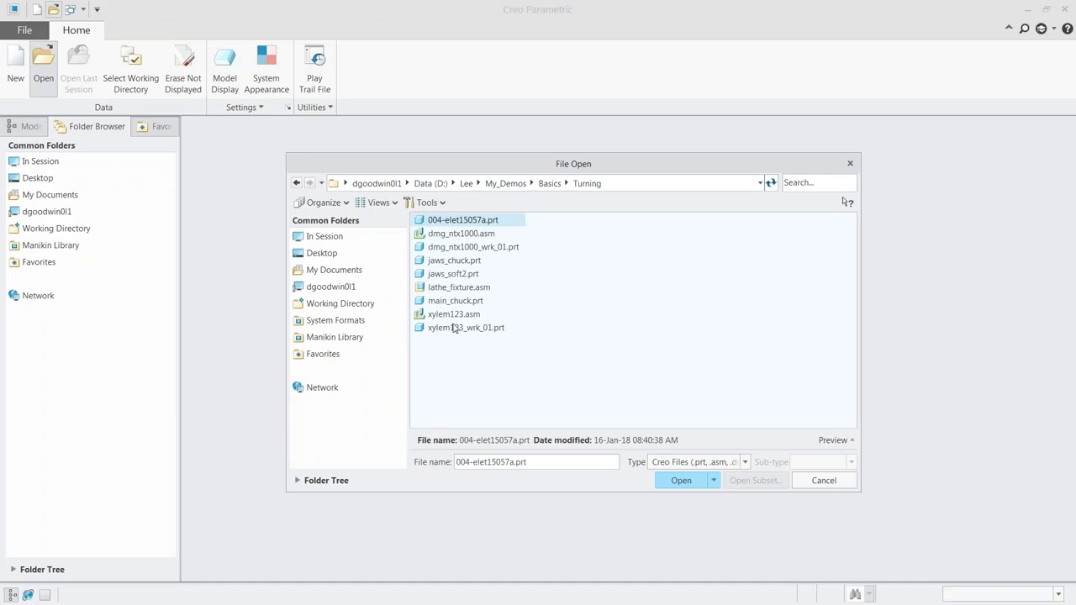
{"action": "double_click", "coordinate": [447, 317]}
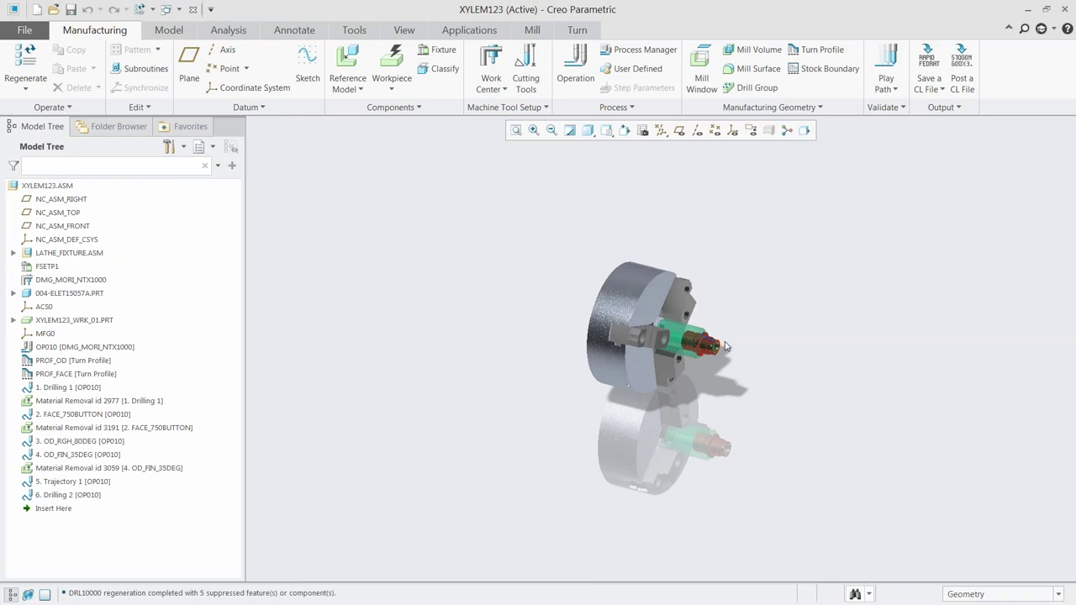
Play the complete toolpath of operation OP010 on the turned part
{"action": "scroll", "coordinate": [727, 347], "scroll_direction": "down", "scroll_amount": 3}
{"action": "scroll", "coordinate": [724, 346], "scroll_direction": "down", "scroll_amount": 5}
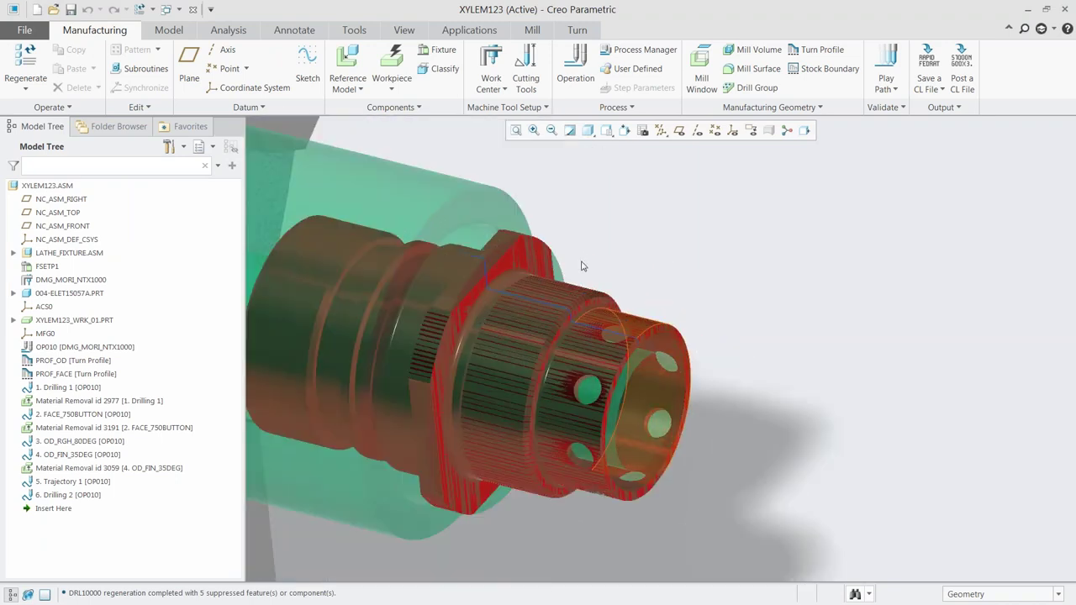
{"action": "scroll", "coordinate": [615, 276], "scroll_direction": "up", "scroll_amount": 2}
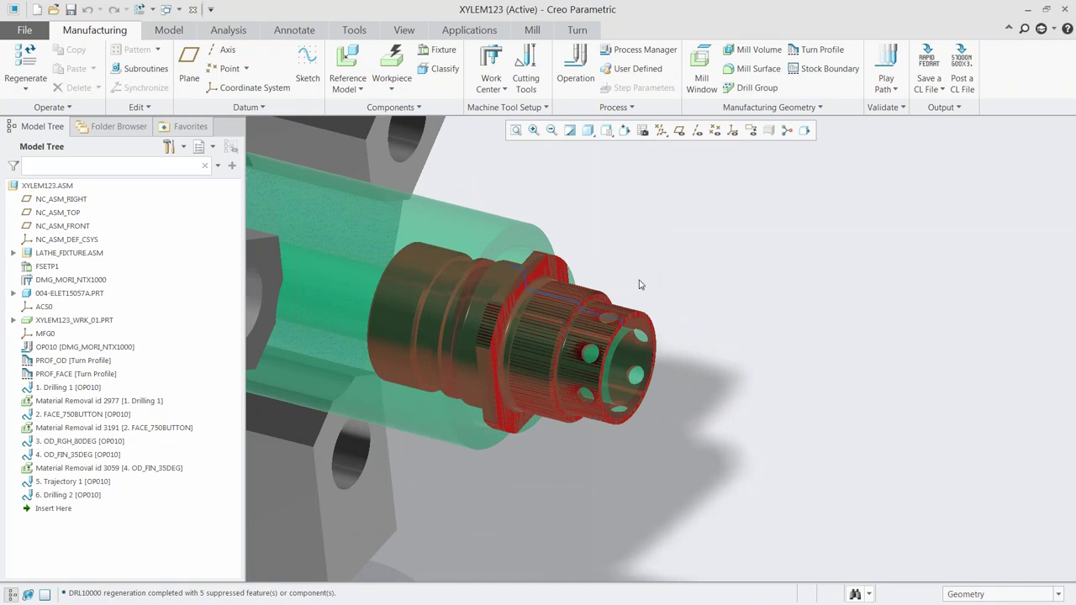
{"action": "left_click", "coordinate": [52, 347]}
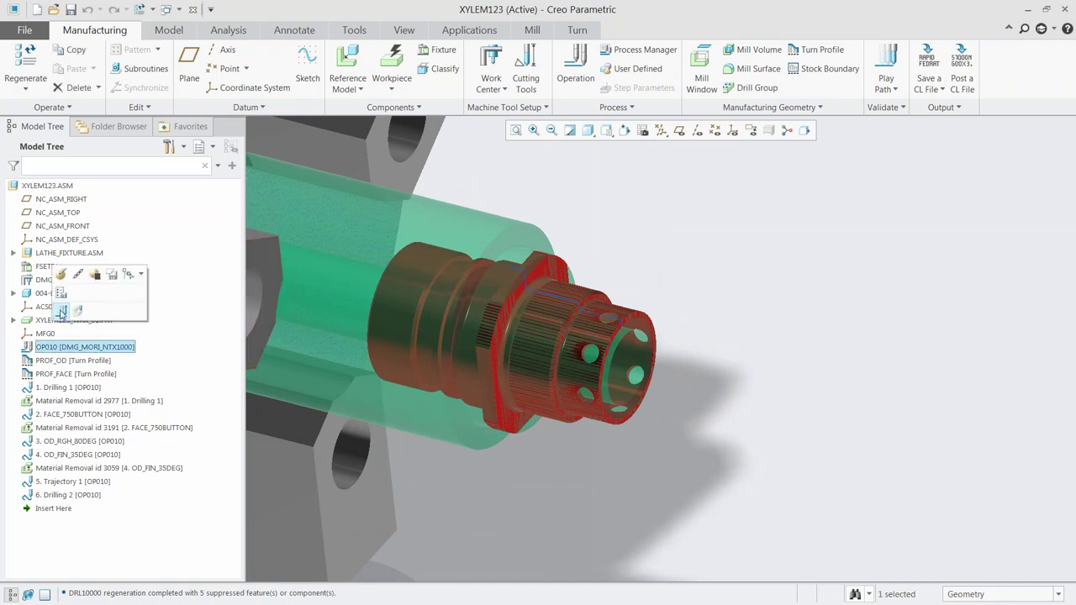
{"action": "left_click", "coordinate": [886, 67]}
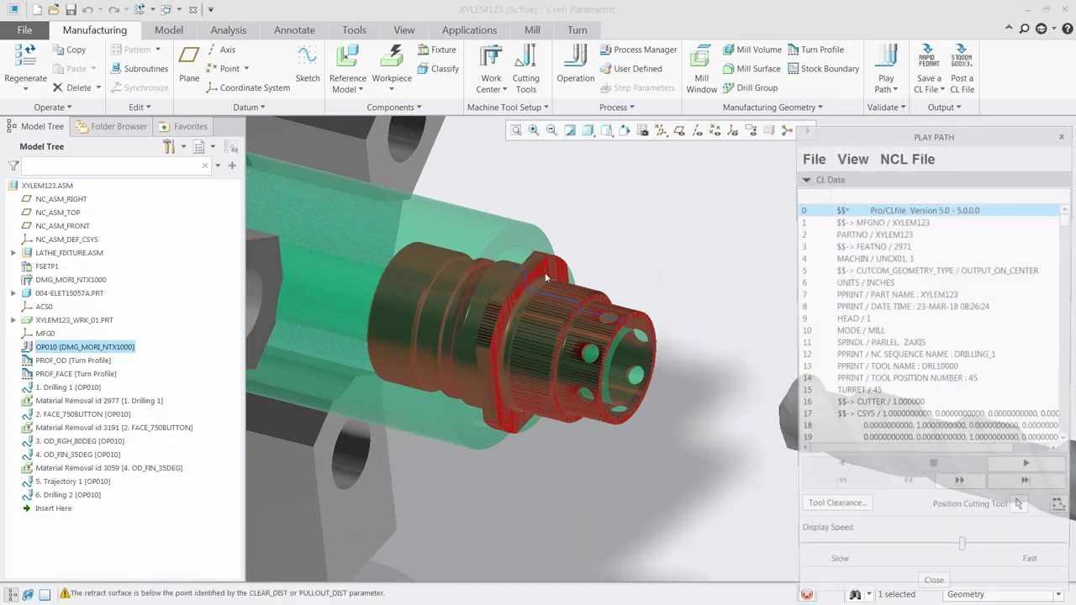
{"action": "left_click", "coordinate": [1027, 473]}
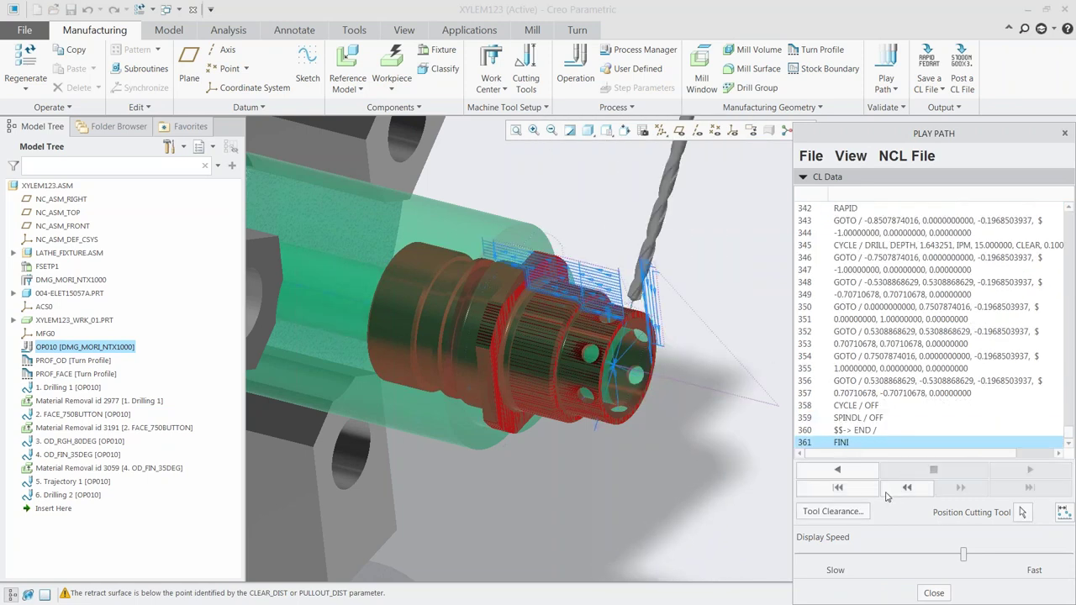
Step the toolpath playback back to the Trajectory 1 milling moves, inspect the cut paths, and close the playback
{"action": "left_click", "coordinate": [853, 492]}
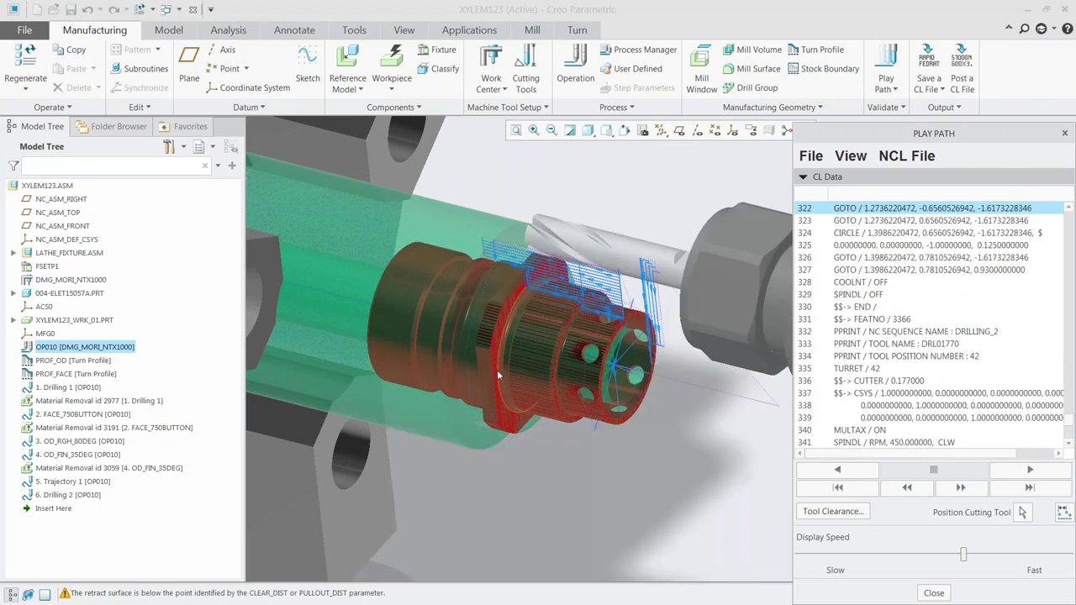
{"action": "left_click", "coordinate": [840, 489]}
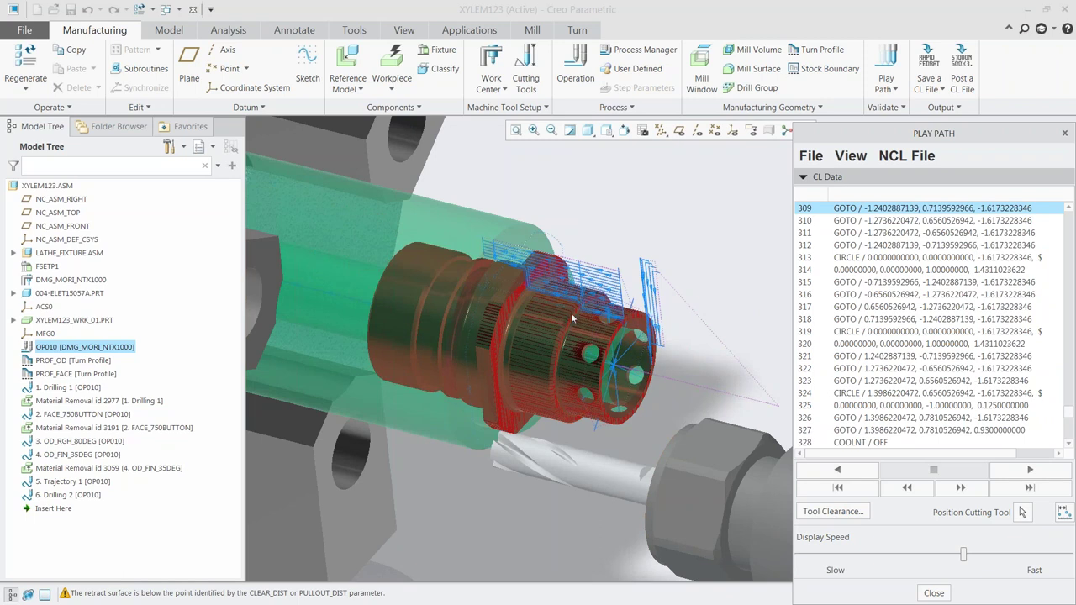
{"action": "scroll", "coordinate": [580, 332], "scroll_direction": "down", "scroll_amount": 6}
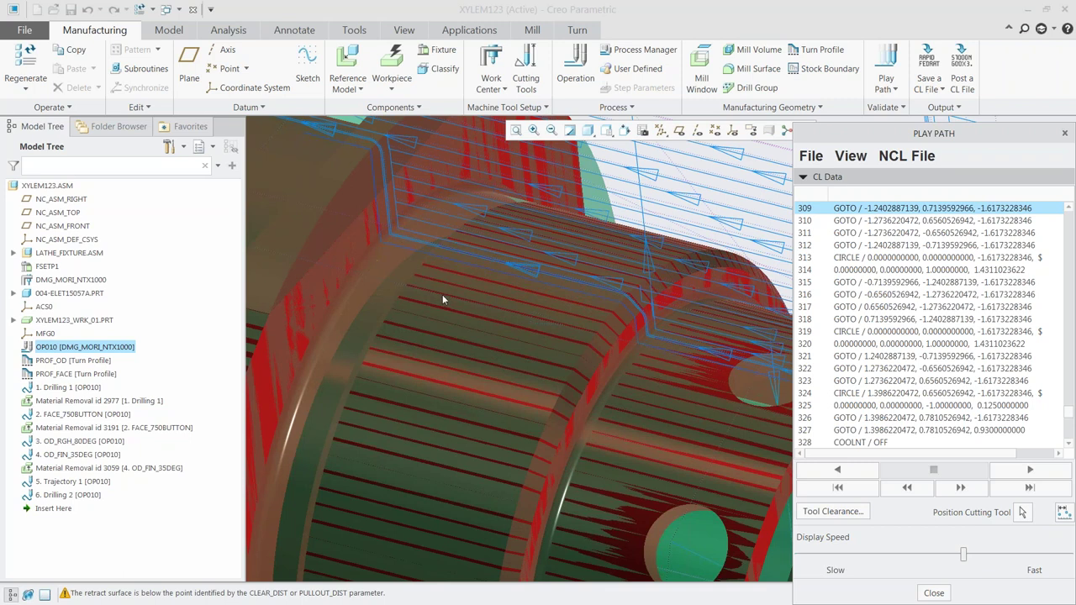
{"action": "scroll", "coordinate": [443, 293], "scroll_direction": "up", "scroll_amount": 6}
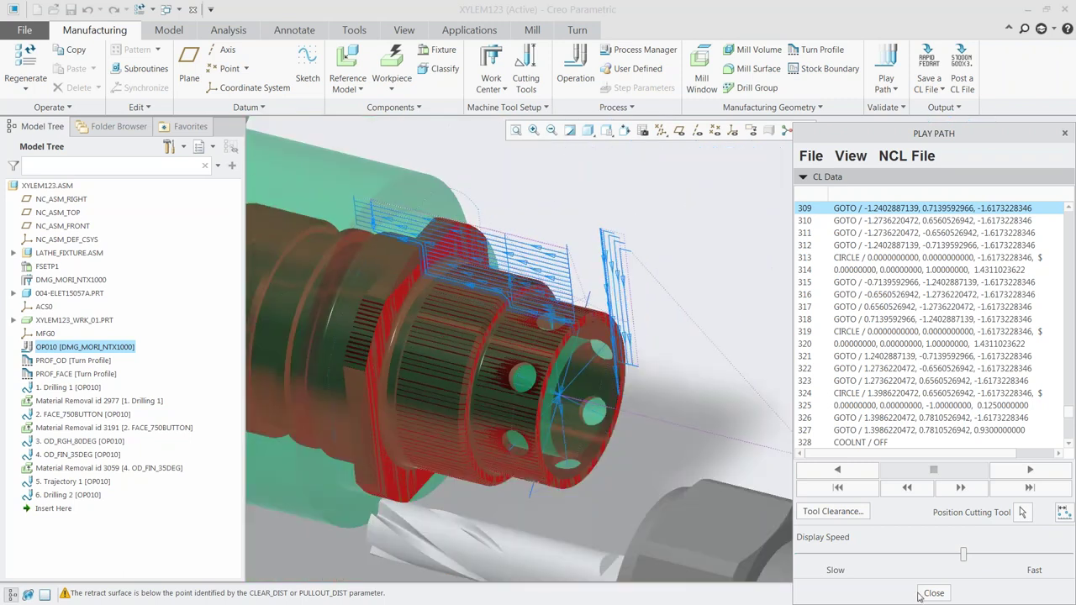
{"action": "left_click", "coordinate": [933, 593]}
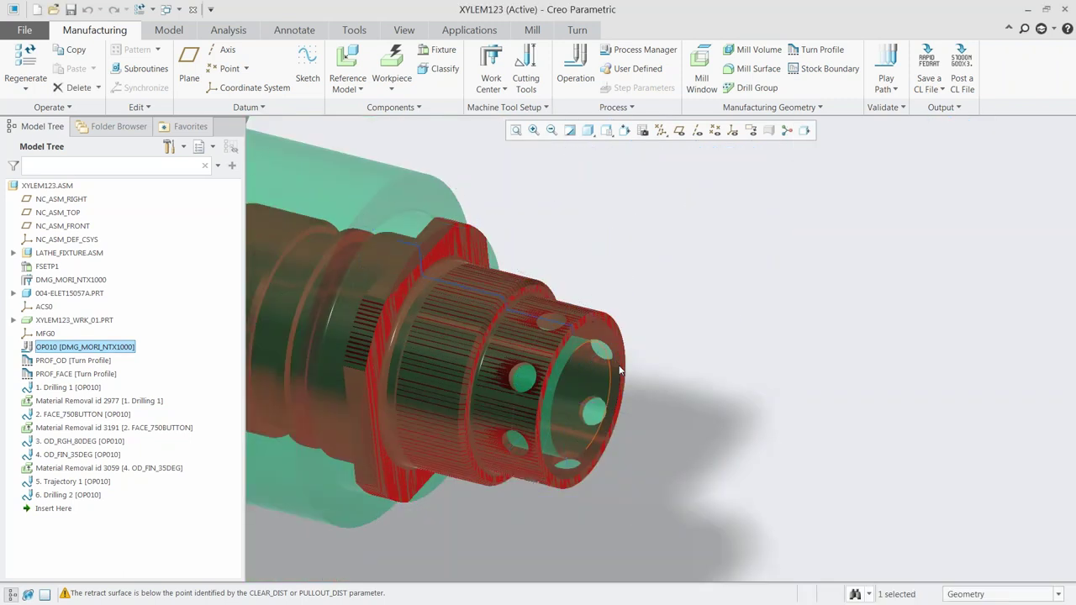
Inspect the cross holes and hex flats on the turned part, highlighting the Drilling 2 and Trajectory 1 steps that machine them
{"action": "scroll", "coordinate": [645, 375], "scroll_direction": "up", "scroll_amount": 3}
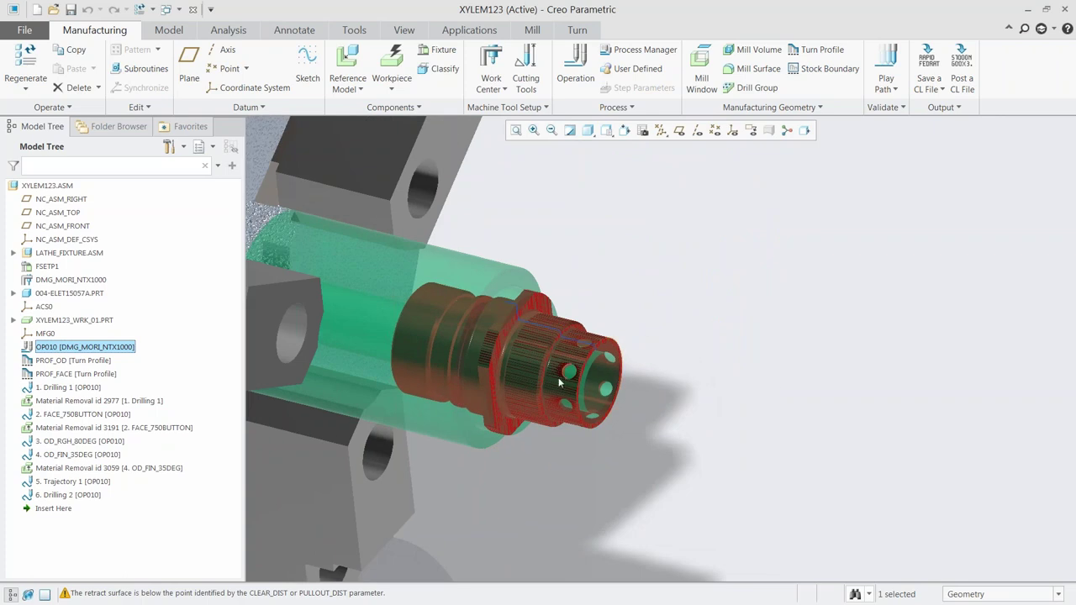
{"action": "scroll", "coordinate": [586, 354], "scroll_direction": "down", "scroll_amount": 5}
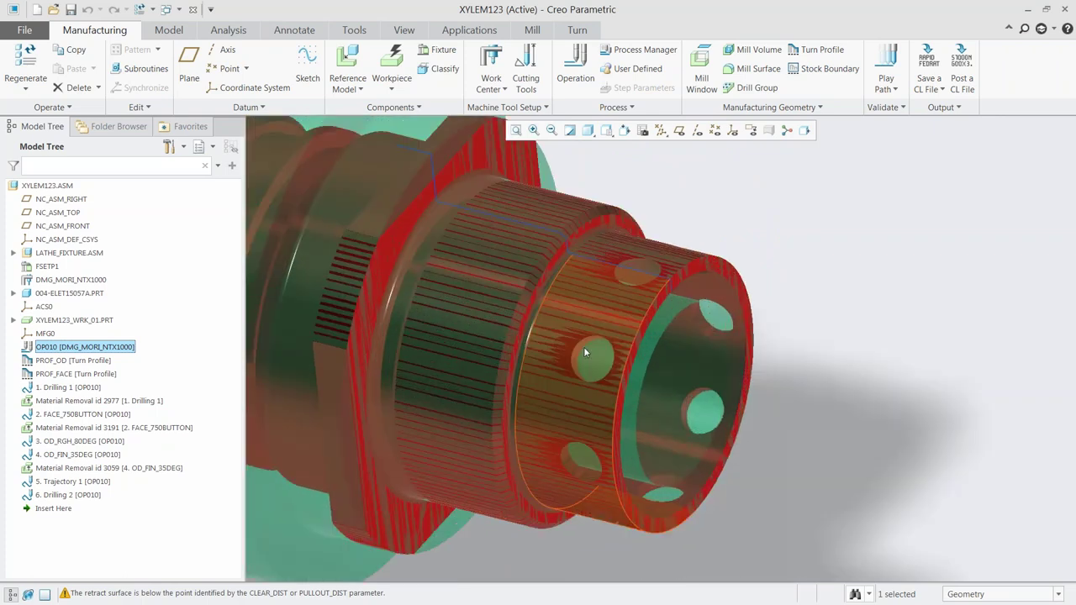
{"action": "left_click", "coordinate": [55, 495]}
{"action": "scroll", "coordinate": [626, 418], "scroll_direction": "up", "scroll_amount": 4}
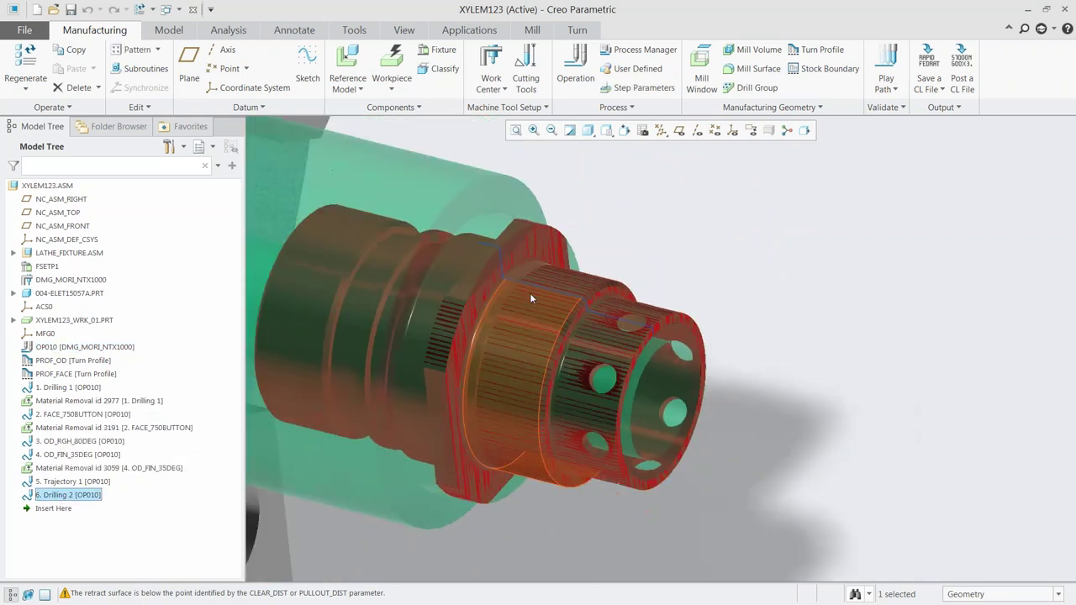
{"action": "left_click", "coordinate": [489, 264]}
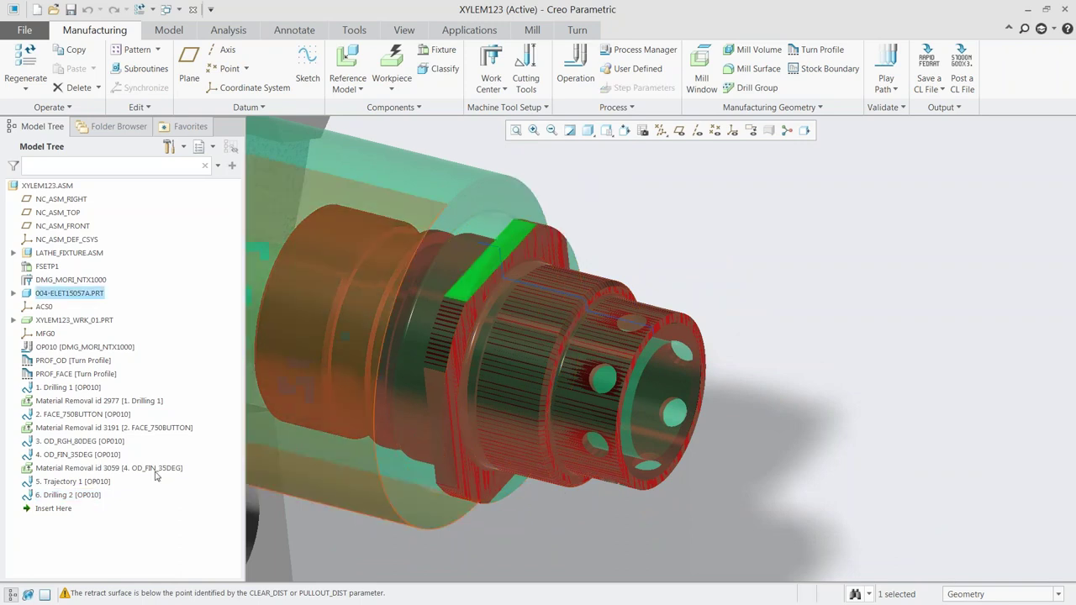
{"action": "left_click", "coordinate": [59, 481]}
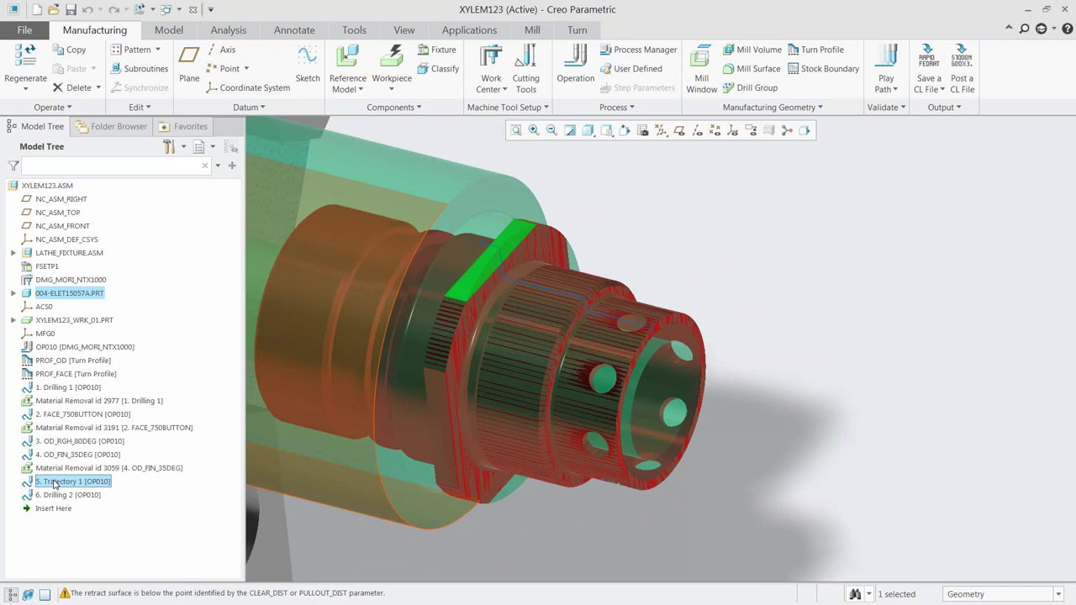
{"action": "middle_click_drag", "start_coordinate": [472, 282], "coordinate": [512, 334]}
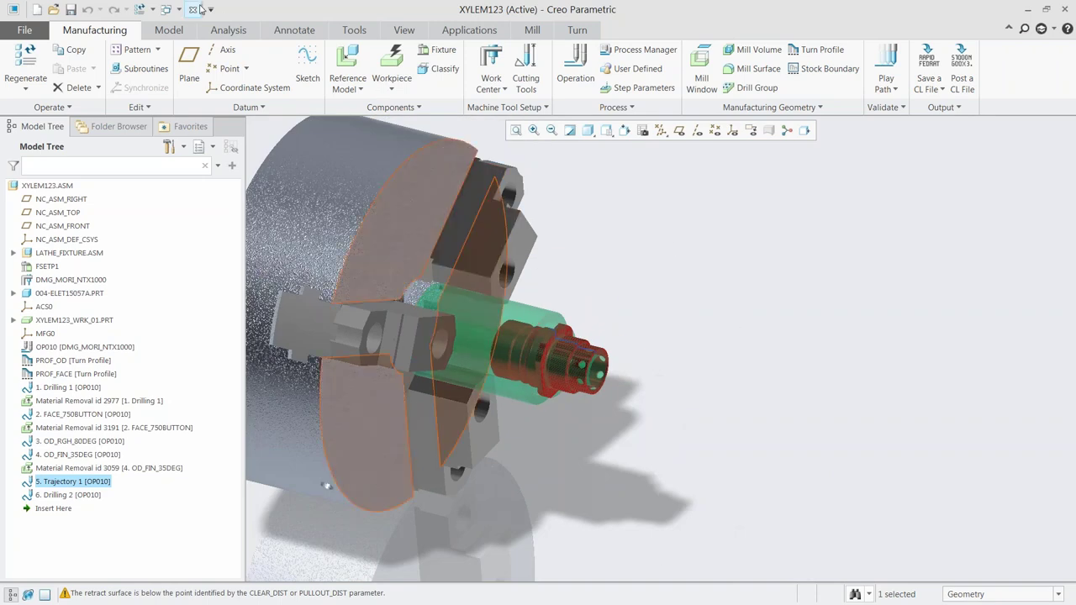
Close the XYLEM123 assembly, open bar_cover_mold_ref.prt from the Mold folder, and look over the cover part
{"action": "left_click", "coordinate": [193, 10]}
{"action": "left_click", "coordinate": [43, 63]}
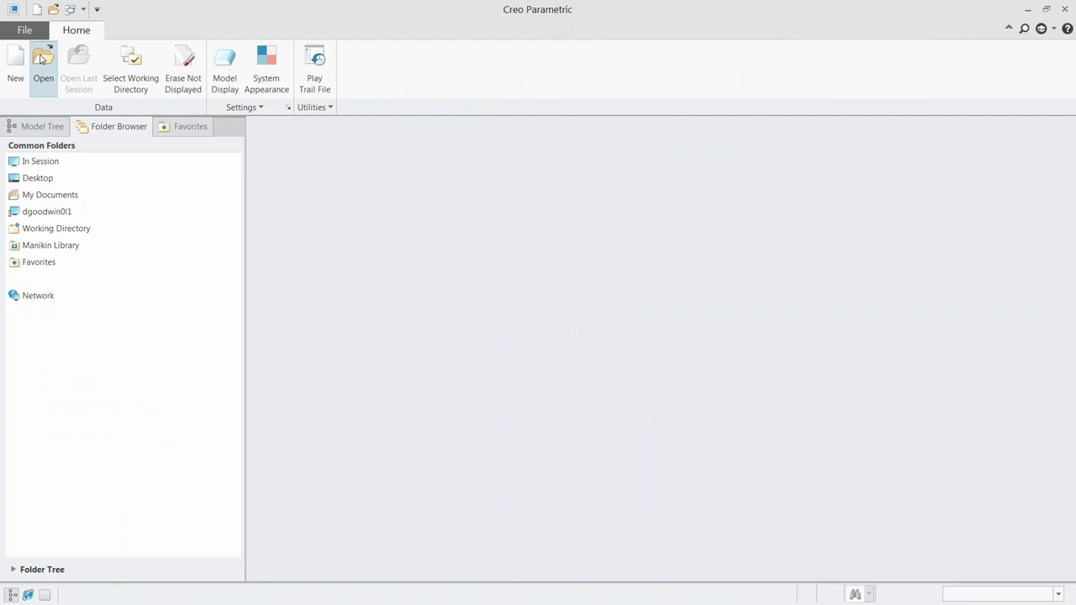
{"action": "left_click", "coordinate": [432, 235]}
{"action": "double_click", "coordinate": [432, 234]}
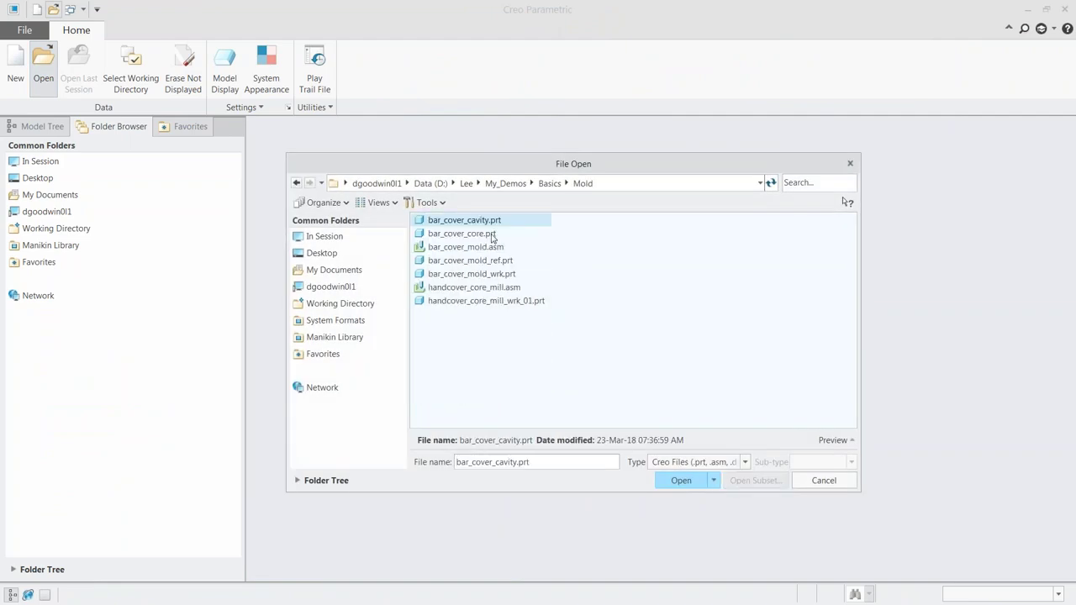
{"action": "double_click", "coordinate": [464, 261]}
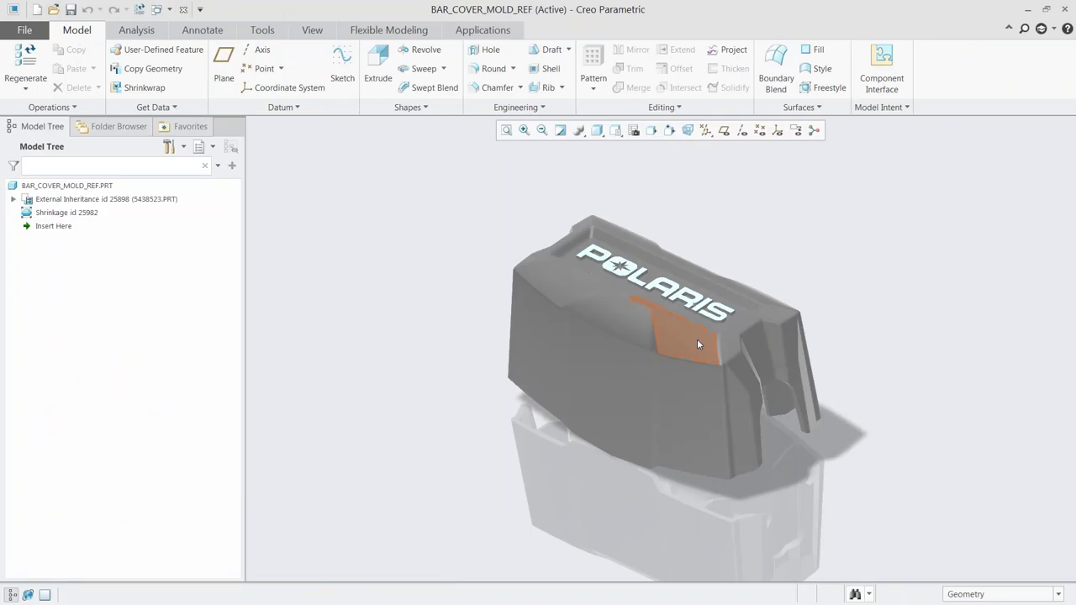
{"action": "mouse_move", "coordinate": [697, 342]}
{"action": "middle_mouse_down"}
{"action": "mouse_move", "coordinate": [754, 196]}
{"action": "mouse_move", "coordinate": [810, 218]}
{"action": "mouse_move", "coordinate": [758, 226]}
{"action": "mouse_move", "coordinate": [680, 318]}
{"action": "mouse_move", "coordinate": [707, 321]}
{"action": "mouse_move", "coordinate": [715, 338]}
{"action": "middle_mouse_up"}
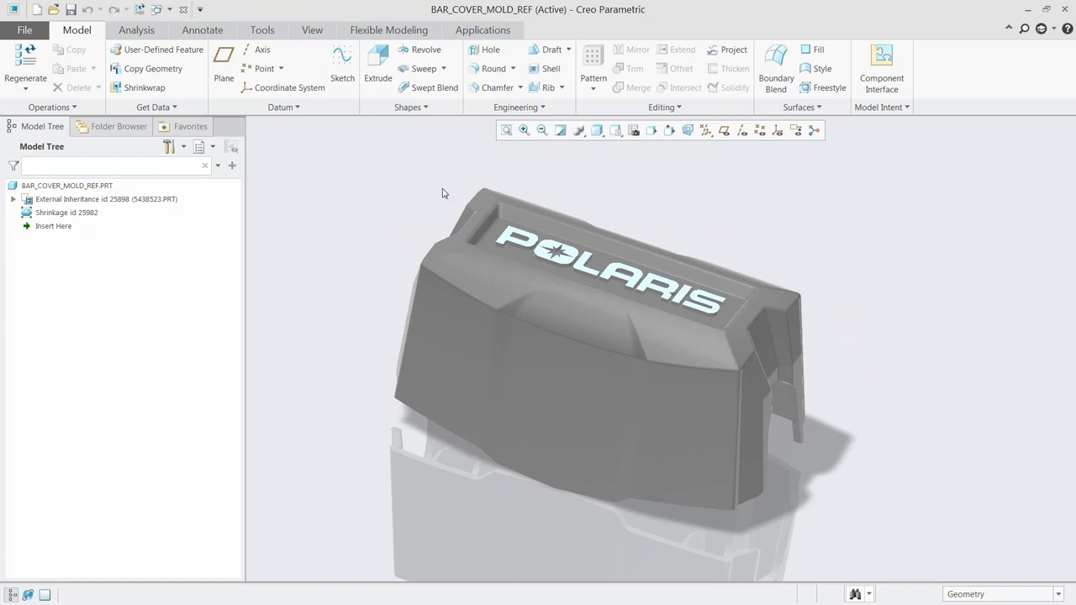
Close the cover reference part and open bar_cover_mold.asm from the Mold folder
{"action": "left_click", "coordinate": [179, 9]}
{"action": "left_click", "coordinate": [43, 66]}
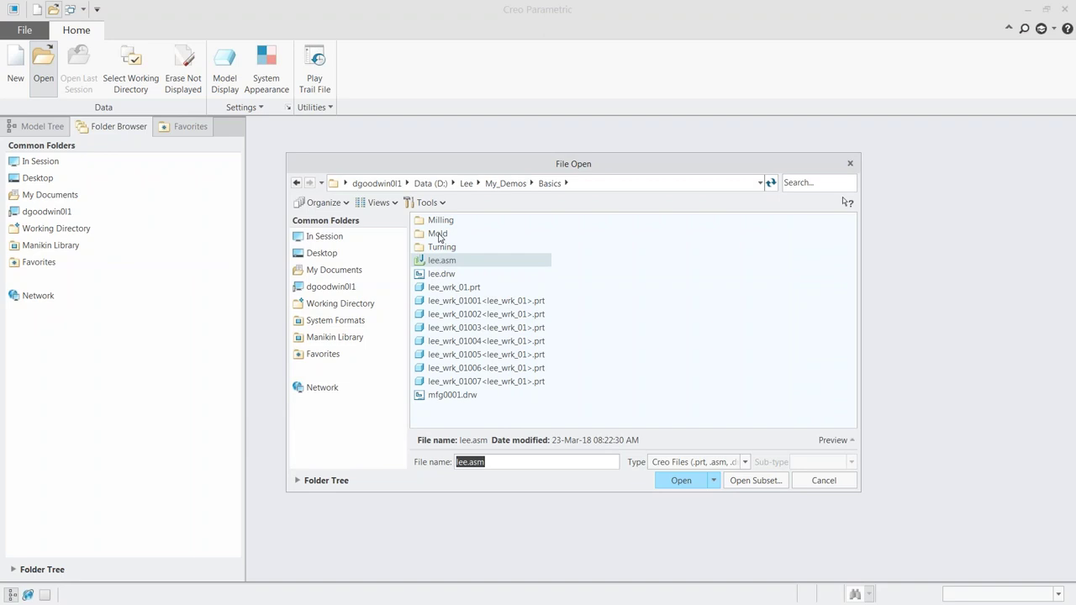
{"action": "double_click", "coordinate": [438, 234]}
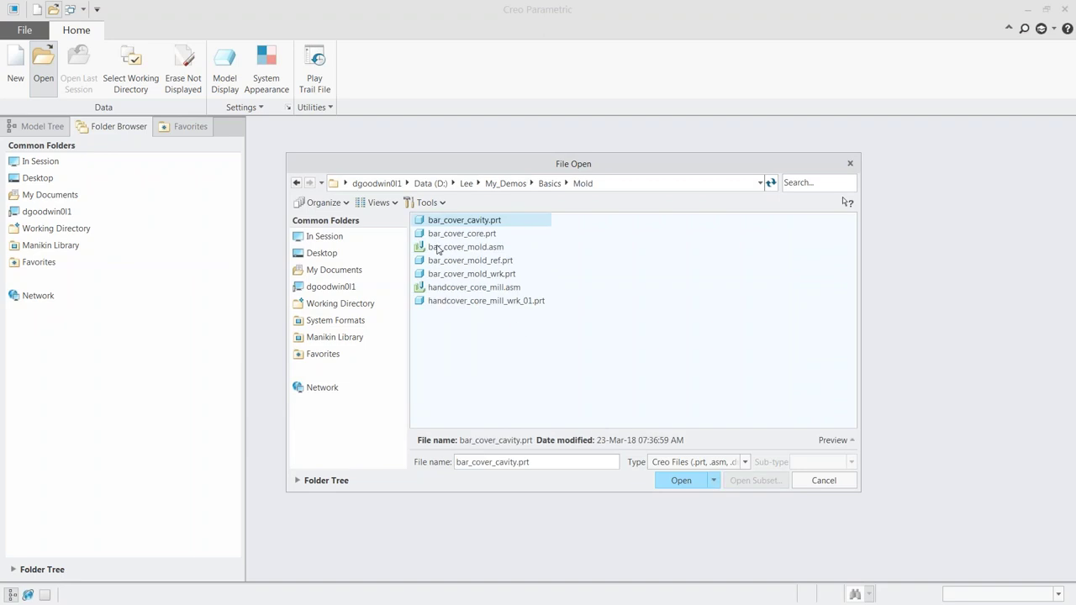
{"action": "double_click", "coordinate": [438, 250]}
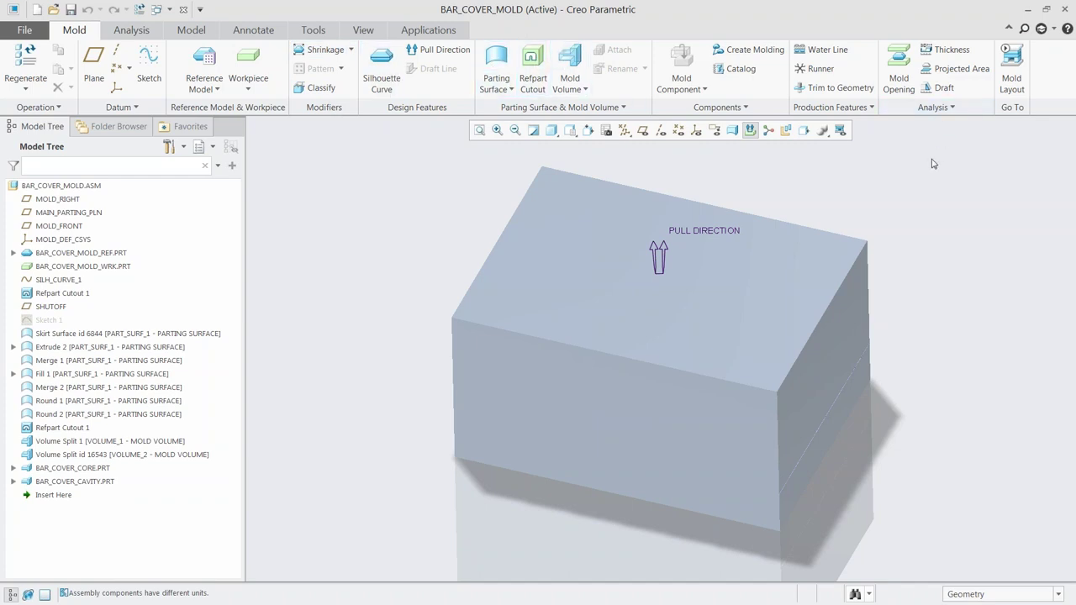
Explode the mold with Mold Opening and examine the molded part, parting surface and core block from above
{"action": "left_click", "coordinate": [899, 67]}
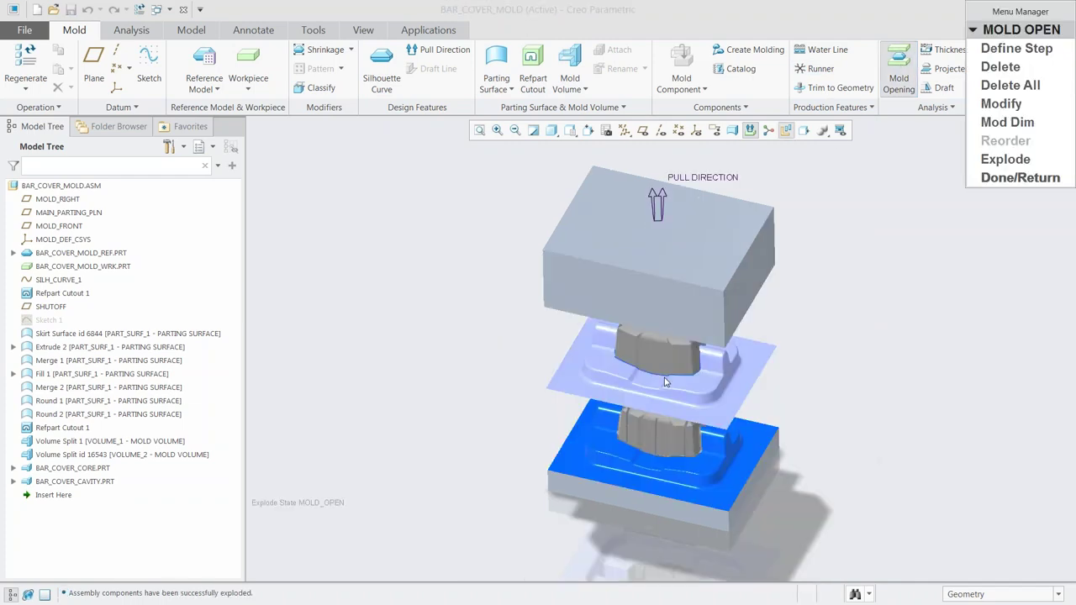
{"action": "scroll", "coordinate": [664, 363], "scroll_direction": "up", "scroll_amount": 3}
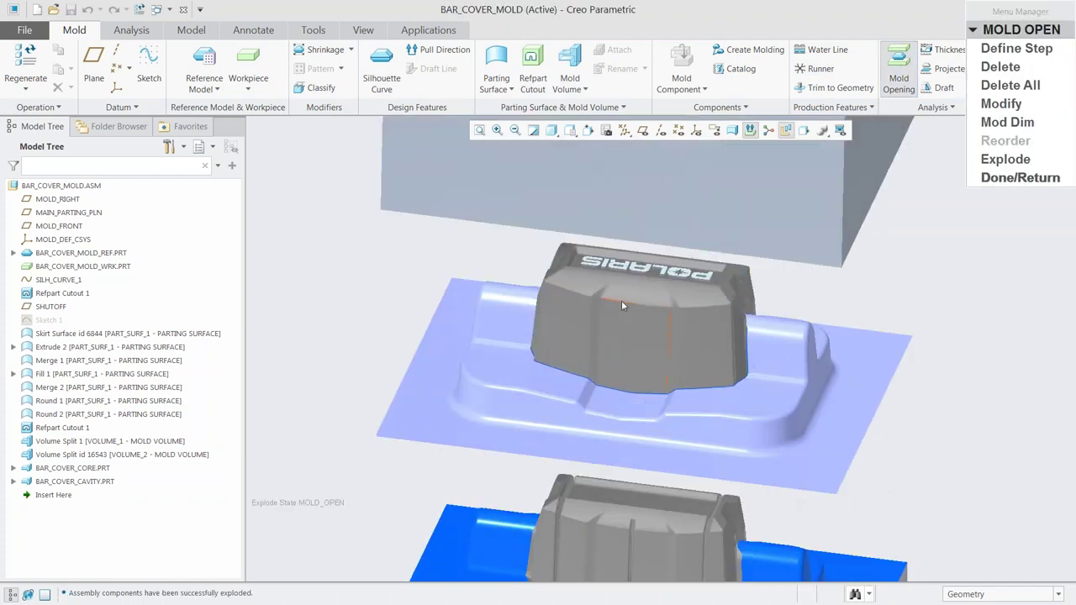
{"action": "scroll", "coordinate": [621, 306], "scroll_direction": "down", "scroll_amount": 3}
{"action": "scroll", "coordinate": [689, 289], "scroll_direction": "up", "scroll_amount": 5}
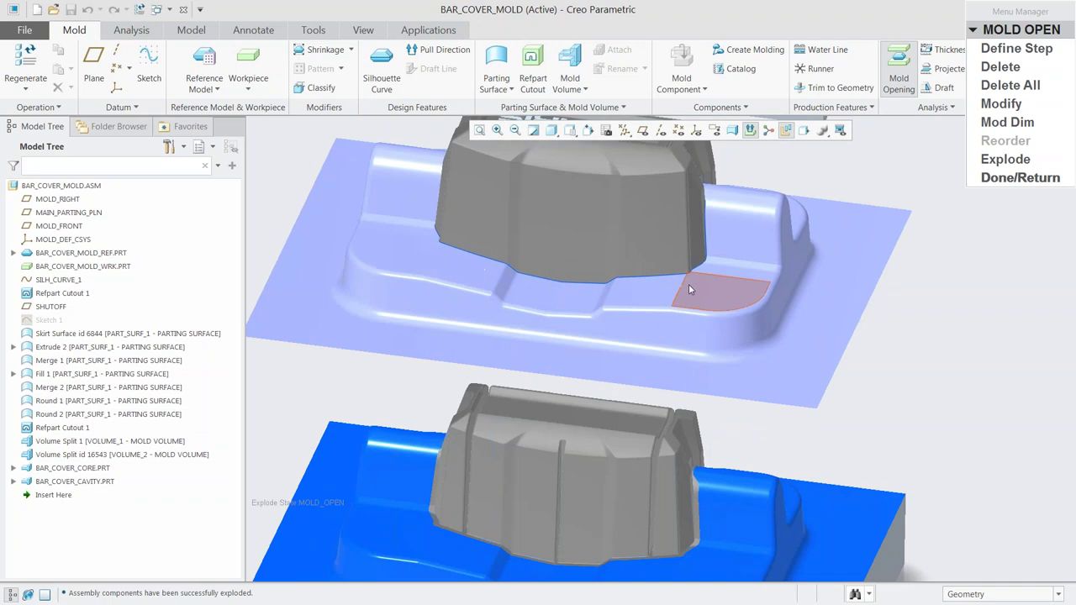
{"action": "scroll", "coordinate": [622, 311], "scroll_direction": "down", "scroll_amount": 4}
{"action": "scroll", "coordinate": [571, 464], "scroll_direction": "up", "scroll_amount": 3}
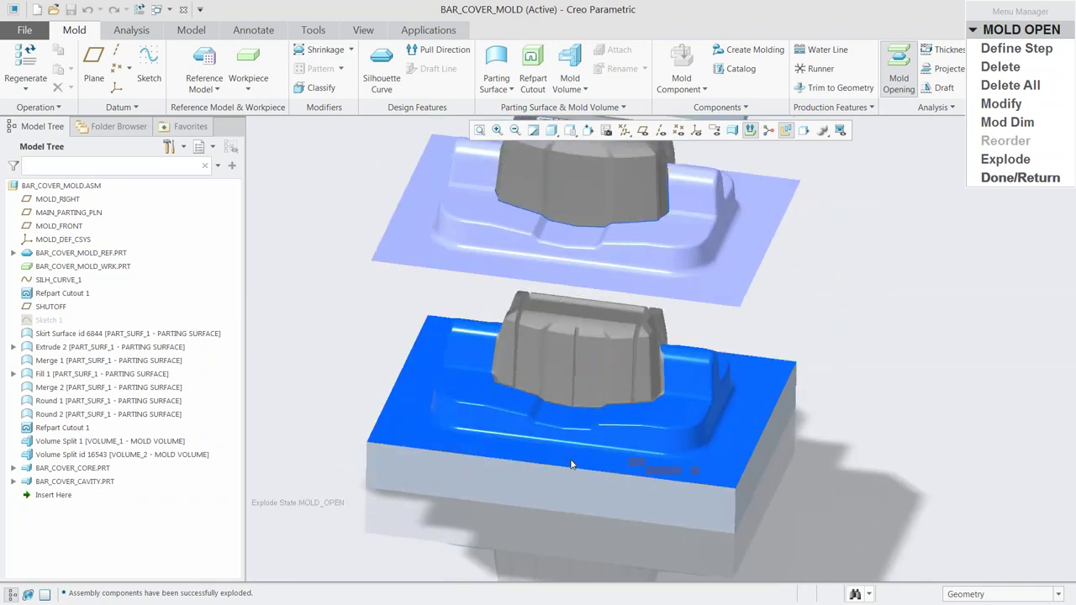
{"action": "scroll", "coordinate": [575, 454], "scroll_direction": "up", "scroll_amount": 3}
{"action": "scroll", "coordinate": [614, 336], "scroll_direction": "down", "scroll_amount": 2}
Examine the cavity block and the parting surface of the opened mold from underneath
{"action": "mouse_move", "coordinate": [614, 336]}
{"action": "middle_mouse_down"}
{"action": "mouse_move", "coordinate": [618, 316]}
{"action": "mouse_move", "coordinate": [599, 454]}
{"action": "middle_mouse_up"}
{"action": "scroll", "coordinate": [598, 455], "scroll_direction": "down", "scroll_amount": 6}
{"action": "middle_click_drag", "start_coordinate": [603, 362], "coordinate": [605, 309]}
{"action": "scroll", "coordinate": [605, 309], "scroll_direction": "up", "scroll_amount": 5}
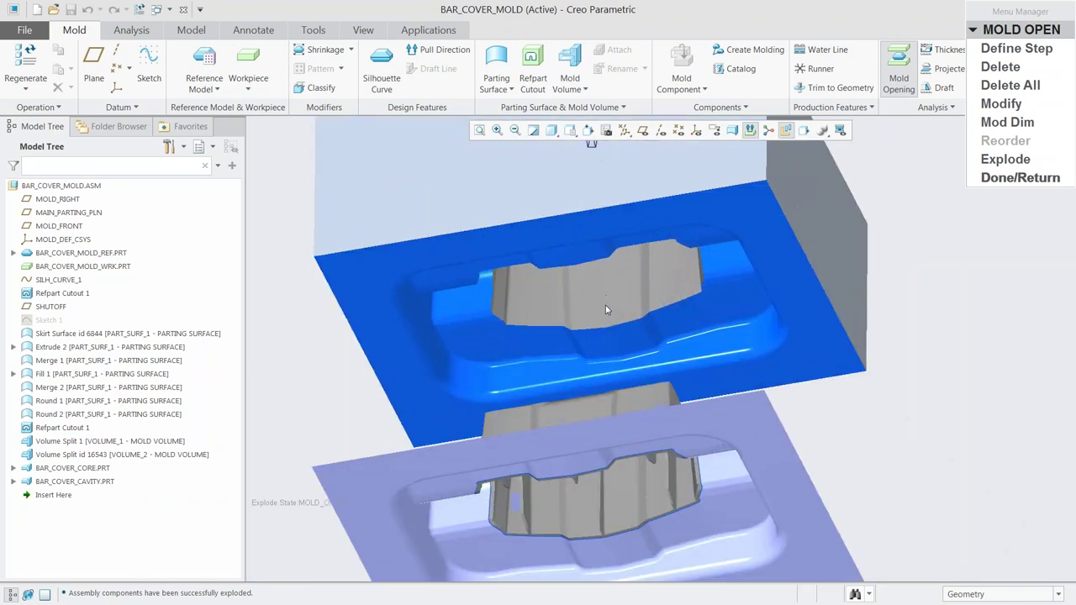
{"action": "scroll", "coordinate": [605, 309], "scroll_direction": "up", "scroll_amount": 3}
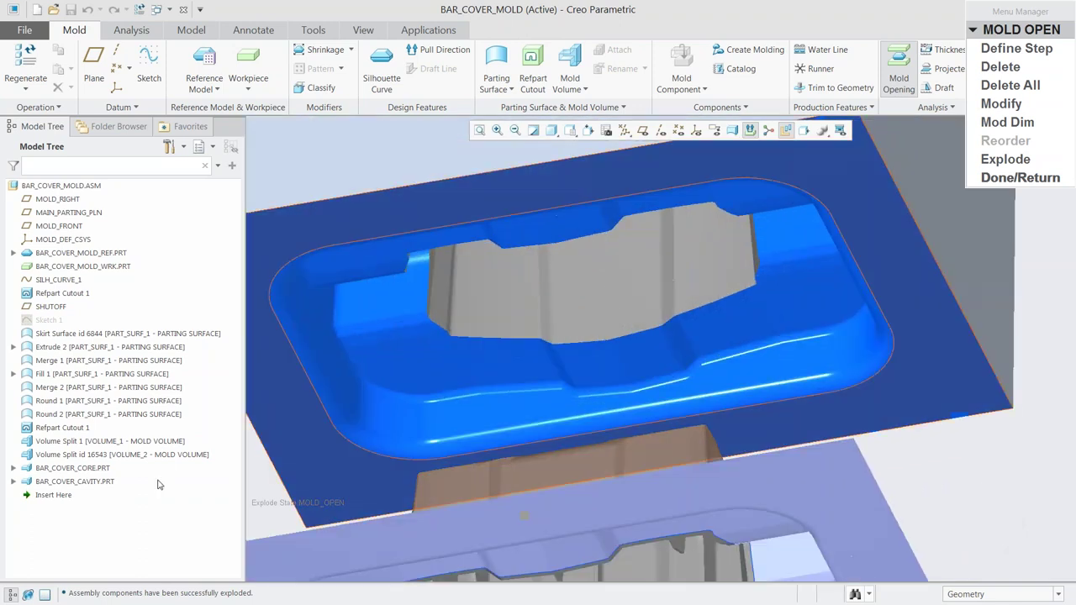
Highlight BAR_COVER_CORE.PRT in the exploded mold, view it from above, and exit Mold Opening
{"action": "left_click", "coordinate": [62, 468]}
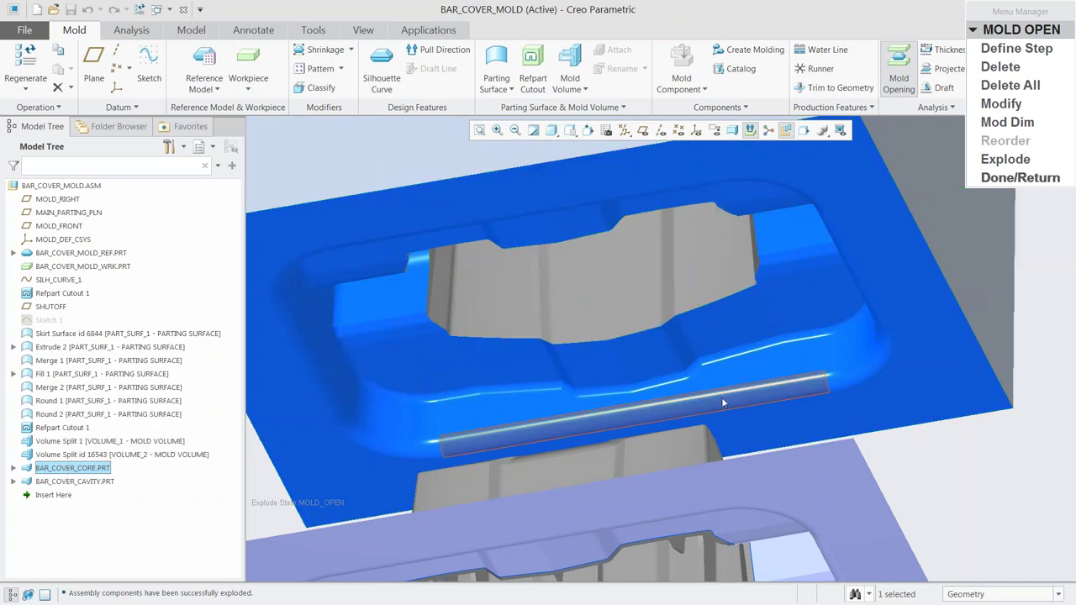
{"action": "scroll", "coordinate": [672, 405], "scroll_direction": "down", "scroll_amount": 5}
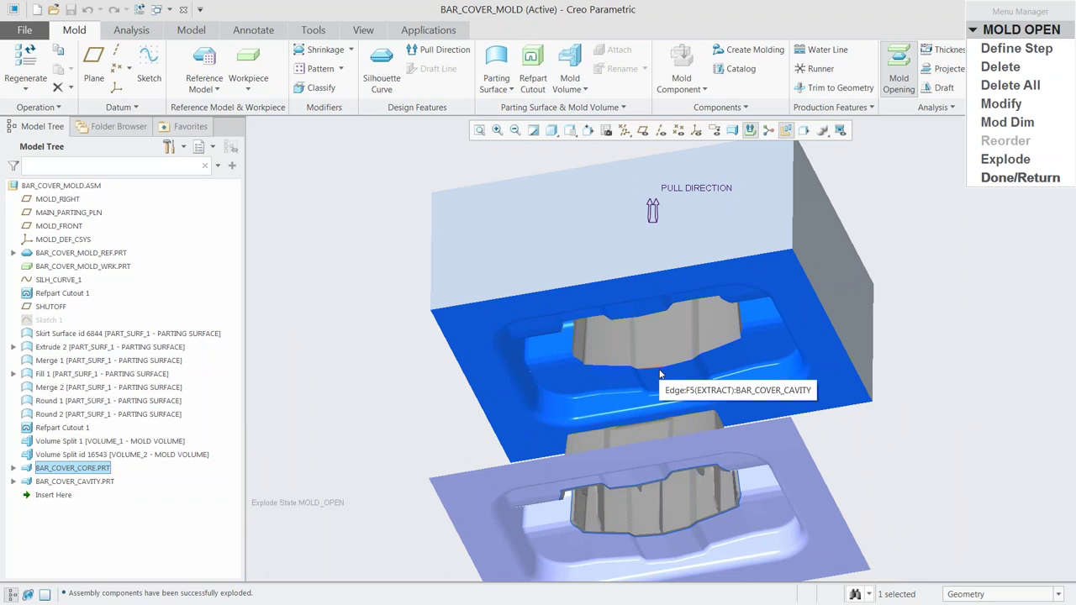
{"action": "middle_click_drag", "start_coordinate": [660, 374], "coordinate": [651, 290]}
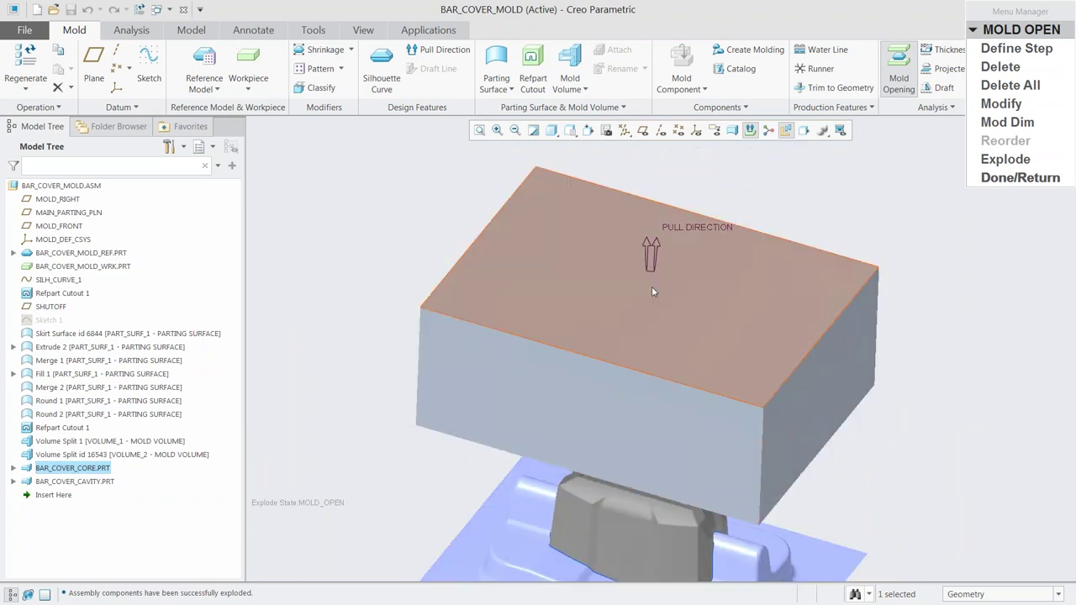
{"action": "scroll", "coordinate": [651, 290], "scroll_direction": "down", "scroll_amount": 3}
{"action": "scroll", "coordinate": [652, 522], "scroll_direction": "up", "scroll_amount": 3}
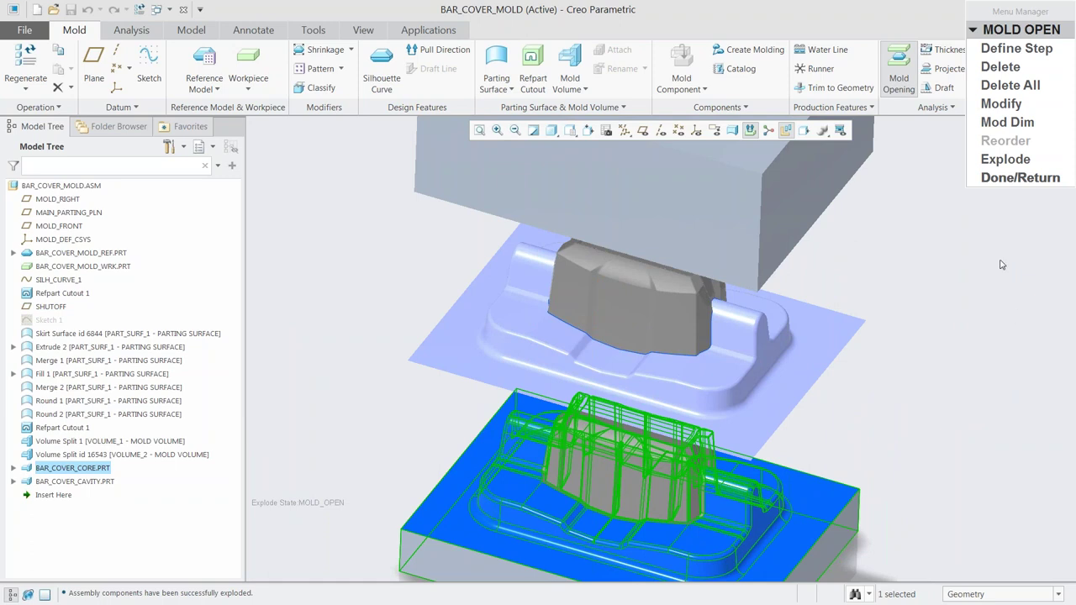
{"action": "left_click", "coordinate": [1040, 179]}
{"action": "left_click", "coordinate": [1000, 160]}
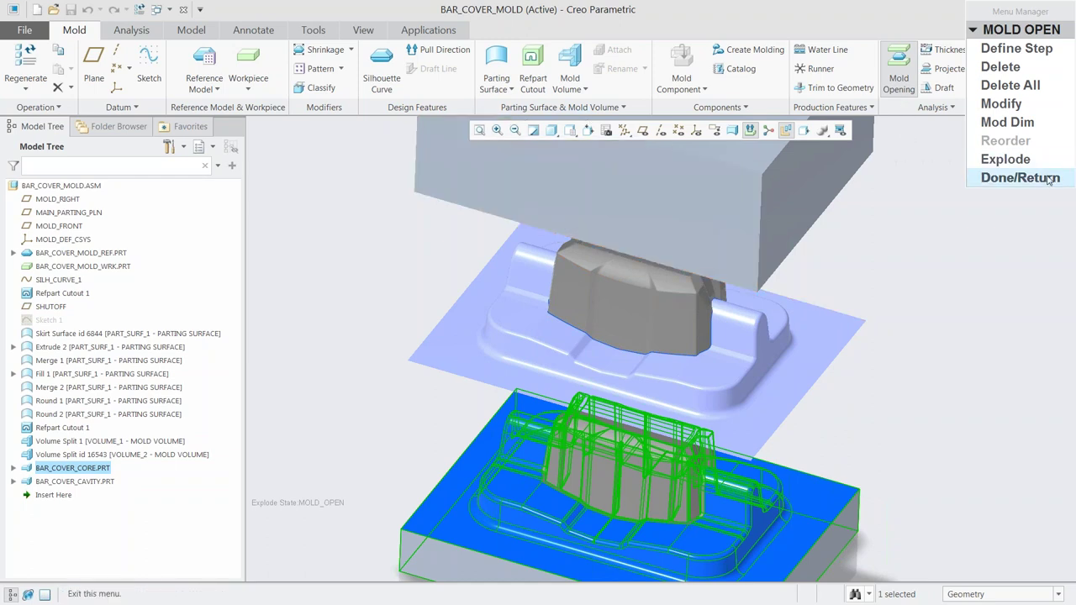
{"action": "left_click", "coordinate": [1044, 179]}
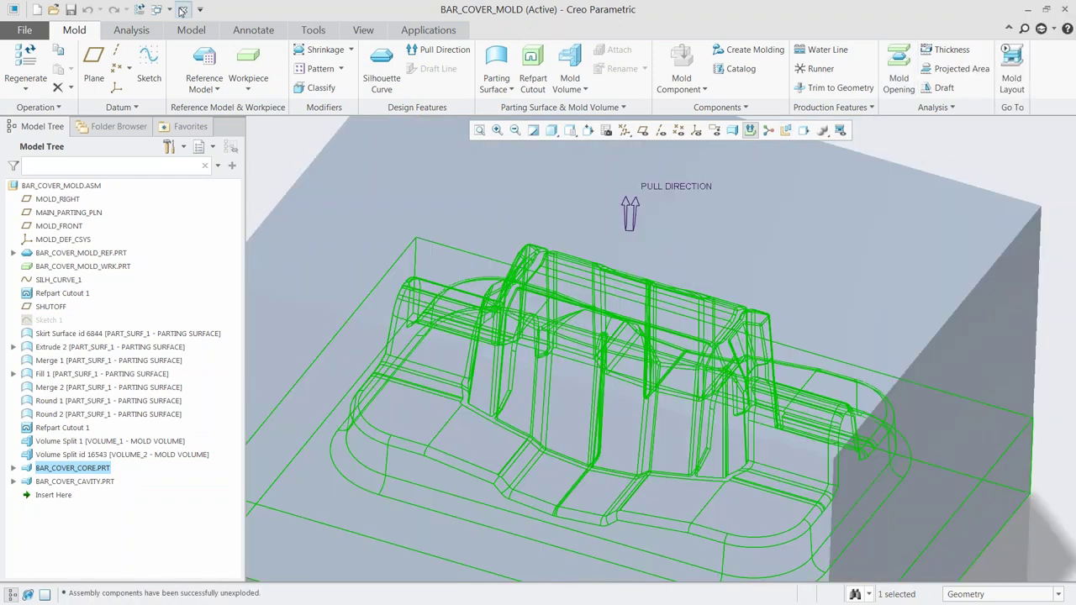
Close the mold assembly and open handcover_core_mill.asm from the Mold folder
{"action": "left_click", "coordinate": [183, 10]}
{"action": "left_click", "coordinate": [40, 64]}
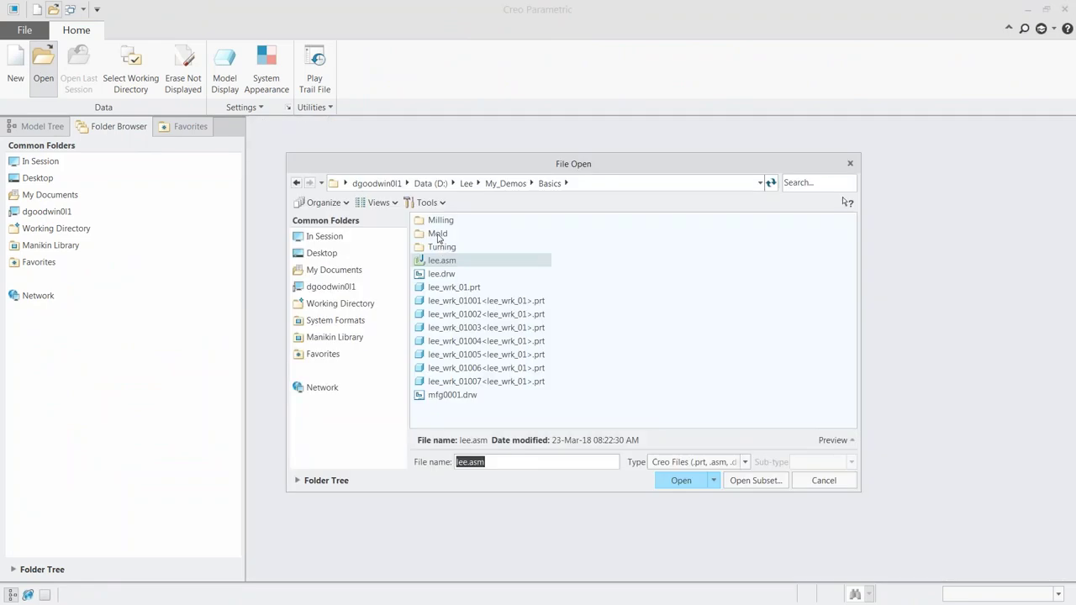
{"action": "double_click", "coordinate": [437, 235]}
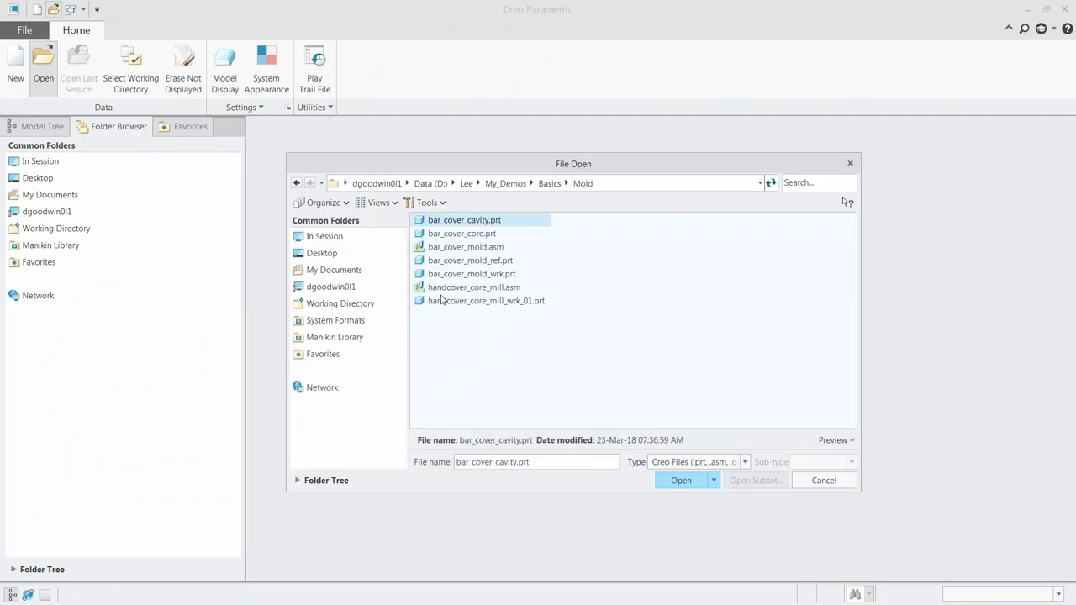
{"action": "double_click", "coordinate": [451, 289]}
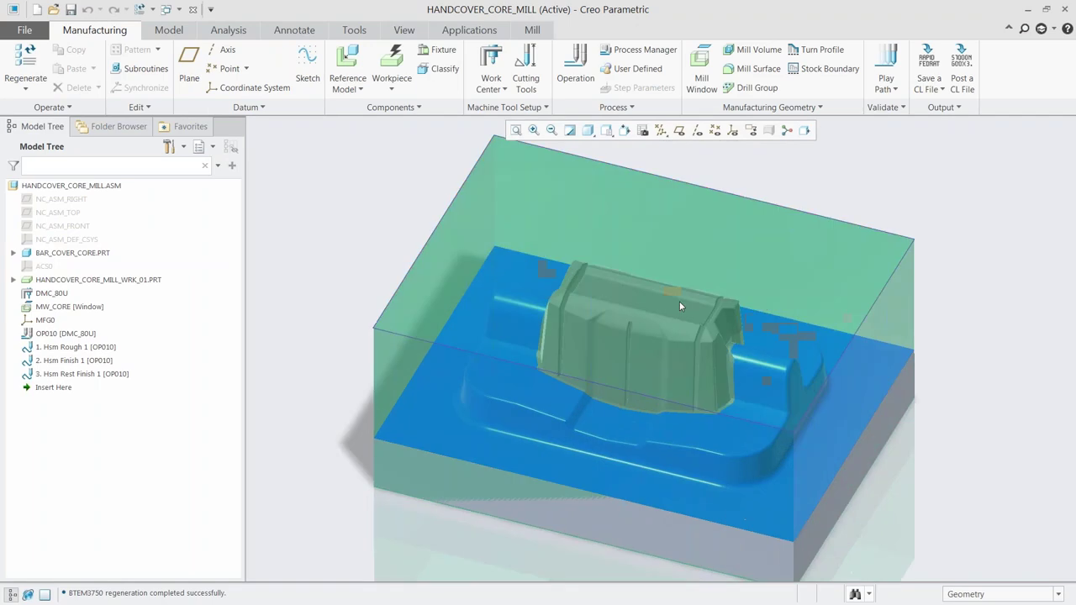
Play the complete toolpath of the Hsm Rough 1 step on the core block and close the playback
{"action": "left_click", "coordinate": [74, 347]}
{"action": "left_click", "coordinate": [73, 306]}
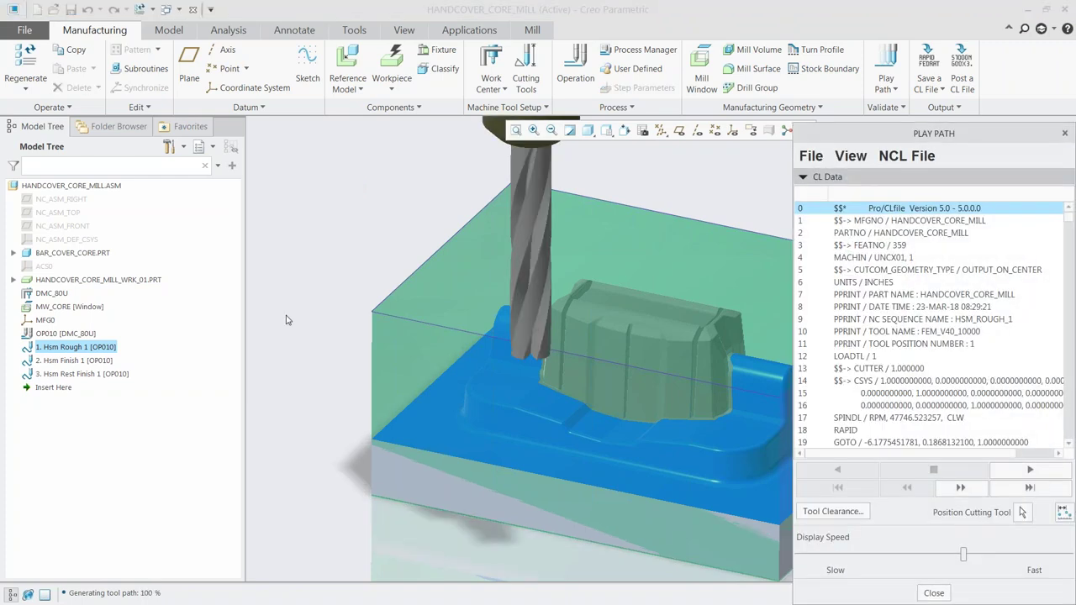
{"action": "scroll", "coordinate": [646, 290], "scroll_direction": "down", "scroll_amount": 2}
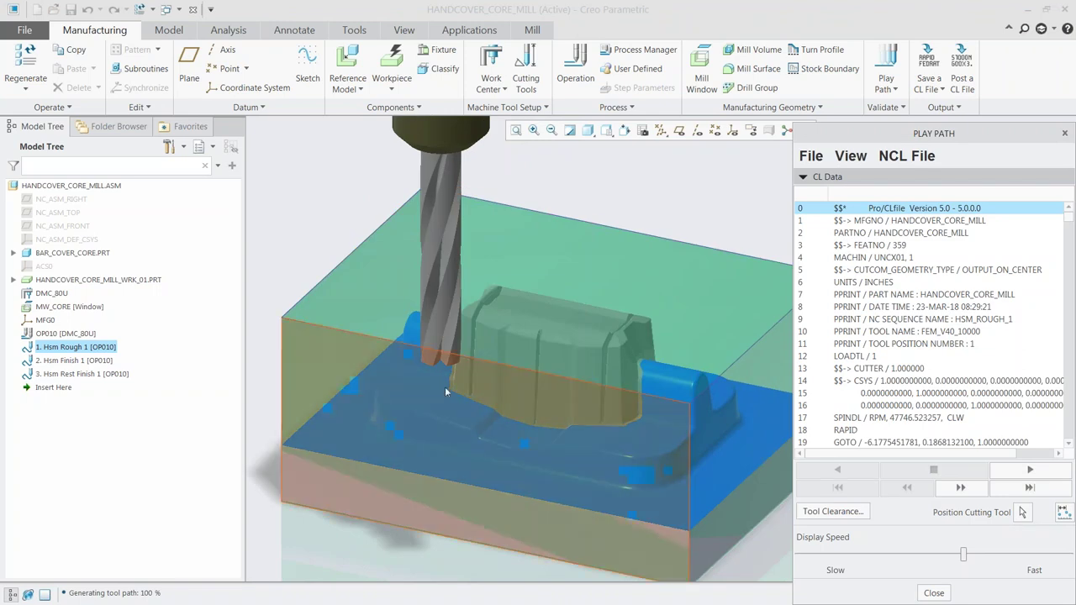
{"action": "left_click", "coordinate": [1030, 471]}
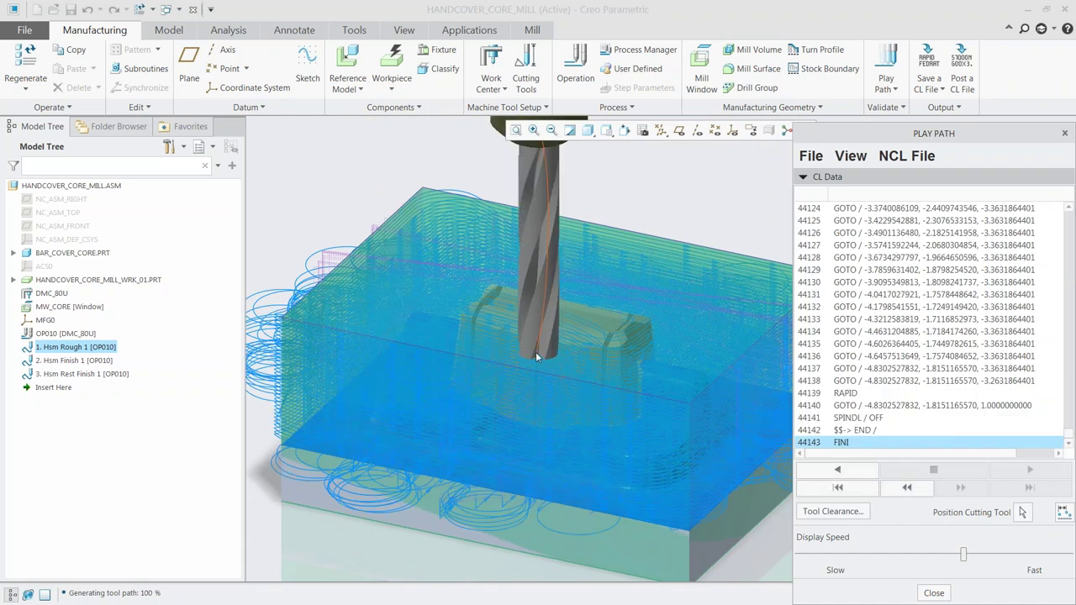
{"action": "left_click", "coordinate": [934, 593]}
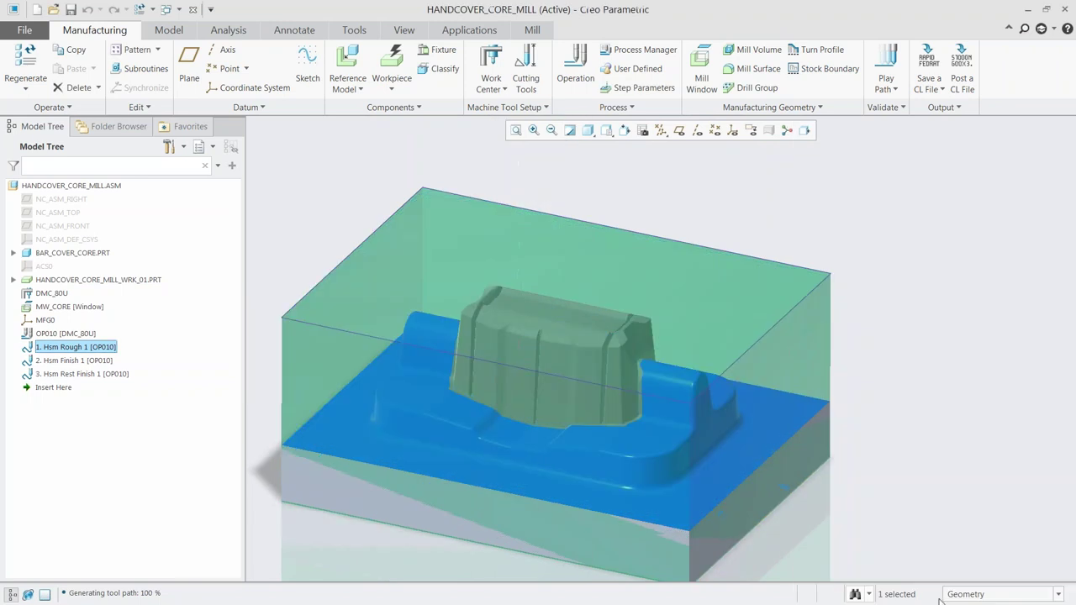
Open the Hsm Rest Finish 1 step for redefinition, review its mill window and reference cutting tool, and accept it
{"action": "left_click", "coordinate": [536, 31]}
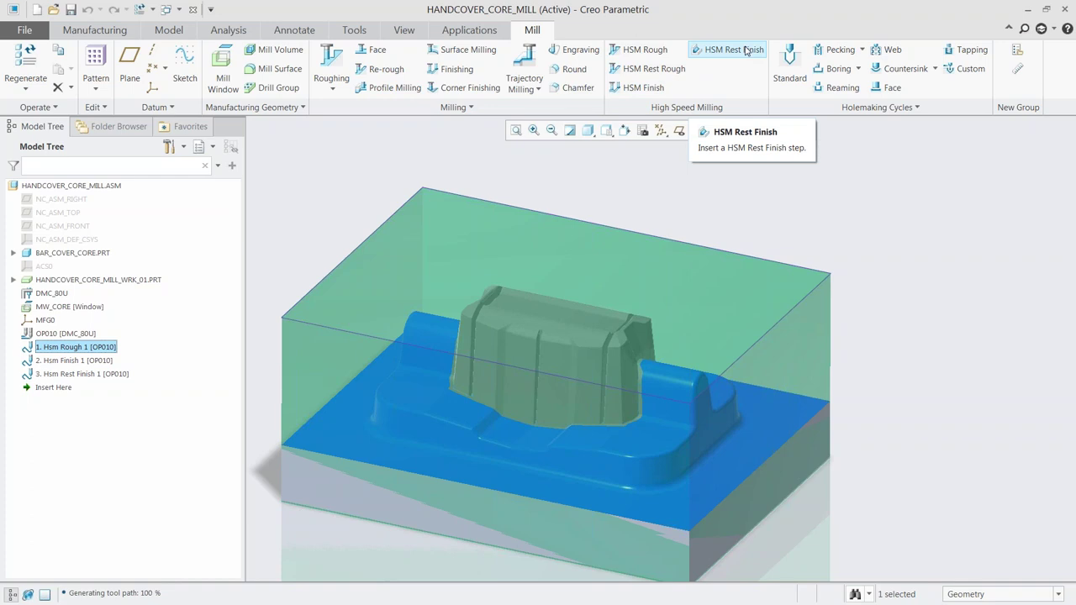
{"action": "left_click", "coordinate": [74, 374]}
{"action": "left_click", "coordinate": [78, 322]}
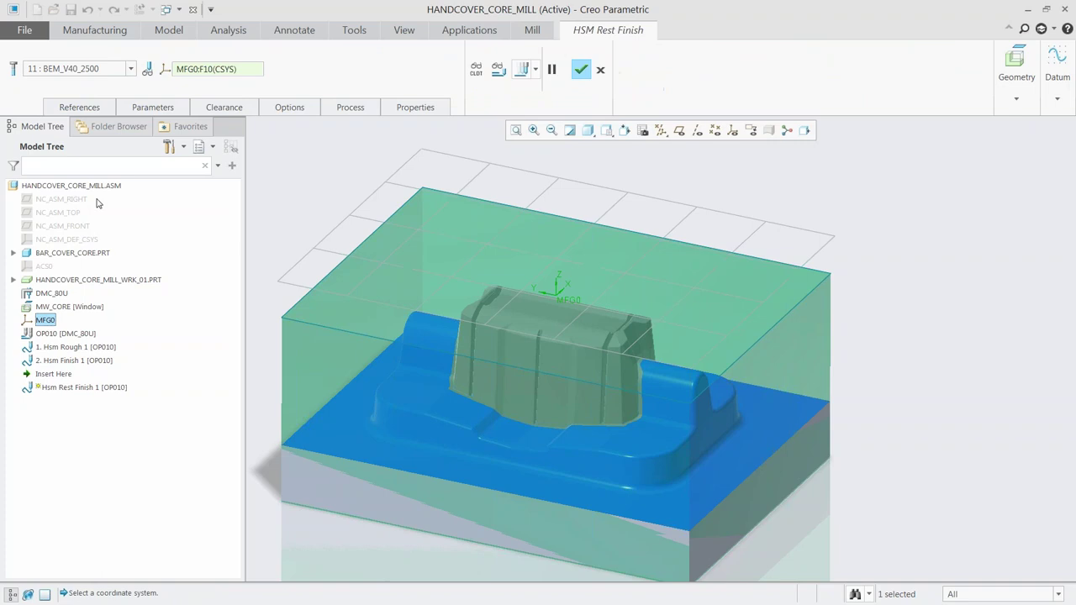
{"action": "left_click", "coordinate": [79, 107]}
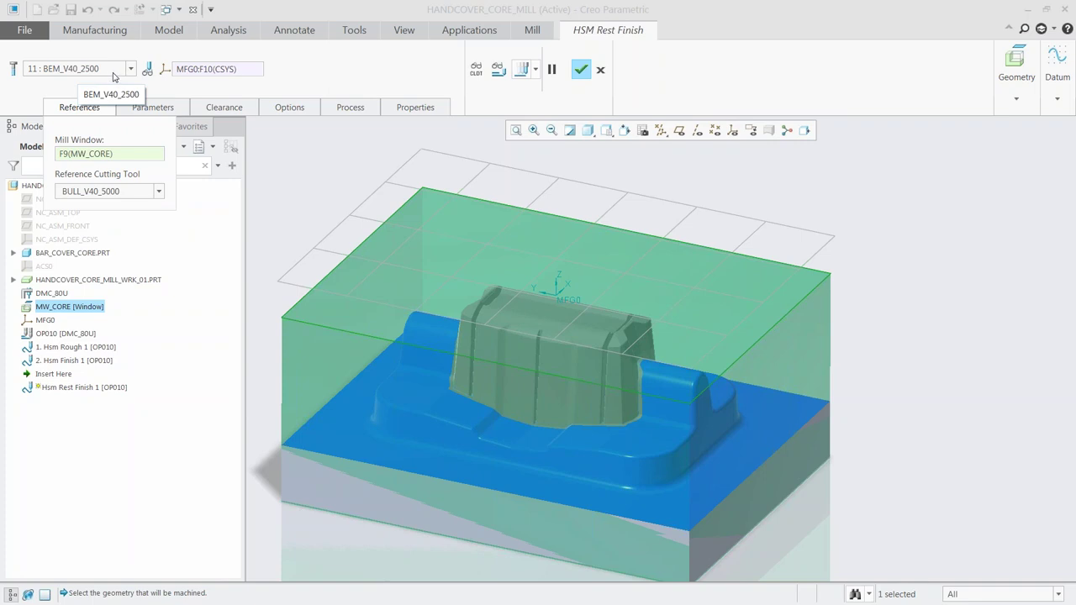
{"action": "left_click", "coordinate": [581, 69]}
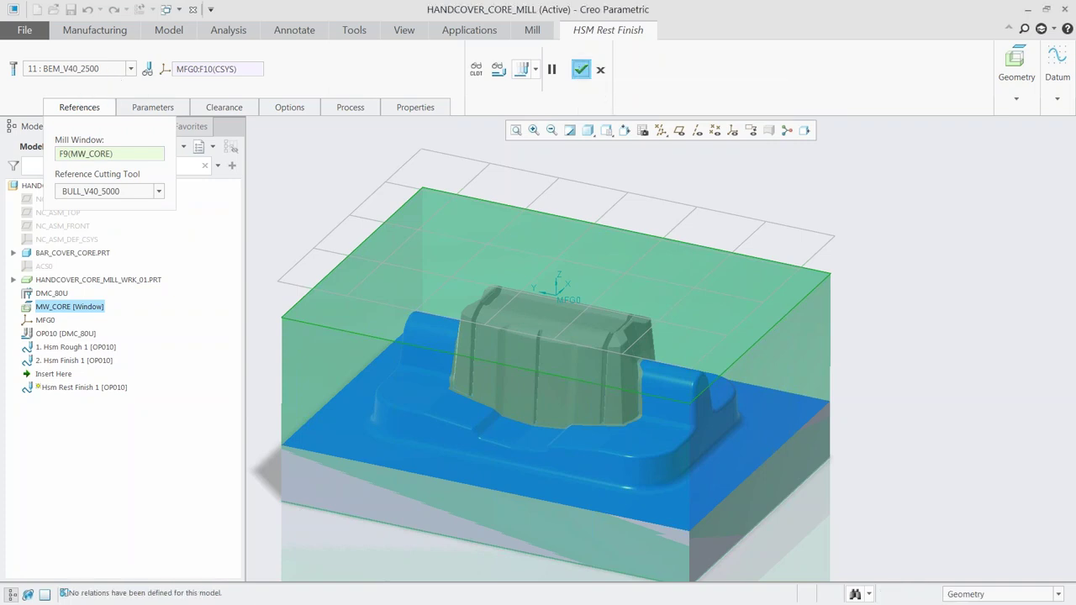
Play the material removal simulation of operation OP010 with the display speed set to fast
{"action": "left_click", "coordinate": [60, 333]}
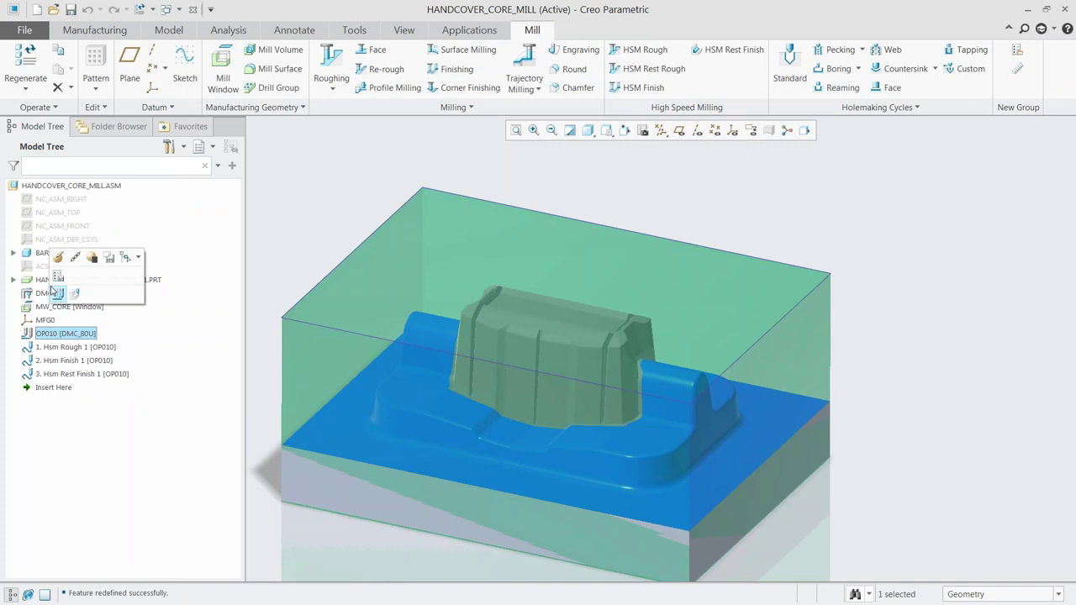
{"action": "left_click", "coordinate": [77, 295]}
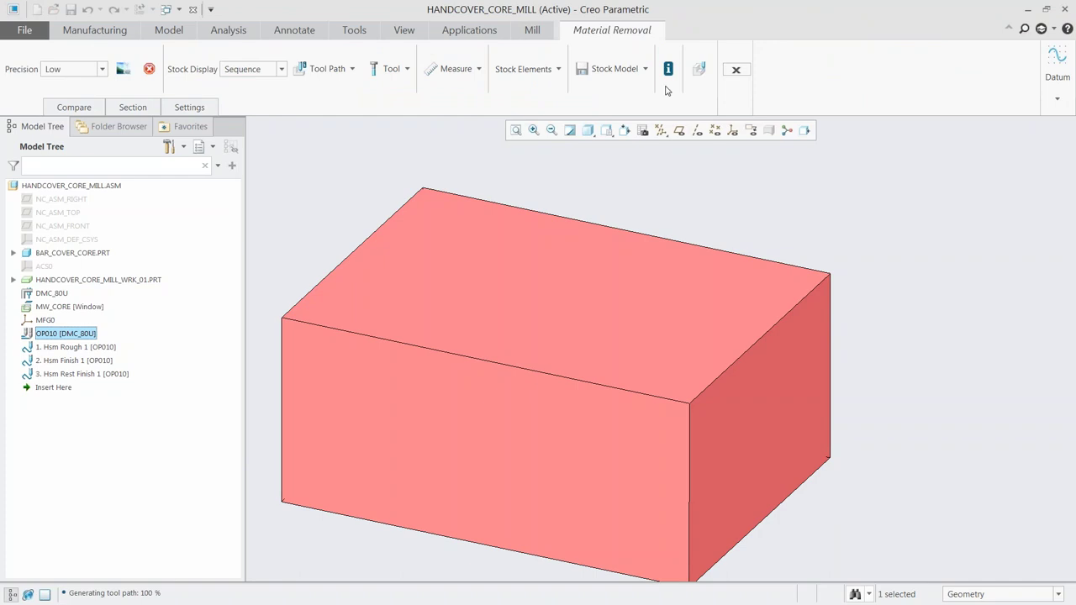
{"action": "left_click", "coordinate": [699, 69]}
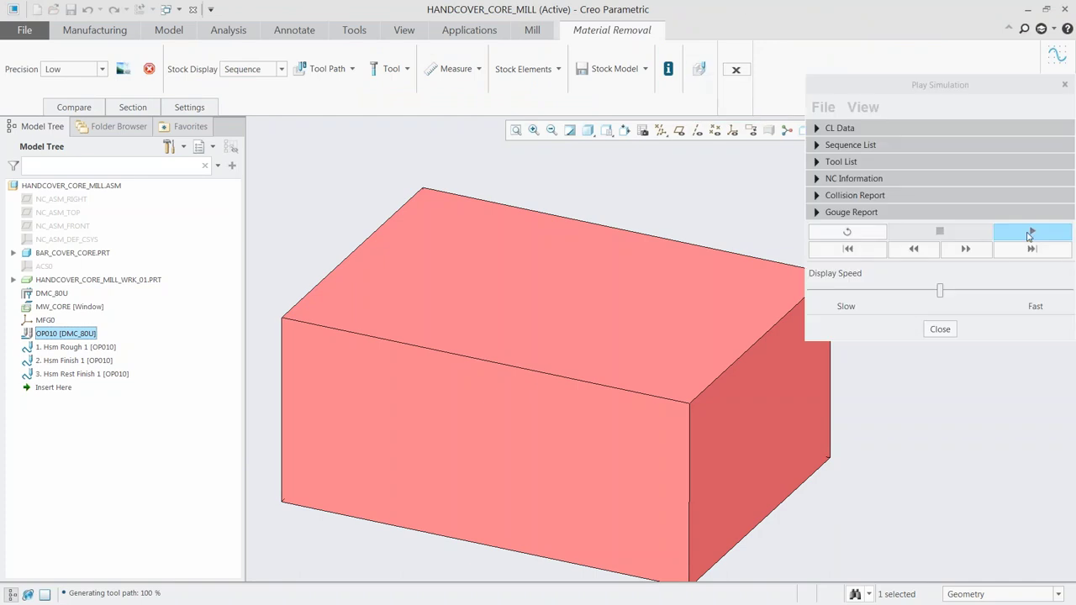
{"action": "left_click", "coordinate": [1028, 234]}
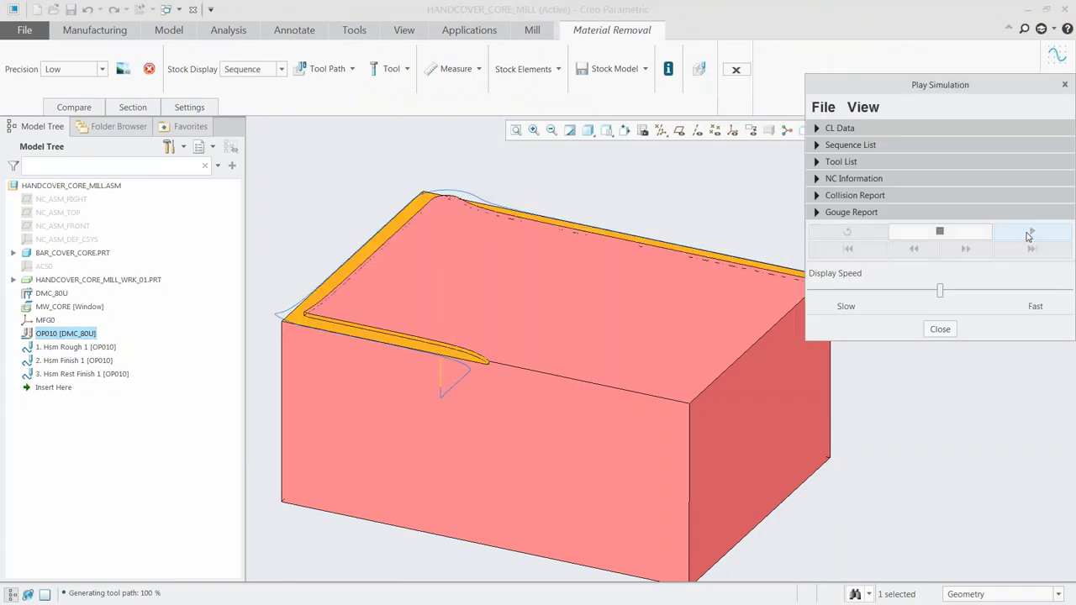
{"action": "left_click", "coordinate": [1036, 290]}
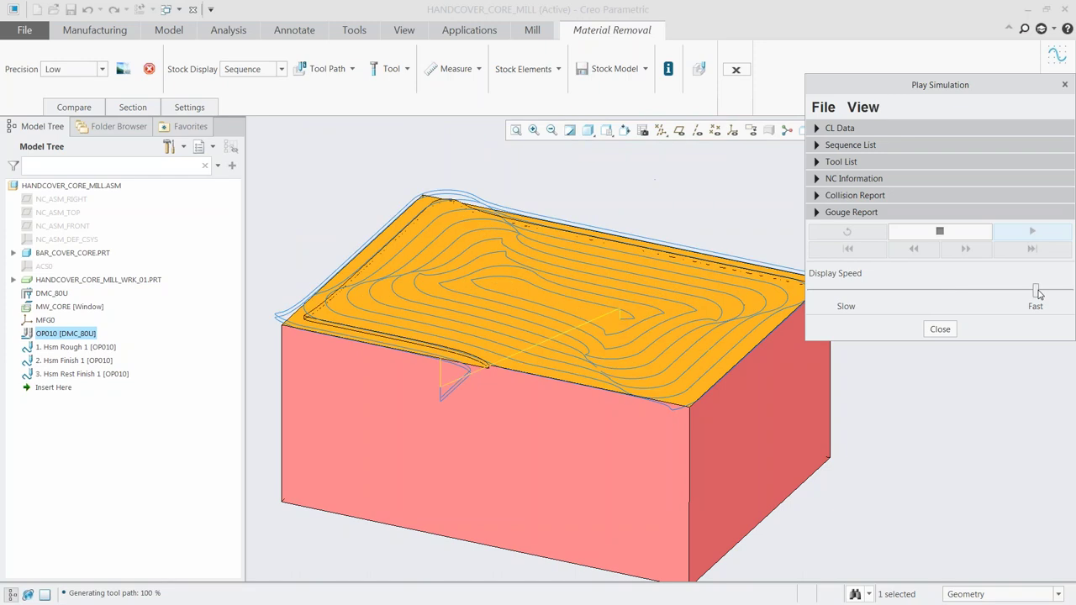
Hide the toolpath in the running material removal simulation, and stop and close the simulation once the core is shaped
{"action": "left_click", "coordinate": [864, 110]}
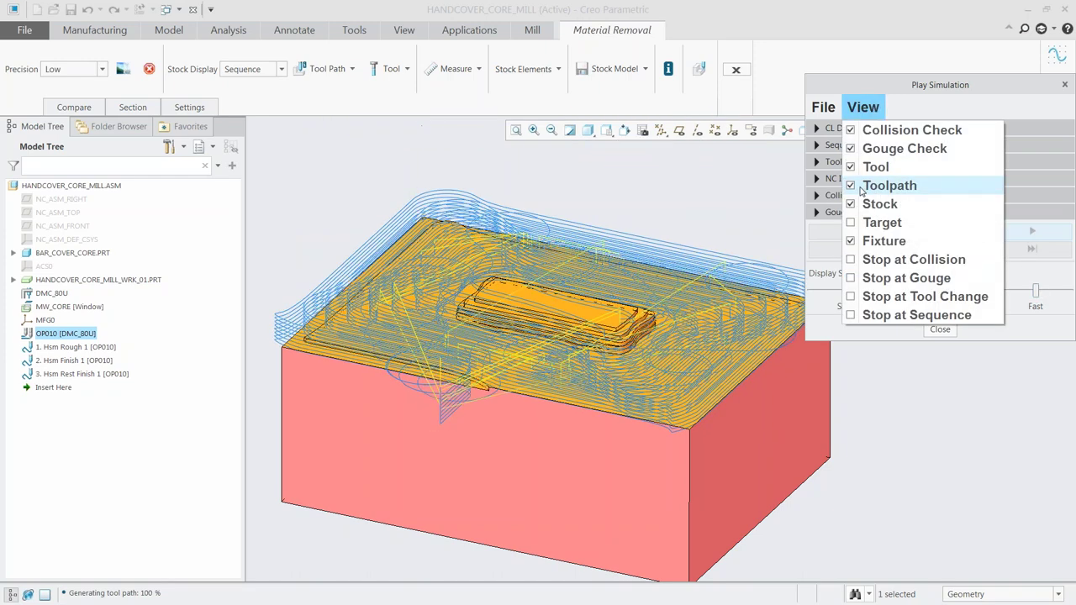
{"action": "left_click", "coordinate": [860, 188]}
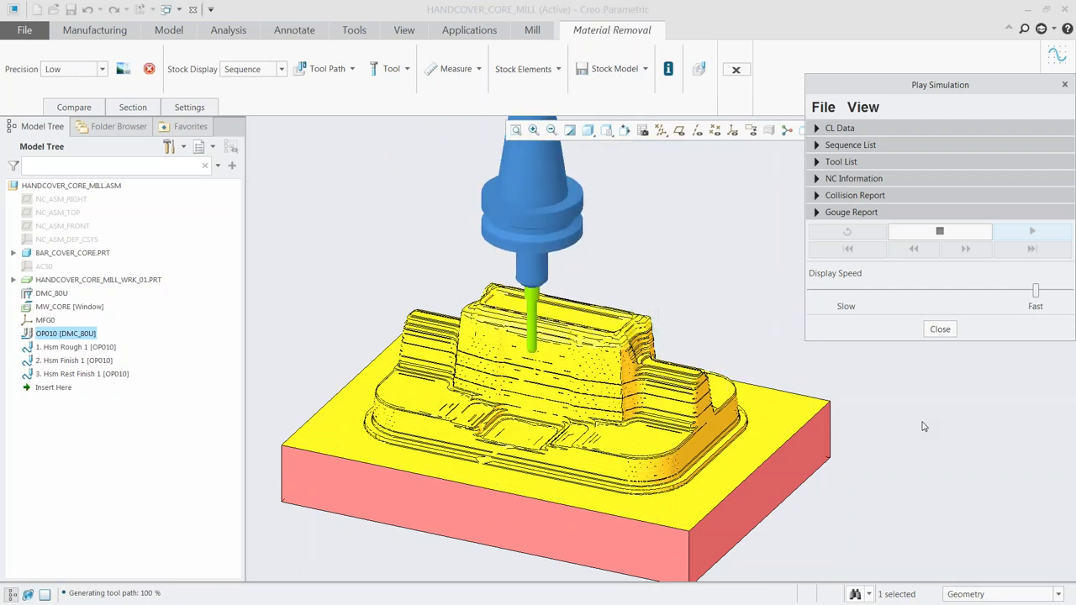
{"action": "left_click", "coordinate": [906, 239]}
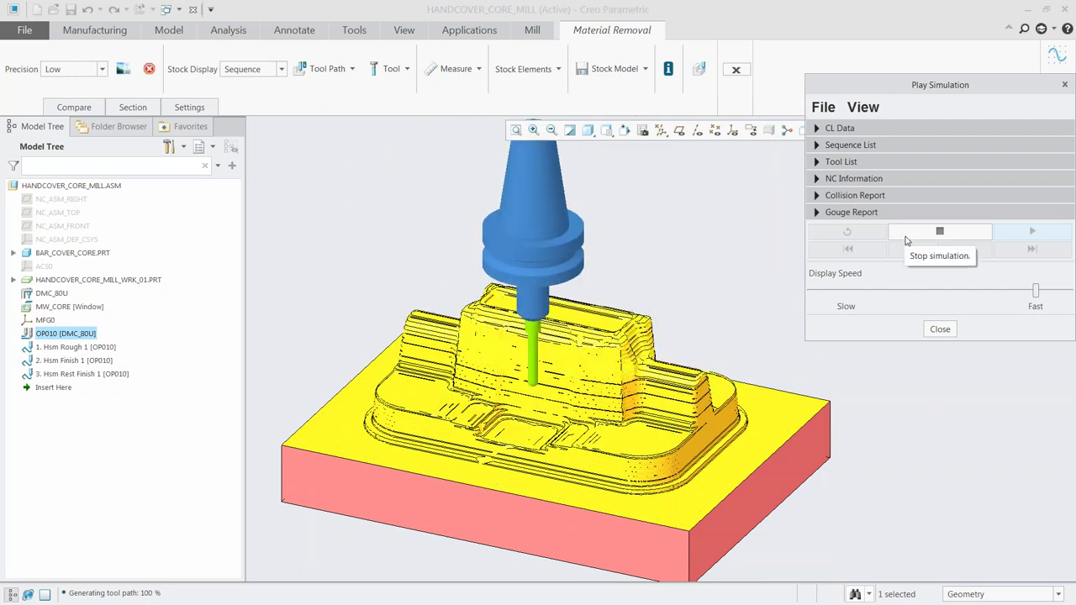
{"action": "left_click", "coordinate": [905, 240]}
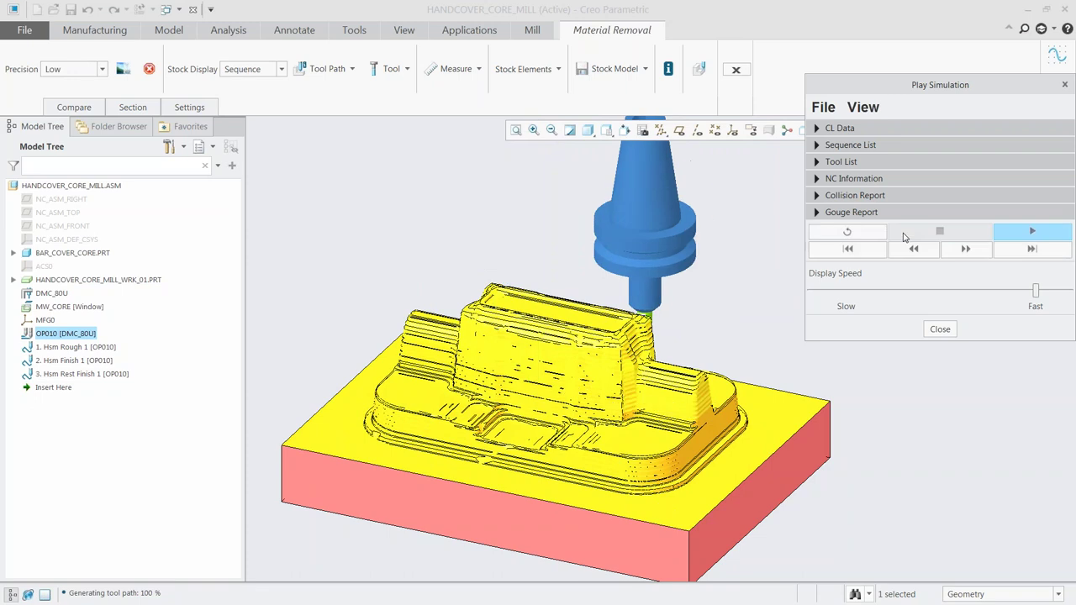
{"action": "left_click", "coordinate": [939, 330]}
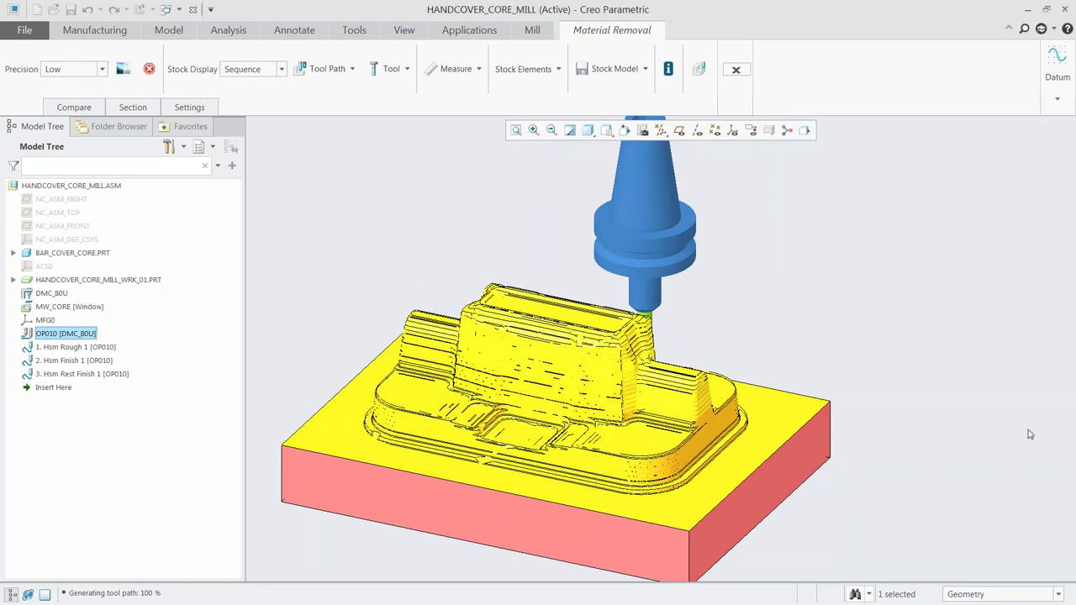
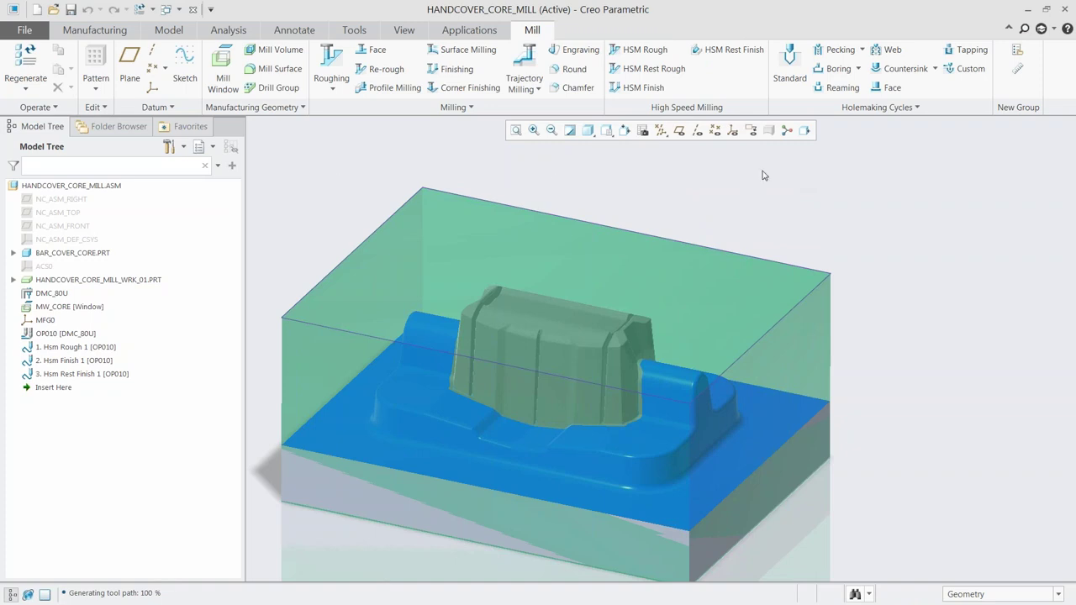
Close the core milling assembly and open lee.asm from the Basics folder, framing the workpiece held in the vise
{"action": "scroll", "coordinate": [600, 320], "scroll_direction": "down", "scroll_amount": 2}
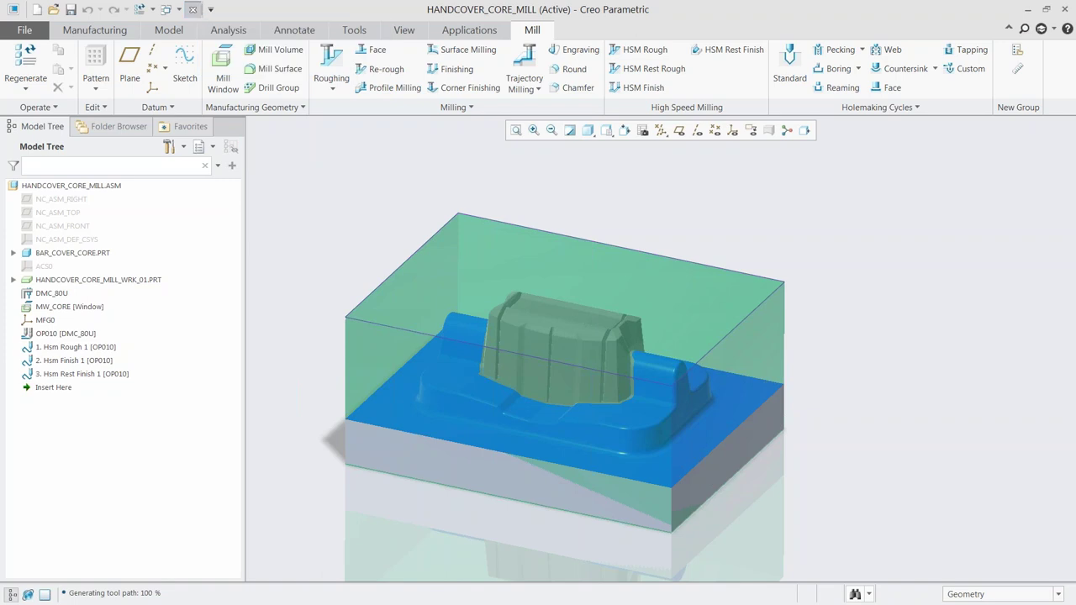
{"action": "left_click", "coordinate": [192, 9]}
{"action": "left_click", "coordinate": [43, 65]}
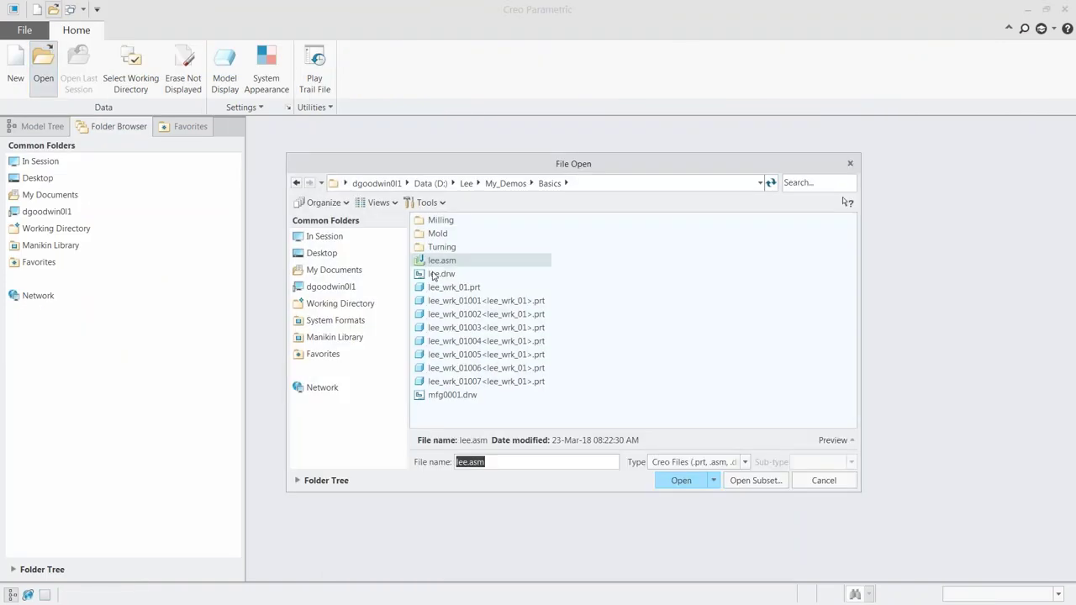
{"action": "double_click", "coordinate": [438, 261]}
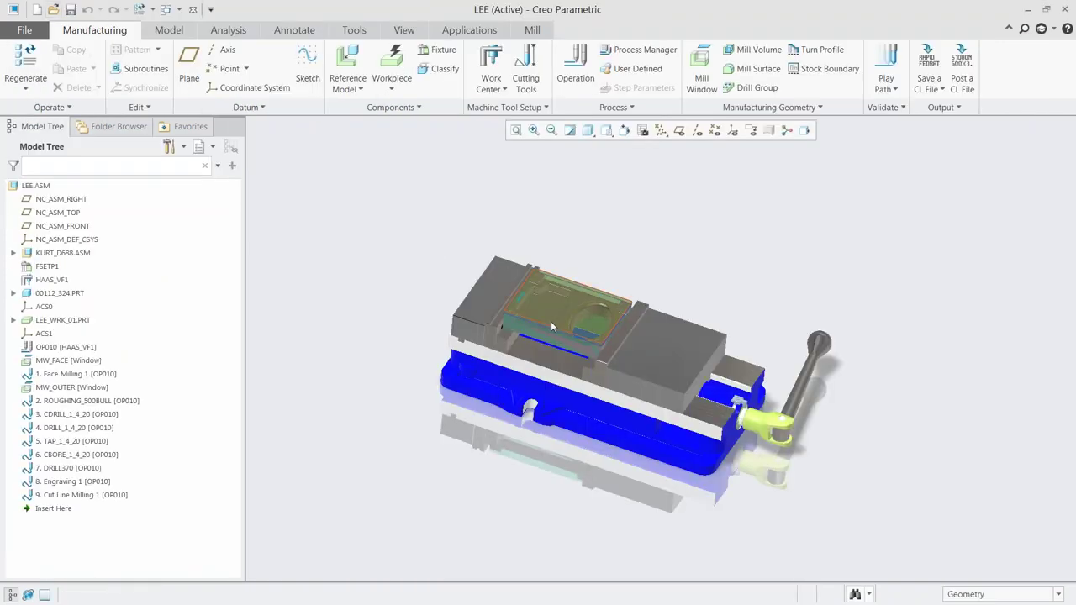
{"action": "scroll", "coordinate": [534, 292], "scroll_direction": "down", "scroll_amount": 6}
{"action": "mouse_move", "coordinate": [544, 311]}
{"action": "middle_mouse_down"}
{"action": "mouse_move", "coordinate": [545, 353]}
{"action": "mouse_move", "coordinate": [551, 319]}
{"action": "middle_mouse_up"}
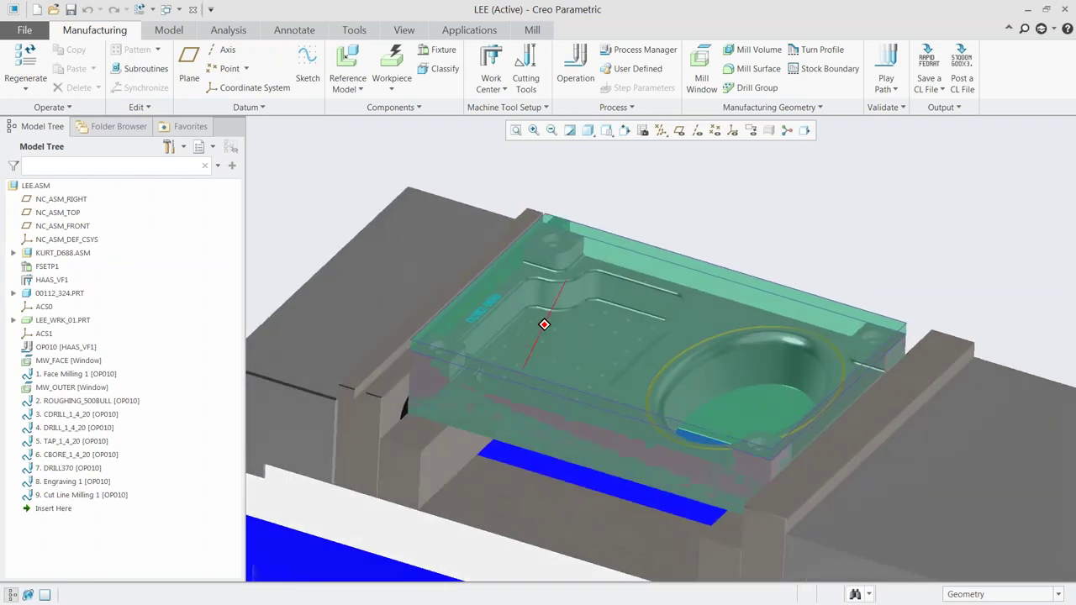
{"action": "scroll", "coordinate": [521, 174], "scroll_direction": "up", "scroll_amount": 2}
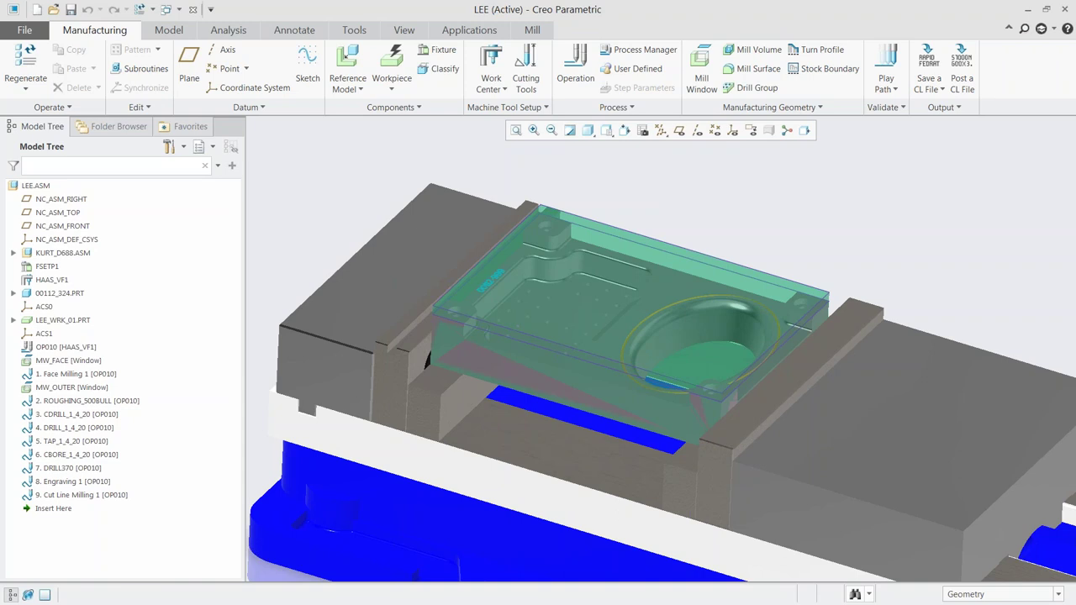
Start a new mill-turn work center with 5 Axis milling and 2 spindles
{"action": "left_click", "coordinate": [503, 89]}
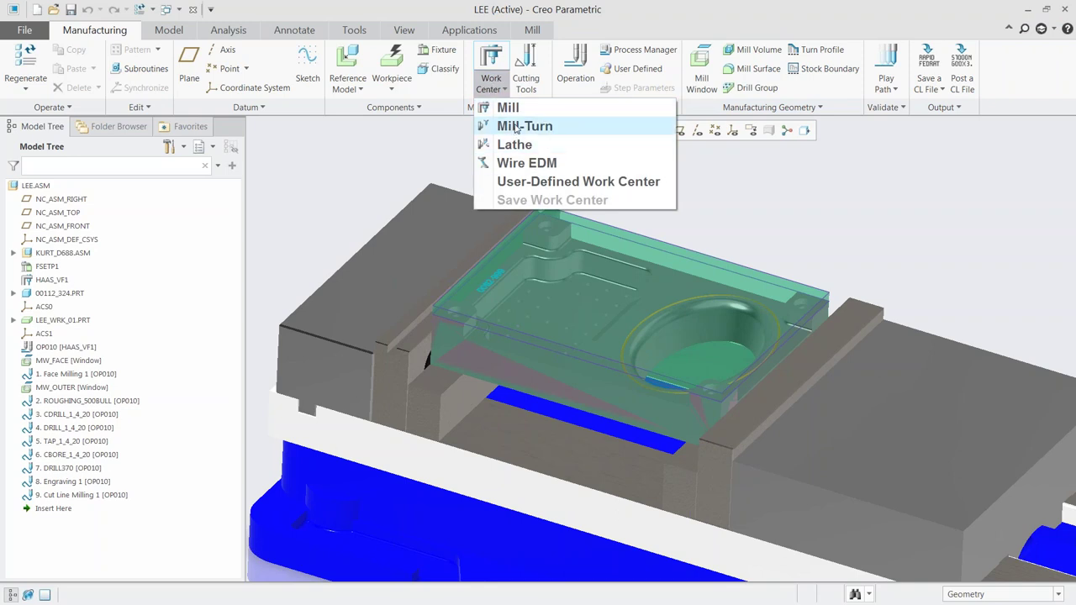
{"action": "left_click", "coordinate": [516, 128]}
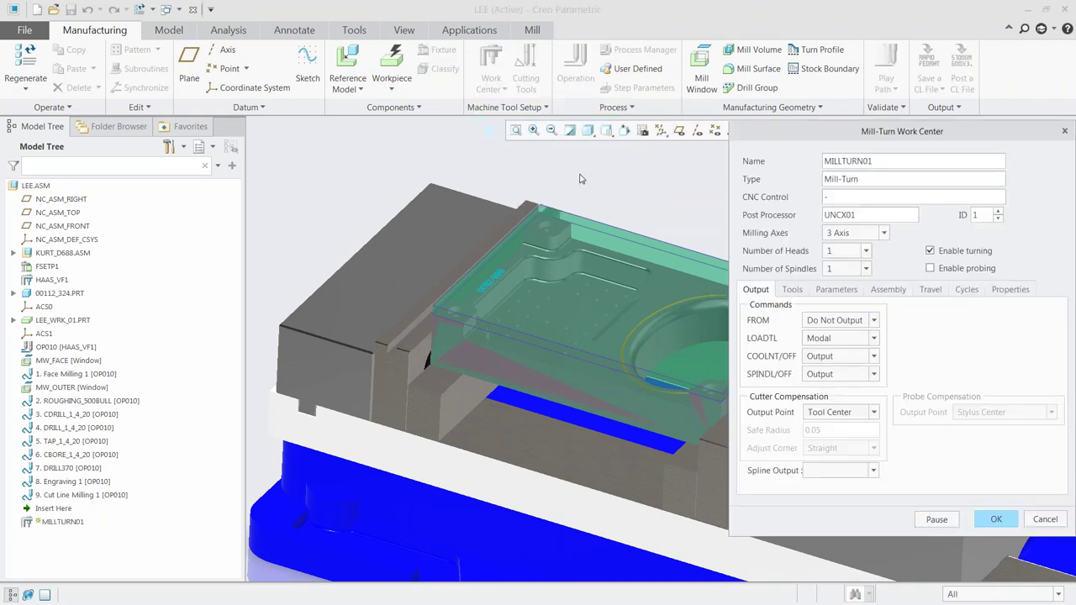
{"action": "left_click", "coordinate": [883, 233]}
{"action": "left_click", "coordinate": [854, 269]}
{"action": "left_click", "coordinate": [866, 251]}
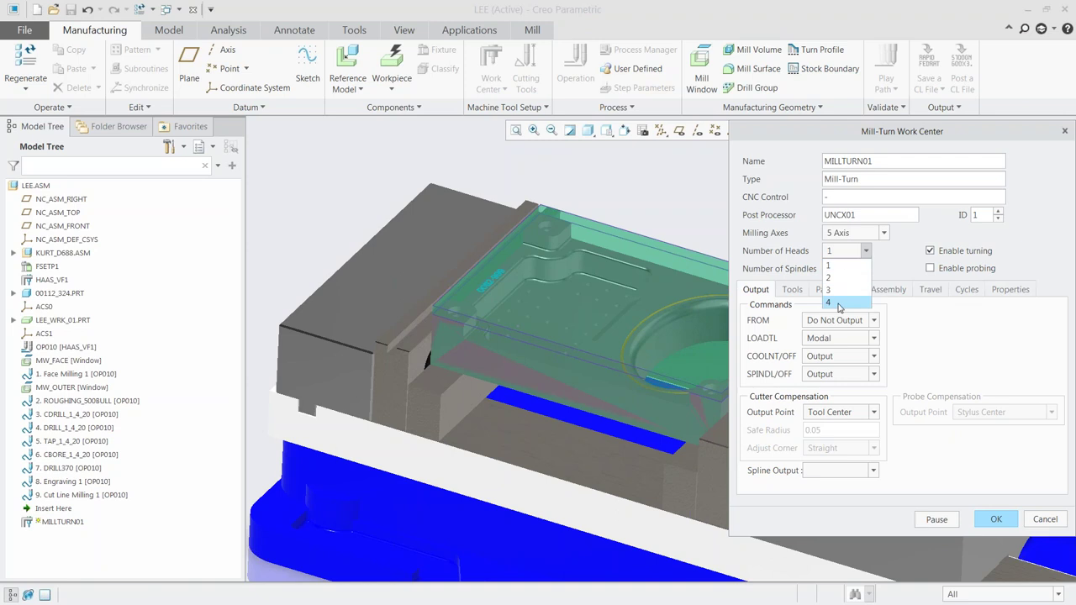
{"action": "left_click", "coordinate": [864, 265]}
{"action": "left_click", "coordinate": [865, 269]}
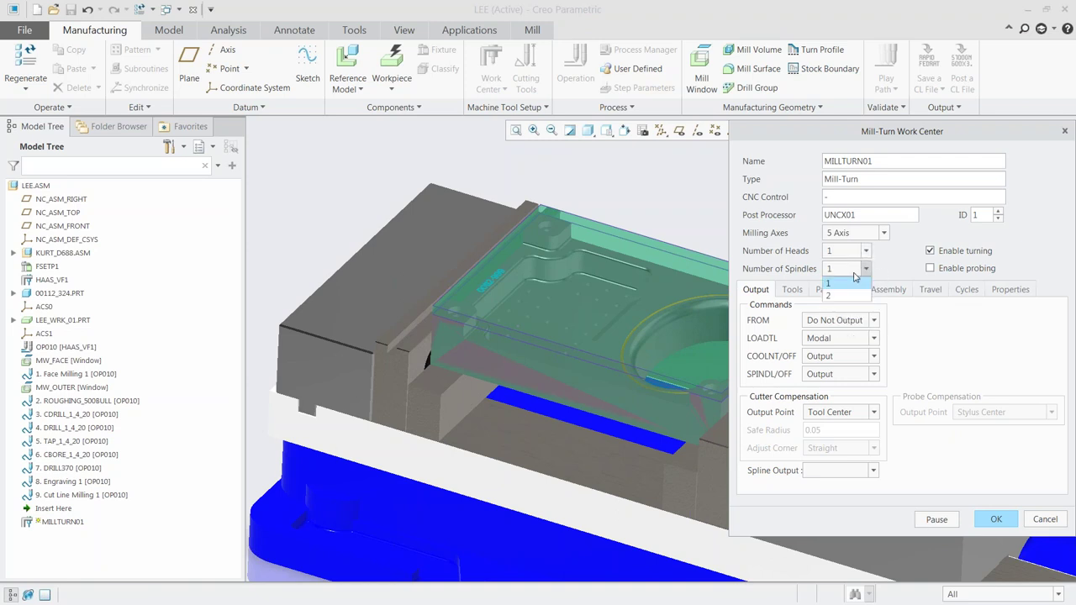
{"action": "left_click", "coordinate": [838, 296]}
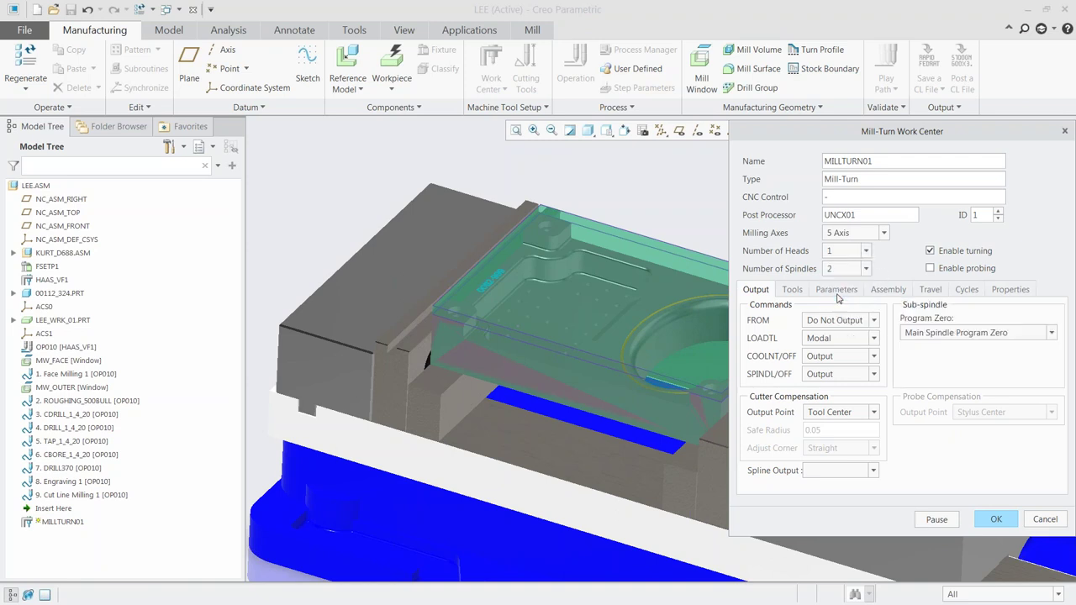
Set the mill-turn work center's number of heads to 4, review the tool options of each head, and create it
{"action": "left_click", "coordinate": [866, 252]}
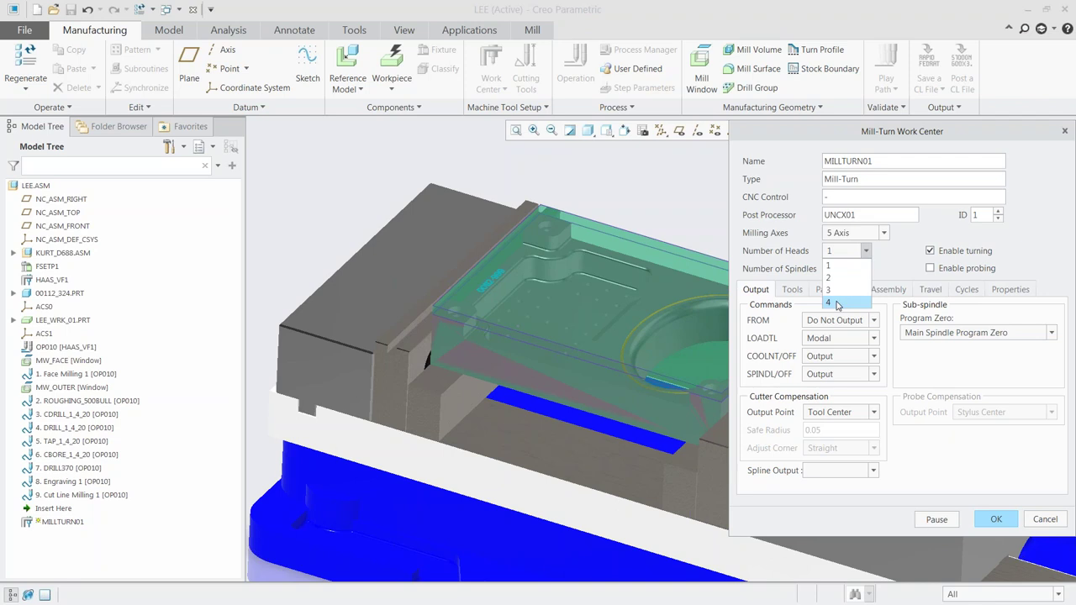
{"action": "left_click", "coordinate": [837, 303]}
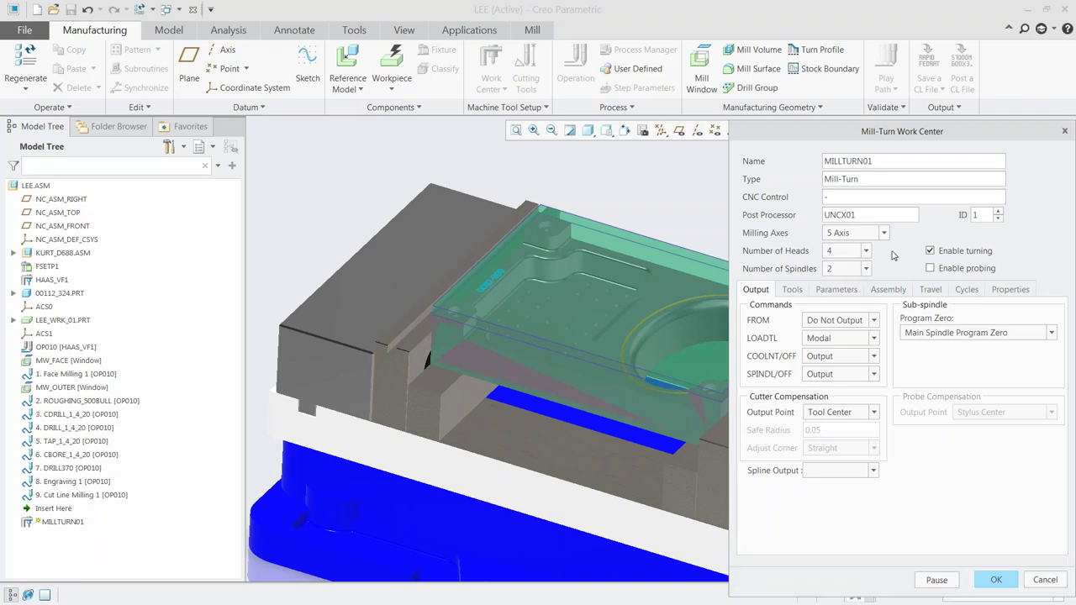
{"action": "left_click", "coordinate": [792, 290]}
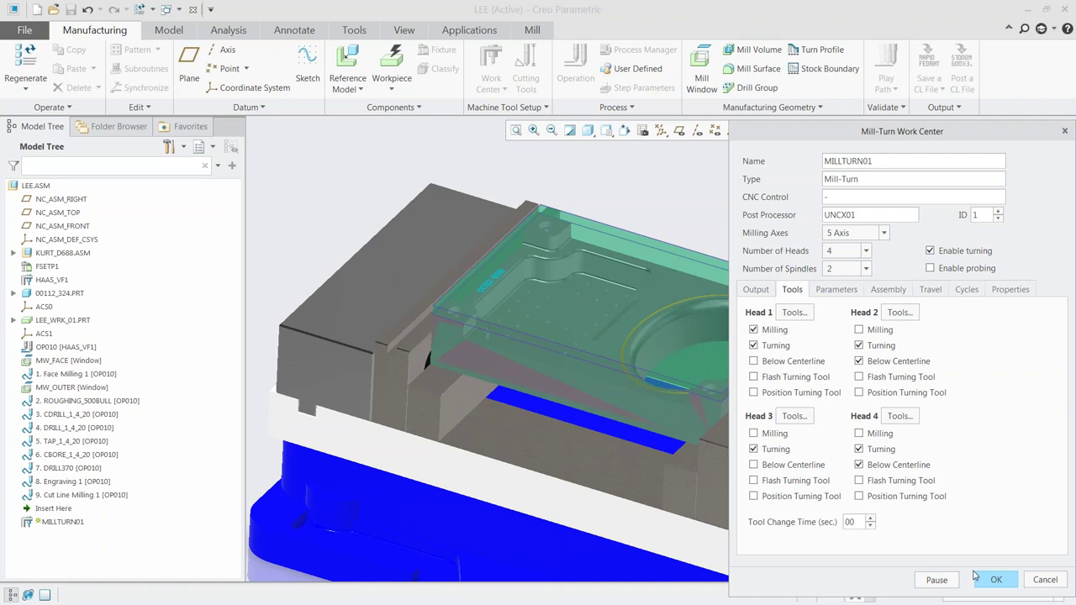
{"action": "left_click", "coordinate": [996, 584]}
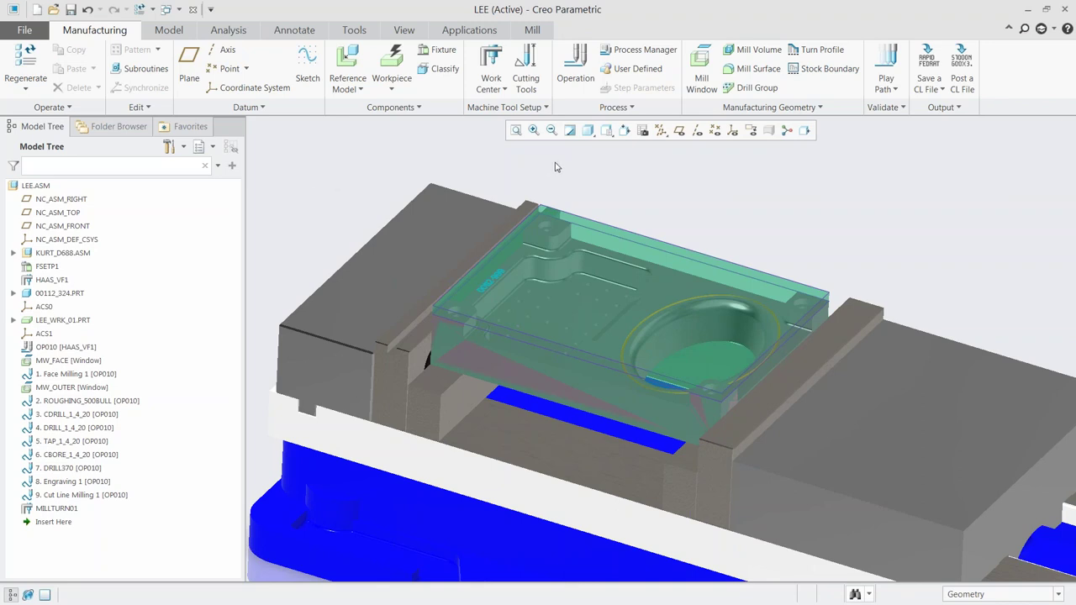
Highlight 00112_324.PRT in the vise and examine its pocket, small holes and engraved number up close
{"action": "left_click", "coordinate": [54, 294]}
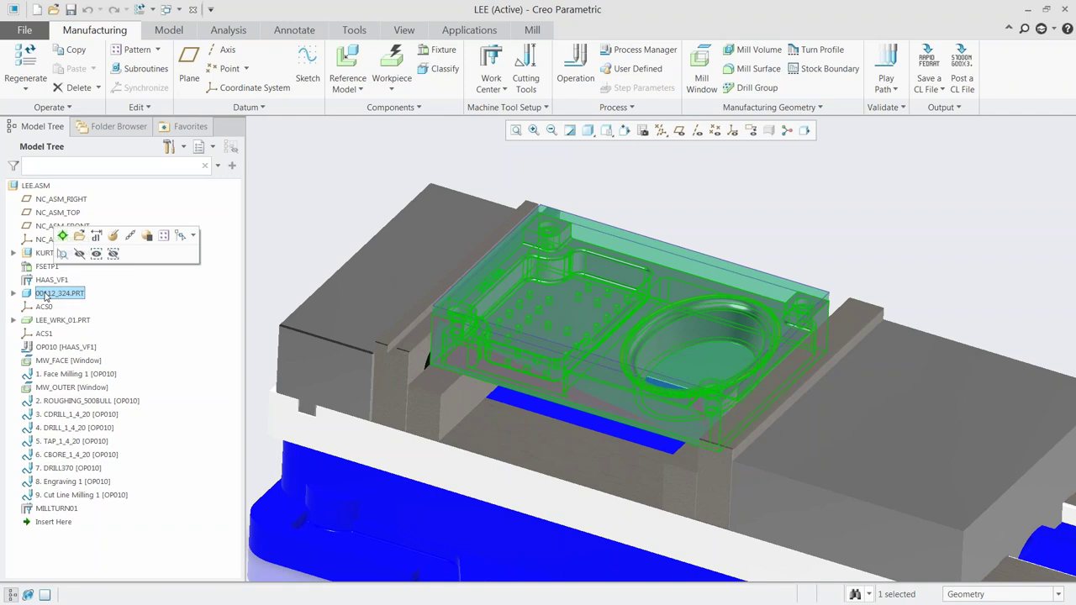
{"action": "left_click", "coordinate": [622, 204]}
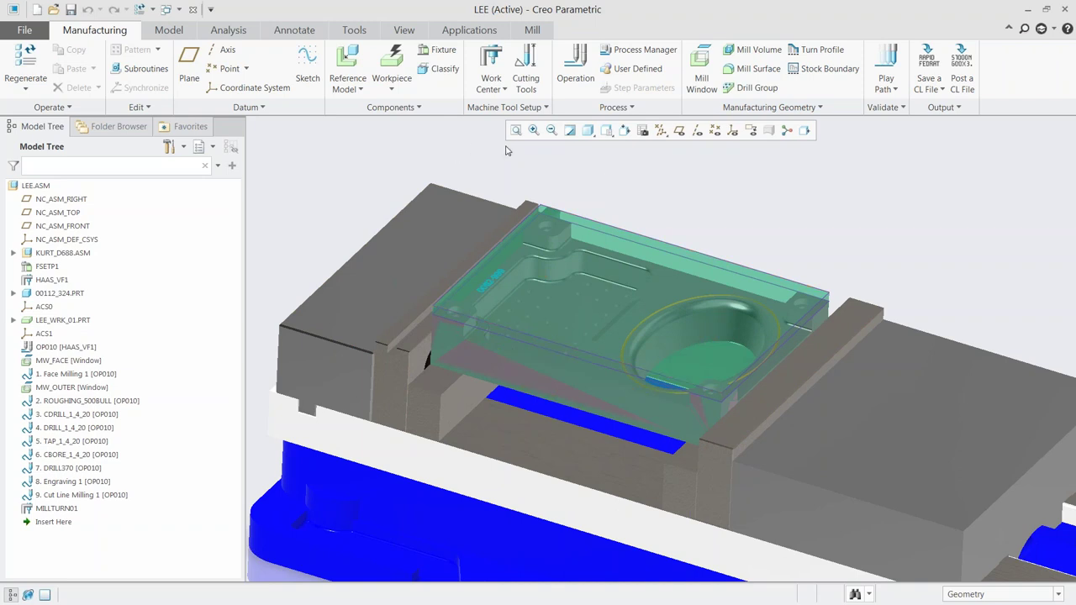
{"action": "scroll", "coordinate": [507, 151], "scroll_direction": "up", "scroll_amount": 1}
{"action": "scroll", "coordinate": [548, 186], "scroll_direction": "down", "scroll_amount": 1}
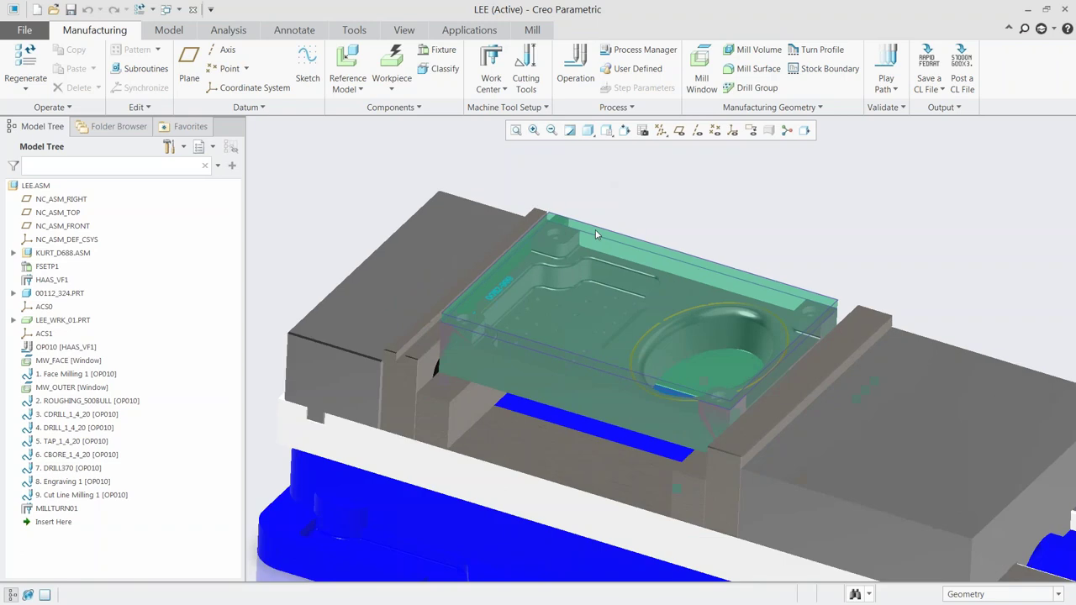
{"action": "scroll", "coordinate": [551, 289], "scroll_direction": "up", "scroll_amount": 5}
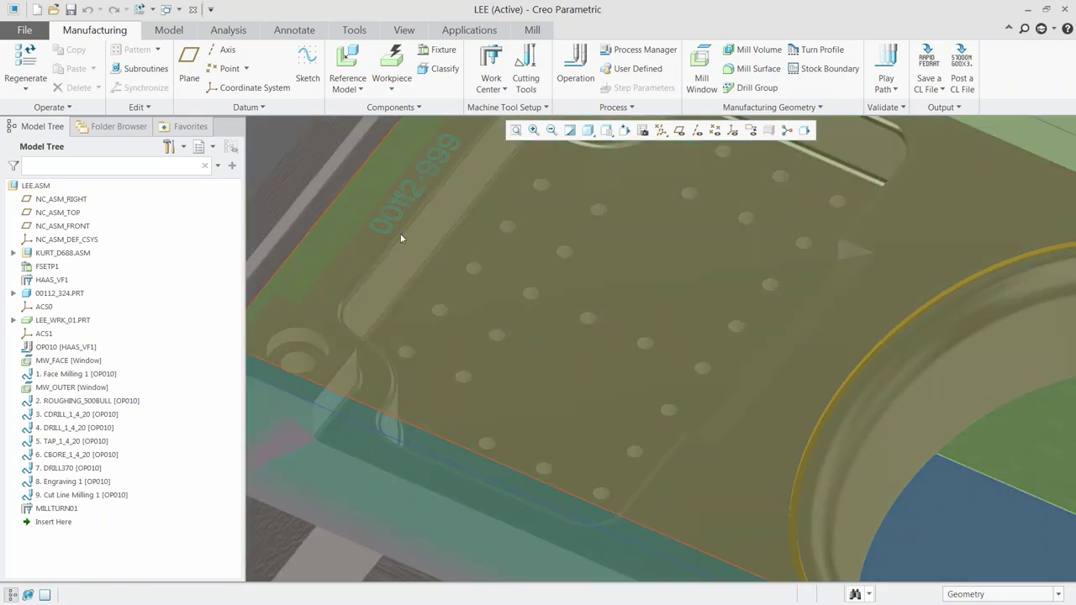
{"action": "scroll", "coordinate": [418, 283], "scroll_direction": "down", "scroll_amount": 5}
{"action": "scroll", "coordinate": [419, 281], "scroll_direction": "up", "scroll_amount": 1}
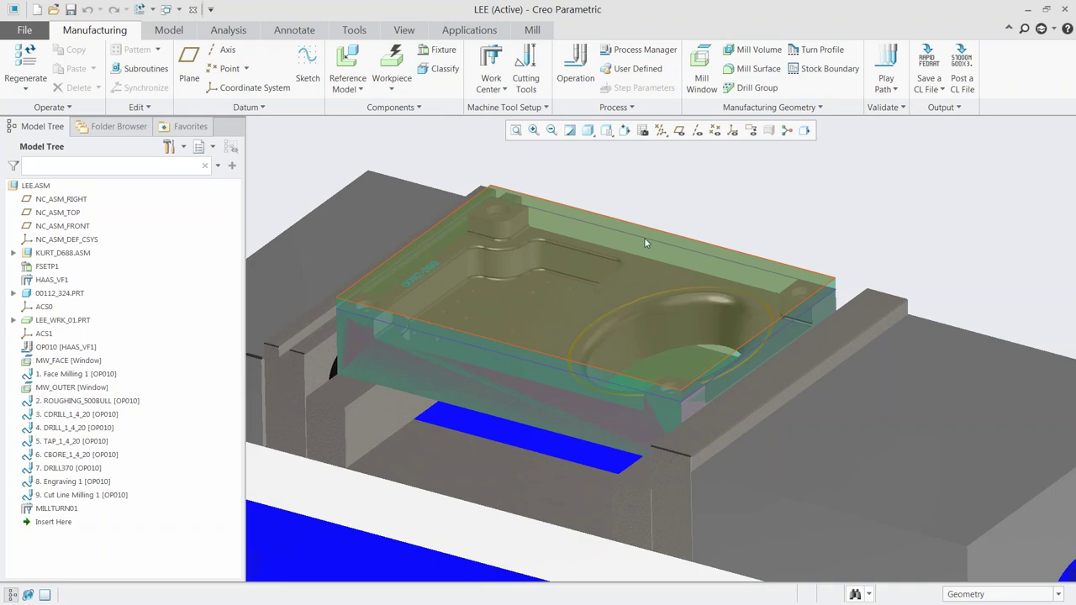
{"action": "scroll", "coordinate": [450, 309], "scroll_direction": "down", "scroll_amount": 4}
{"action": "scroll", "coordinate": [450, 314], "scroll_direction": "down", "scroll_amount": 2}
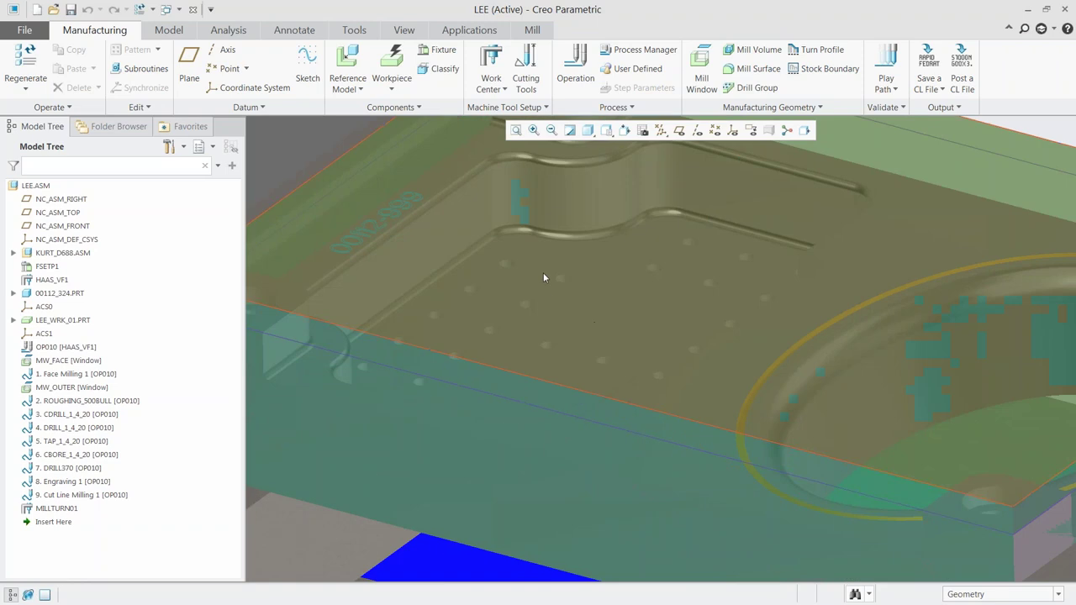
Open the definition of the DRILL370 sequence and review its hole references and diameter-based selection rule, leaving them as they are
{"action": "scroll", "coordinate": [598, 317], "scroll_direction": "up", "scroll_amount": 3}
{"action": "left_click", "coordinate": [52, 469]}
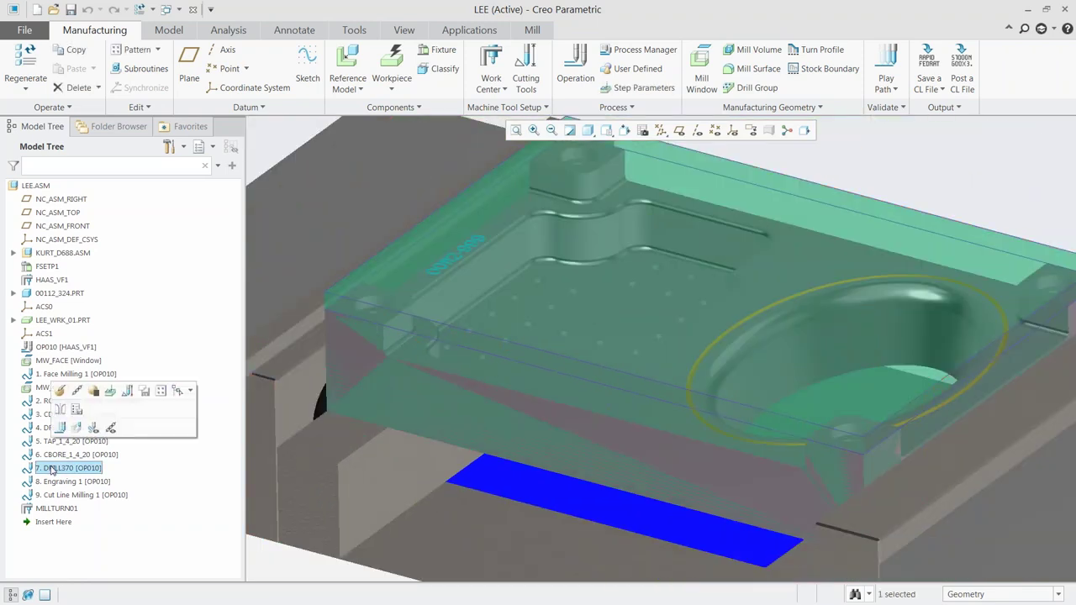
{"action": "left_click", "coordinate": [60, 390]}
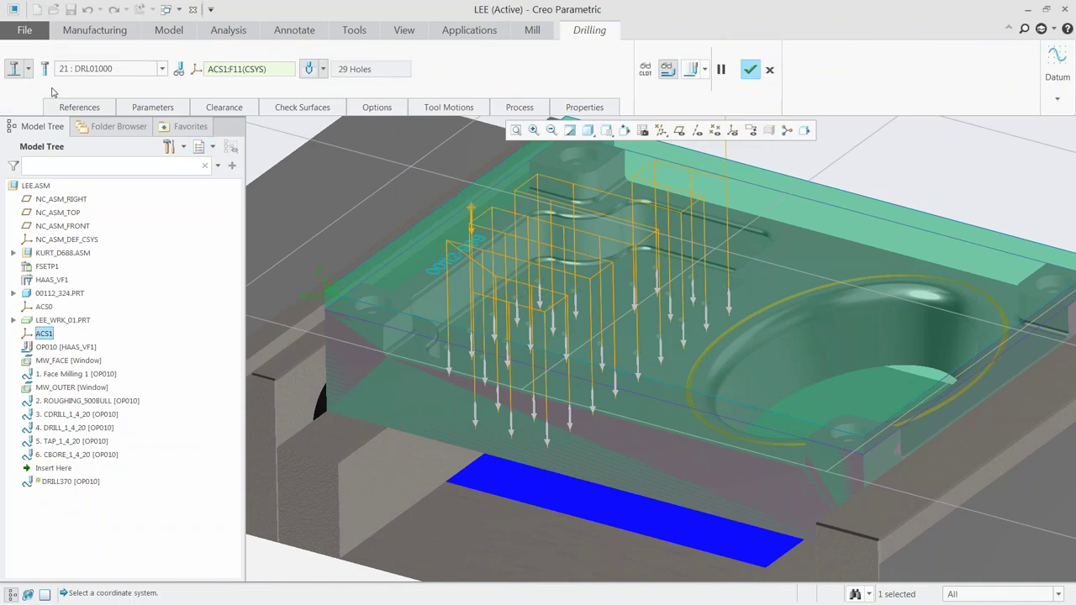
{"action": "left_click", "coordinate": [84, 108]}
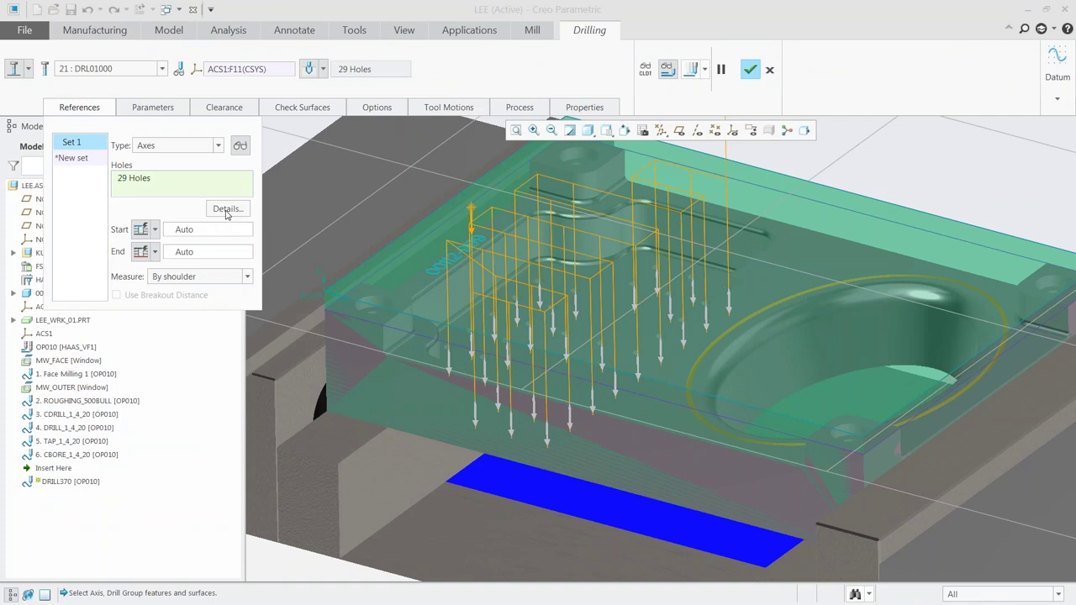
{"action": "left_click", "coordinate": [226, 208]}
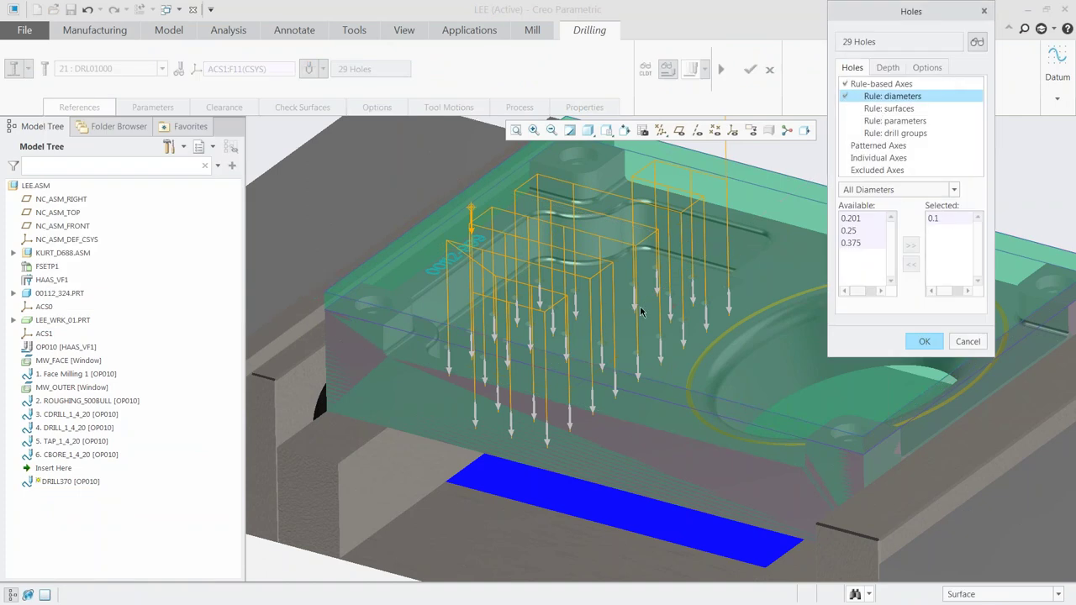
{"action": "left_click", "coordinate": [969, 343]}
{"action": "middle_click_drag", "start_coordinate": [679, 365], "coordinate": [715, 130]}
{"action": "left_click", "coordinate": [750, 69]}
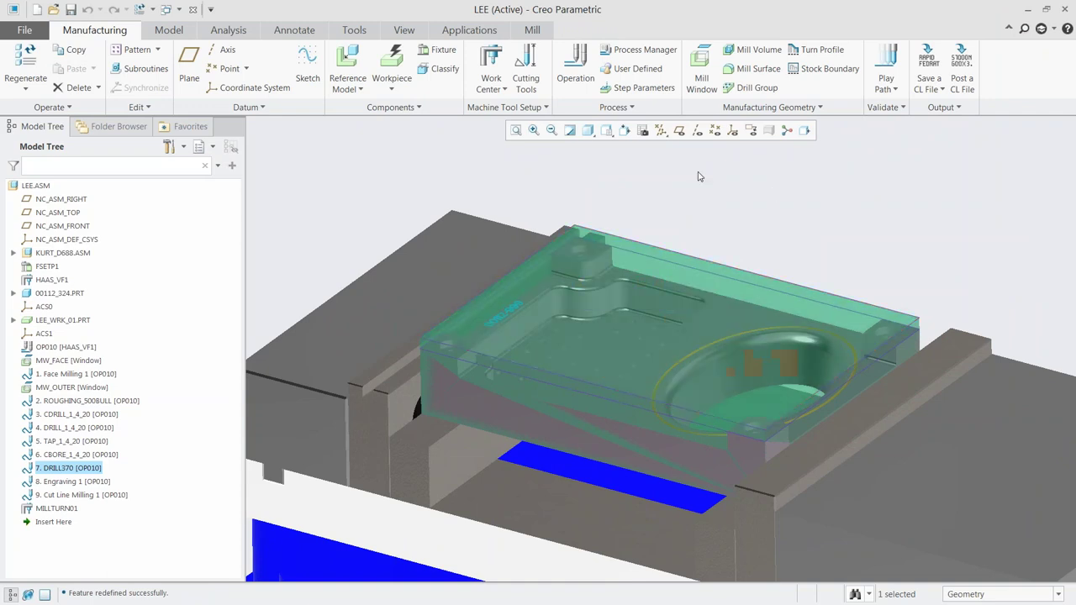
{"action": "left_click", "coordinate": [670, 195]}
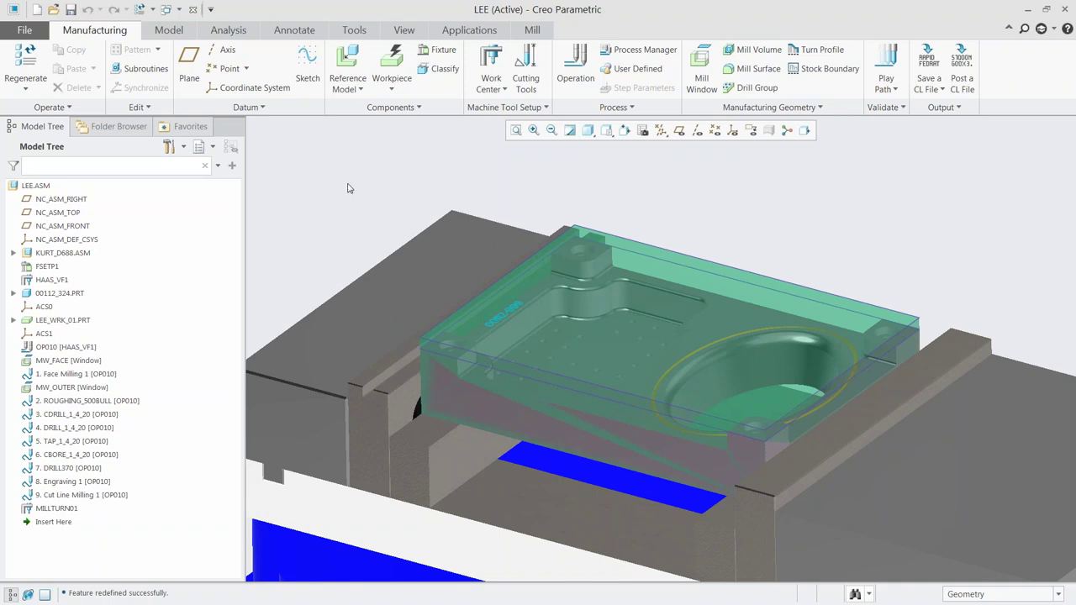
Delete the MILLTURN01 work center from the assembly
{"action": "left_click", "coordinate": [56, 507]}
{"action": "right_click", "coordinate": [56, 513]}
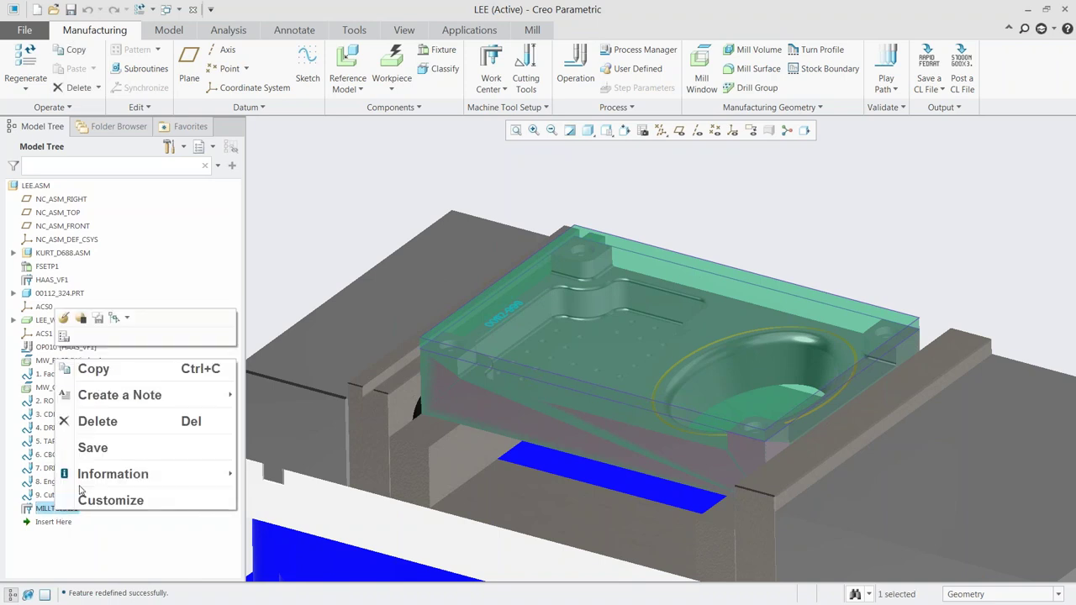
{"action": "left_click", "coordinate": [89, 420]}
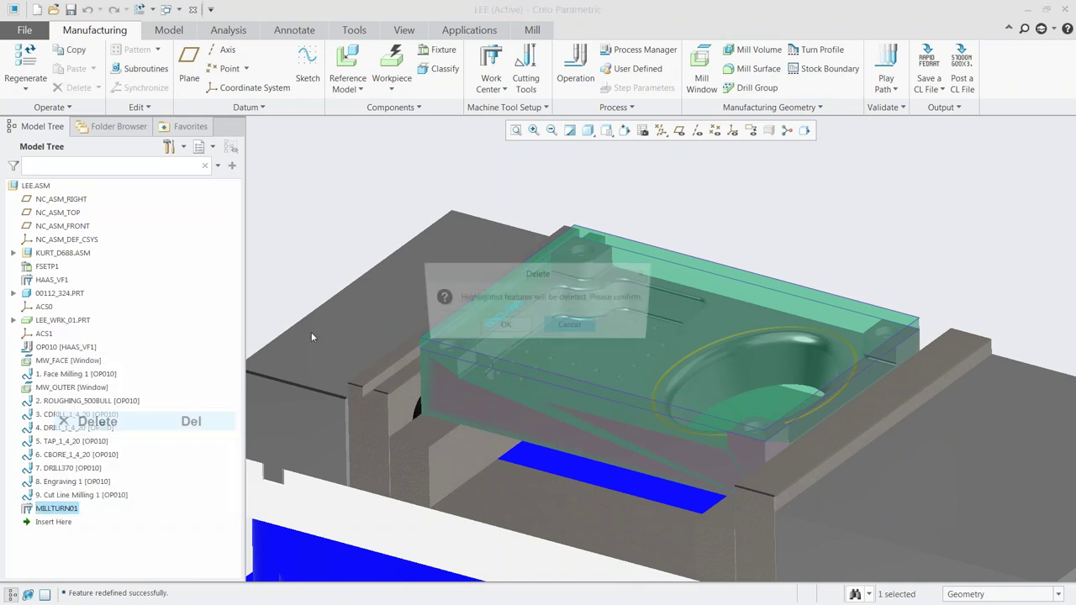
{"action": "left_click", "coordinate": [499, 329]}
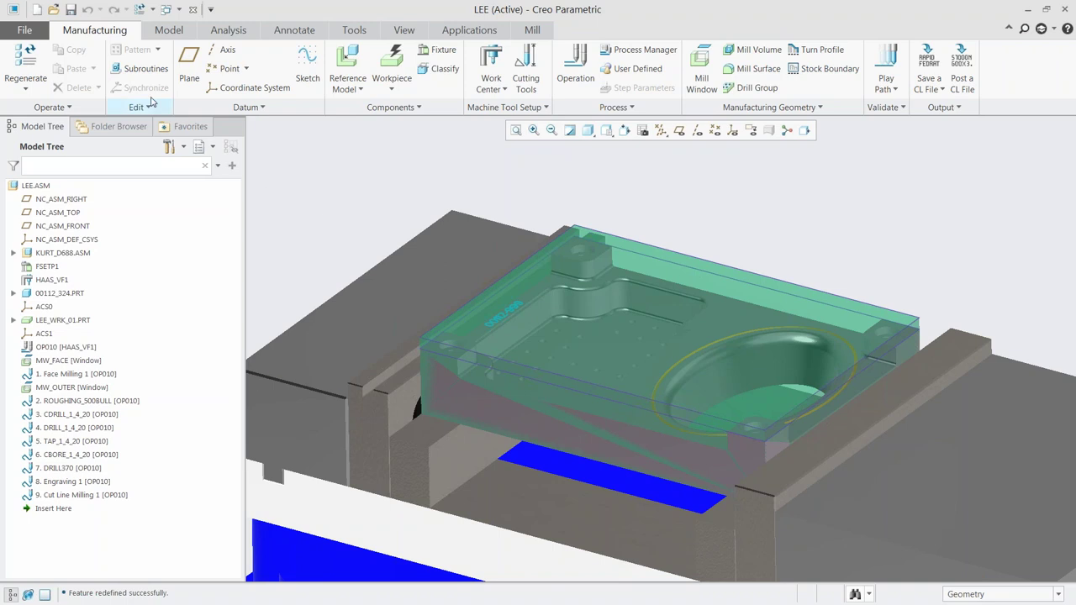
Close the milling assembly and open xylem123.asm from the Turning folder, framing the turned part's outer diameter
{"action": "left_click", "coordinate": [192, 9]}
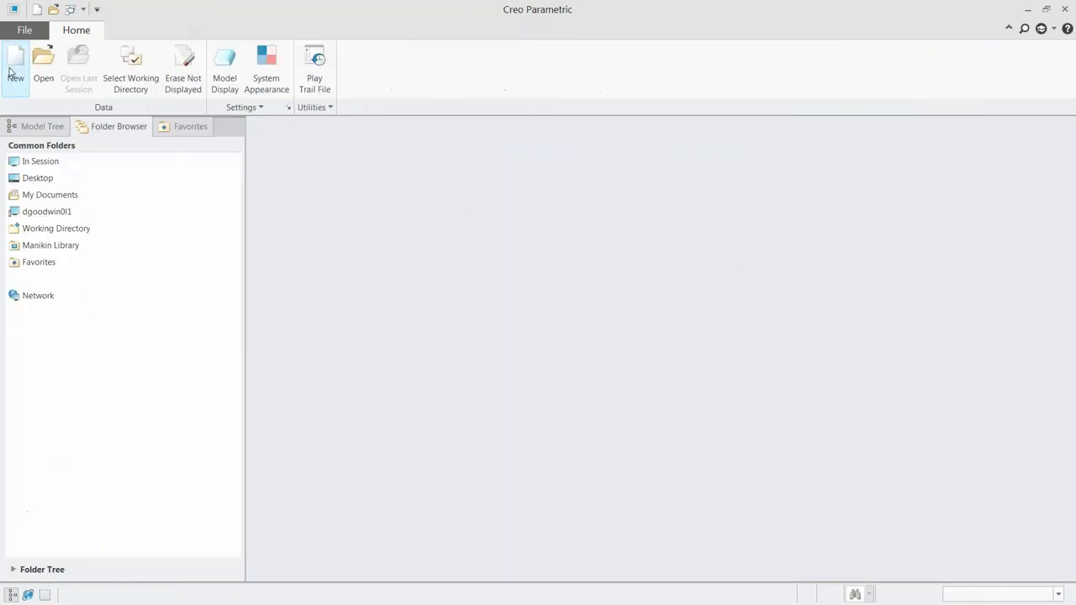
{"action": "left_click", "coordinate": [43, 67]}
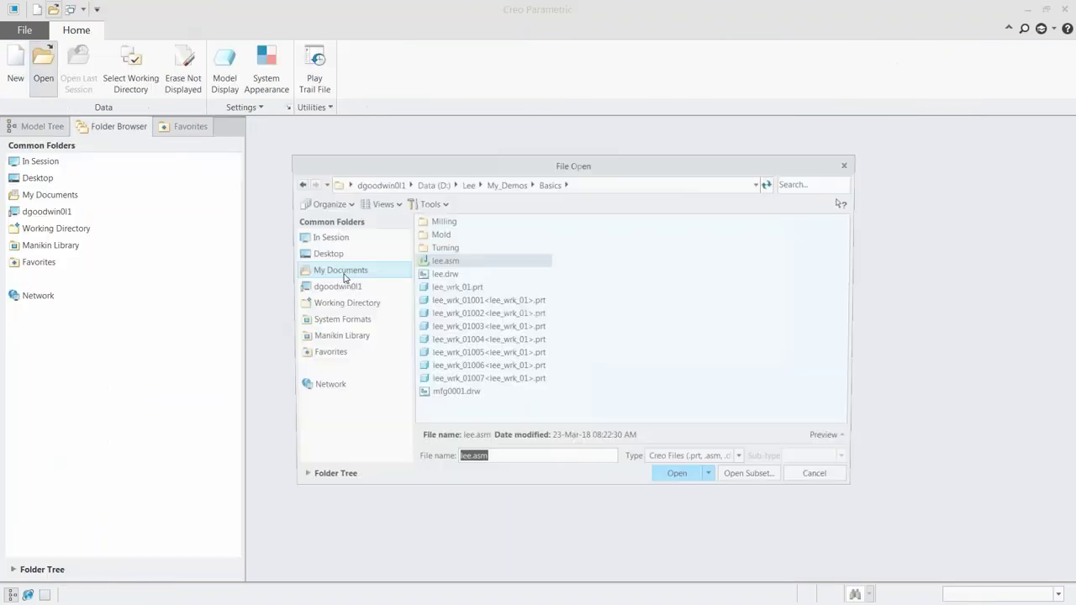
{"action": "double_click", "coordinate": [441, 248]}
{"action": "double_click", "coordinate": [445, 315]}
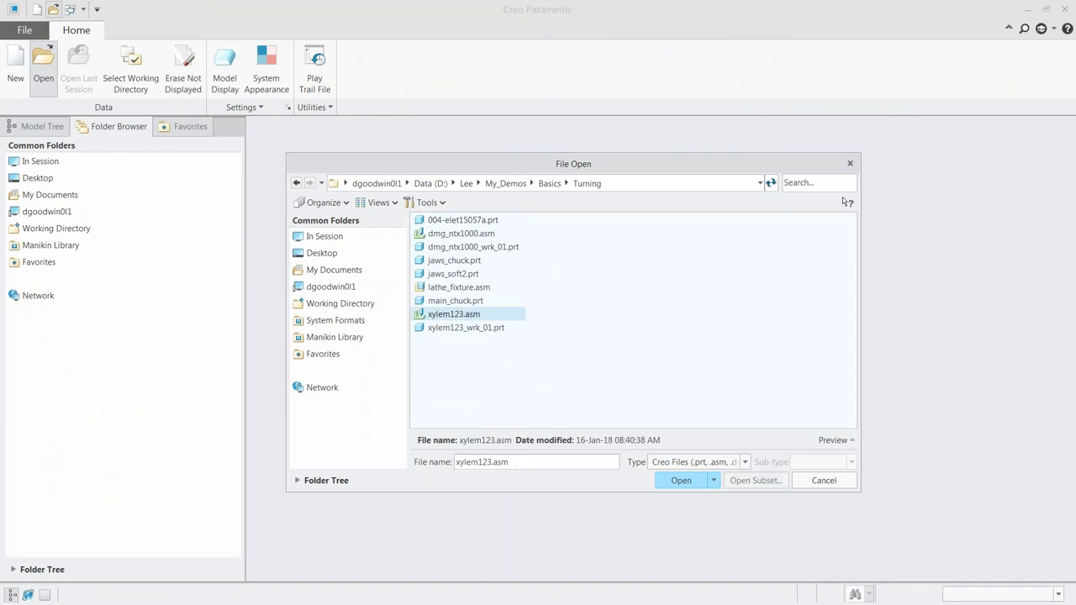
{"action": "scroll", "coordinate": [543, 326], "scroll_direction": "up", "scroll_amount": 10}
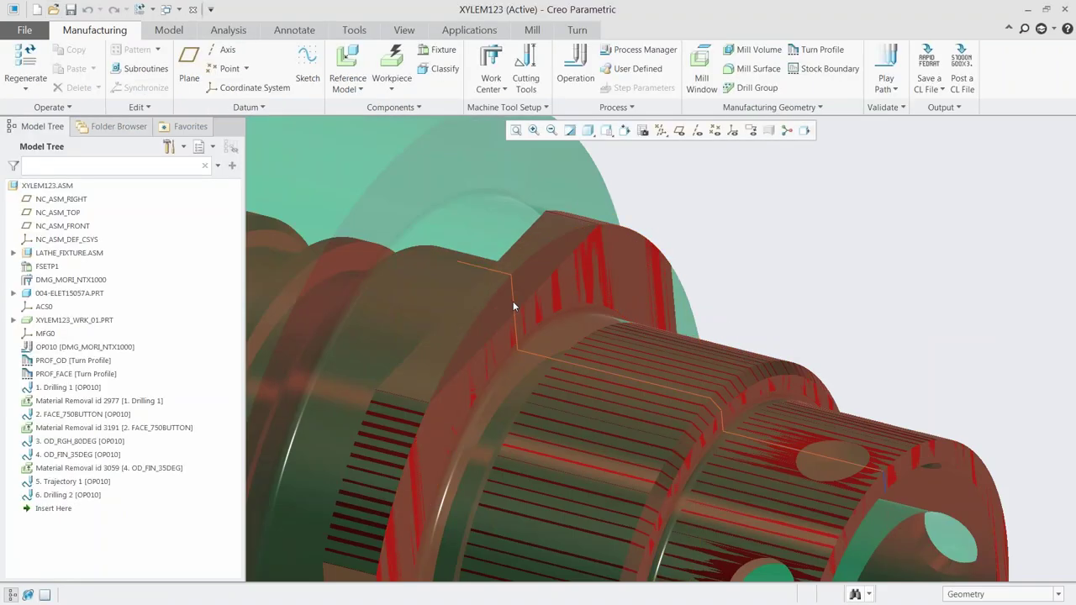
Open the PROF_OD turn profile for editing and review its placement coordinate system and reference model
{"action": "left_click", "coordinate": [513, 301]}
{"action": "middle_click_drag", "start_coordinate": [649, 281], "coordinate": [593, 331]}
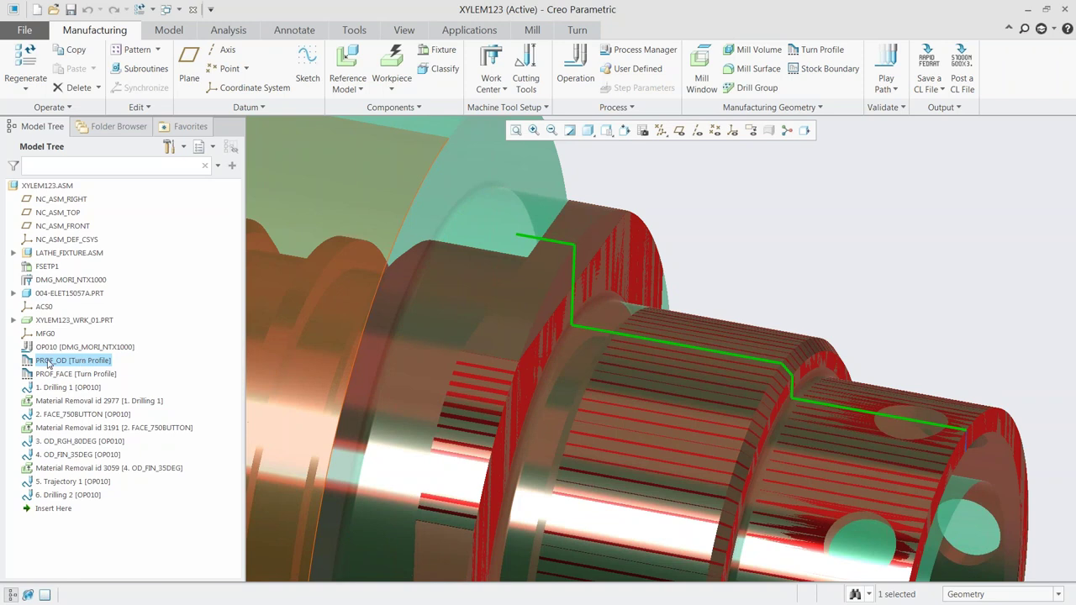
{"action": "right_click", "coordinate": [82, 362]}
{"action": "left_click", "coordinate": [59, 315]}
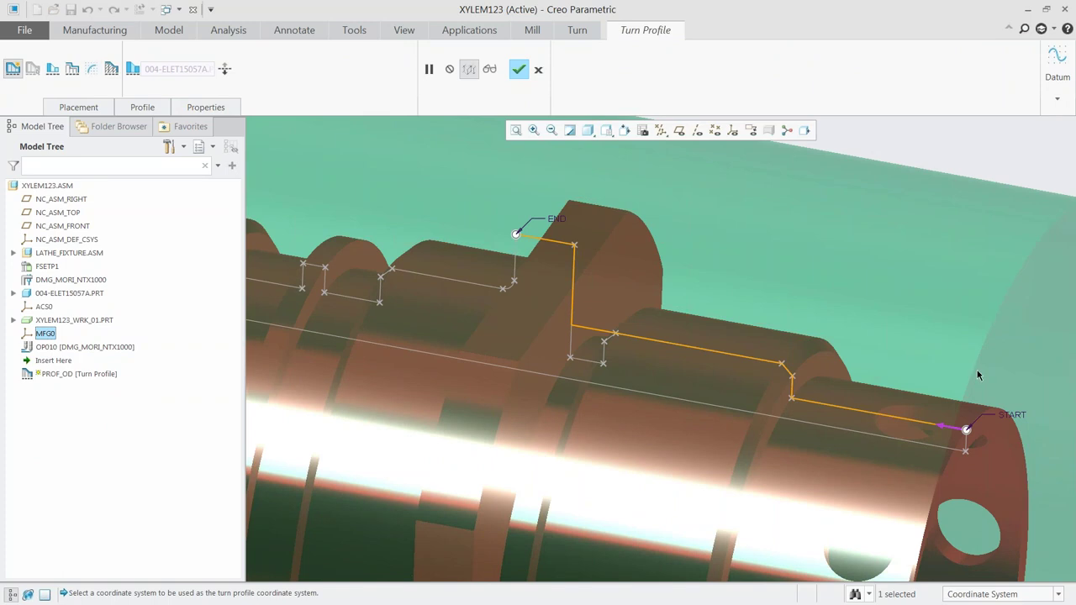
{"action": "scroll", "coordinate": [682, 326], "scroll_direction": "down", "scroll_amount": 3}
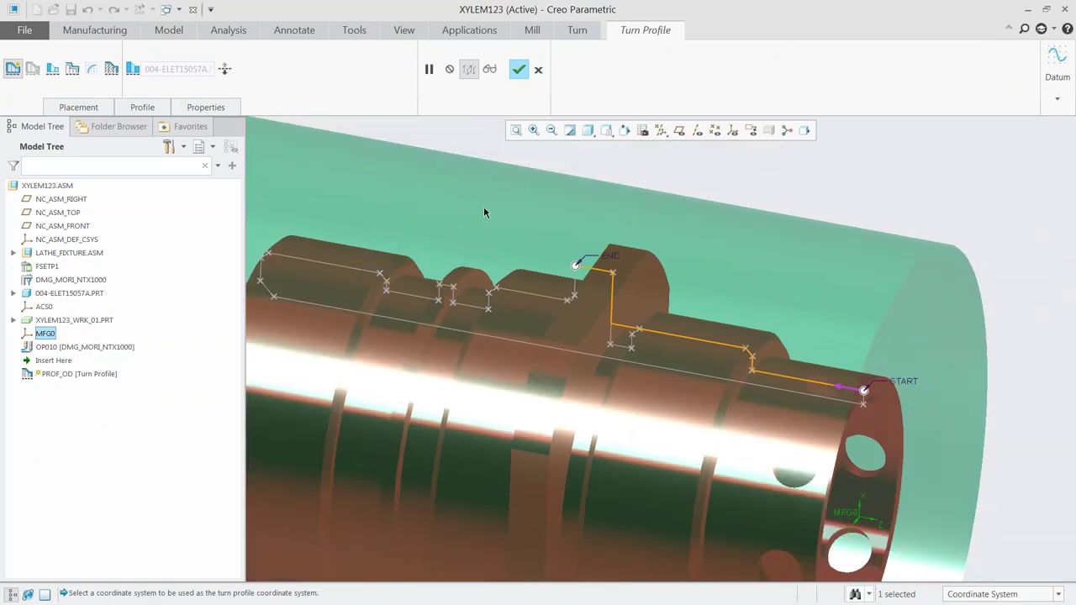
{"action": "left_click", "coordinate": [93, 109]}
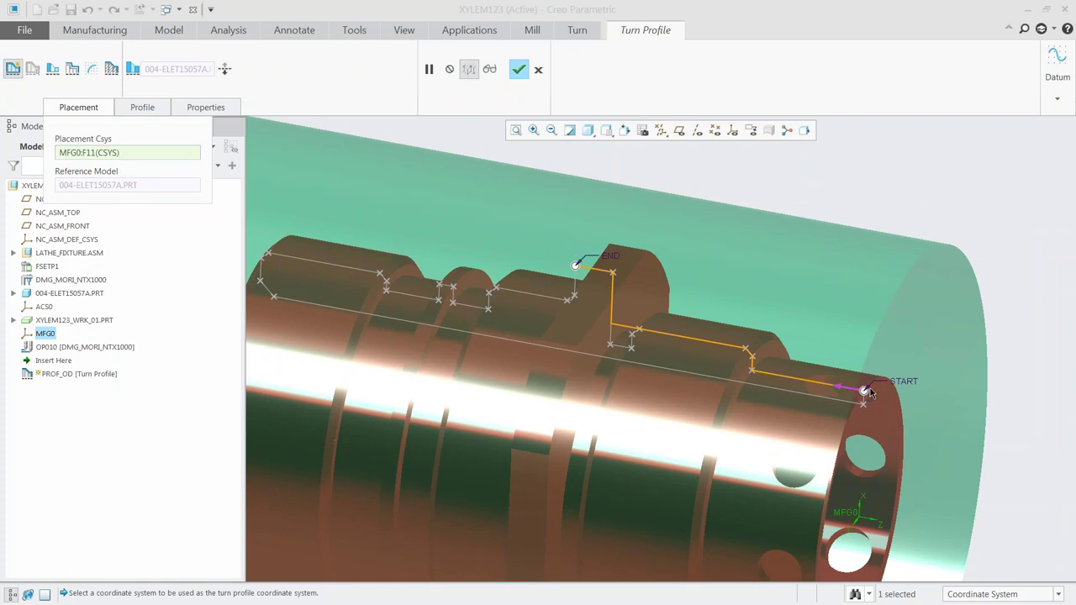
Try the turn profile's end point at the front shoulder, return it to the flange, and review the profile adjustment settings
{"action": "left_click_drag", "start_coordinate": [576, 266], "coordinate": [746, 348]}
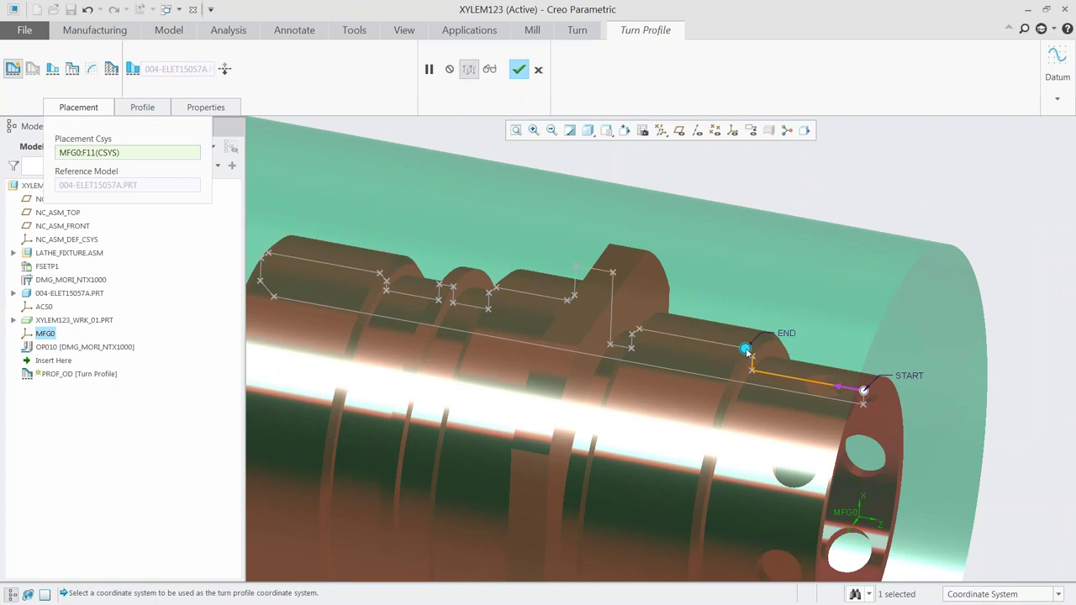
{"action": "left_click_drag", "start_coordinate": [745, 351], "coordinate": [576, 266]}
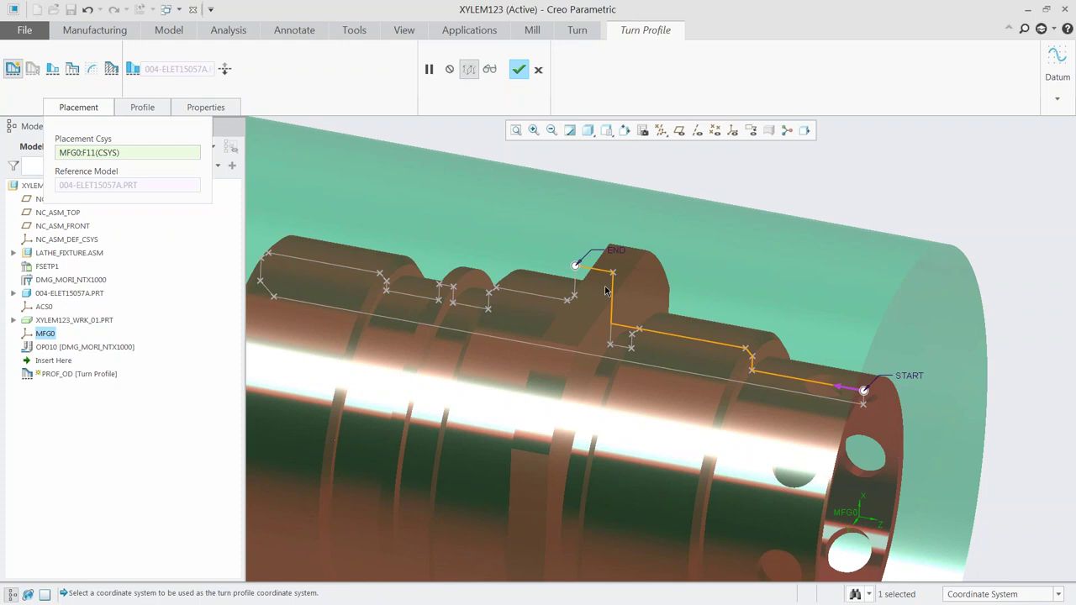
{"action": "scroll", "coordinate": [622, 333], "scroll_direction": "down", "scroll_amount": 2}
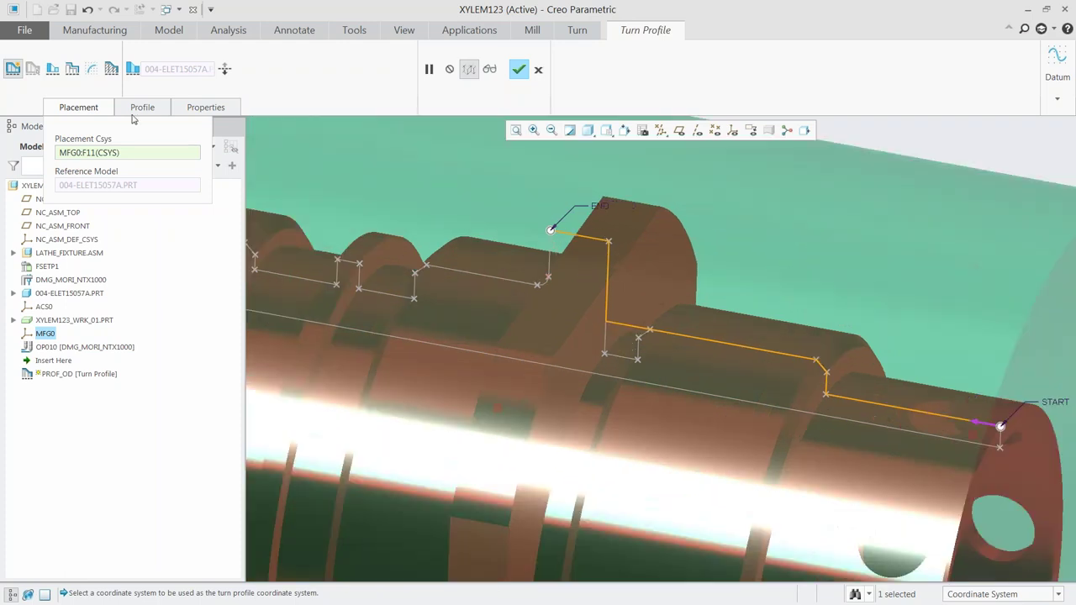
{"action": "left_click", "coordinate": [136, 110]}
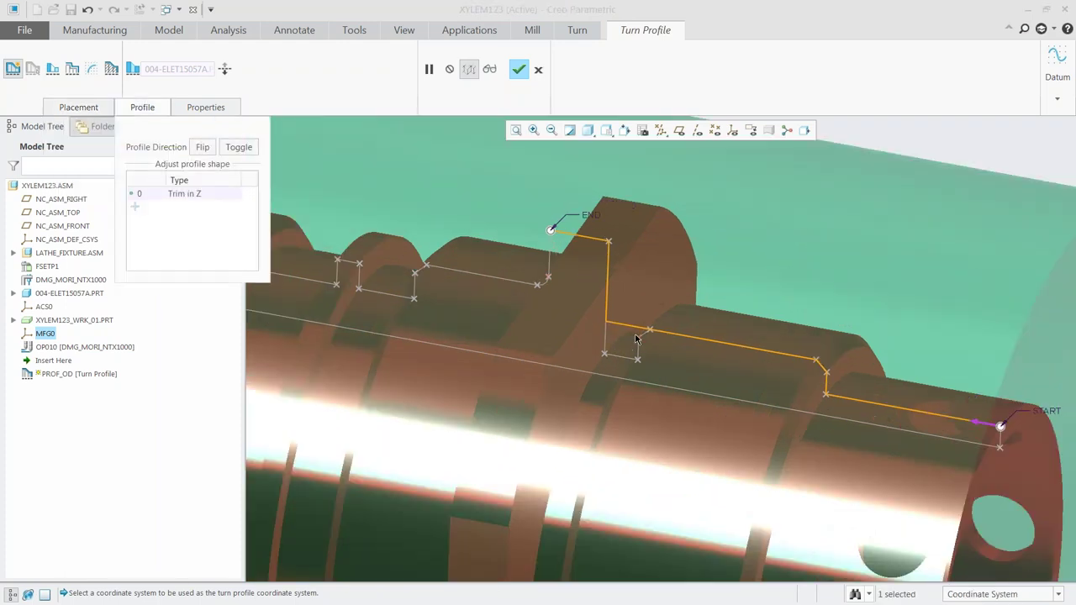
{"action": "scroll", "coordinate": [612, 344], "scroll_direction": "up", "scroll_amount": 2}
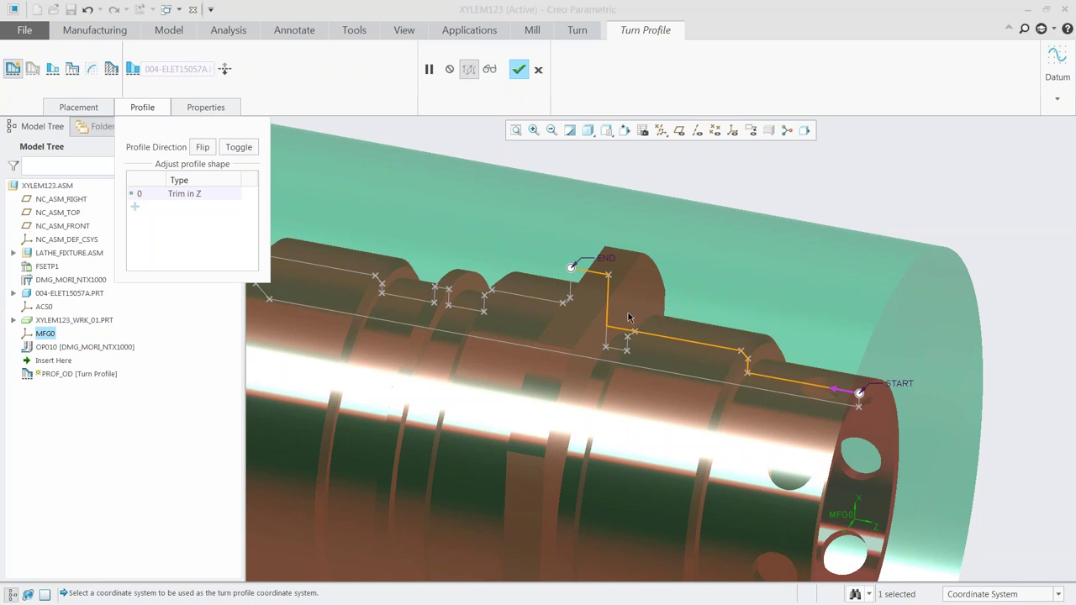
Switch the turn profile definition to a sketch and start the sketch with the Right orientation
{"action": "left_click", "coordinate": [91, 69]}
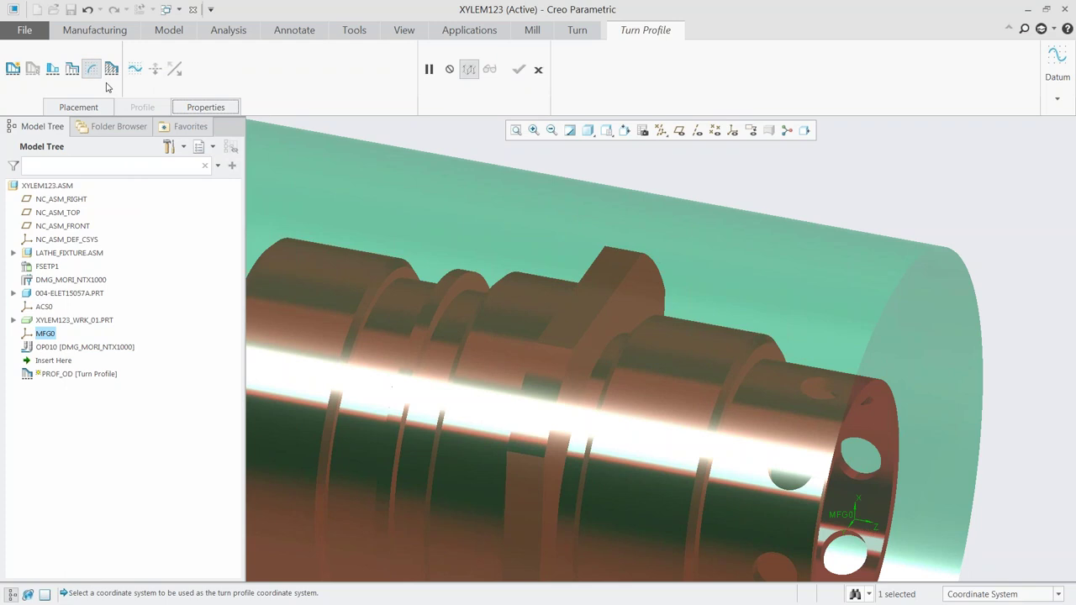
{"action": "left_click", "coordinate": [135, 69]}
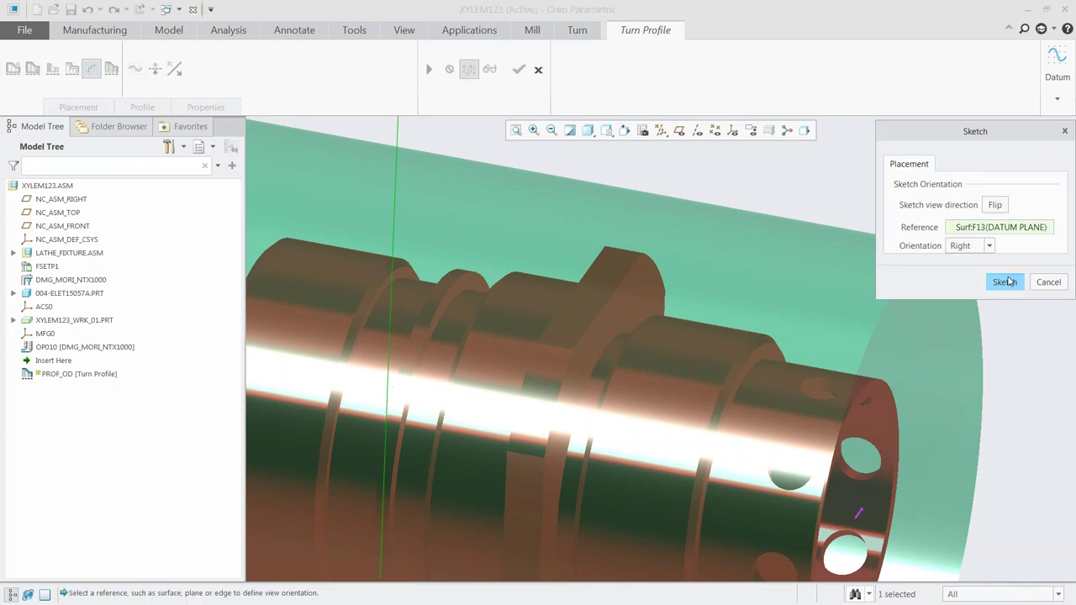
{"action": "left_click", "coordinate": [1007, 281]}
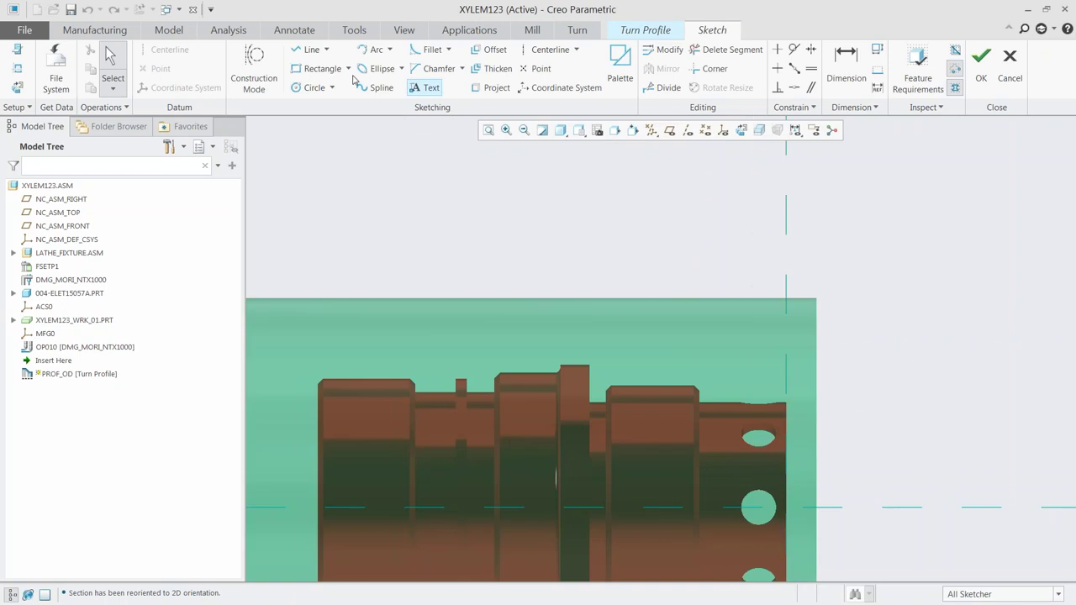
Sketch an open three-segment line chain above the part, with a horizontal segment about 1.07 long and two sloping toward the workpiece's front face
{"action": "left_click", "coordinate": [307, 50]}
{"action": "left_click", "coordinate": [694, 338]}
{"action": "left_click", "coordinate": [742, 360]}
{"action": "left_click", "coordinate": [816, 372]}
{"action": "middle_click", "coordinate": [884, 404]}
{"action": "scroll", "coordinate": [608, 354], "scroll_direction": "up", "scroll_amount": 3}
{"action": "scroll", "coordinate": [607, 354], "scroll_direction": "up", "scroll_amount": 1}
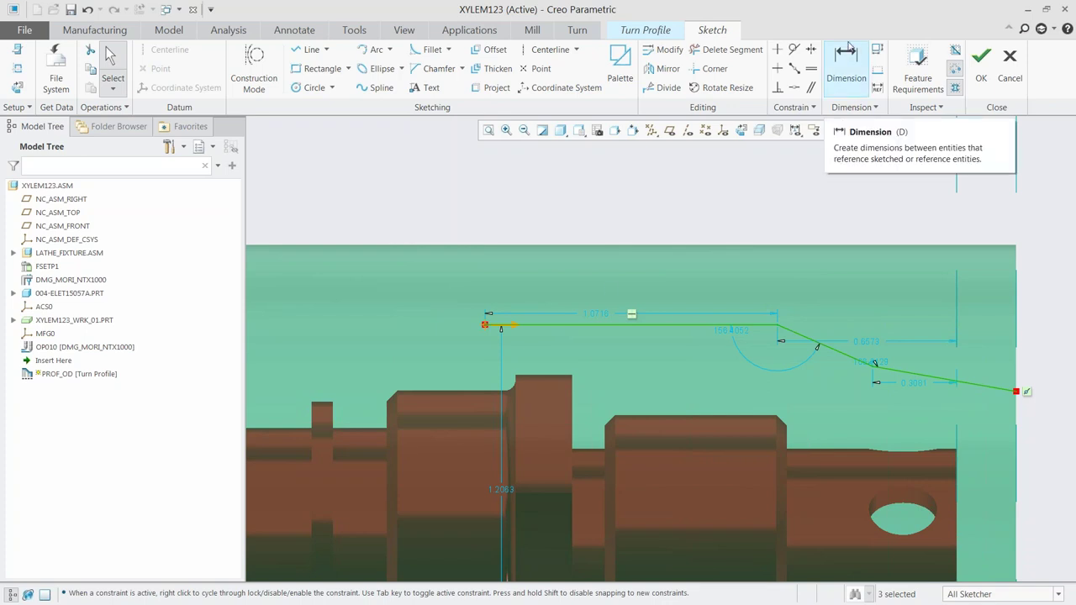
Dimension the horizontal line's height above the flange, and quit the sketch without saving it
{"action": "left_click", "coordinate": [845, 60]}
{"action": "left_click", "coordinate": [551, 326]}
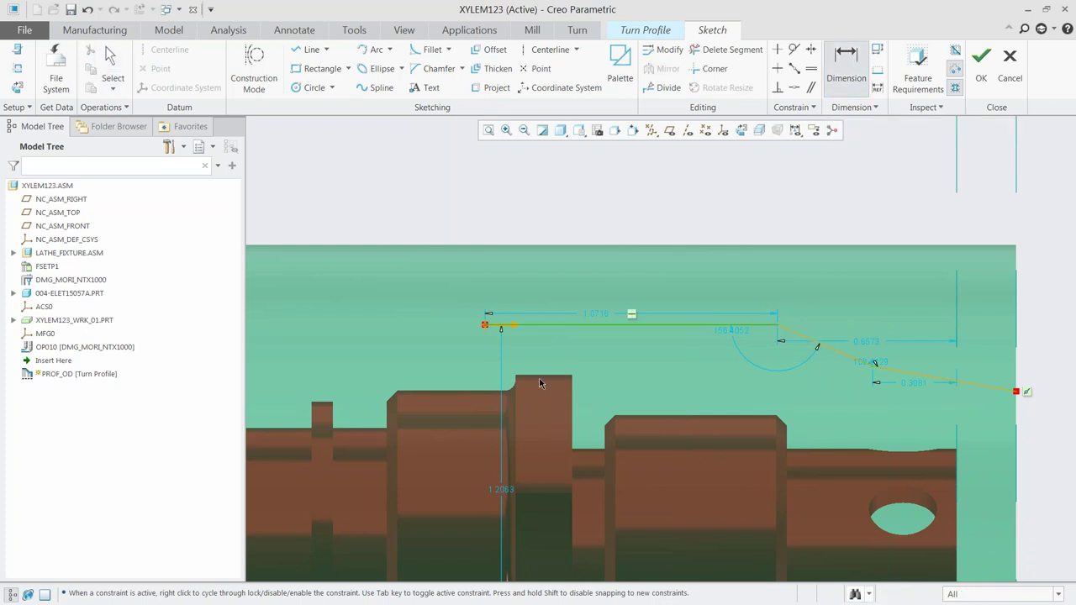
{"action": "left_click", "coordinate": [544, 375]}
{"action": "middle_click", "coordinate": [542, 353]}
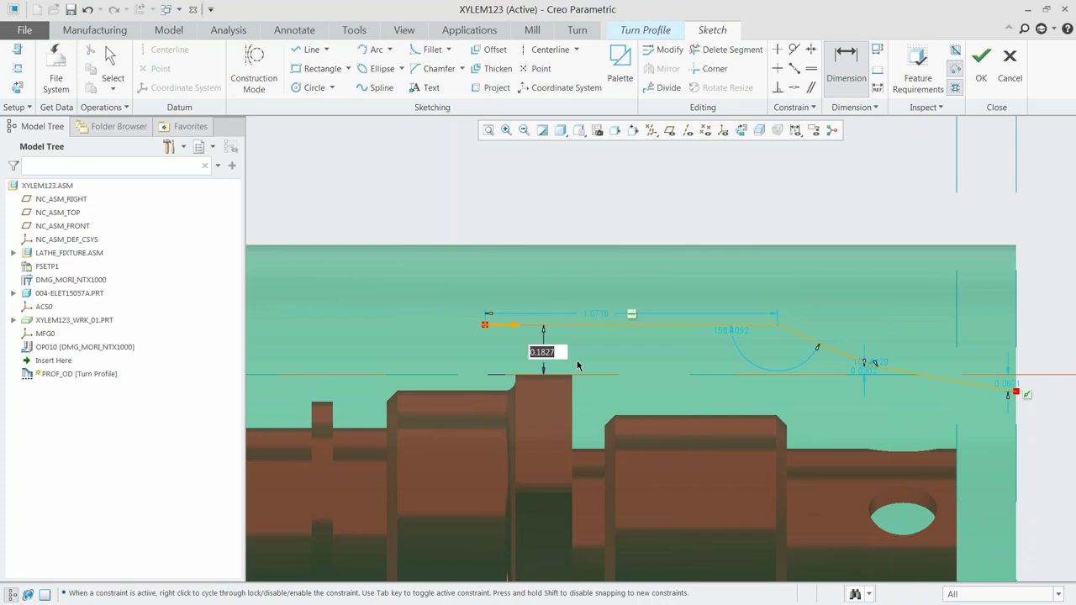
{"action": "key", "text": "Return"}
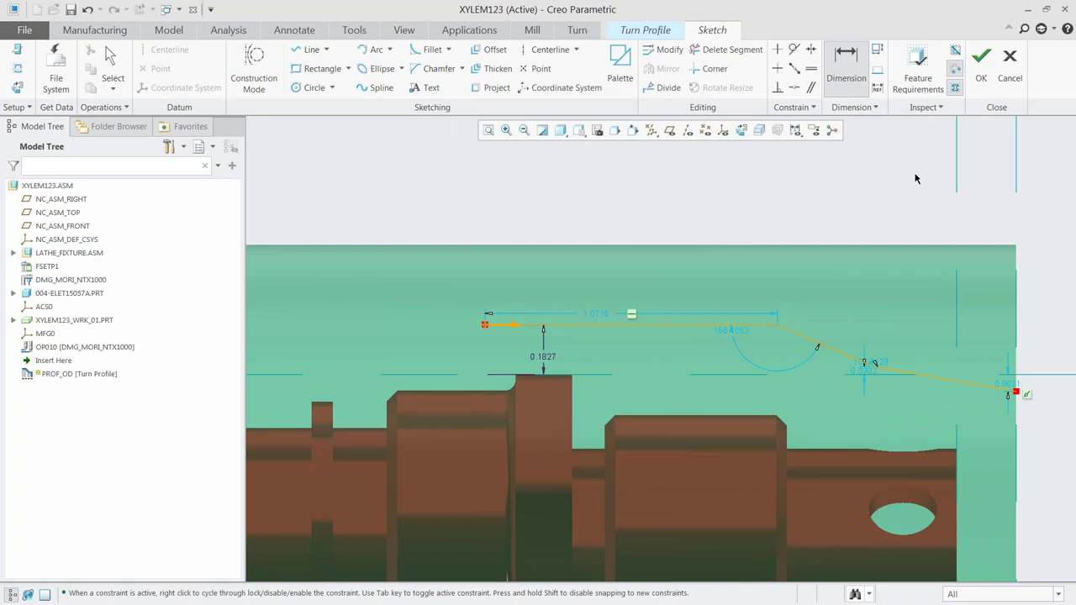
{"action": "left_click", "coordinate": [1009, 75]}
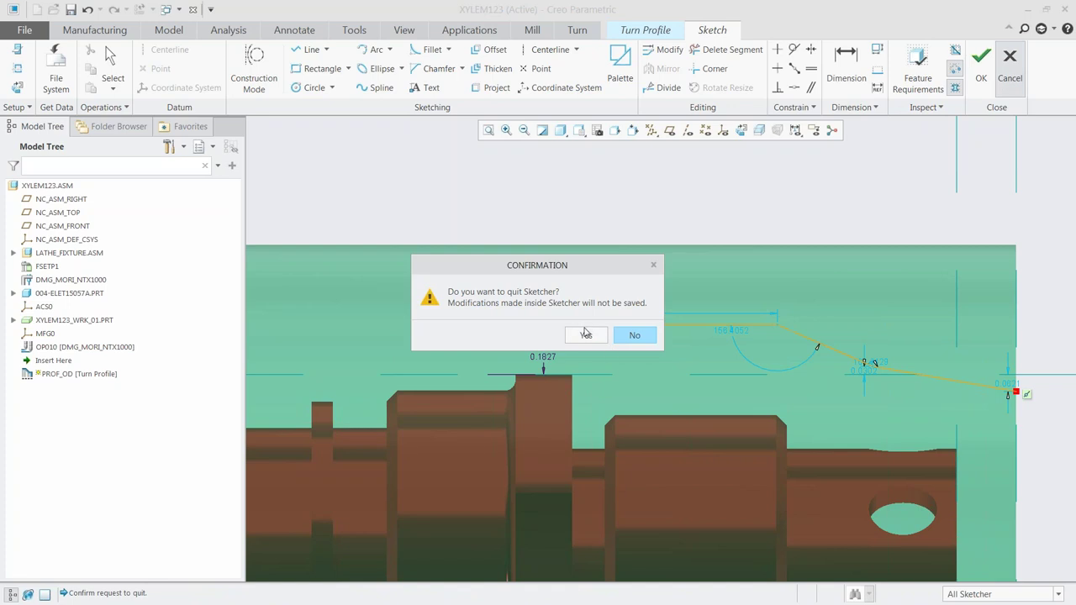
{"action": "left_click", "coordinate": [586, 333]}
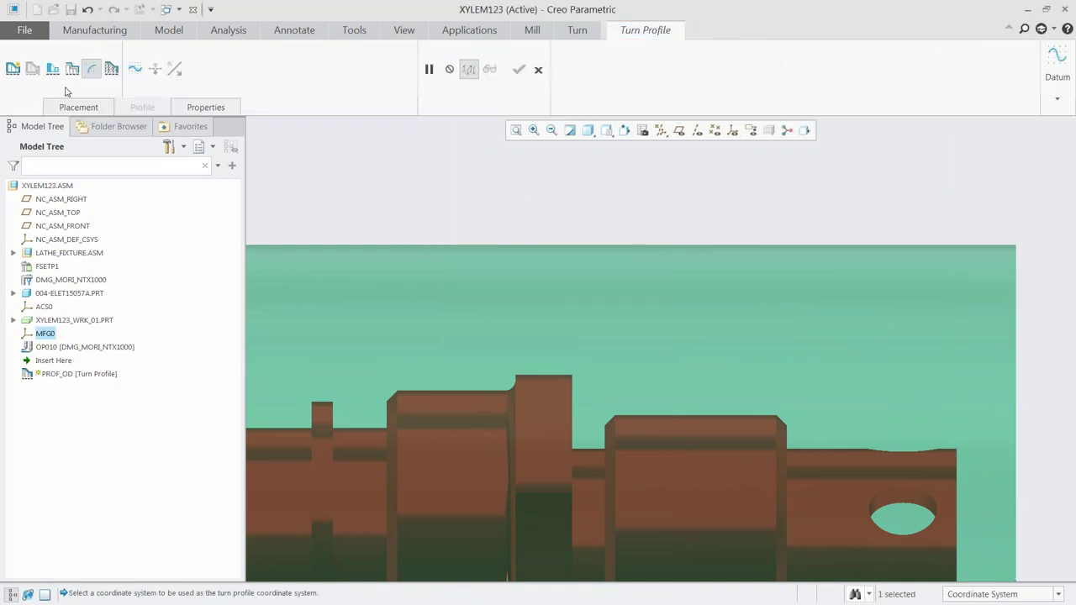
Define the turn profile from the reference model again and move its end point to the far upper corner of the flange
{"action": "left_click", "coordinate": [12, 69]}
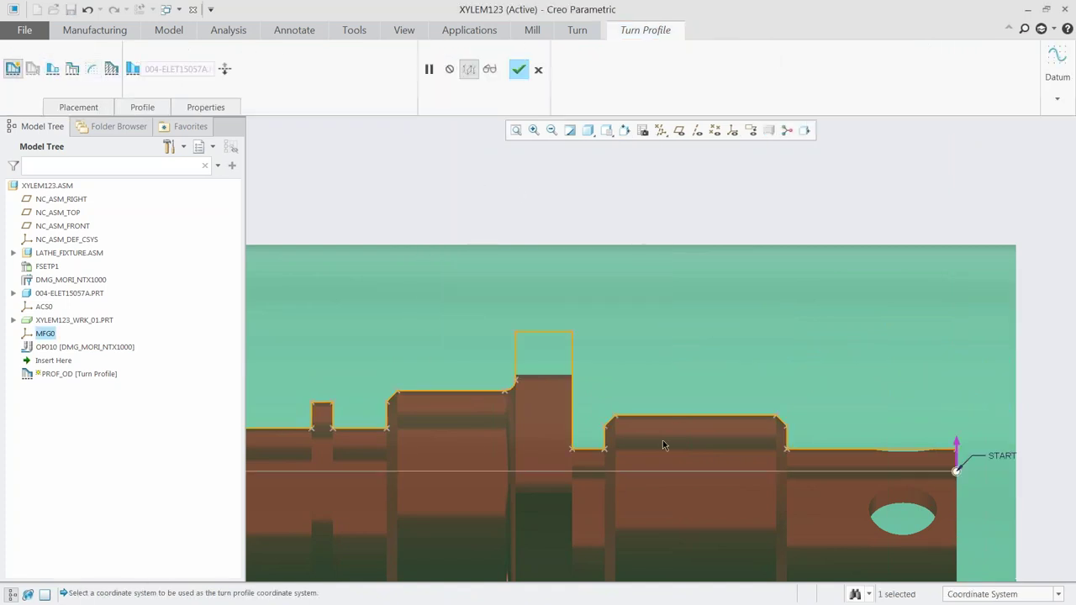
{"action": "scroll", "coordinate": [664, 445], "scroll_direction": "up", "scroll_amount": 3}
{"action": "left_click_drag", "start_coordinate": [355, 454], "coordinate": [593, 395]}
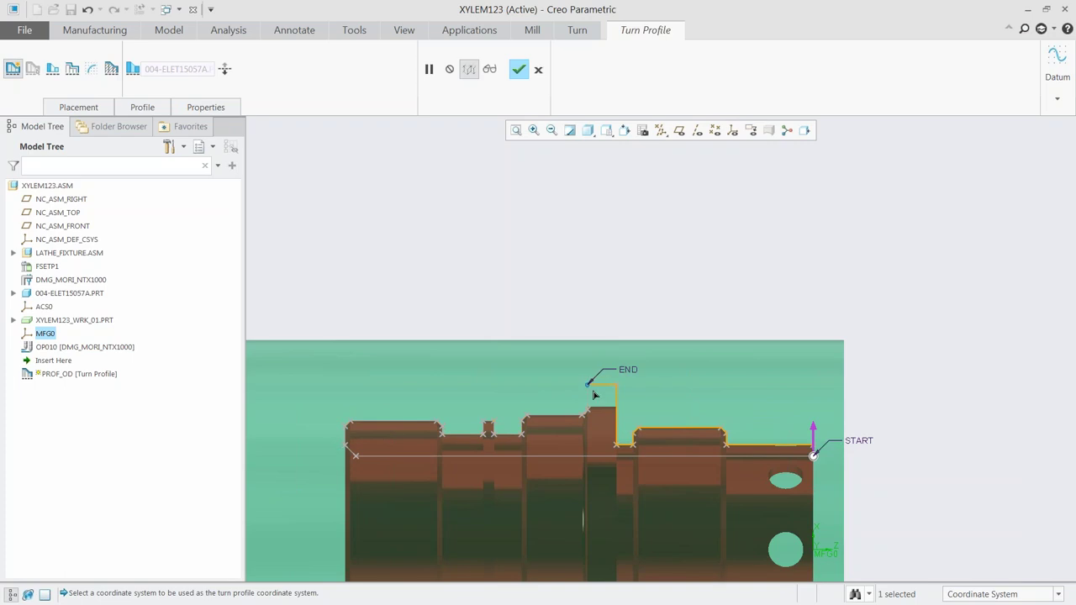
{"action": "scroll", "coordinate": [810, 444], "scroll_direction": "down", "scroll_amount": 3}
{"action": "scroll", "coordinate": [809, 443], "scroll_direction": "down", "scroll_amount": 1}
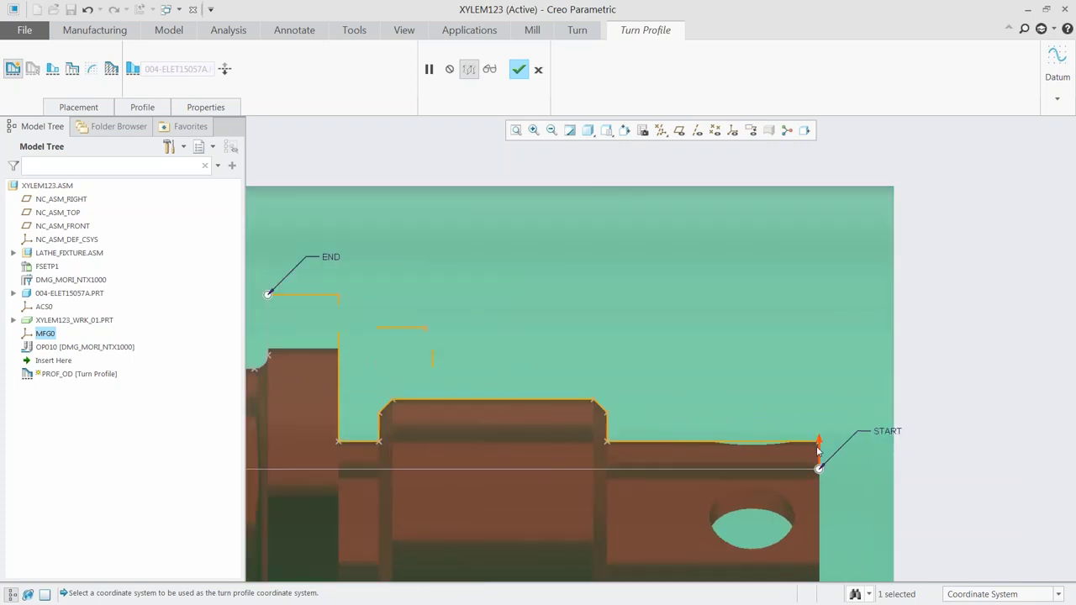
{"action": "scroll", "coordinate": [664, 393], "scroll_direction": "up", "scroll_amount": 1}
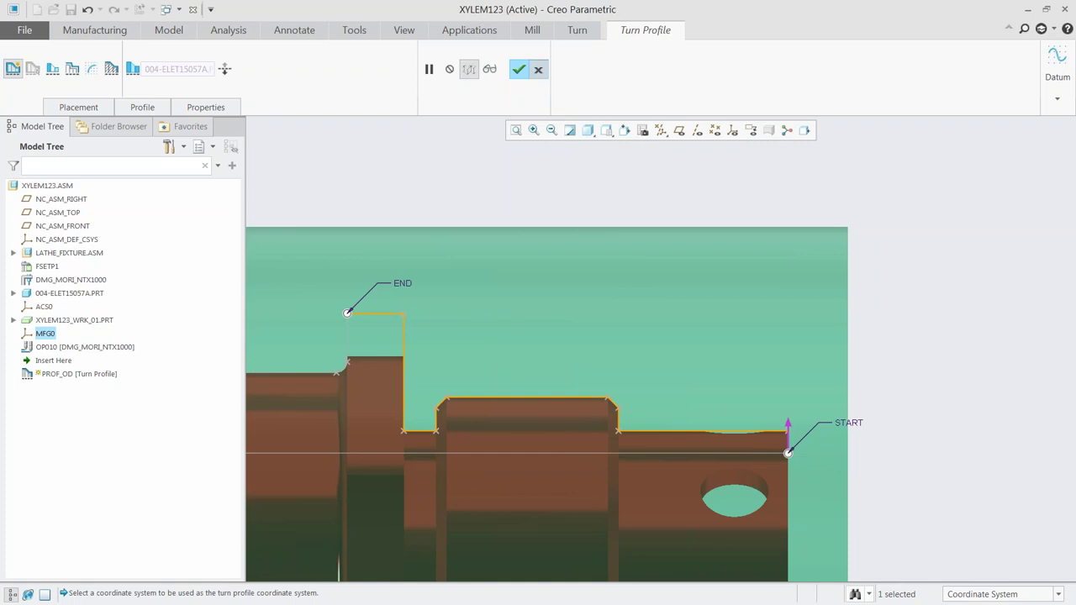
Discard the pending turn profile changes, then reopen PROF_OD to review and accept its saved definition
{"action": "left_click", "coordinate": [538, 70]}
{"action": "left_click", "coordinate": [542, 334]}
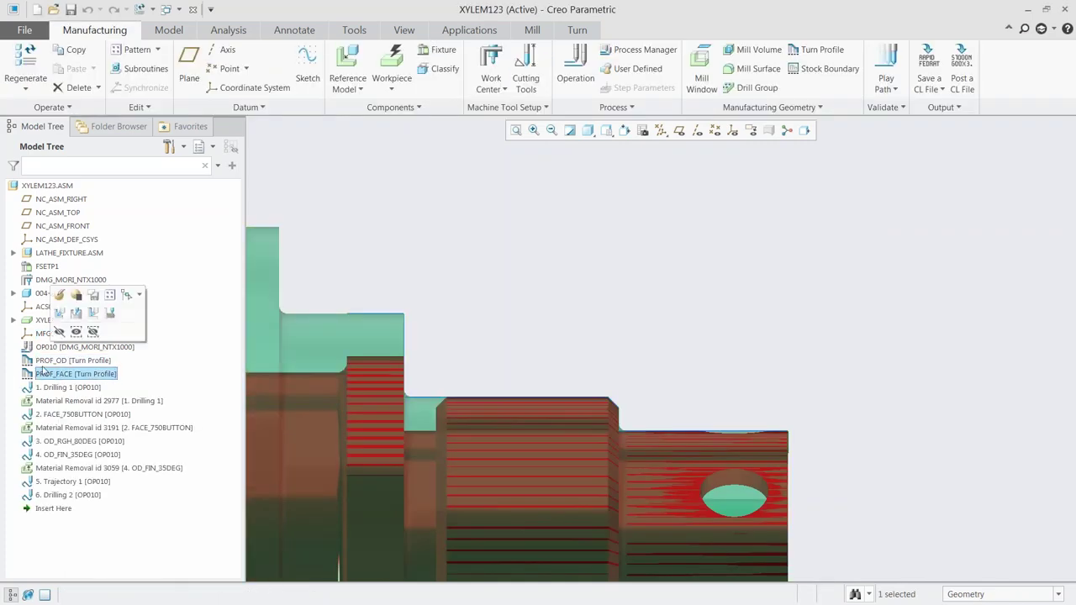
{"action": "left_click", "coordinate": [51, 360]}
{"action": "right_click", "coordinate": [50, 361]}
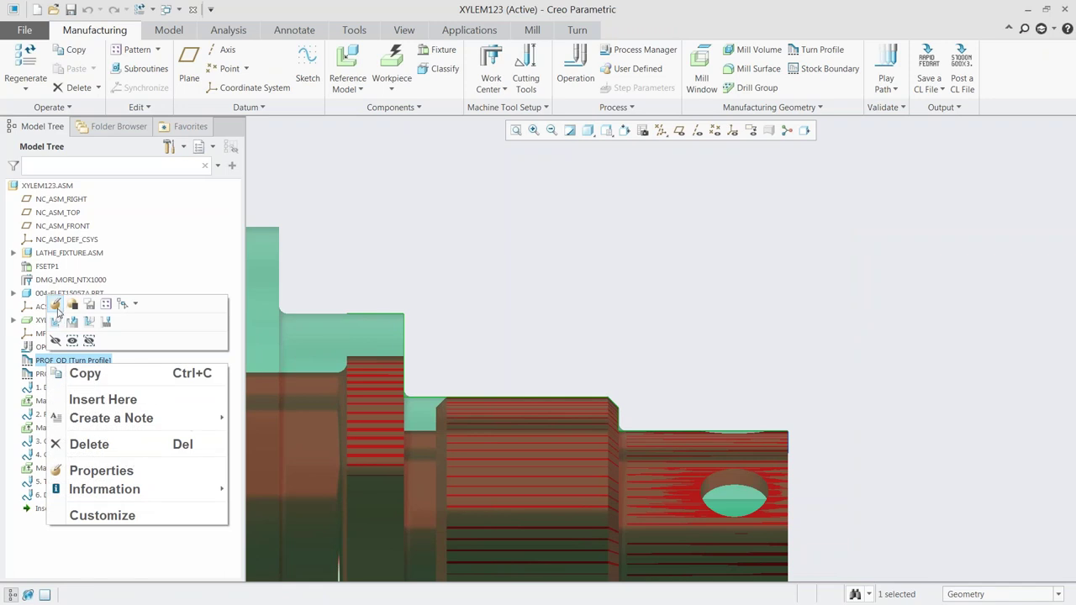
{"action": "left_click", "coordinate": [56, 322]}
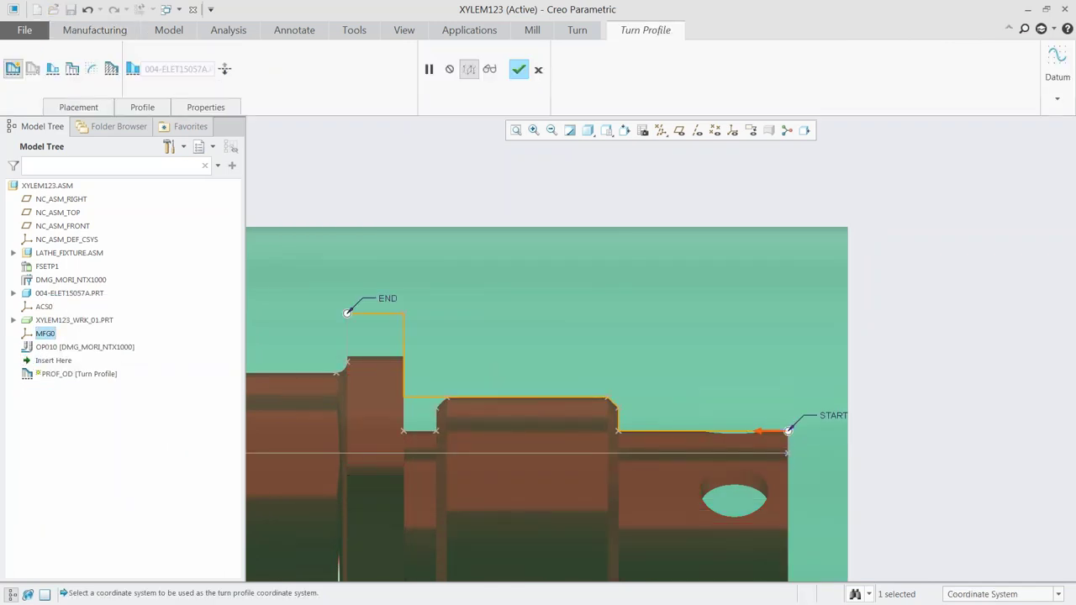
{"action": "left_click", "coordinate": [519, 72]}
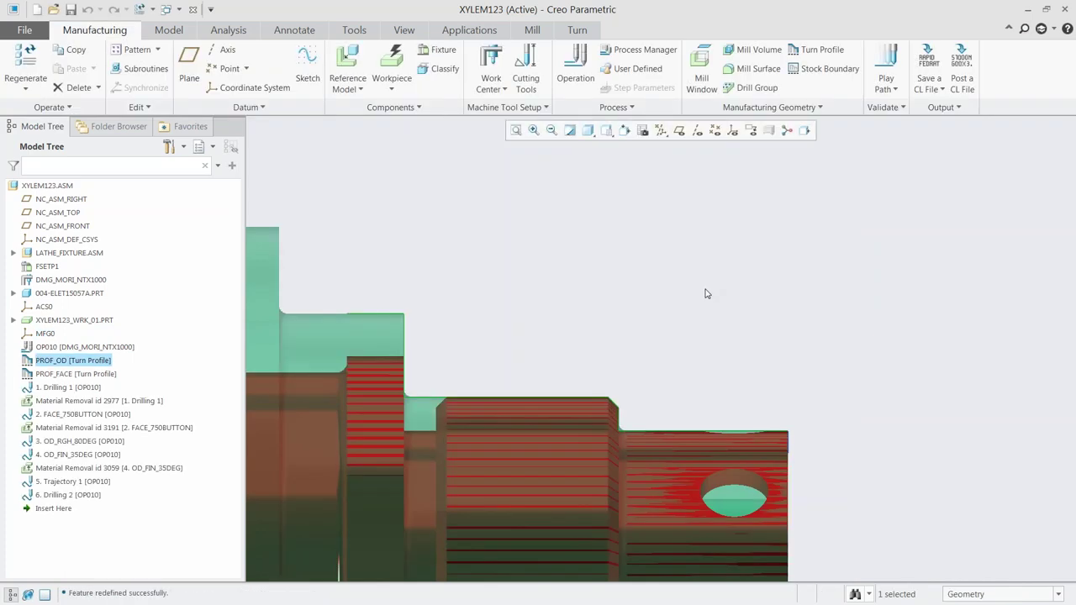
{"action": "middle_click_drag", "start_coordinate": [619, 380], "coordinate": [522, 326]}
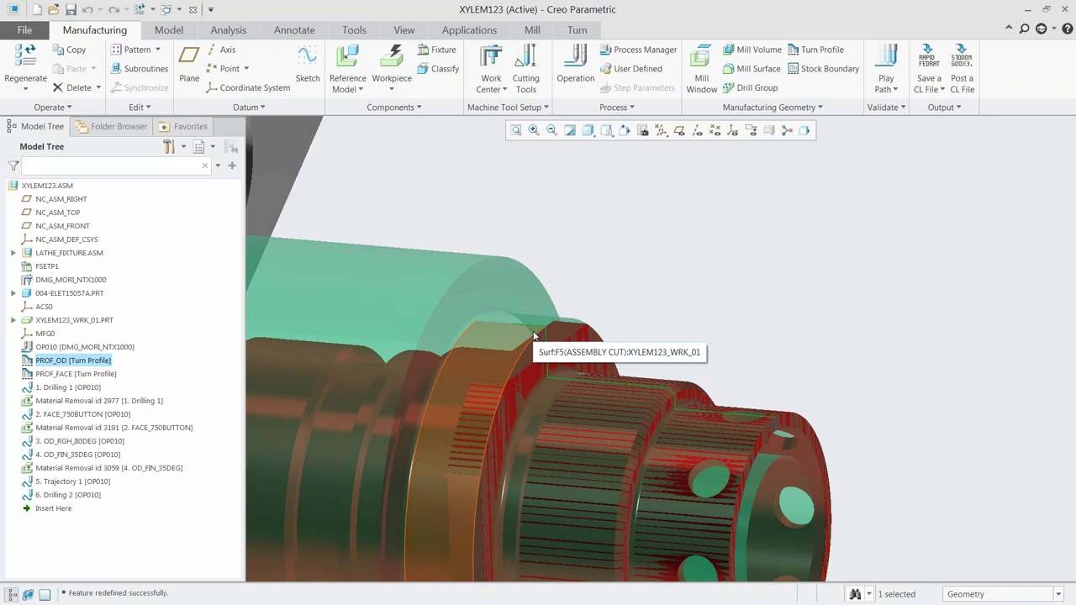
{"action": "scroll", "coordinate": [705, 325], "scroll_direction": "down", "scroll_amount": 3}
{"action": "left_click", "coordinate": [706, 326]}
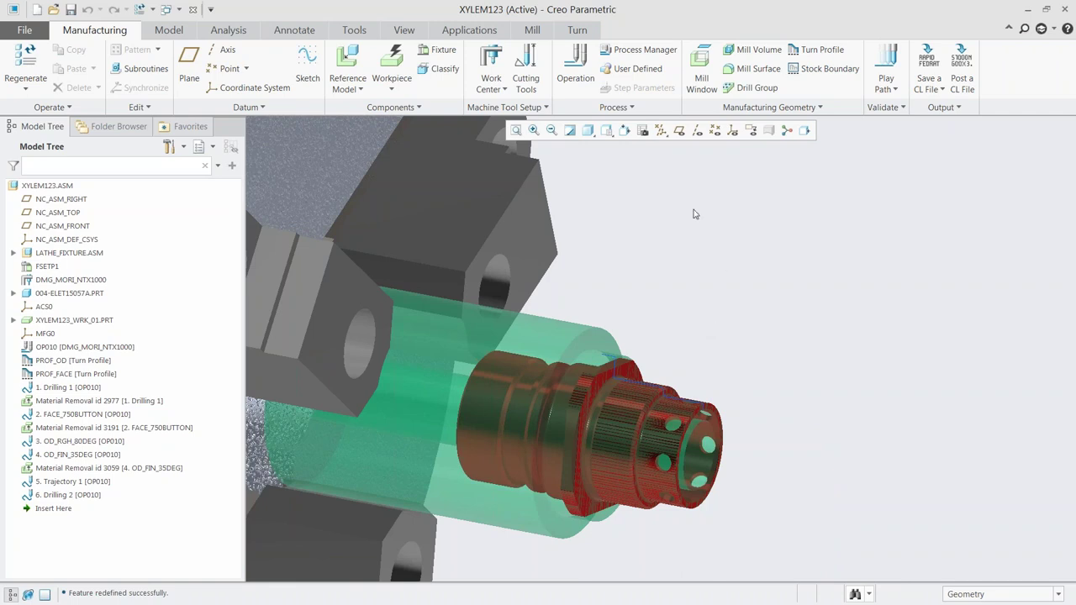
Open the LEE drawing, examine its operation description and tool table, and return to the XYLEM123 assembly
{"action": "left_click", "coordinate": [55, 13]}
{"action": "double_click", "coordinate": [481, 289]}
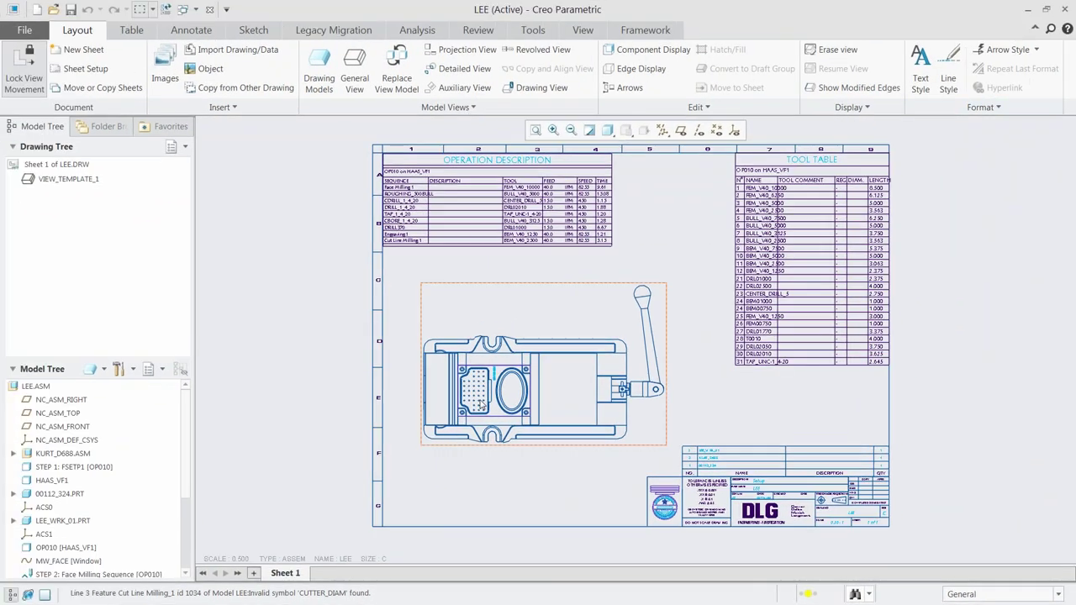
{"action": "scroll", "coordinate": [482, 404], "scroll_direction": "up", "scroll_amount": 3}
{"action": "scroll", "coordinate": [465, 402], "scroll_direction": "down", "scroll_amount": 4}
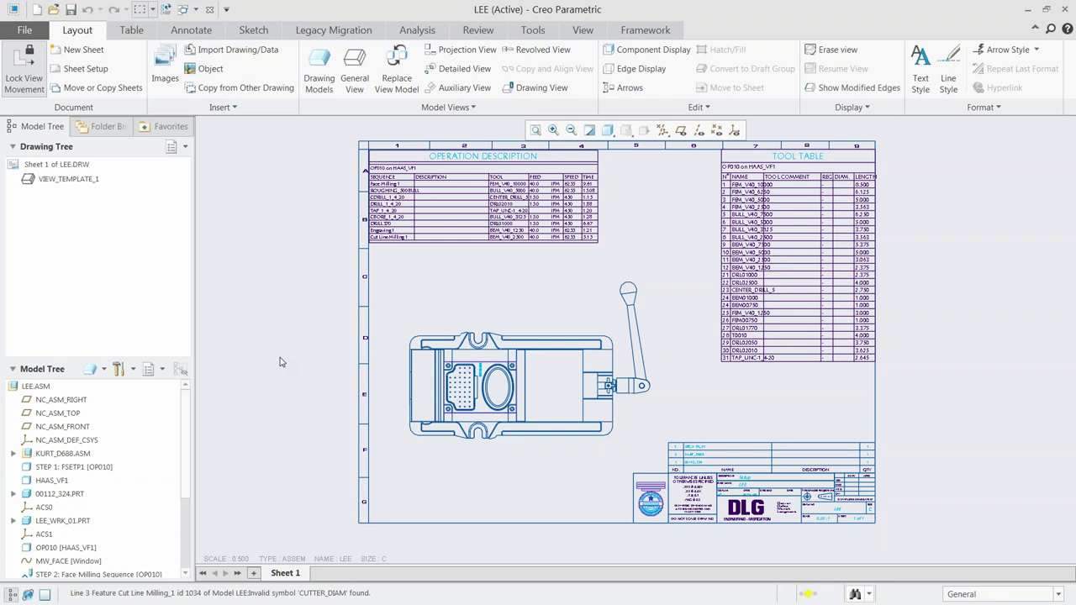
{"action": "left_click", "coordinate": [210, 10]}
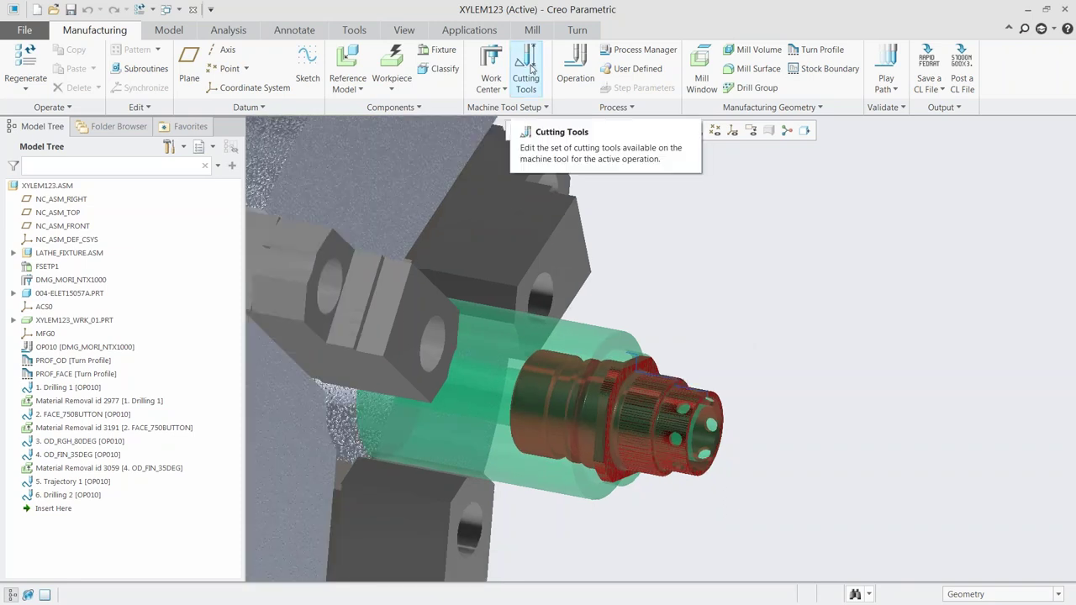
Open the cutting tools setup and inspect an enlarged preview of turning tool OD_LH_80DEG_500_03125R
{"action": "left_click", "coordinate": [528, 71]}
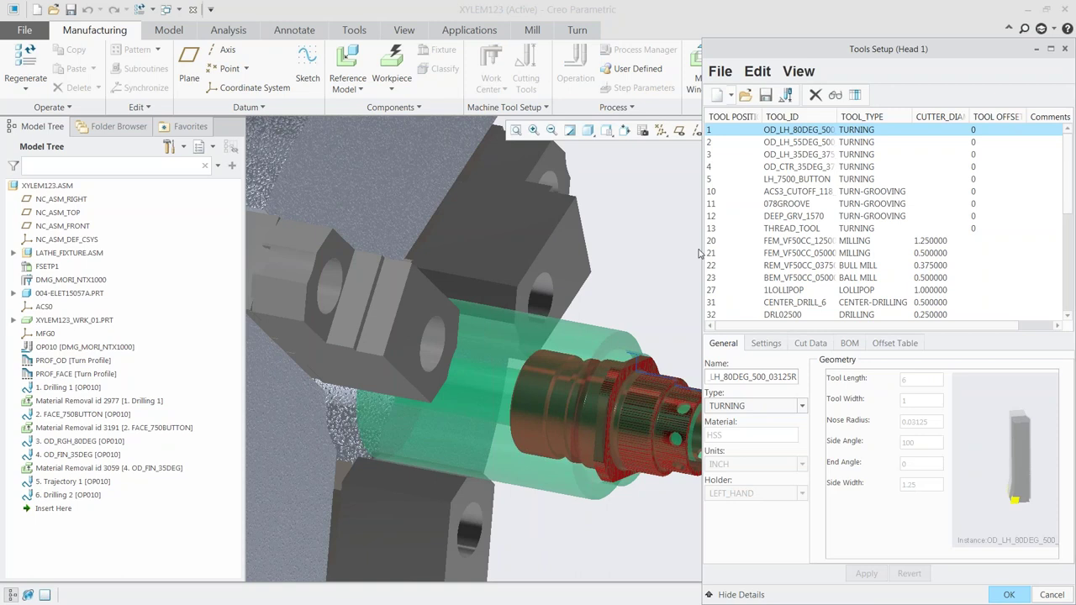
{"action": "left_click", "coordinate": [835, 94]}
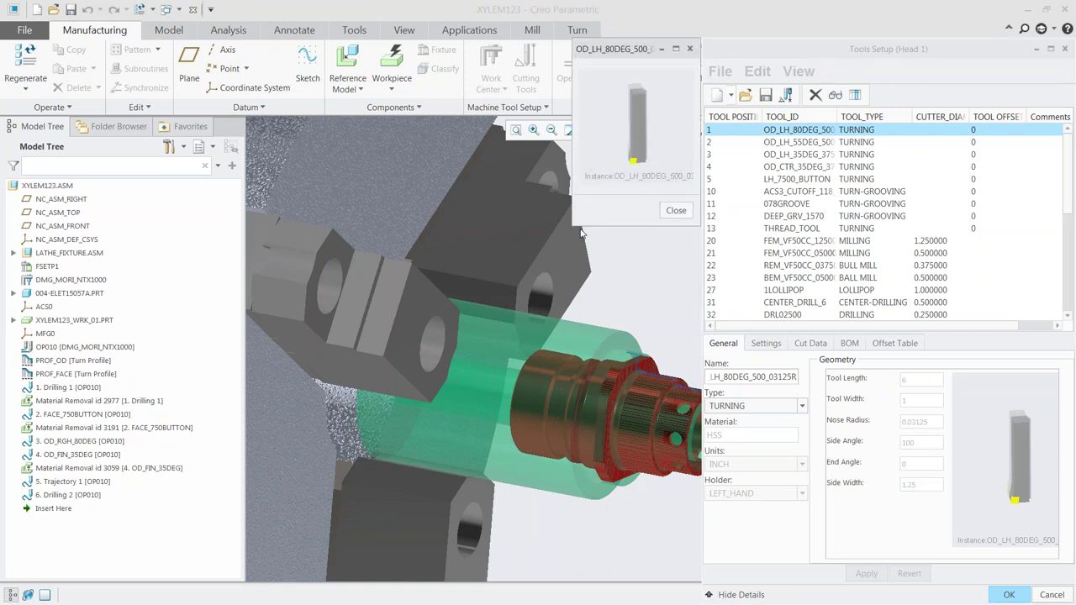
{"action": "left_click_drag", "start_coordinate": [572, 226], "coordinate": [296, 439]}
{"action": "mouse_move", "coordinate": [487, 353]}
{"action": "middle_mouse_down"}
{"action": "mouse_move", "coordinate": [487, 263]}
{"action": "mouse_move", "coordinate": [496, 337]}
{"action": "middle_mouse_up"}
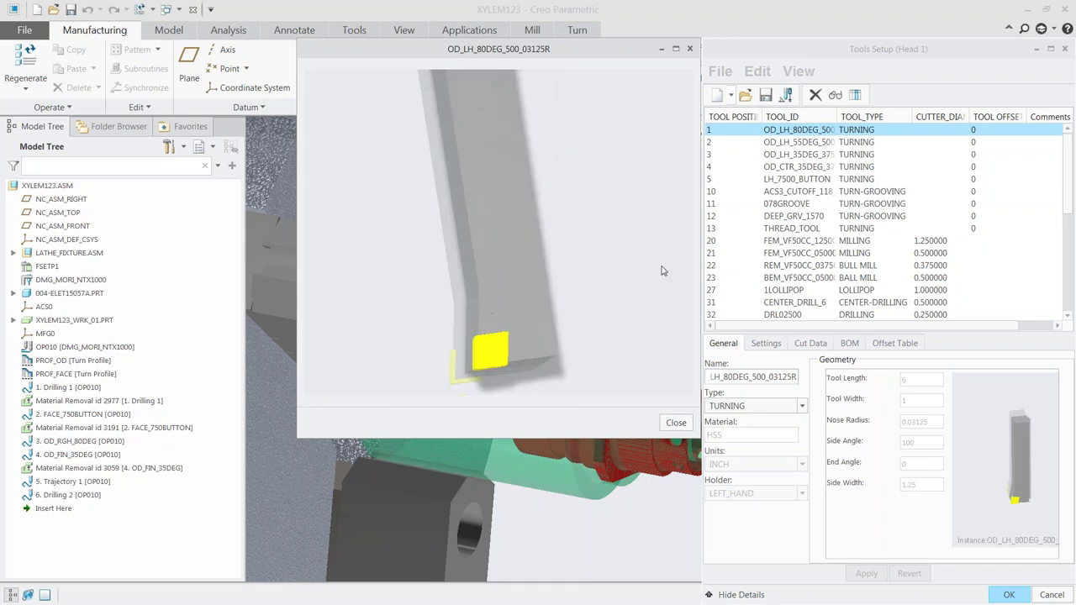
Preview the grooving tool ACS3_CUTOFF_118_D2100 and the drill DRL02500, and look through the remaining tools
{"action": "left_click", "coordinate": [791, 192]}
{"action": "middle_click_drag", "start_coordinate": [503, 340], "coordinate": [549, 294]}
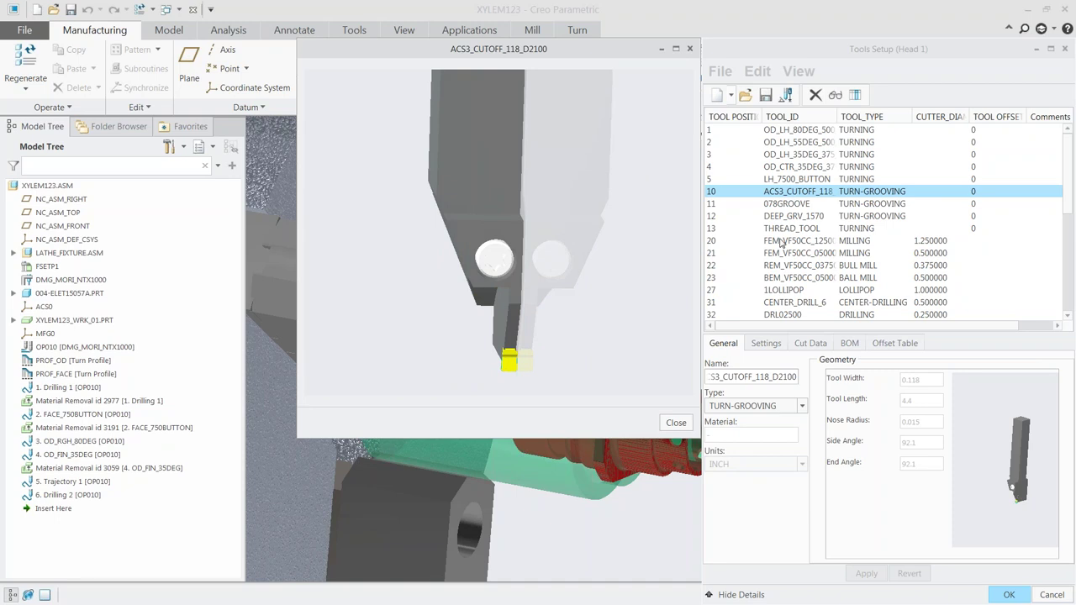
{"action": "left_click", "coordinate": [786, 315]}
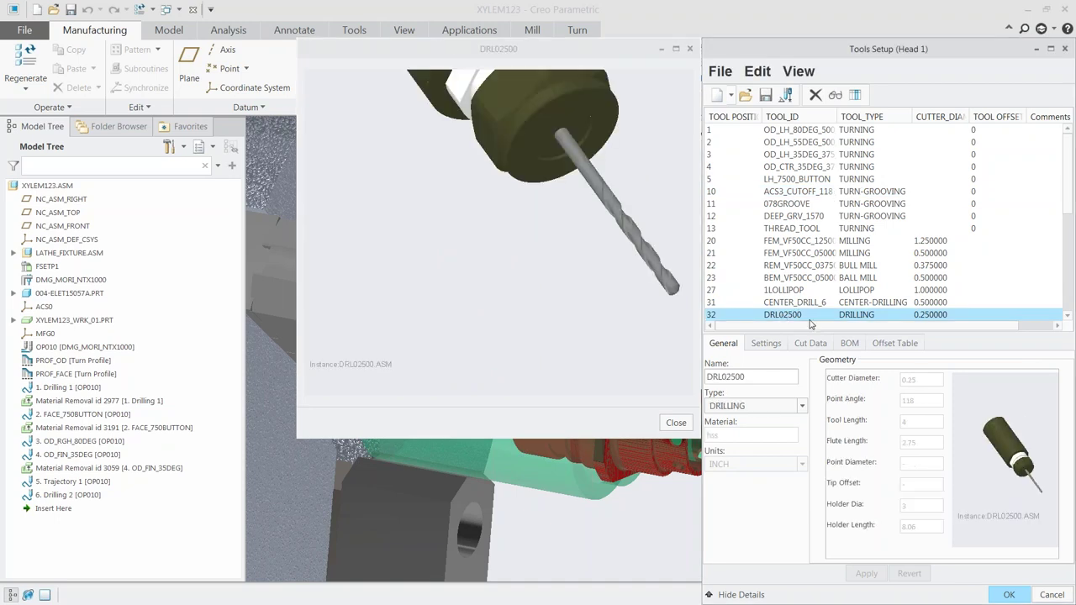
{"action": "scroll", "coordinate": [811, 315], "scroll_direction": "down", "scroll_amount": 3}
Create a corner rounding tool with its default dimensions, and apply it while switching to the turning tool in position 1
{"action": "left_click", "coordinate": [731, 95]}
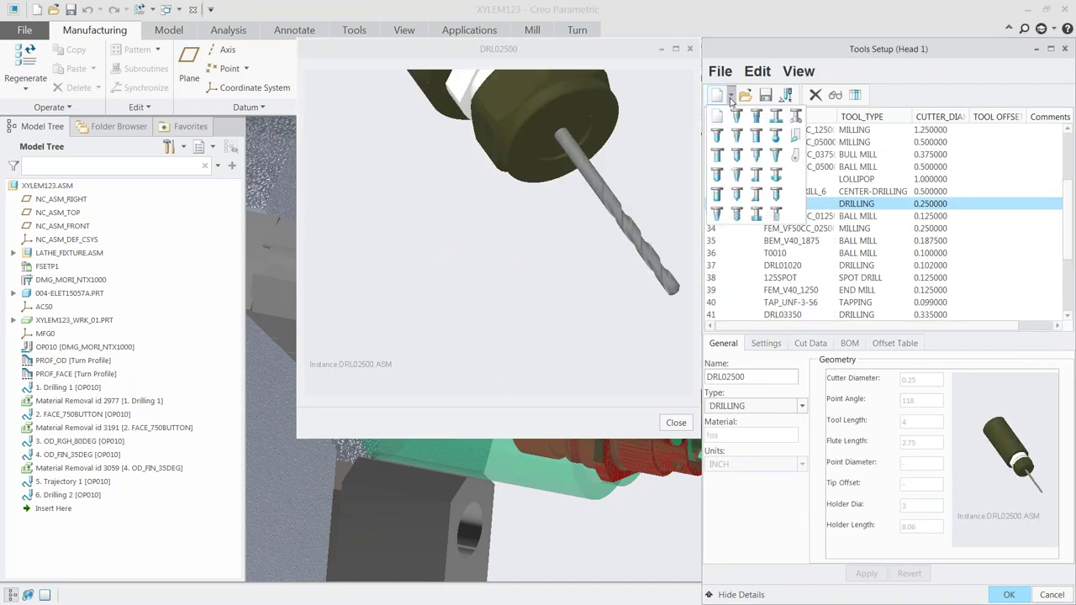
{"action": "left_click", "coordinate": [779, 180]}
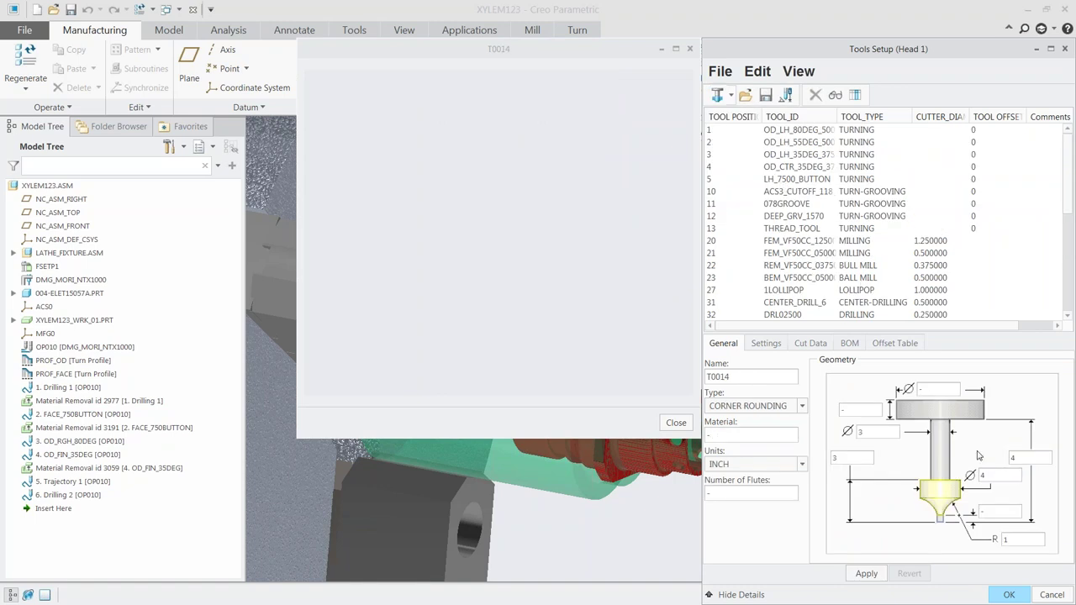
{"action": "left_click", "coordinate": [793, 132]}
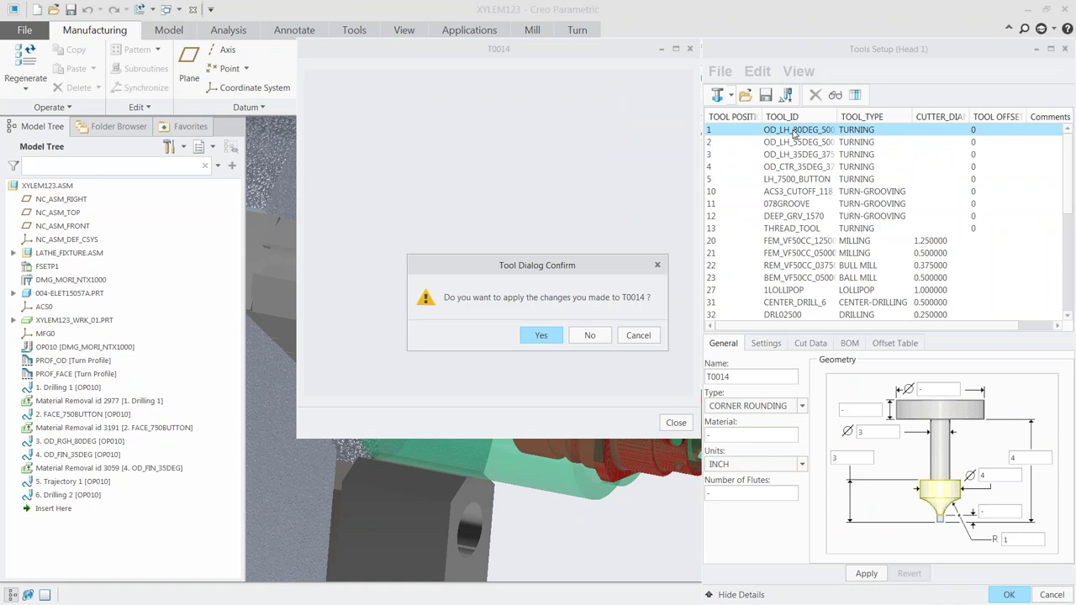
{"action": "left_click", "coordinate": [534, 338]}
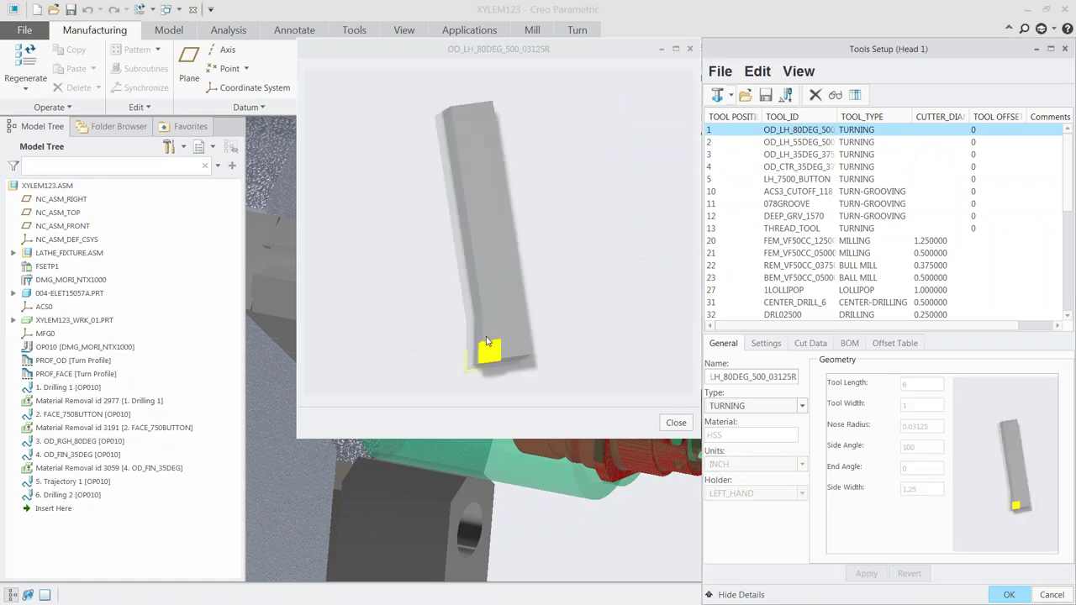
Inspect previews of the LH_7500_BUTTON turning tool and the 1LOLLIPOP tool up close
{"action": "left_click", "coordinate": [793, 179]}
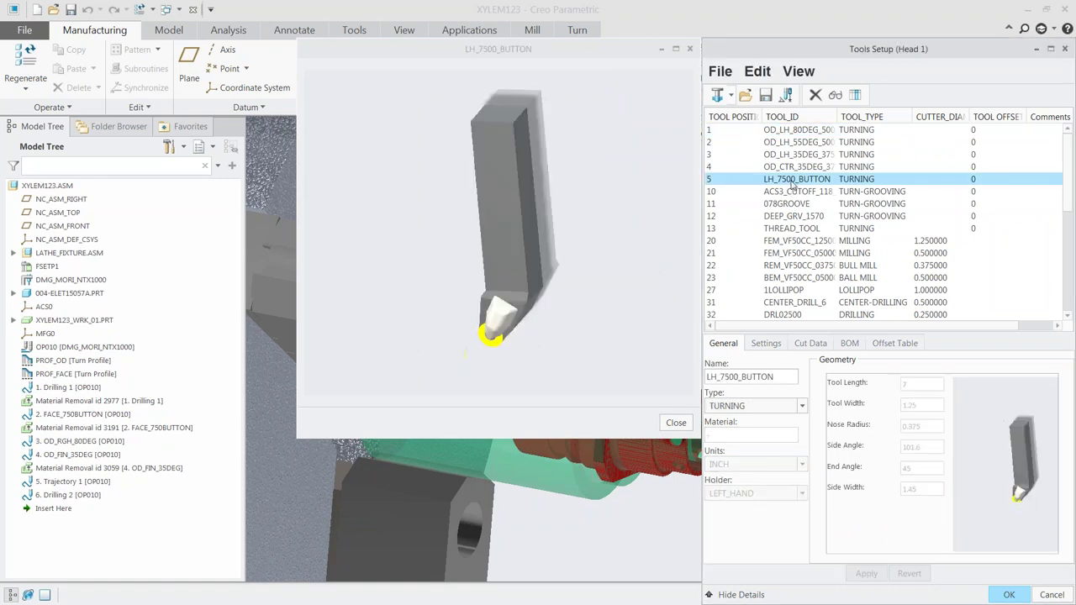
{"action": "scroll", "coordinate": [490, 336], "scroll_direction": "up", "scroll_amount": 5}
{"action": "middle_click_drag", "start_coordinate": [490, 332], "coordinate": [504, 294]}
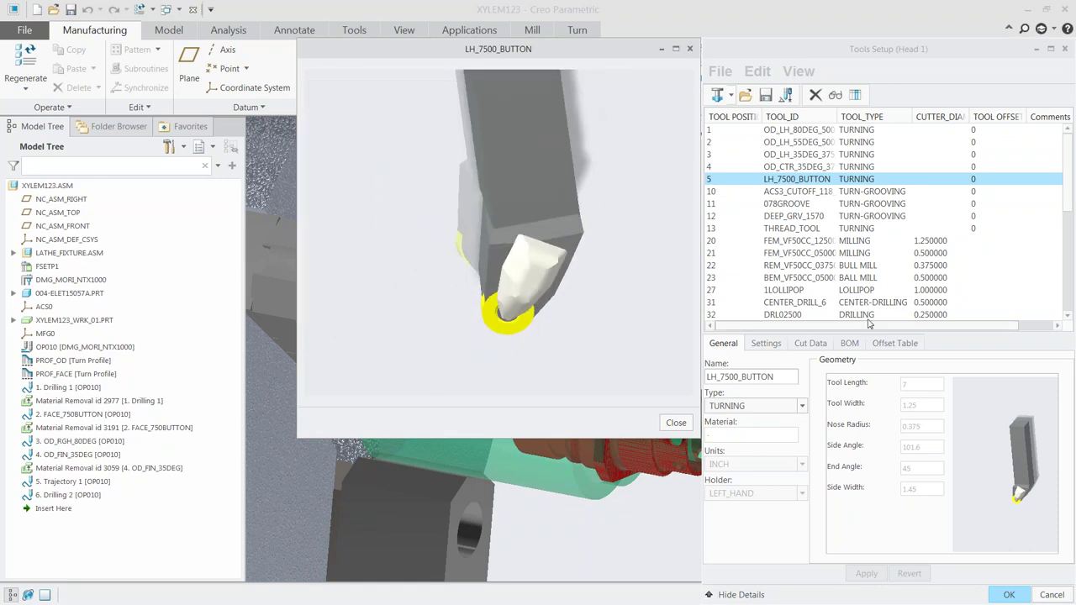
{"action": "left_click", "coordinate": [802, 291]}
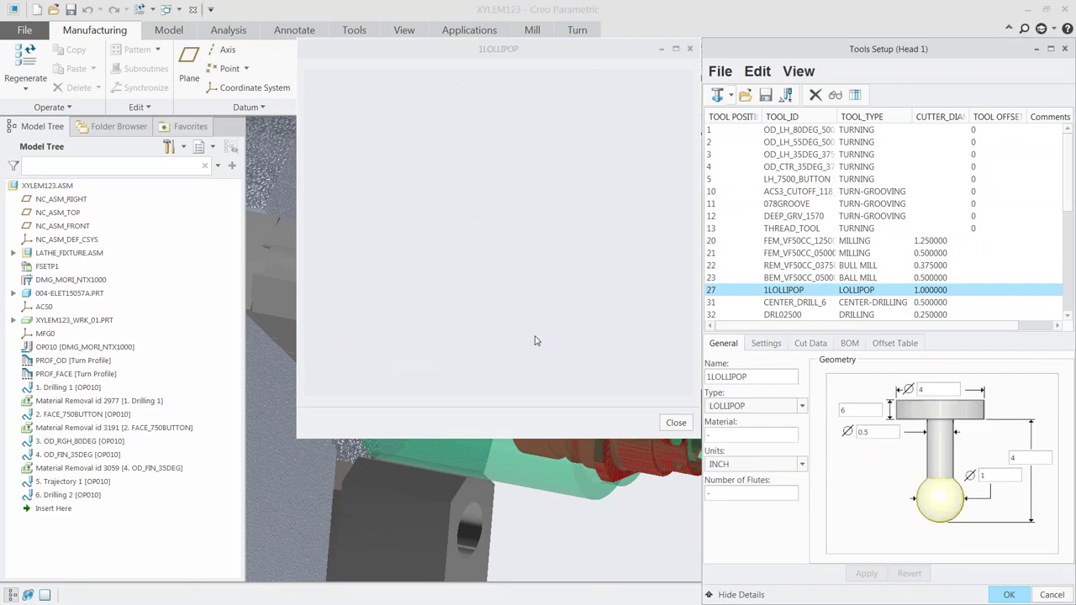
{"action": "scroll", "coordinate": [524, 367], "scroll_direction": "up", "scroll_amount": 5}
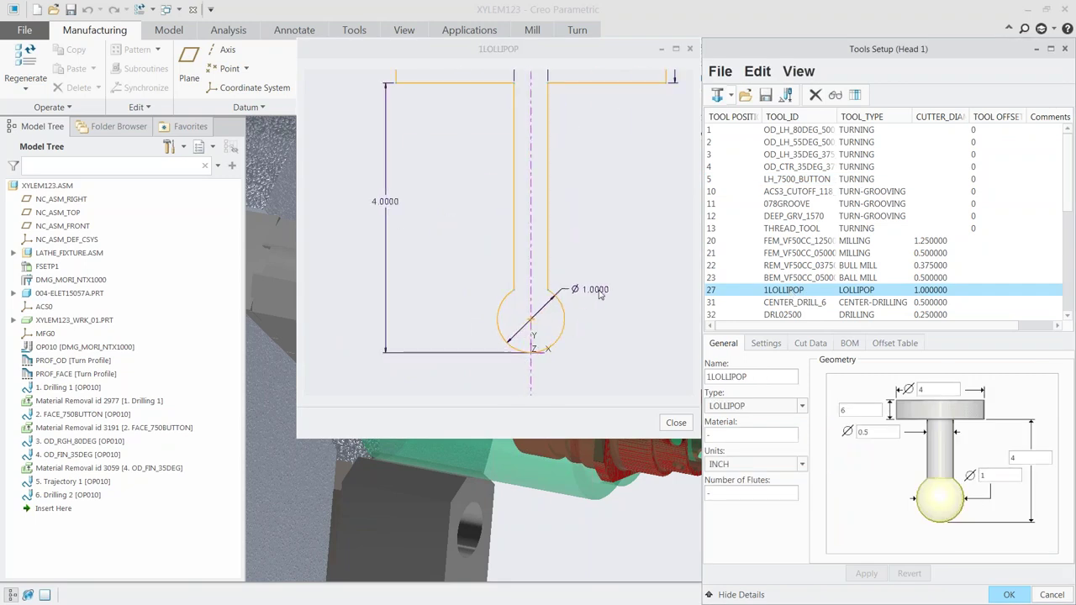
{"action": "scroll", "coordinate": [512, 310], "scroll_direction": "down", "scroll_amount": 2}
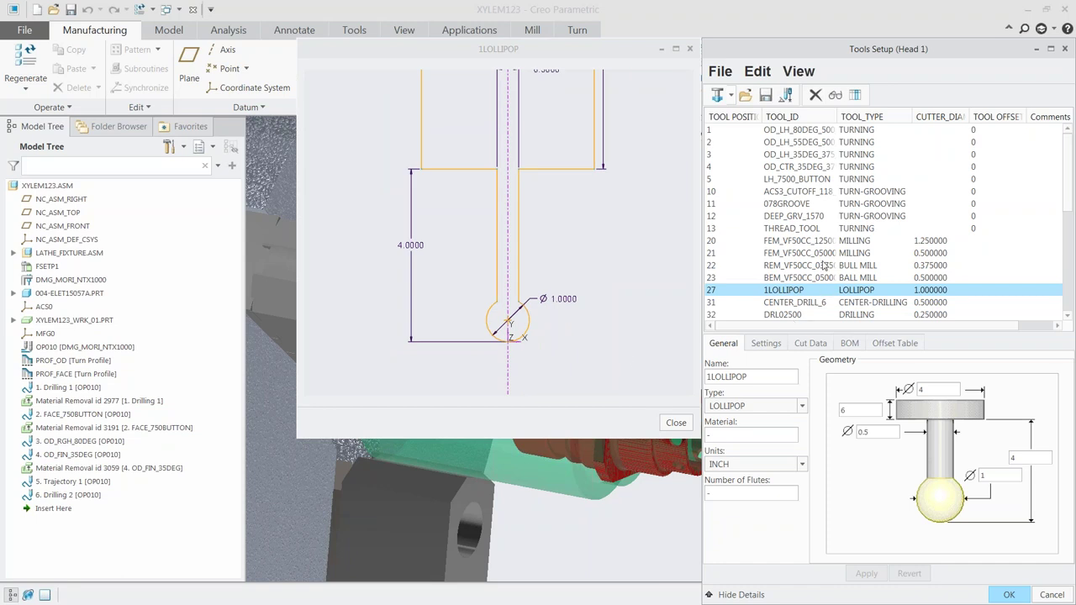
Set the stock material to ALUMINUM6061_t6 in the roughing cut data of turning tool OD_CTR_35DEG_375_0312SR, and accept the tool setup
{"action": "left_click", "coordinate": [804, 167]}
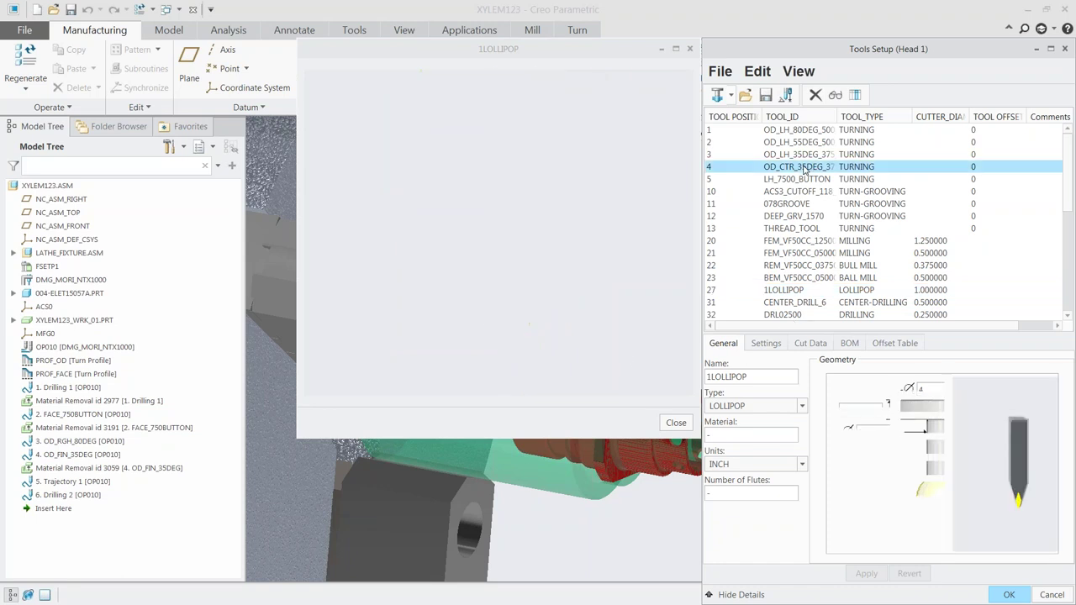
{"action": "left_click", "coordinate": [812, 344]}
{"action": "left_click", "coordinate": [859, 375]}
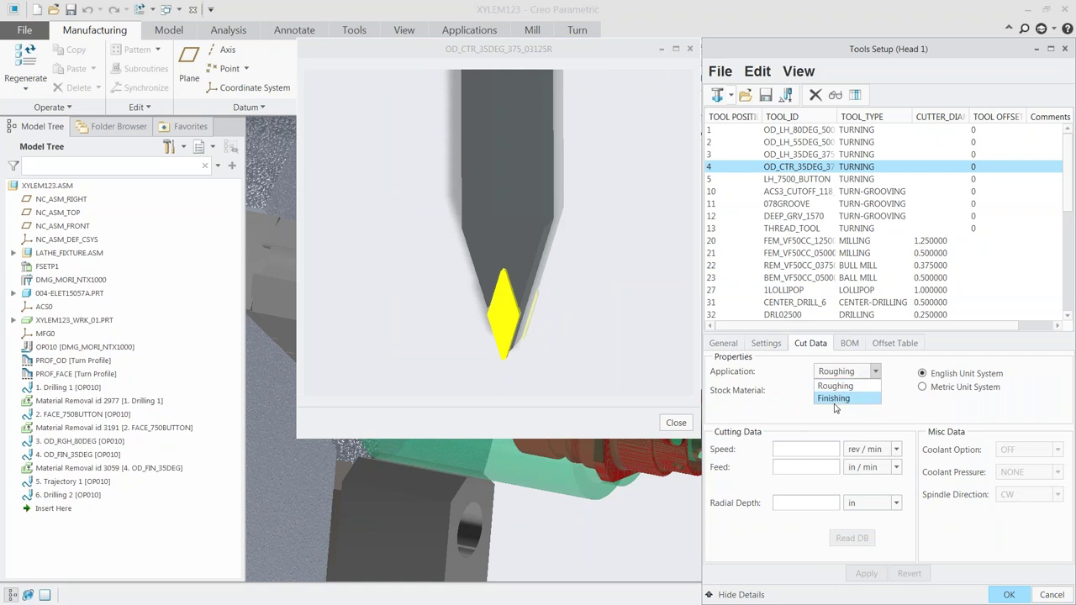
{"action": "left_click", "coordinate": [899, 395]}
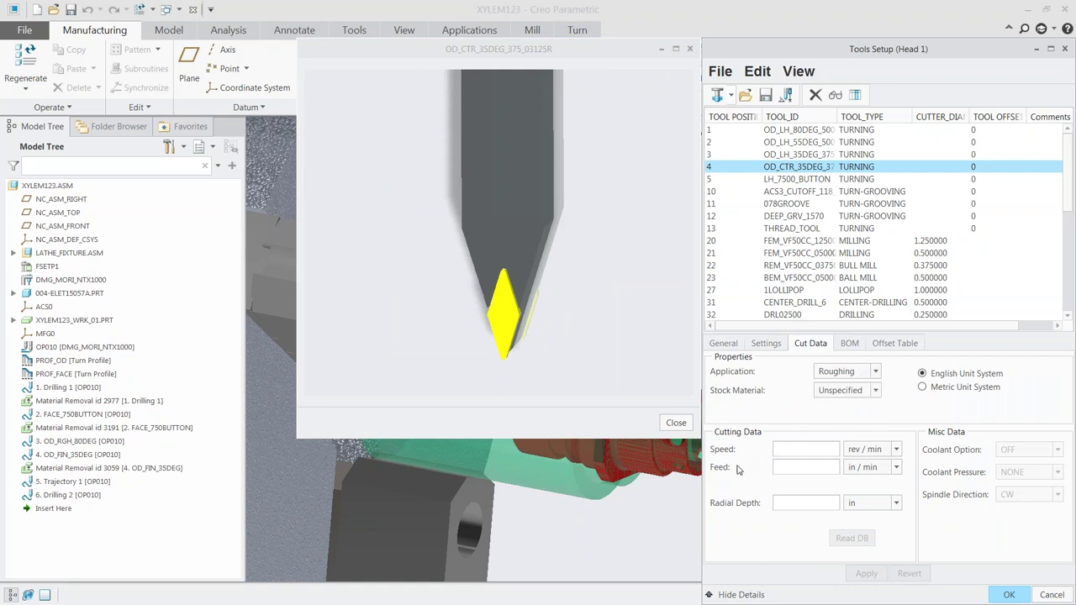
{"action": "left_click", "coordinate": [875, 390]}
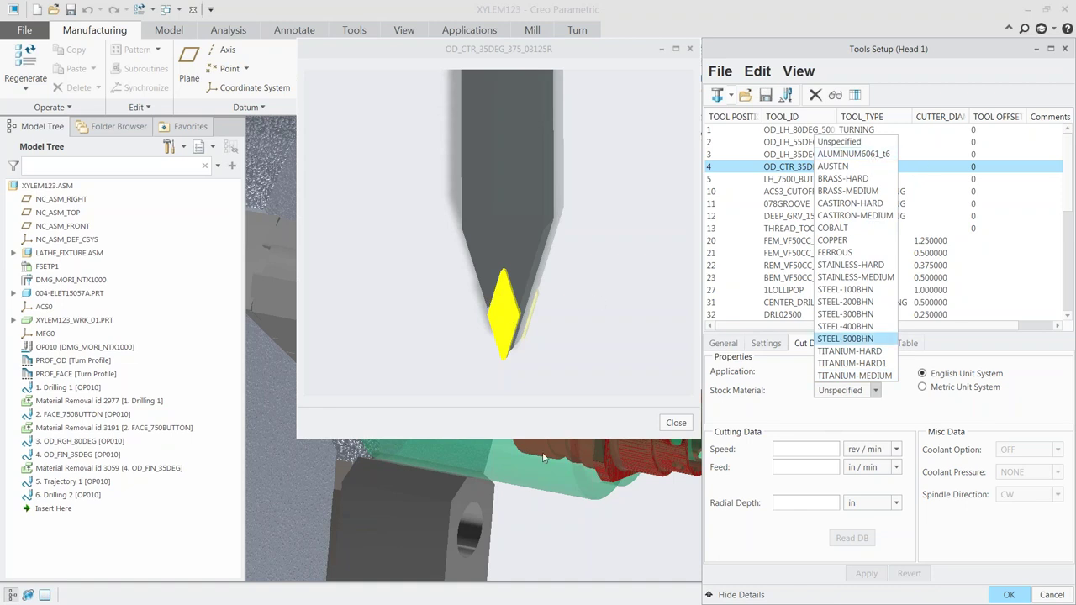
{"action": "left_click", "coordinate": [866, 155]}
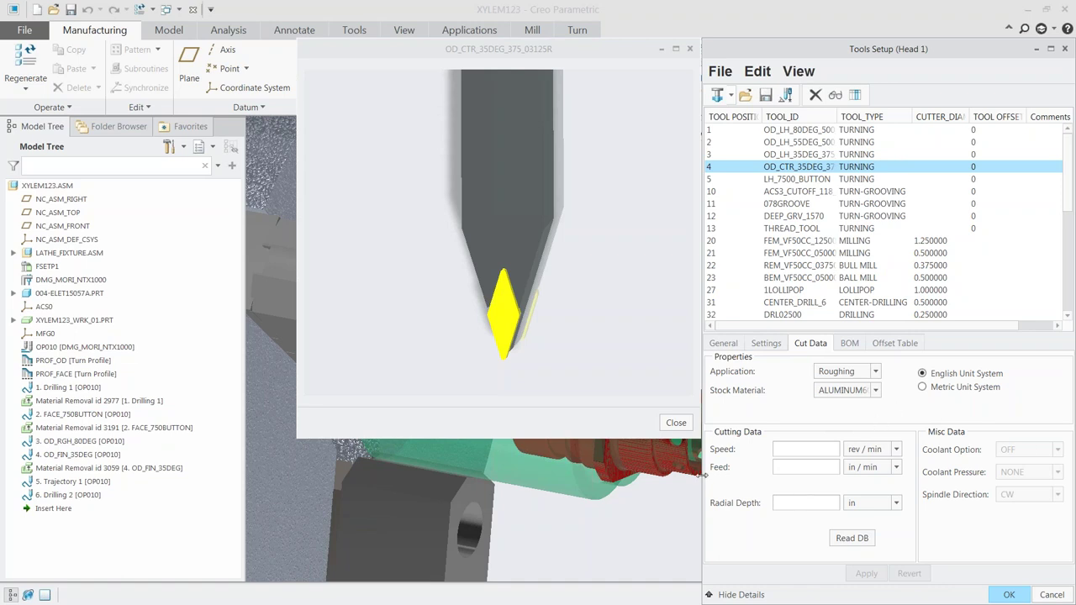
{"action": "left_click", "coordinate": [1008, 594]}
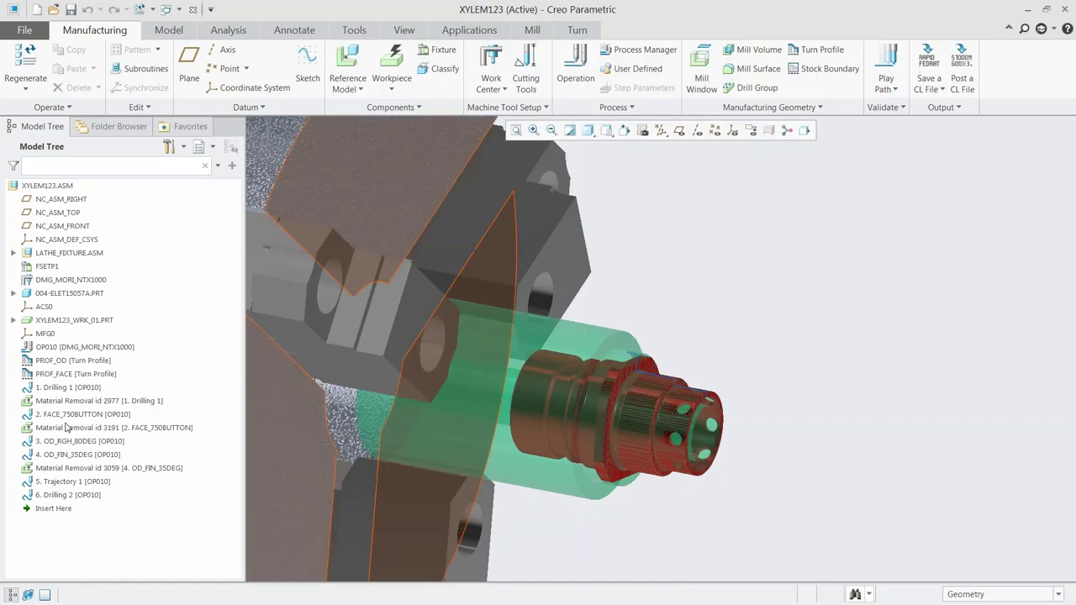
Open the standard drill site table for modification and examine the default value of the PECK_DEPTH parameter
{"action": "left_click", "coordinate": [81, 414]}
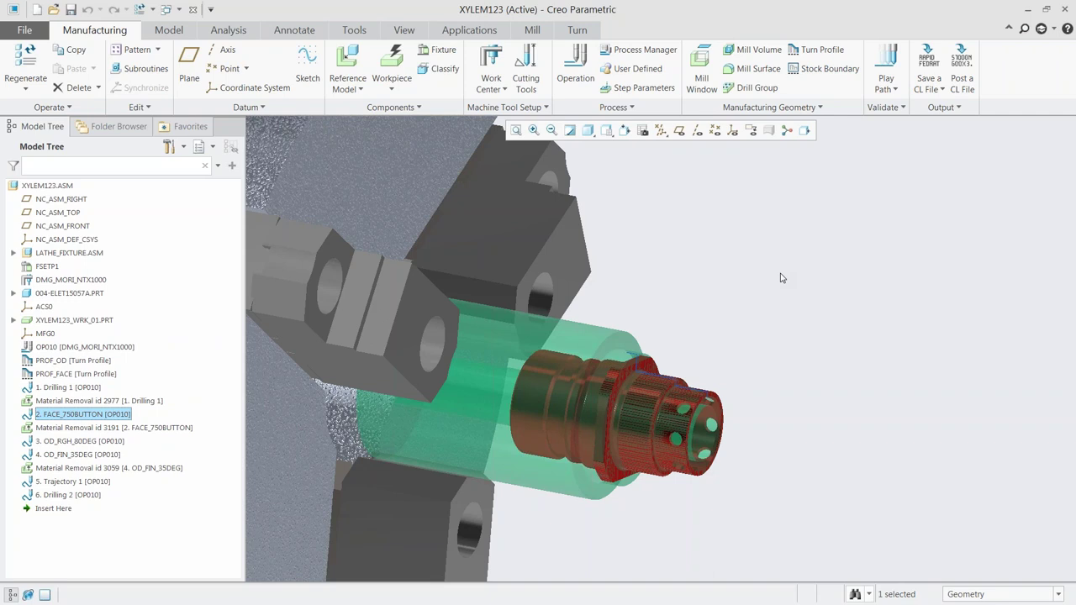
{"action": "left_click", "coordinate": [543, 107]}
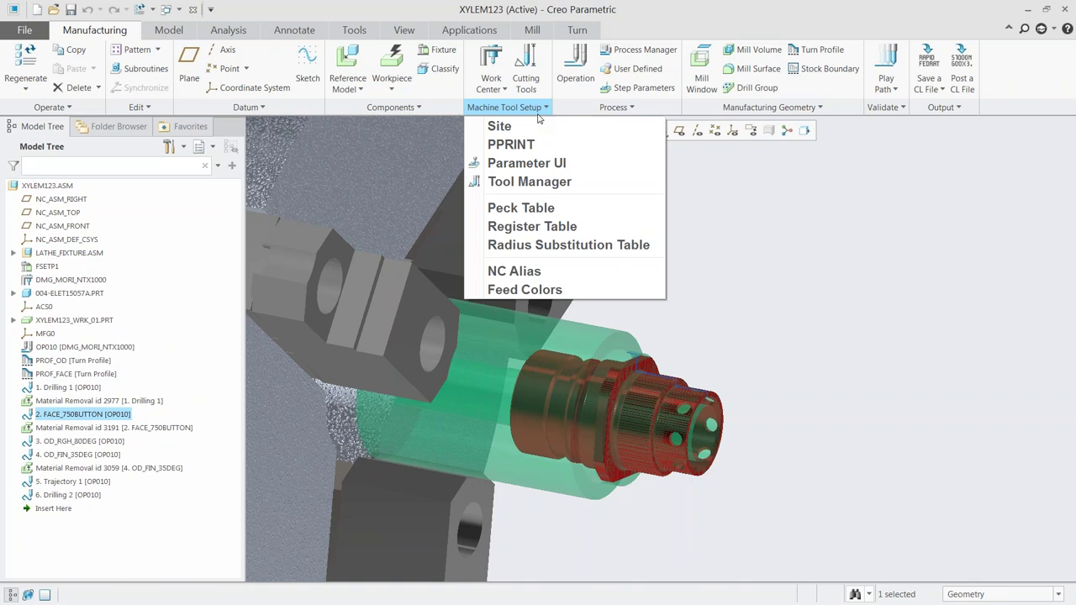
{"action": "left_click", "coordinate": [500, 126]}
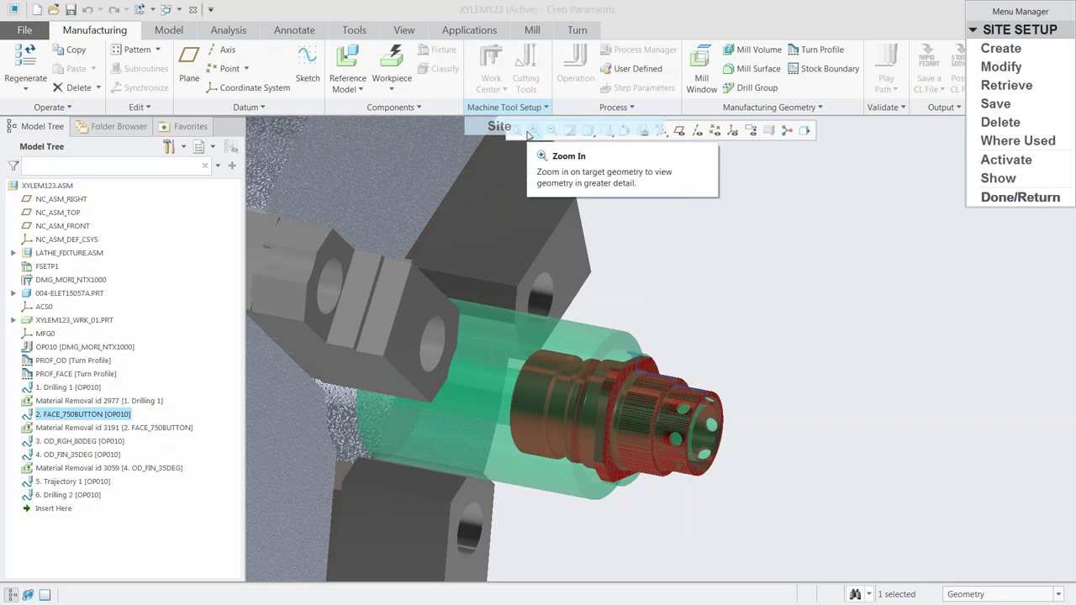
{"action": "left_click", "coordinate": [1025, 67]}
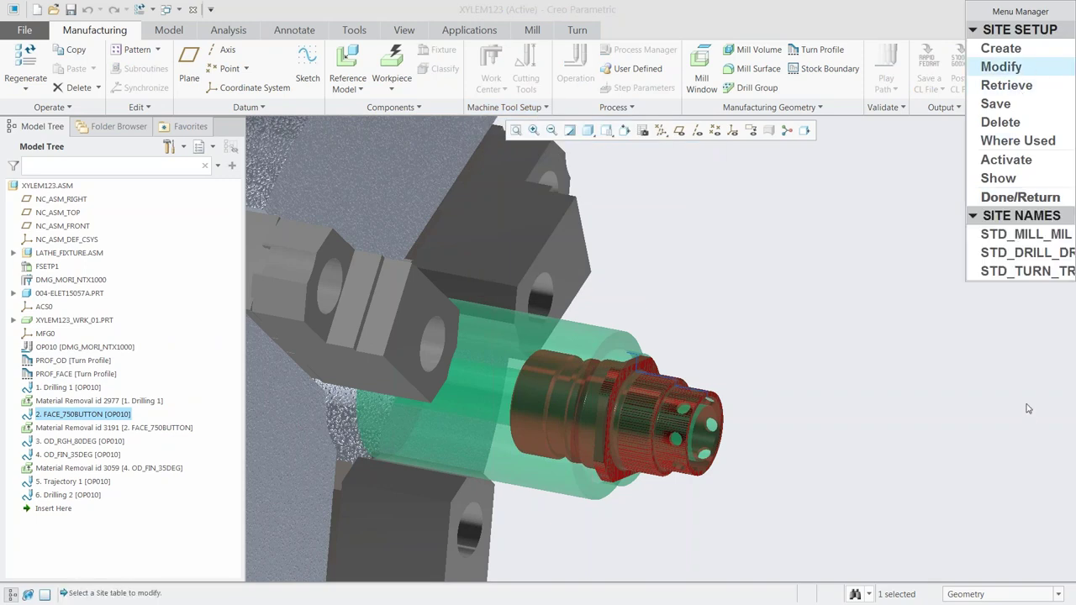
{"action": "left_click", "coordinate": [1032, 256]}
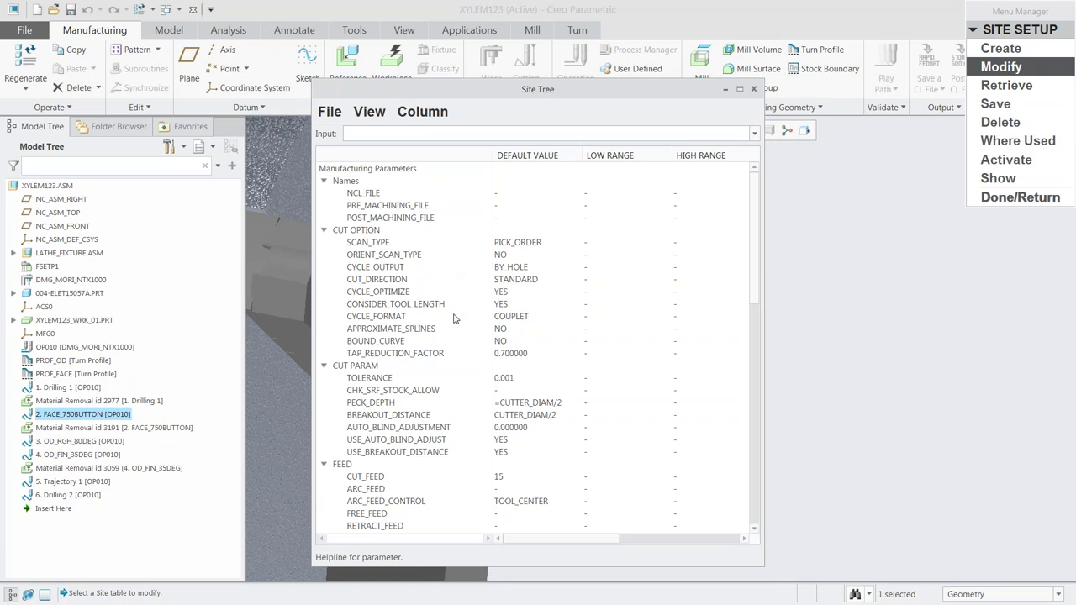
{"action": "left_click", "coordinate": [382, 407]}
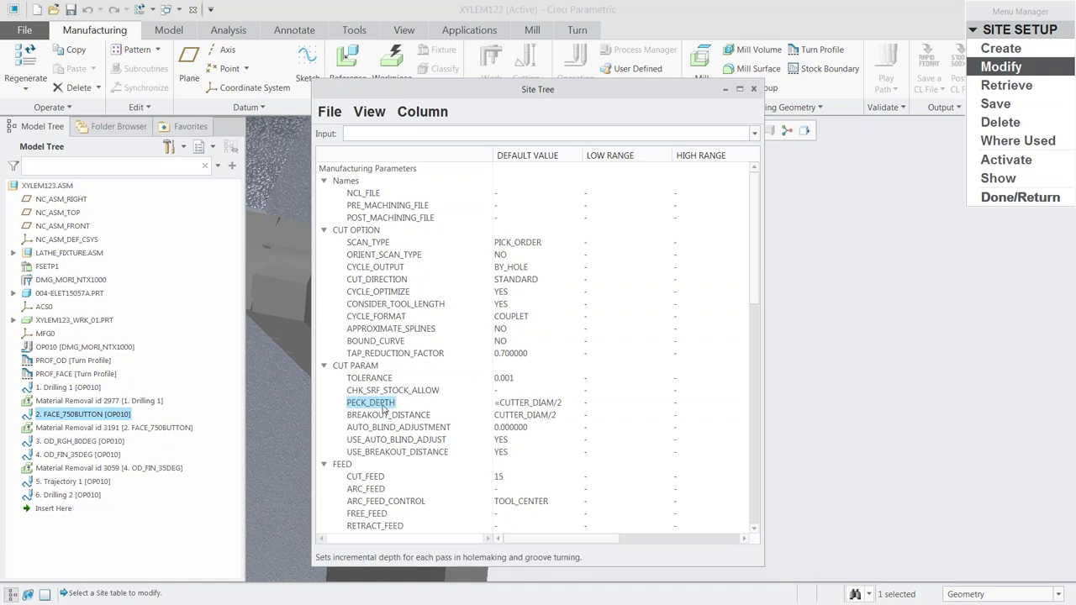
{"action": "left_click", "coordinate": [538, 408]}
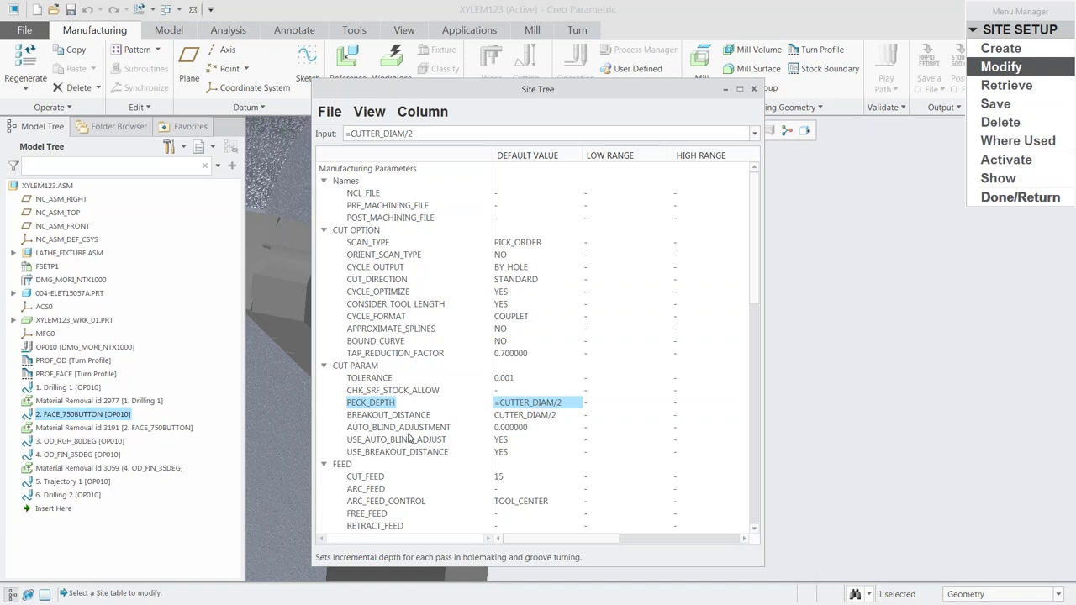
Look through the feed, machine and entry/exit parameters of the drill site, examine CLEAR_DIST, and leave the site setup
{"action": "scroll", "coordinate": [412, 436], "scroll_direction": "down", "scroll_amount": 6}
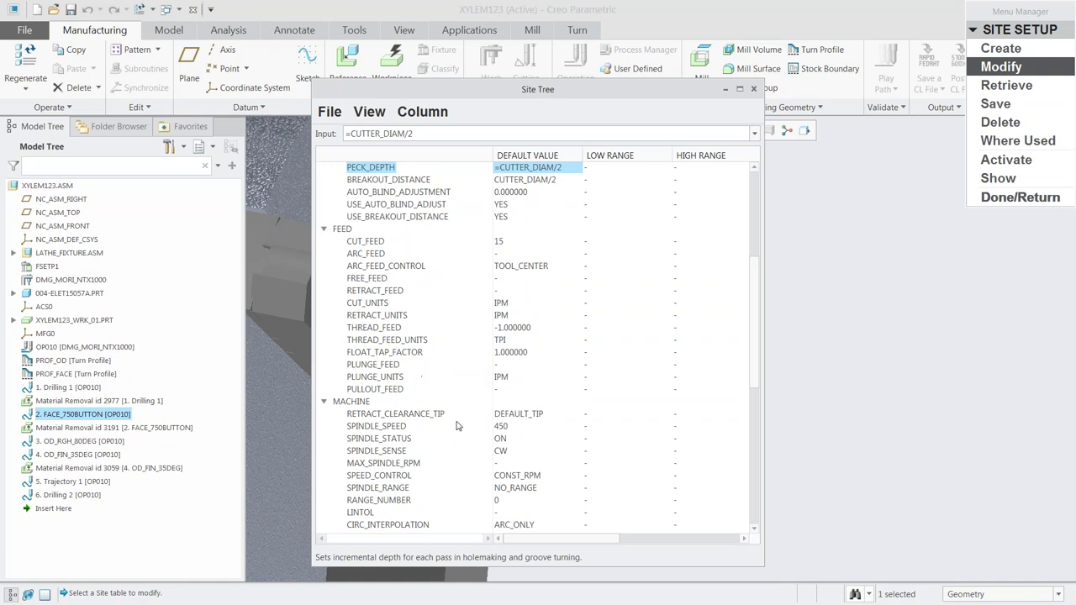
{"action": "scroll", "coordinate": [427, 395], "scroll_direction": "down", "scroll_amount": 10}
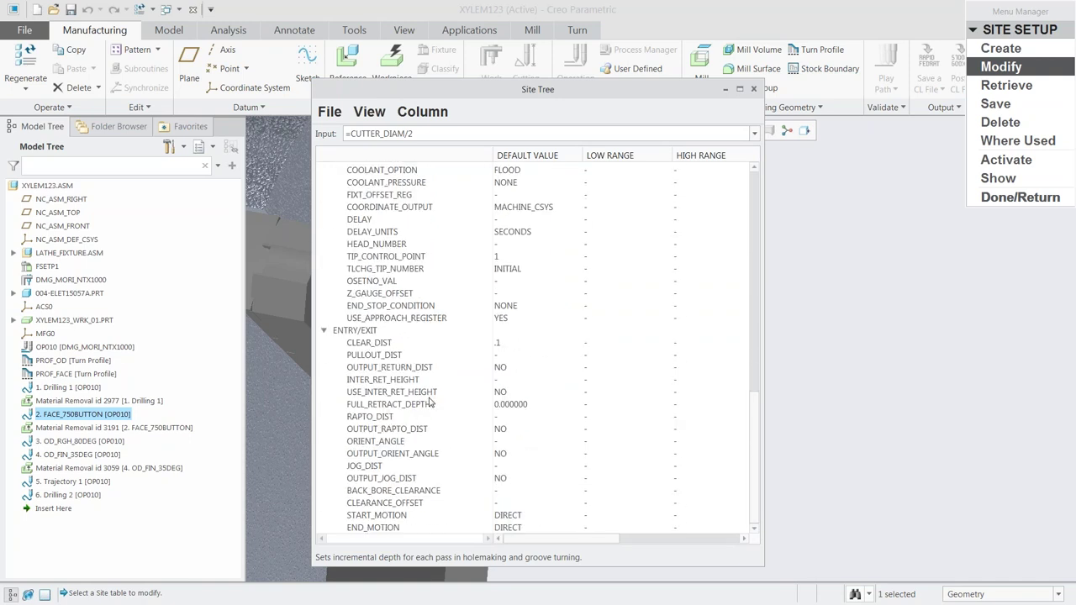
{"action": "left_click", "coordinate": [369, 343]}
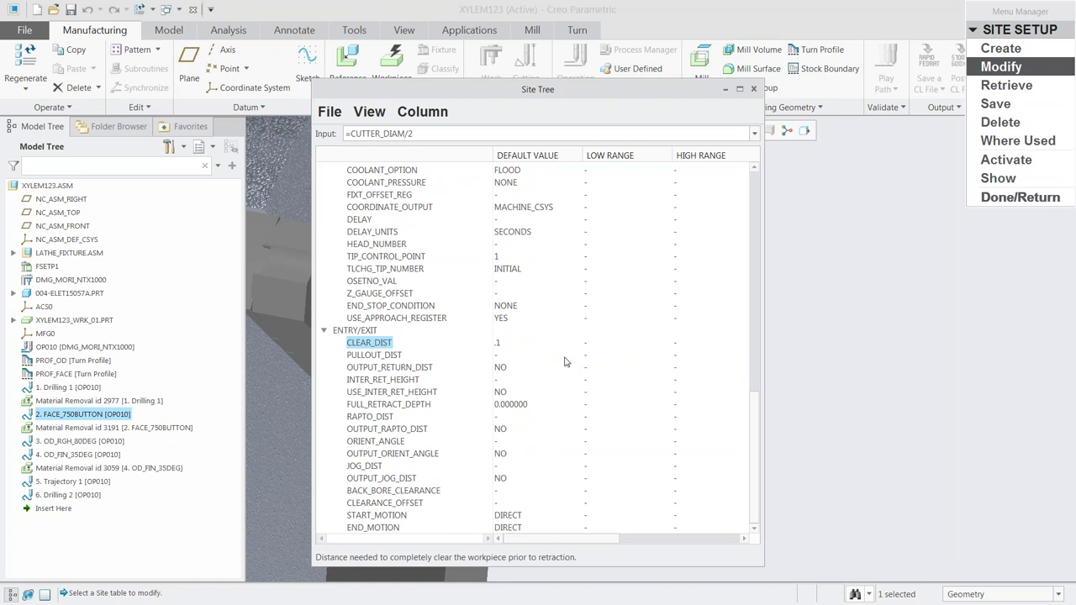
{"action": "left_click", "coordinate": [548, 345]}
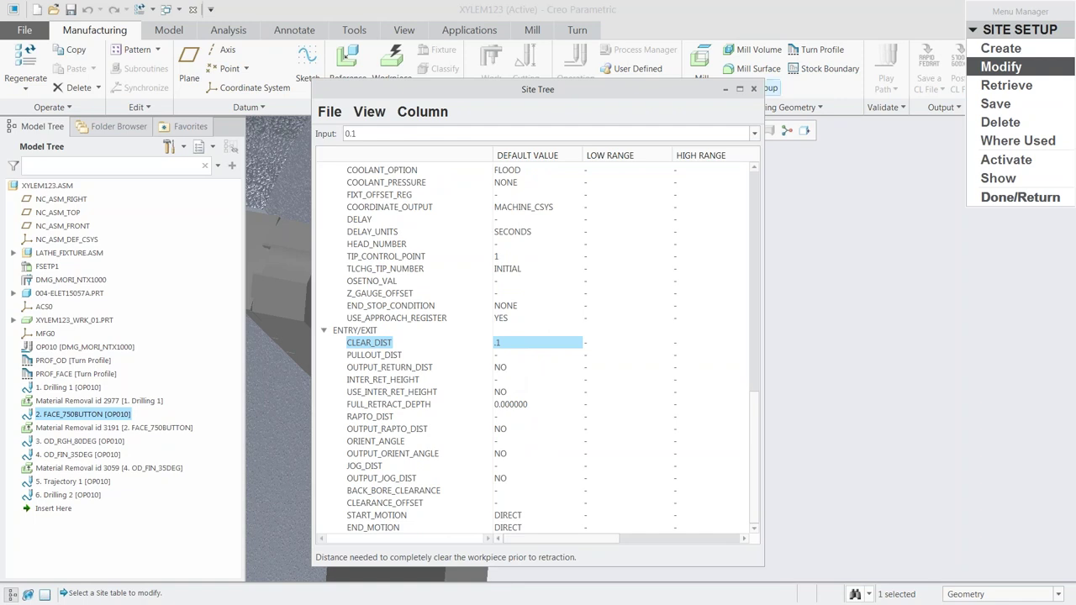
{"action": "left_click", "coordinate": [753, 89]}
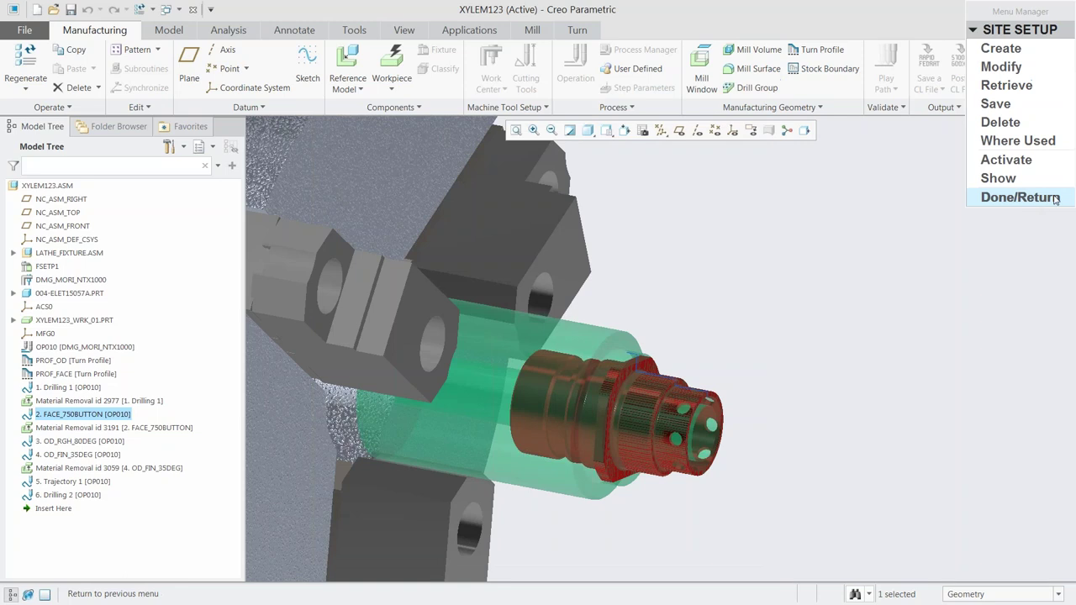
{"action": "left_click", "coordinate": [1041, 199]}
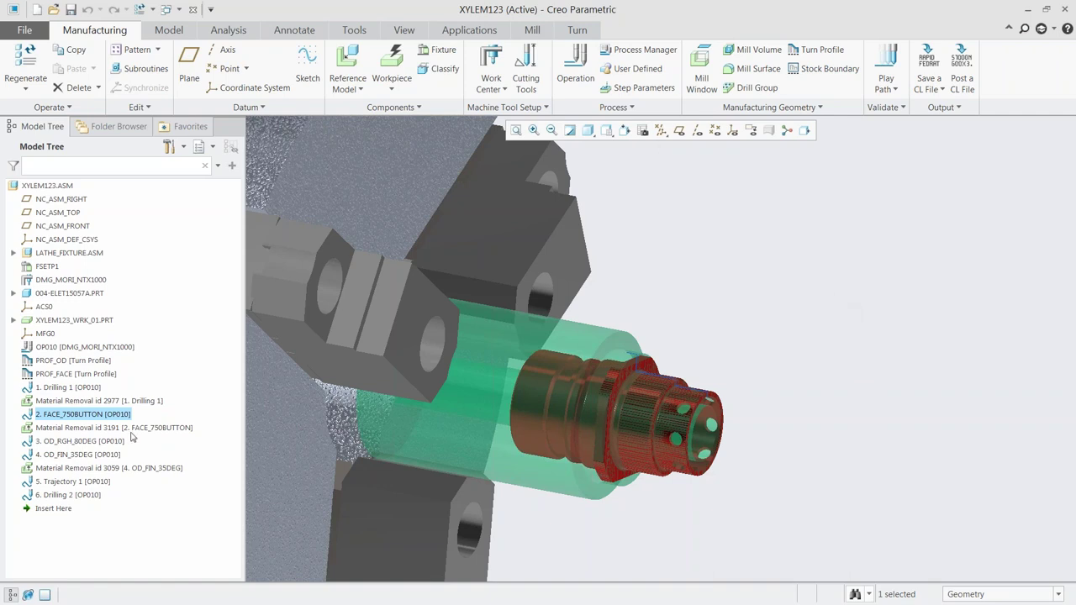
{"action": "left_click", "coordinate": [534, 32]}
{"action": "left_click", "coordinate": [470, 108]}
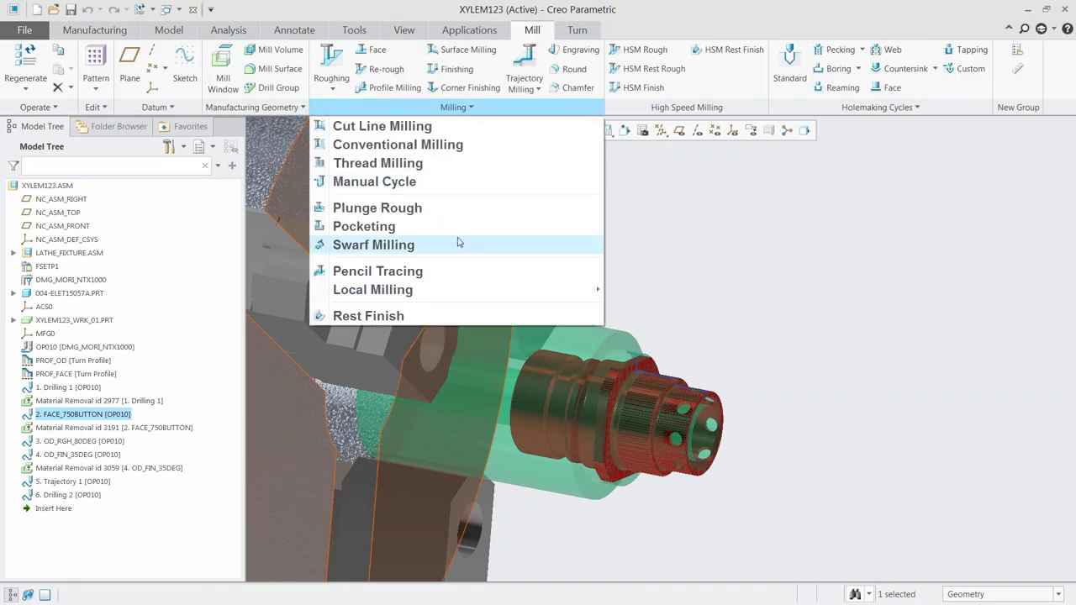
{"action": "left_click", "coordinate": [374, 182]}
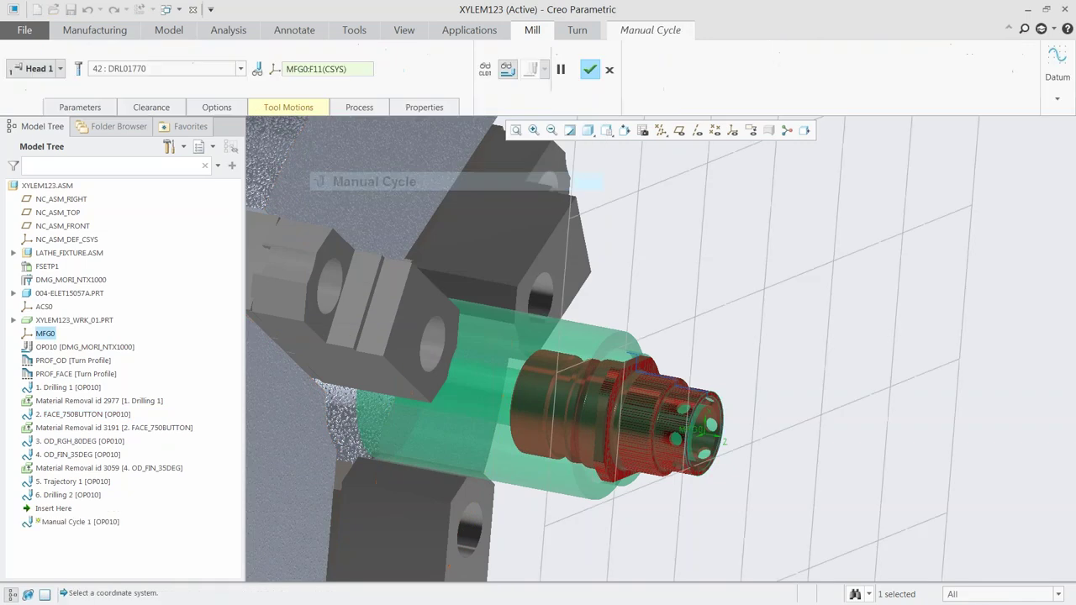
{"action": "left_click", "coordinate": [610, 70]}
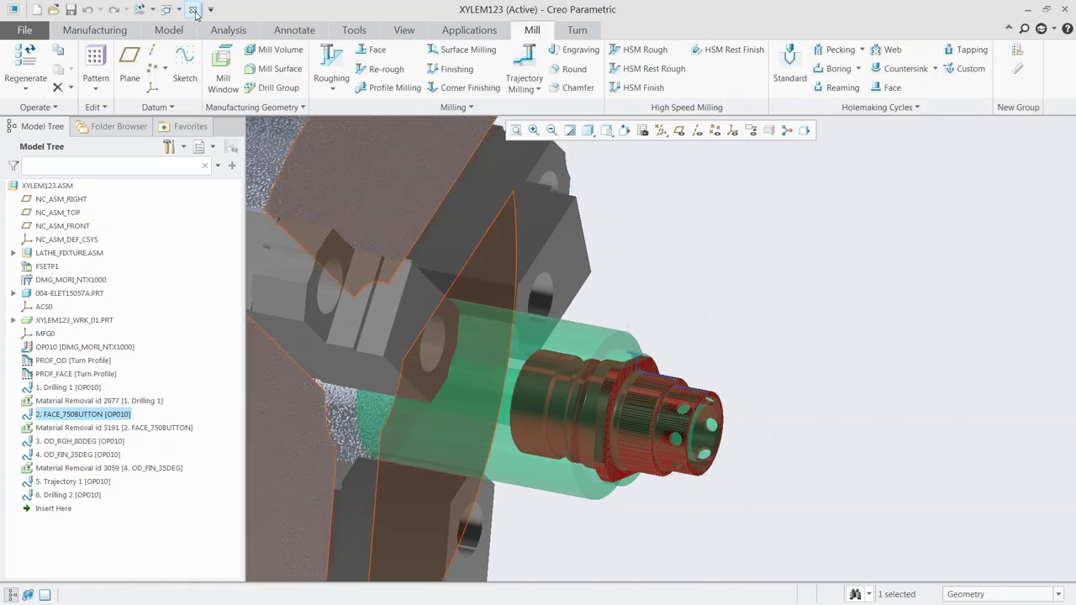
Close the XYLEM123 manufacturing assembly
{"action": "left_click", "coordinate": [194, 14]}
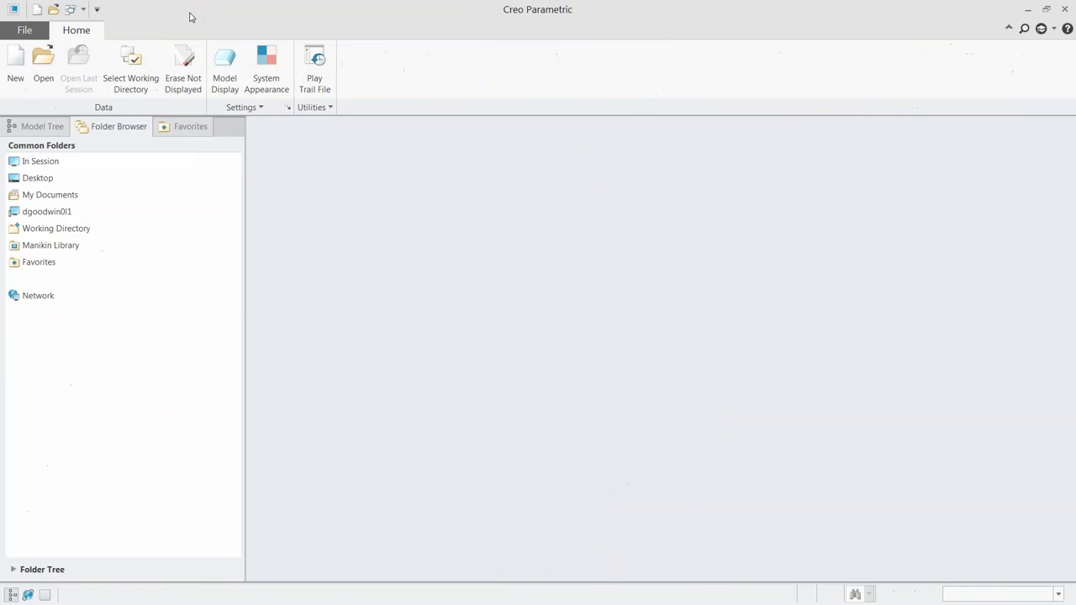
{"action": "left_click", "coordinate": [42, 82]}
{"action": "left_click", "coordinate": [506, 184]}
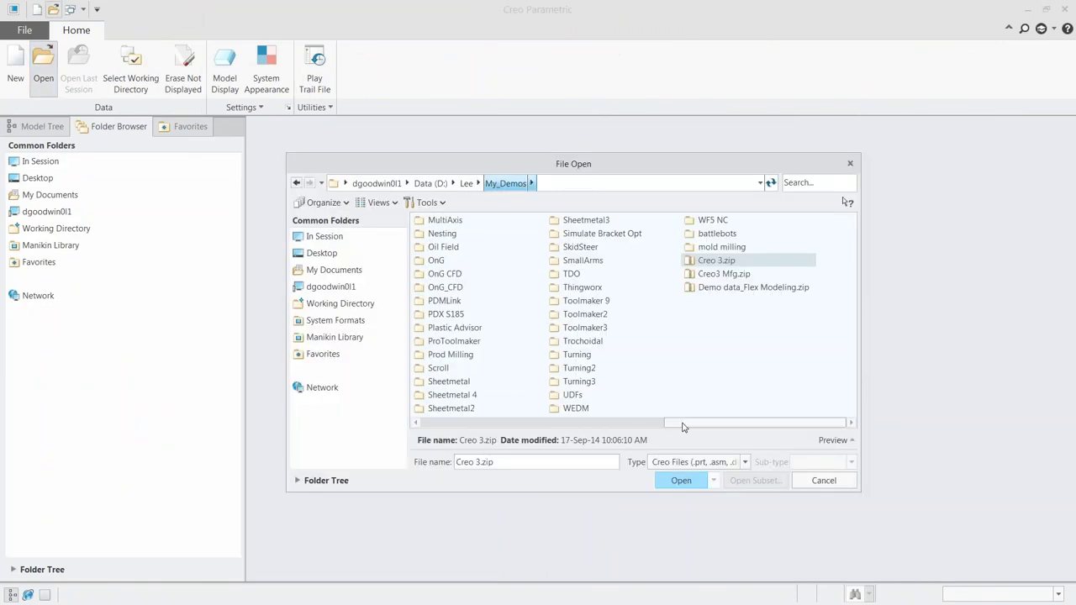
{"action": "left_click", "coordinate": [436, 426]}
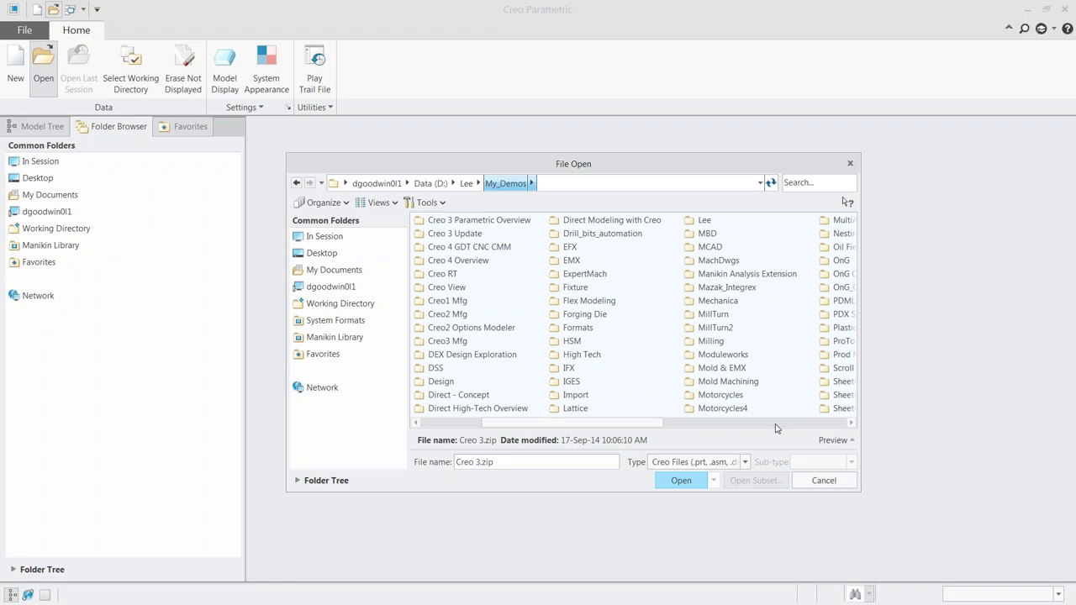
{"action": "left_click", "coordinate": [467, 184]}
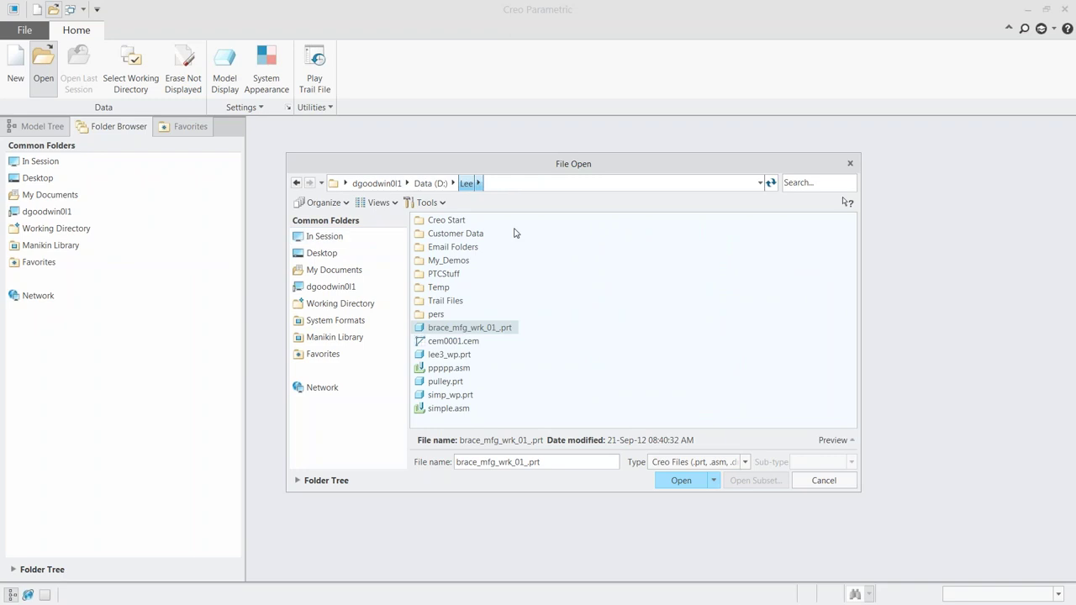
{"action": "left_click", "coordinate": [455, 236]}
{"action": "double_click", "coordinate": [455, 236]}
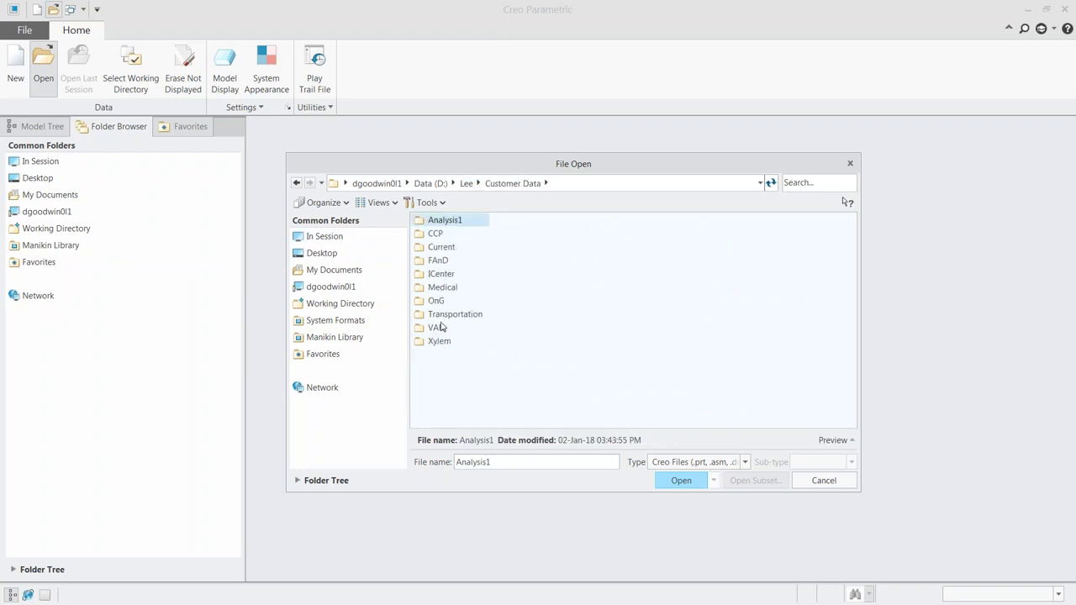
{"action": "double_click", "coordinate": [444, 262]}
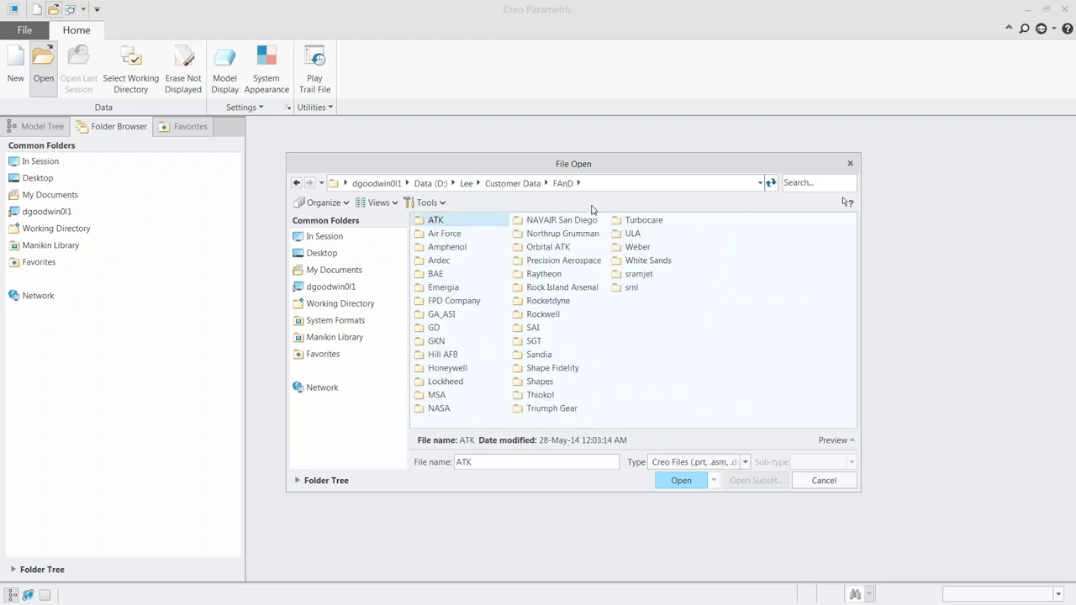
{"action": "double_click", "coordinate": [540, 247]}
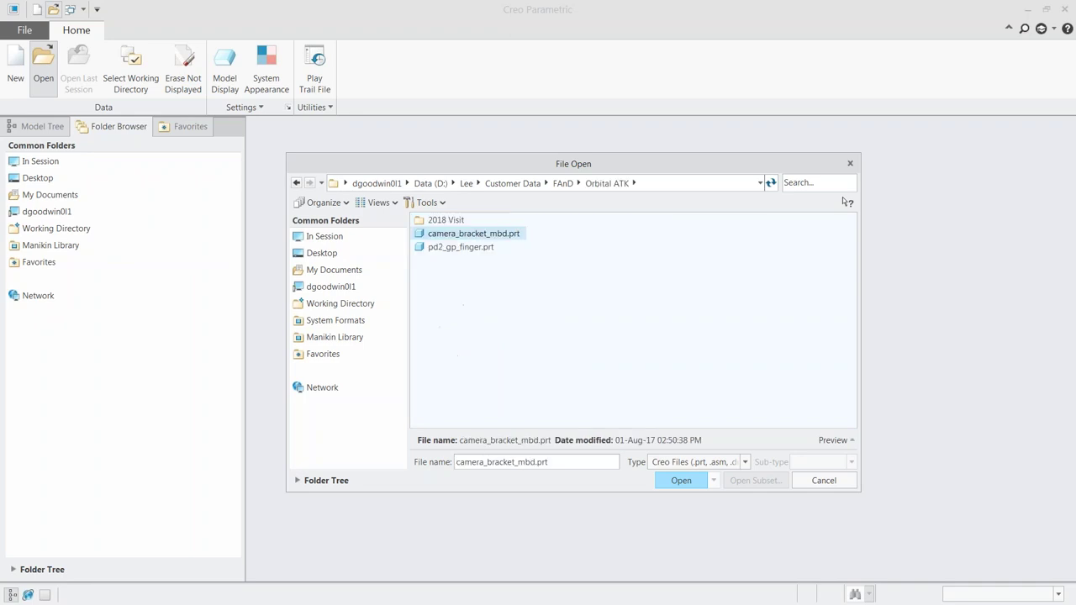
{"action": "double_click", "coordinate": [439, 221]}
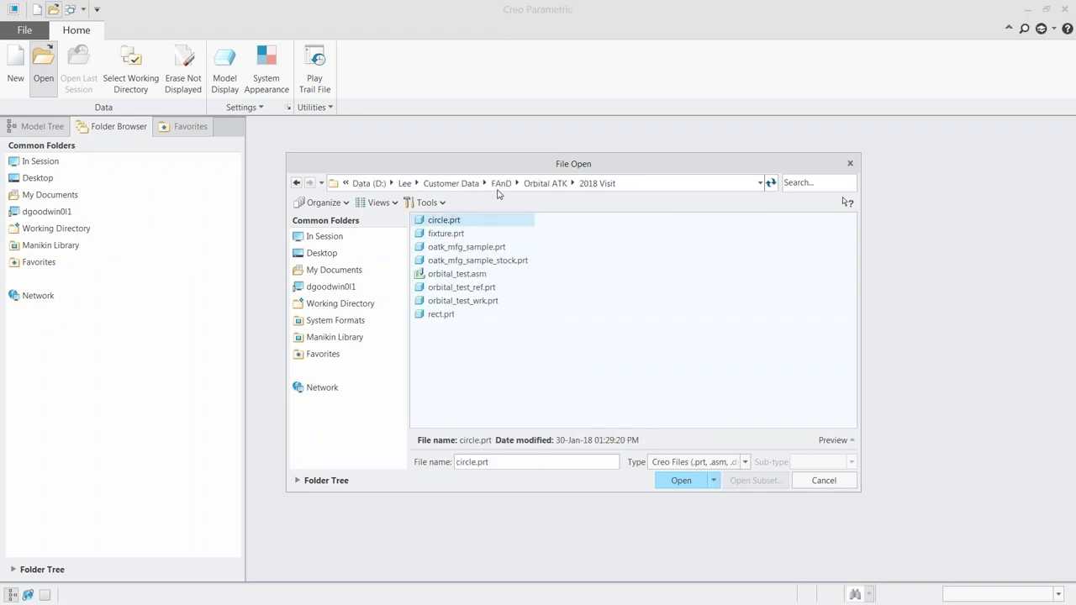
{"action": "left_click", "coordinate": [822, 480]}
Open the manufacturing assembly lee.asm from the Basics folder and view its vise and workpiece up close
{"action": "left_click", "coordinate": [43, 63]}
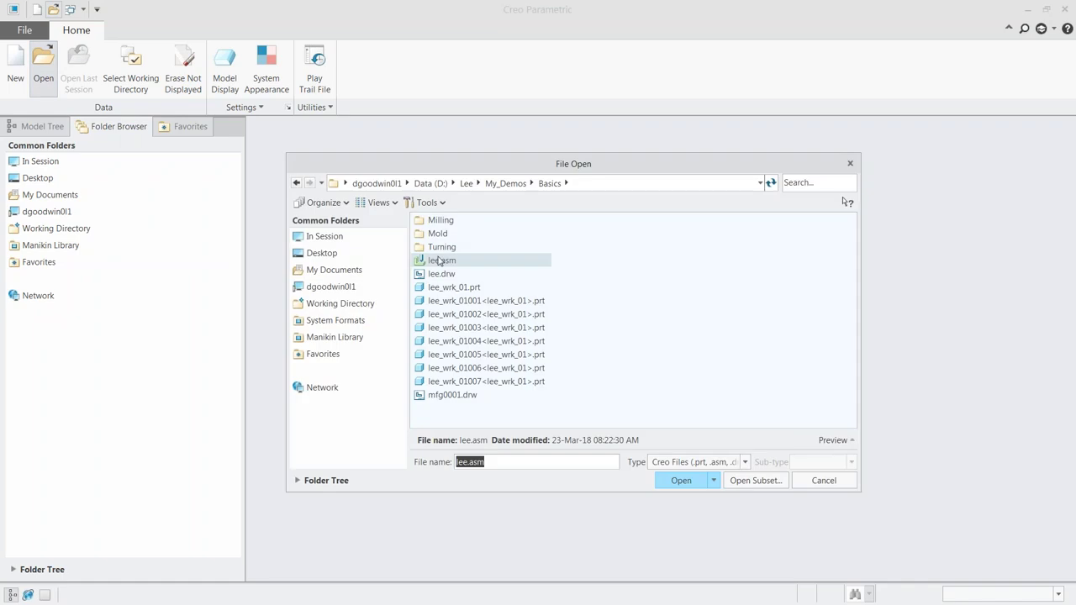
{"action": "double_click", "coordinate": [441, 263]}
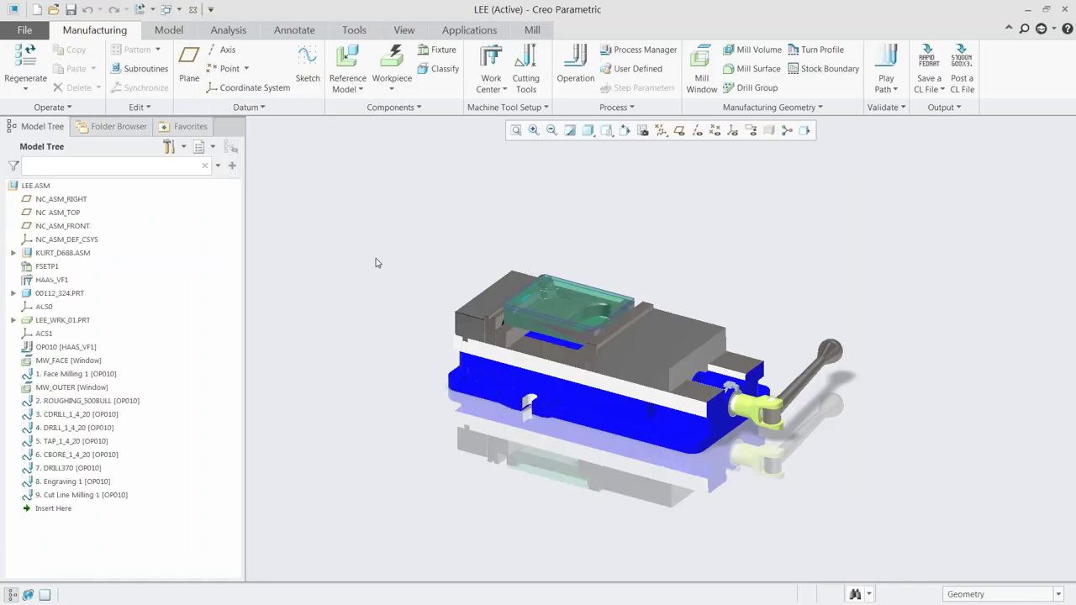
{"action": "scroll", "coordinate": [562, 281], "scroll_direction": "down", "scroll_amount": 3}
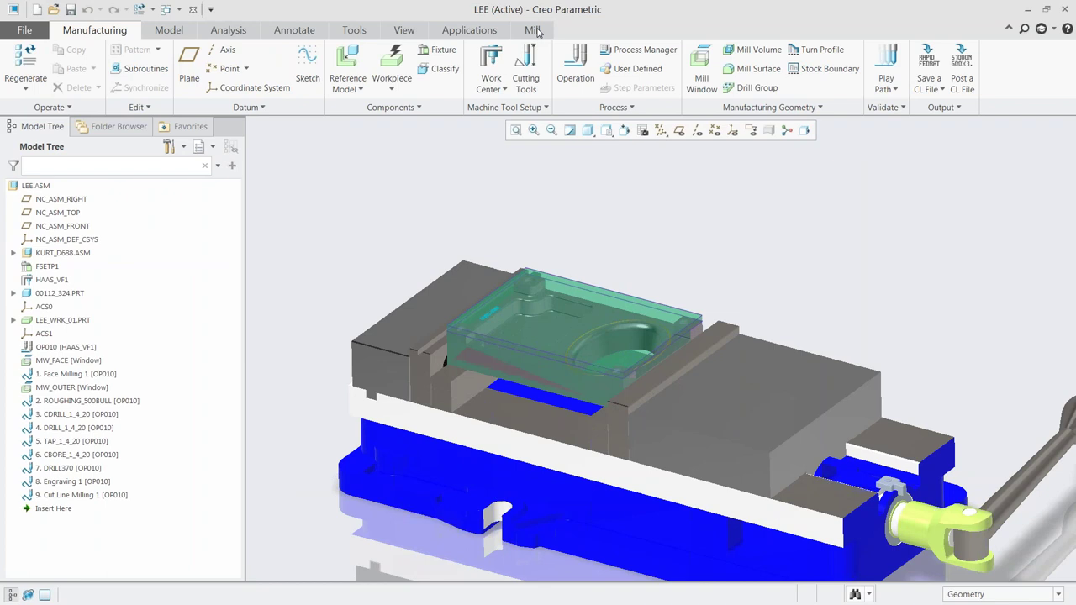
Start a Manual Cycle milling sequence and begin adding a CL Command to its tool motions
{"action": "left_click", "coordinate": [535, 30]}
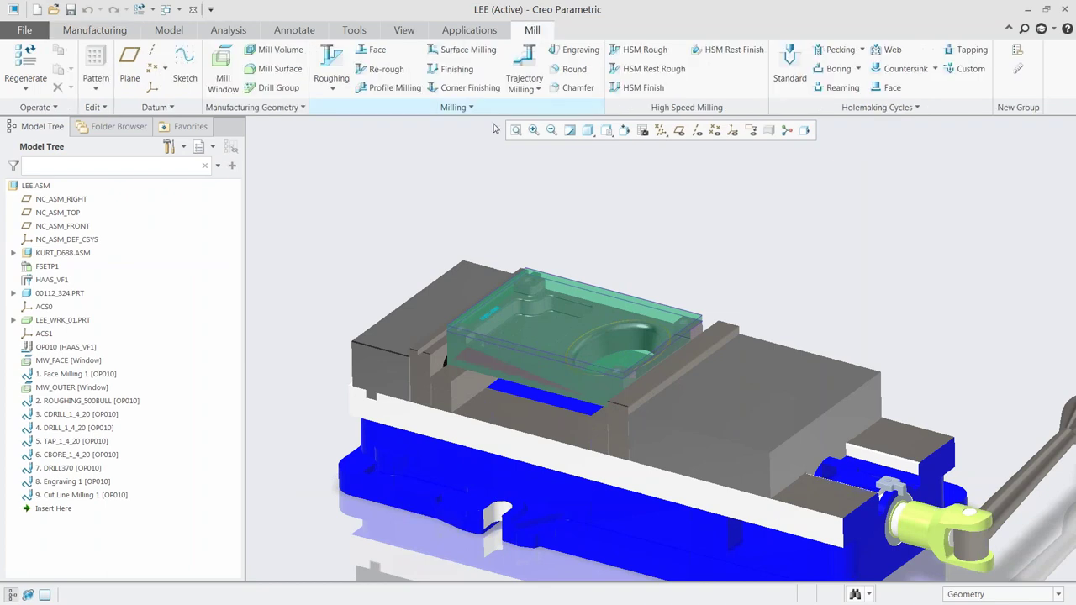
{"action": "left_click", "coordinate": [459, 107]}
{"action": "left_click", "coordinate": [395, 181]}
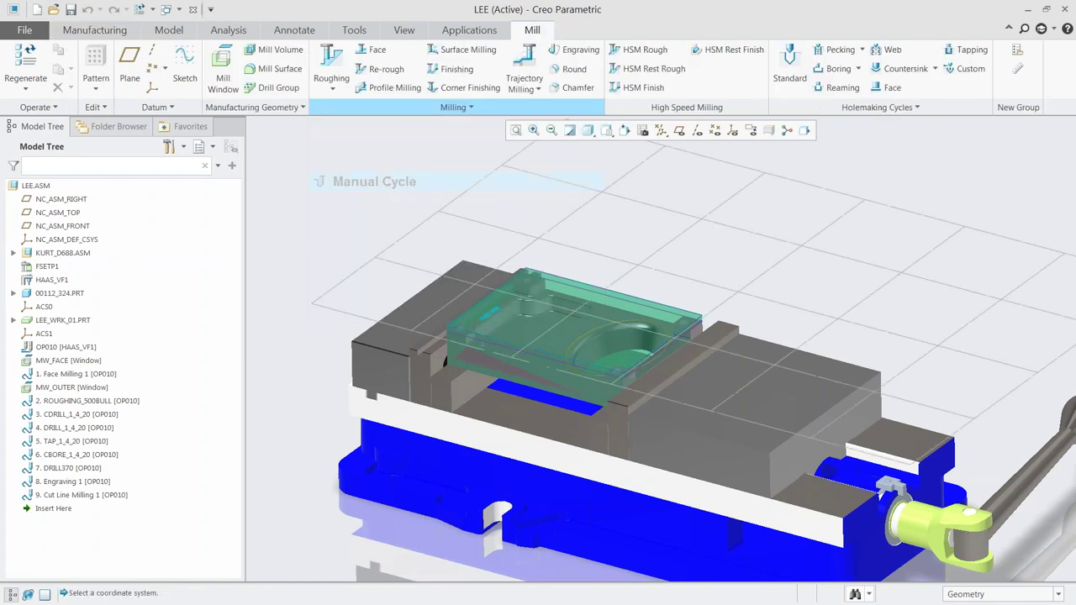
{"action": "left_click", "coordinate": [285, 108]}
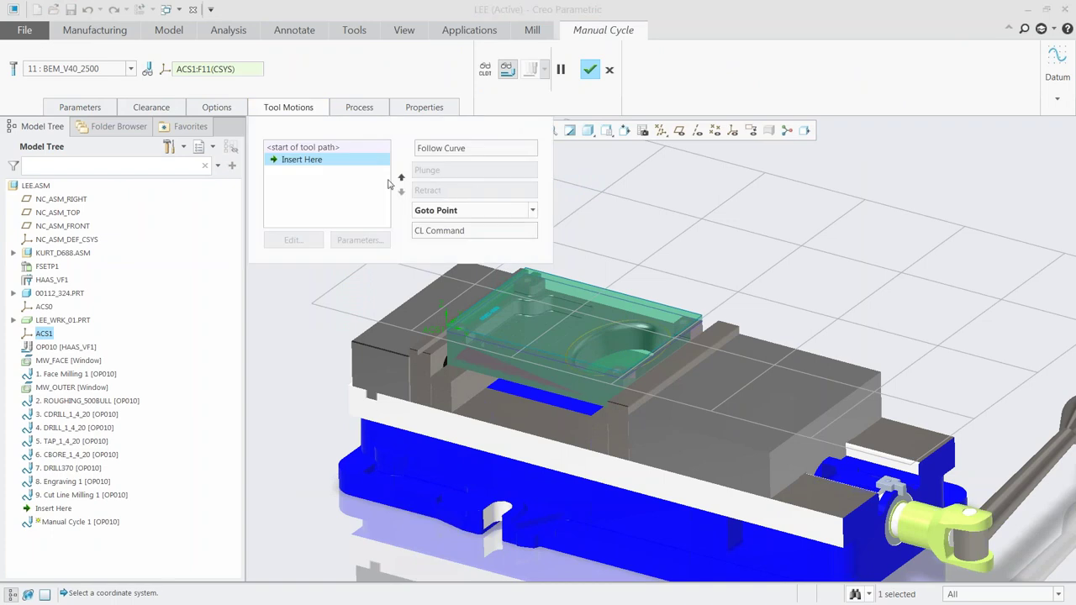
{"action": "left_click", "coordinate": [452, 232]}
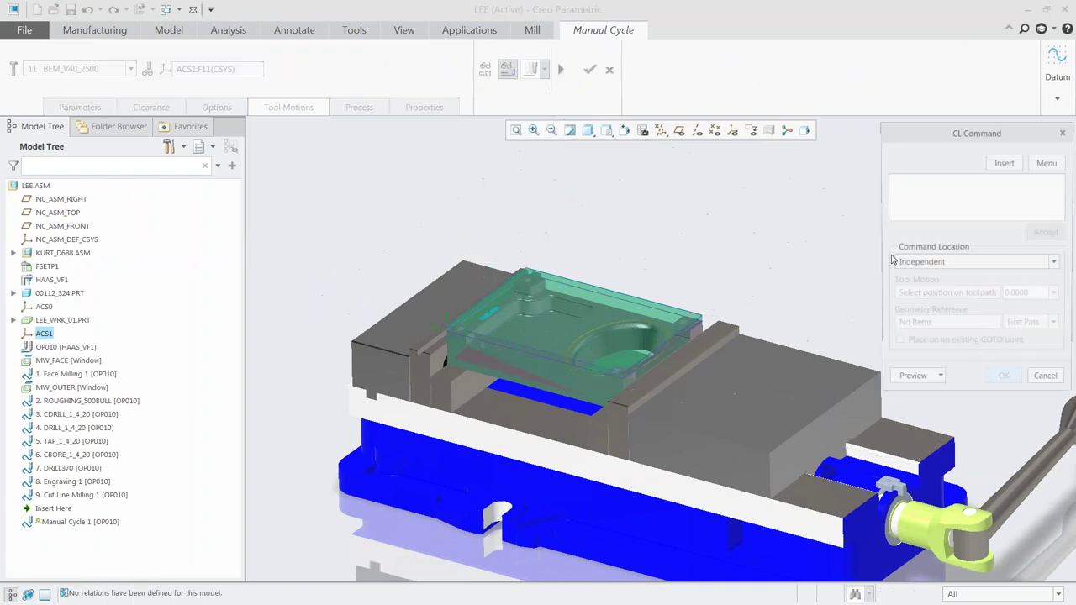
Define a BORE probe cycle command with a diameter of 0.5 and a feedrate of 5 IPM
{"action": "left_click", "coordinate": [1049, 162]}
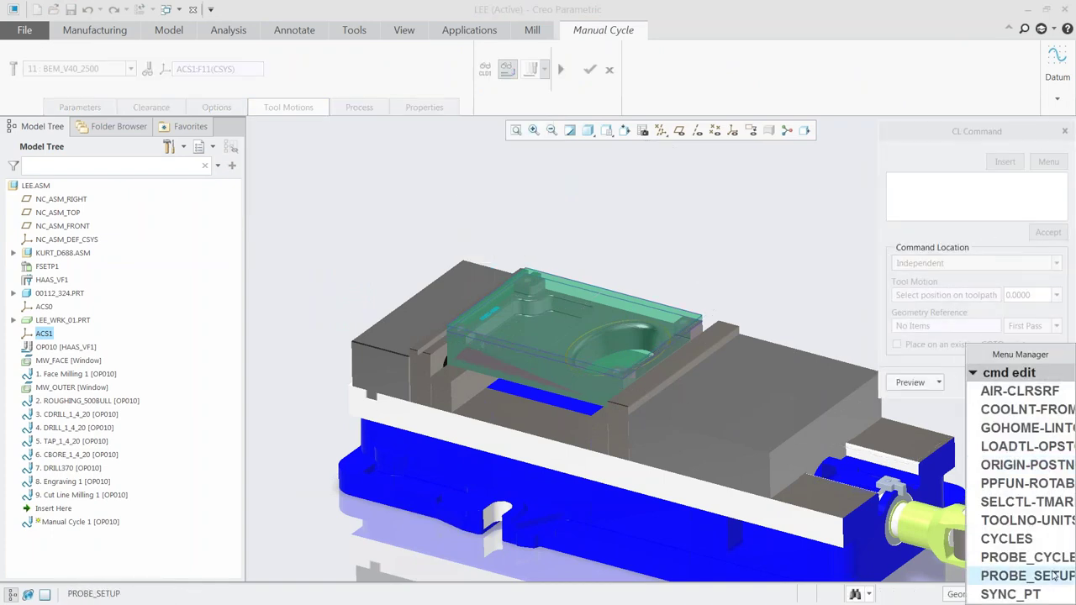
{"action": "left_click", "coordinate": [1019, 559]}
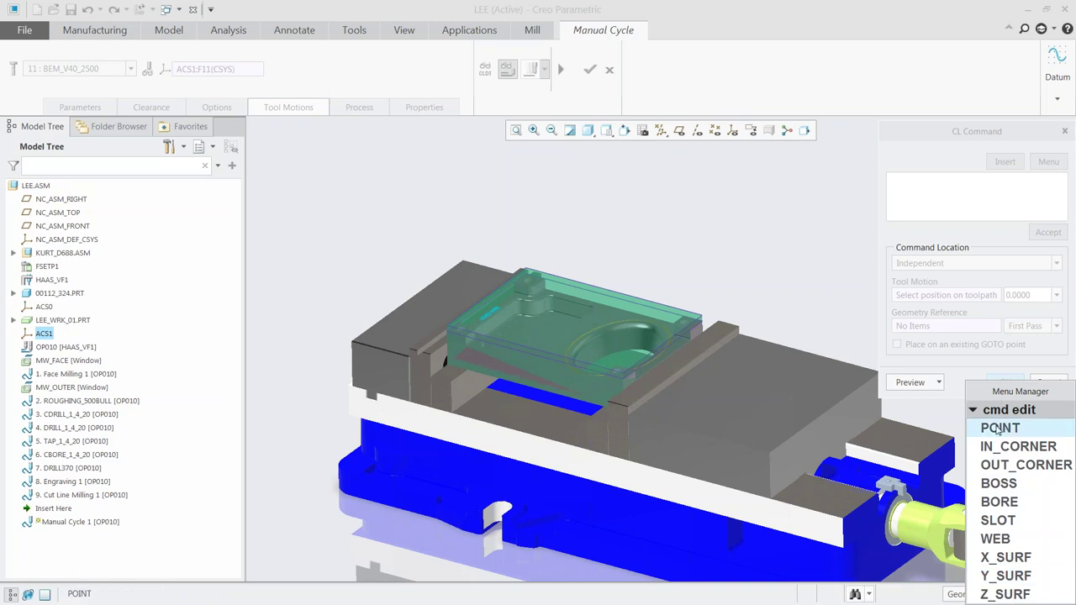
{"action": "left_click", "coordinate": [998, 502]}
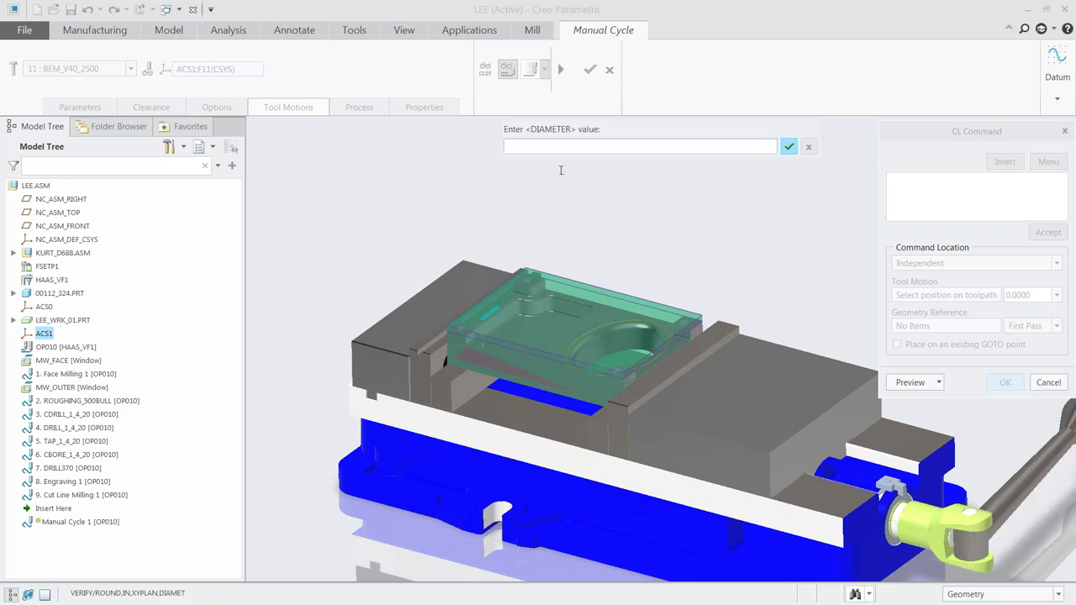
{"action": "type", "text": ".5"}
{"action": "key", "text": "Return"}
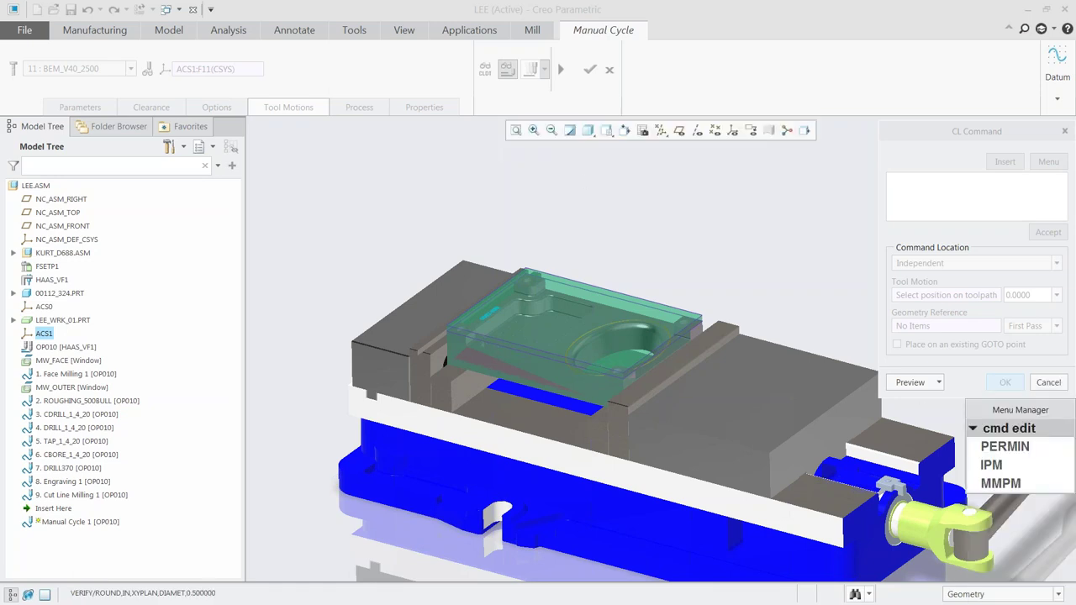
{"action": "left_click", "coordinate": [991, 465]}
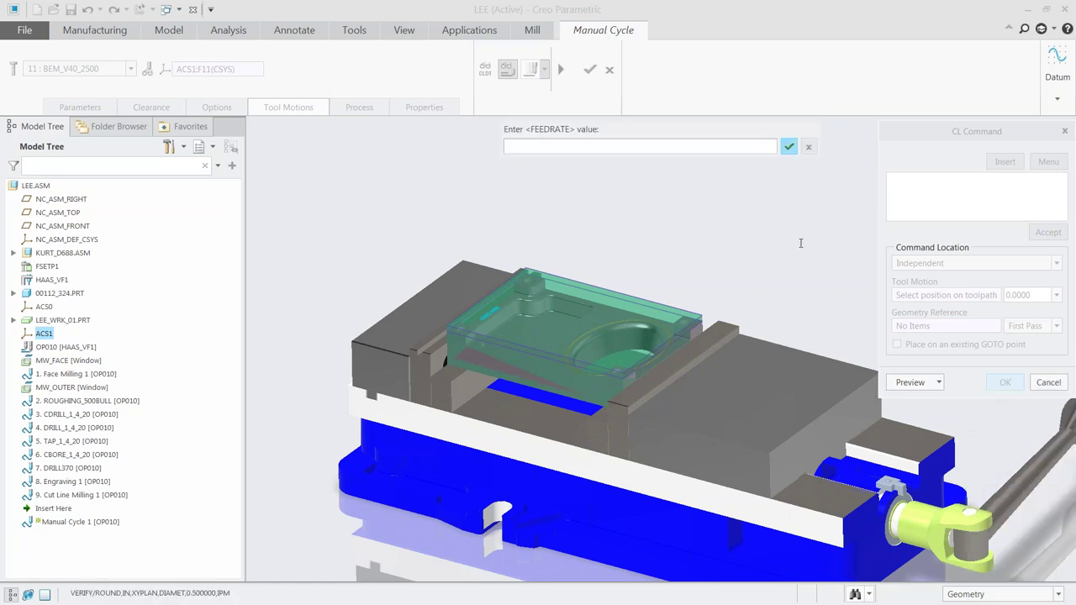
{"action": "type", "text": "5"}
{"action": "key", "text": "Return"}
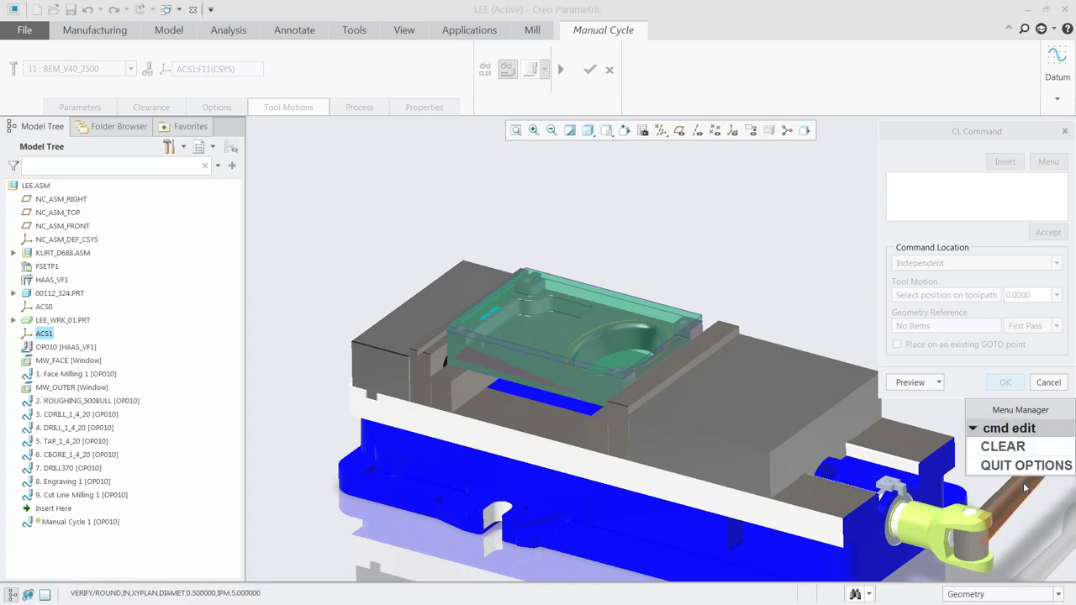
Set the bore probe cycle's clearance to 0.1 without a depth, and add the command to the tool motions
{"action": "left_click", "coordinate": [1003, 446]}
{"action": "type", "text": ".1"}
{"action": "key", "text": "Return"}
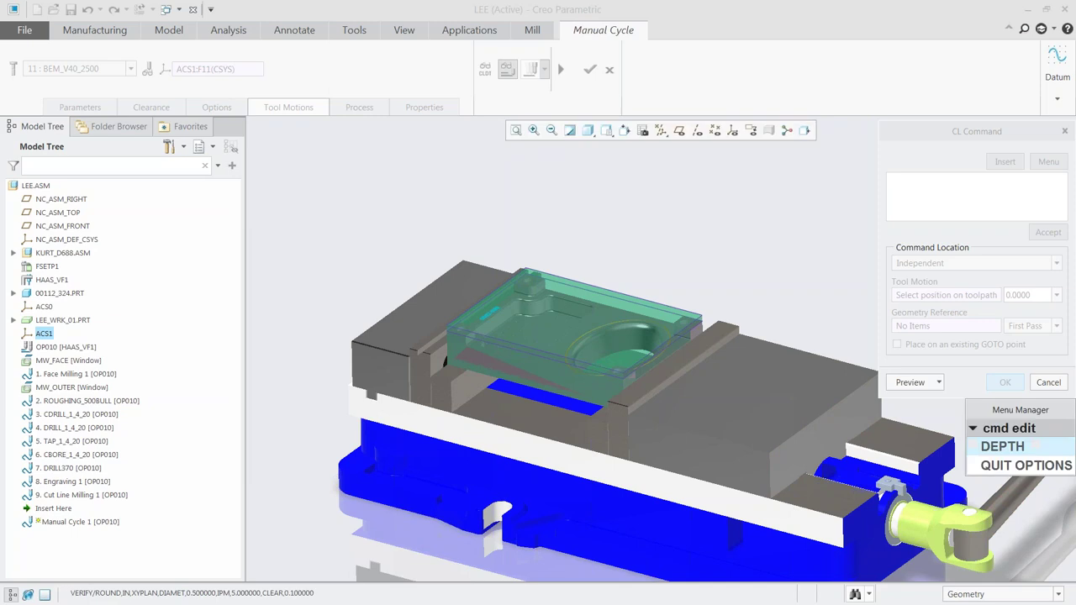
{"action": "left_click", "coordinate": [1027, 465]}
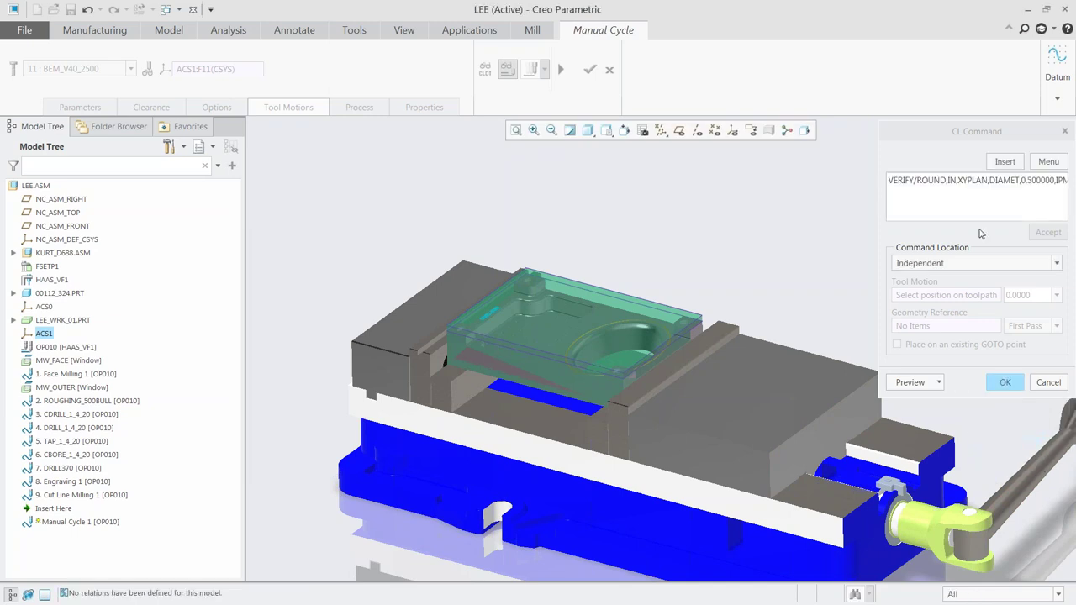
{"action": "left_click_drag", "start_coordinate": [897, 181], "coordinate": [1071, 179]}
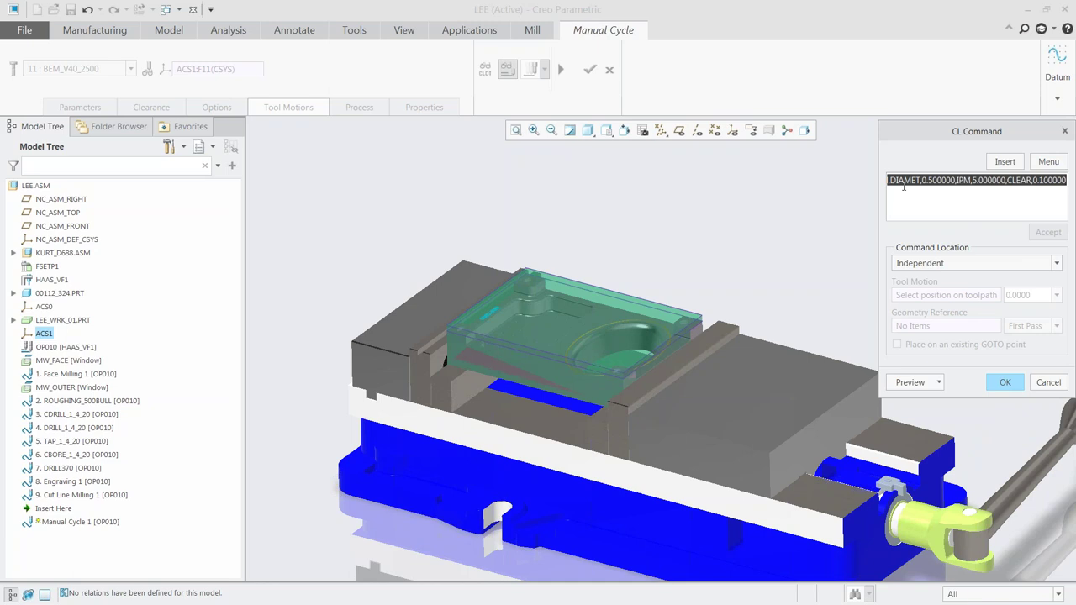
{"action": "left_click", "coordinate": [1004, 382]}
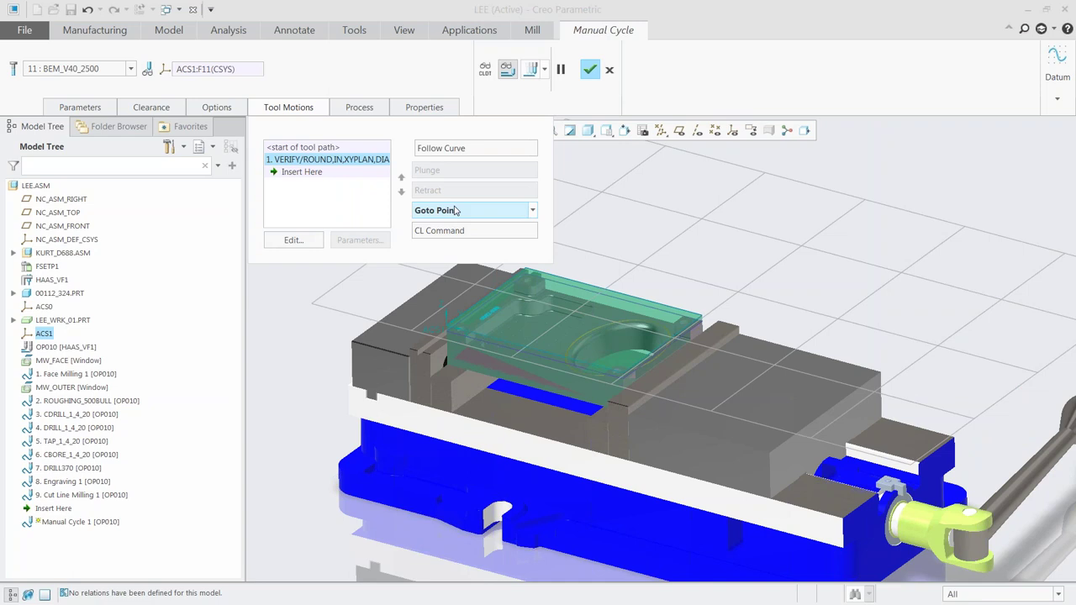
Begin a Goto Point motion and create three datum points on the vise jaw's top face, offset from its edge and side surface
{"action": "left_click", "coordinate": [454, 210]}
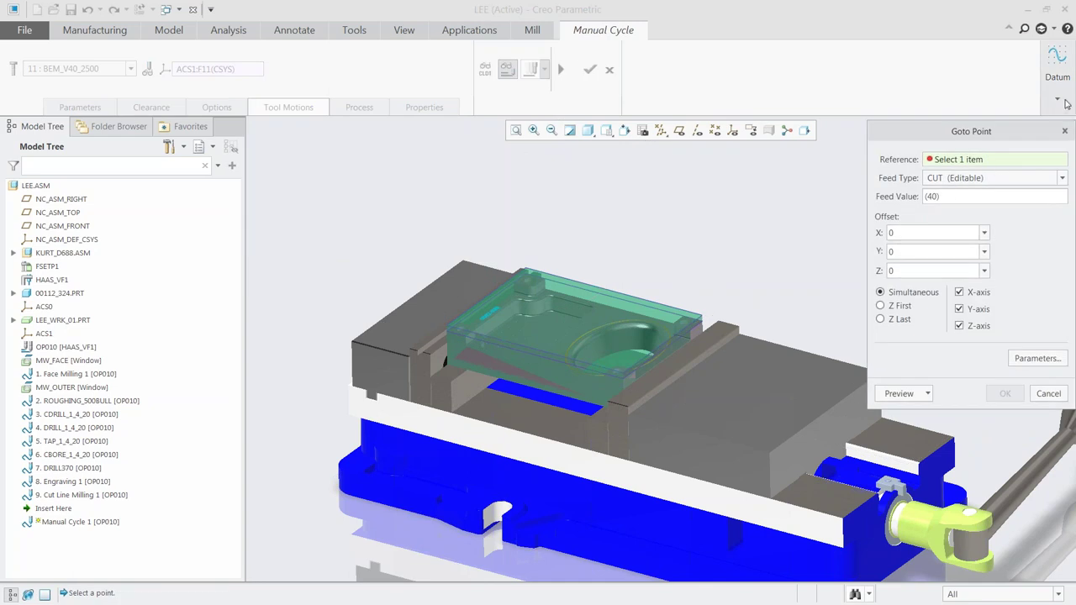
{"action": "left_click", "coordinate": [1058, 69]}
{"action": "left_click", "coordinate": [1041, 144]}
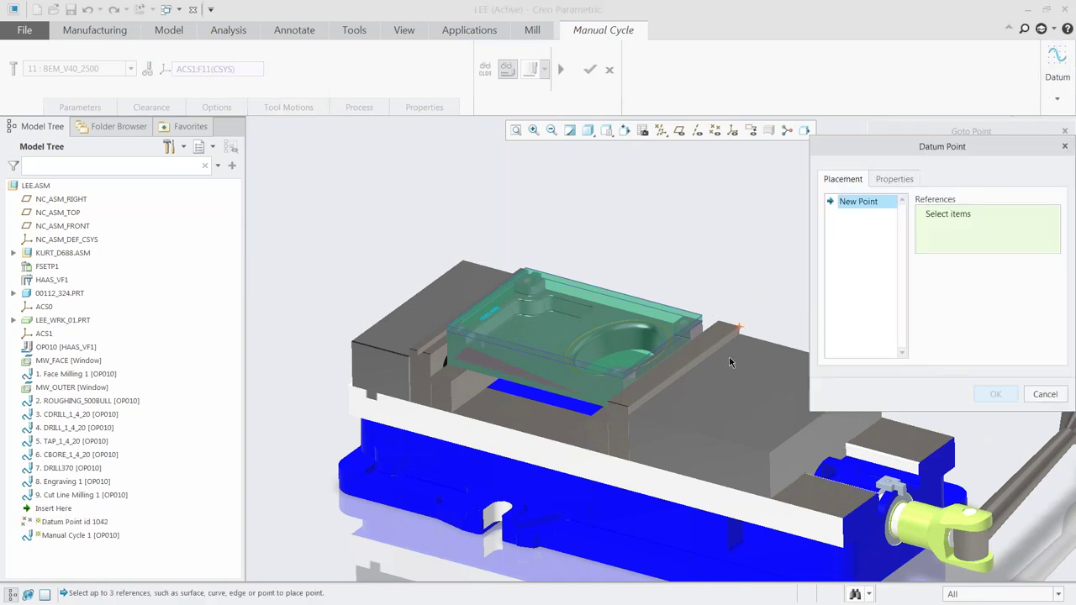
{"action": "left_click", "coordinate": [704, 378]}
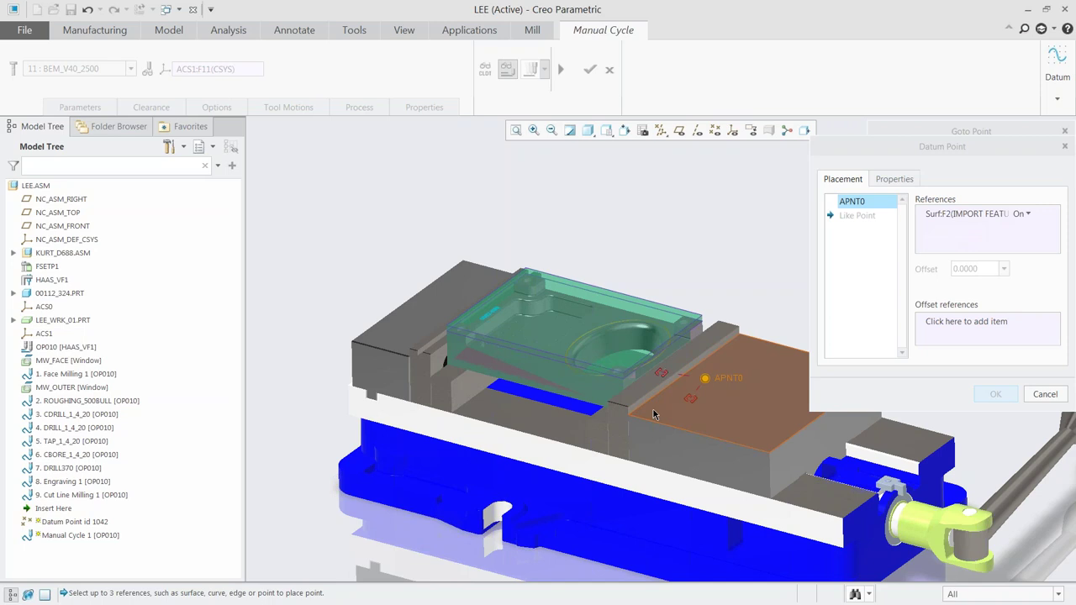
{"action": "left_click", "coordinate": [691, 395]}
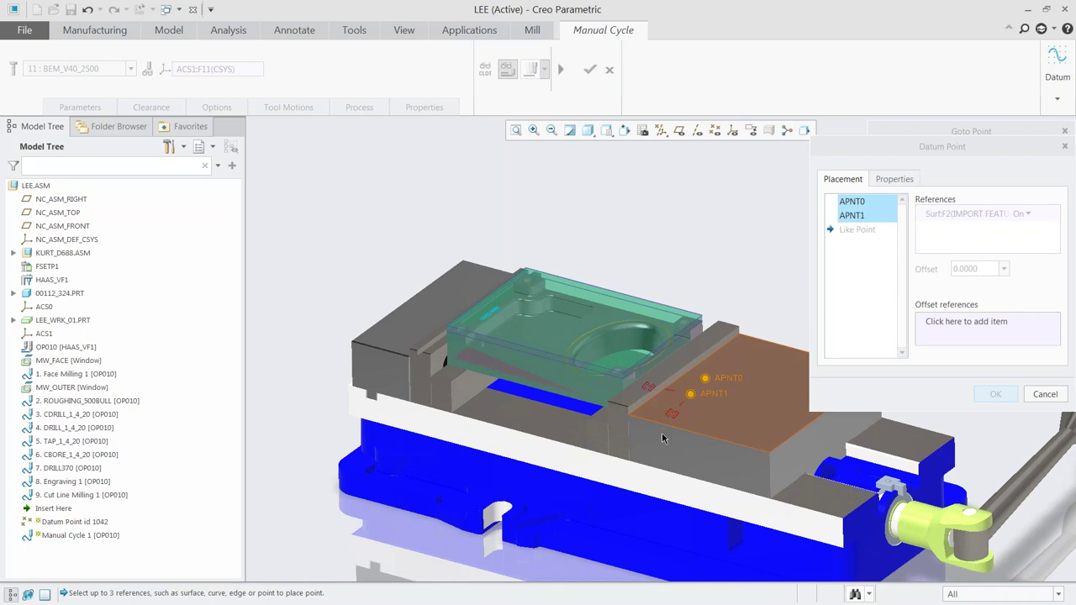
{"action": "left_click", "coordinate": [674, 417]}
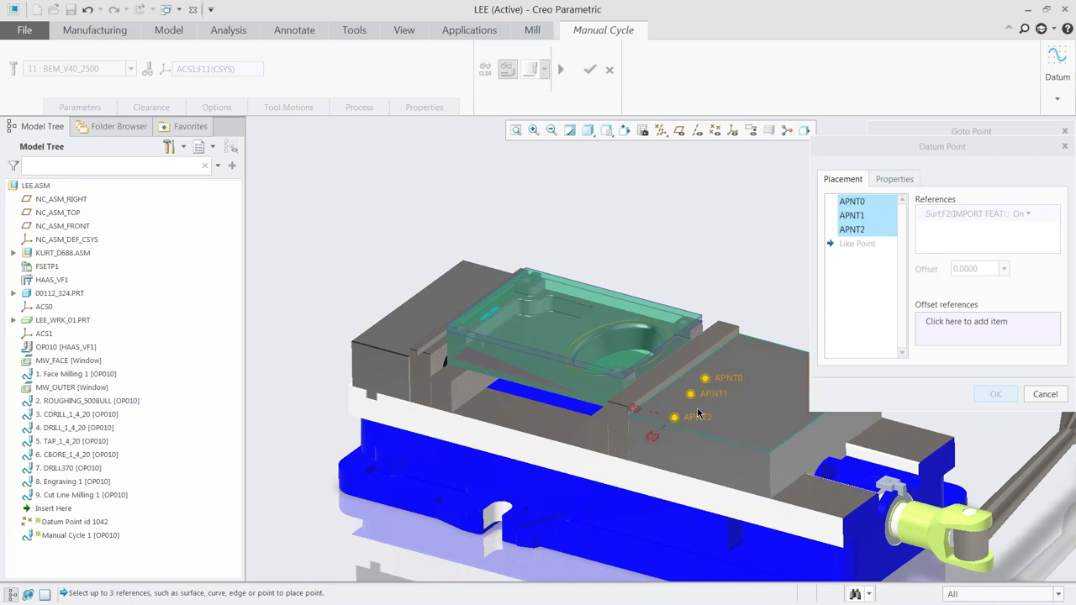
{"action": "left_click_drag", "start_coordinate": [635, 412], "coordinate": [640, 432]}
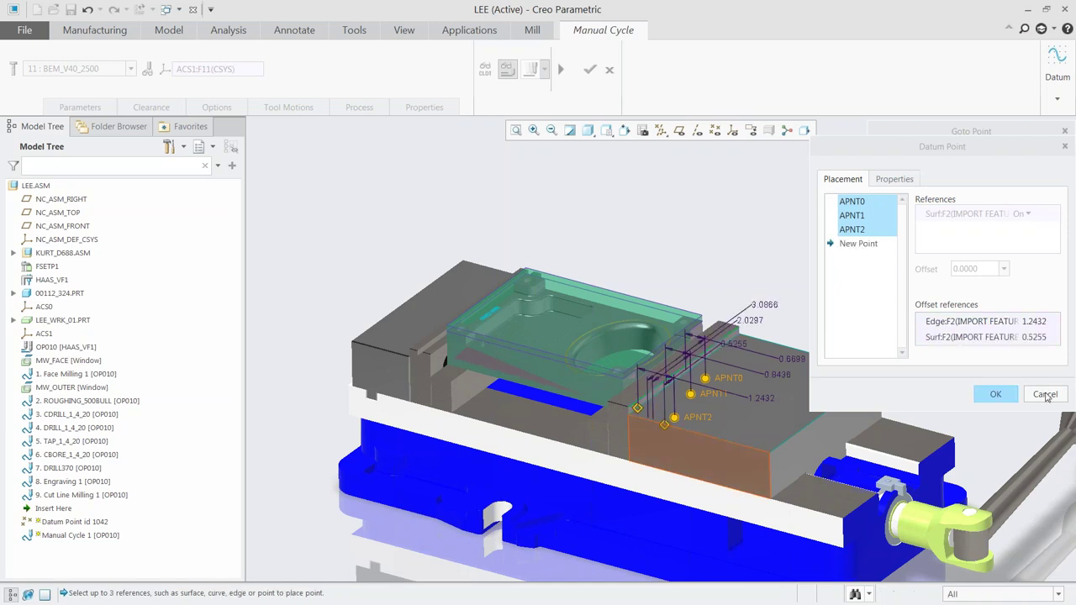
{"action": "left_click", "coordinate": [998, 394]}
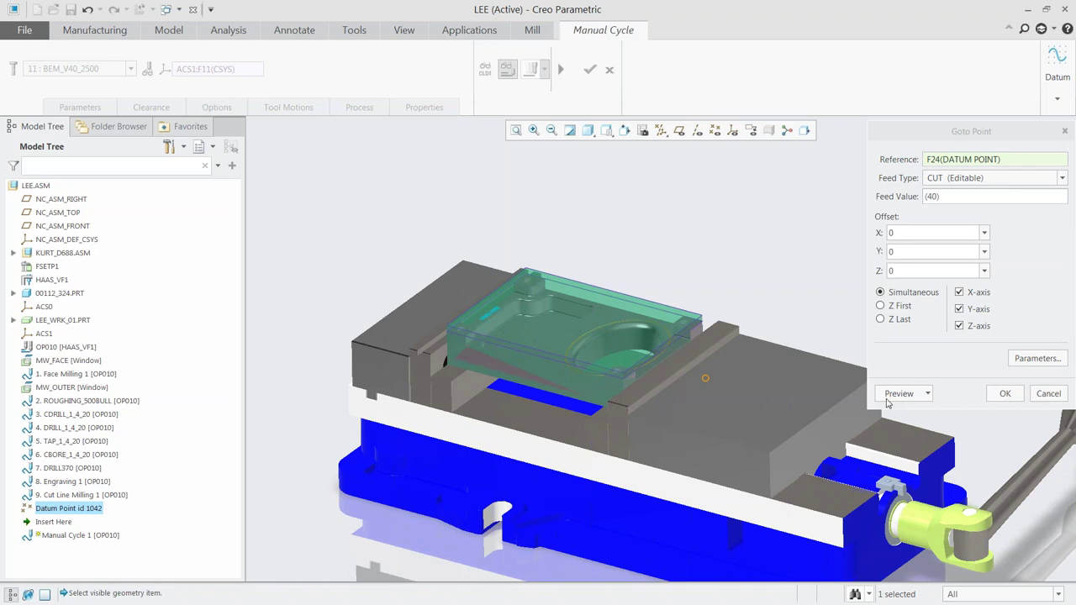
Display the datum points and add the Goto Point motion with the middle point, APNT1, as its reference
{"action": "left_click", "coordinate": [714, 131]}
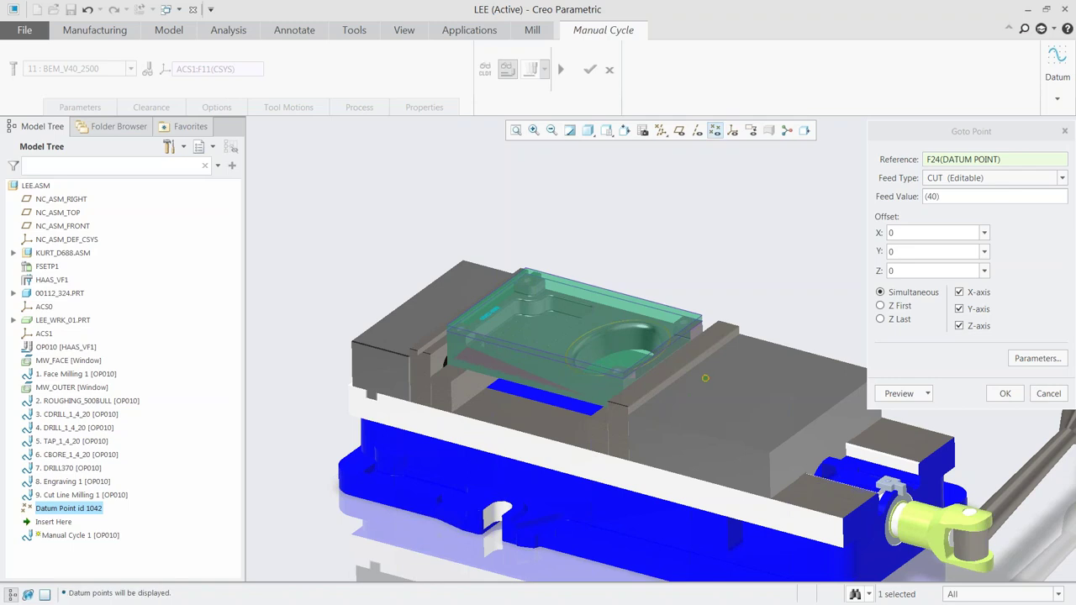
{"action": "left_click", "coordinate": [691, 394]}
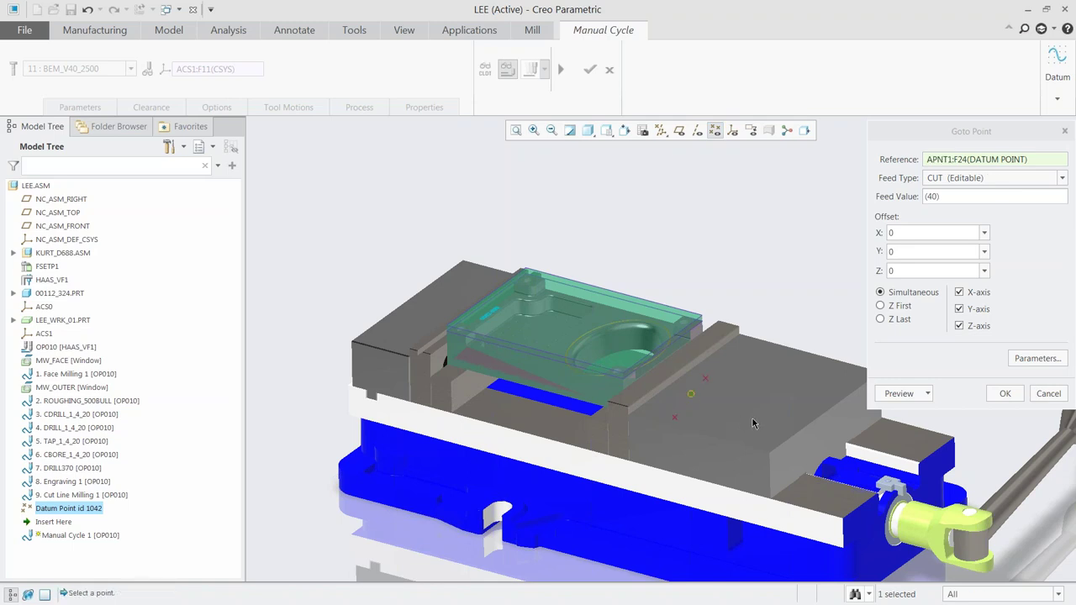
{"action": "left_click", "coordinate": [1004, 394]}
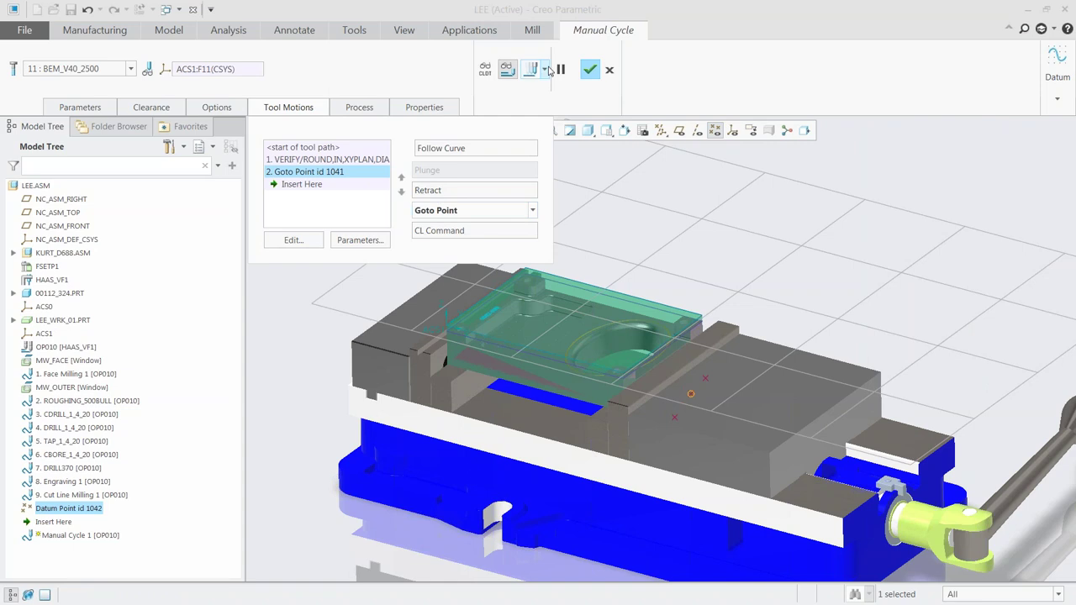
Open the tool path playback, examine the VERIFY/ROUND probing line in the CL data, and close the playback
{"action": "left_click", "coordinate": [531, 70]}
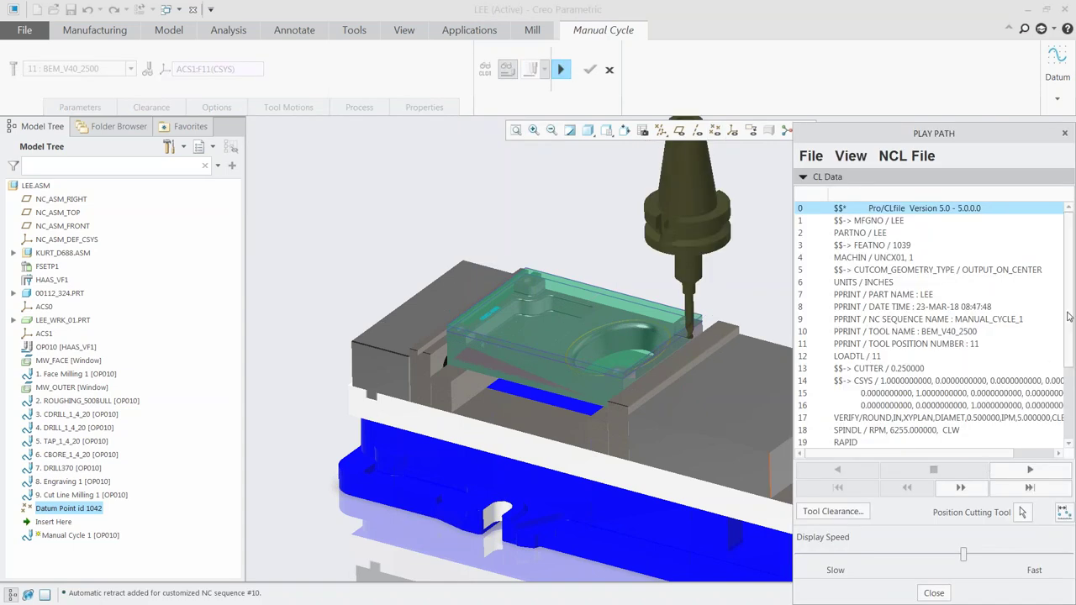
{"action": "scroll", "coordinate": [1069, 316], "scroll_direction": "down", "scroll_amount": 3}
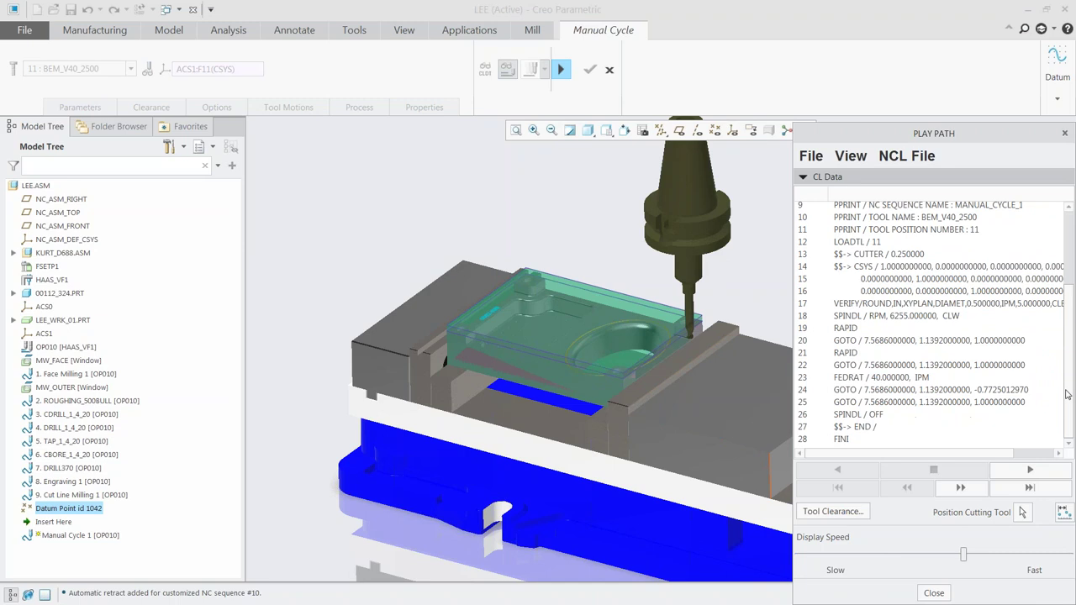
{"action": "left_click_drag", "start_coordinate": [841, 310], "coordinate": [979, 333]}
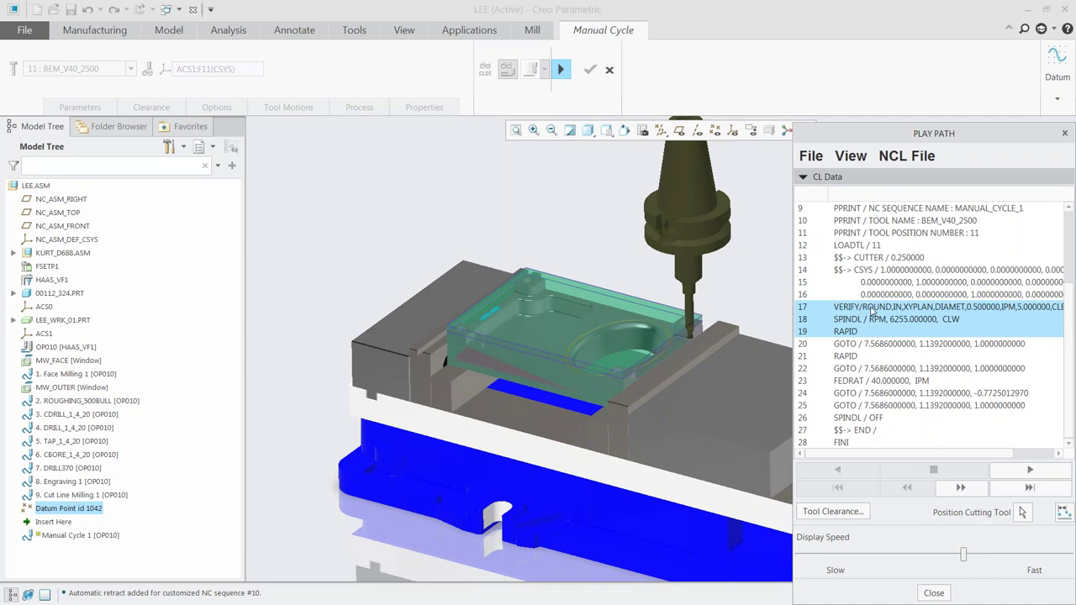
{"action": "left_click", "coordinate": [858, 309]}
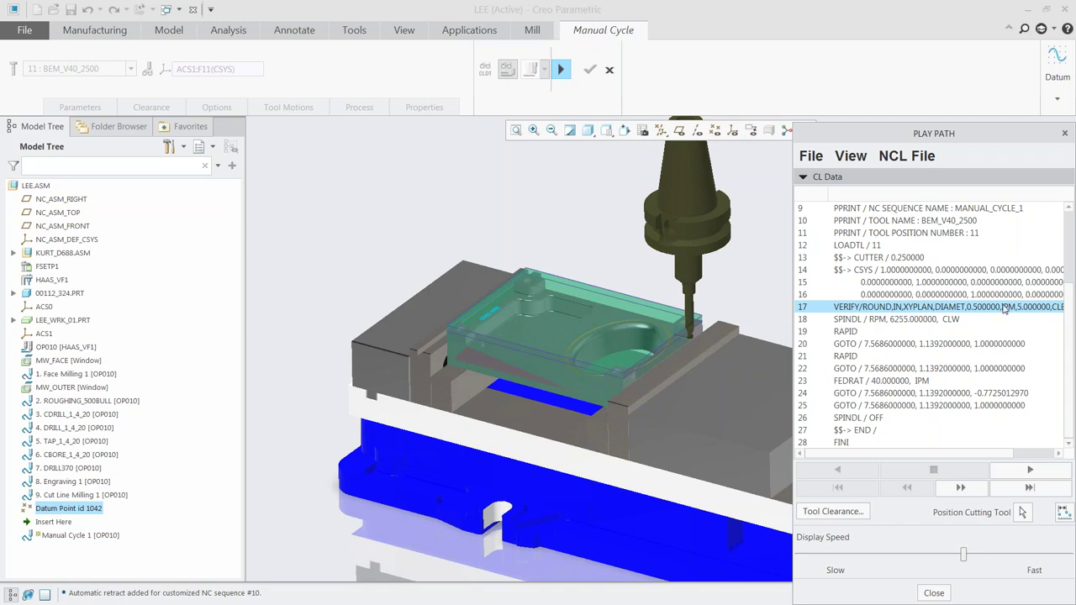
{"action": "left_click", "coordinate": [940, 593]}
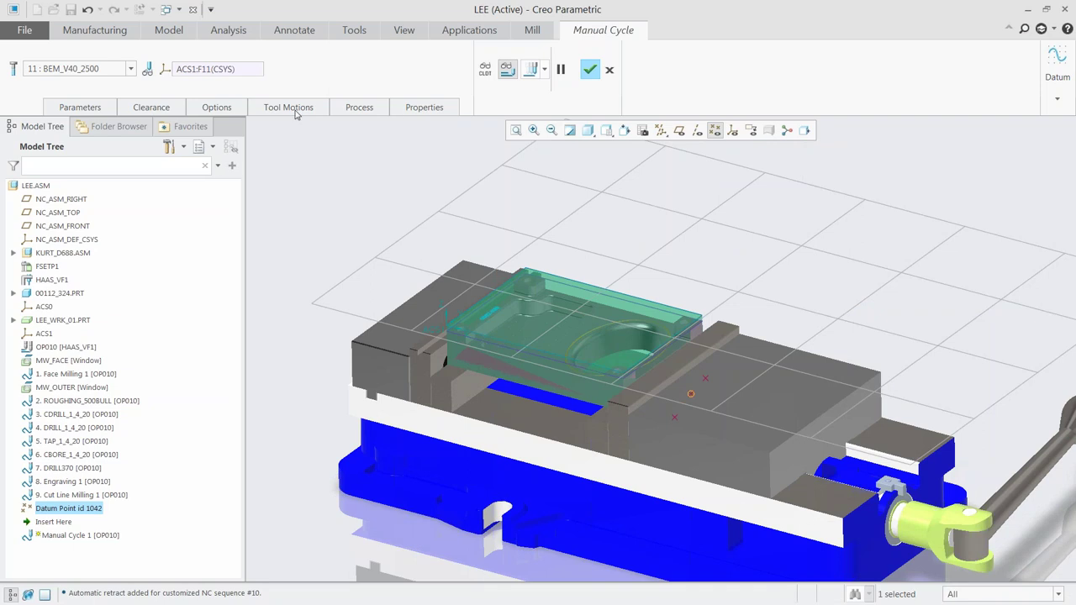
Look through the available probe cycle types in a new CL Command and leave without adding one
{"action": "left_click", "coordinate": [294, 109]}
{"action": "left_click", "coordinate": [458, 230]}
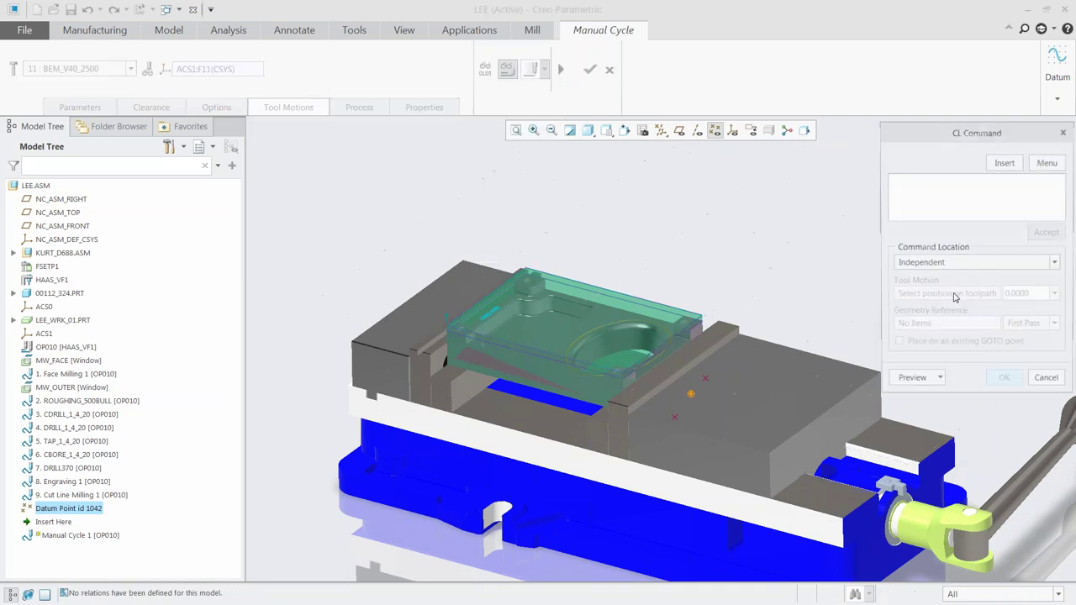
{"action": "left_click", "coordinate": [1048, 164]}
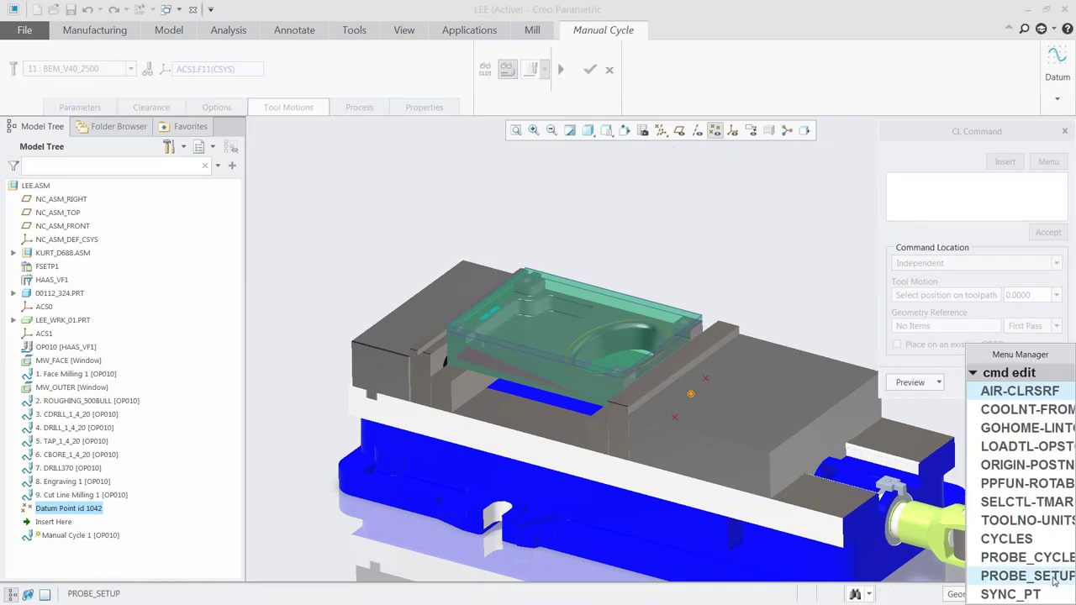
{"action": "left_click", "coordinate": [1042, 559]}
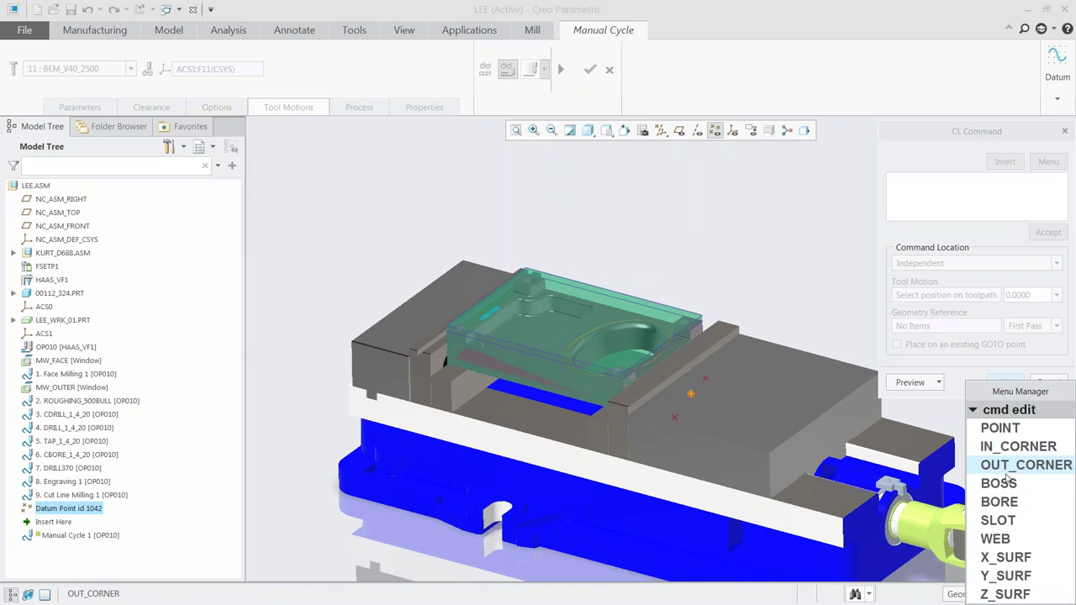
{"action": "left_click", "coordinate": [950, 384]}
{"action": "left_click", "coordinate": [1048, 383]}
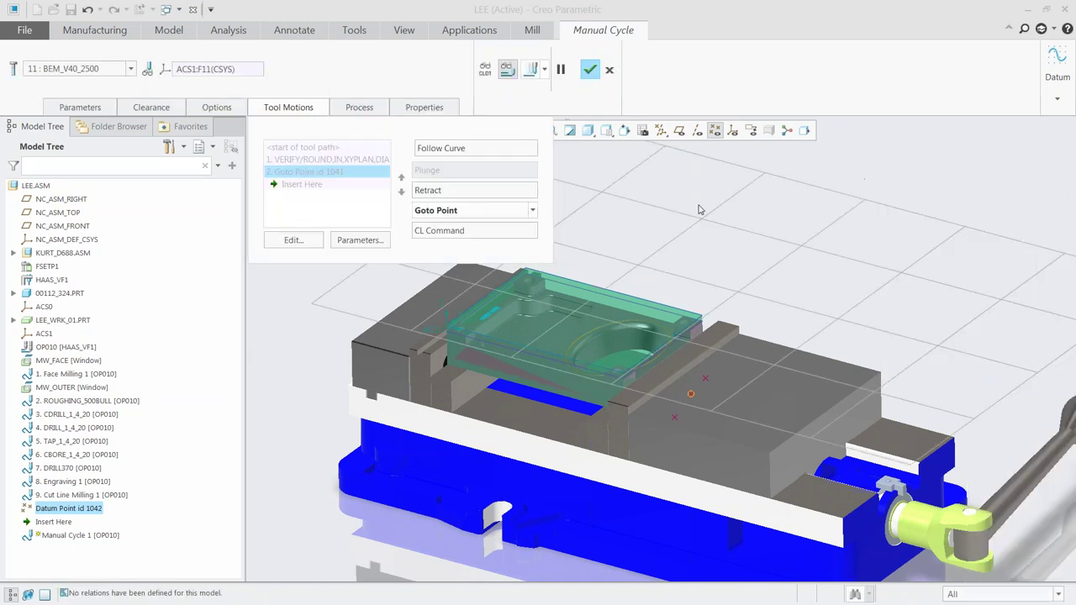
Examine the PROBE_SETUP options in a new CL Command and leave without adding one
{"action": "left_click", "coordinate": [467, 230]}
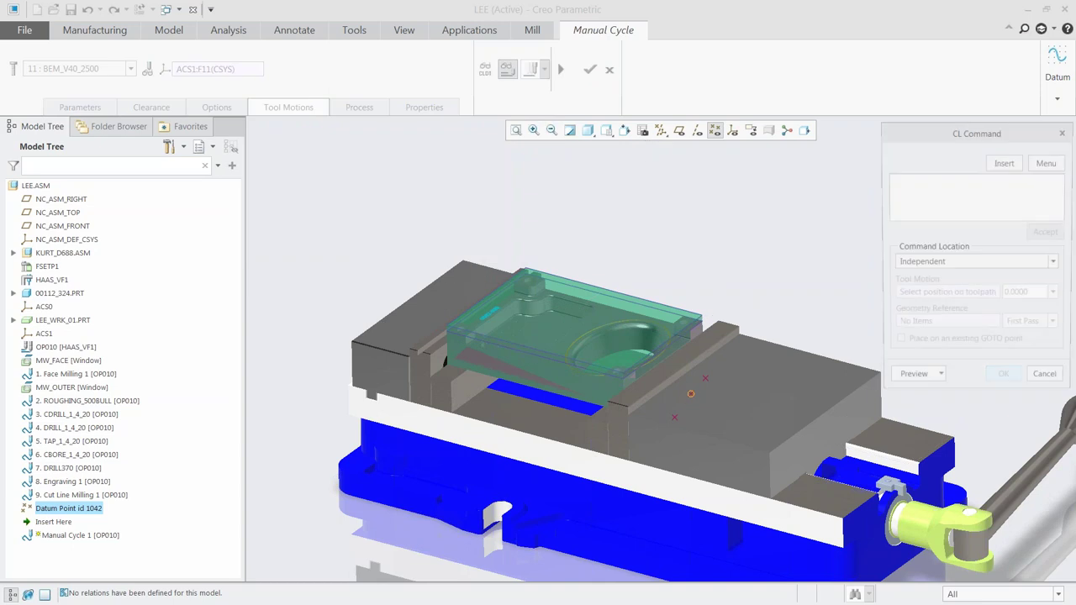
{"action": "left_click", "coordinate": [1048, 162]}
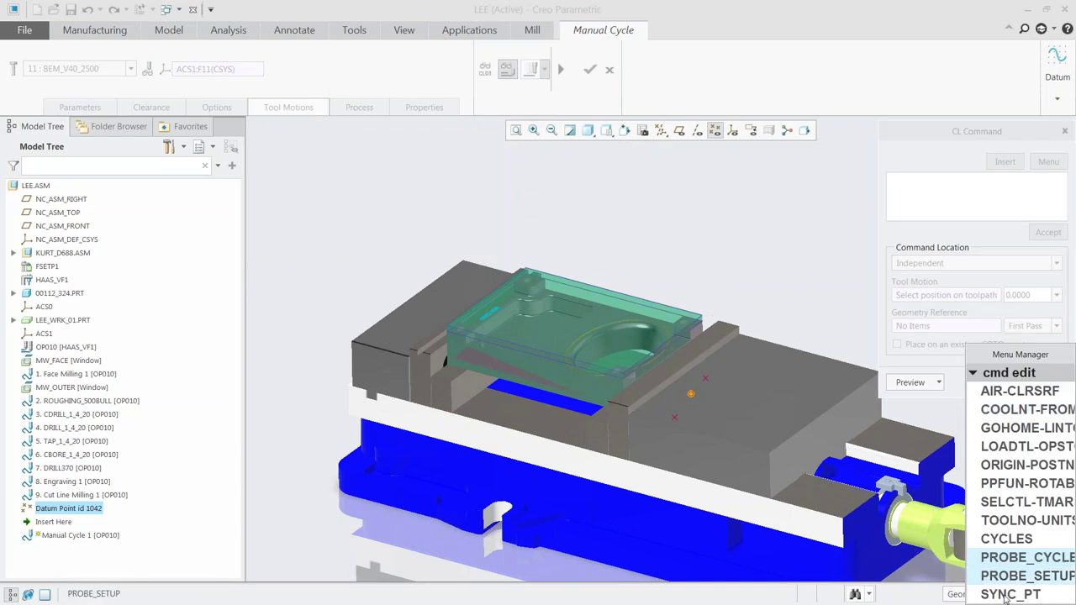
{"action": "left_click", "coordinate": [1047, 577]}
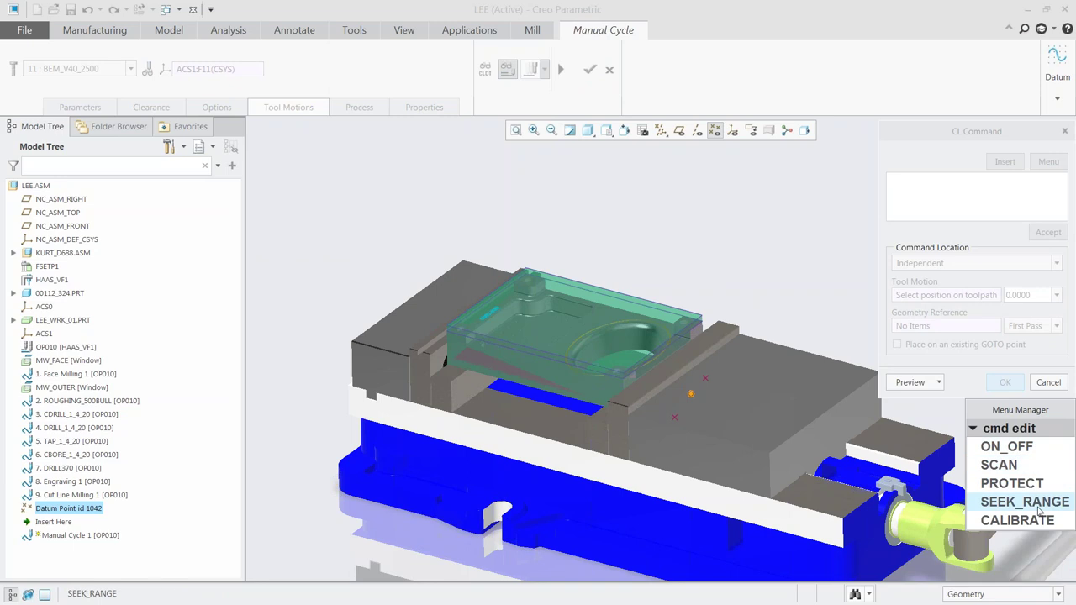
{"action": "left_click", "coordinate": [968, 388]}
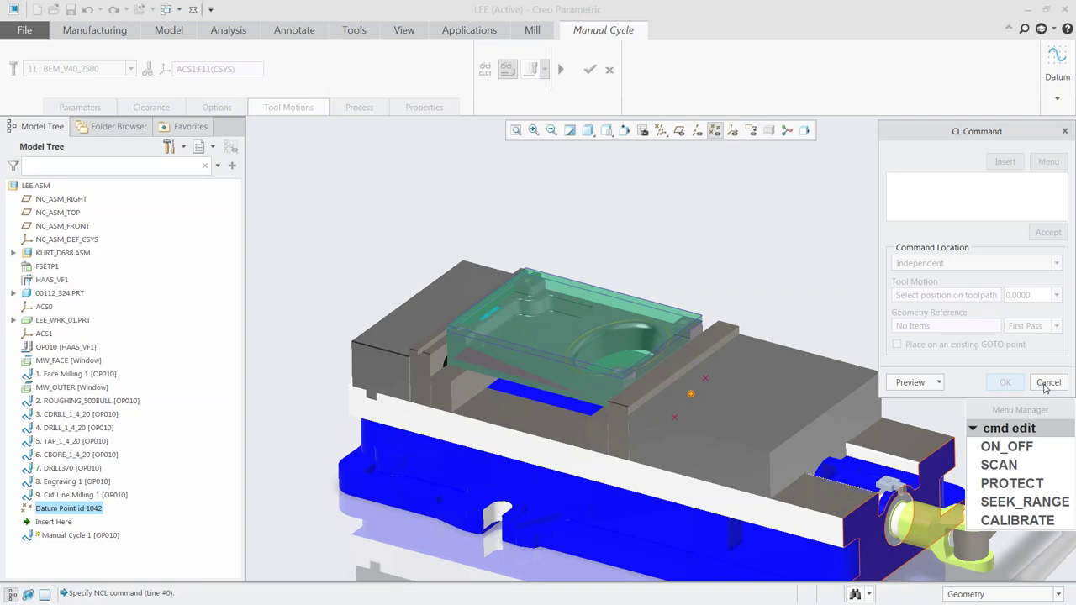
{"action": "left_click", "coordinate": [1047, 383]}
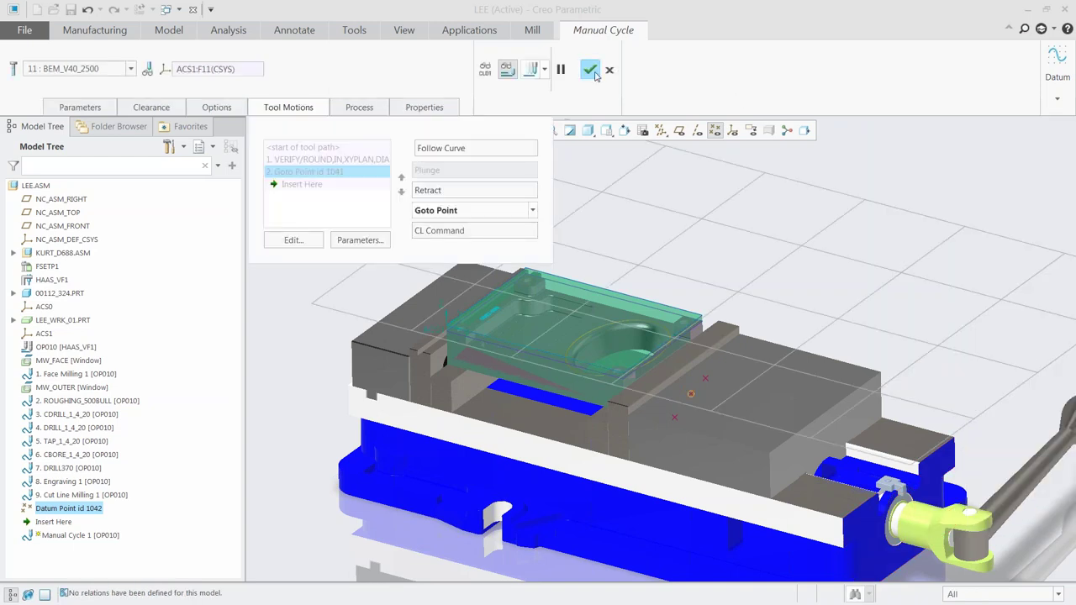
Complete the Manual Cycle sequence with its probing command and Goto Point motion
{"action": "left_click", "coordinate": [590, 70]}
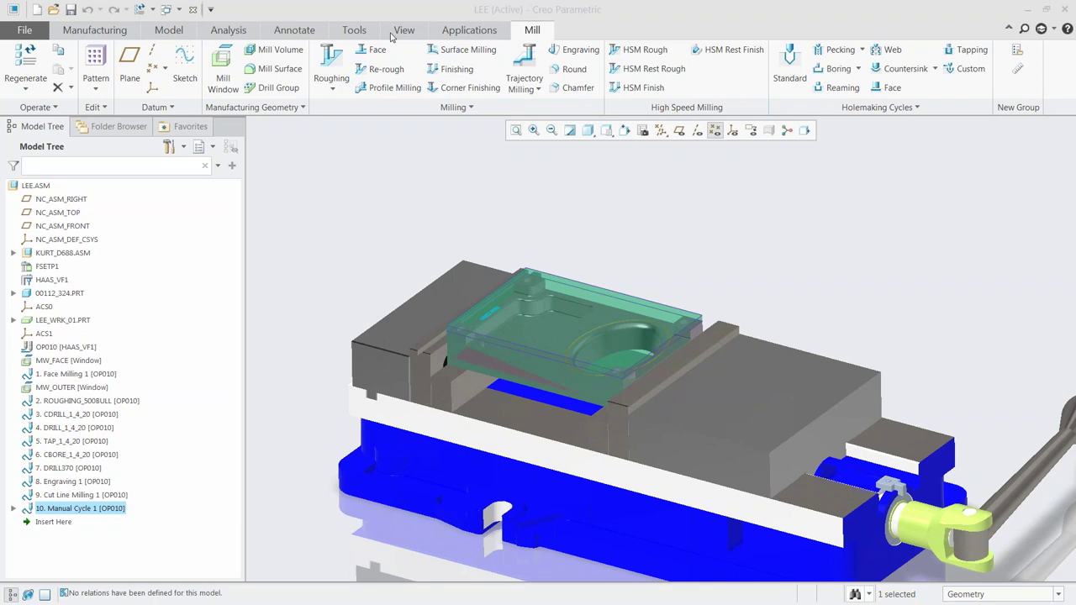
Close the LEE assembly and open probing.asm from the PTCStuff/Tutorials/Probing folder
{"action": "left_click", "coordinate": [192, 9]}
{"action": "left_click", "coordinate": [43, 67]}
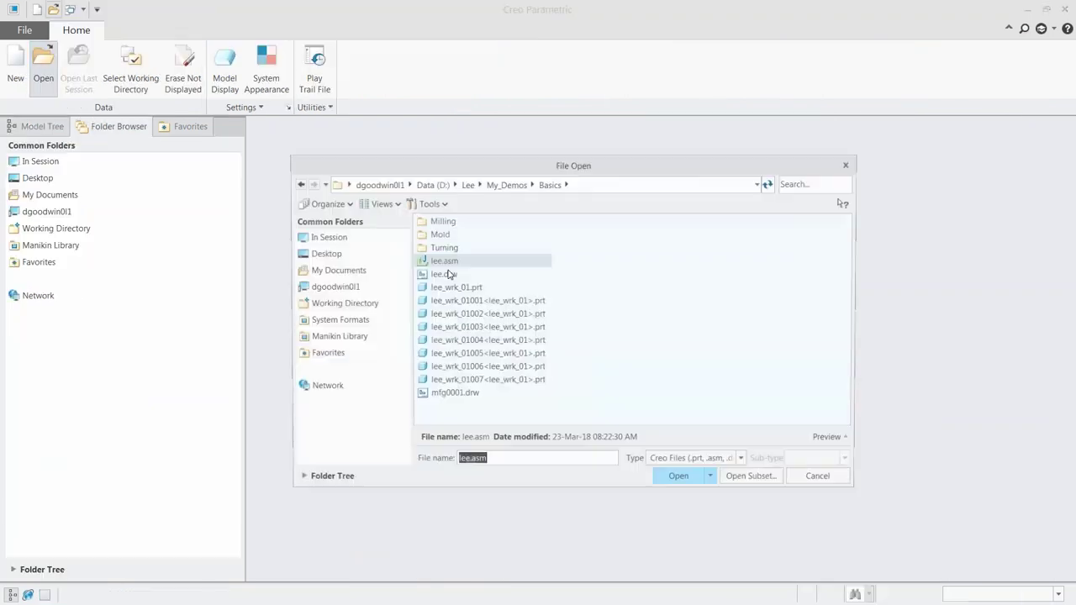
{"action": "left_click", "coordinate": [464, 183]}
{"action": "double_click", "coordinate": [456, 274]}
{"action": "double_click", "coordinate": [443, 341]}
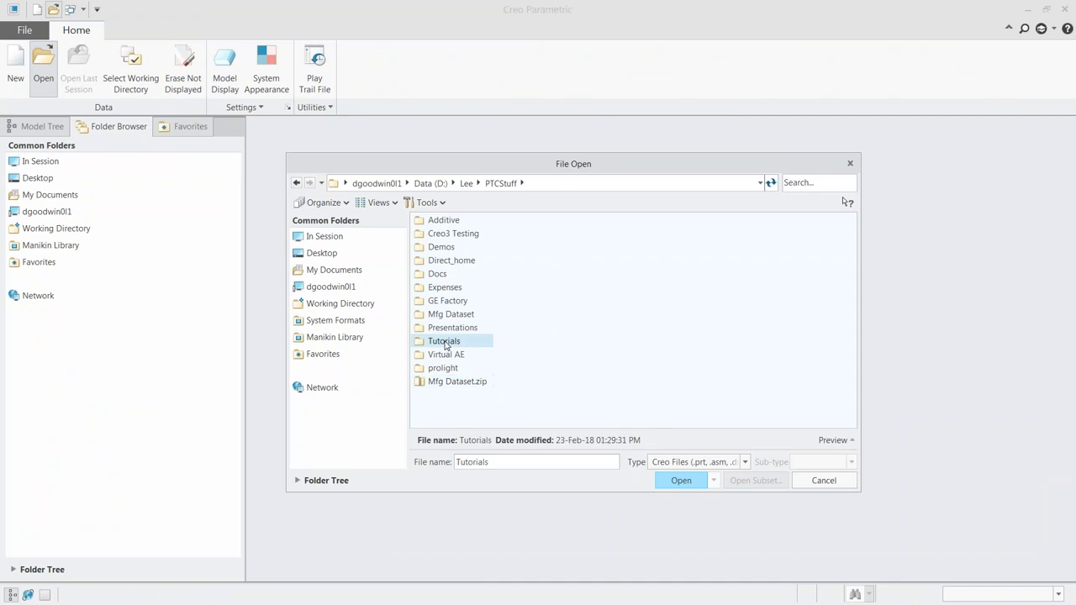
{"action": "left_click", "coordinate": [759, 395]}
{"action": "double_click", "coordinate": [760, 396]}
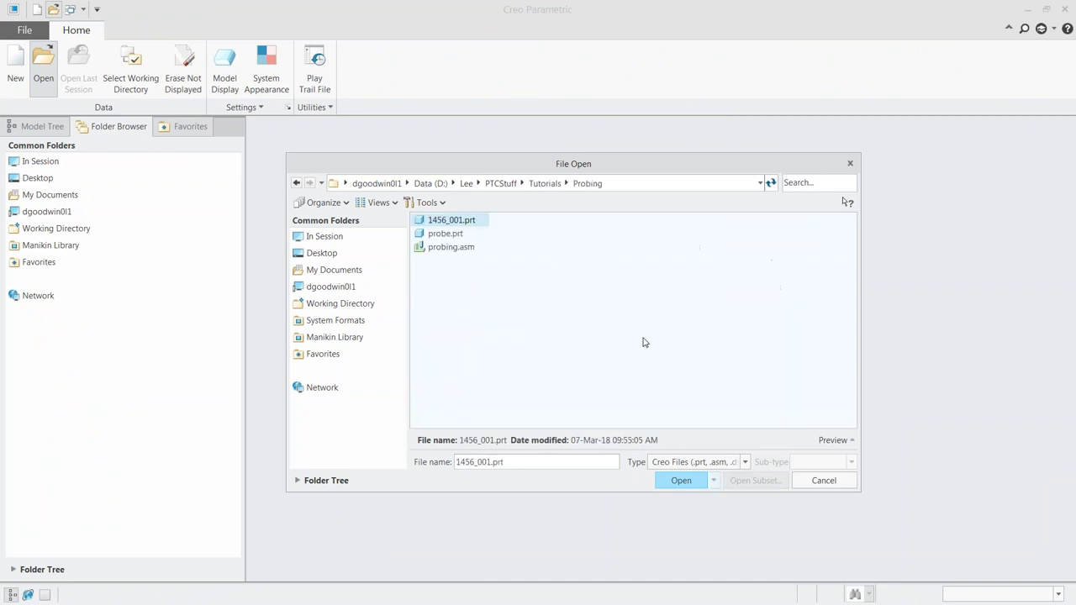
{"action": "double_click", "coordinate": [446, 247]}
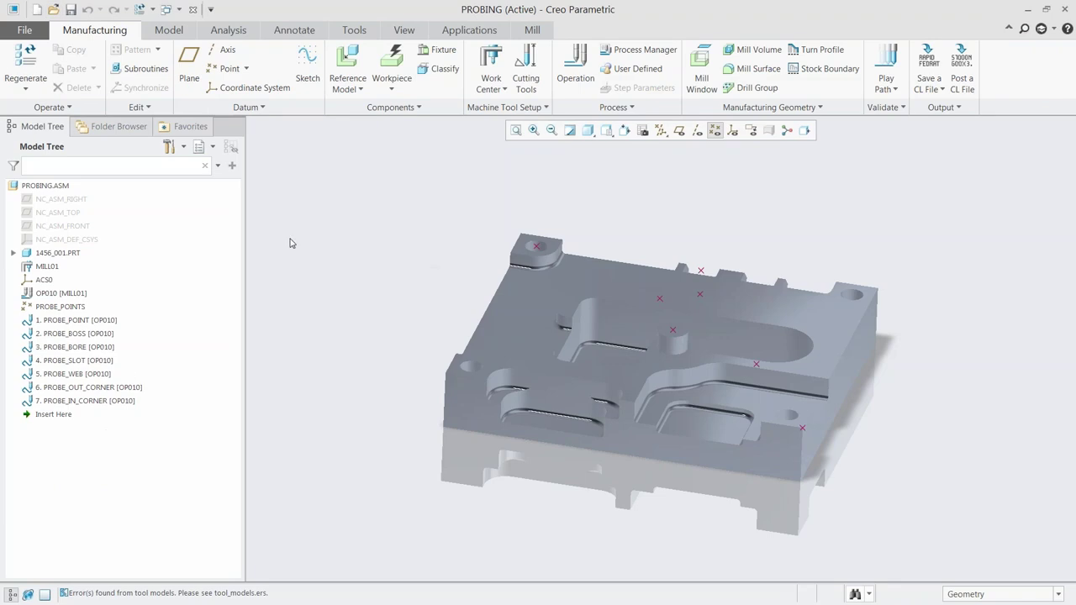
Play the whole OP010 probing tool path and examine the probe motions on the part
{"action": "left_click", "coordinate": [47, 294]}
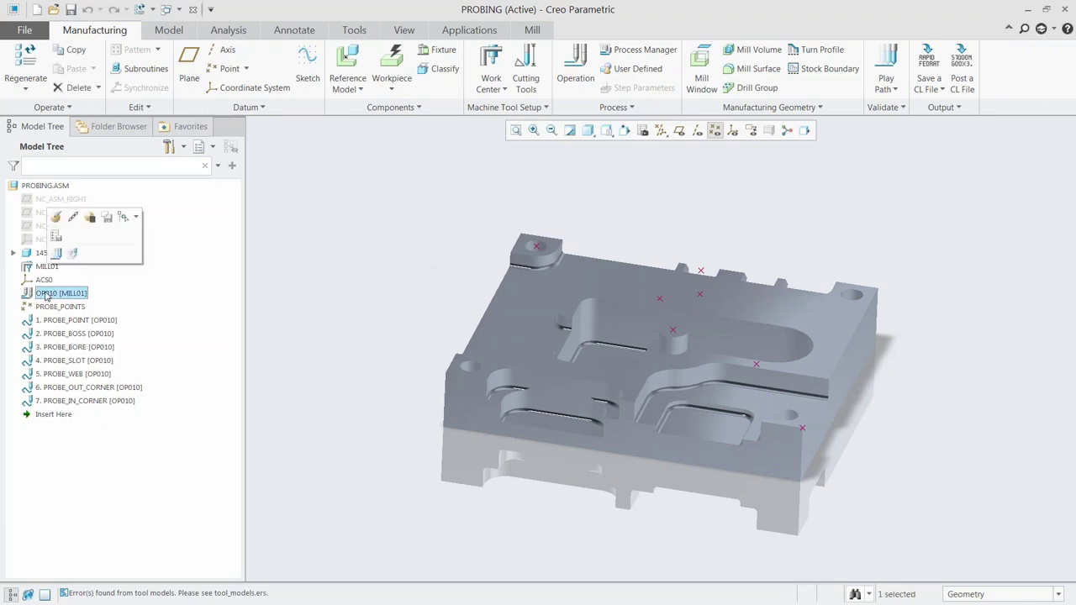
{"action": "left_click", "coordinate": [72, 254]}
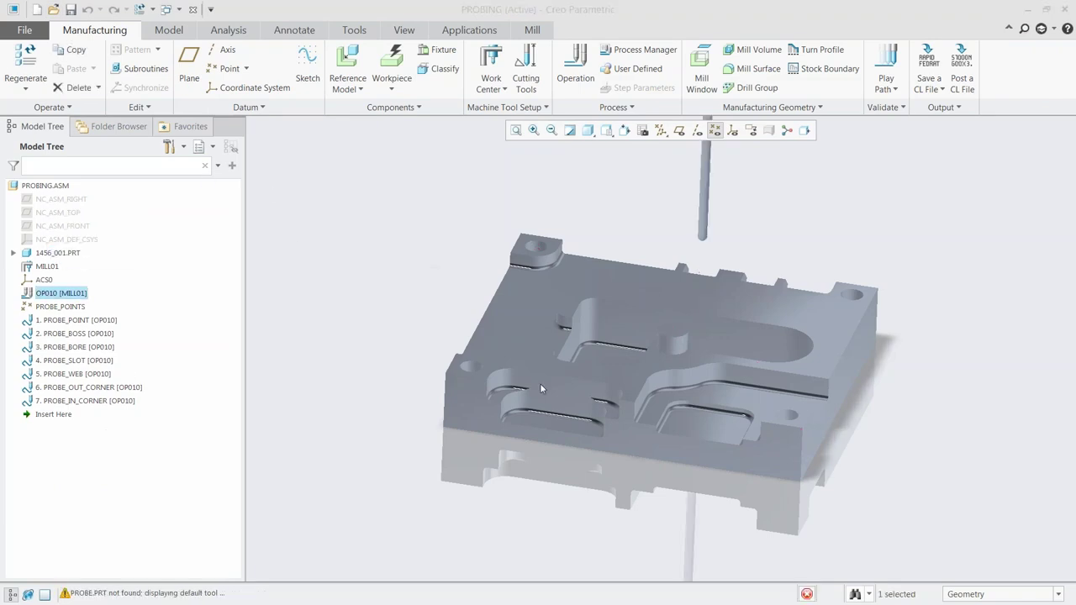
{"action": "scroll", "coordinate": [506, 396], "scroll_direction": "down", "scroll_amount": 2}
{"action": "scroll", "coordinate": [560, 321], "scroll_direction": "up", "scroll_amount": 8}
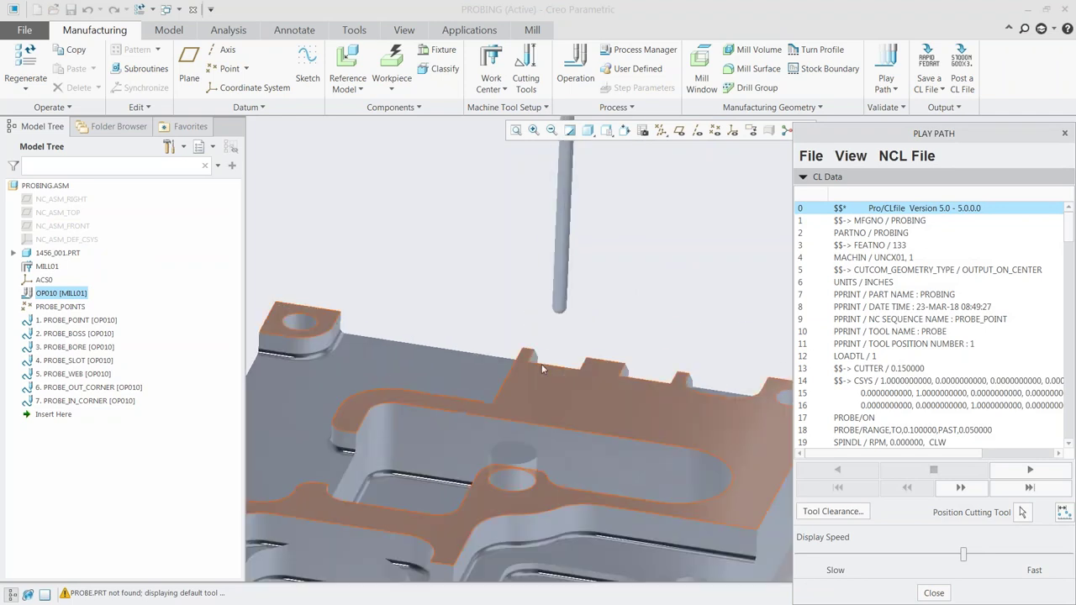
{"action": "scroll", "coordinate": [560, 321], "scroll_direction": "down", "scroll_amount": 5}
{"action": "left_click", "coordinate": [1030, 469]}
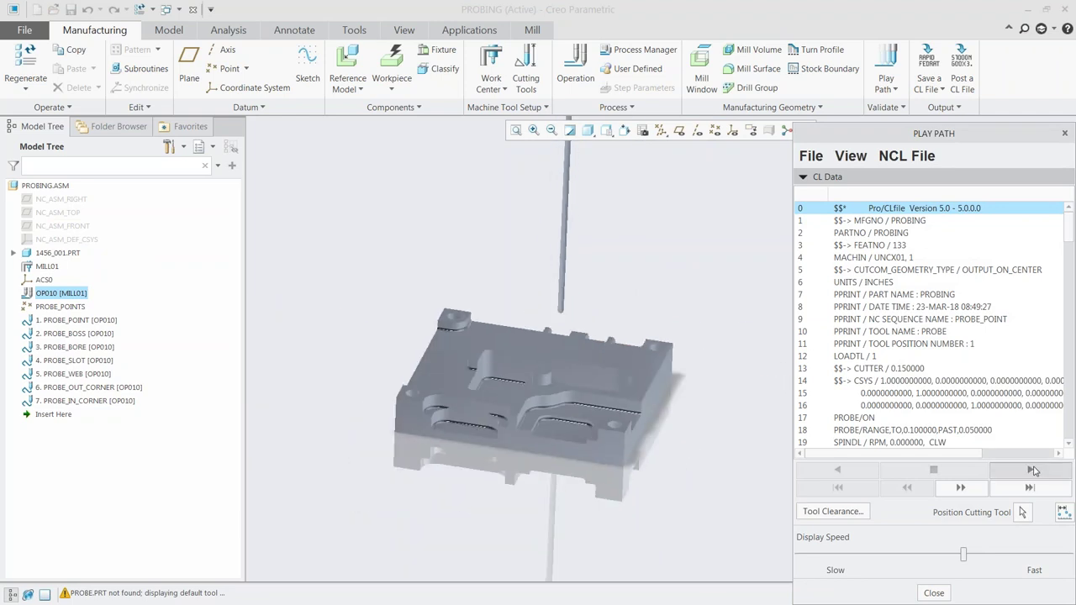
{"action": "scroll", "coordinate": [413, 332], "scroll_direction": "up", "scroll_amount": 4}
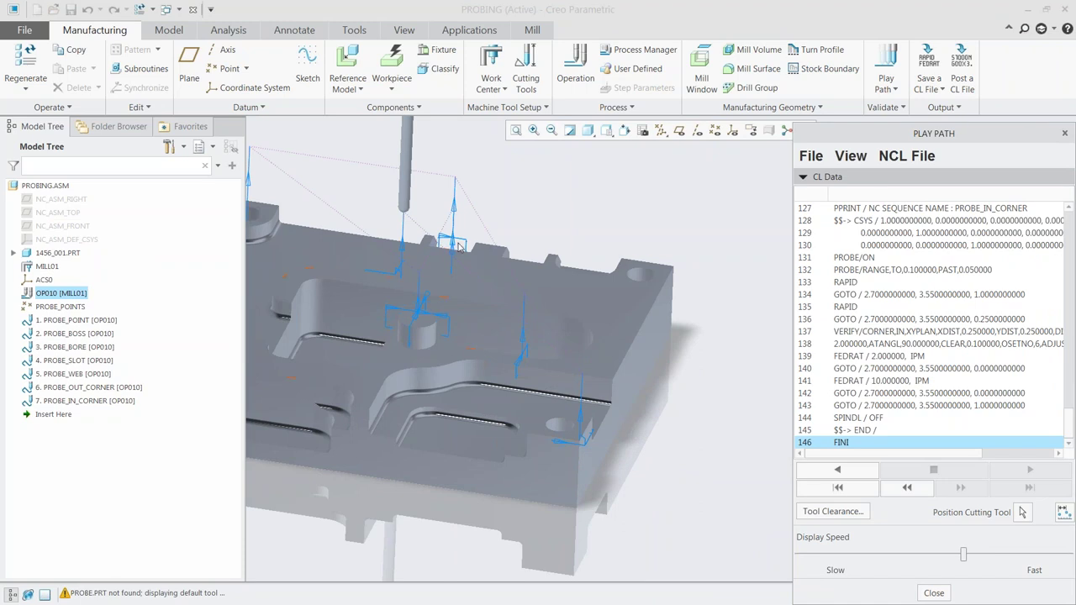
Examine the feed rate and GOTO lines that follow VERIFY/CORNER in the PROBE_IN_CORNER CL data
{"action": "left_click", "coordinate": [849, 333]}
{"action": "left_click", "coordinate": [861, 344]}
{"action": "left_click", "coordinate": [860, 356]}
{"action": "left_click", "coordinate": [860, 369]}
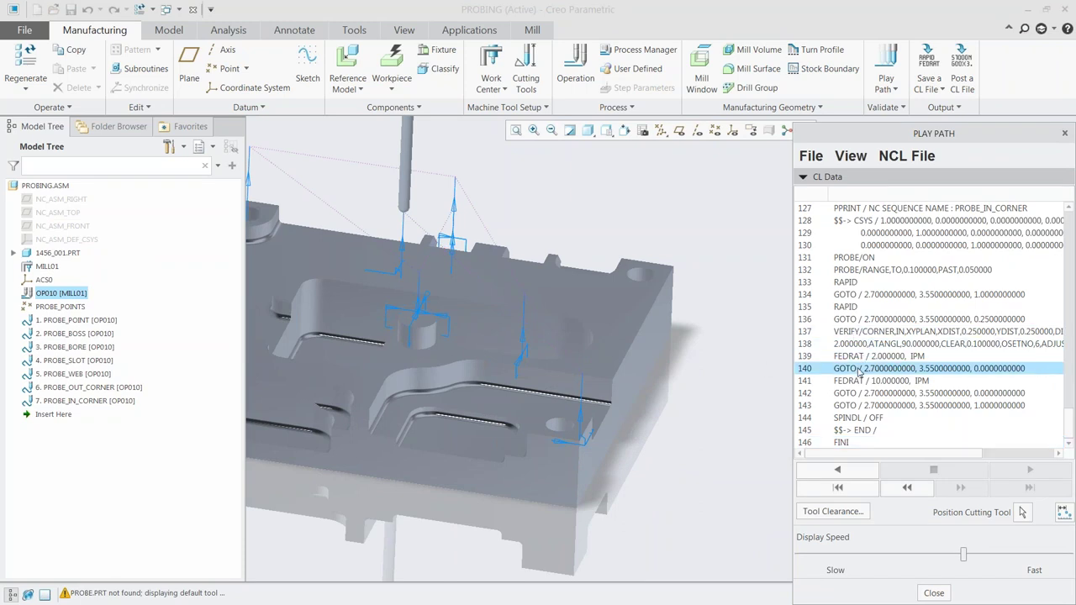
{"action": "left_click", "coordinate": [860, 382]}
{"action": "left_click", "coordinate": [864, 395]}
{"action": "left_click", "coordinate": [864, 406]}
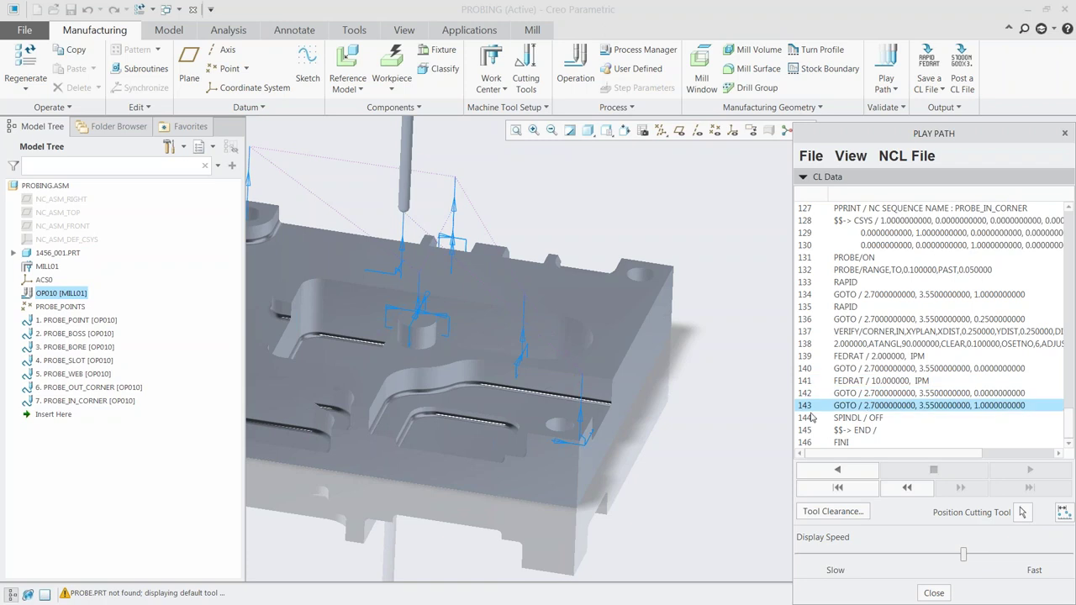
{"action": "key", "text": "ctrl+d"}
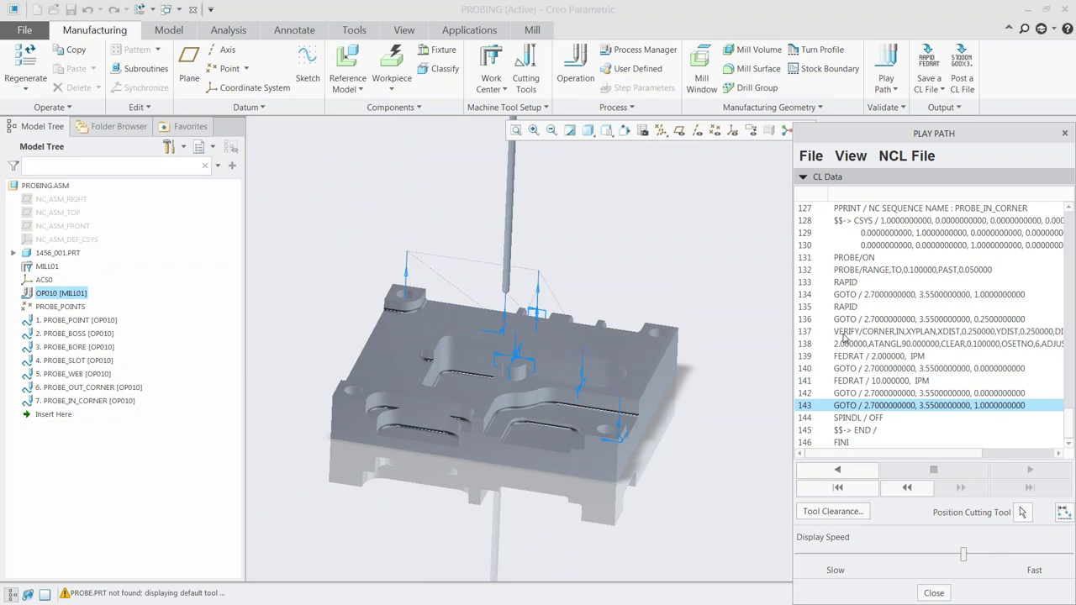
{"action": "left_click", "coordinate": [857, 358]}
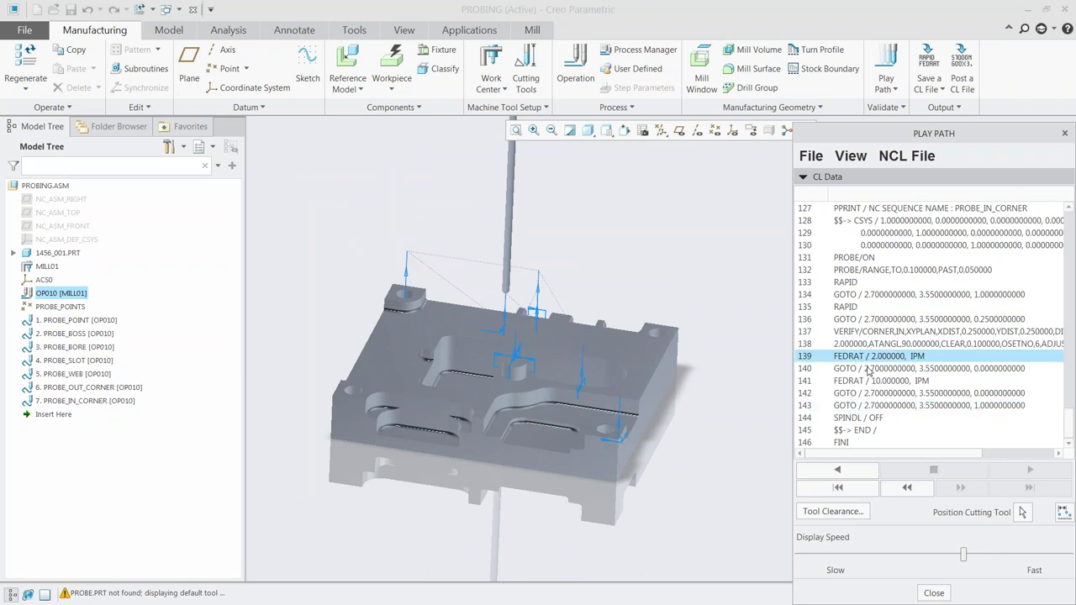
Display the datum points, inspect the probe point in the raised corner bore, and close the tool path playback
{"action": "scroll", "coordinate": [642, 360], "scroll_direction": "down", "scroll_amount": 6}
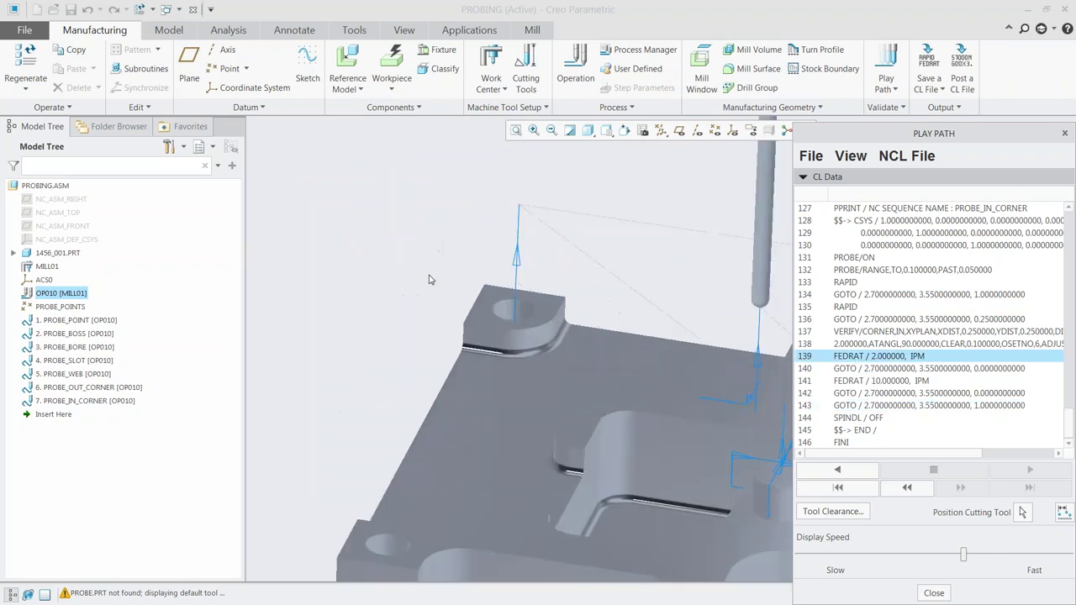
{"action": "scroll", "coordinate": [642, 360], "scroll_direction": "down", "scroll_amount": 2}
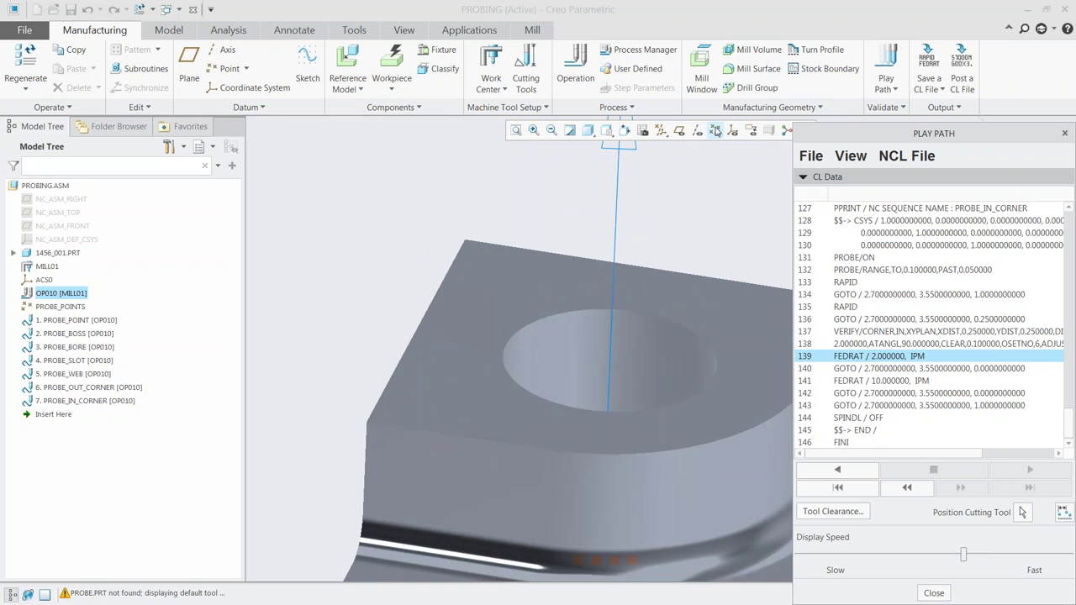
{"action": "left_click", "coordinate": [714, 130]}
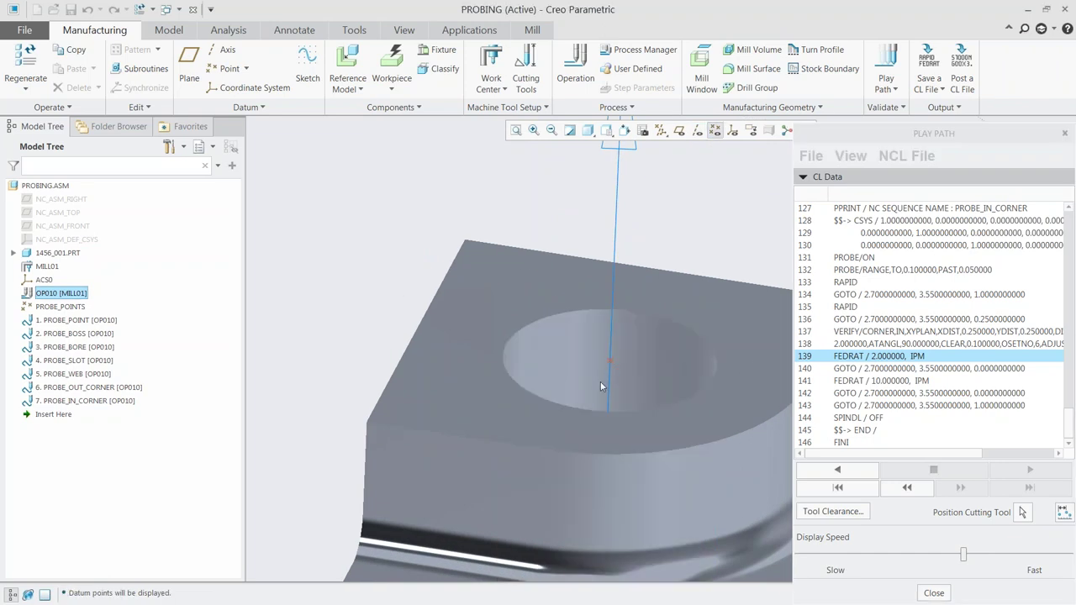
{"action": "scroll", "coordinate": [327, 281], "scroll_direction": "up", "scroll_amount": 4}
{"action": "scroll", "coordinate": [327, 281], "scroll_direction": "up", "scroll_amount": 5}
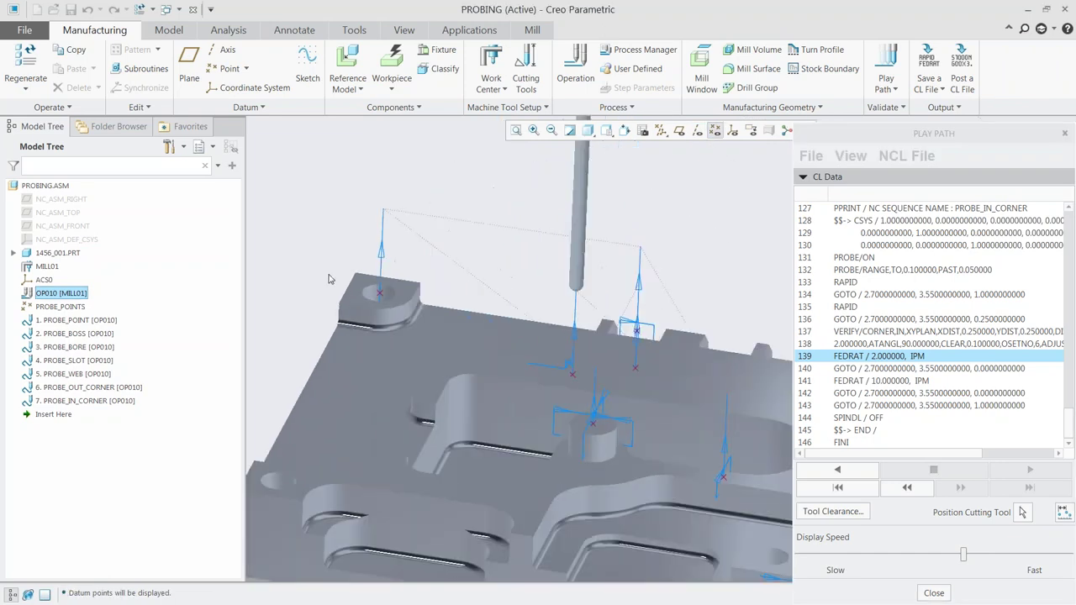
{"action": "left_click", "coordinate": [934, 593]}
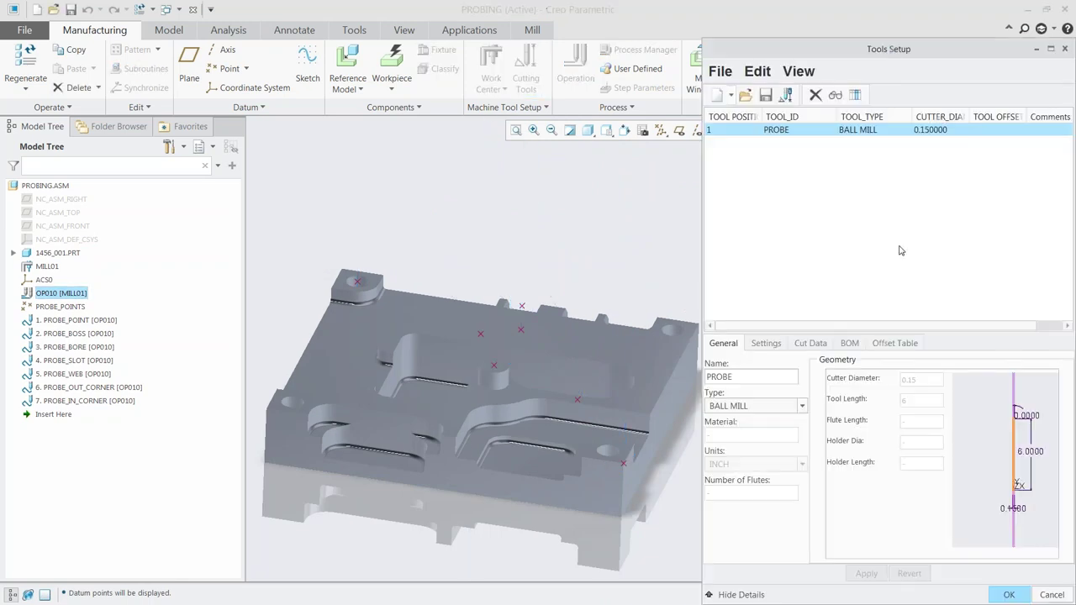
Exit the PROBE tool setup and review the OP010 operation definition
{"action": "left_click", "coordinate": [1051, 595]}
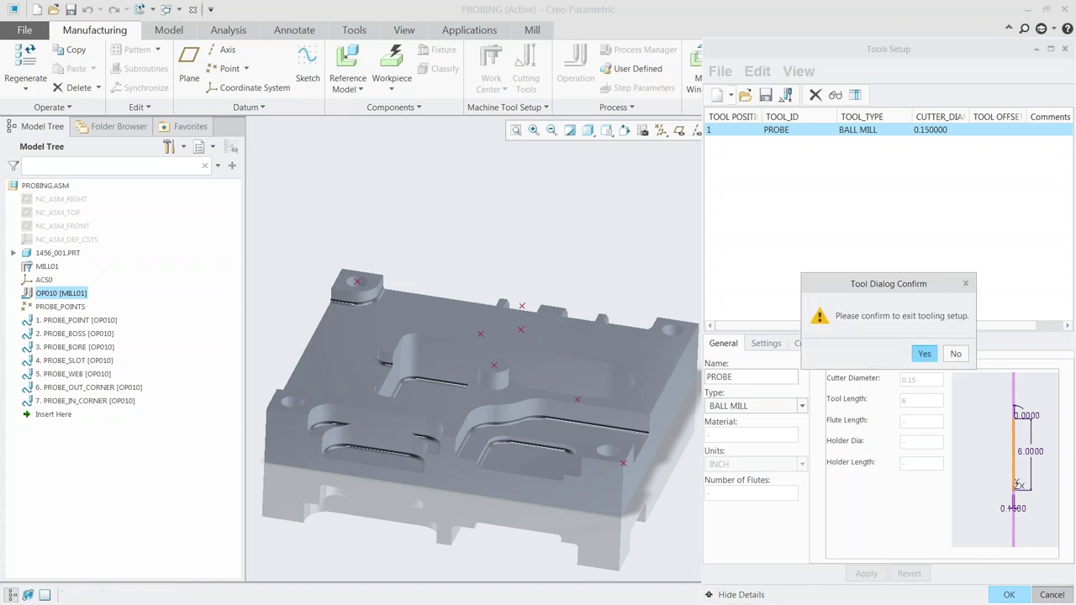
{"action": "left_click", "coordinate": [923, 353]}
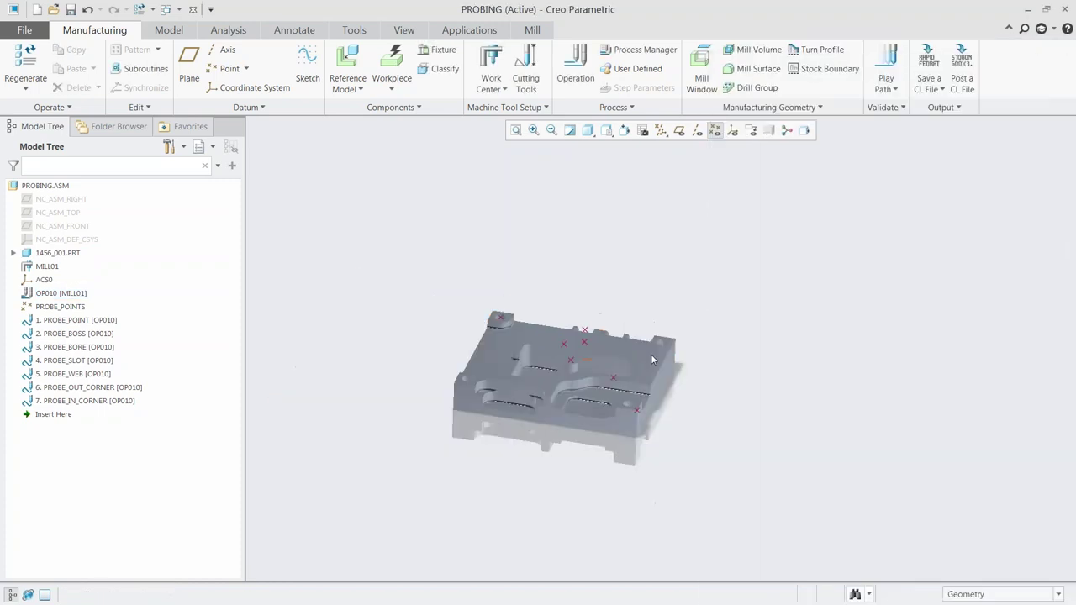
{"action": "scroll", "coordinate": [550, 362], "scroll_direction": "up", "scroll_amount": 2}
{"action": "left_click", "coordinate": [47, 293]}
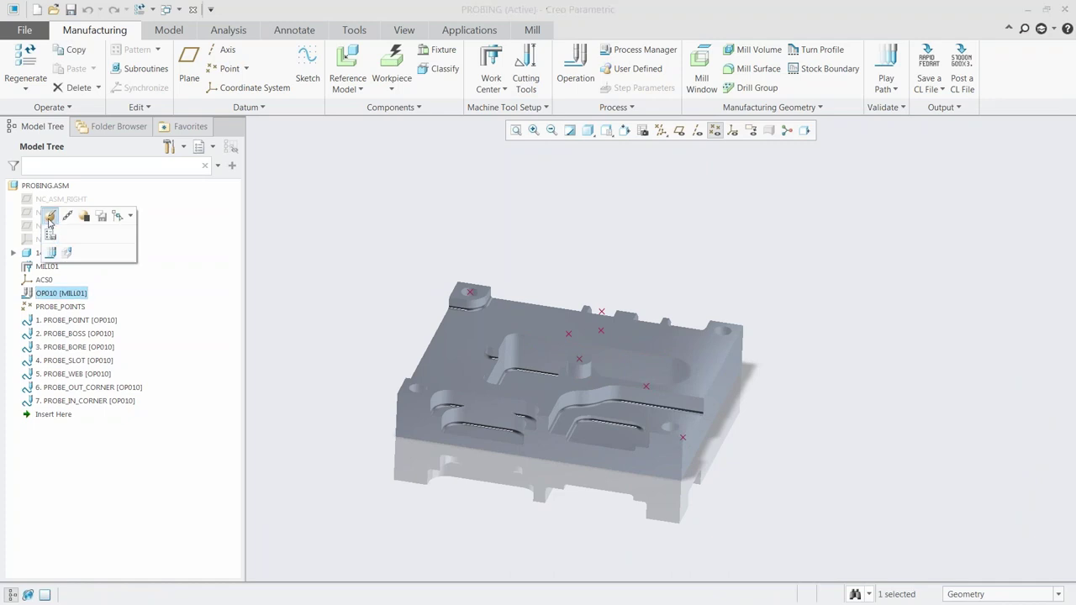
{"action": "left_click", "coordinate": [50, 217]}
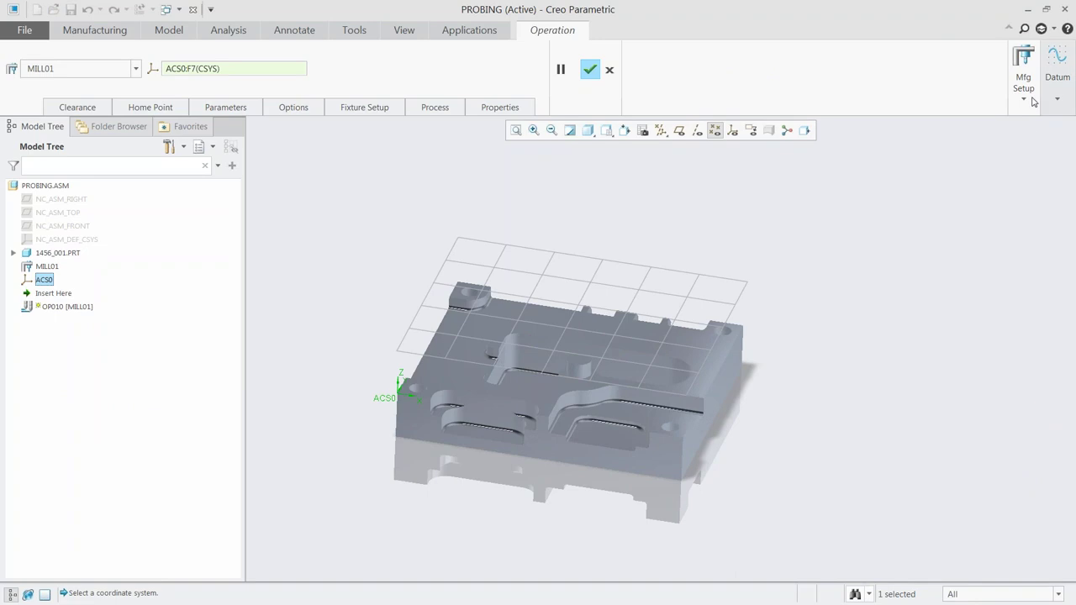
{"action": "left_click", "coordinate": [591, 71]}
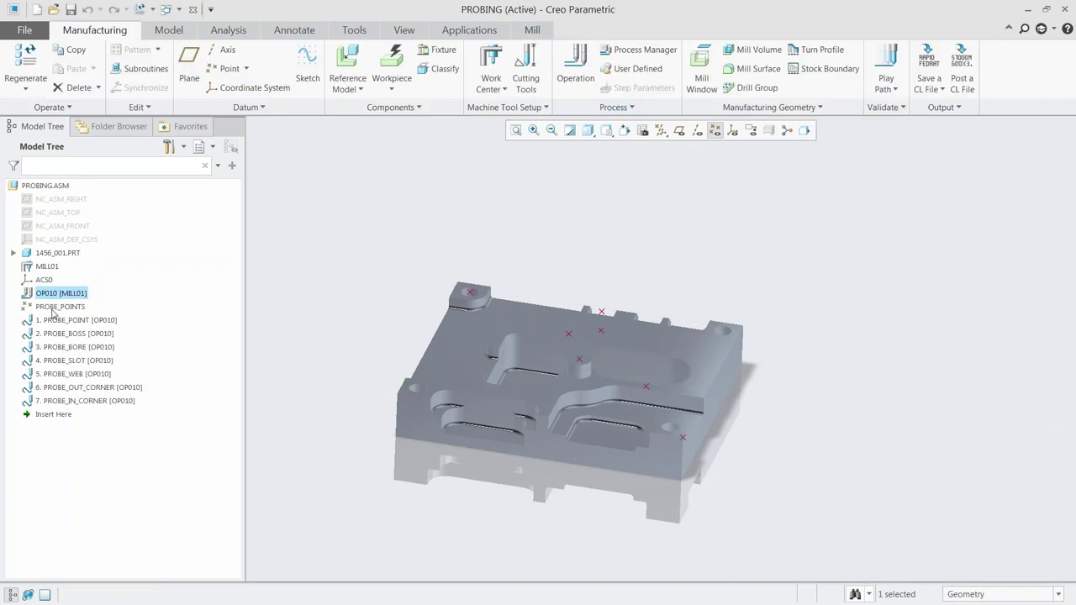
Review the MILL01 work center settings, enable probing for it, and bring up the Inspect commands
{"action": "left_click", "coordinate": [47, 266]}
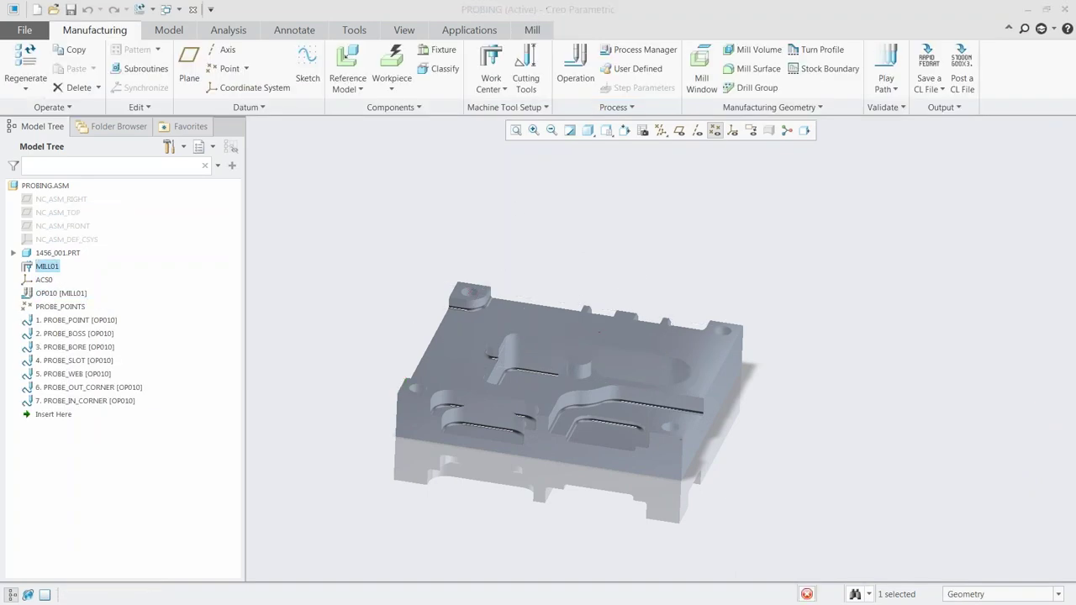
{"action": "left_click", "coordinate": [790, 254]}
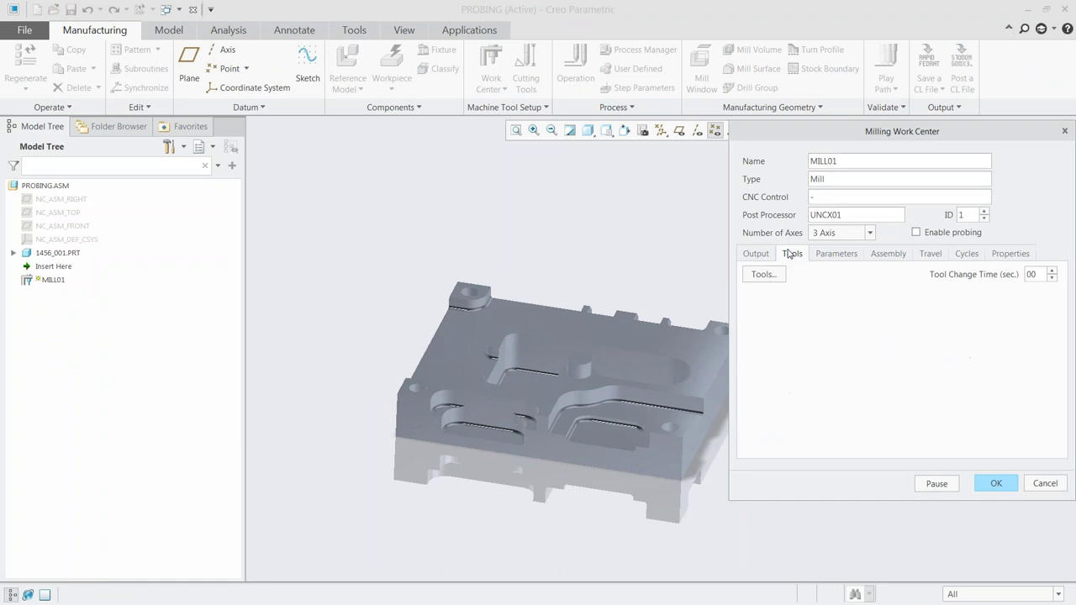
{"action": "left_click", "coordinate": [840, 255]}
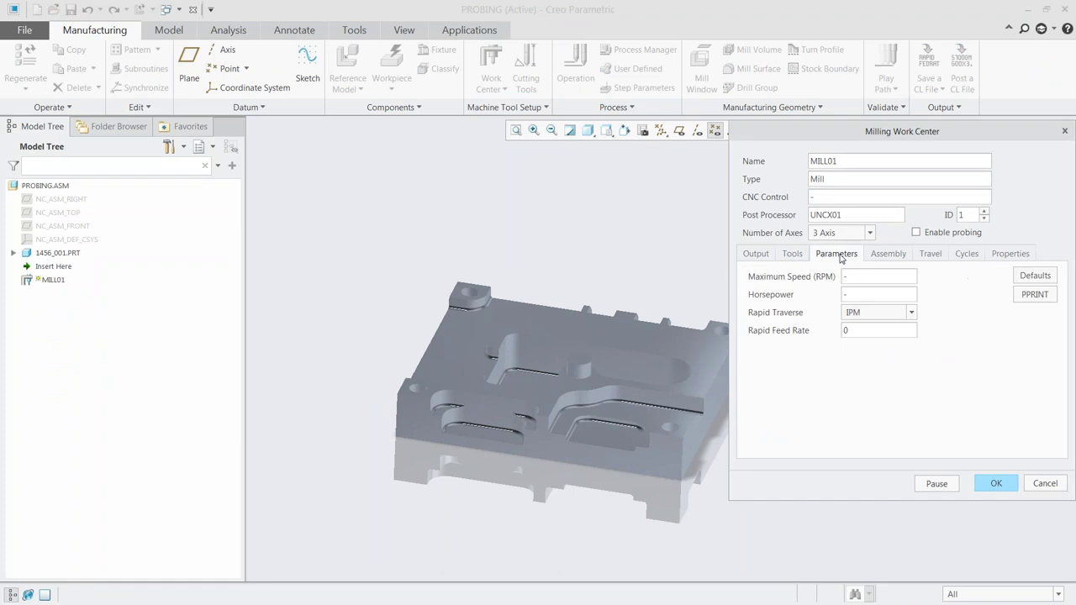
{"action": "left_click", "coordinate": [885, 255]}
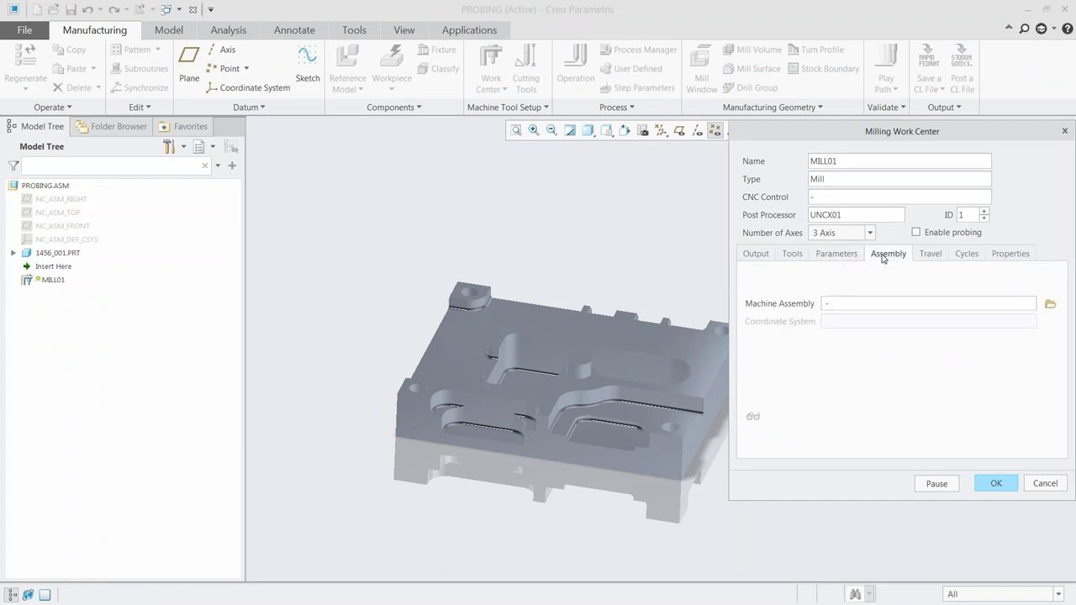
{"action": "left_click", "coordinate": [1025, 255]}
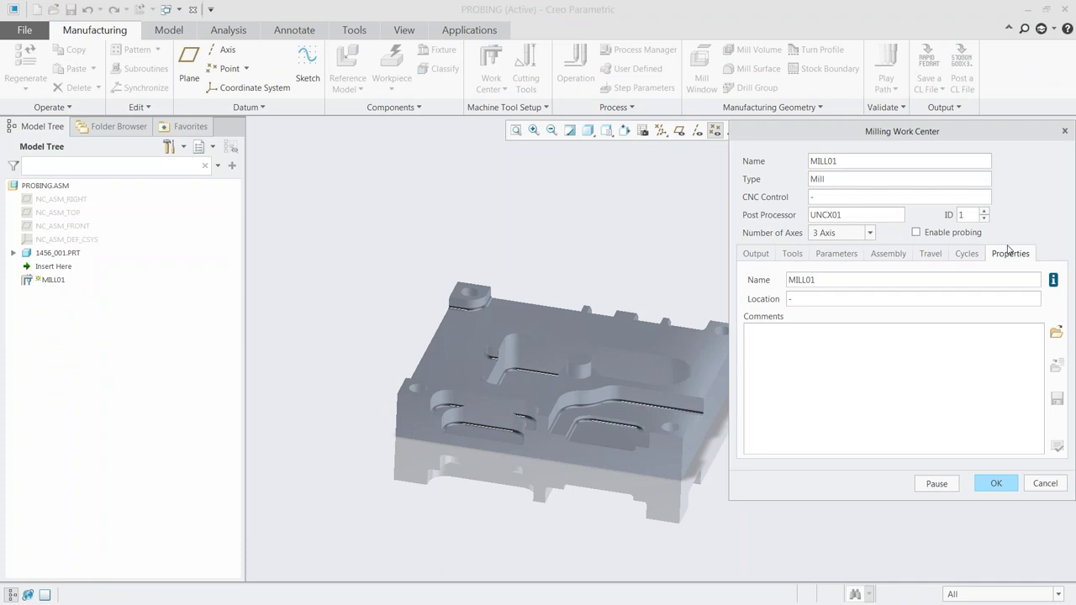
{"action": "left_click", "coordinate": [917, 233]}
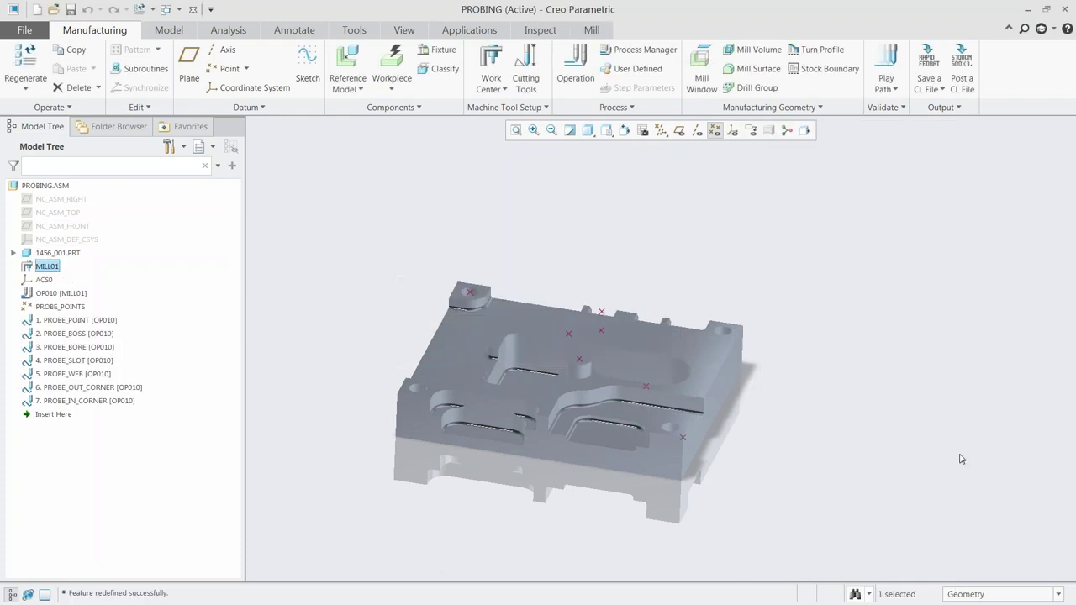
{"action": "left_click", "coordinate": [544, 31]}
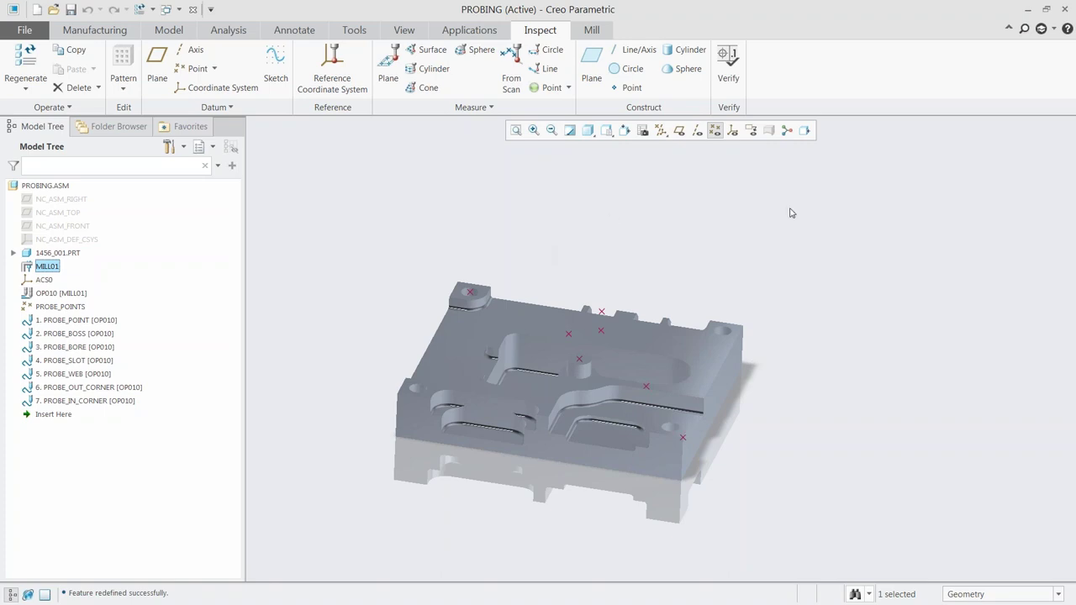
Close the probing assembly, open 078groove.asm from the session, and examine the grooving tool's insert end
{"action": "left_click", "coordinate": [192, 13]}
{"action": "left_click", "coordinate": [43, 67]}
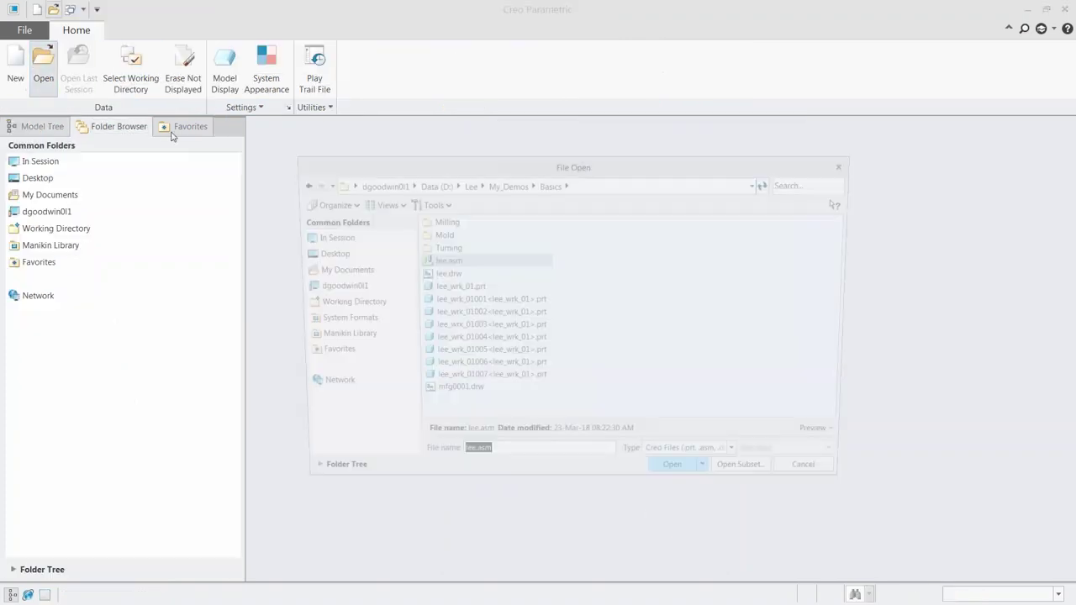
{"action": "left_click", "coordinate": [329, 236]}
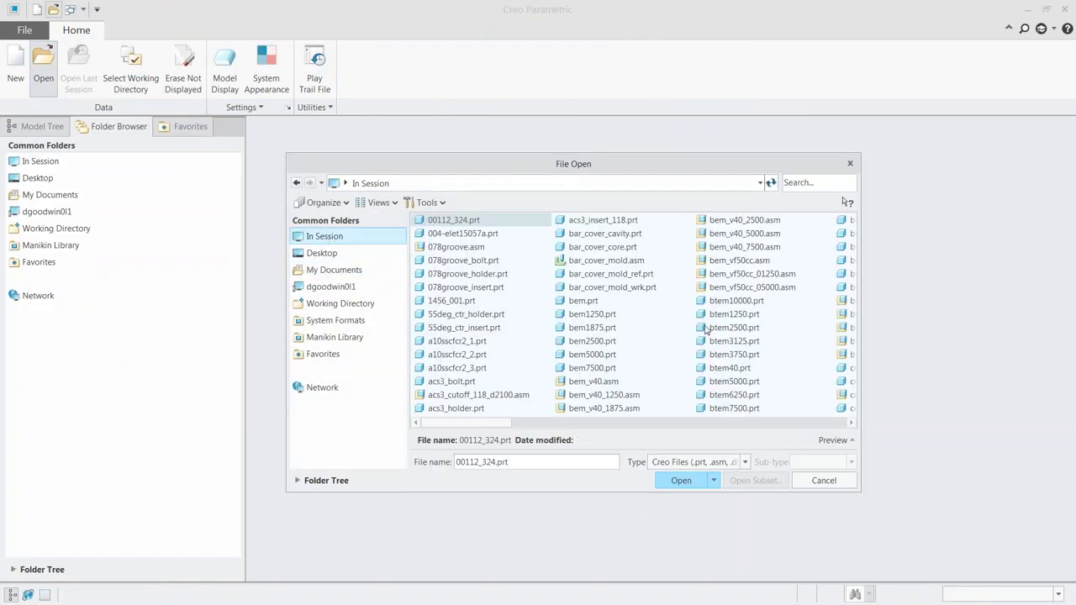
{"action": "double_click", "coordinate": [439, 247]}
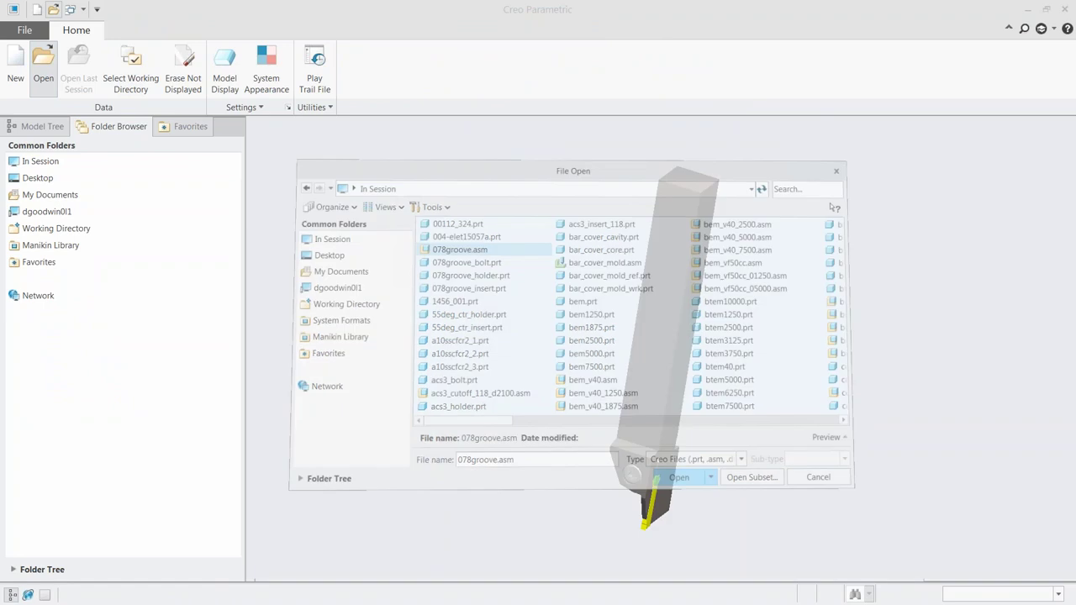
{"action": "scroll", "coordinate": [639, 517], "scroll_direction": "up", "scroll_amount": 6}
{"action": "middle_click_drag", "start_coordinate": [607, 435], "coordinate": [471, 277]}
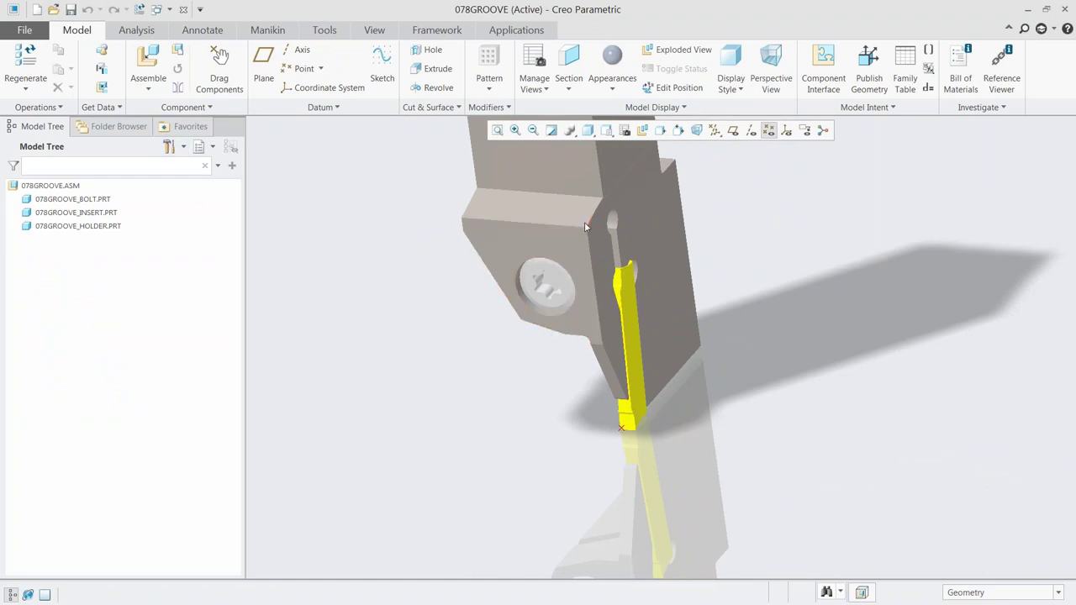
Turn on the display of features in the assembly's model tree
{"action": "left_click", "coordinate": [181, 148]}
{"action": "left_click", "coordinate": [206, 167]}
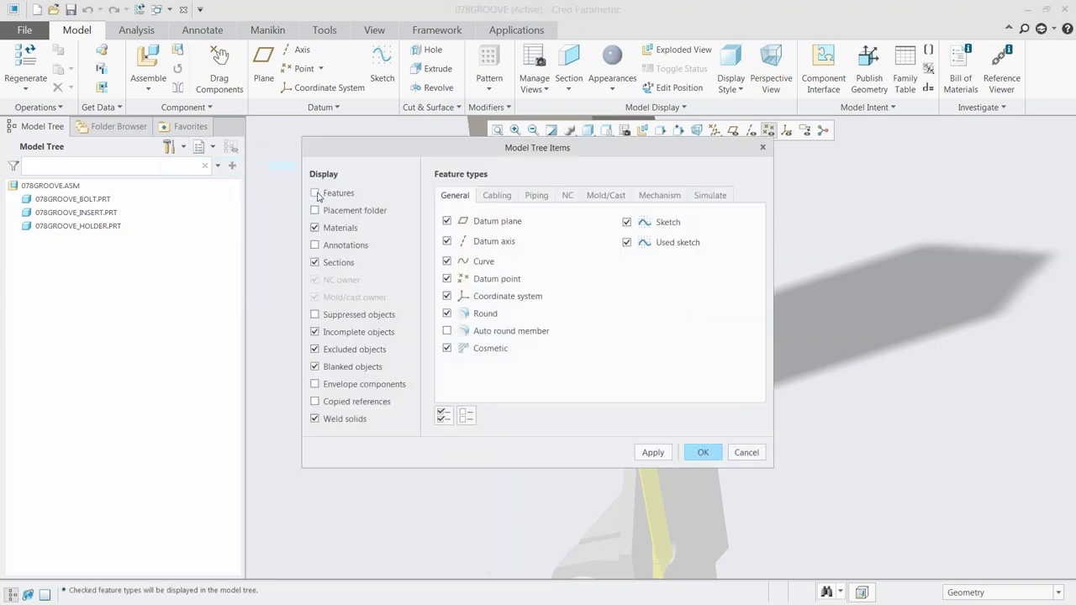
{"action": "left_click", "coordinate": [701, 452]}
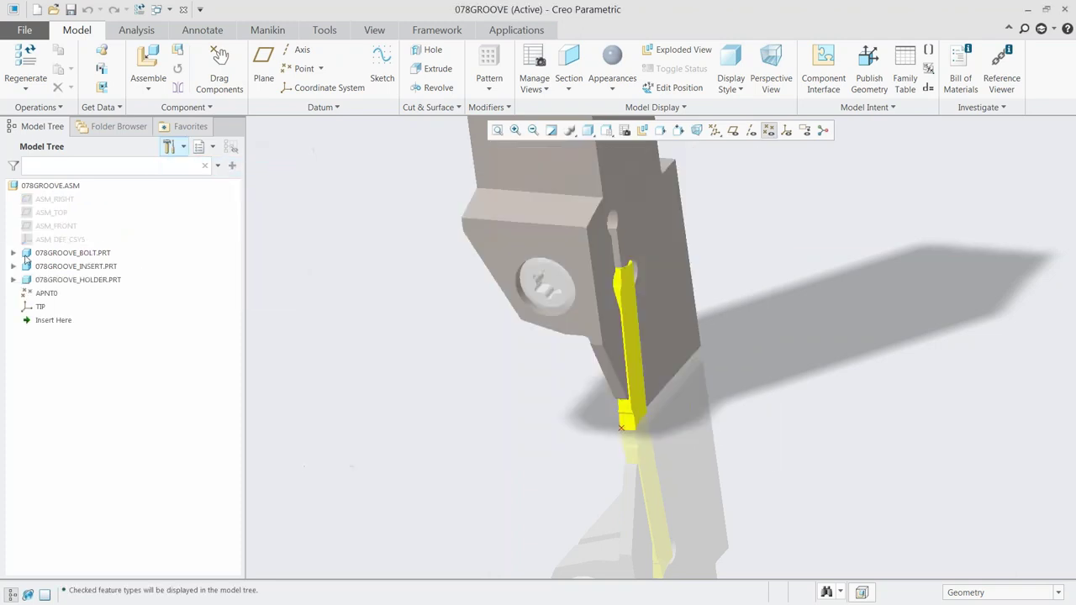
Expand 078GROOVE_BOLT.PRT and highlight its import feature in the model to examine the bolt geometry
{"action": "left_click", "coordinate": [13, 253]}
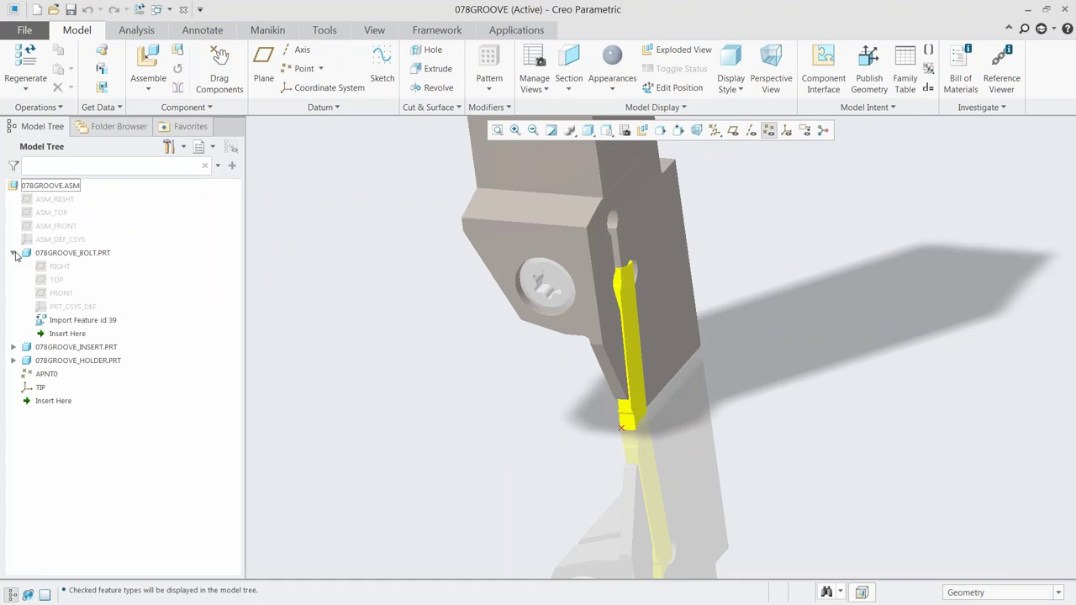
{"action": "left_click", "coordinate": [81, 320]}
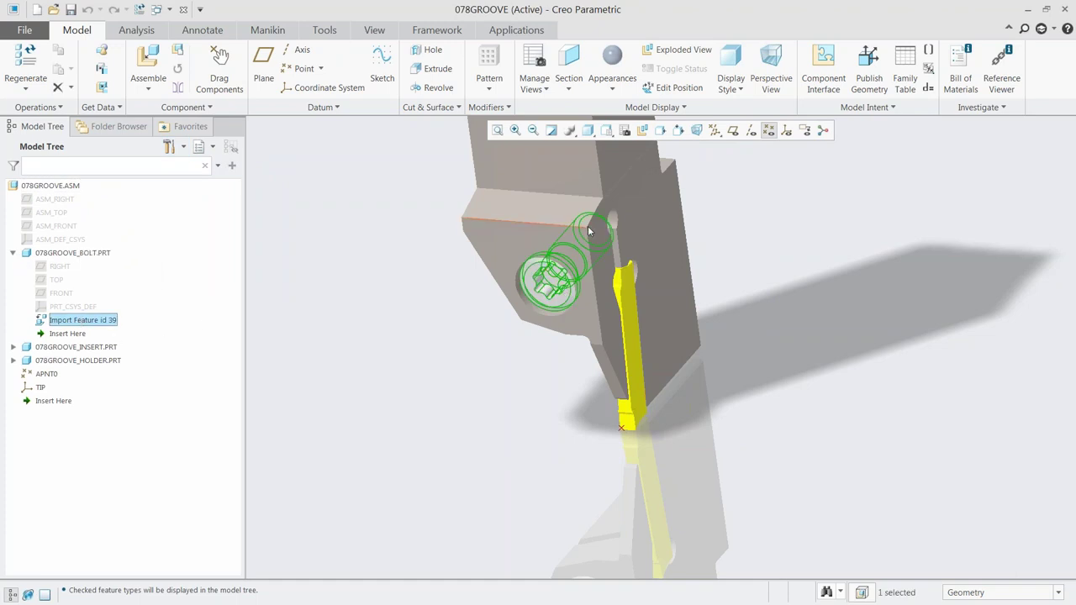
{"action": "scroll", "coordinate": [588, 355], "scroll_direction": "down", "scroll_amount": 3}
{"action": "mouse_move", "coordinate": [558, 408]}
{"action": "middle_mouse_down"}
{"action": "mouse_move", "coordinate": [593, 382]}
{"action": "mouse_move", "coordinate": [669, 379]}
{"action": "mouse_move", "coordinate": [586, 389]}
{"action": "mouse_move", "coordinate": [646, 393]}
{"action": "middle_mouse_up"}
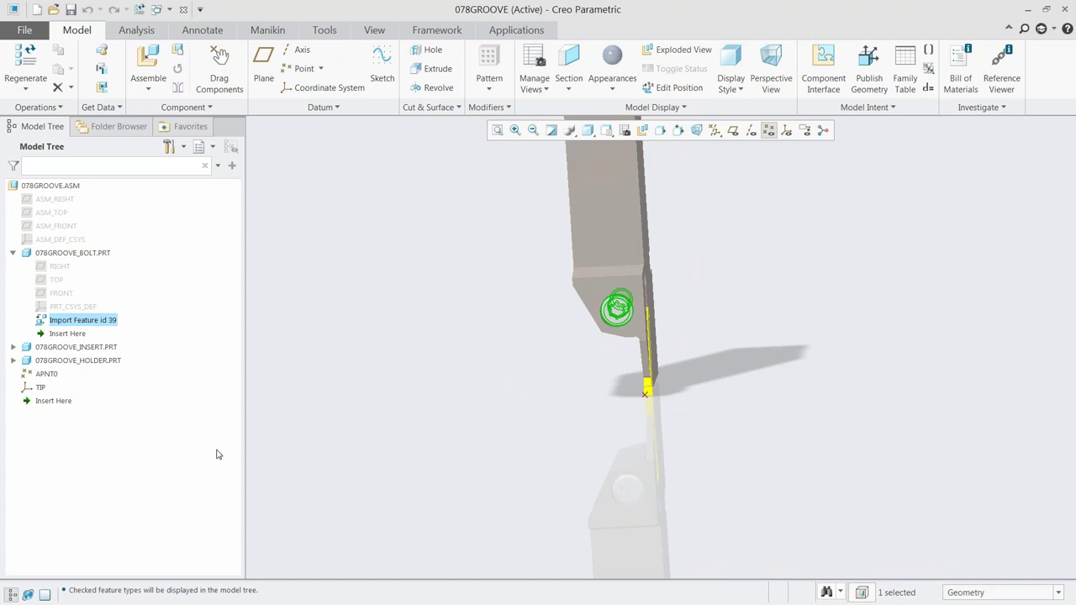
Select the TIP coordinate system, display coordinate systems, and examine its placement at the insert's cutting corner
{"action": "left_click", "coordinate": [40, 386]}
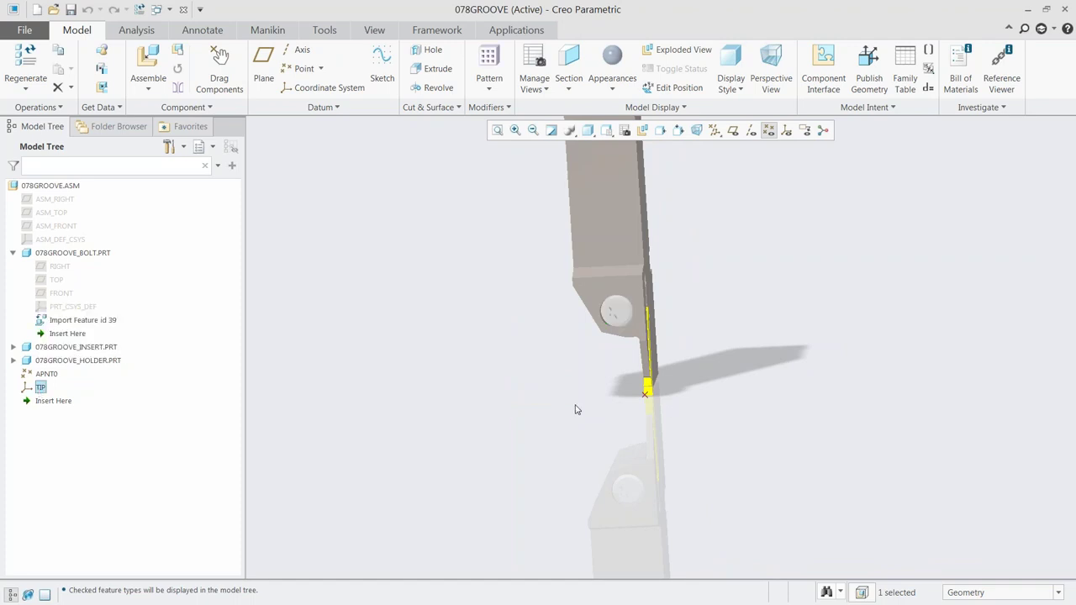
{"action": "middle_click_drag", "start_coordinate": [631, 411], "coordinate": [654, 409]}
{"action": "scroll", "coordinate": [652, 407], "scroll_direction": "up", "scroll_amount": 6}
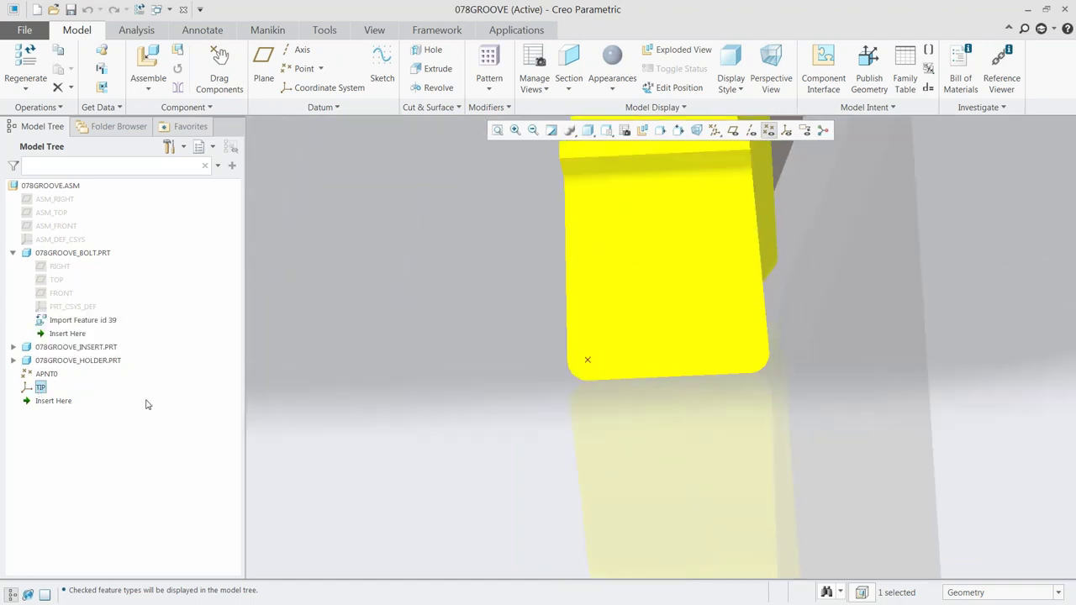
{"action": "left_click", "coordinate": [785, 130]}
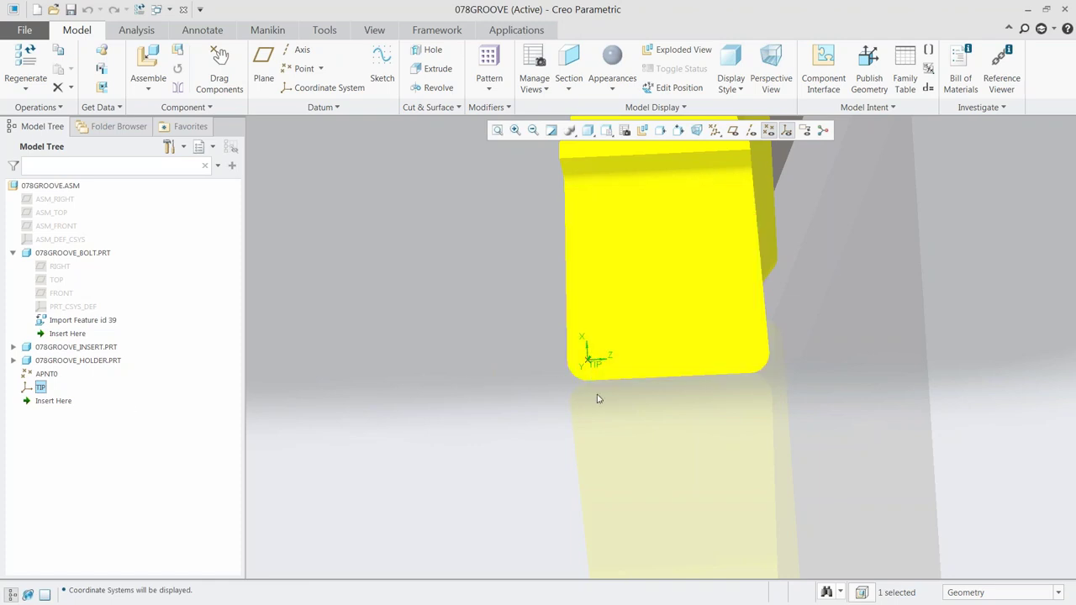
{"action": "key", "text": "ctrl+d"}
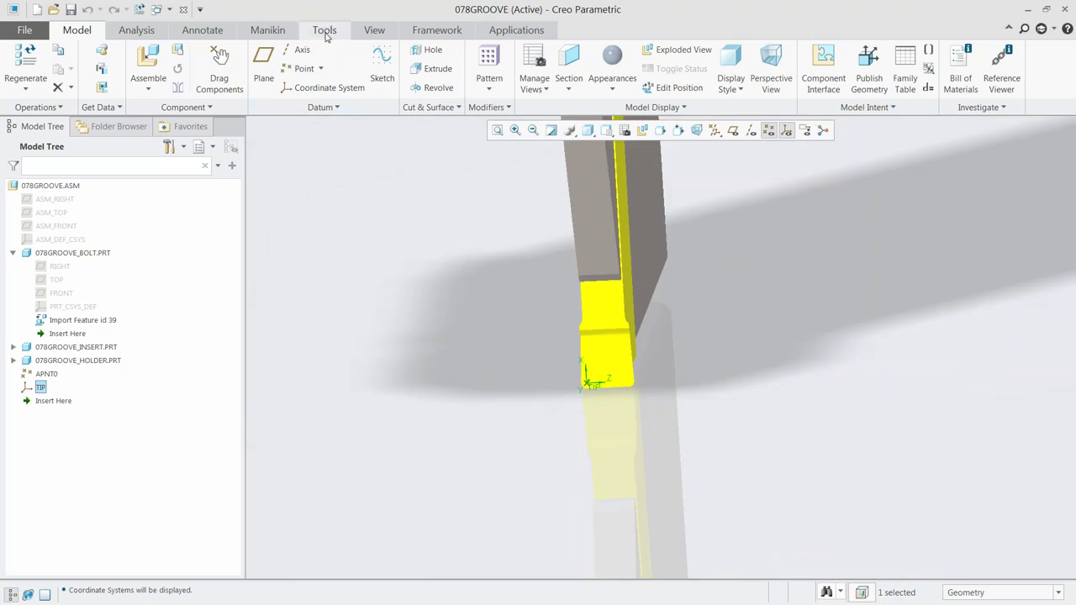
Open the assembly parameters, widen the name column, and review NOSE_RADIUS, SIDE_ANGLE, END_ANGLE, TOOL_WIDTH and LENGTH
{"action": "left_click", "coordinate": [324, 30]}
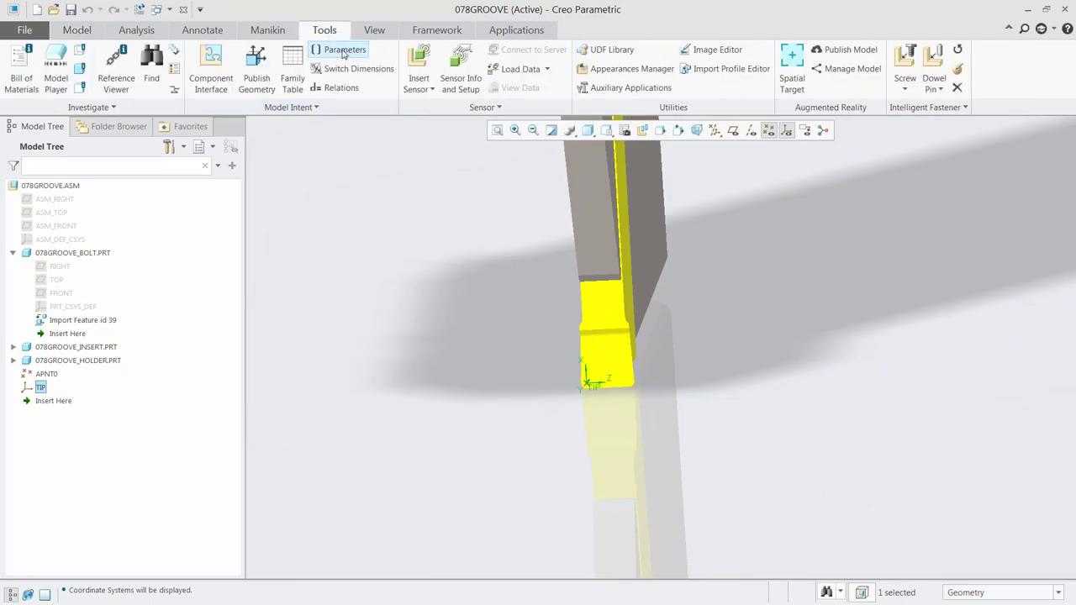
{"action": "left_click", "coordinate": [347, 50]}
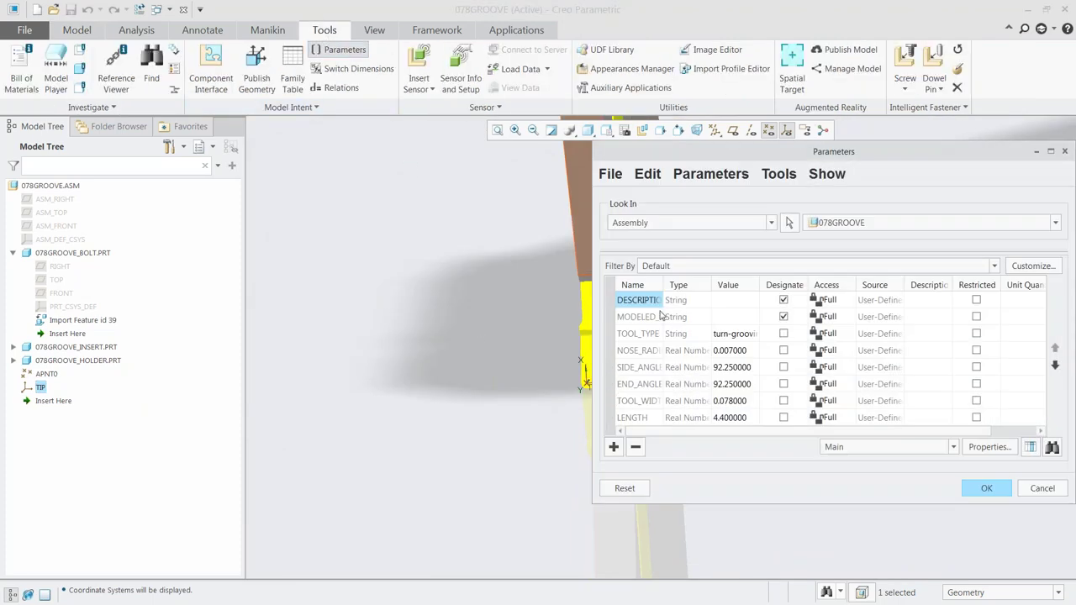
{"action": "left_click_drag", "start_coordinate": [662, 285], "coordinate": [708, 285]}
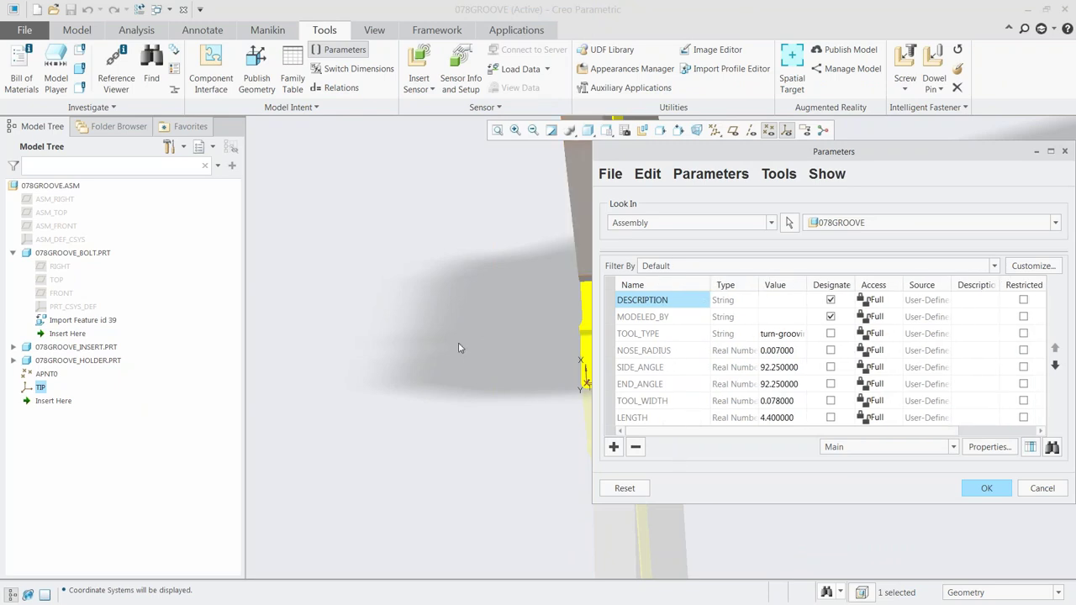
{"action": "left_click", "coordinate": [684, 353]}
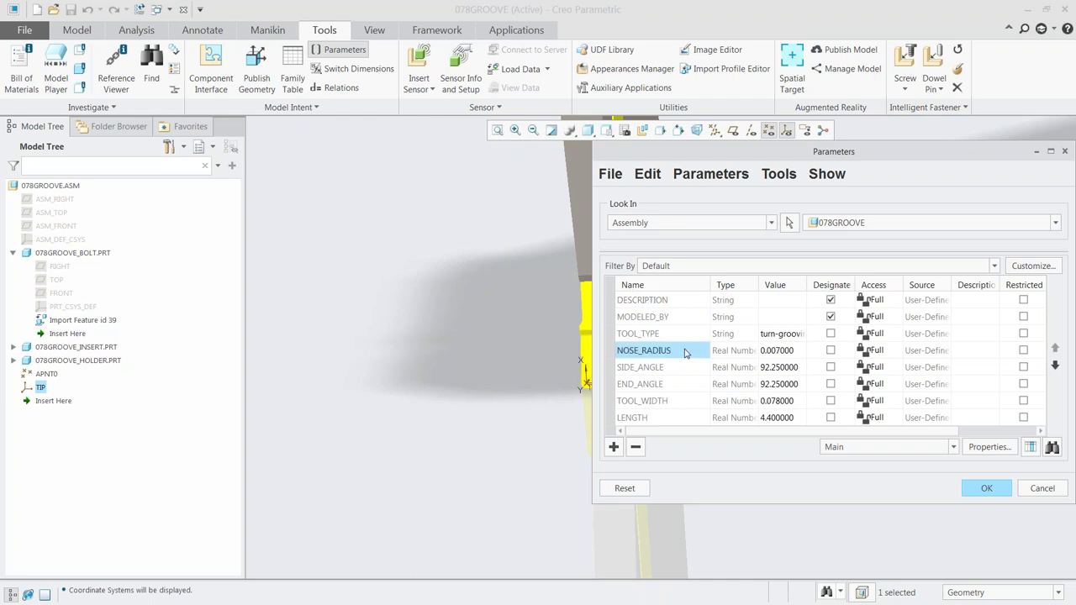
{"action": "left_click", "coordinate": [677, 370]}
{"action": "left_click", "coordinate": [676, 385]}
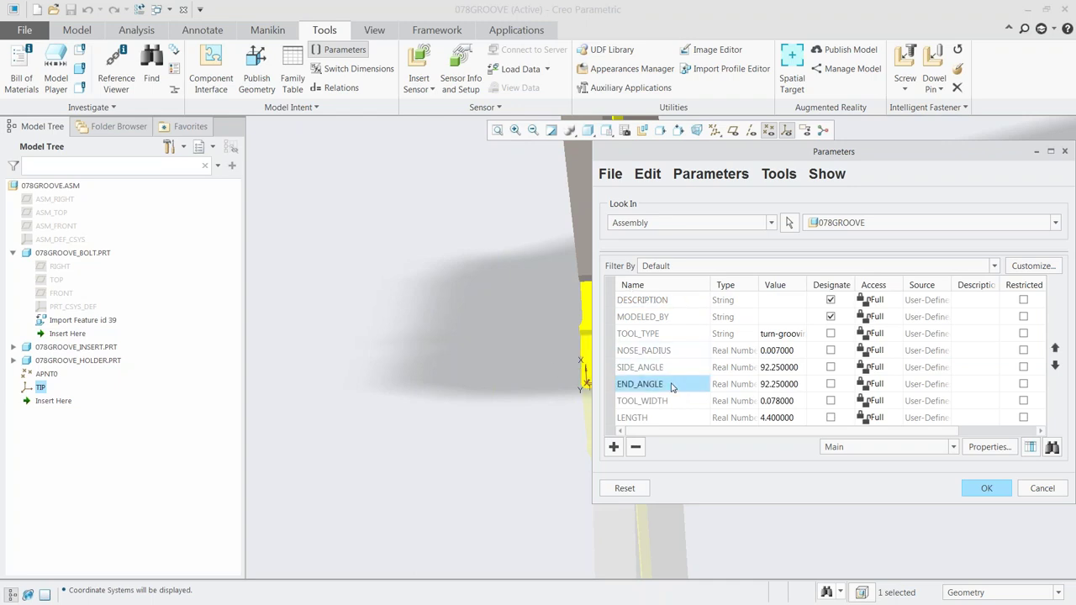
{"action": "left_click", "coordinate": [681, 405]}
{"action": "left_click", "coordinate": [668, 421]}
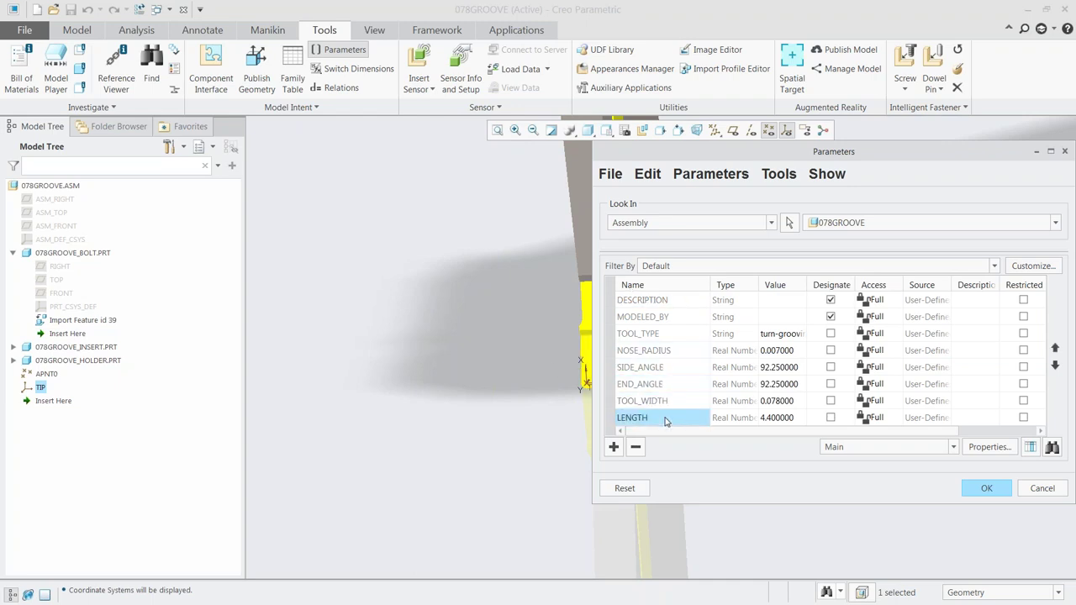
Widen the value column to read the full TOOL_TYPE value, close the parameters, and clear the selection
{"action": "left_click", "coordinate": [661, 333]}
{"action": "left_click_drag", "start_coordinate": [805, 285], "coordinate": [827, 284]}
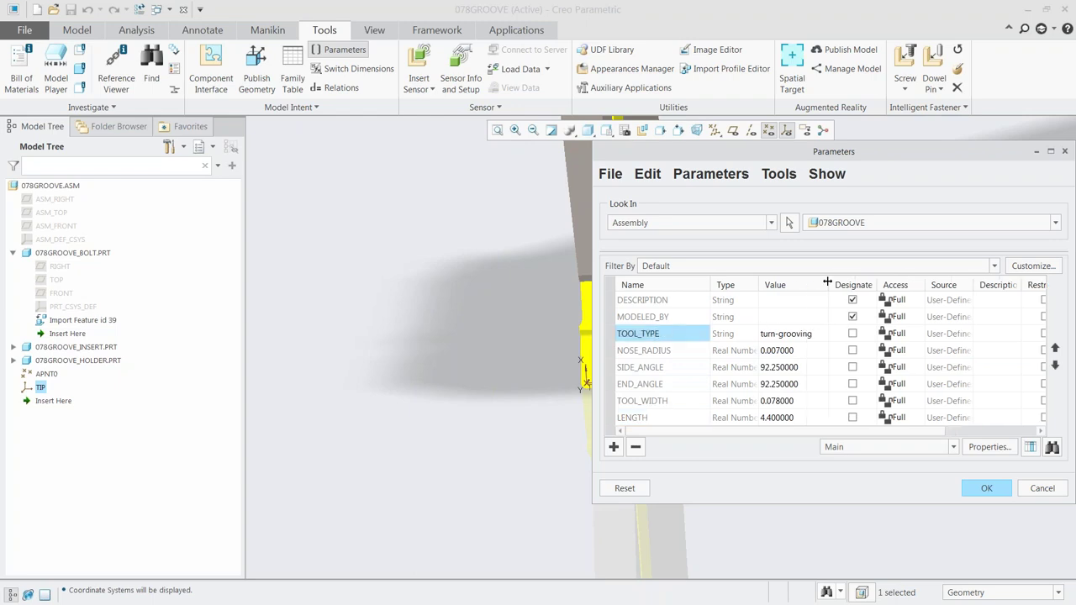
{"action": "left_click", "coordinate": [779, 334]}
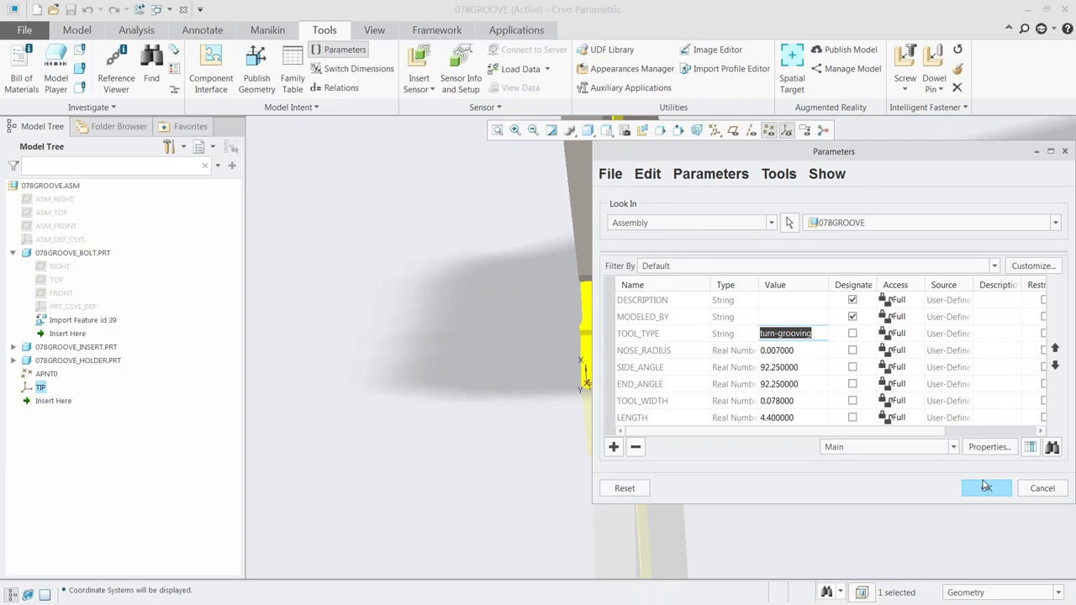
{"action": "left_click", "coordinate": [986, 487]}
{"action": "left_click", "coordinate": [572, 443]}
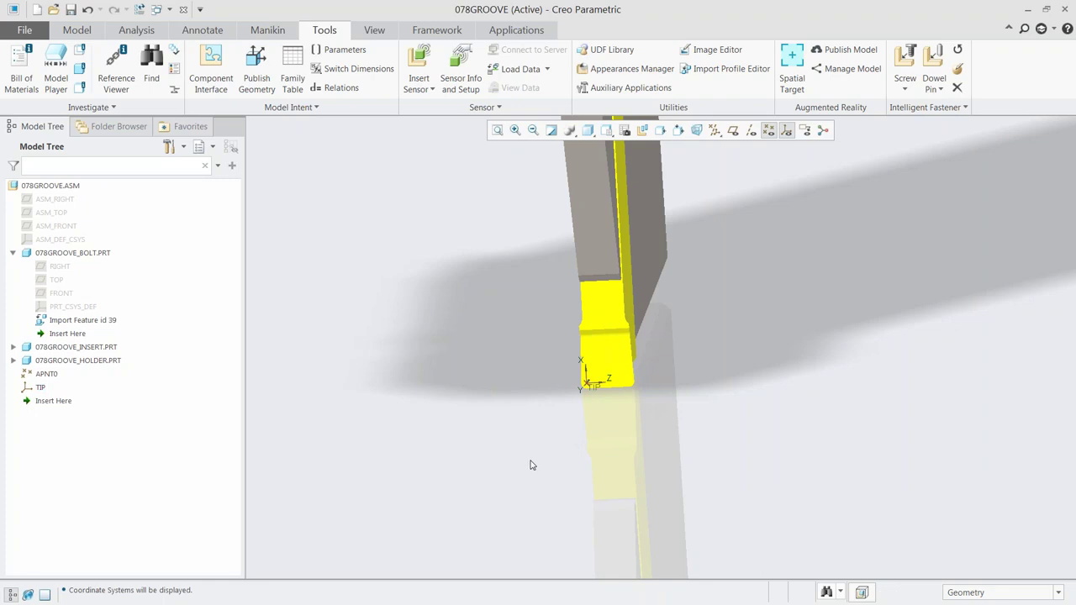
{"action": "scroll", "coordinate": [561, 482], "scroll_direction": "down", "scroll_amount": 4}
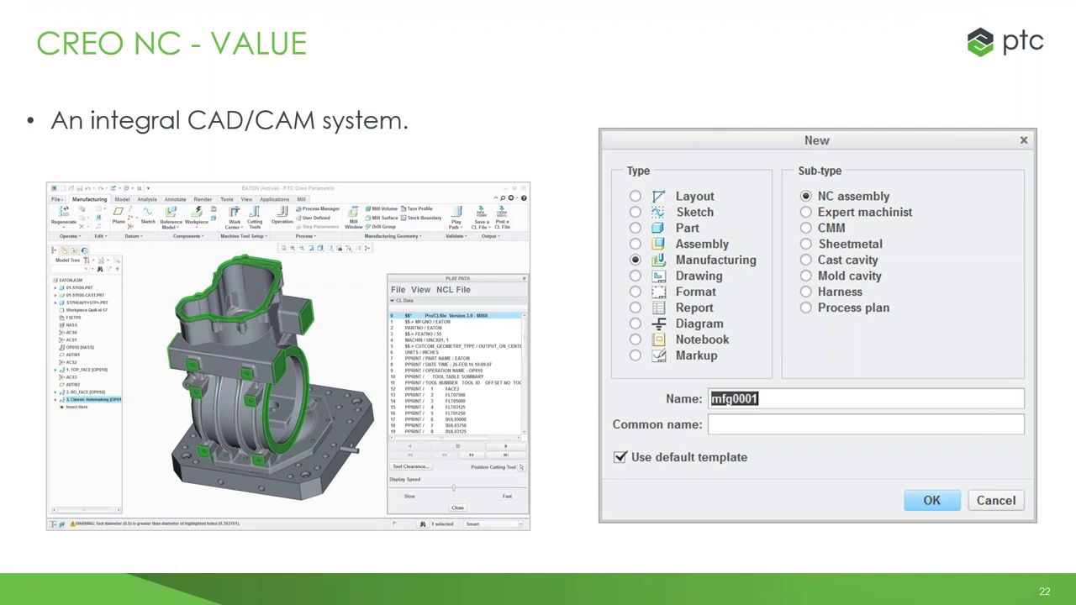
{"action": "key", "text": "Right"}
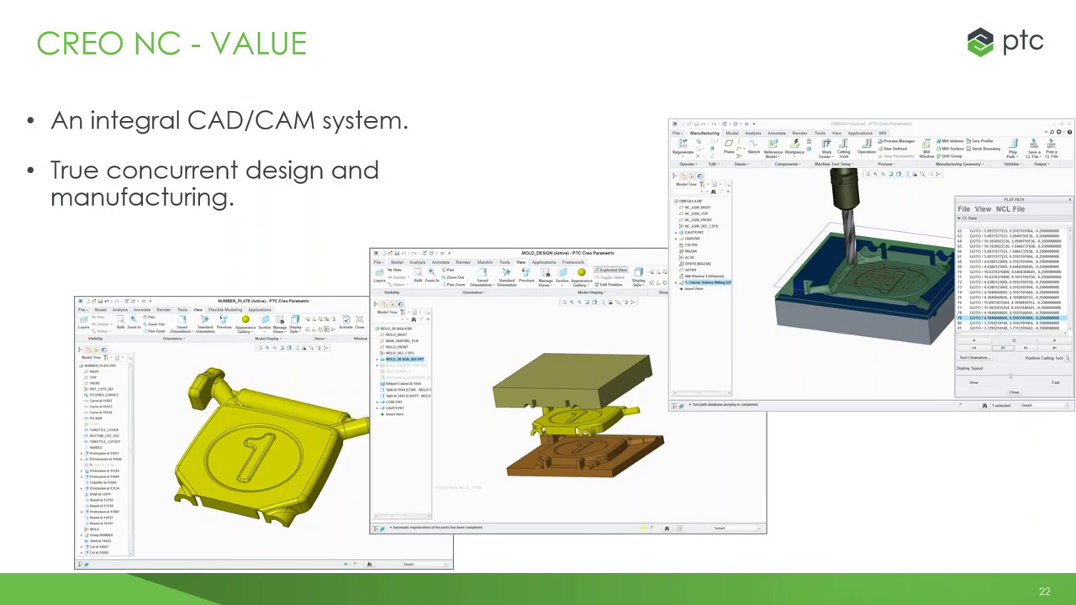